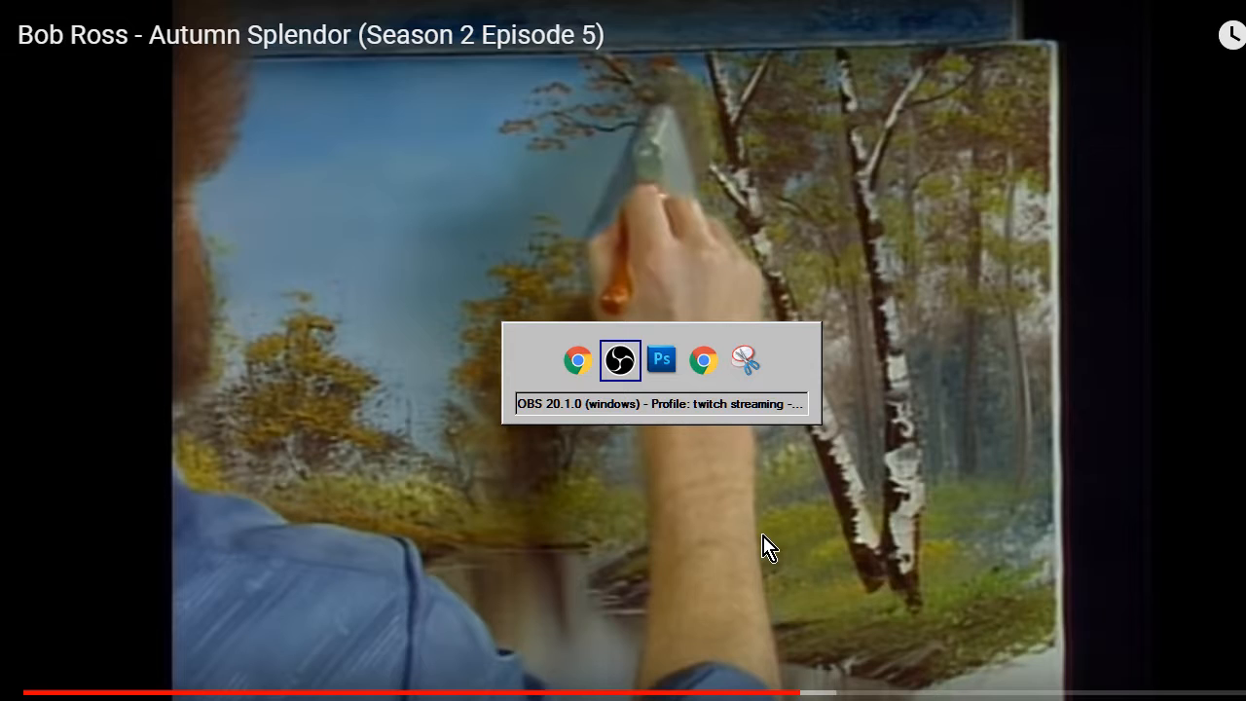
Step: Switch to Photoshop and sample the dark brown bark colour from the birch trunks in the reference picture
{"action": "key", "text": "alt+Tab"}
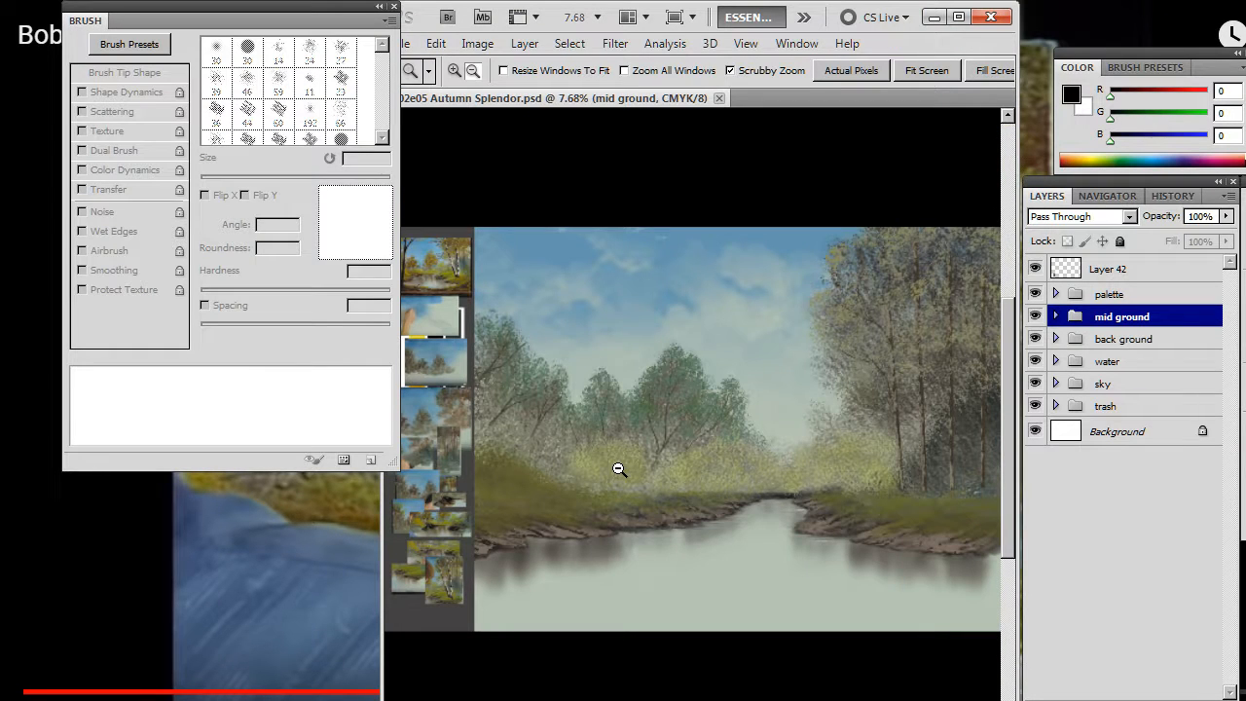
{"action": "left_click_drag", "start_coordinate": [563, 559], "coordinate": [602, 448]}
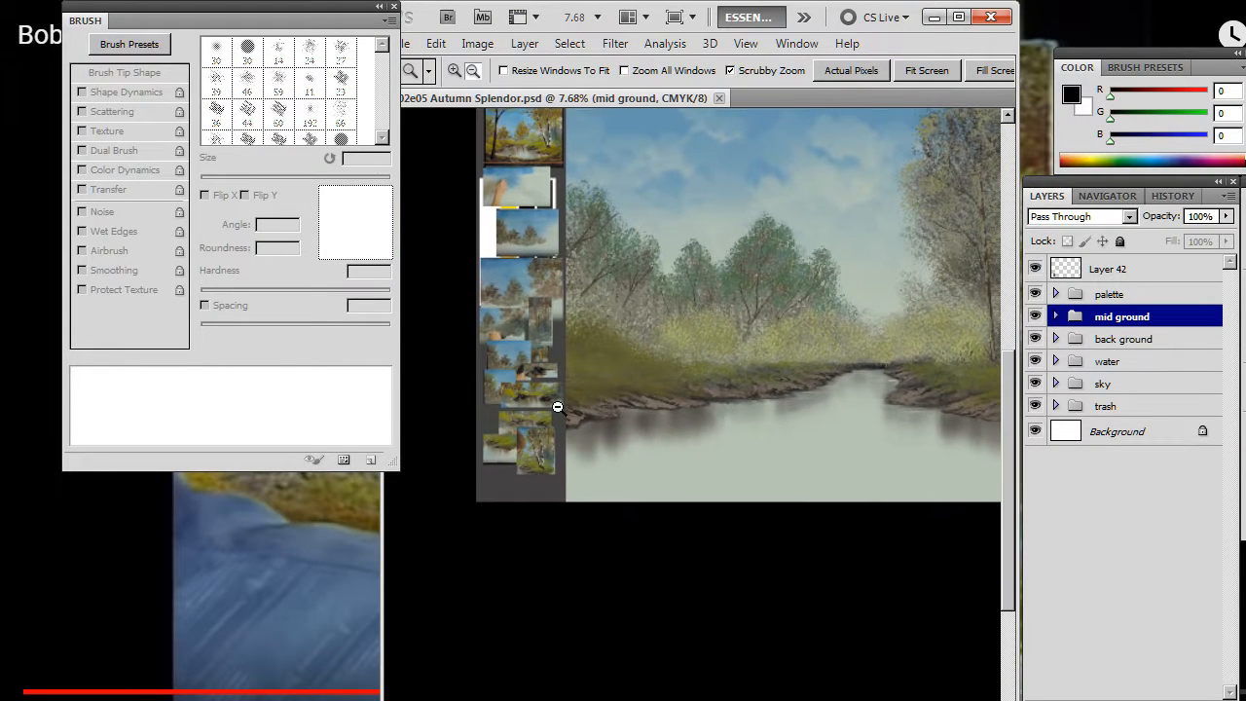
{"action": "left_click_drag", "start_coordinate": [521, 475], "coordinate": [670, 443], "text": "alt"}
{"action": "left_click_drag", "start_coordinate": [608, 333], "coordinate": [665, 392], "text": "alt"}
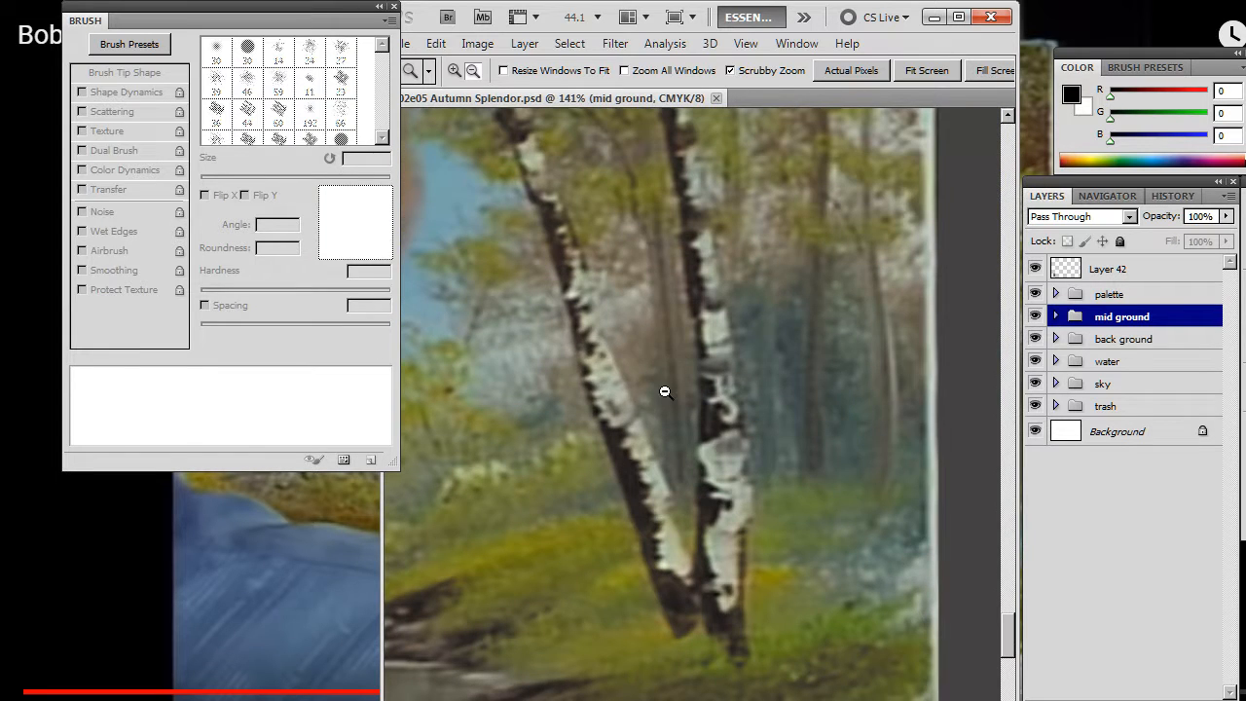
{"action": "left_click", "coordinate": [559, 248], "text": "alt"}
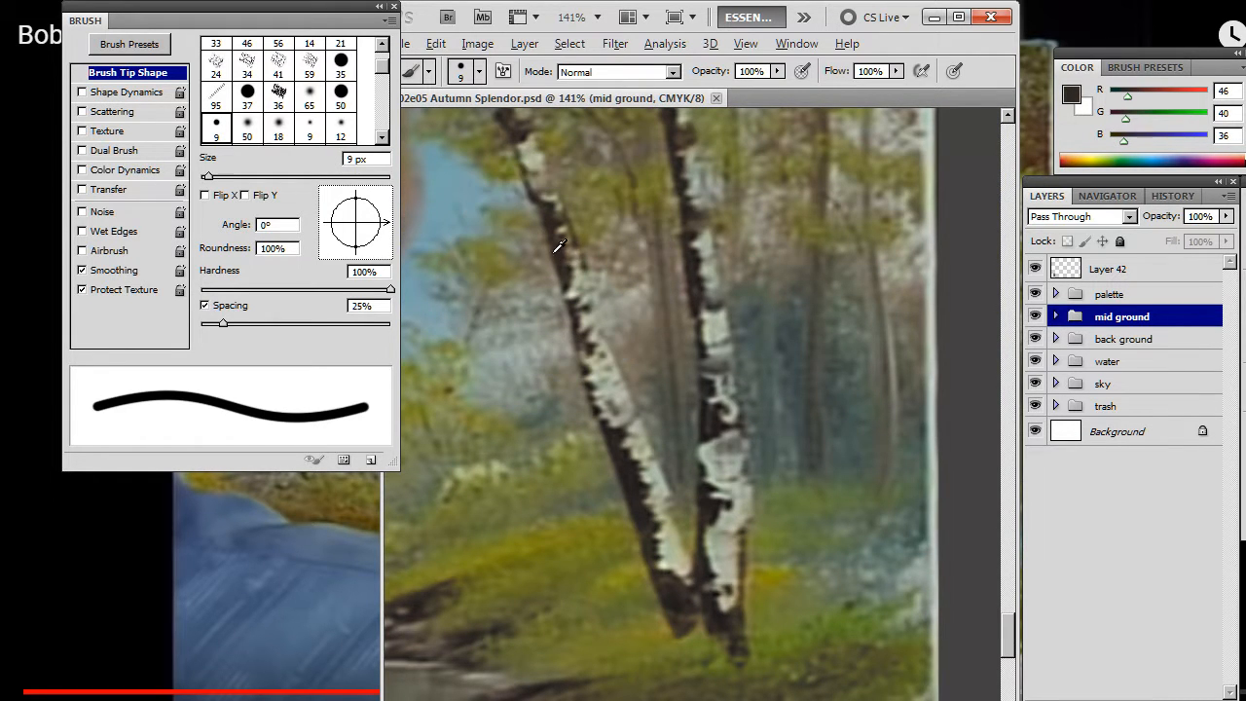
{"action": "left_click", "coordinate": [695, 246], "text": "alt"}
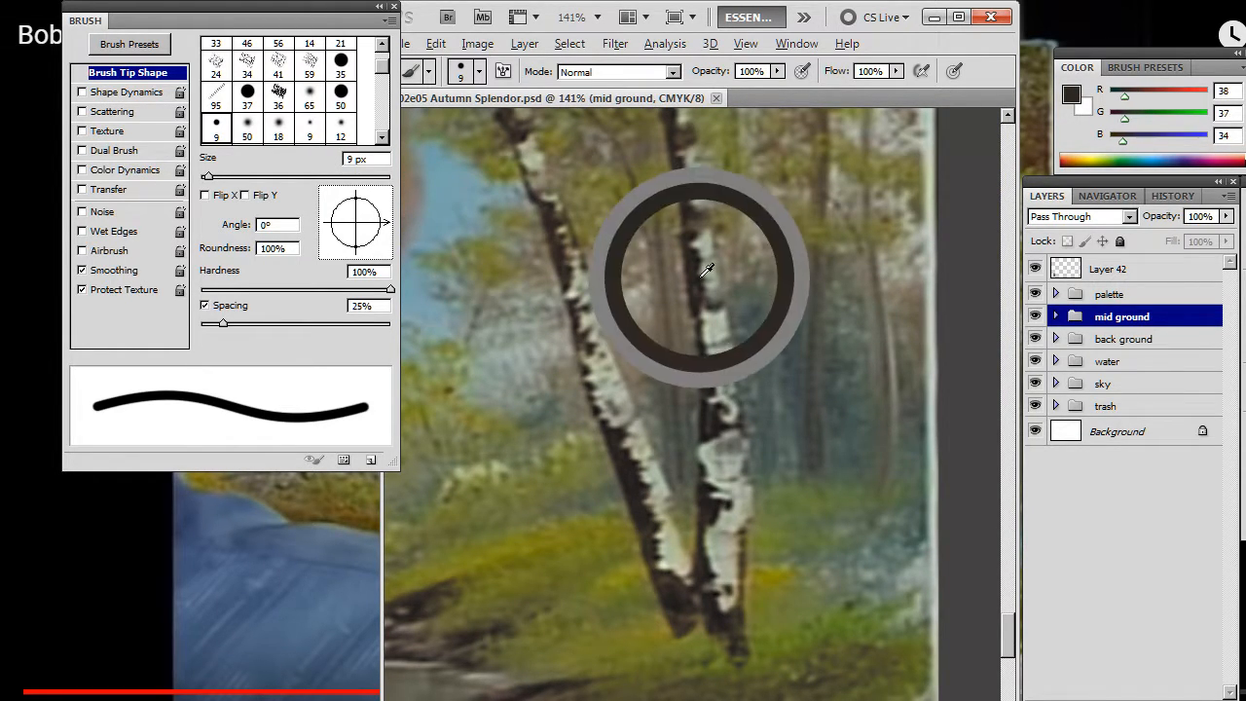
{"action": "left_click", "coordinate": [562, 249], "text": "alt"}
{"action": "left_click_drag", "start_coordinate": [563, 248], "coordinate": [561, 262], "text": "alt"}
Step: Swap the foreground and background colours and sample the pale grey bark colour from the reference birches
{"action": "key", "text": "x"}
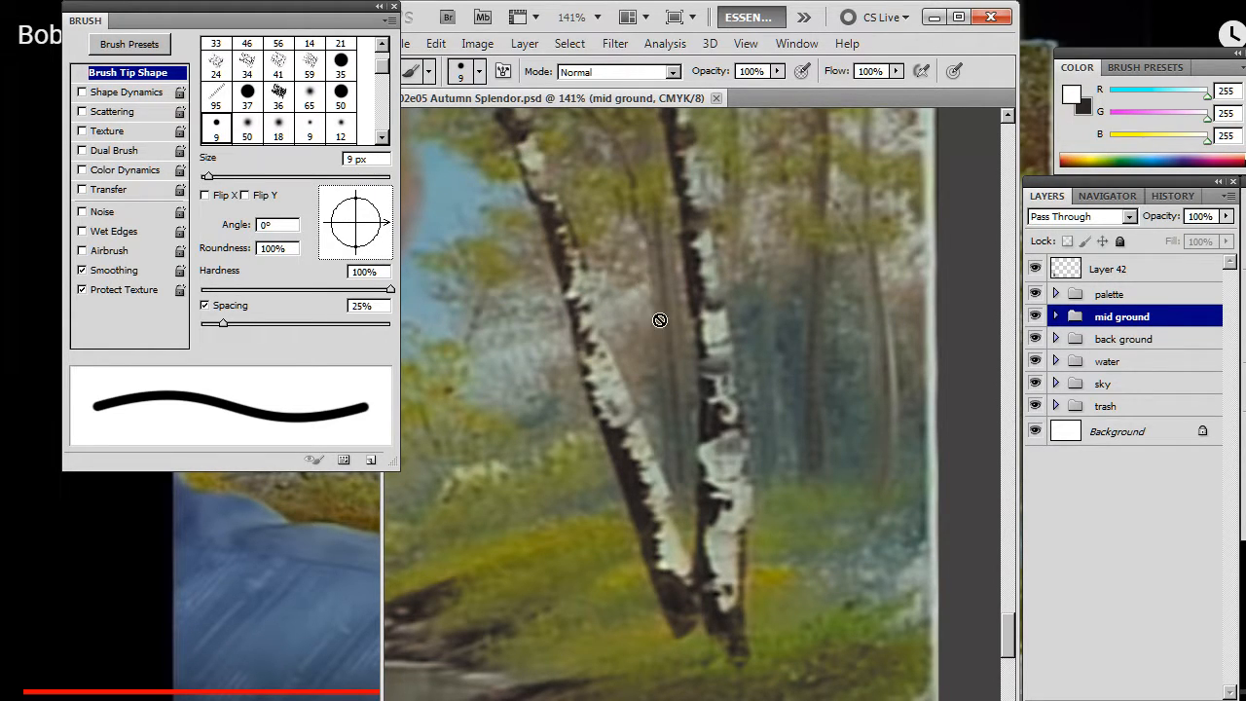
{"action": "left_click", "coordinate": [718, 326], "text": "alt"}
{"action": "left_click_drag", "start_coordinate": [718, 326], "coordinate": [687, 341], "text": "alt"}
{"action": "left_click", "coordinate": [593, 369], "text": "alt"}
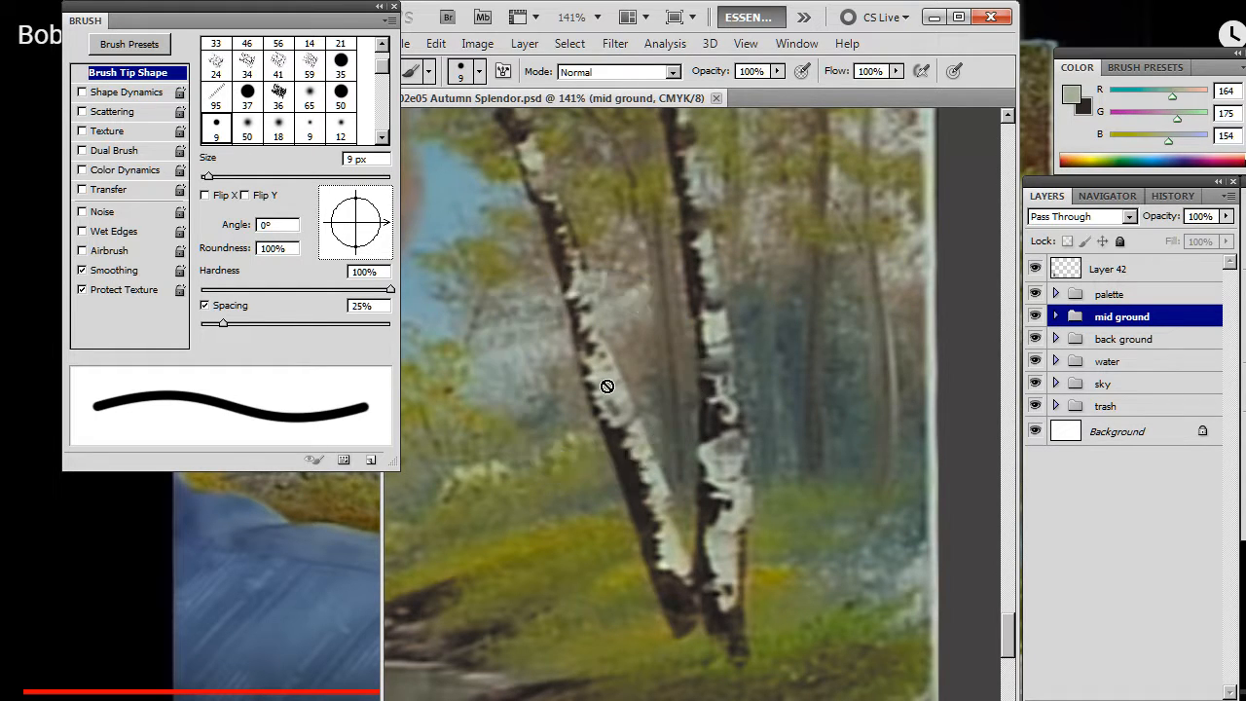
{"action": "left_click_drag", "start_coordinate": [603, 382], "coordinate": [604, 368], "text": "alt"}
Step: Make the dark bark brown the Brush's foreground colour and add a new layer directly above the mid ground group
{"action": "left_click_drag", "start_coordinate": [861, 356], "coordinate": [732, 324], "text": "alt"}
{"action": "left_click_drag", "start_coordinate": [943, 328], "coordinate": [541, 443]}
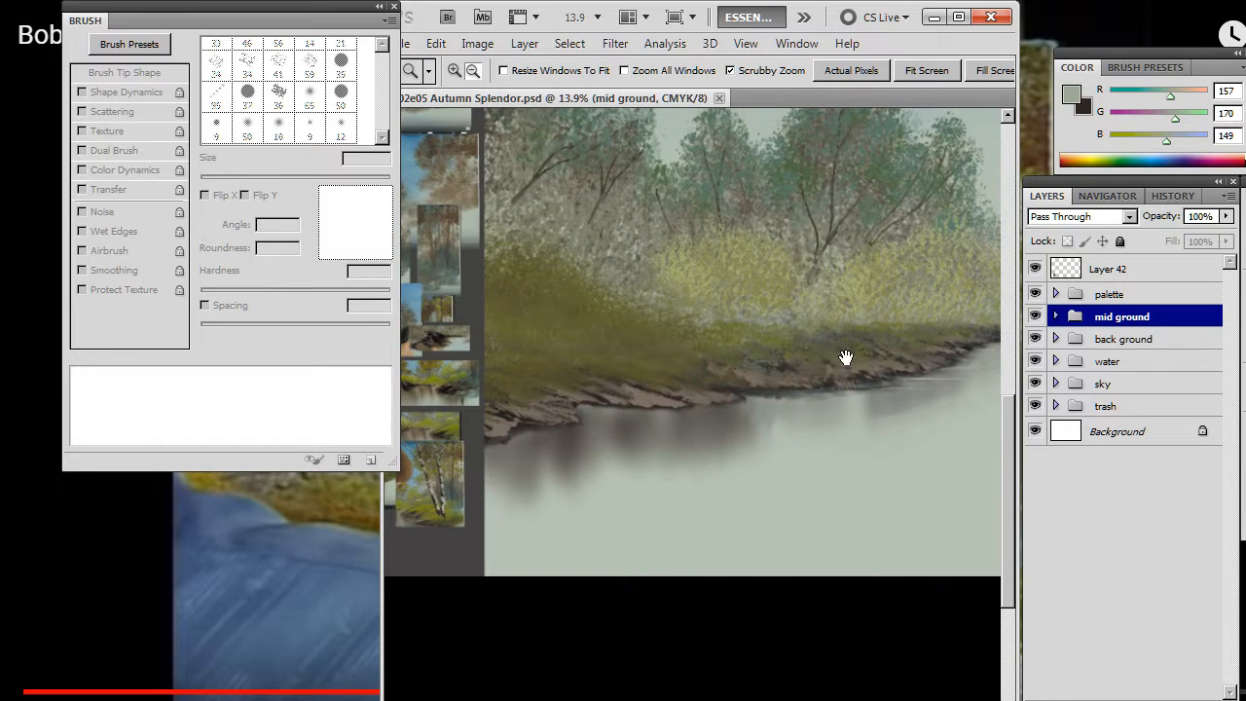
{"action": "left_click_drag", "start_coordinate": [846, 356], "coordinate": [507, 366]}
{"action": "left_click_drag", "start_coordinate": [765, 348], "coordinate": [525, 387]}
{"action": "mouse_move", "coordinate": [681, 279]}
{"action": "left_mouse_down"}
{"action": "mouse_move", "coordinate": [710, 376]}
{"action": "mouse_move", "coordinate": [743, 383]}
{"action": "left_mouse_up"}
{"action": "mouse_move", "coordinate": [759, 264]}
{"action": "left_mouse_down"}
{"action": "mouse_move", "coordinate": [762, 412]}
{"action": "mouse_move", "coordinate": [778, 355]}
{"action": "left_mouse_up"}
{"action": "key", "text": "b"}
{"action": "key", "text": "x"}
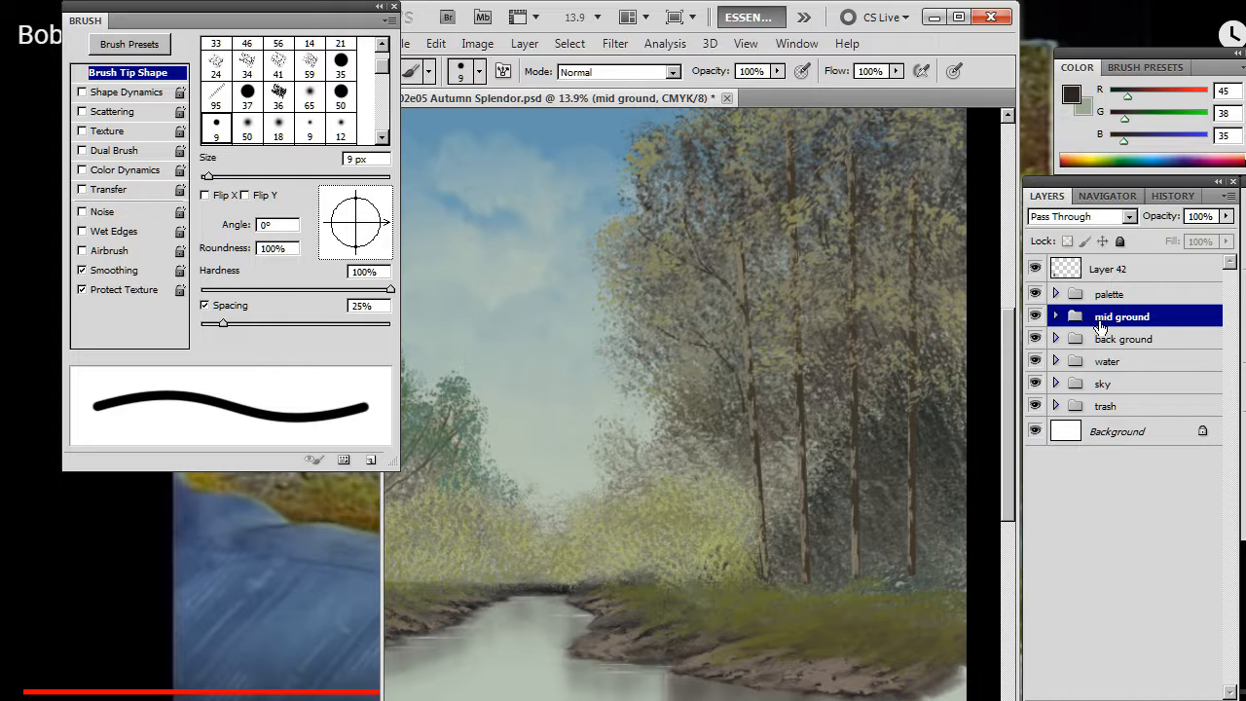
{"action": "key", "text": "ctrl+shift+alt+n"}
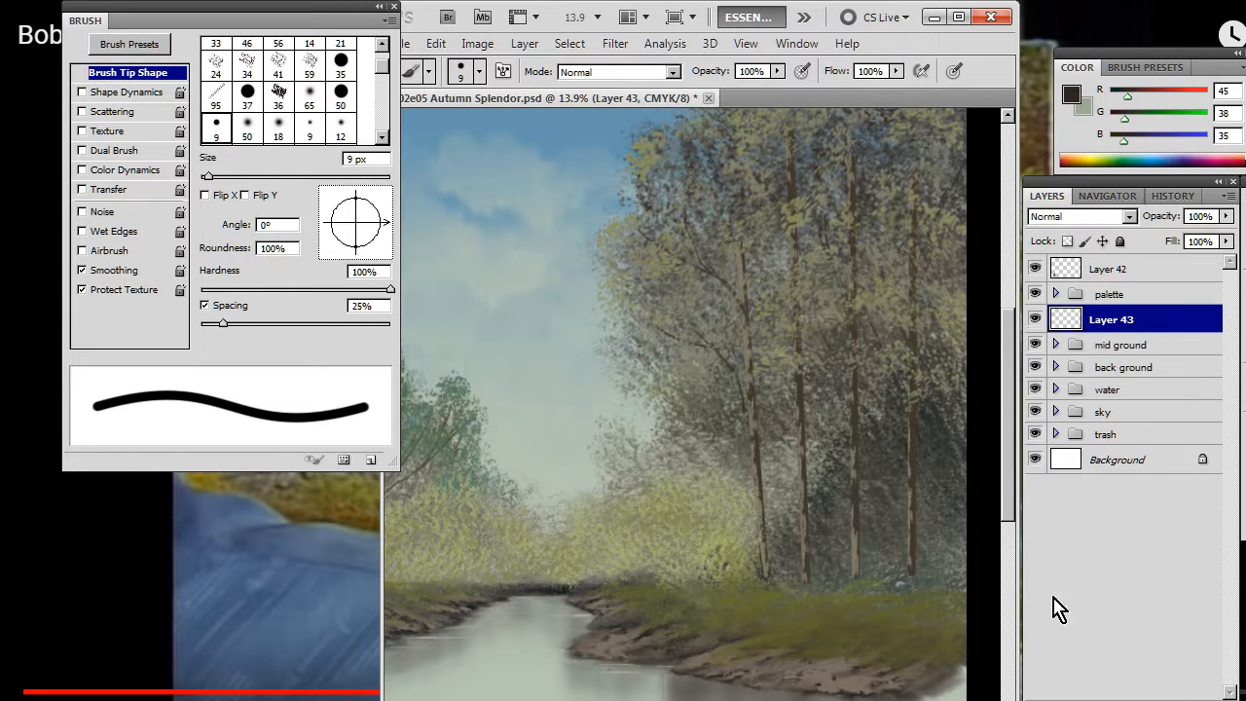
Step: Enlarge the hard round brush to 100 px, trying a short dark stroke on the grassy bank below the tall trees
{"action": "key", "text": "bracketright"}
{"action": "key", "text": "bracketright"}
{"action": "key", "text": "bracketright"}
{"action": "key", "text": "bracketright"}
{"action": "key", "text": "bracketright"}
{"action": "key", "text": "bracketright"}
{"action": "key", "text": "bracketright"}
{"action": "key", "text": "bracketright"}
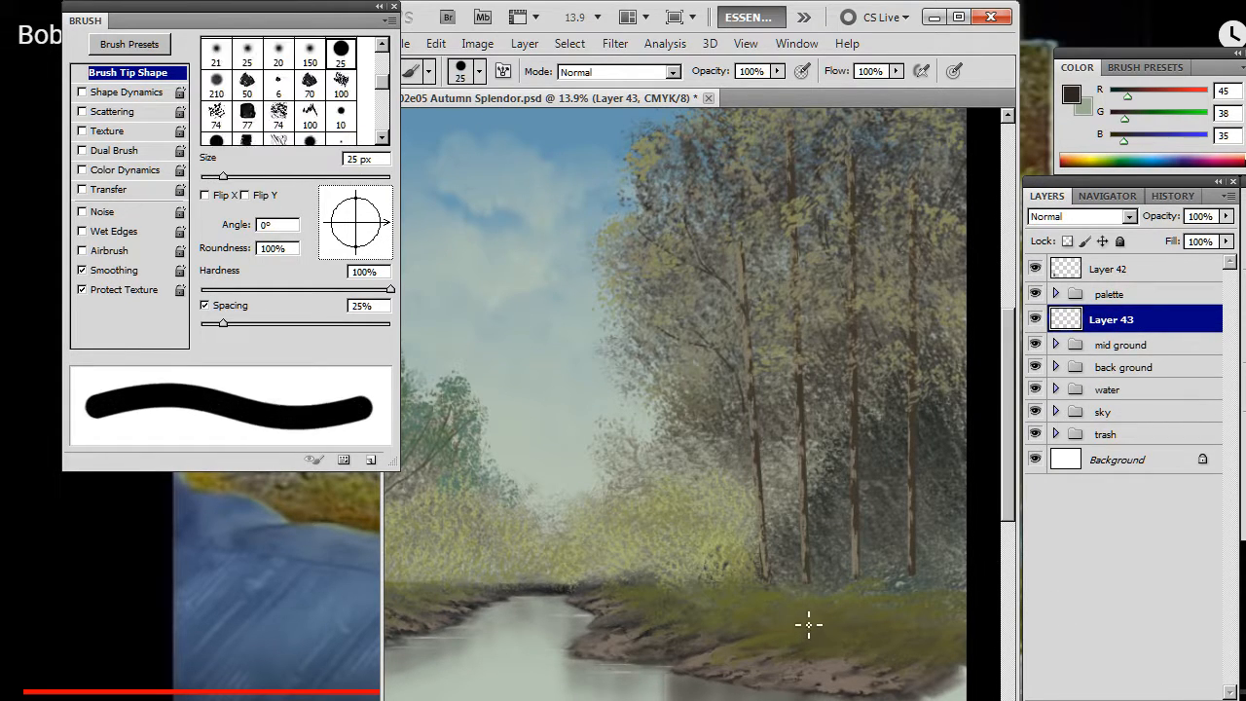
{"action": "key", "text": "alt+Tab"}
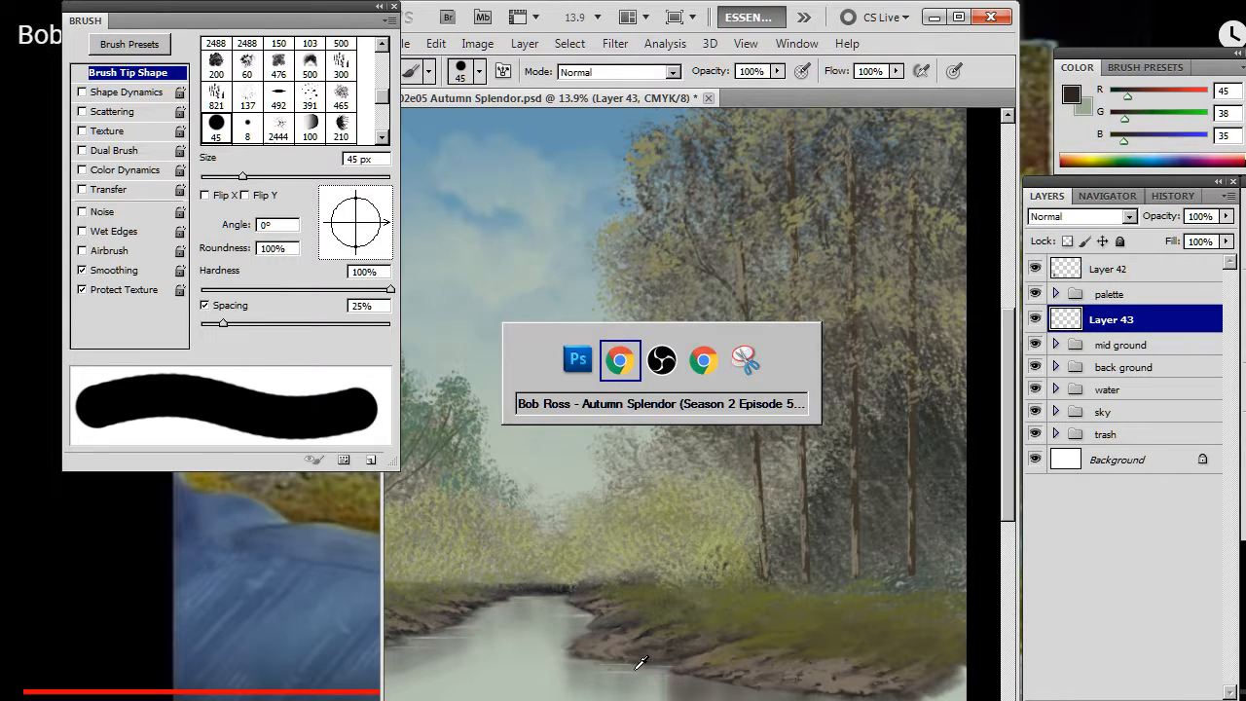
{"action": "key", "text": "alt+Tab"}
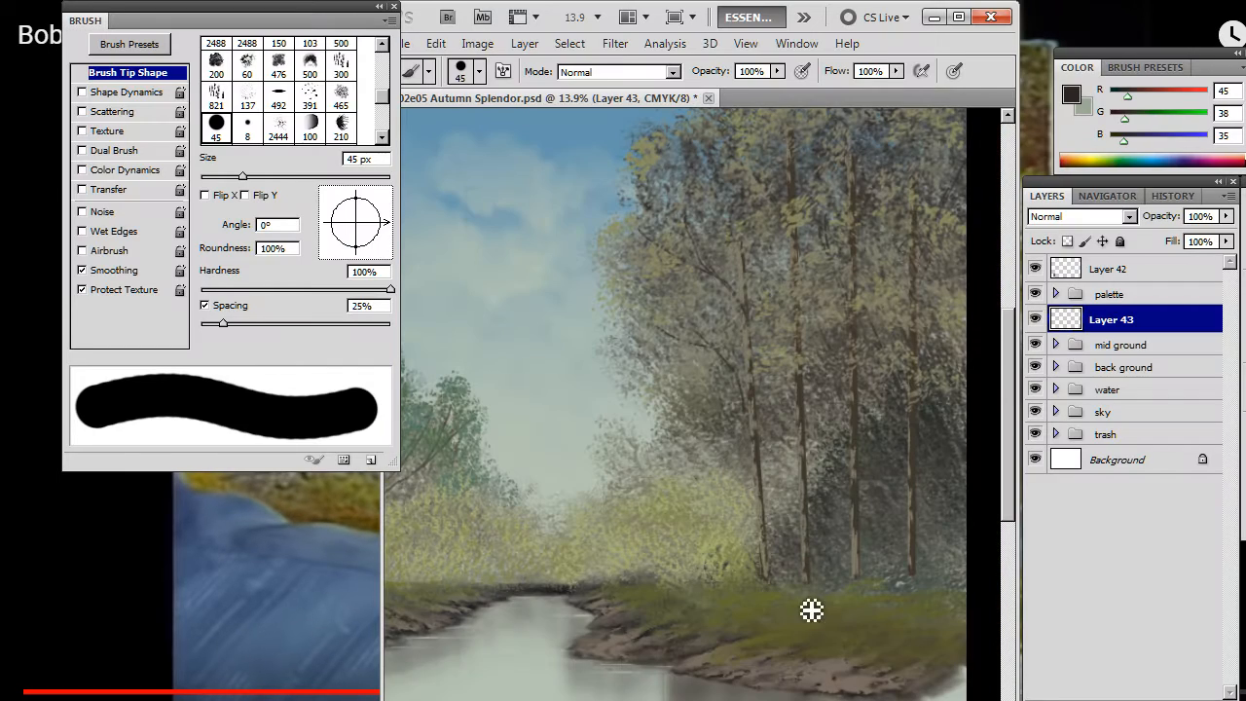
{"action": "left_click_drag", "start_coordinate": [829, 622], "coordinate": [826, 606]}
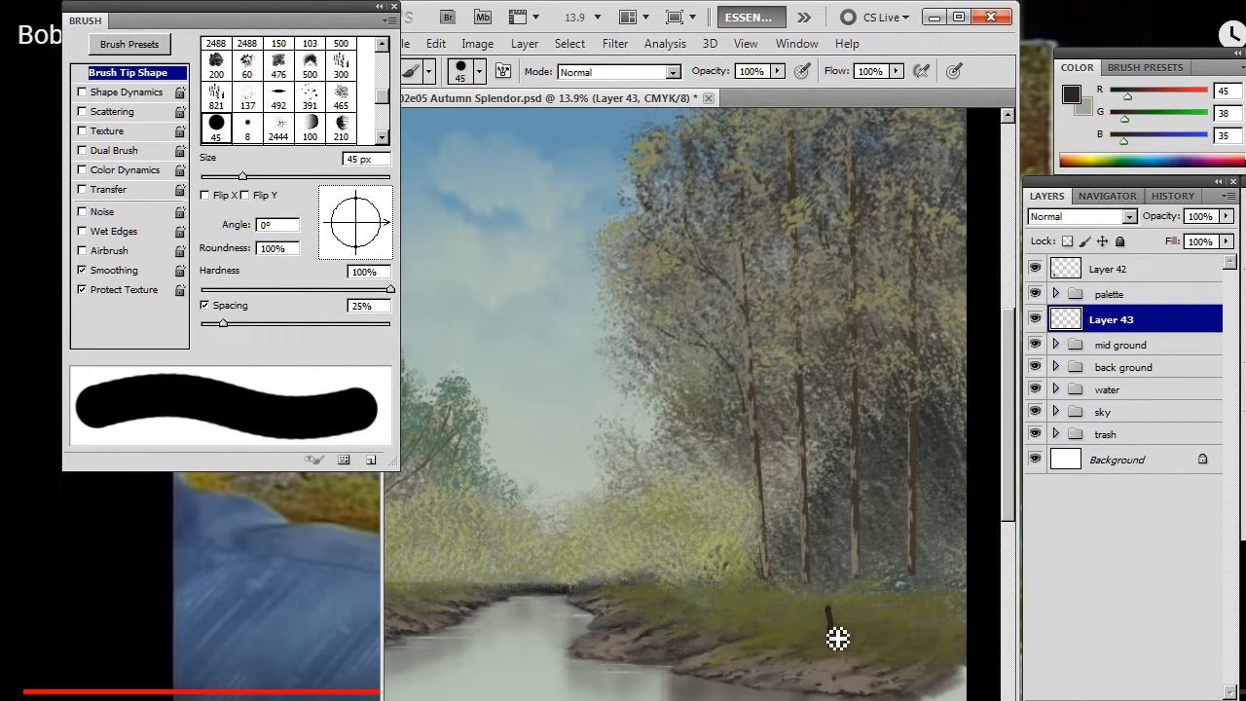
{"action": "key", "text": "bracketright"}
{"action": "key", "text": "bracketright"}
{"action": "key", "text": "bracketright"}
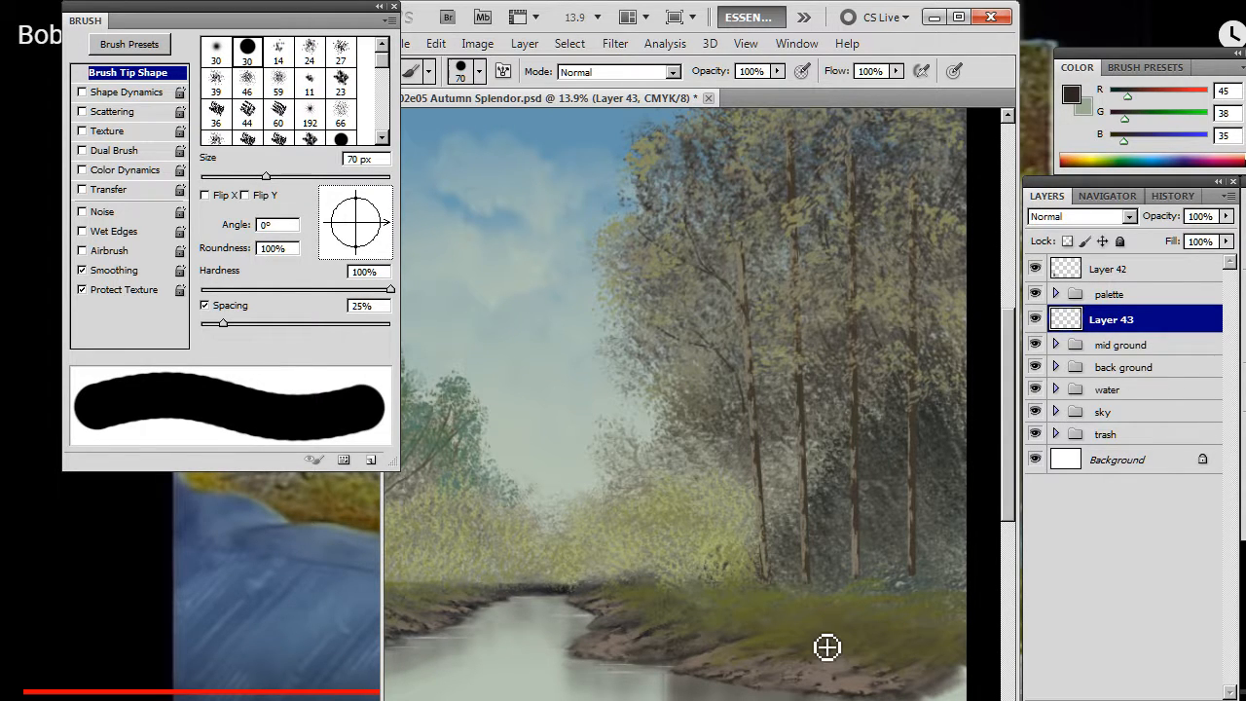
{"action": "key", "text": "bracketright"}
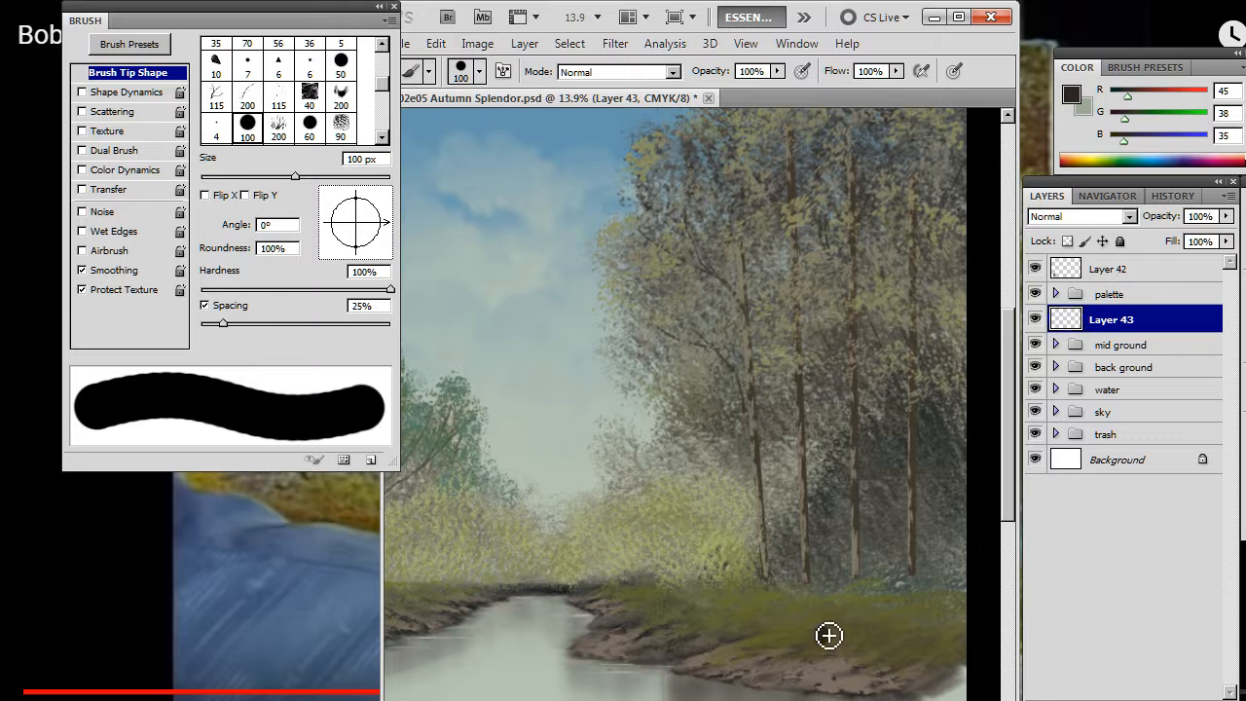
{"action": "mouse_move", "coordinate": [828, 635]}
{"action": "left_mouse_down"}
{"action": "mouse_move", "coordinate": [775, 364]}
{"action": "mouse_move", "coordinate": [706, 219]}
{"action": "mouse_move", "coordinate": [650, 141]}
{"action": "left_mouse_up"}
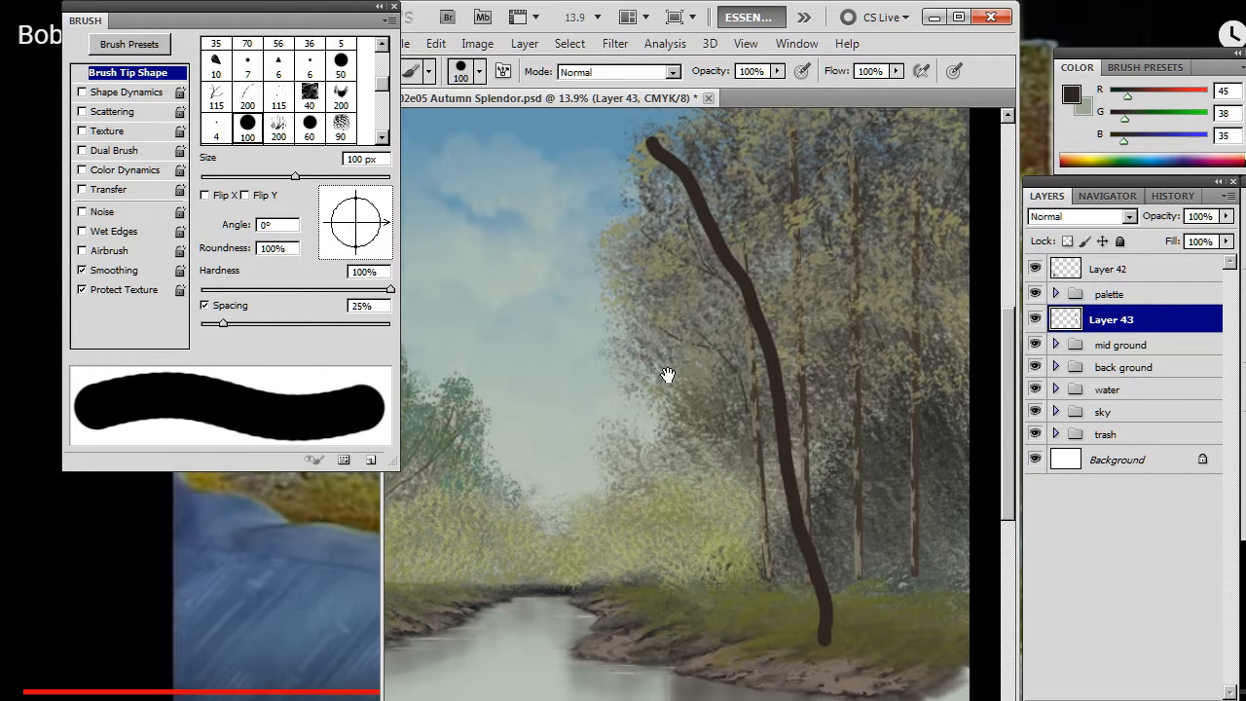
{"action": "mouse_move", "coordinate": [667, 375]}
{"action": "left_mouse_down"}
{"action": "mouse_move", "coordinate": [707, 412]}
{"action": "mouse_move", "coordinate": [713, 394]}
{"action": "left_mouse_up"}
{"action": "key", "text": "ctrl+z"}
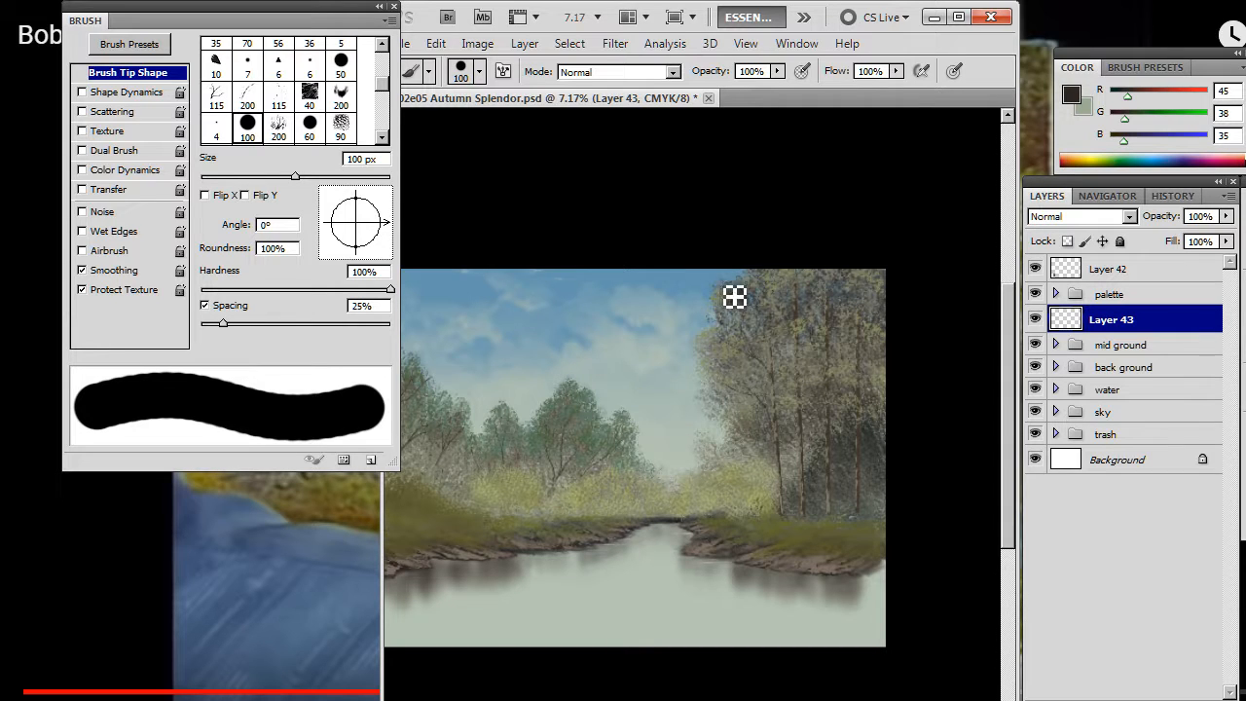
Step: Paint a leaning dark trunk in one stroke between the canvas's upper edge and the grassy bank beside the tall trees
{"action": "mouse_move", "coordinate": [697, 284]}
{"action": "left_mouse_down"}
{"action": "mouse_move", "coordinate": [789, 517]}
{"action": "mouse_move", "coordinate": [820, 545]}
{"action": "left_mouse_up"}
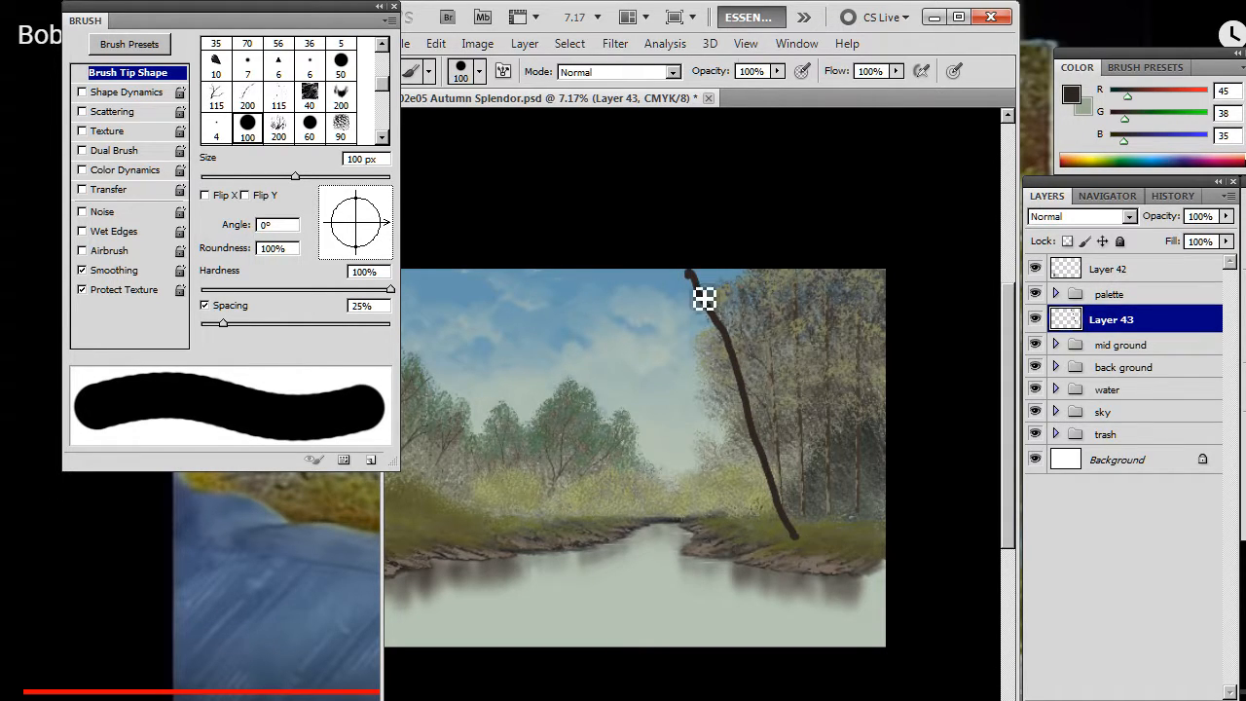
Step: Give the Eraser a hard round tip at 150 px and trim the upper end of the leaning trunk
{"action": "key", "text": "e"}
{"action": "key", "text": "bracketright"}
{"action": "key", "text": "bracketright"}
{"action": "key", "text": "bracketright"}
{"action": "key", "text": "bracketright"}
{"action": "key", "text": "bracketright"}
{"action": "key", "text": "bracketright"}
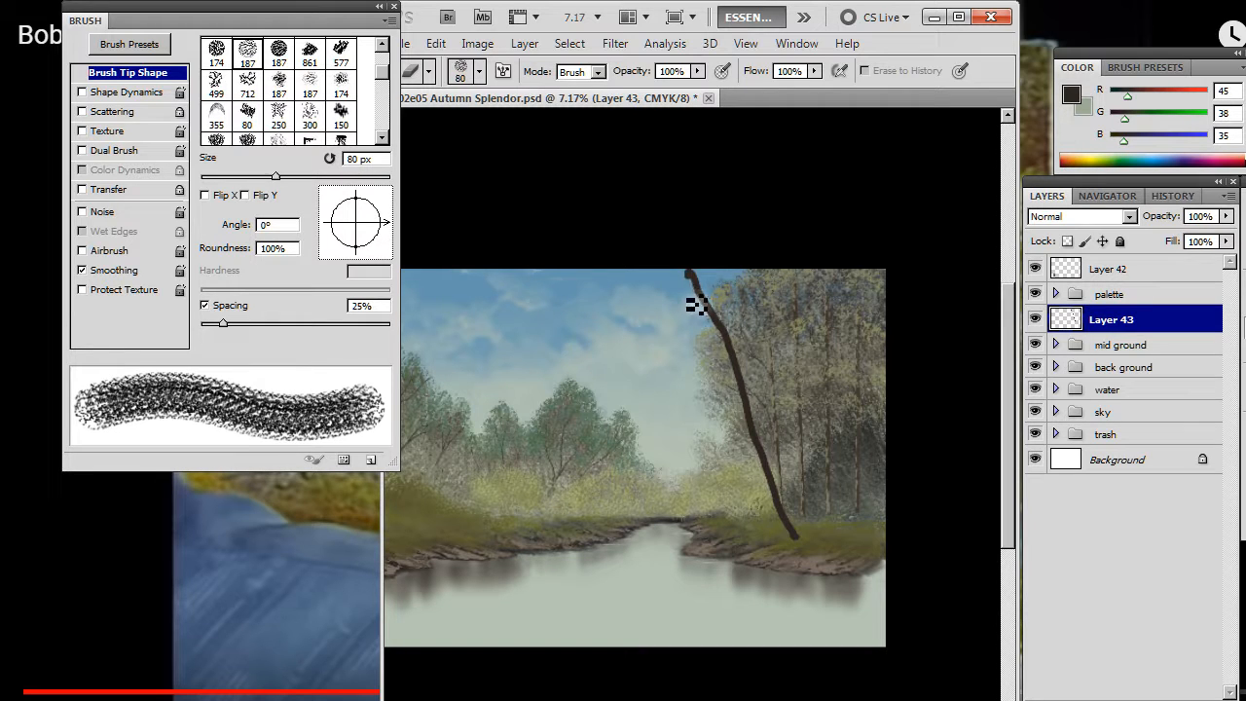
{"action": "right_click", "coordinate": [671, 356]}
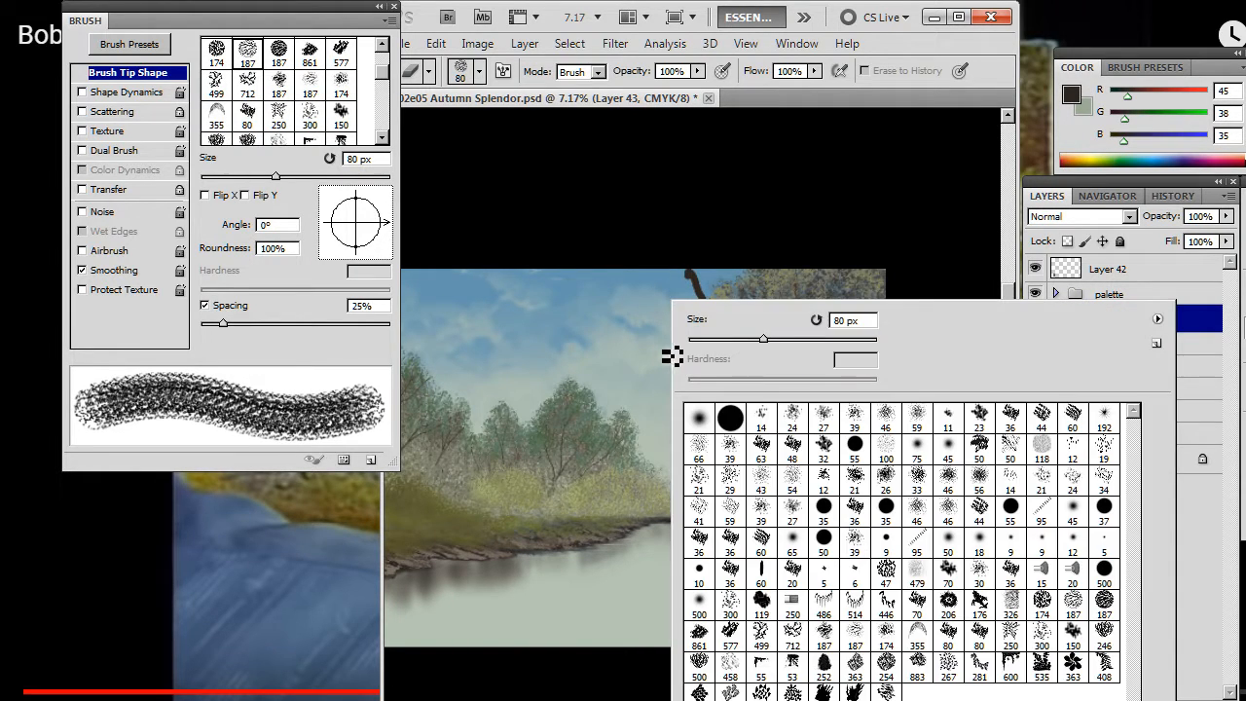
{"action": "double_click", "coordinate": [732, 419]}
{"action": "key", "text": "bracketright"}
{"action": "key", "text": "bracketright"}
{"action": "key", "text": "bracketright"}
{"action": "key", "text": "bracketright"}
{"action": "key", "text": "bracketright"}
{"action": "key", "text": "bracketright"}
{"action": "key", "text": "bracketright"}
{"action": "key", "text": "bracketright"}
{"action": "key", "text": "bracketright"}
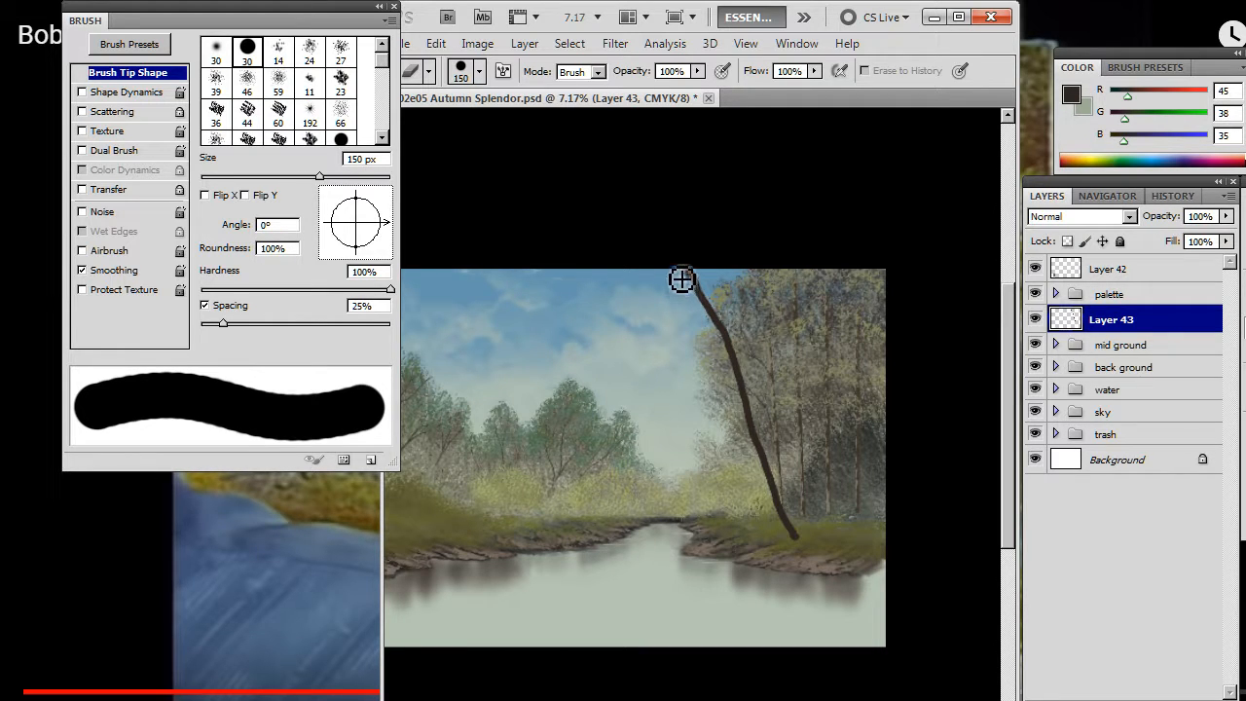
Step: Thicken the leaning trunk down to its base on the bank with a 125 px hard round brush
{"action": "key", "text": "b"}
{"action": "key", "text": "bracketright"}
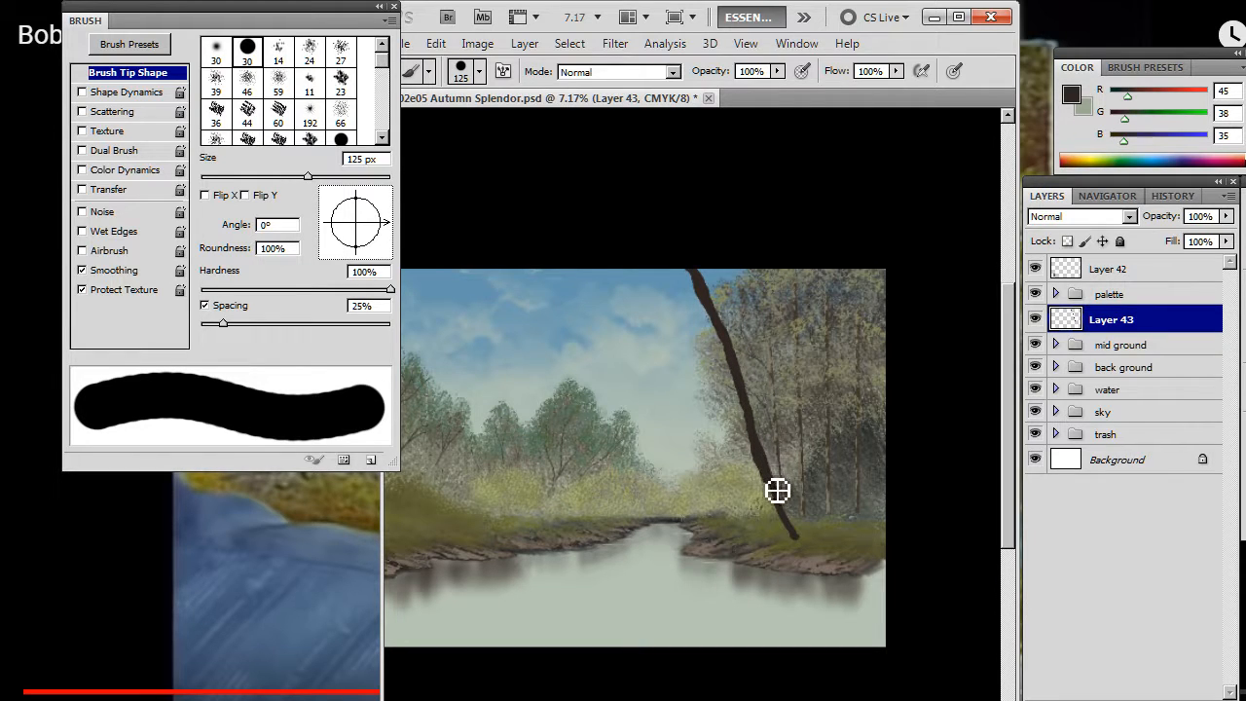
{"action": "left_click_drag", "start_coordinate": [777, 490], "coordinate": [804, 553]}
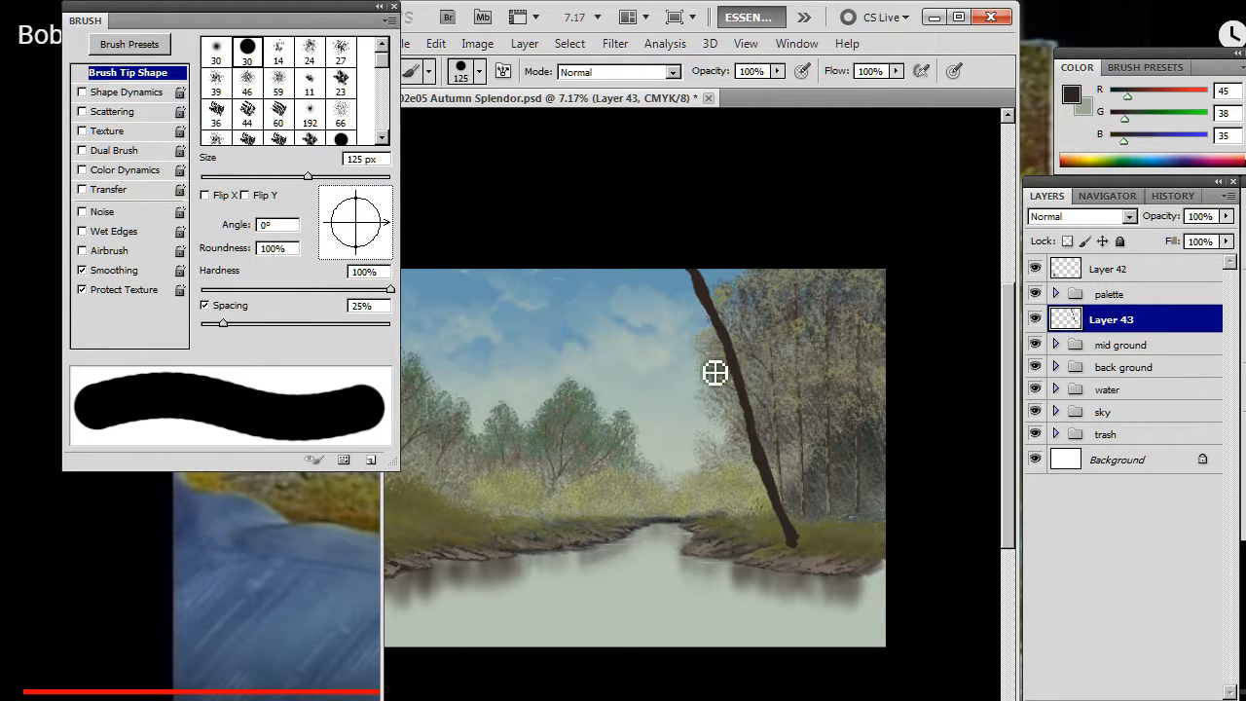
{"action": "mouse_move", "coordinate": [717, 312]}
{"action": "left_mouse_down"}
{"action": "mouse_move", "coordinate": [732, 367]}
{"action": "mouse_move", "coordinate": [718, 328]}
{"action": "mouse_move", "coordinate": [704, 329]}
{"action": "mouse_move", "coordinate": [739, 380]}
{"action": "mouse_move", "coordinate": [792, 556]}
{"action": "left_mouse_up"}
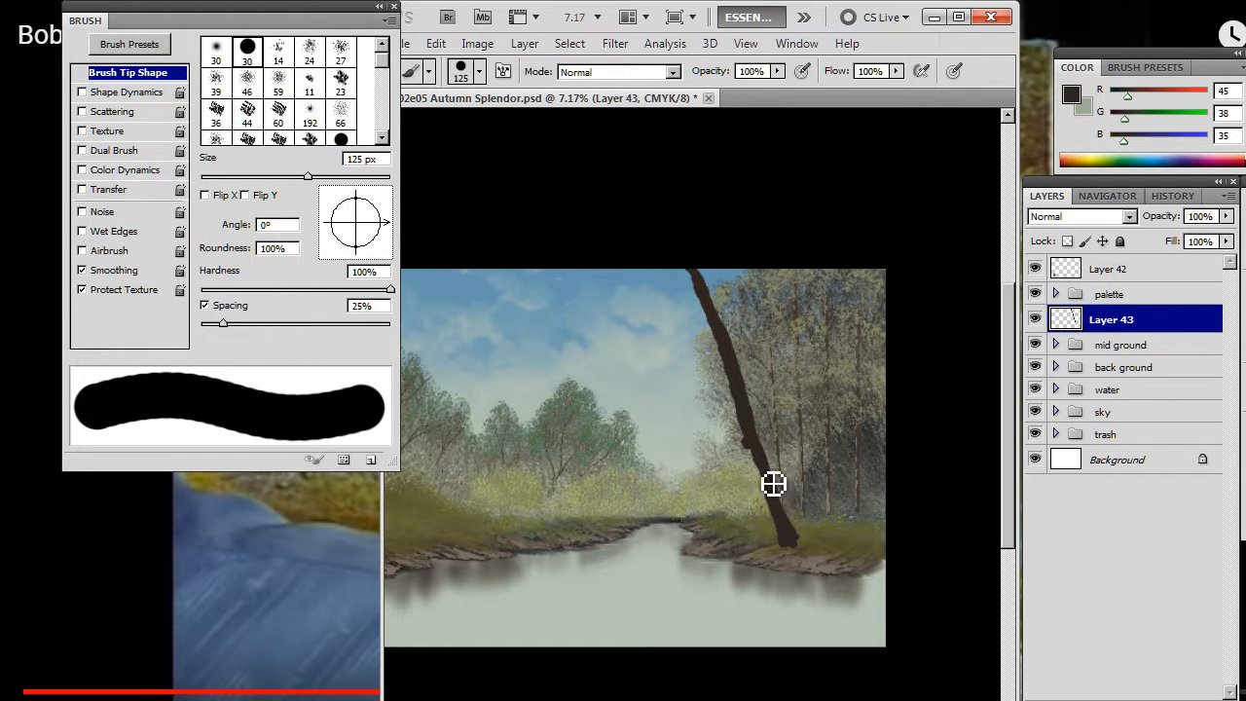
Step: Refine the trunk's edges and base by alternating 125 px brush strokes with erasing, enlarging the Eraser to 200 px
{"action": "key", "text": "e"}
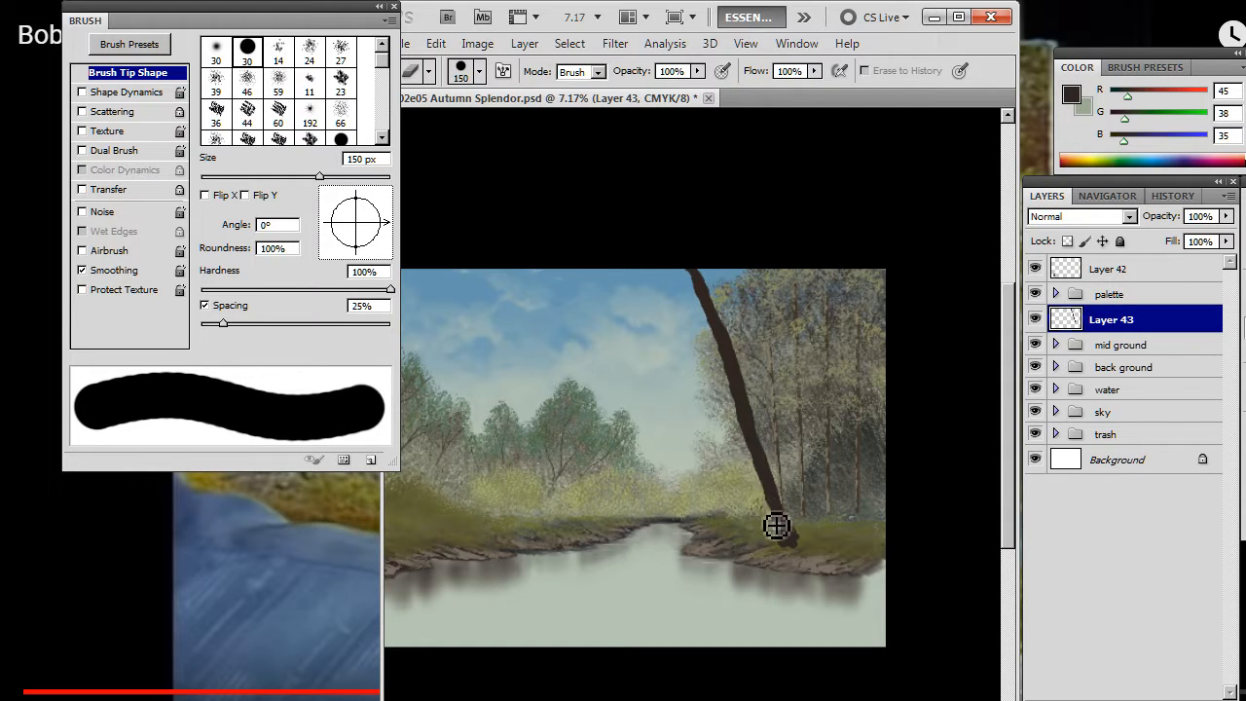
{"action": "key", "text": "b"}
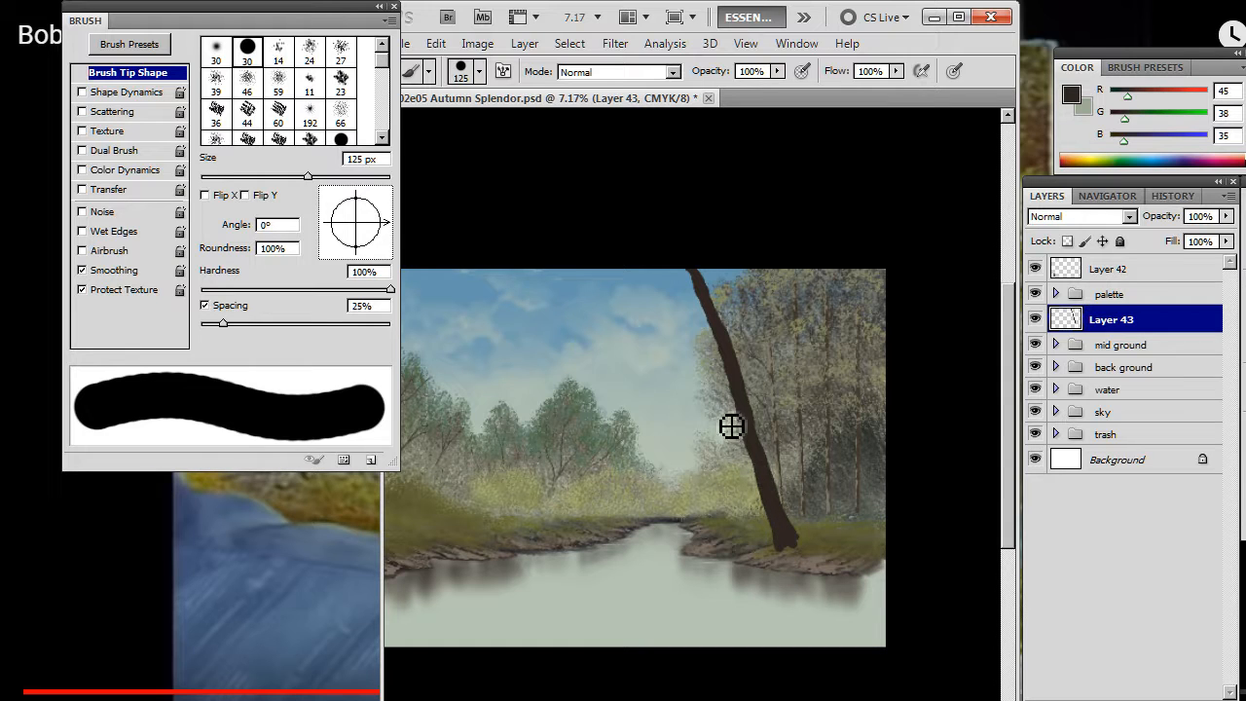
{"action": "key", "text": "e"}
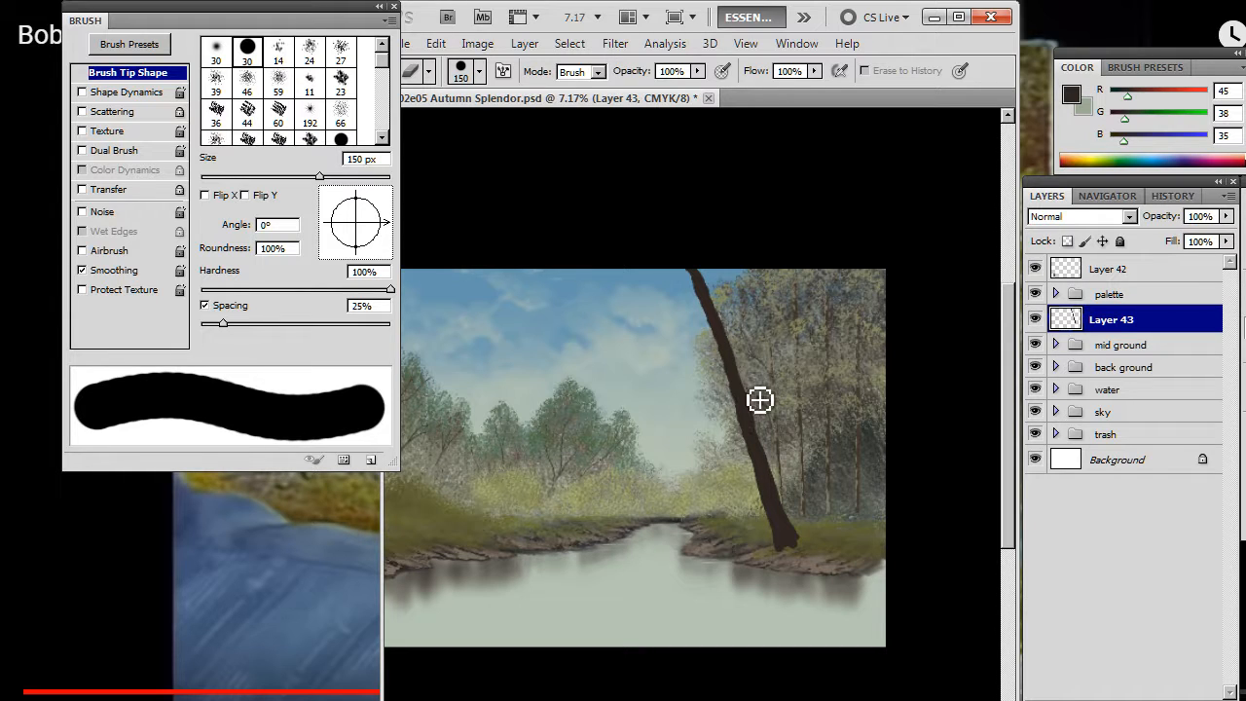
{"action": "key", "text": "b"}
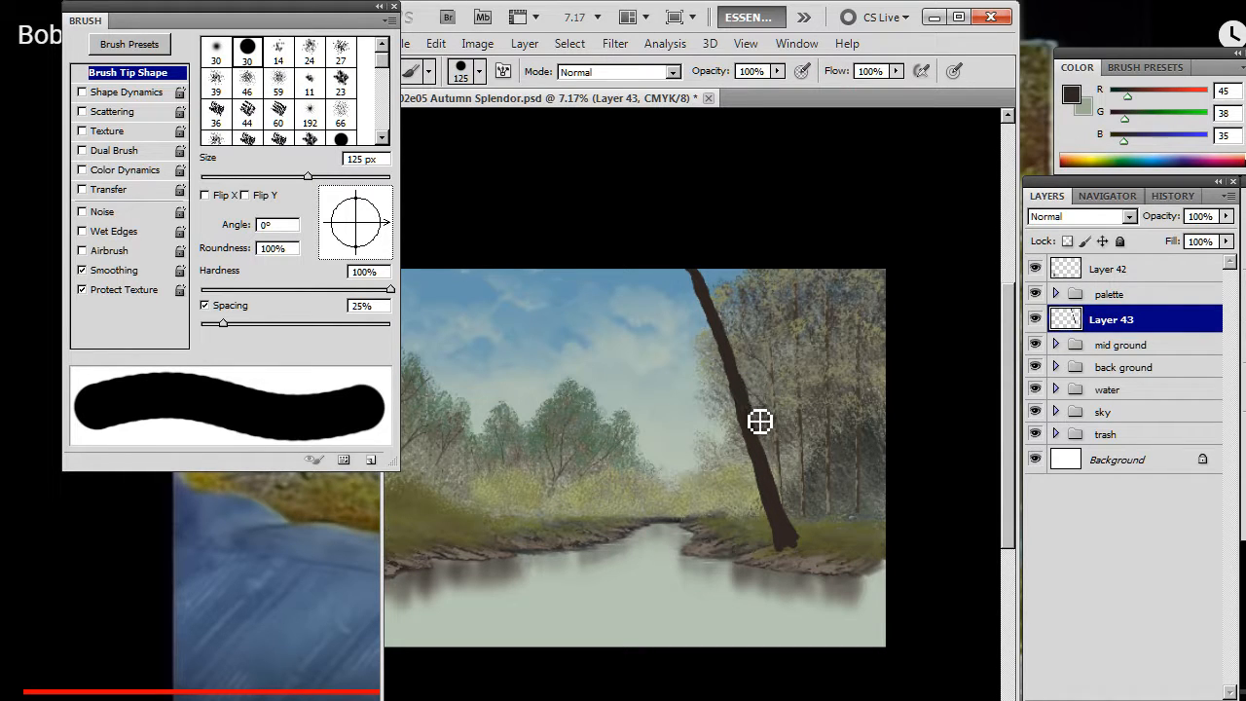
{"action": "key", "text": "e"}
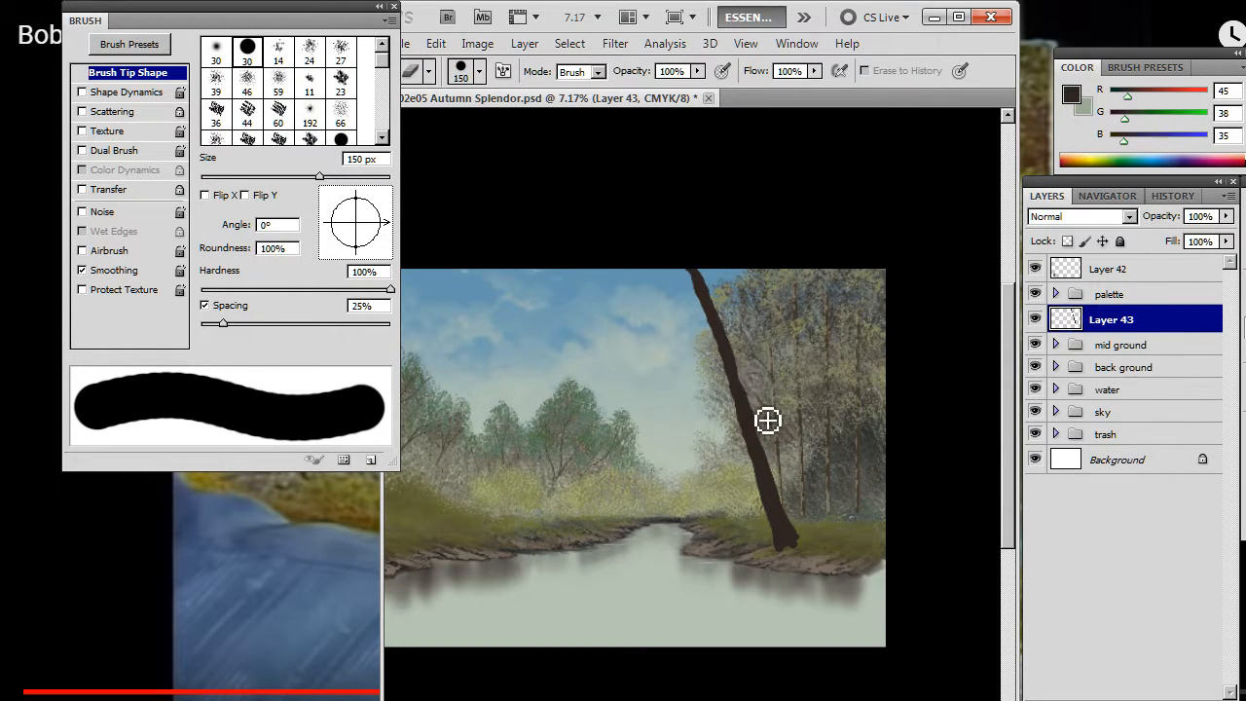
{"action": "key", "text": "b"}
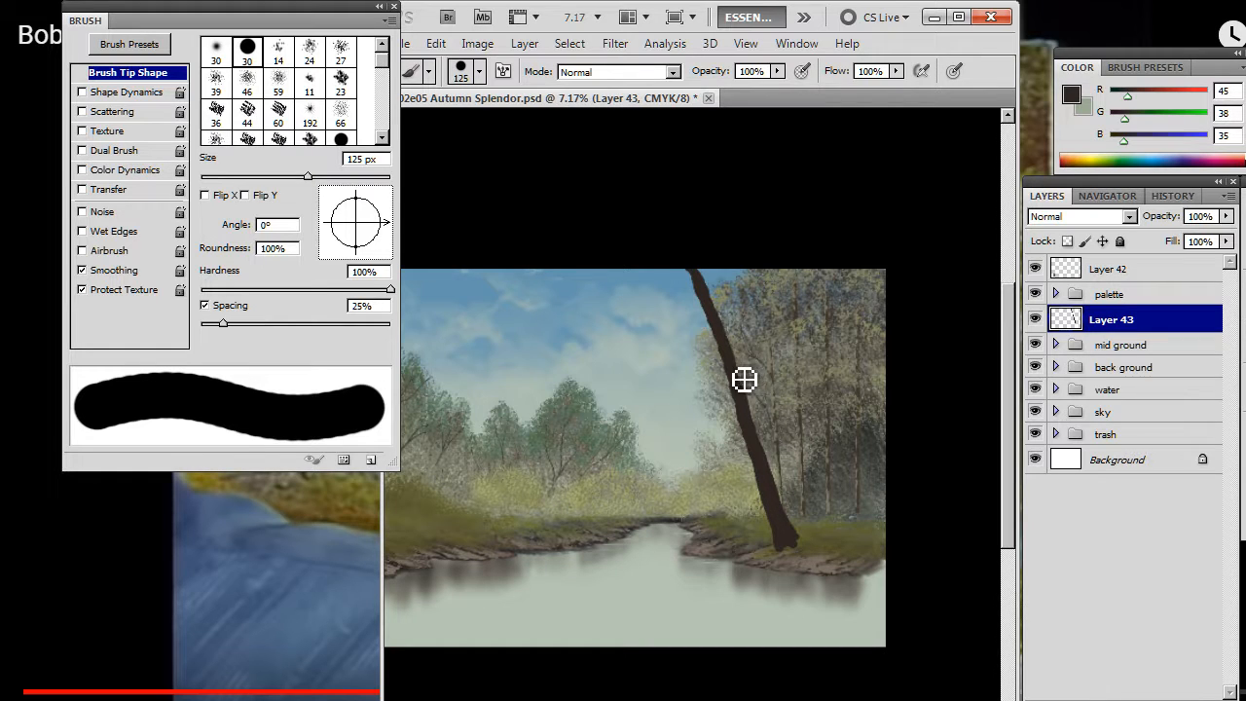
{"action": "key", "text": "e"}
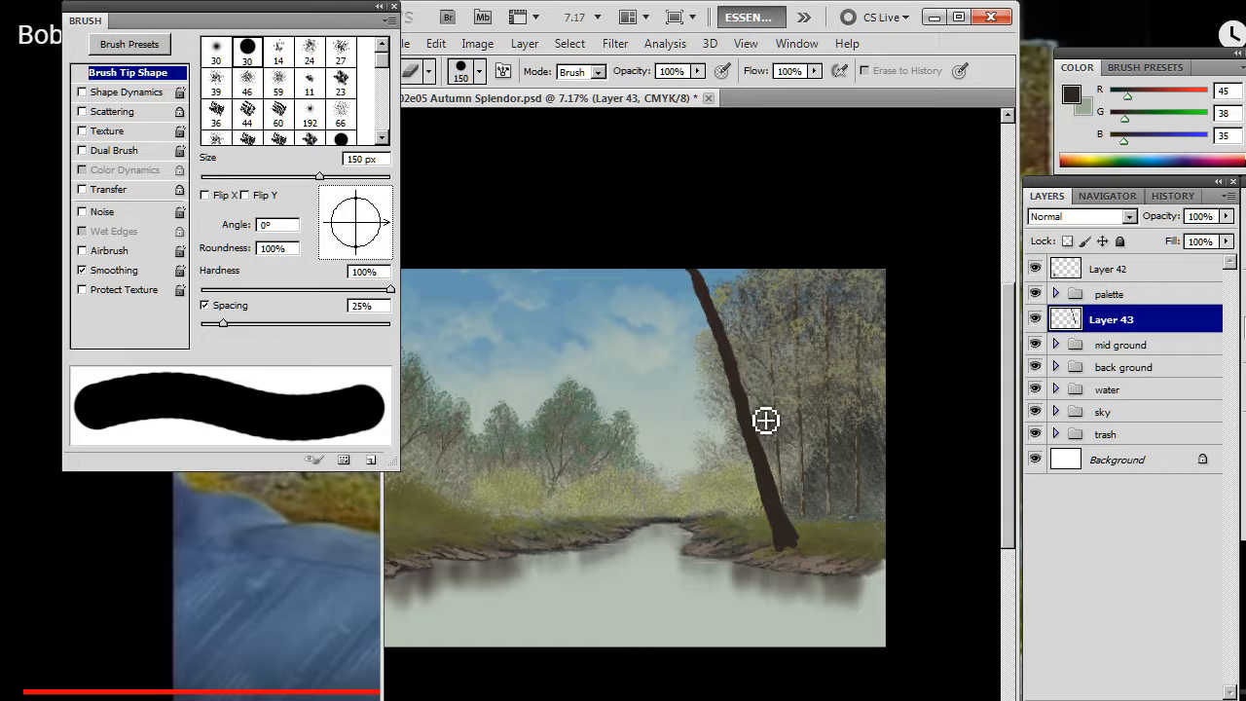
{"action": "key", "text": "b"}
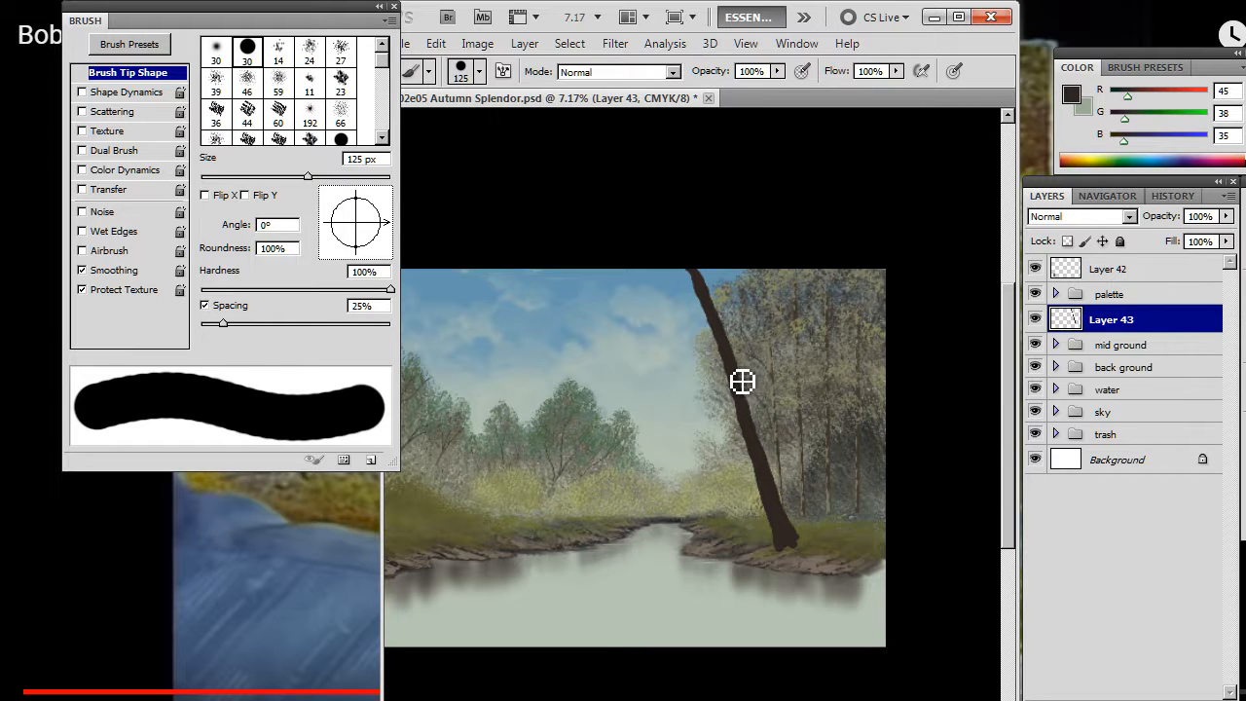
{"action": "key", "text": "e"}
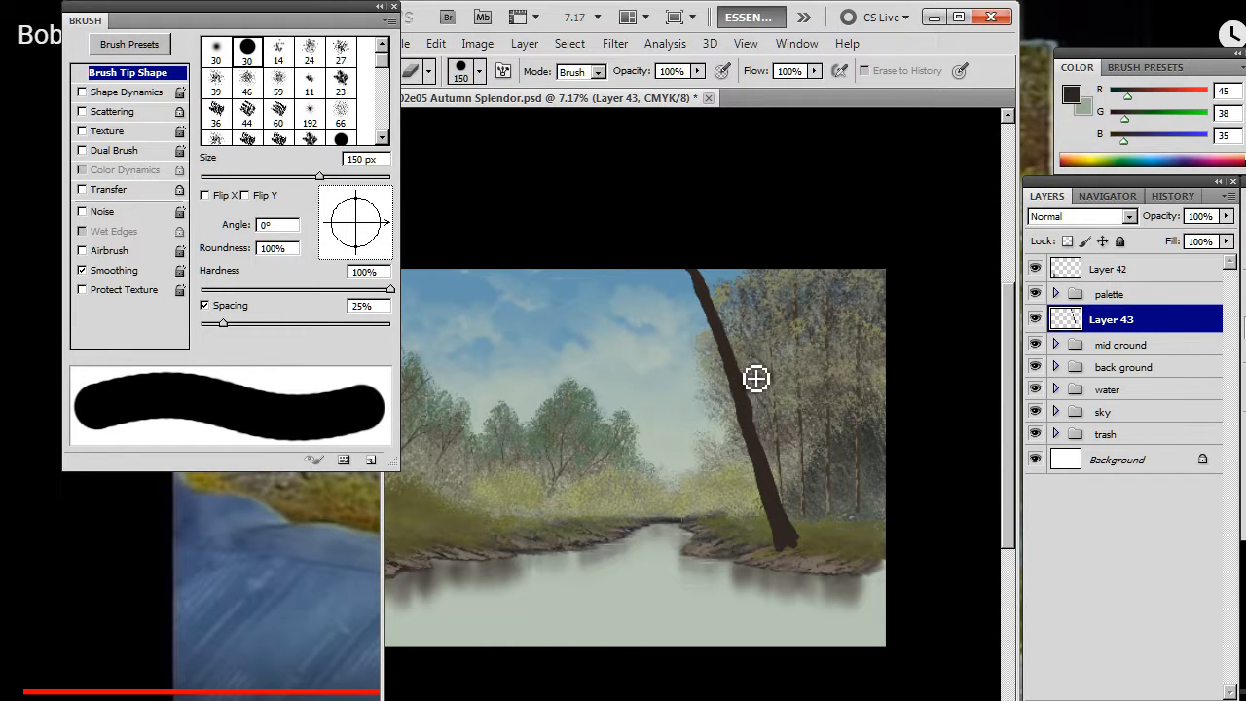
{"action": "key", "text": "bracketright"}
{"action": "key", "text": "bracketright"}
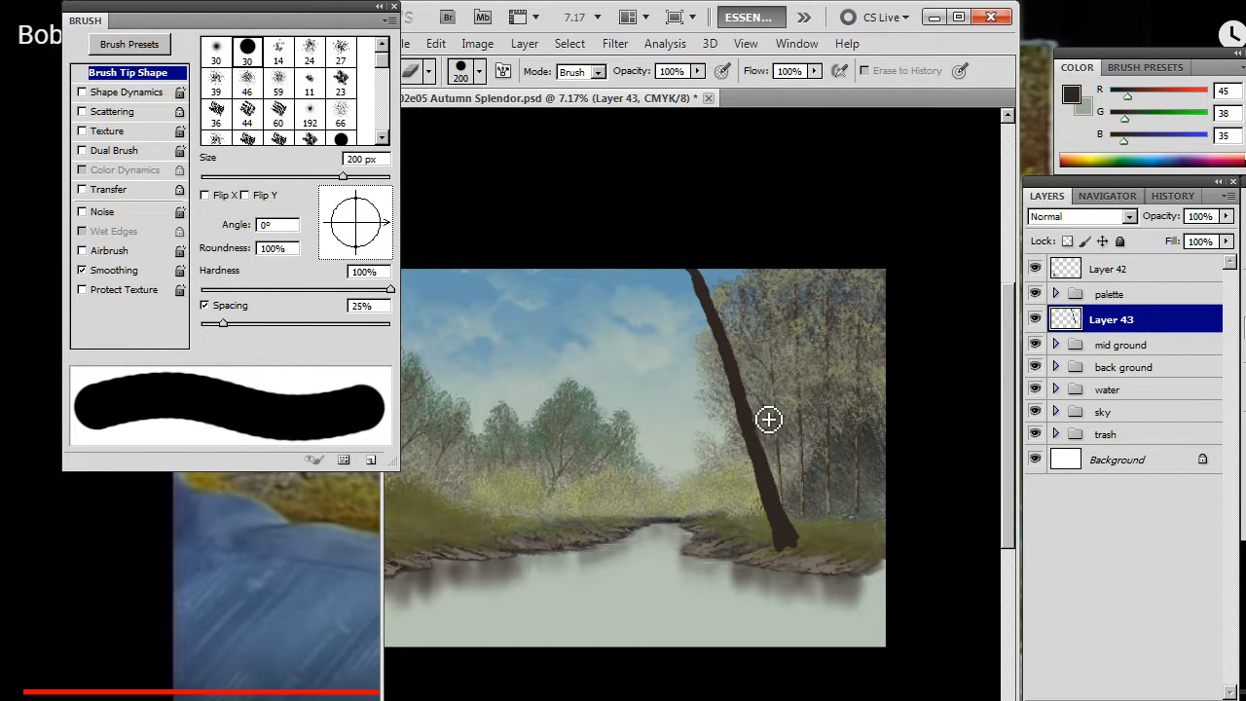
Step: Move the leaning trunk to the right and slightly up so its base stands higher on the grassy bank
{"action": "key", "text": "v"}
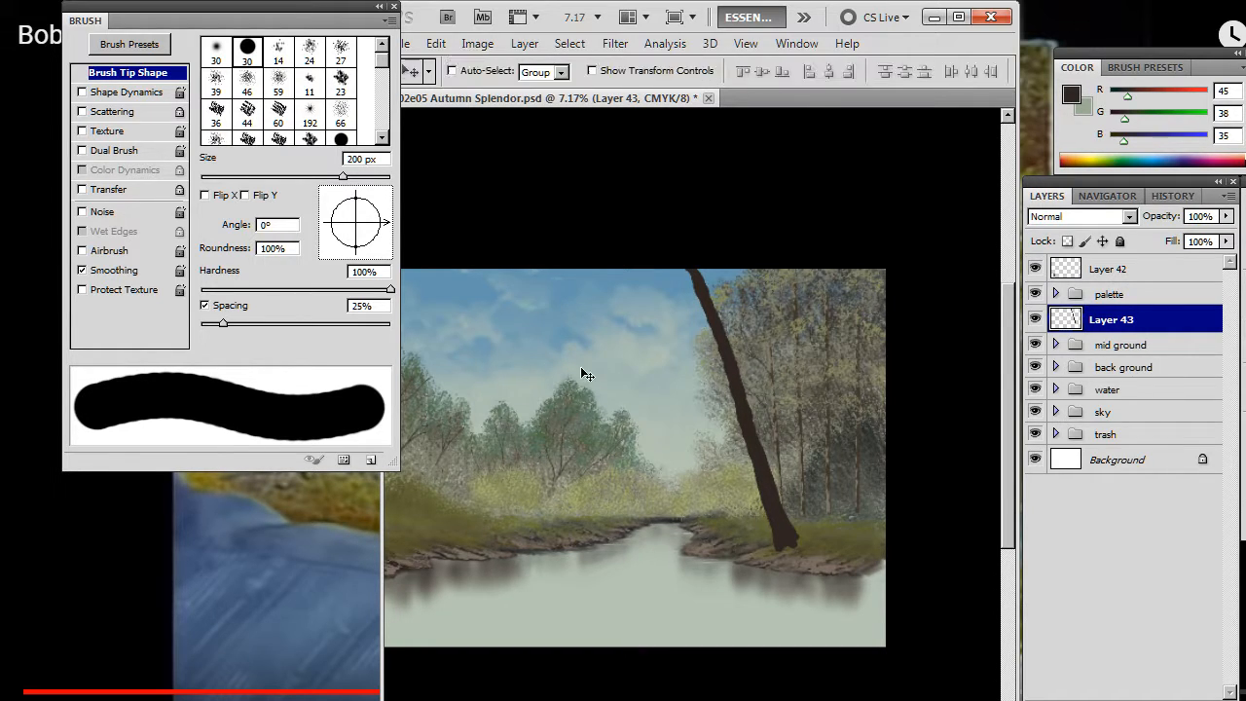
{"action": "left_click_drag", "start_coordinate": [684, 413], "coordinate": [741, 415]}
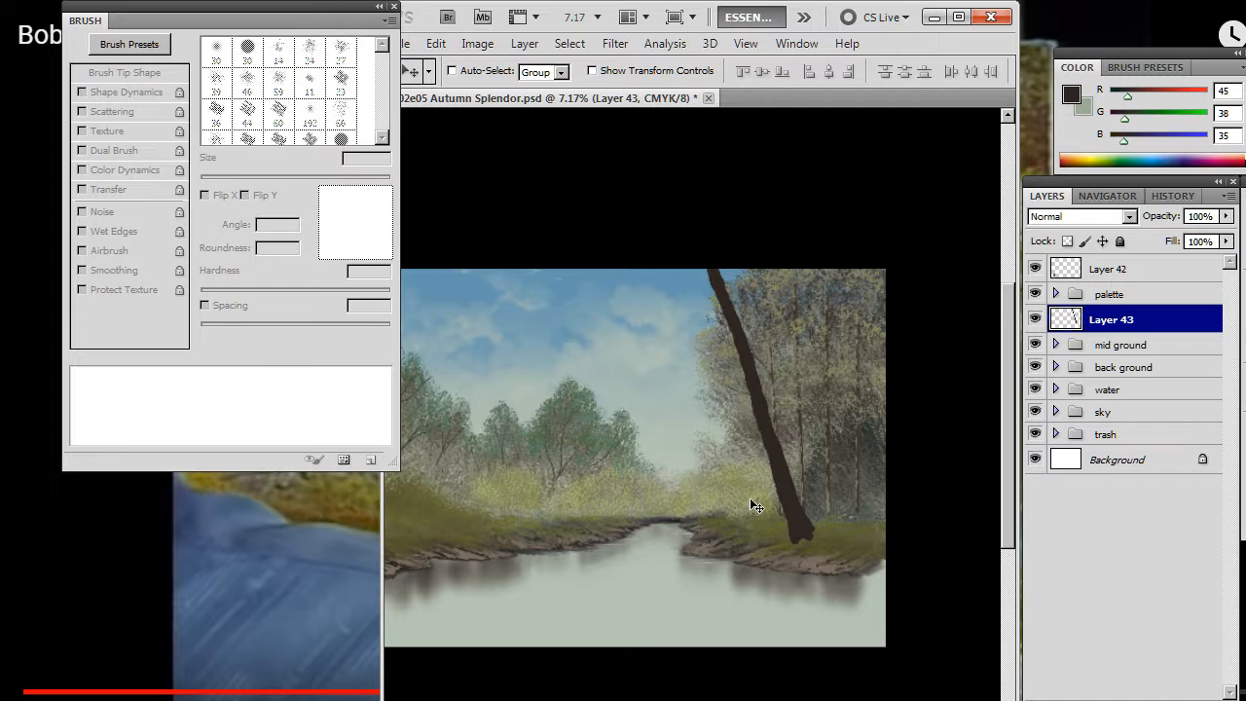
{"action": "left_click_drag", "start_coordinate": [766, 487], "coordinate": [764, 488]}
{"action": "key", "text": "b"}
{"action": "left_click_drag", "start_coordinate": [827, 271], "coordinate": [825, 367]}
{"action": "key", "text": "ctrl+z"}
{"action": "left_click_drag", "start_coordinate": [826, 265], "coordinate": [831, 409]}
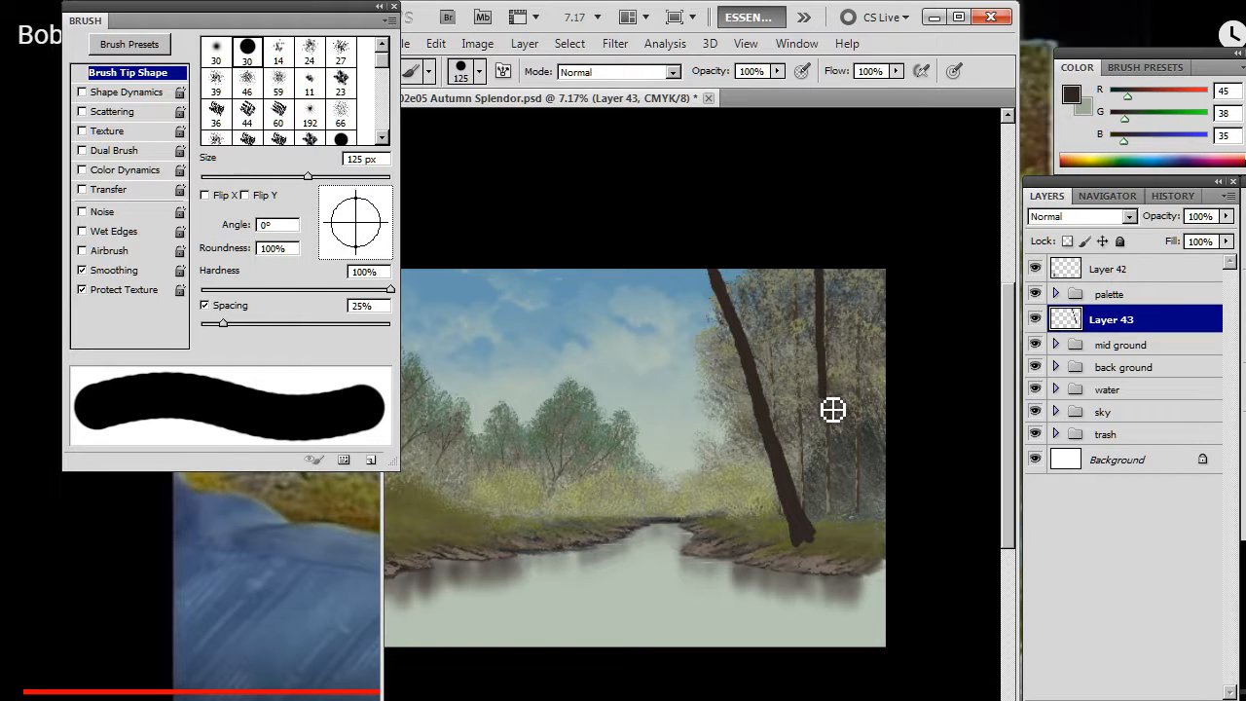
{"action": "key", "text": "ctrl+z"}
{"action": "mouse_move", "coordinate": [849, 272]}
{"action": "left_mouse_down"}
{"action": "mouse_move", "coordinate": [841, 353]}
{"action": "mouse_move", "coordinate": [815, 439]}
{"action": "left_mouse_up"}
{"action": "key", "text": "ctrl+z"}
{"action": "key", "text": "ctrl+z"}
Step: Paint a second, nearly vertical trunk from the canvas's upper edge to the leaning trunk's base, thickening it with a 100 px hard round brush
{"action": "mouse_move", "coordinate": [804, 271]}
{"action": "left_mouse_down"}
{"action": "mouse_move", "coordinate": [821, 354]}
{"action": "mouse_move", "coordinate": [820, 522]}
{"action": "mouse_move", "coordinate": [804, 561]}
{"action": "left_mouse_up"}
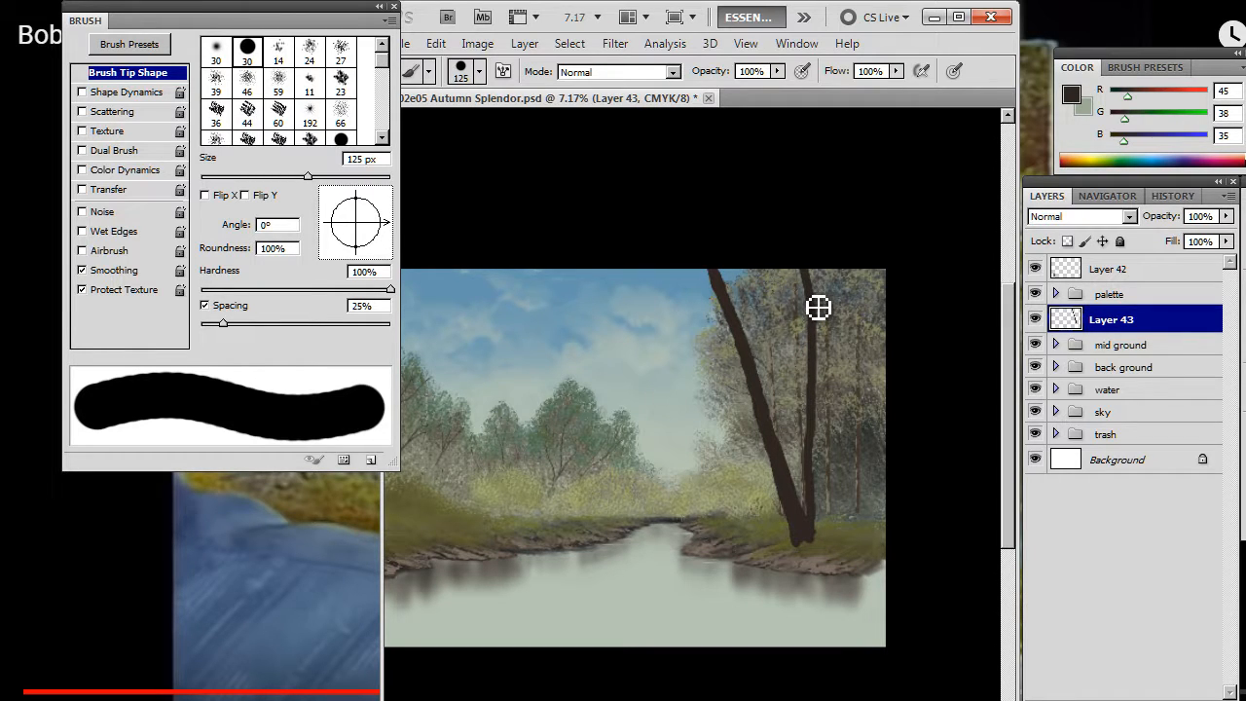
{"action": "key", "text": "bracketleft"}
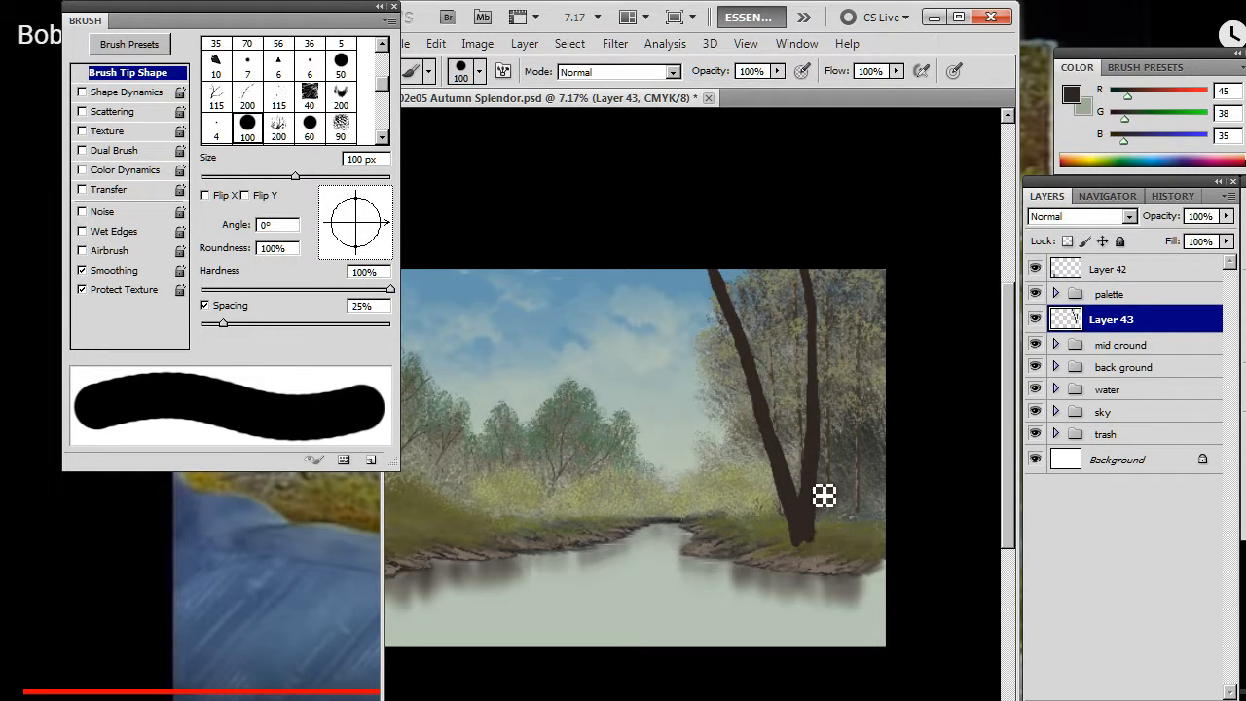
{"action": "key", "text": "e"}
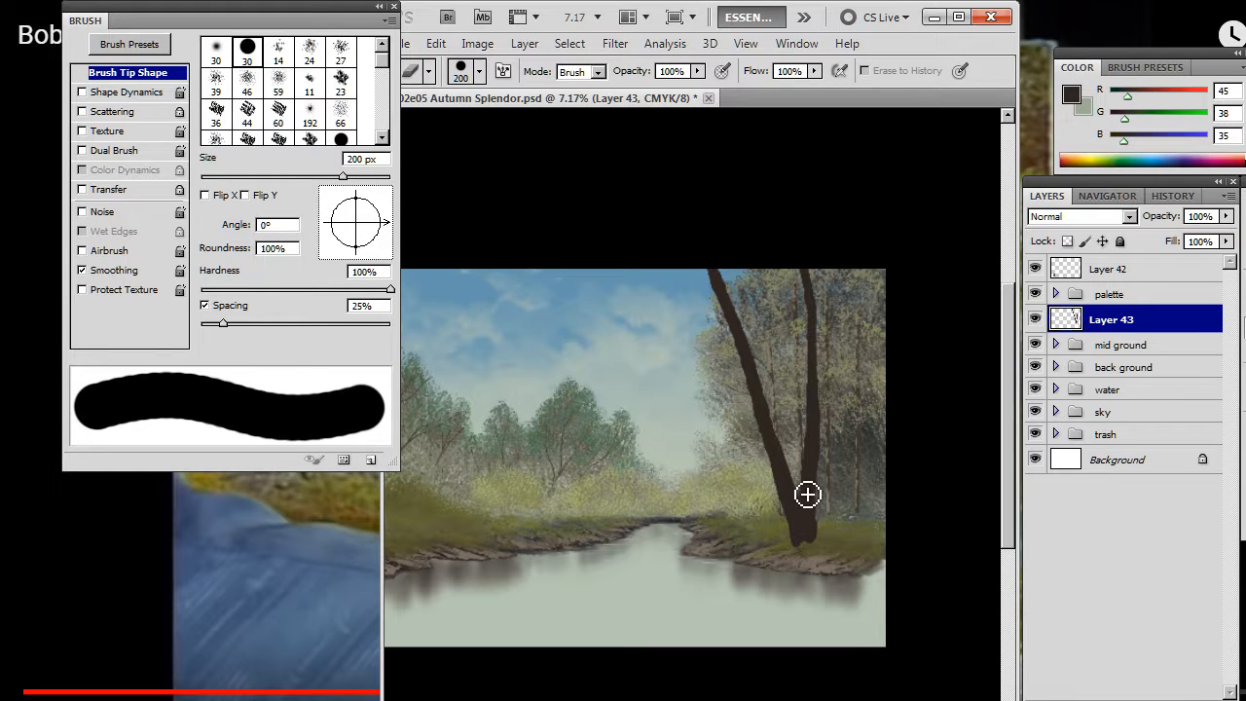
{"action": "key", "text": "b"}
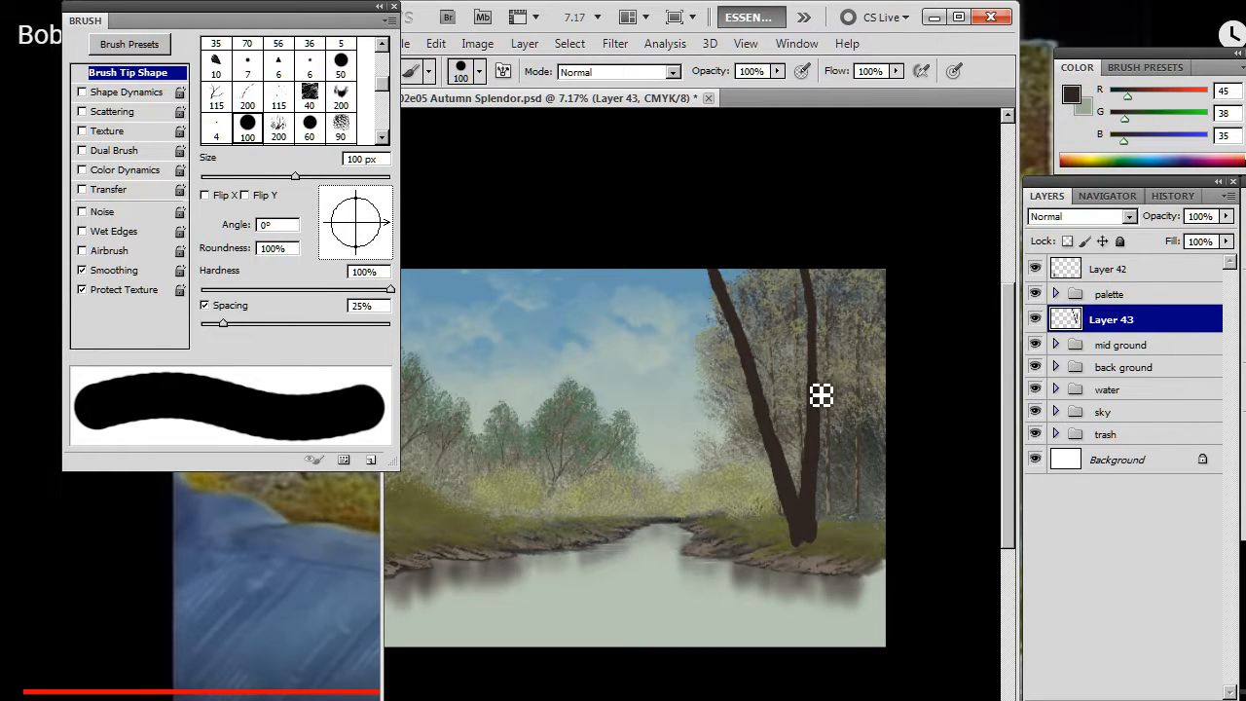
Step: Refine the upright trunk's edges and base by alternating 100 px brush strokes with erasing, reducing the Eraser to 125 px
{"action": "key", "text": "e"}
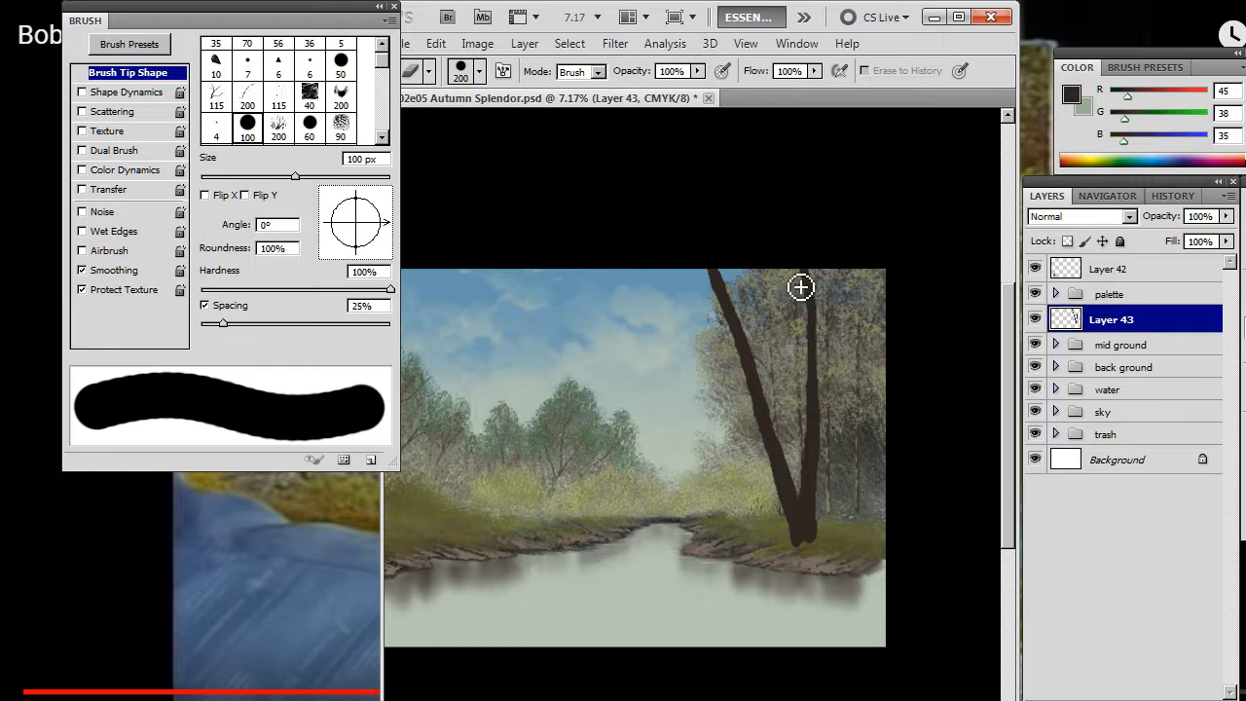
{"action": "key", "text": "b"}
{"action": "key", "text": "e"}
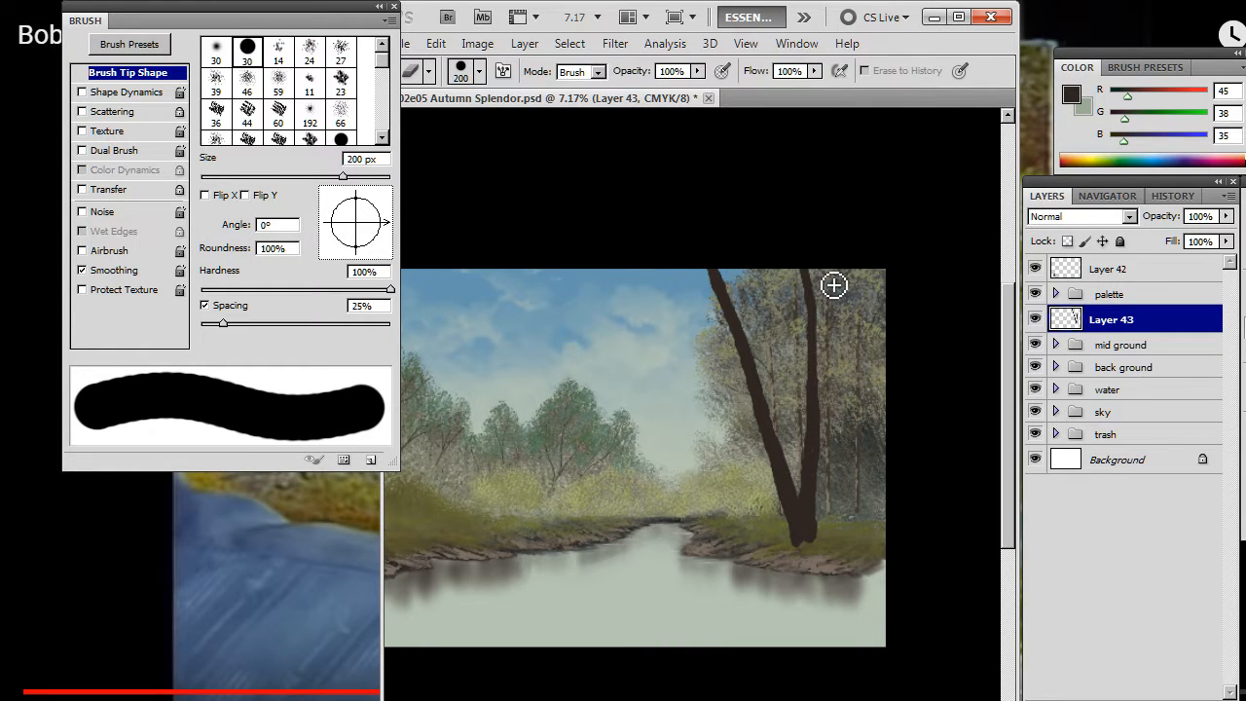
{"action": "key", "text": "b"}
{"action": "key", "text": "e"}
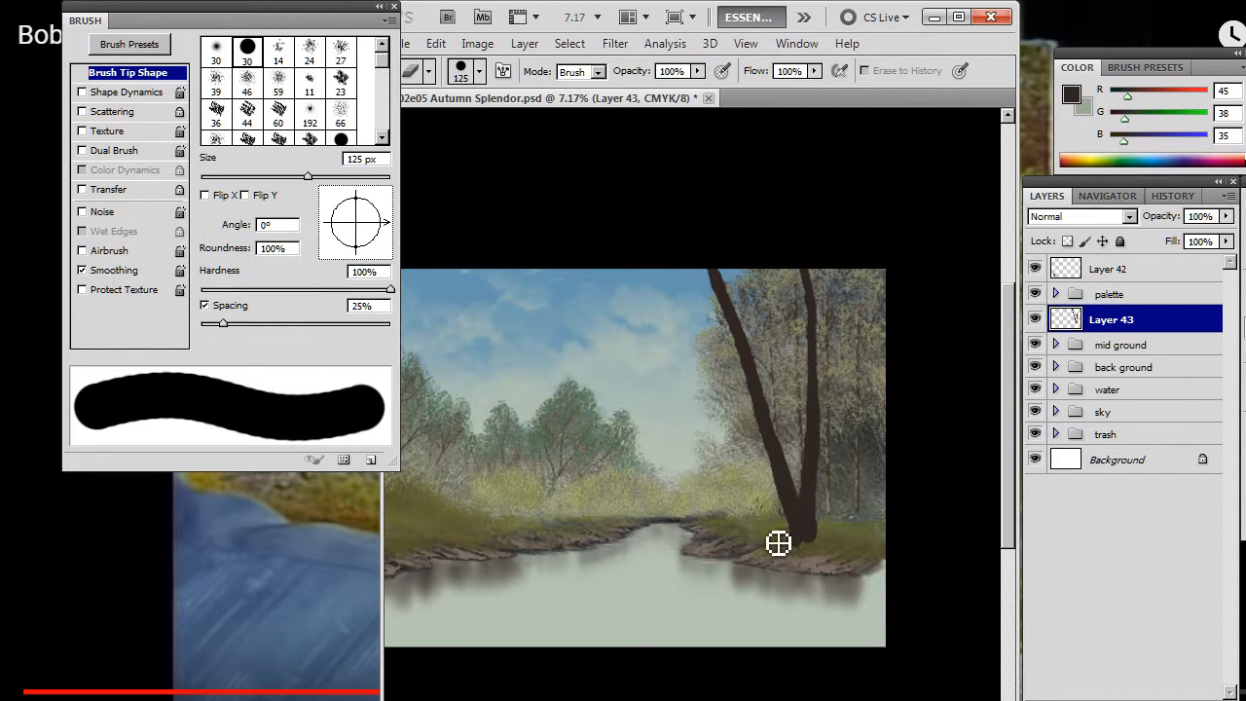
Step: Even out both trunks' outlines with the 100 px brush and fill in the base where they meet on the bank
{"action": "key", "text": "z"}
{"action": "left_click", "coordinate": [853, 403]}
{"action": "left_click_drag", "start_coordinate": [852, 403], "coordinate": [648, 423]}
{"action": "key", "text": "b"}
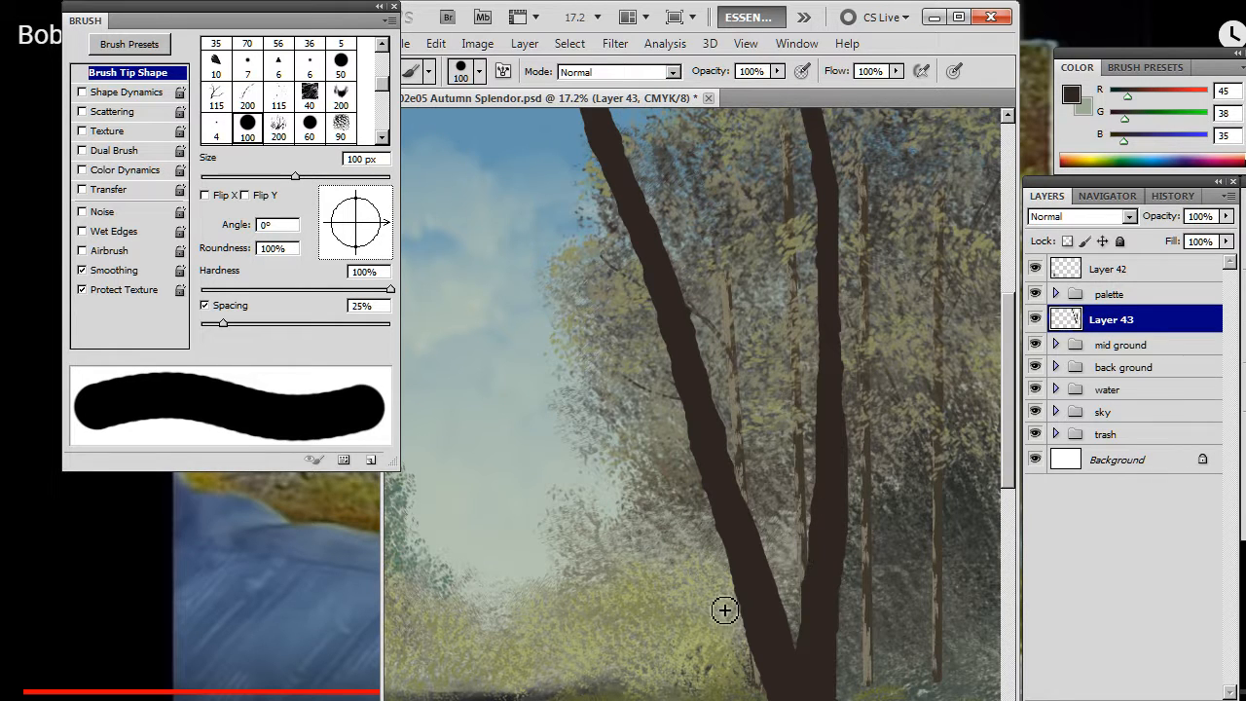
{"action": "left_click_drag", "start_coordinate": [688, 298], "coordinate": [788, 458]}
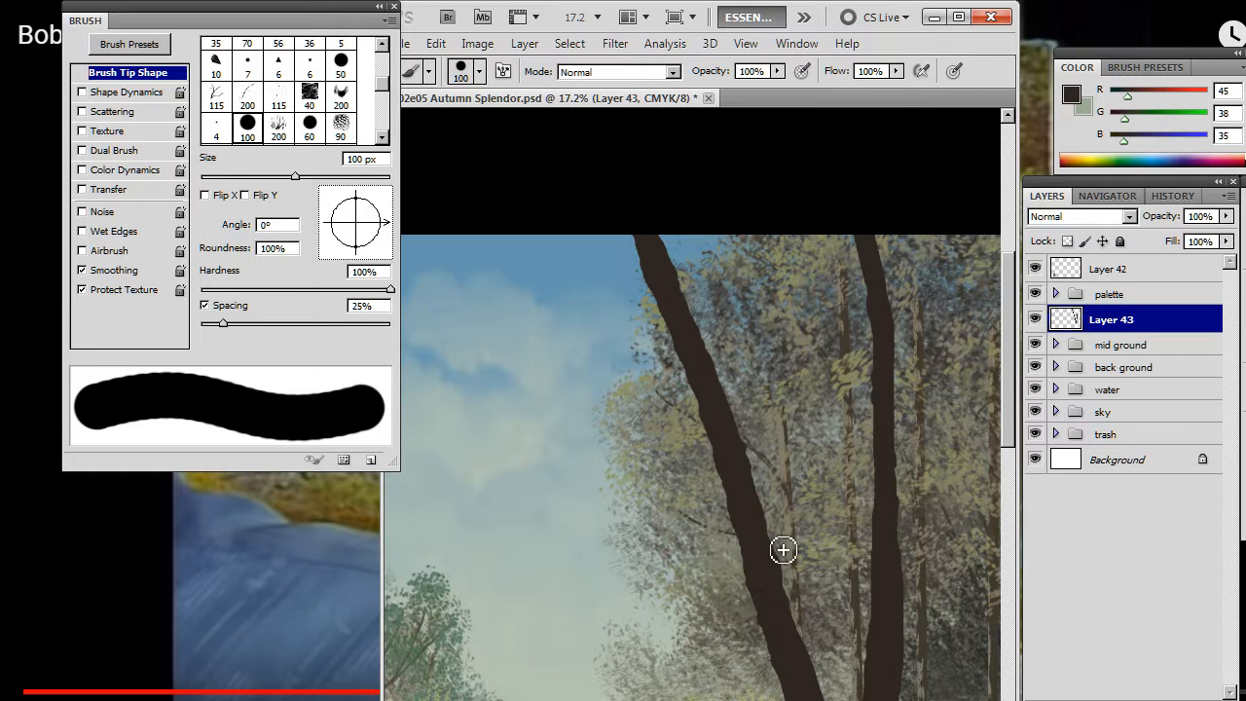
{"action": "left_click_drag", "start_coordinate": [743, 591], "coordinate": [638, 308]}
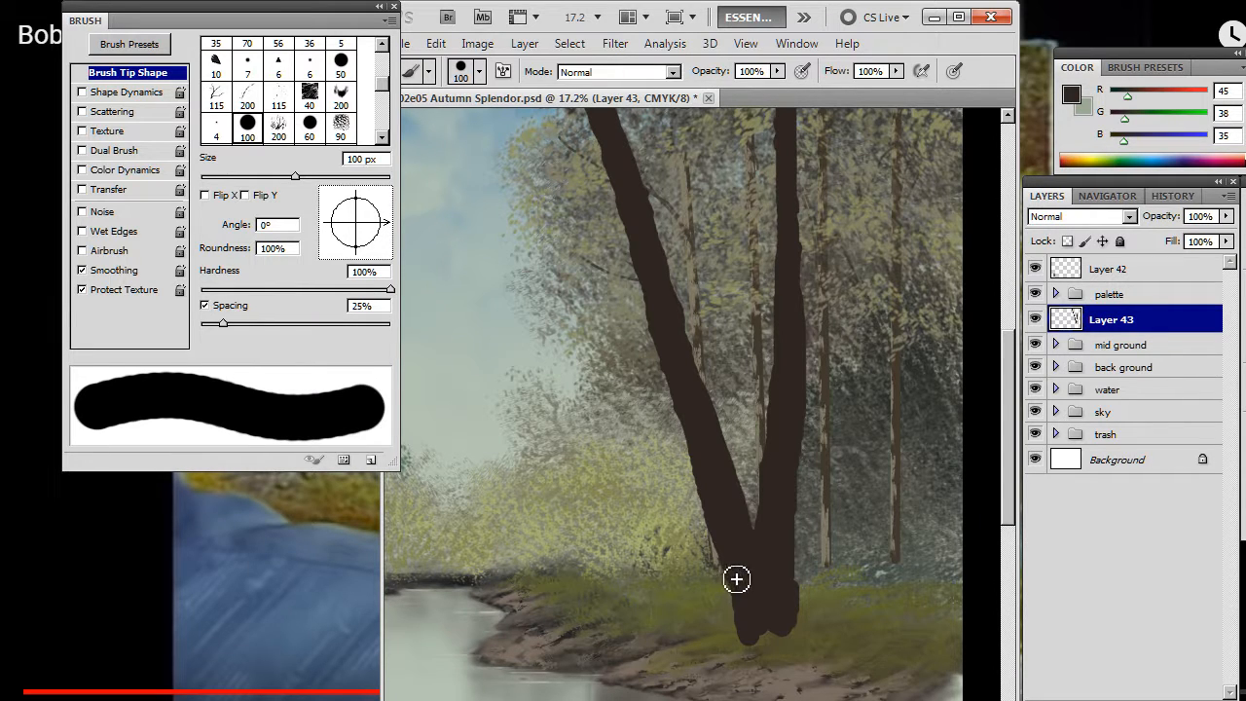
{"action": "left_click_drag", "start_coordinate": [736, 579], "coordinate": [738, 638]}
{"action": "key", "text": "e"}
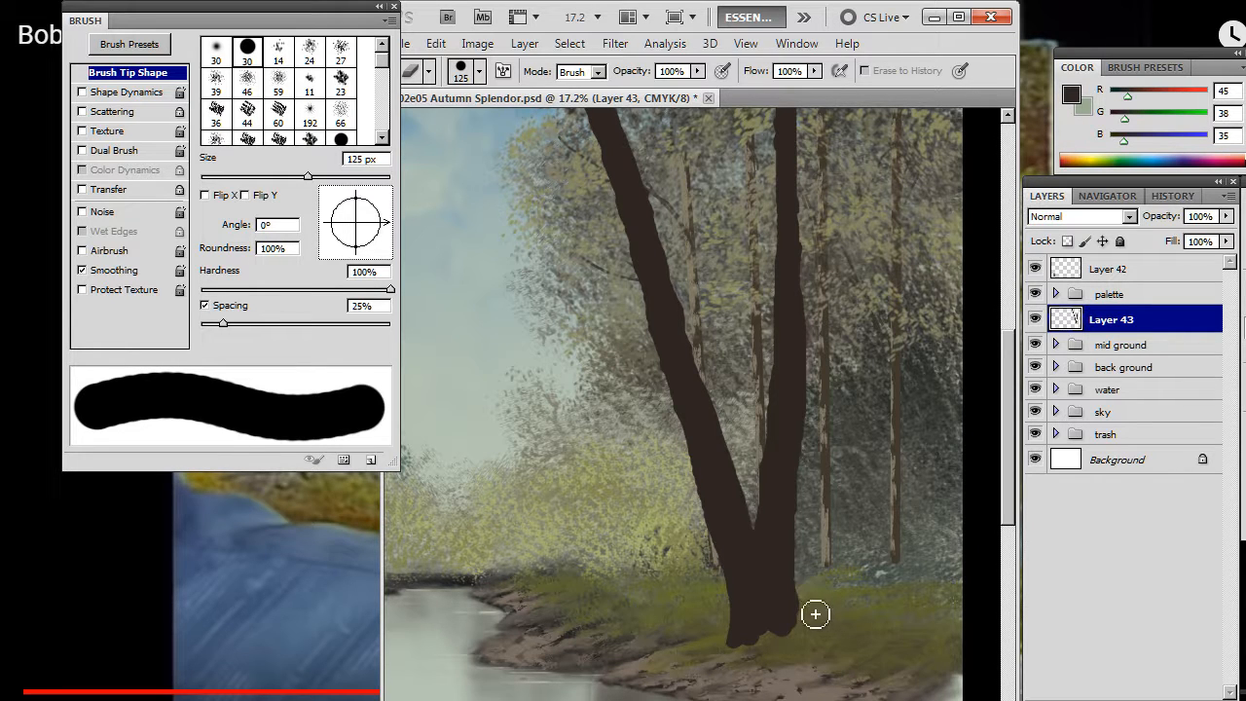
Step: Check the trunks against the Bob Ross reference video and carve the underside of their shared base with the 125 px Eraser
{"action": "key", "text": "r"}
{"action": "key", "text": "z"}
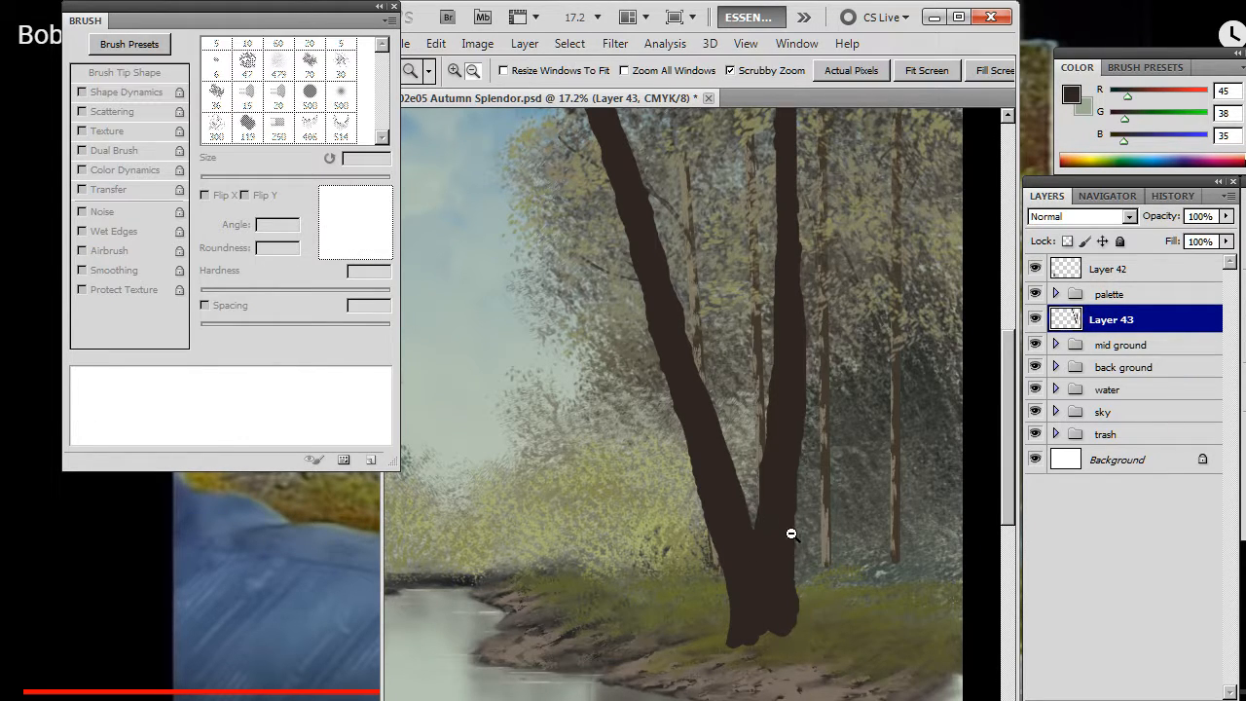
{"action": "mouse_move", "coordinate": [792, 533]}
{"action": "left_mouse_down"}
{"action": "mouse_move", "coordinate": [686, 549]}
{"action": "mouse_move", "coordinate": [720, 530]}
{"action": "left_mouse_up"}
{"action": "key", "text": "alt+Tab"}
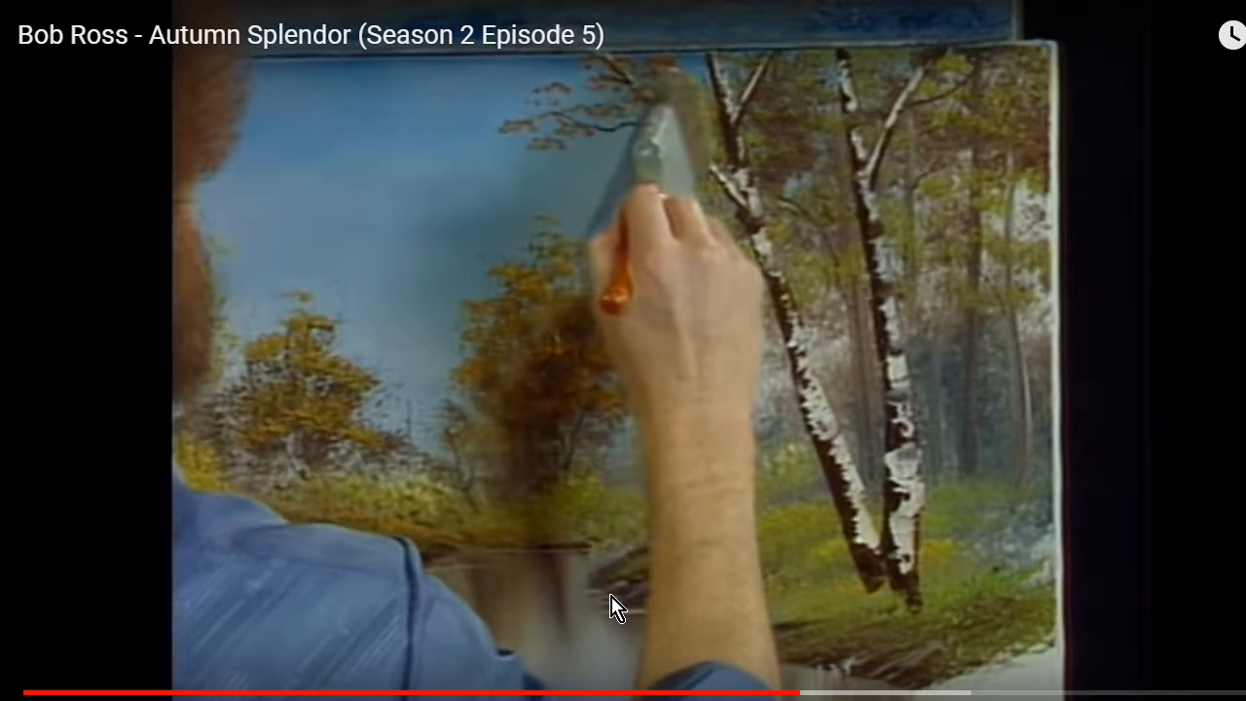
{"action": "key", "text": "alt+Tab"}
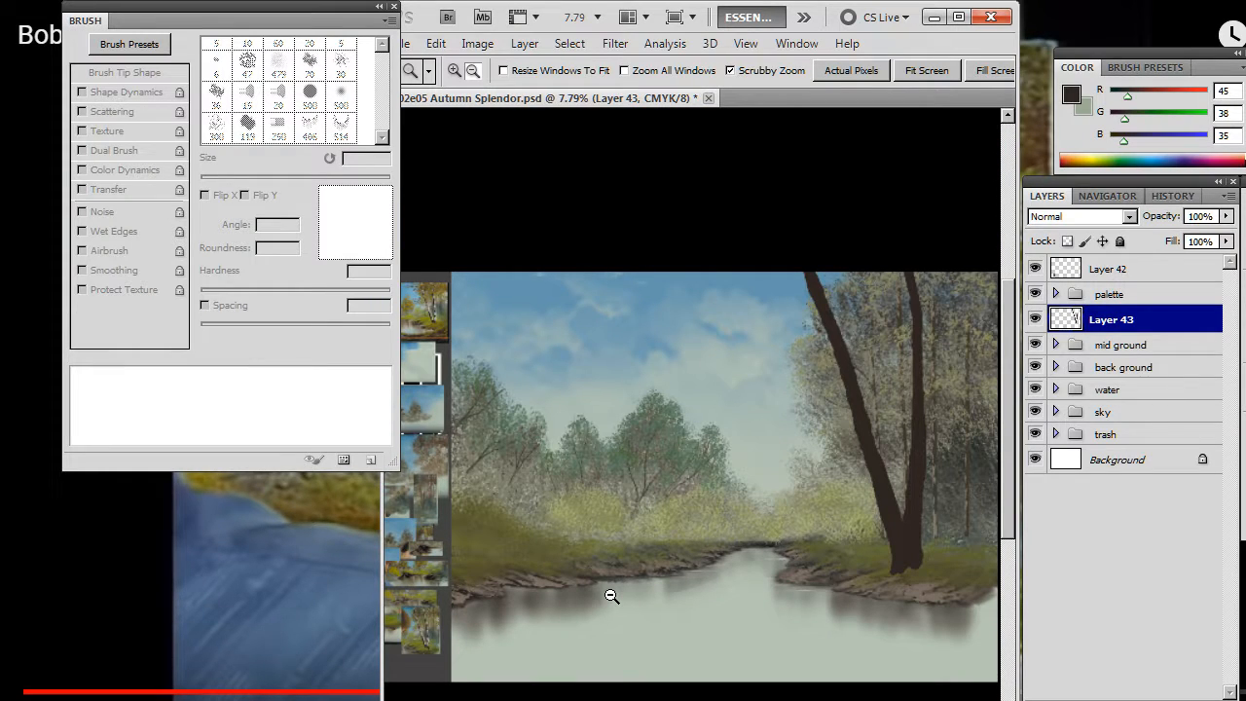
{"action": "left_click_drag", "start_coordinate": [893, 572], "coordinate": [896, 585]}
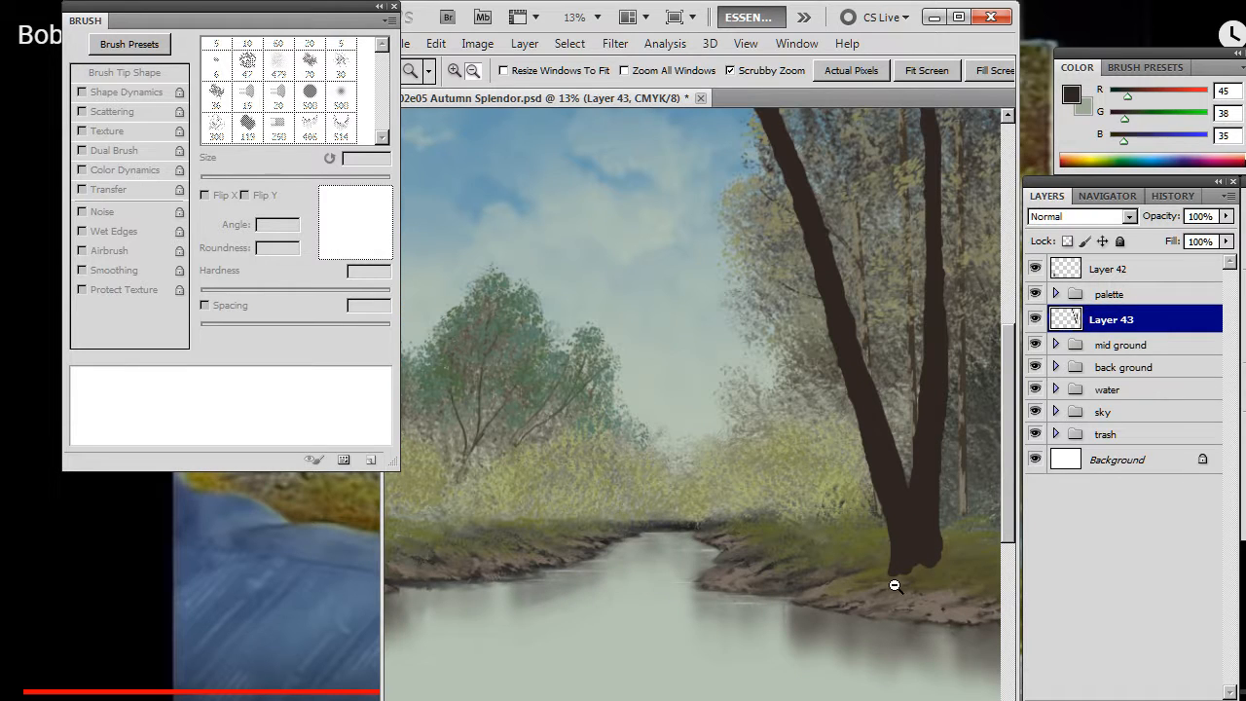
{"action": "key", "text": "b"}
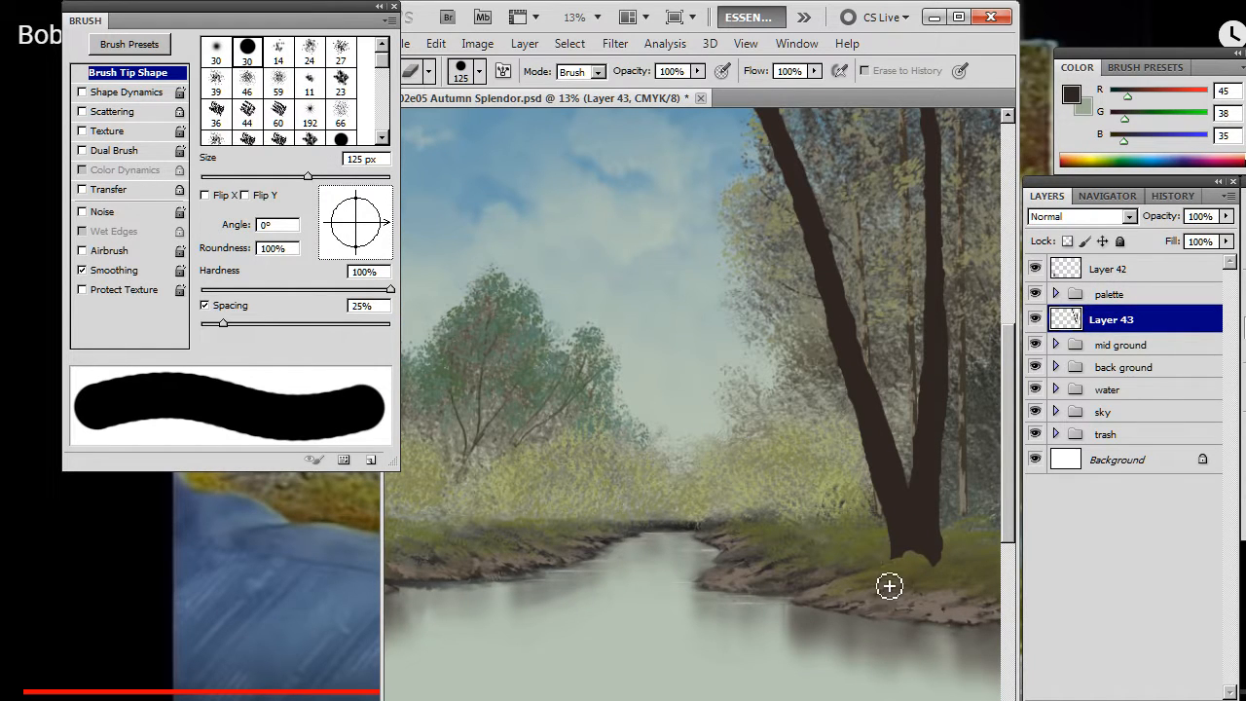
Step: Shape pointed root flares at both sides of the trunks' base by alternating a 50 px brush with the 125 px Eraser
{"action": "key", "text": "b"}
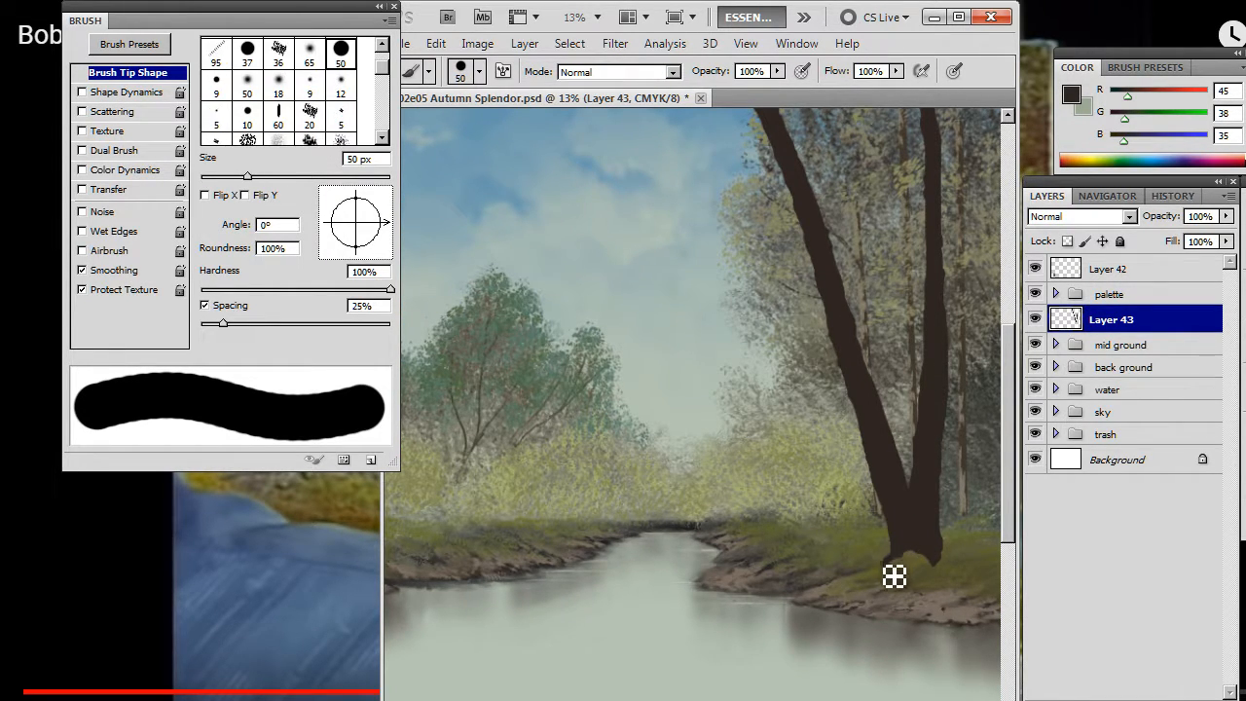
{"action": "key", "text": "r"}
{"action": "key", "text": "e"}
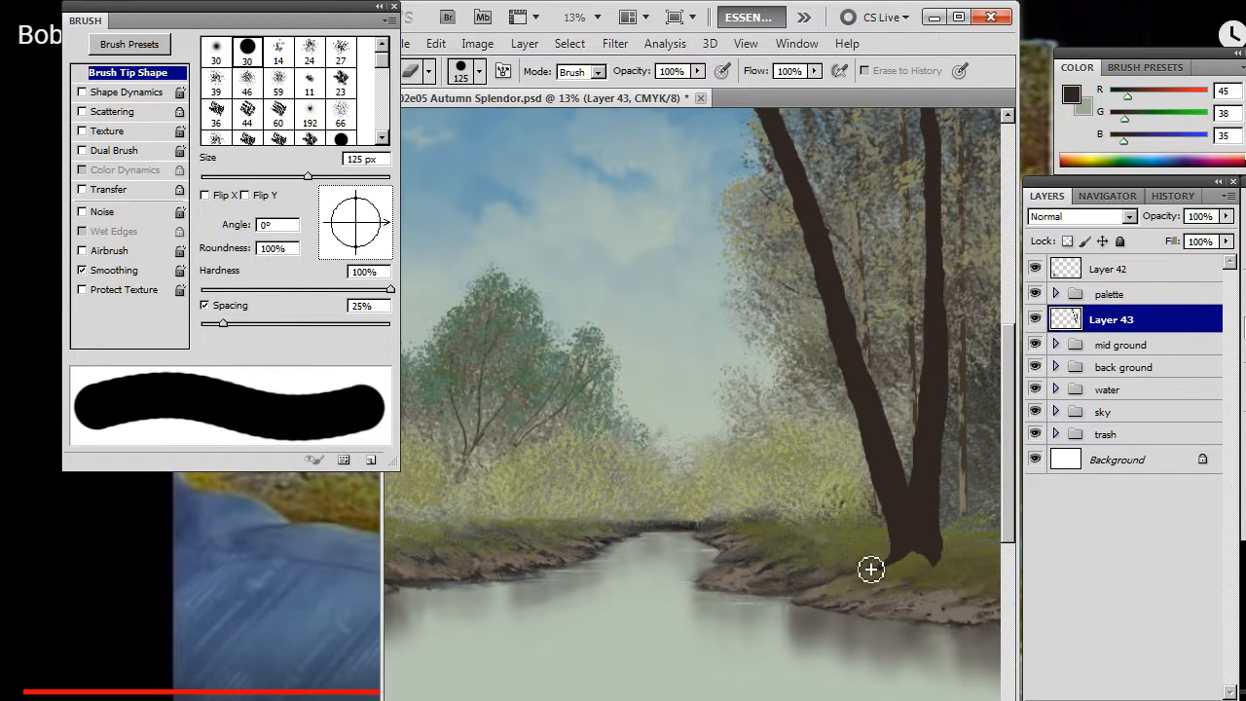
{"action": "key", "text": "b"}
{"action": "key", "text": "e"}
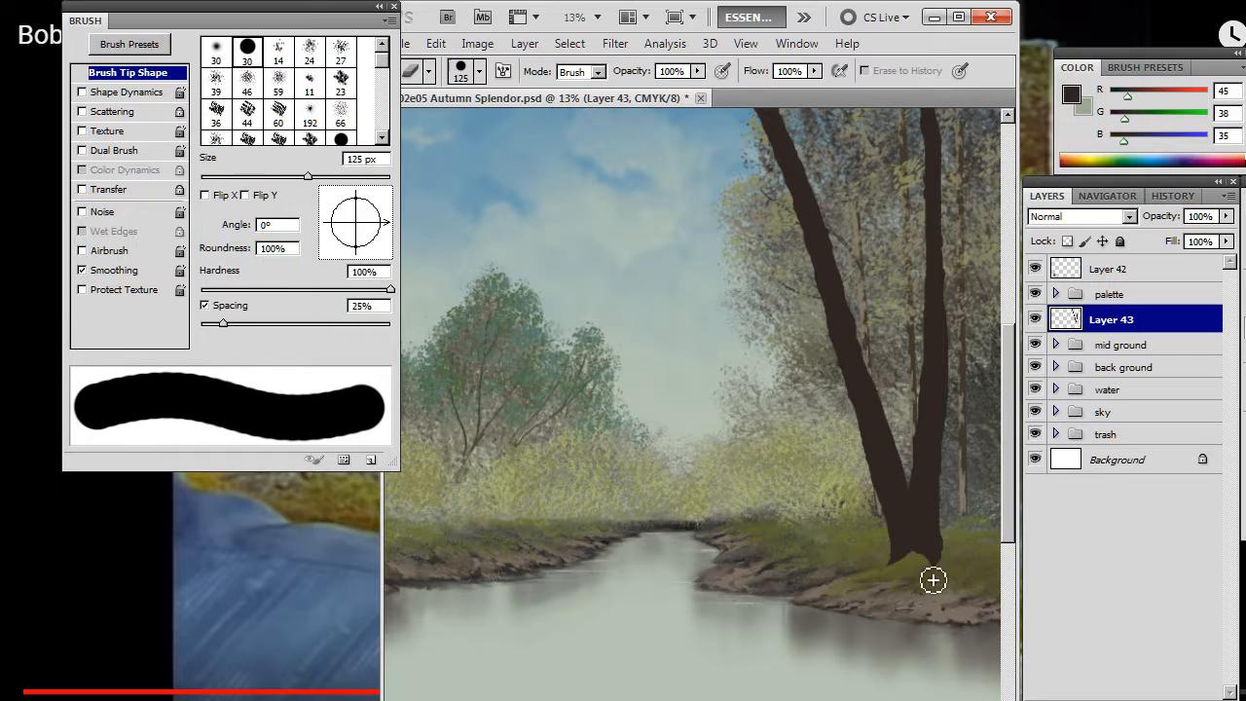
{"action": "key", "text": "b"}
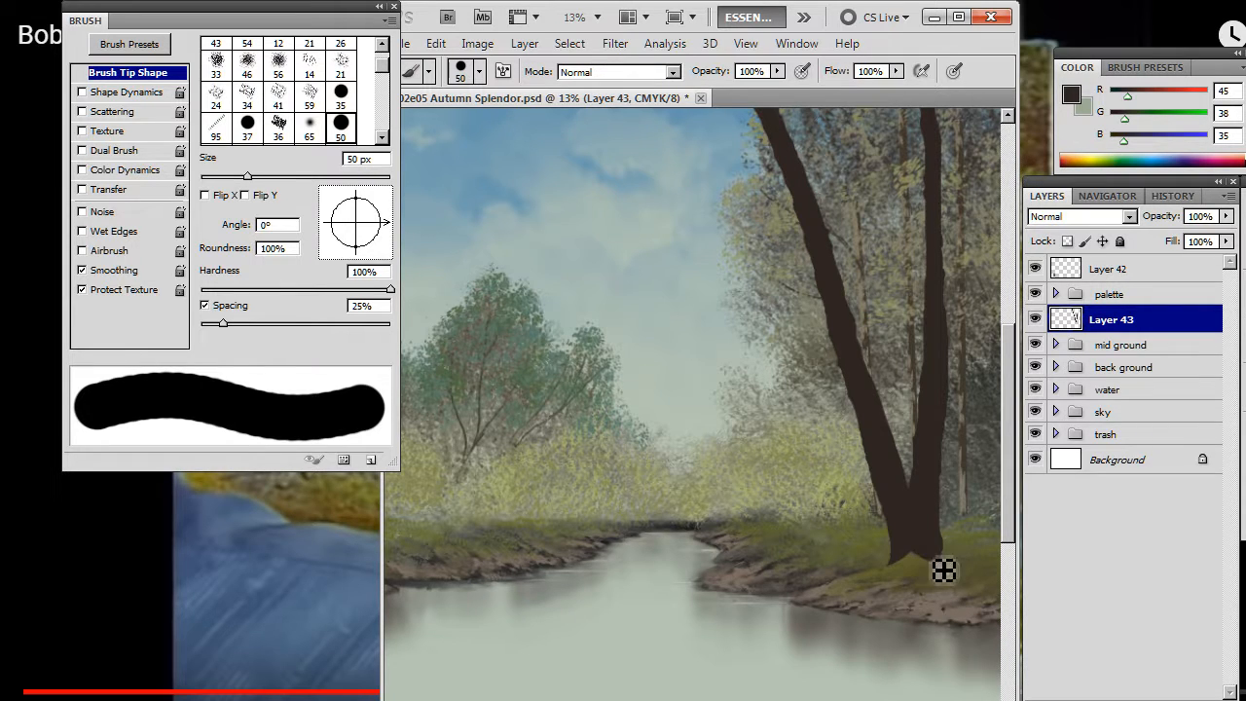
{"action": "key", "text": "r"}
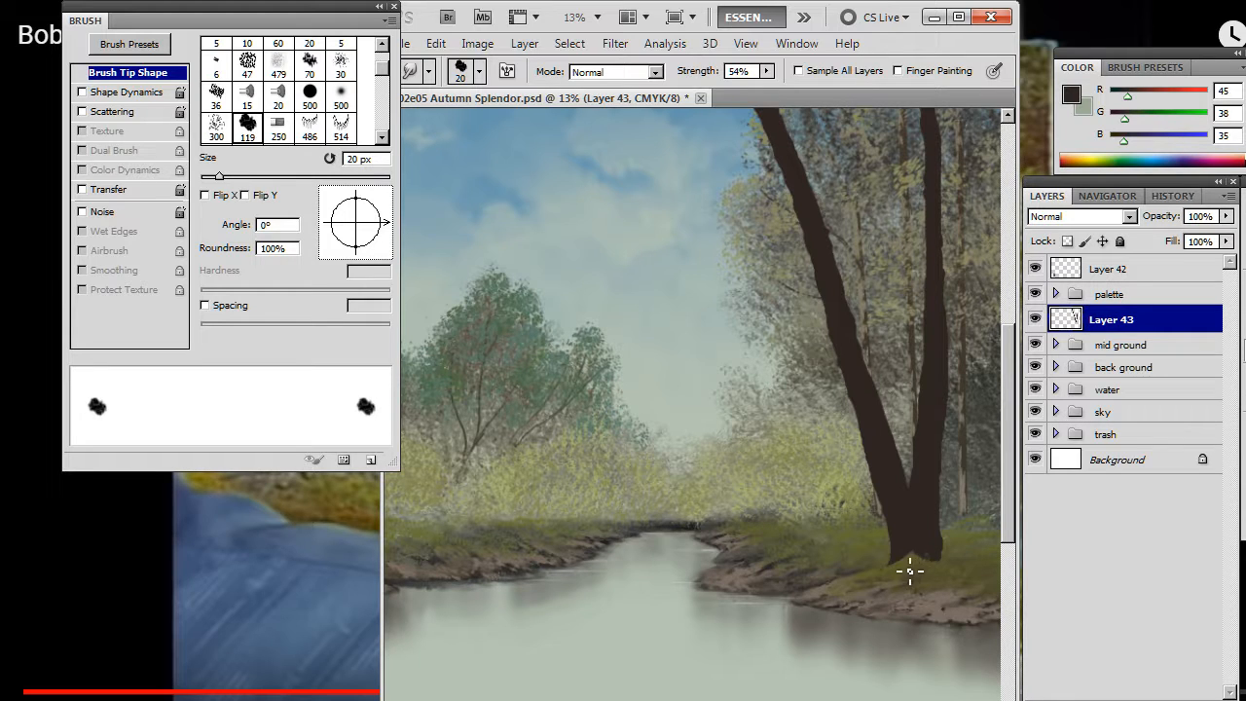
Step: Add a new layer above the trunk layer and make the pale grey-green (RGB 157, 170, 149) the painting colour
{"action": "left_click_drag", "start_coordinate": [907, 510], "coordinate": [886, 519]}
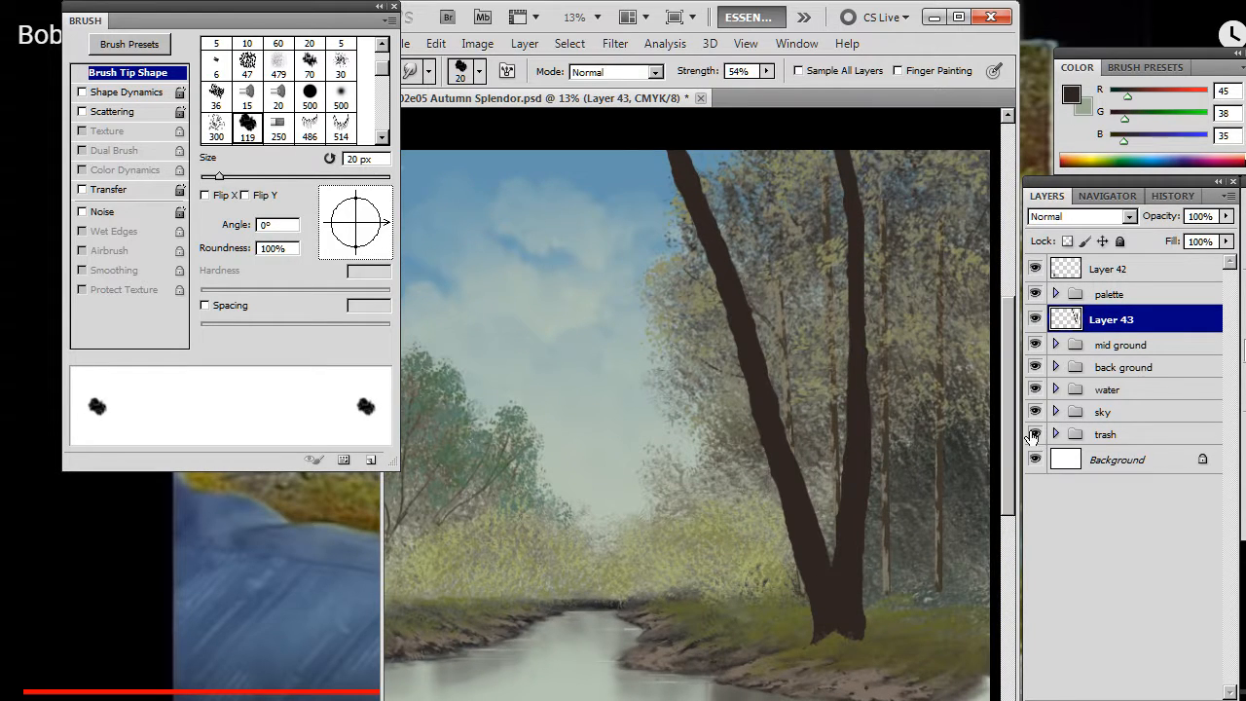
{"action": "left_click", "coordinate": [1179, 700]}
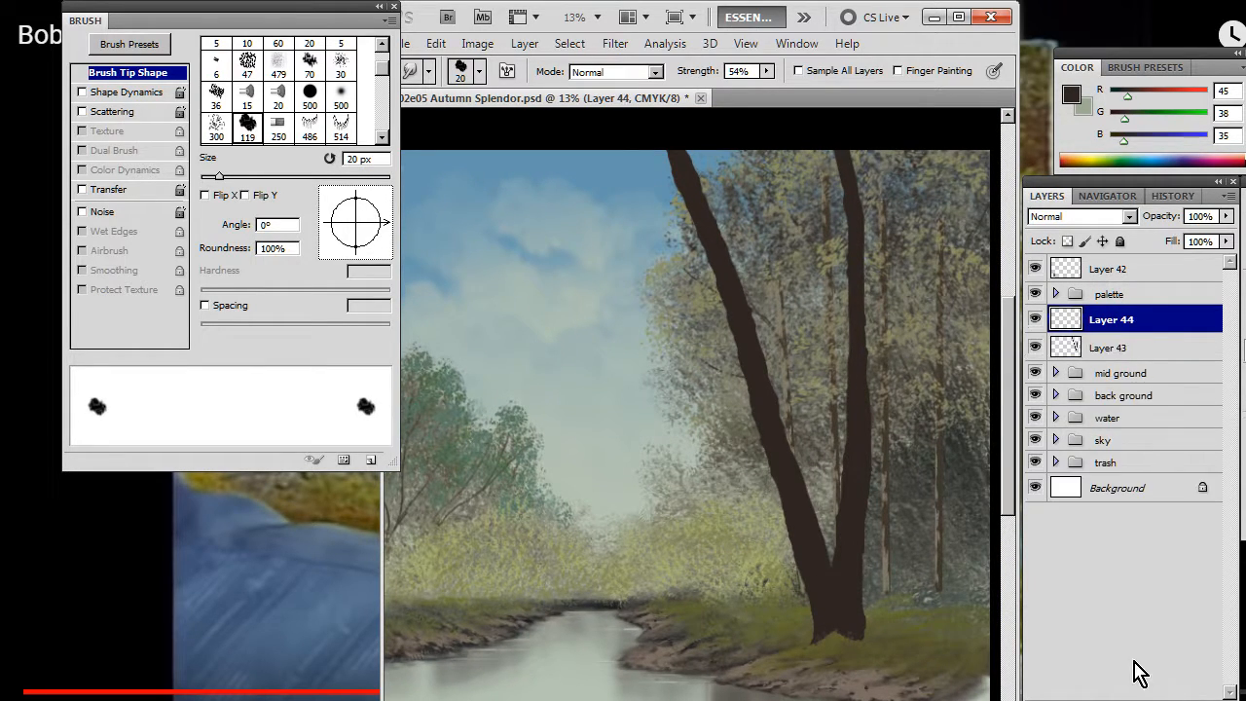
{"action": "key", "text": "b"}
{"action": "left_click", "coordinate": [826, 359], "text": "alt"}
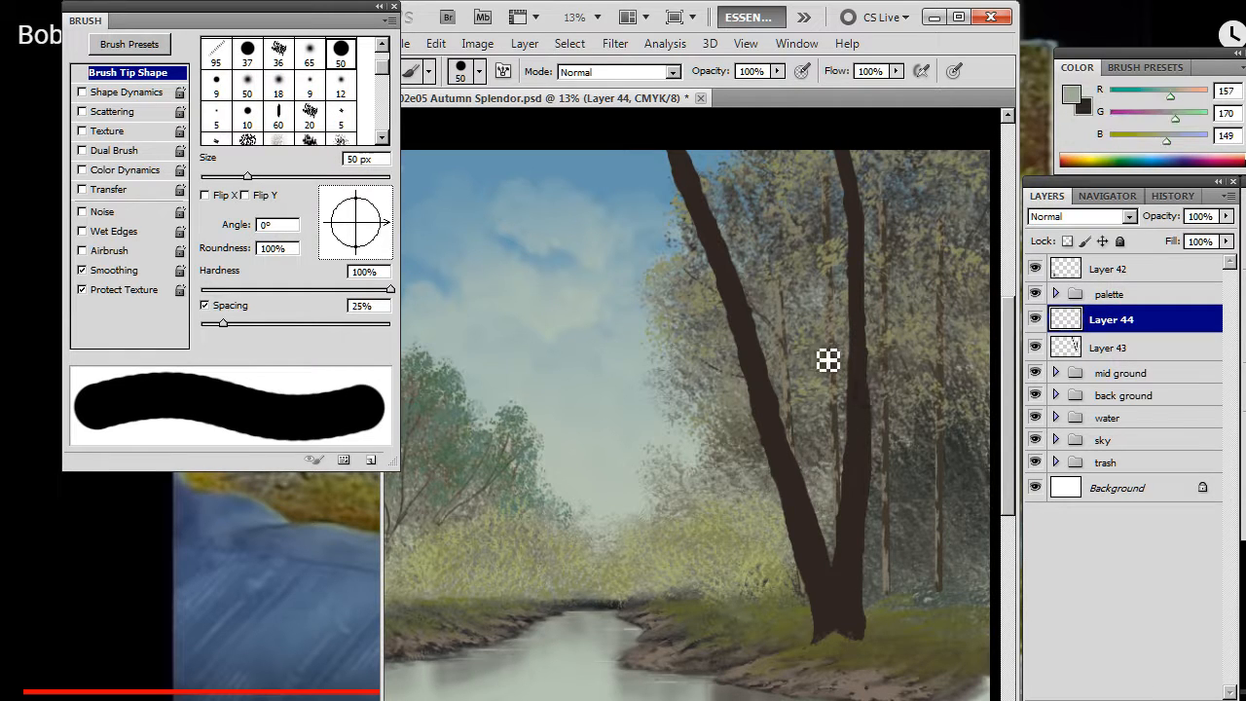
Step: Choose the rough 53 px textured brush tip and set its angle to -98°, roundness to 44% and spacing to 13%
{"action": "right_click", "coordinate": [817, 331]}
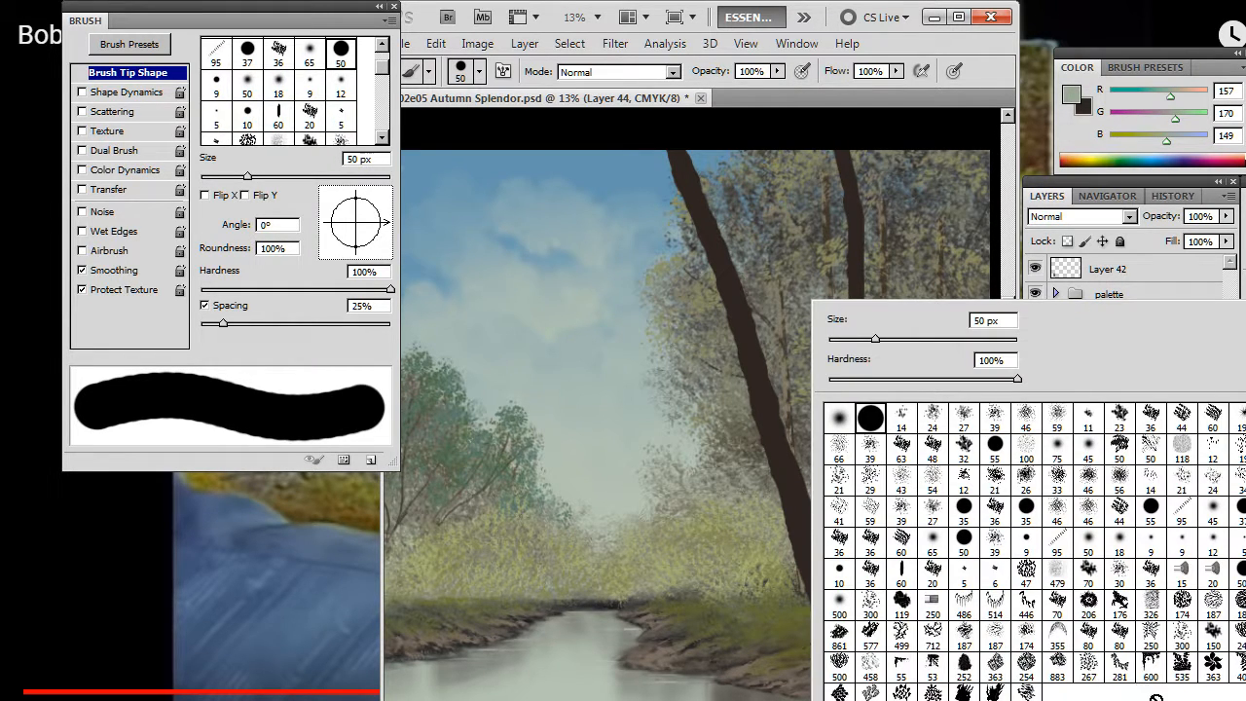
{"action": "left_click", "coordinate": [934, 667]}
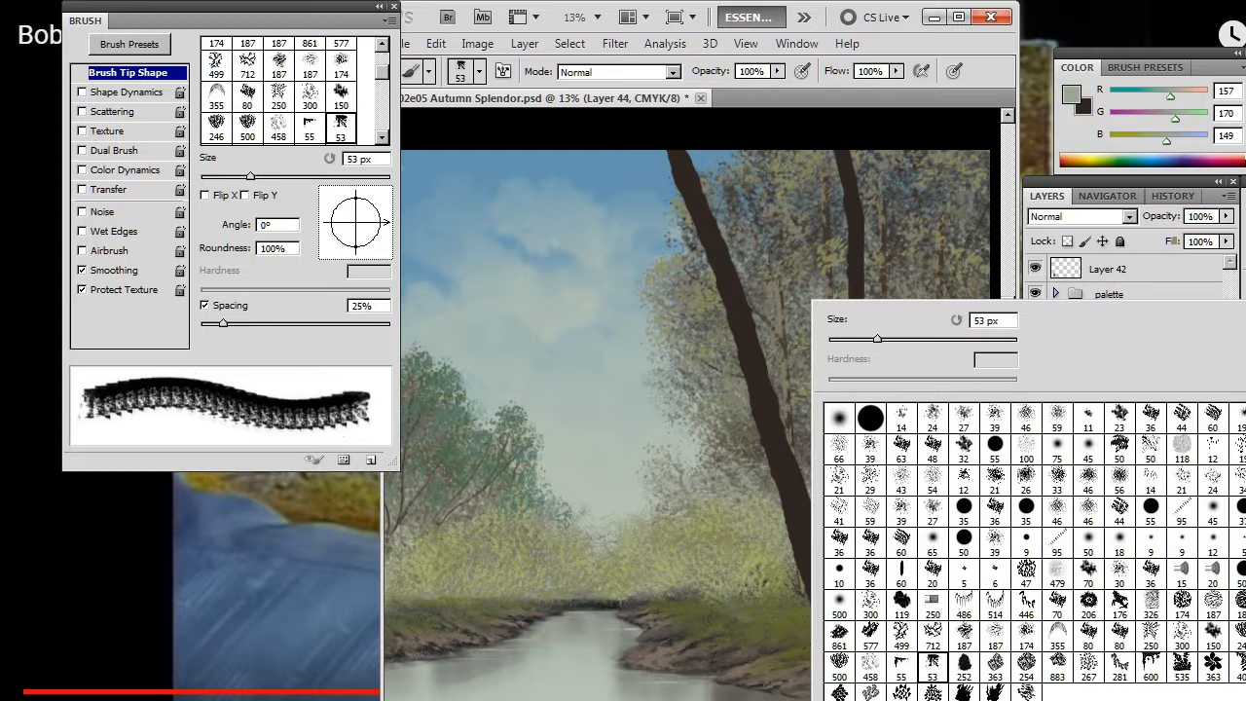
{"action": "left_click_drag", "start_coordinate": [356, 261], "coordinate": [345, 234]}
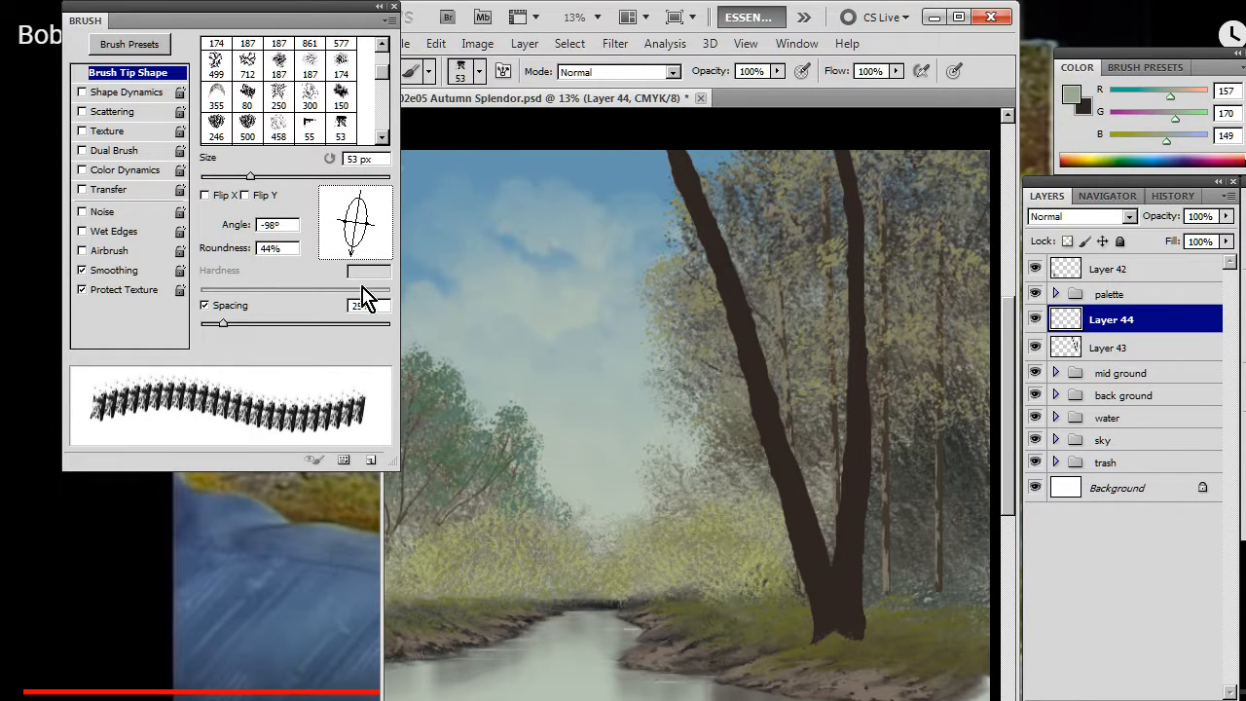
{"action": "mouse_move", "coordinate": [278, 323]}
{"action": "left_mouse_down"}
{"action": "mouse_move", "coordinate": [293, 333]}
{"action": "mouse_move", "coordinate": [212, 331]}
{"action": "left_mouse_up"}
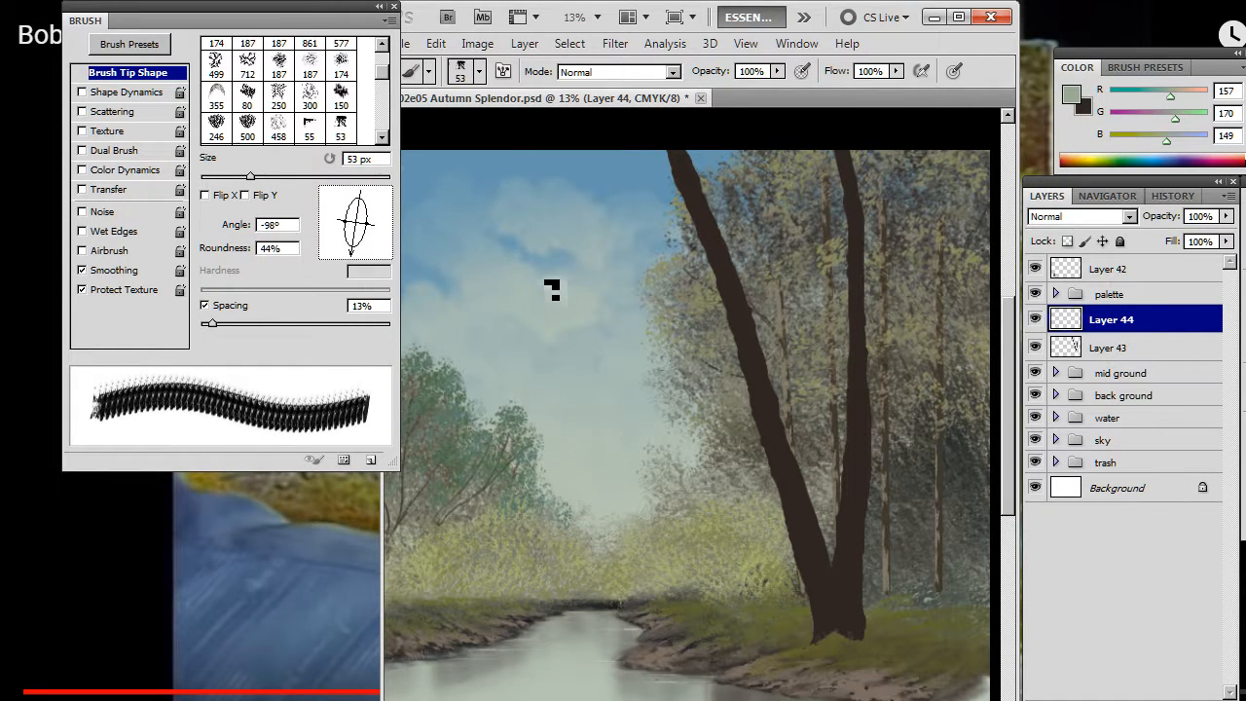
Step: Enlarge the textured brush to 700 px and set its spacing to 29% and its angle to -72° to follow the leaning trunk
{"action": "key", "text": "bracketright"}
{"action": "key", "text": "bracketright"}
{"action": "key", "text": "bracketright"}
{"action": "key", "text": "bracketright"}
{"action": "key", "text": "bracketright"}
{"action": "key", "text": "bracketright"}
{"action": "key", "text": "bracketright"}
{"action": "key", "text": "bracketright"}
{"action": "key", "text": "bracketright"}
{"action": "key", "text": "bracketright"}
{"action": "key", "text": "bracketright"}
{"action": "key", "text": "bracketright"}
{"action": "key", "text": "bracketright"}
{"action": "key", "text": "bracketright"}
{"action": "key", "text": "bracketright"}
{"action": "key", "text": "bracketright"}
{"action": "key", "text": "bracketright"}
{"action": "key", "text": "bracketleft"}
{"action": "key", "text": "bracketleft"}
{"action": "mouse_move", "coordinate": [214, 328]}
{"action": "left_mouse_down"}
{"action": "mouse_move", "coordinate": [244, 336]}
{"action": "mouse_move", "coordinate": [201, 302]}
{"action": "mouse_move", "coordinate": [227, 325]}
{"action": "left_mouse_up"}
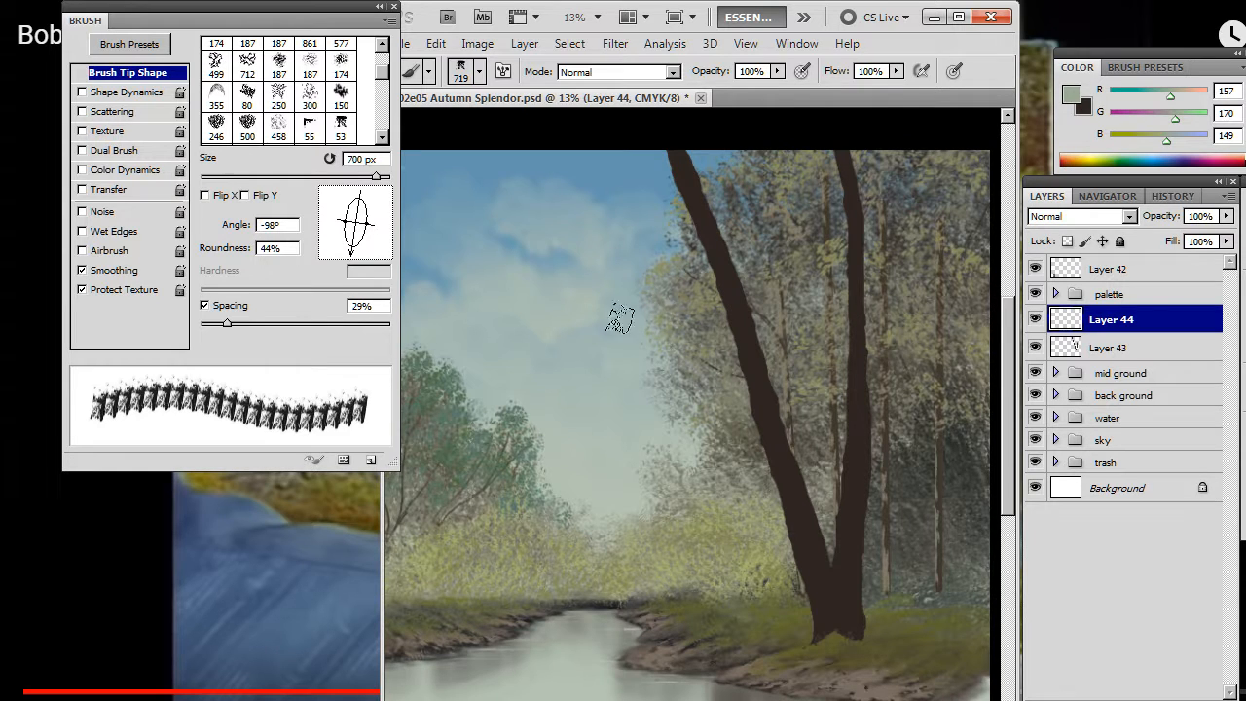
{"action": "left_click_drag", "start_coordinate": [353, 255], "coordinate": [375, 269]}
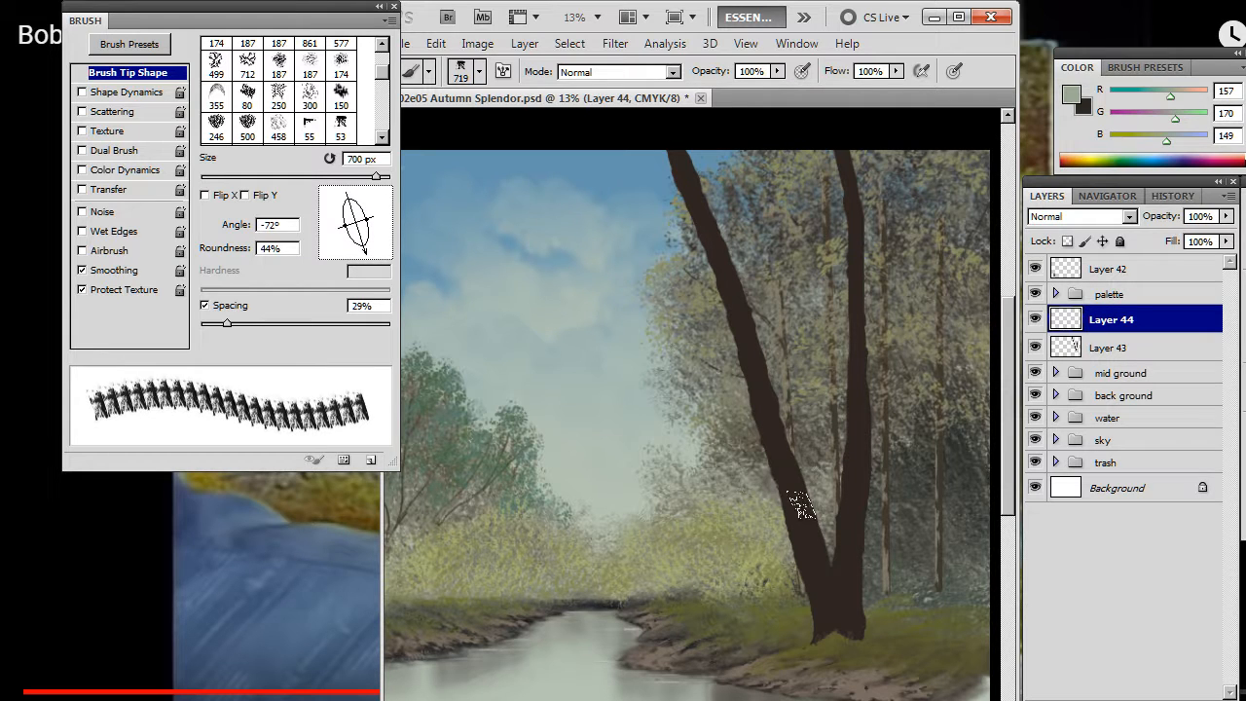
Step: Paint pale bark up the leaning trunk with the textured brush, setting roundness to 36% and angle to -63° at 500 px for the top
{"action": "left_click_drag", "start_coordinate": [798, 505], "coordinate": [806, 520]}
{"action": "mouse_move", "coordinate": [792, 471]}
{"action": "left_mouse_down"}
{"action": "mouse_move", "coordinate": [776, 440]}
{"action": "mouse_move", "coordinate": [744, 432]}
{"action": "left_mouse_up"}
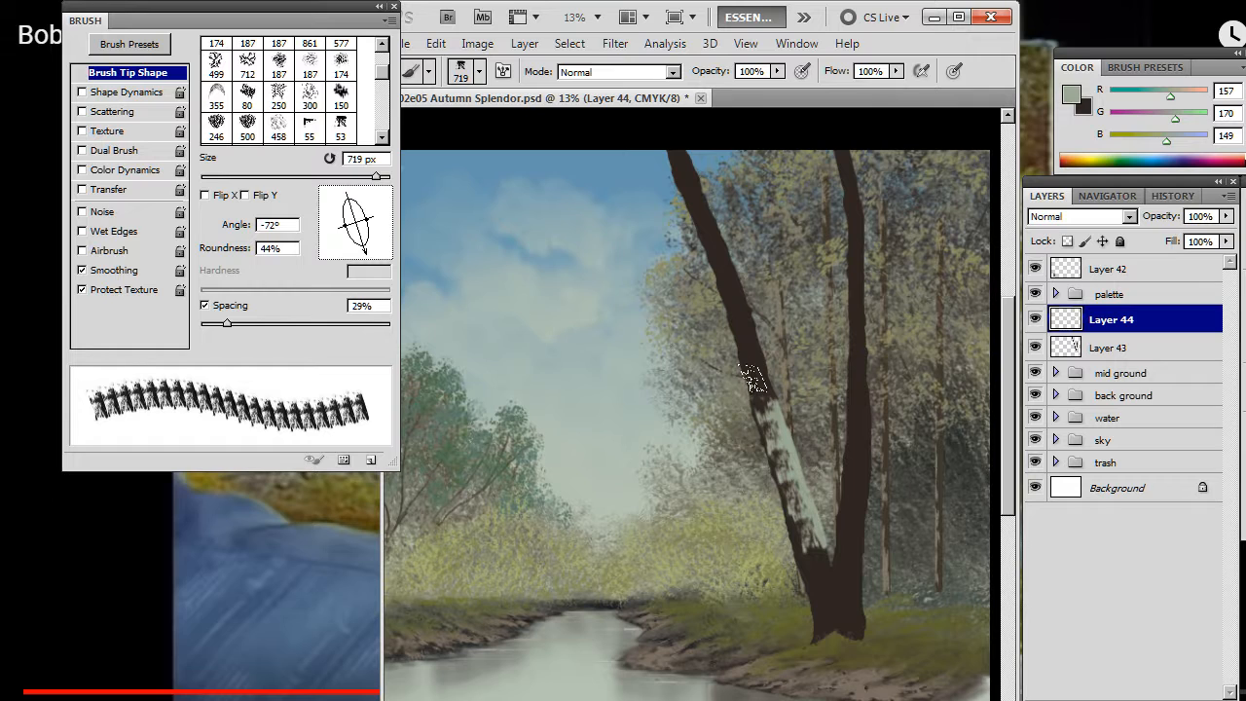
{"action": "left_click_drag", "start_coordinate": [758, 362], "coordinate": [755, 370]}
{"action": "left_click_drag", "start_coordinate": [347, 227], "coordinate": [343, 228]}
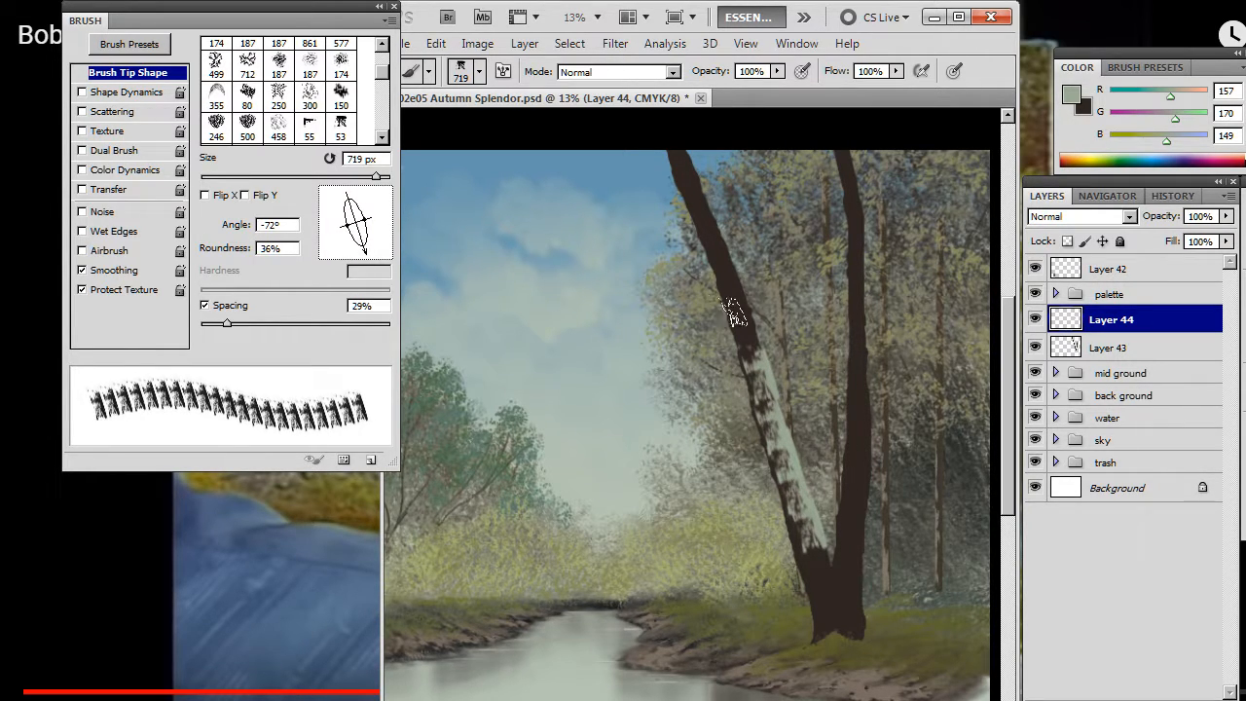
{"action": "left_click_drag", "start_coordinate": [743, 312], "coordinate": [730, 280]}
{"action": "left_click_drag", "start_coordinate": [348, 246], "coordinate": [371, 253]}
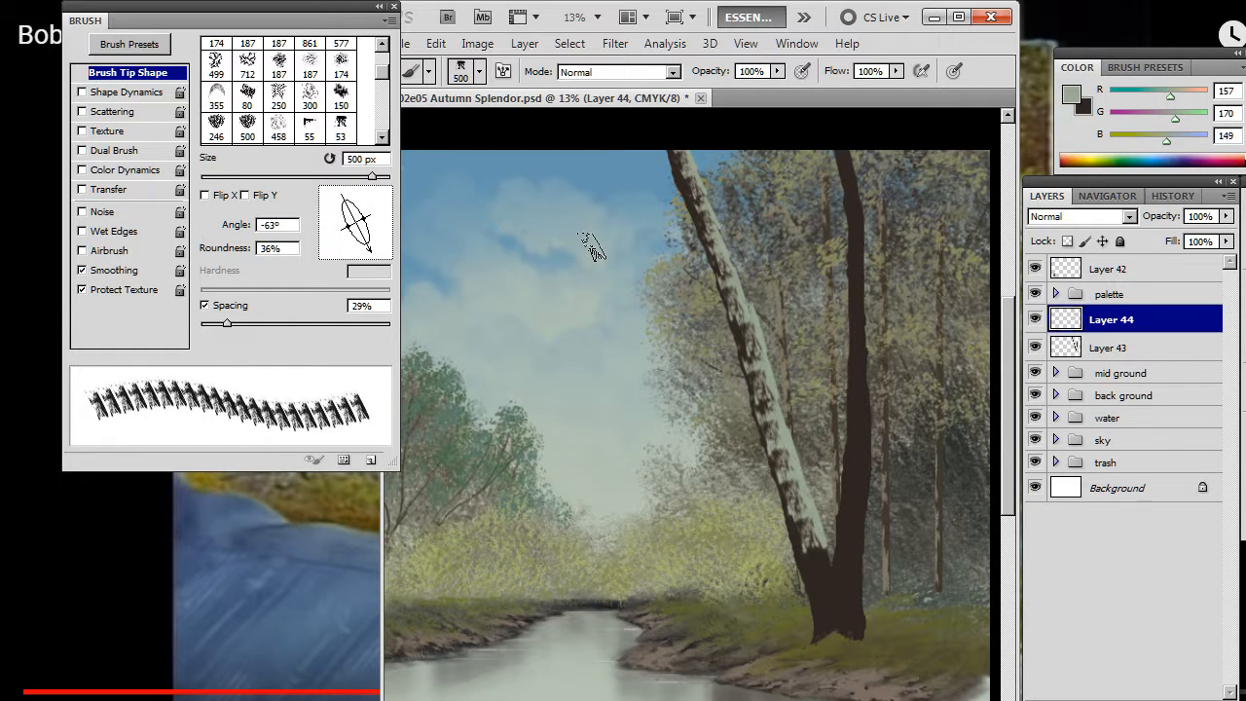
Step: Give the Eraser the rough 53 px textured tip at a 121° angle and 44% roundness, enlarged to 700 px
{"action": "key", "text": "e"}
{"action": "right_click", "coordinate": [614, 341]}
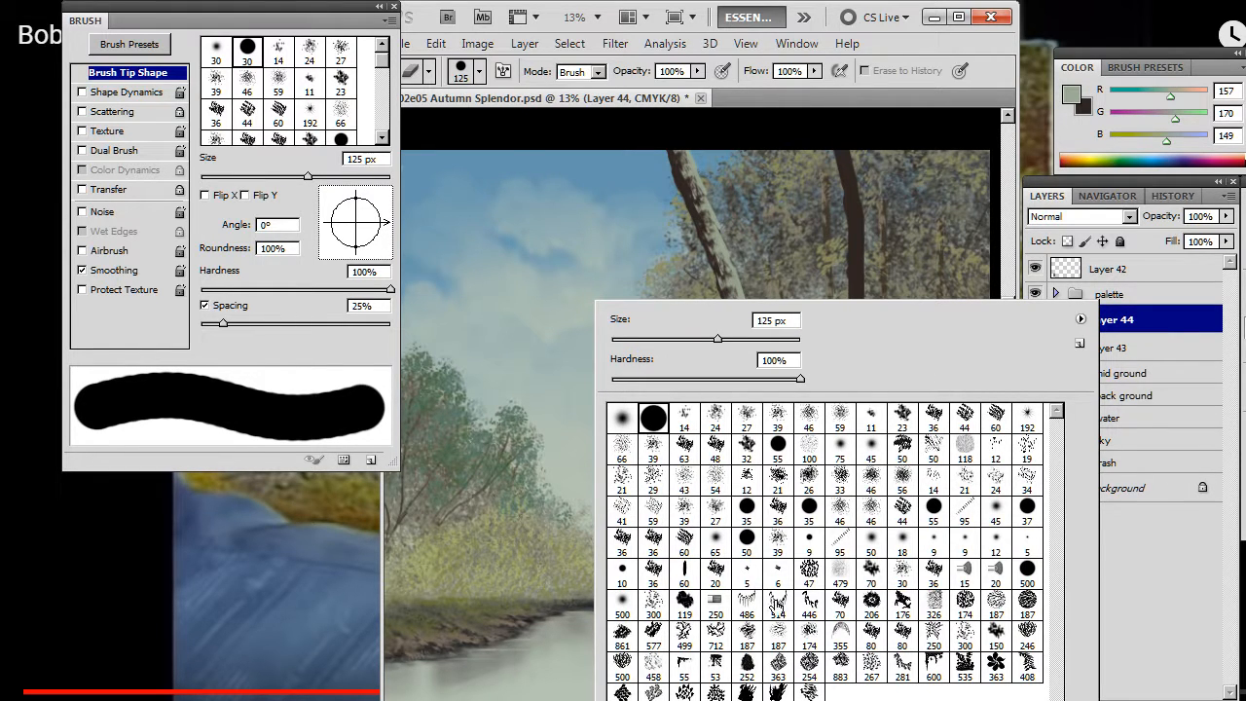
{"action": "left_click", "coordinate": [716, 665]}
{"action": "mouse_move", "coordinate": [389, 237]}
{"action": "left_mouse_down"}
{"action": "mouse_move", "coordinate": [384, 188]}
{"action": "mouse_move", "coordinate": [375, 200]}
{"action": "mouse_move", "coordinate": [359, 185]}
{"action": "mouse_move", "coordinate": [392, 239]}
{"action": "mouse_move", "coordinate": [356, 185]}
{"action": "mouse_move", "coordinate": [383, 232]}
{"action": "mouse_move", "coordinate": [357, 229]}
{"action": "mouse_move", "coordinate": [370, 225]}
{"action": "mouse_move", "coordinate": [343, 199]}
{"action": "left_mouse_up"}
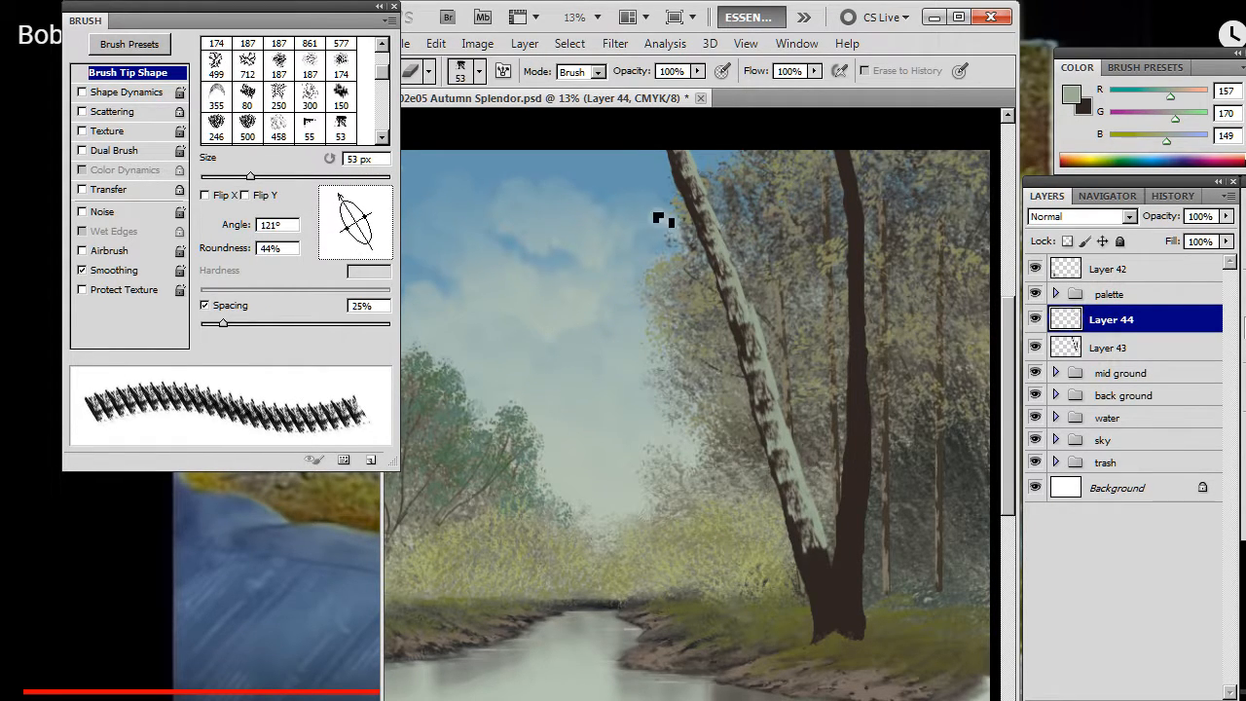
{"action": "key", "text": "bracketright"}
{"action": "key", "text": "bracketright"}
{"action": "key", "text": "bracketright"}
{"action": "key", "text": "bracketright"}
{"action": "key", "text": "bracketright"}
{"action": "key", "text": "bracketright"}
{"action": "key", "text": "bracketright"}
{"action": "key", "text": "bracketright"}
{"action": "key", "text": "bracketright"}
{"action": "key", "text": "bracketright"}
{"action": "key", "text": "bracketright"}
{"action": "key", "text": "bracketright"}
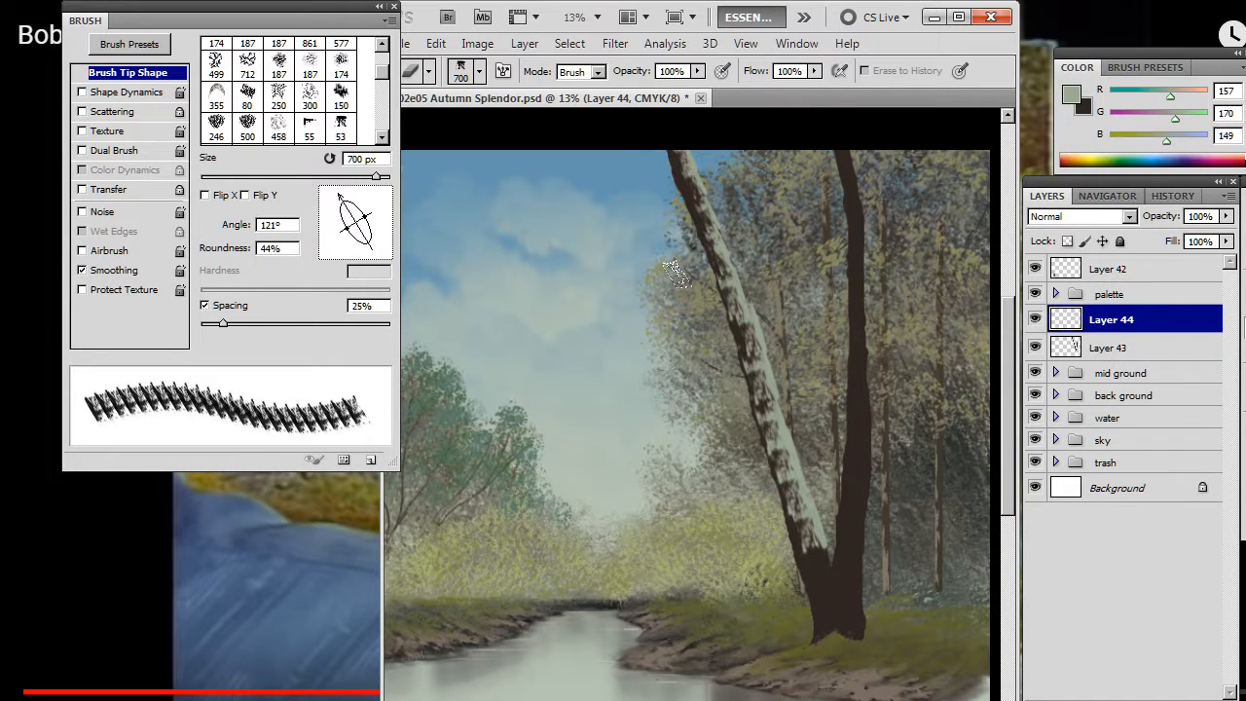
Step: Set the Eraser's angle to 109° and erase ragged bits of bark along the shaded left side of the leaning trunk
{"action": "mouse_move", "coordinate": [339, 194]}
{"action": "left_mouse_down"}
{"action": "mouse_move", "coordinate": [356, 210]}
{"action": "mouse_move", "coordinate": [352, 200]}
{"action": "left_mouse_up"}
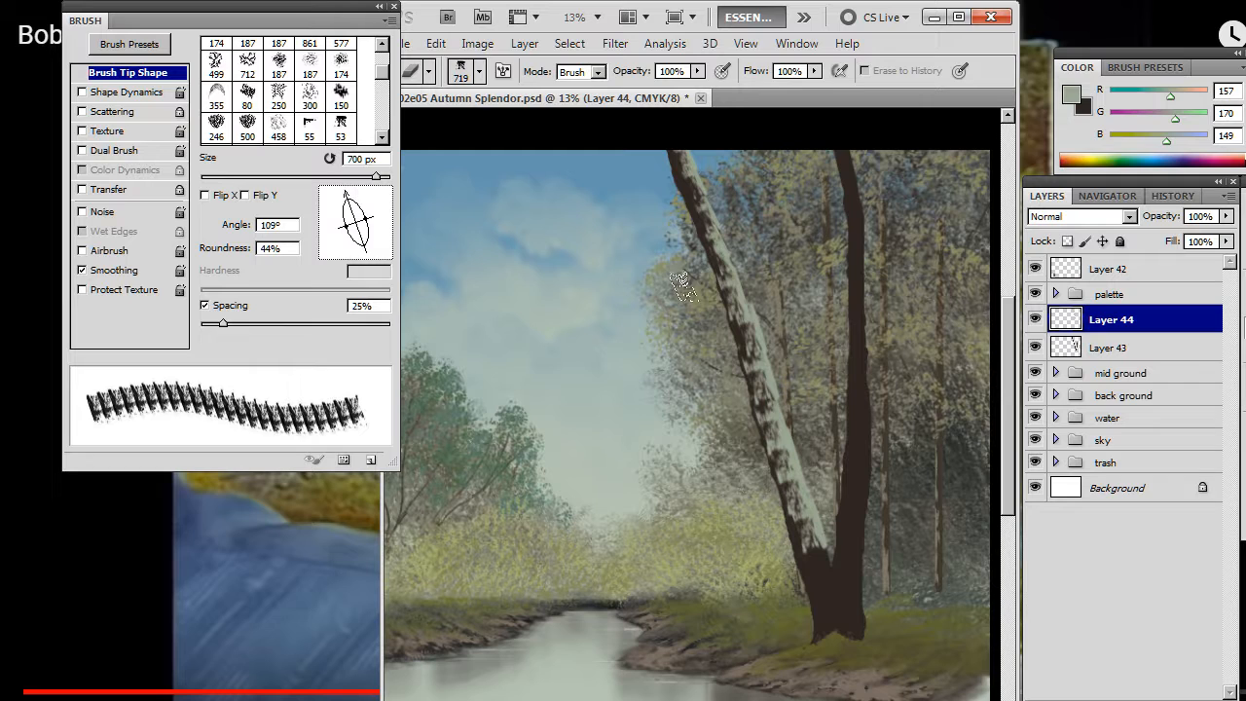
{"action": "left_click_drag", "start_coordinate": [717, 291], "coordinate": [728, 318]}
{"action": "left_click_drag", "start_coordinate": [759, 294], "coordinate": [771, 325]}
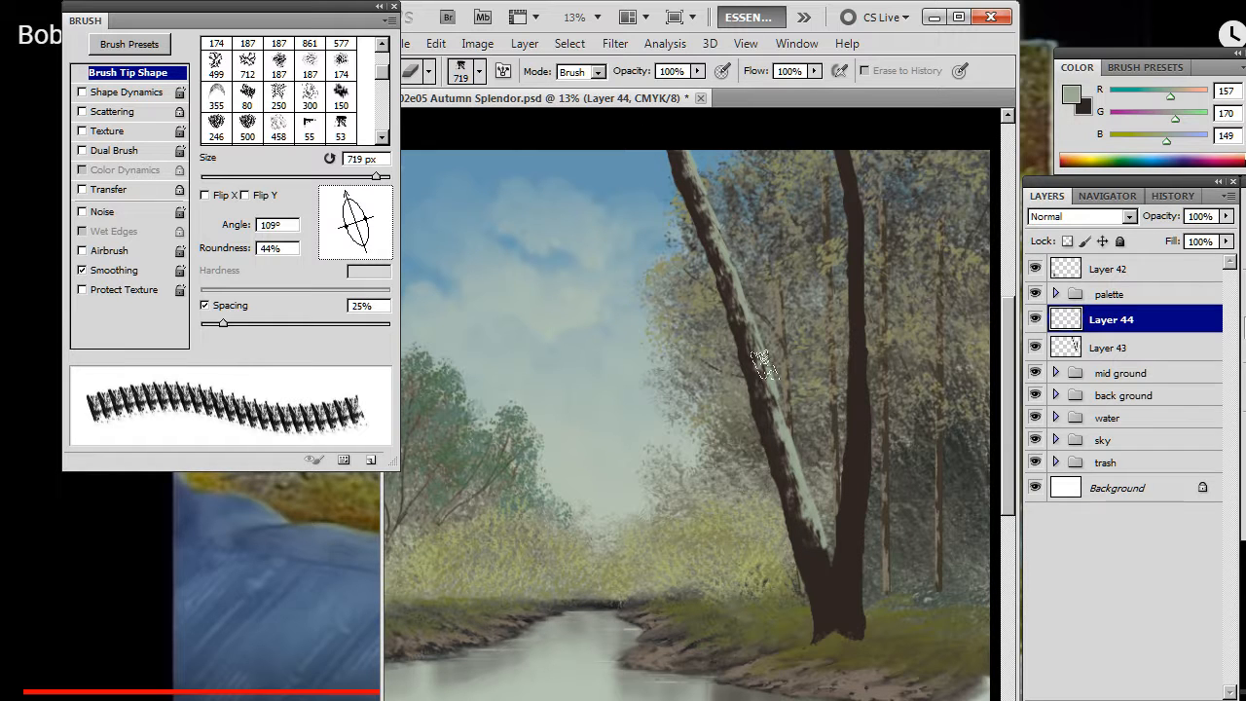
Step: Switch the Eraser to the 535 px textured tip with 76% roundness and a 95° angle
{"action": "right_click", "coordinate": [666, 339]}
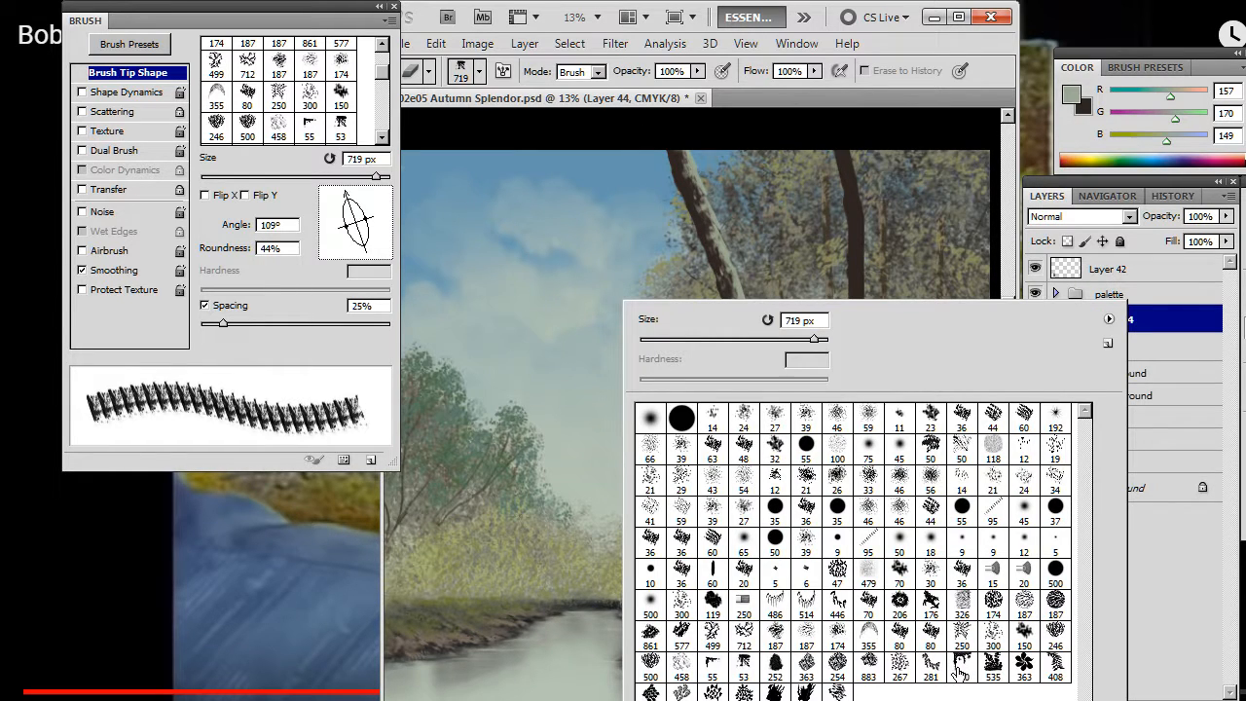
{"action": "left_click", "coordinate": [1000, 670]}
{"action": "left_click", "coordinate": [355, 250]}
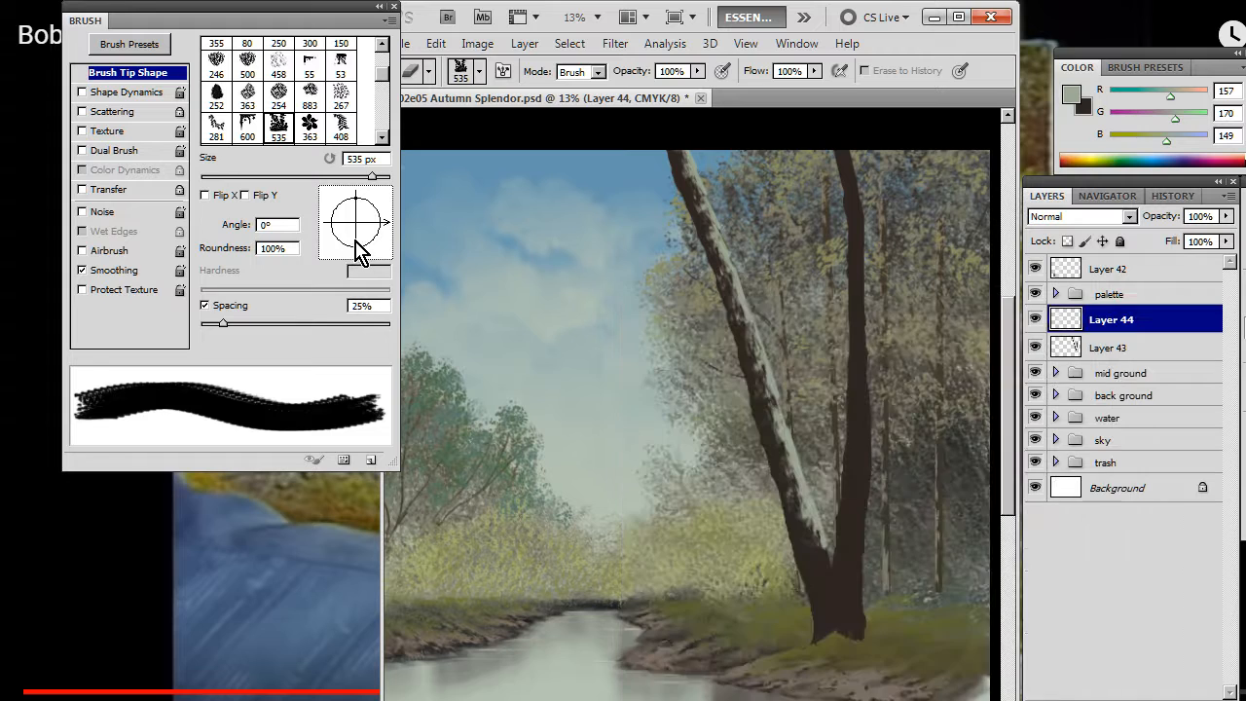
{"action": "left_click", "coordinate": [358, 251]}
{"action": "mouse_move", "coordinate": [331, 226]}
{"action": "left_mouse_down"}
{"action": "mouse_move", "coordinate": [342, 231]}
{"action": "mouse_move", "coordinate": [343, 200]}
{"action": "left_mouse_up"}
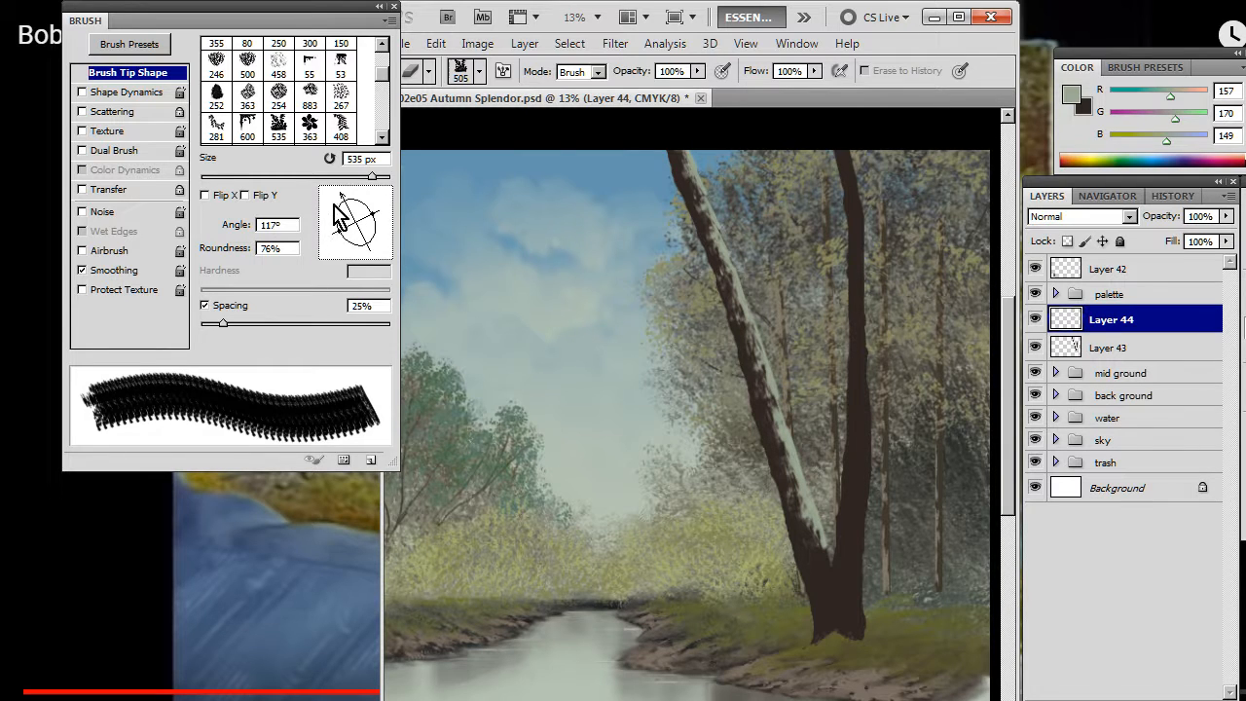
{"action": "left_click_drag", "start_coordinate": [334, 205], "coordinate": [353, 206]}
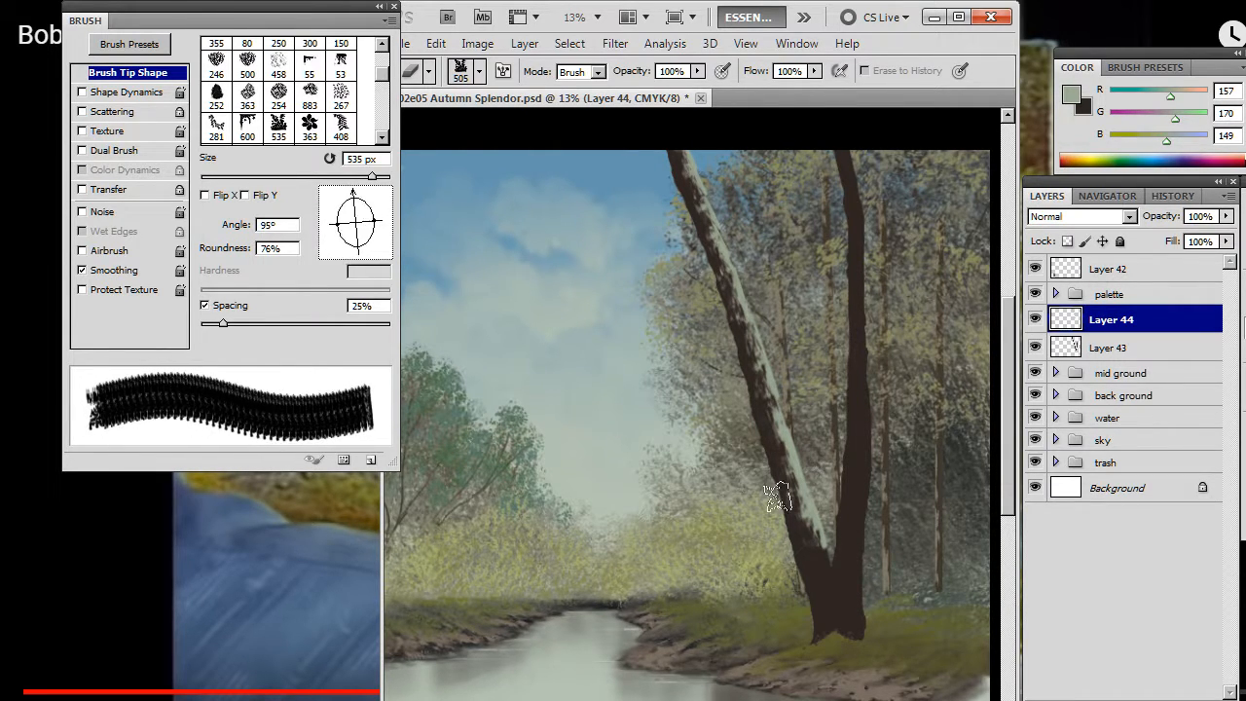
Step: Check the reference painting, set the textured brush to 700 px at -92°, and paint pale bark on the right trunk's lower part
{"action": "key", "text": "alt+Tab"}
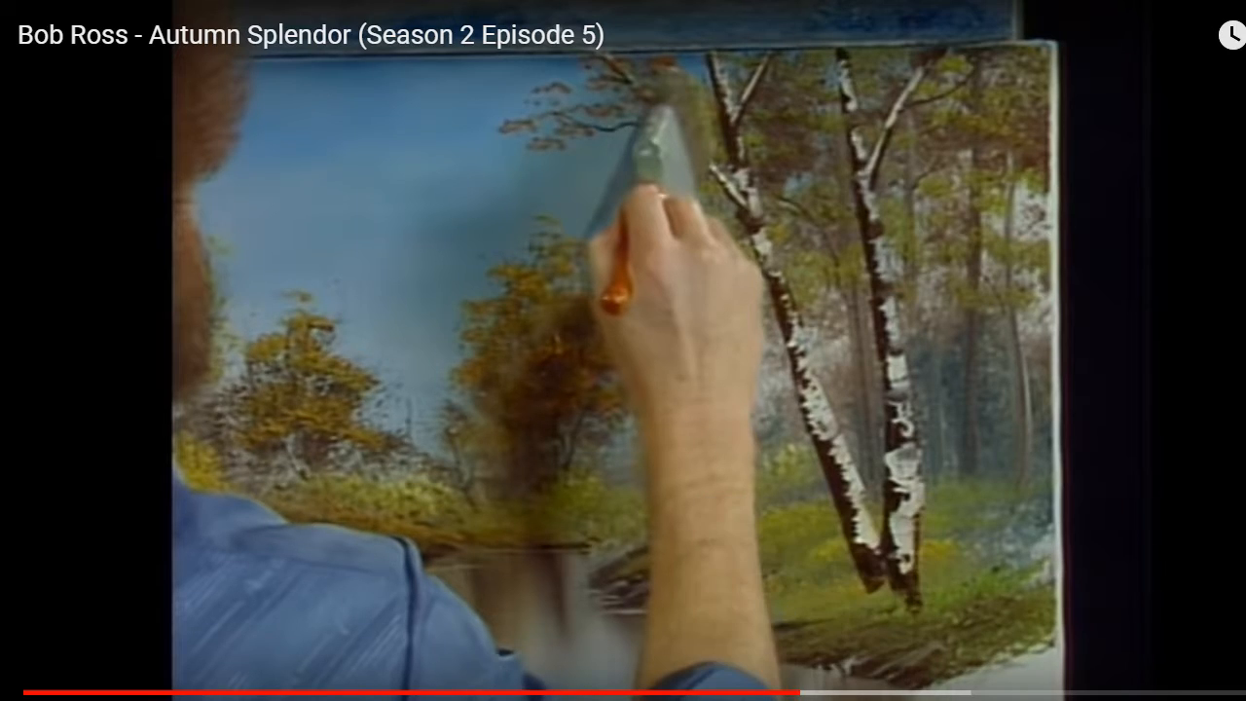
{"action": "key", "text": "alt+Tab"}
{"action": "key", "text": "b"}
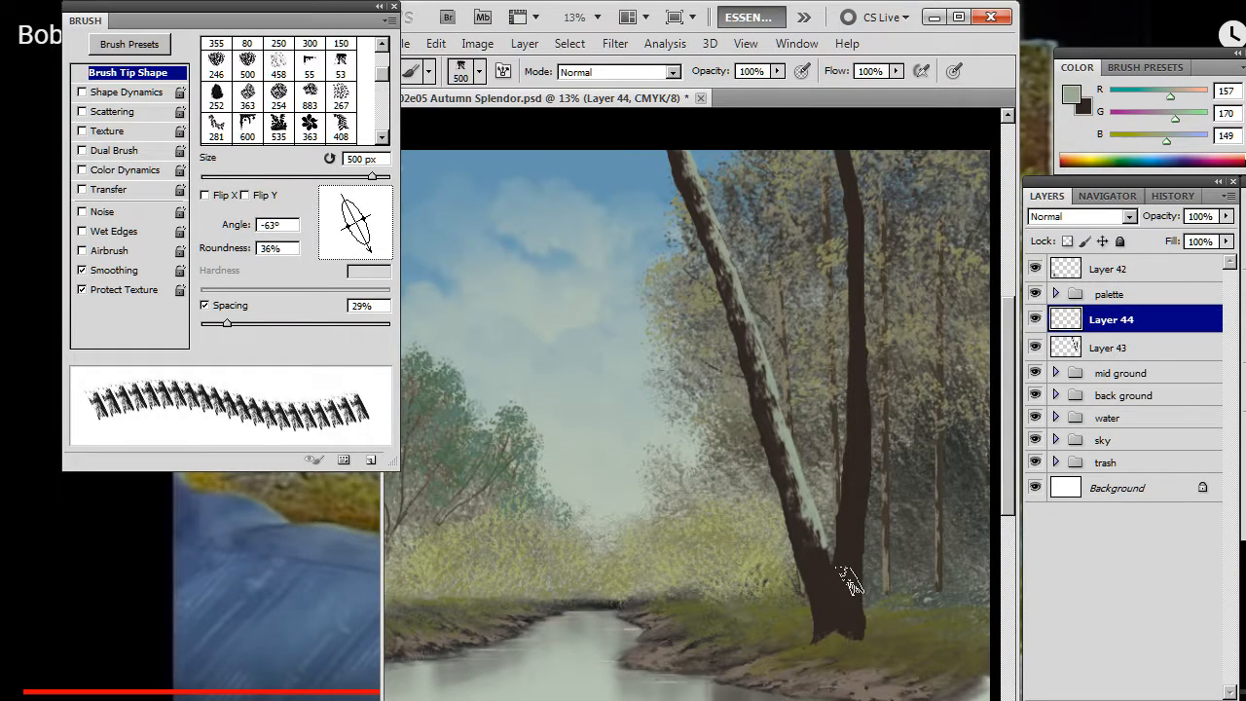
{"action": "left_click_drag", "start_coordinate": [370, 262], "coordinate": [357, 257]}
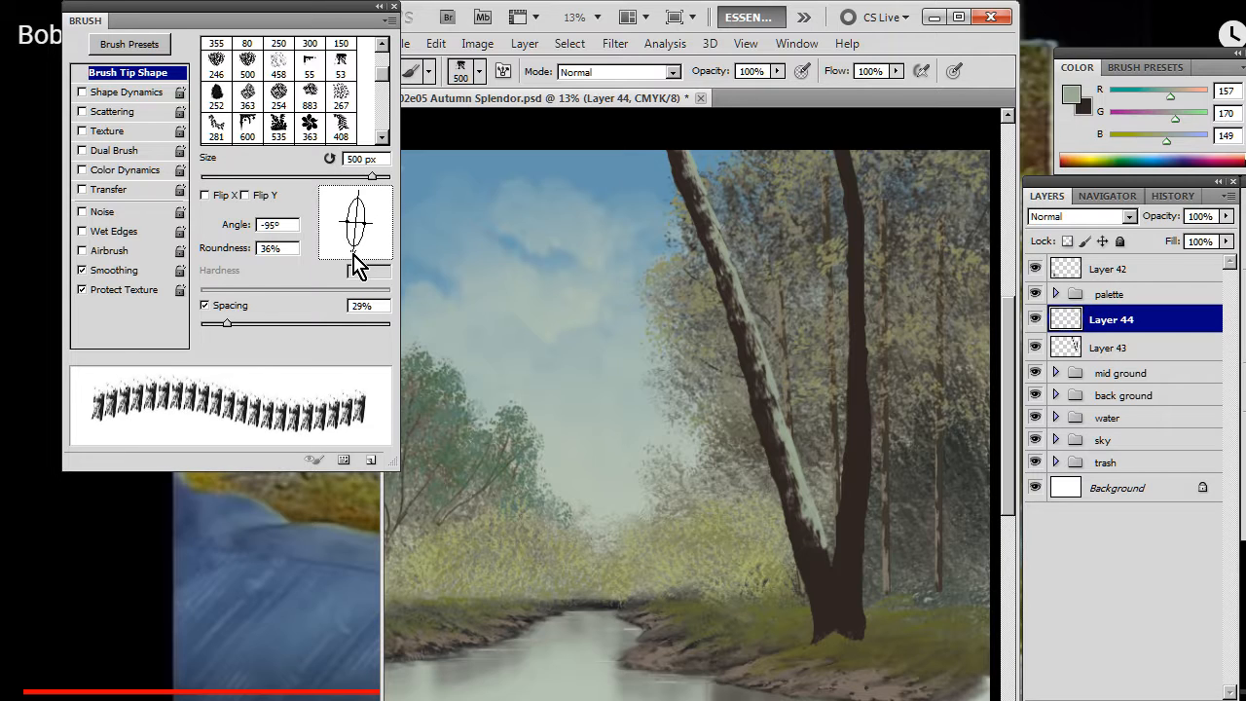
{"action": "key", "text": "bracketright"}
{"action": "key", "text": "bracketright"}
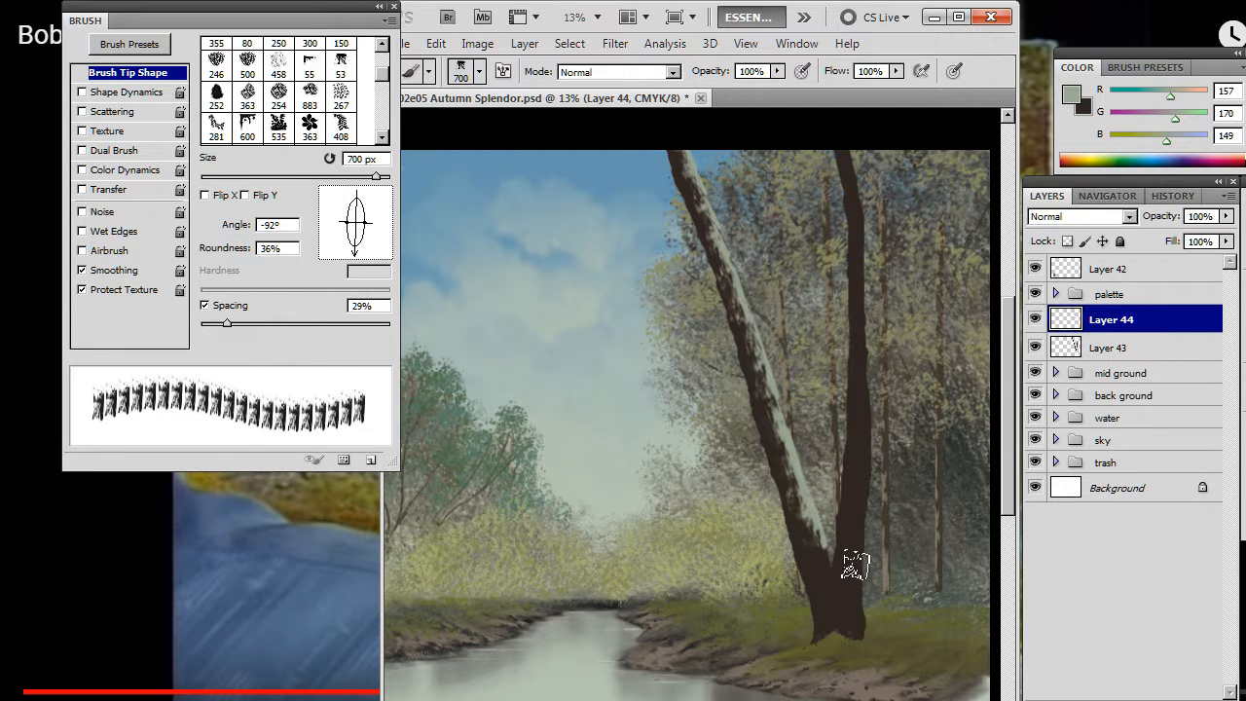
{"action": "left_click_drag", "start_coordinate": [854, 565], "coordinate": [863, 528]}
{"action": "mouse_move", "coordinate": [848, 588]}
{"action": "left_mouse_down"}
{"action": "mouse_move", "coordinate": [856, 484]}
{"action": "mouse_move", "coordinate": [861, 513]}
{"action": "left_mouse_up"}
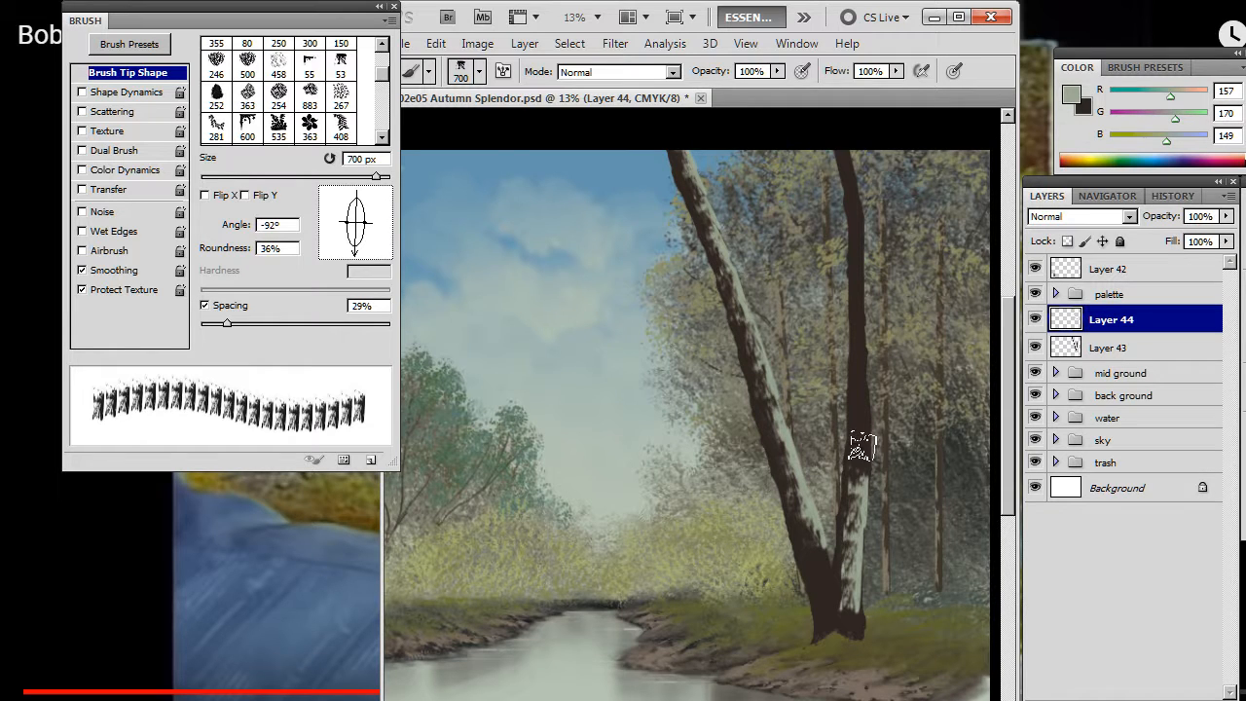
Step: Continue the pale bark up the middle of the right trunk, varying the brush angle between -80° and -94° to follow its bends
{"action": "left_click_drag", "start_coordinate": [861, 449], "coordinate": [860, 479]}
{"action": "left_click_drag", "start_coordinate": [361, 244], "coordinate": [361, 256]}
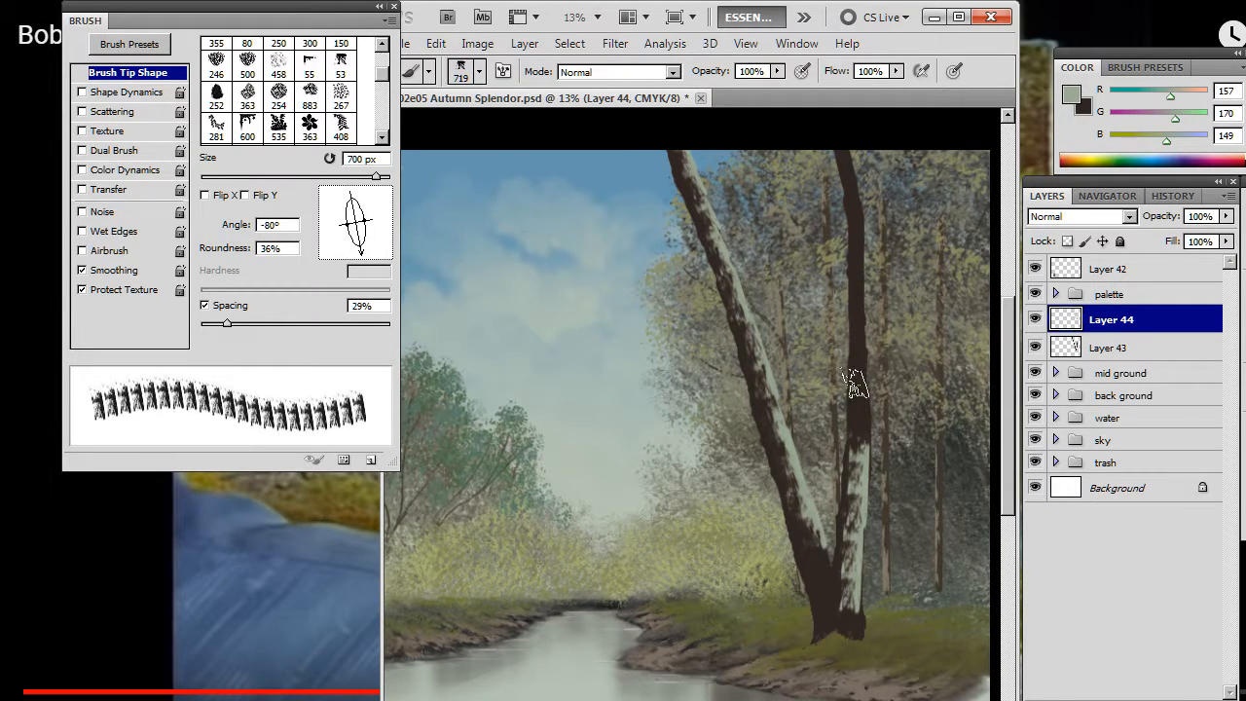
{"action": "left_click_drag", "start_coordinate": [859, 397], "coordinate": [861, 433]}
{"action": "left_click_drag", "start_coordinate": [361, 256], "coordinate": [353, 255]}
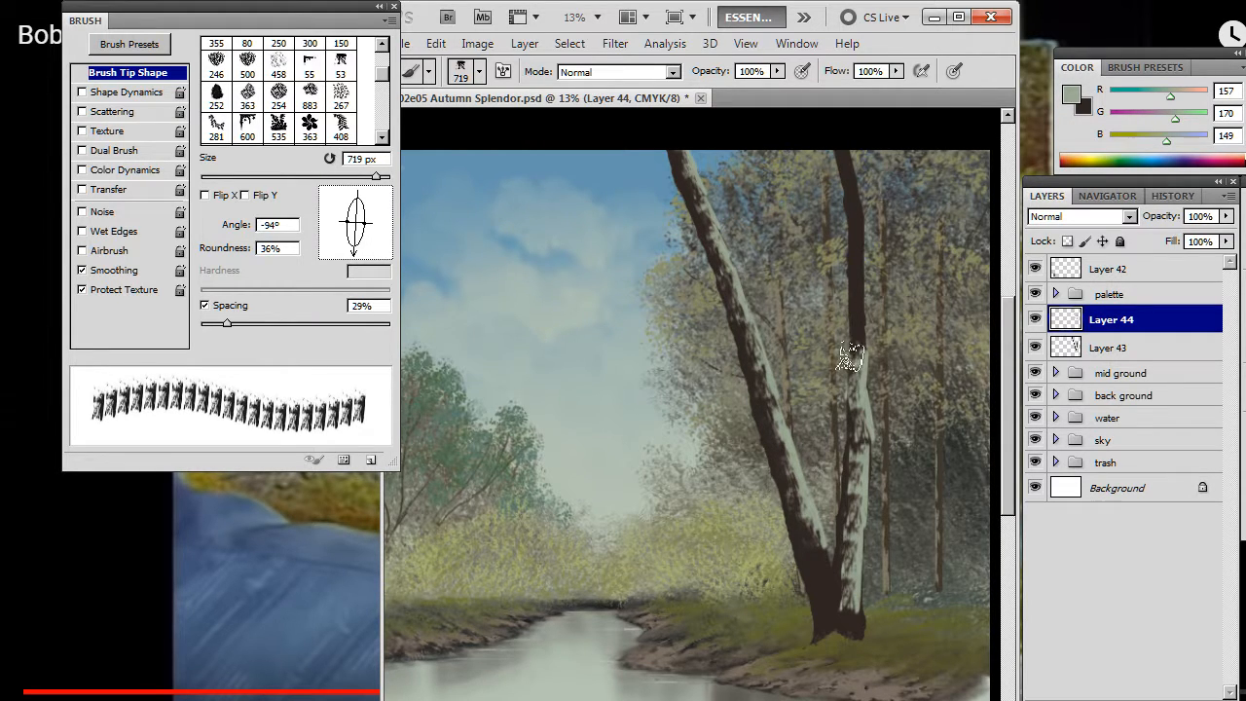
{"action": "left_click_drag", "start_coordinate": [354, 264], "coordinate": [359, 272]}
{"action": "mouse_move", "coordinate": [860, 312]}
{"action": "left_mouse_down"}
{"action": "mouse_move", "coordinate": [856, 274]}
{"action": "mouse_move", "coordinate": [816, 350]}
{"action": "mouse_move", "coordinate": [857, 266]}
{"action": "left_mouse_up"}
Step: Reduce the textured brush to about 500 px and paint bark to the right trunk's top, adjusting the angle from -80° to -68°
{"action": "key", "text": "bracketleft"}
{"action": "key", "text": "bracketleft"}
{"action": "key", "text": "bracketleft"}
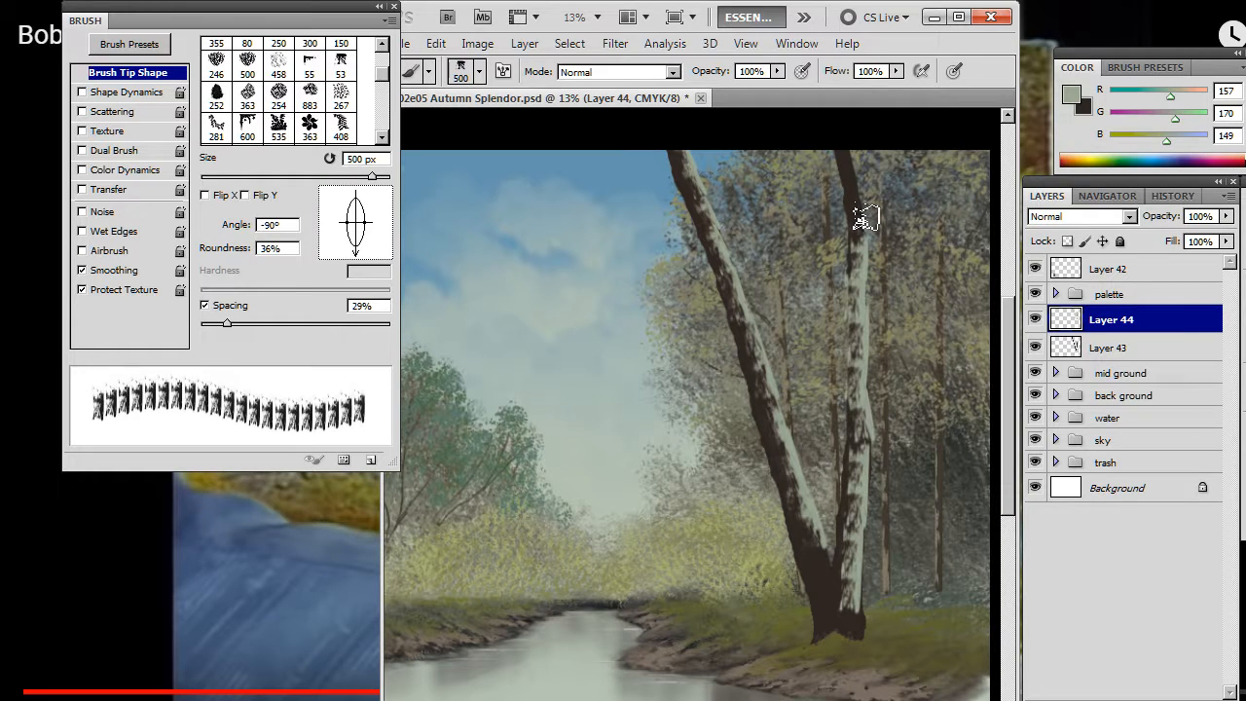
{"action": "left_click_drag", "start_coordinate": [357, 265], "coordinate": [376, 264]}
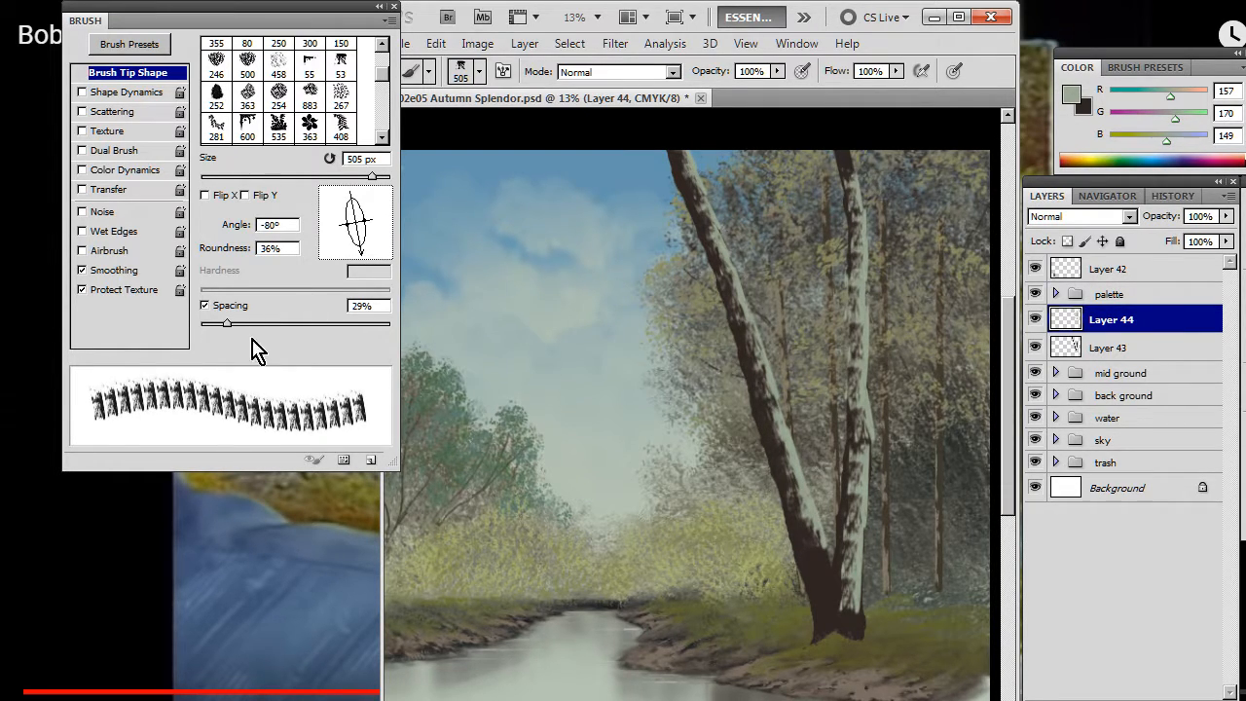
{"action": "left_click_drag", "start_coordinate": [357, 259], "coordinate": [391, 236]}
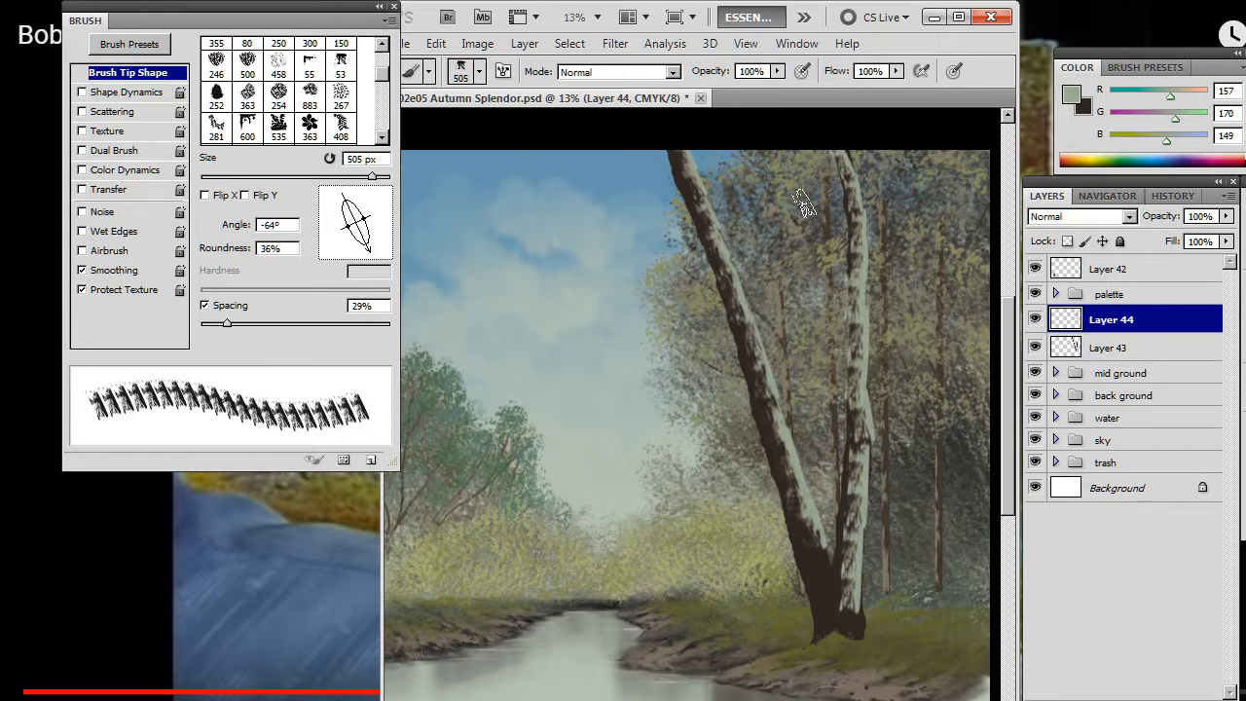
{"action": "left_click_drag", "start_coordinate": [362, 255], "coordinate": [359, 259]}
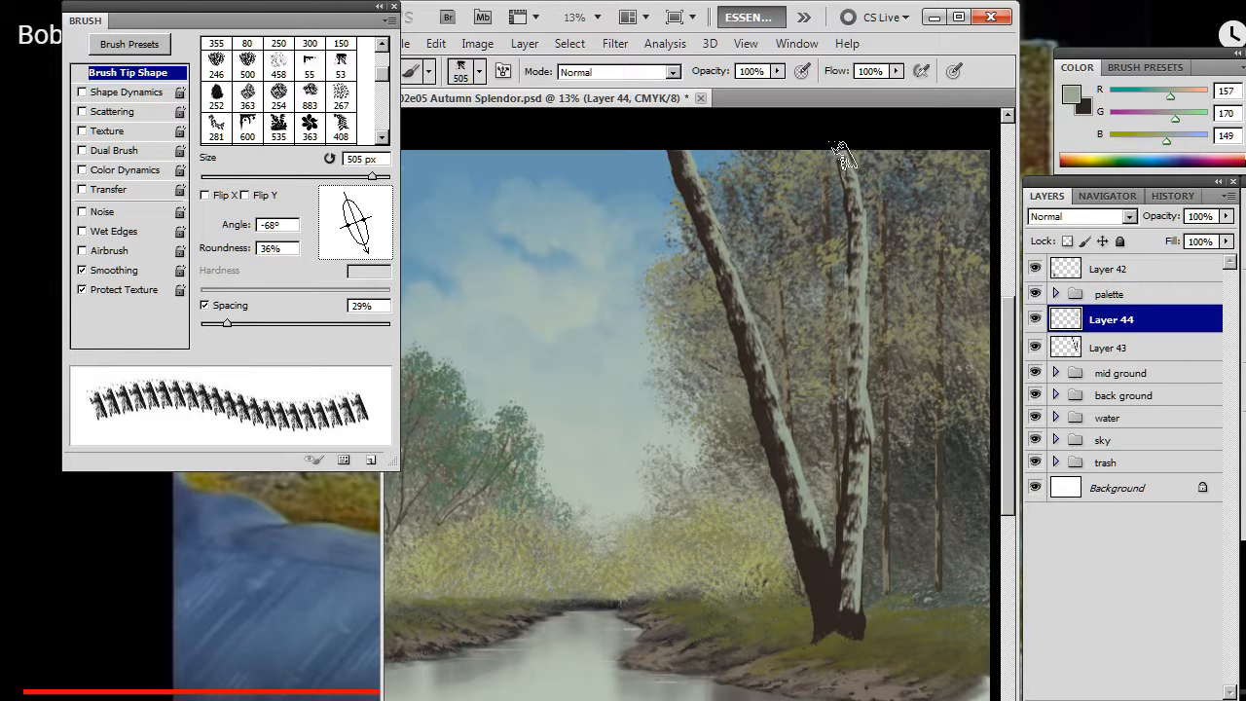
Step: Erase bark along the left side of the right trunk's upper part with the textured Eraser, angled at -77° and -90°
{"action": "key", "text": "e"}
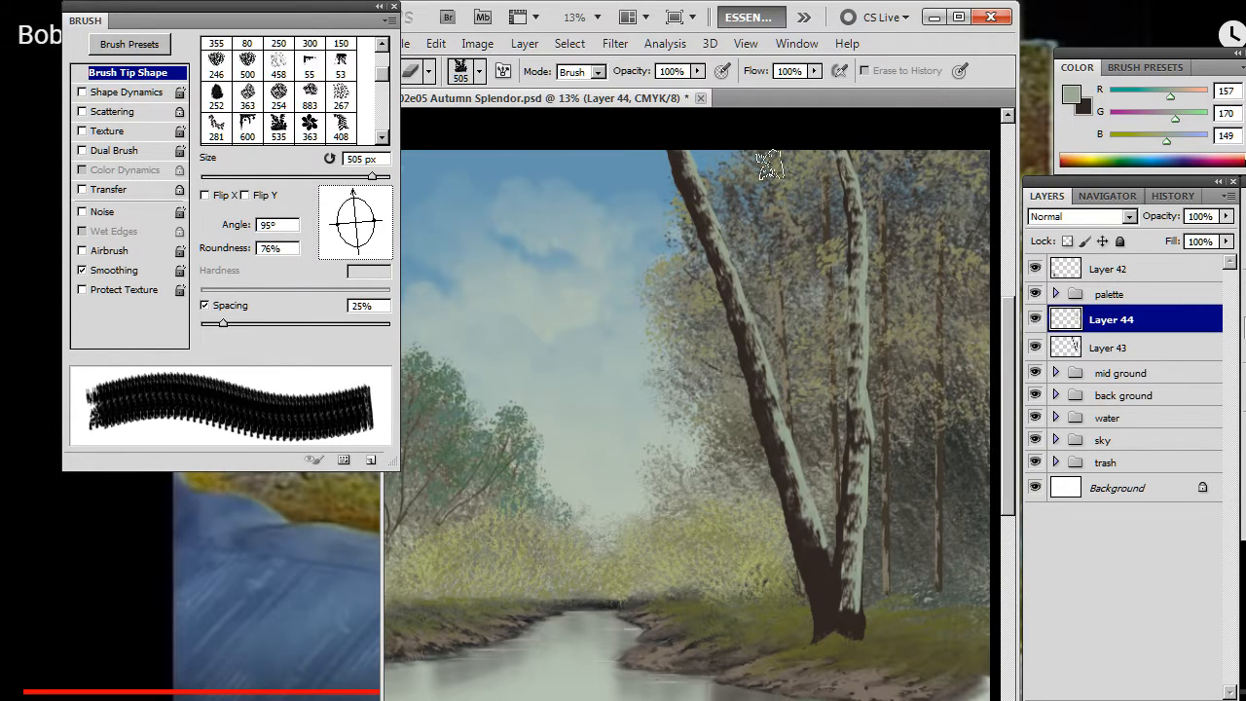
{"action": "mouse_move", "coordinate": [361, 209]}
{"action": "left_mouse_down"}
{"action": "mouse_move", "coordinate": [374, 219]}
{"action": "mouse_move", "coordinate": [368, 258]}
{"action": "left_mouse_up"}
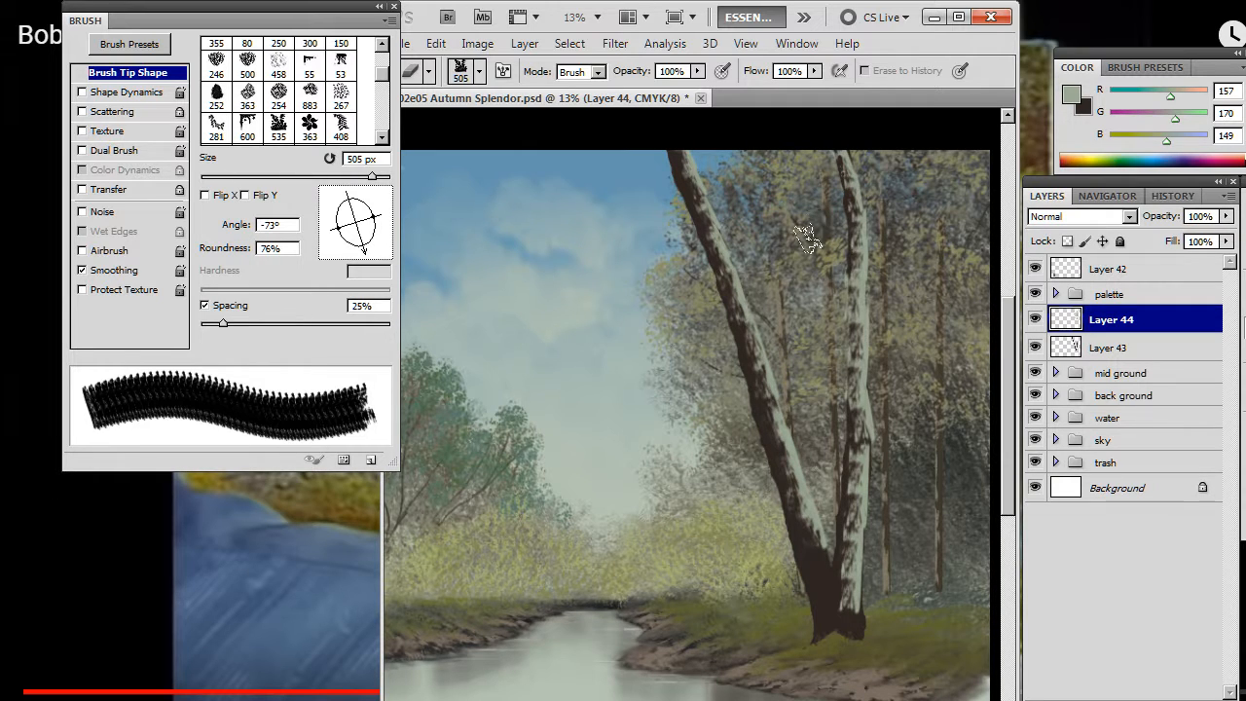
{"action": "mouse_move", "coordinate": [370, 257]}
{"action": "left_mouse_down"}
{"action": "mouse_move", "coordinate": [356, 270]}
{"action": "mouse_move", "coordinate": [362, 261]}
{"action": "left_mouse_up"}
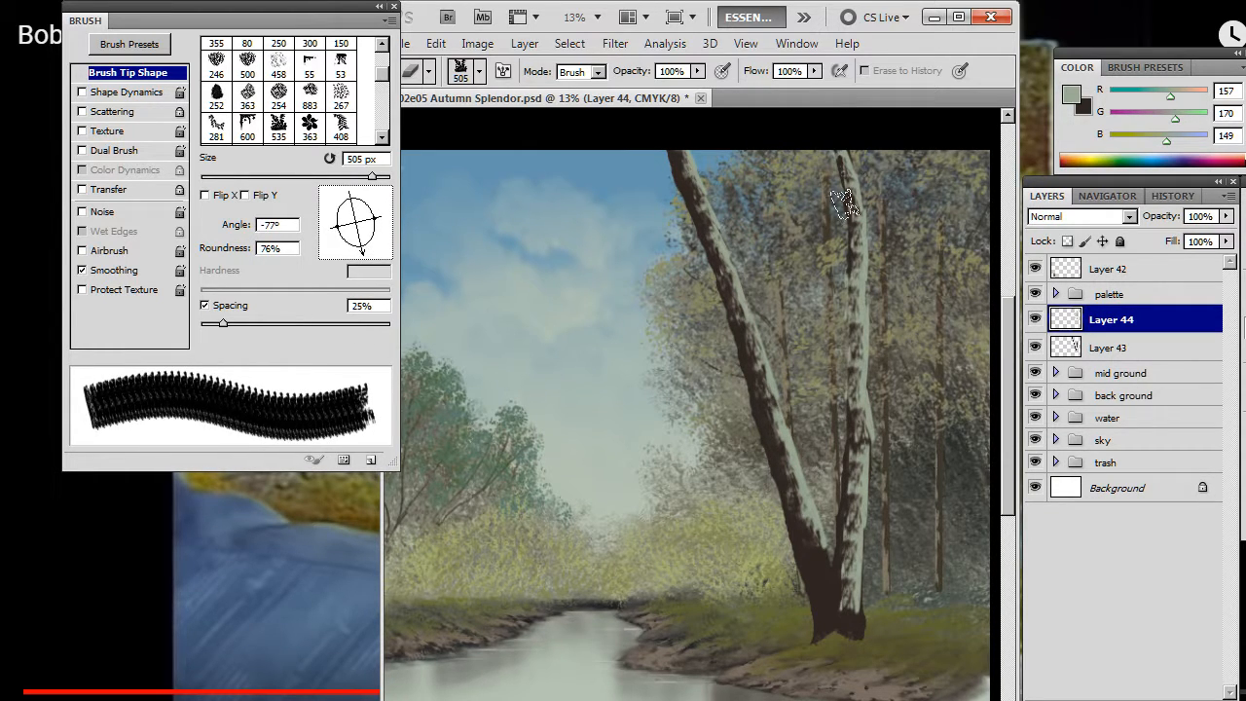
{"action": "left_click", "coordinate": [839, 266]}
{"action": "left_click_drag", "start_coordinate": [356, 258], "coordinate": [360, 261]}
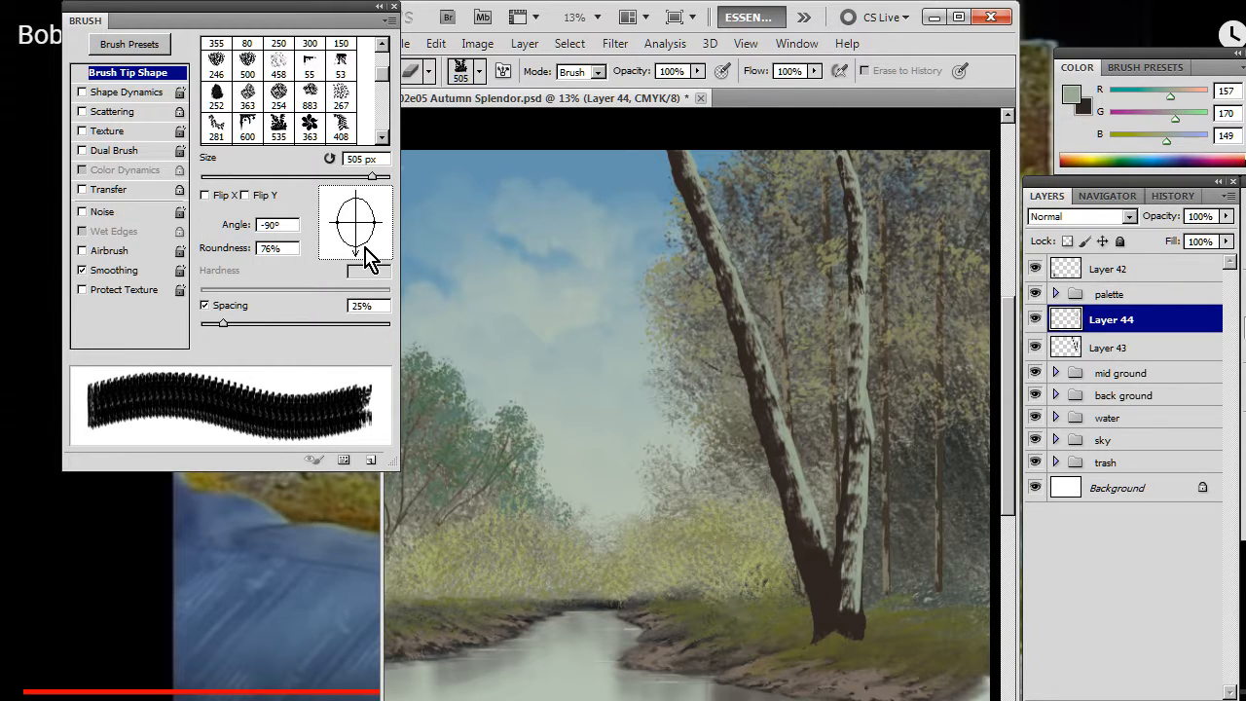
{"action": "left_click", "coordinate": [840, 282]}
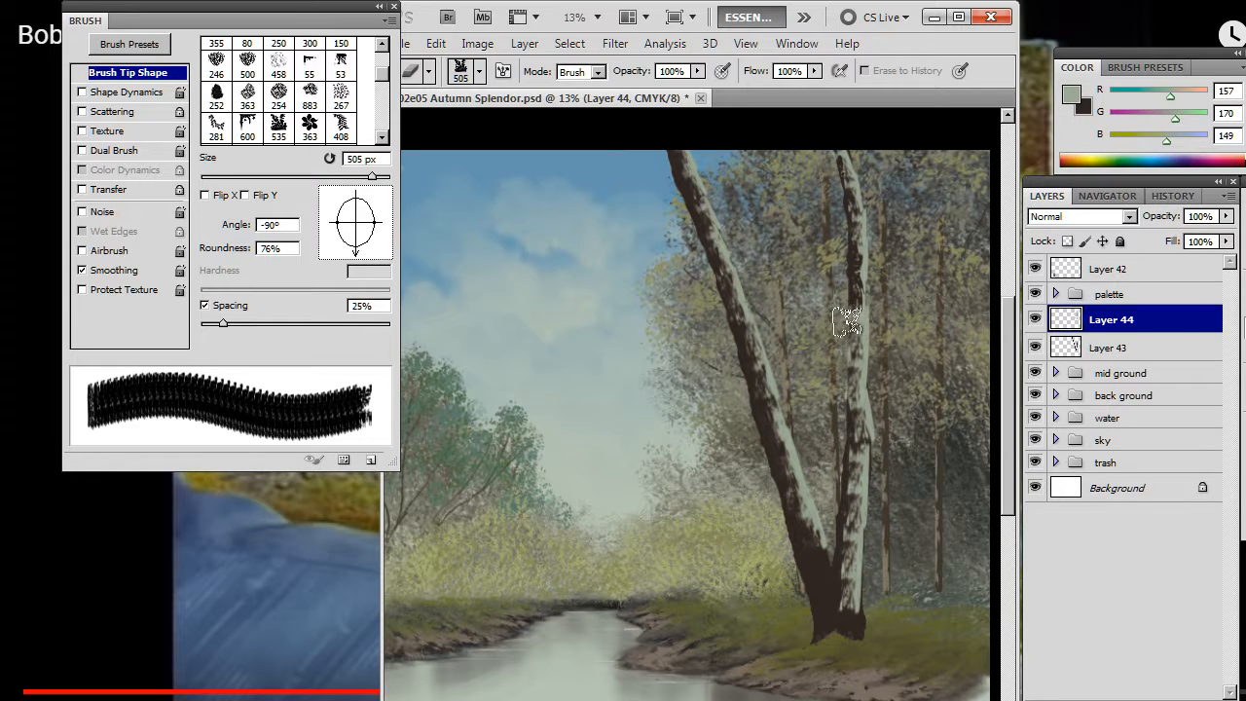
Step: Erase bark down the rest of the right trunk's left side, adjusting the Eraser's angle to -80° and -96°
{"action": "left_click_drag", "start_coordinate": [850, 321], "coordinate": [846, 349]}
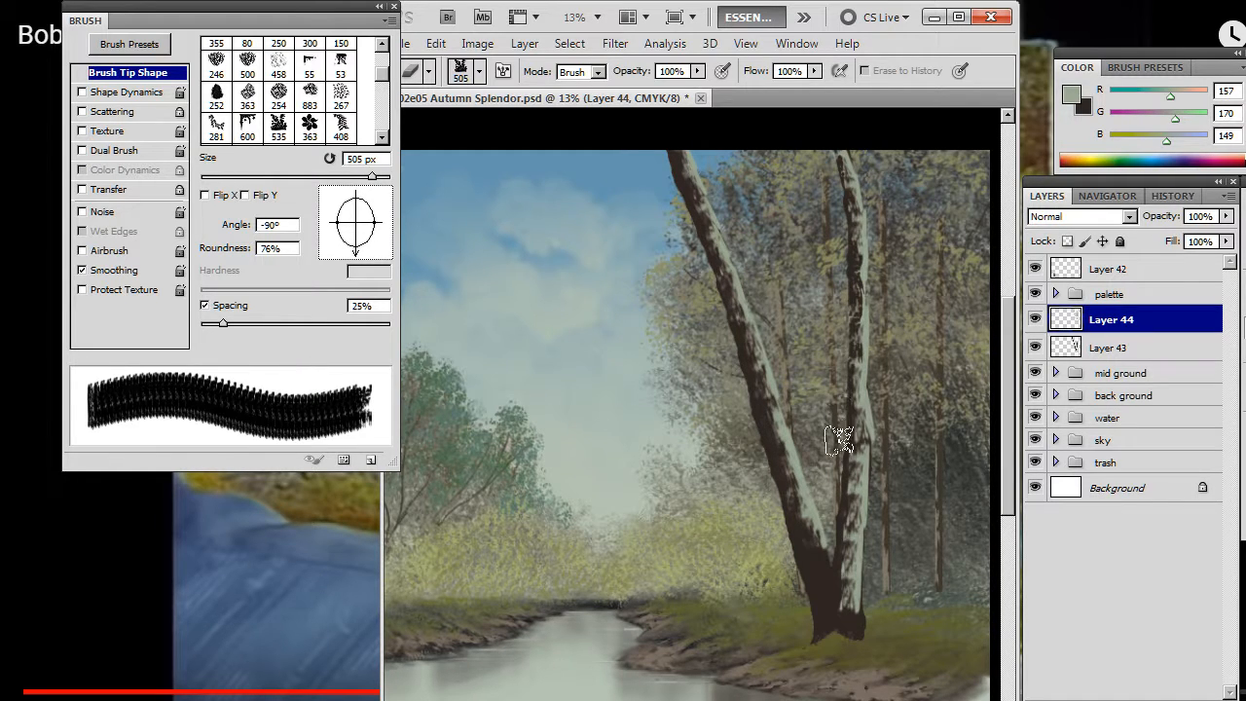
{"action": "left_click_drag", "start_coordinate": [840, 441], "coordinate": [841, 482]}
{"action": "left_click_drag", "start_coordinate": [356, 255], "coordinate": [366, 265]}
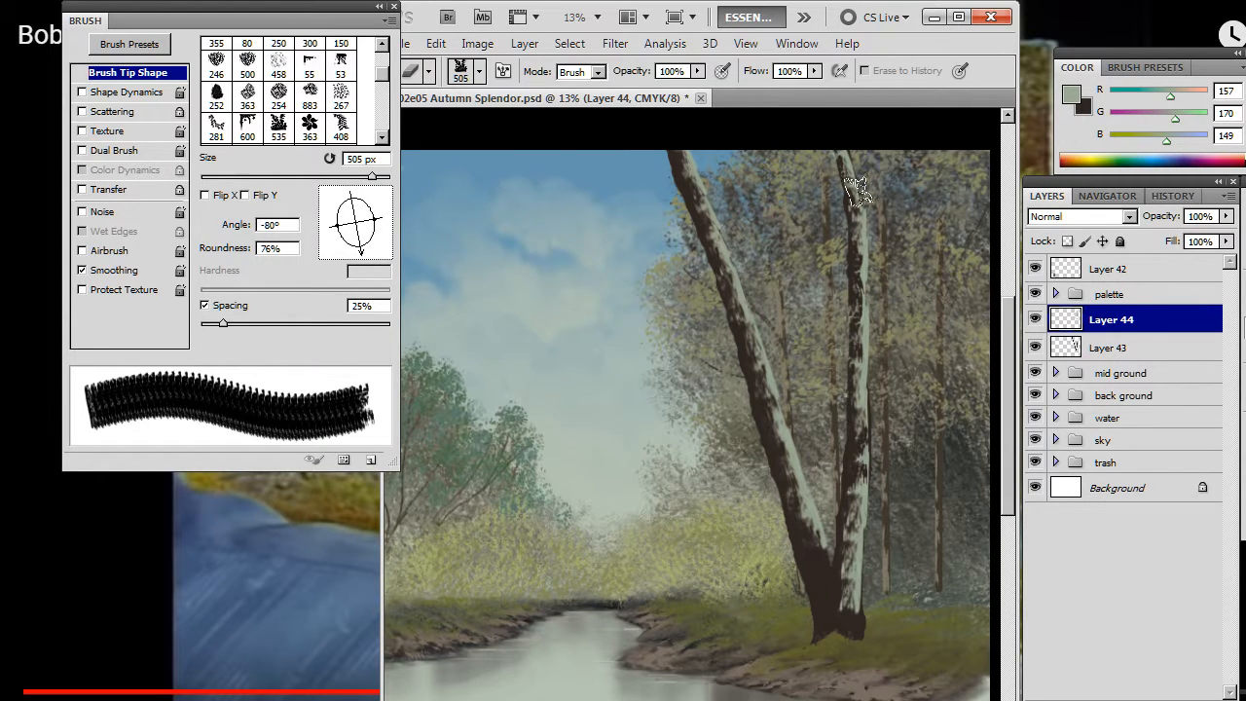
{"action": "left_click_drag", "start_coordinate": [358, 255], "coordinate": [351, 256]}
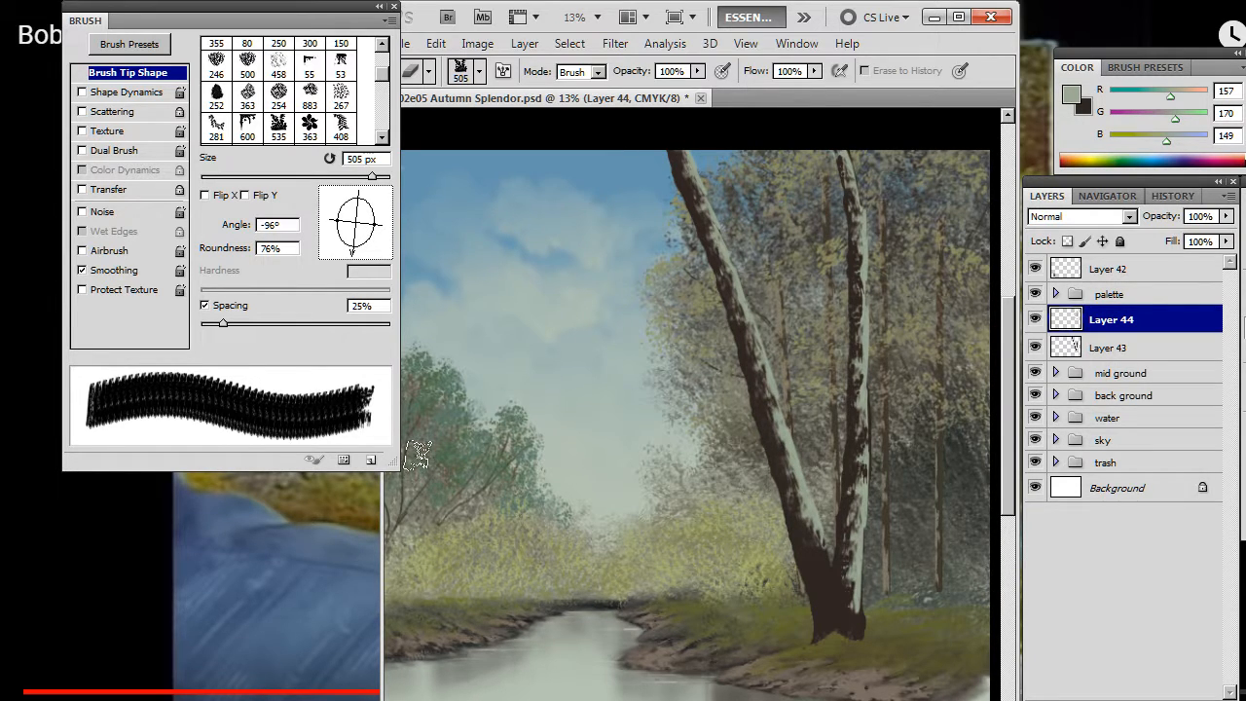
Step: Add a new layer above the bark layer and swap the foreground and background colours
{"action": "key", "text": "ctrl+alt+space"}
{"action": "left_click", "coordinate": [767, 420], "text": "ctrl+alt"}
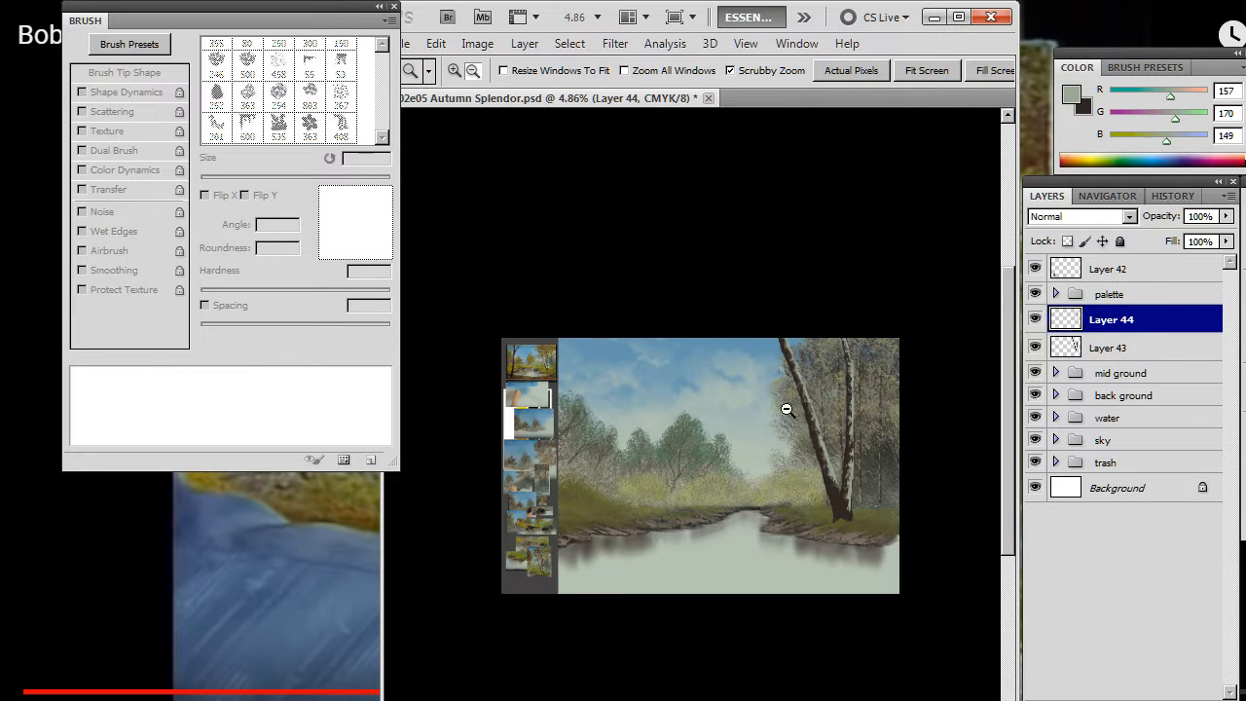
{"action": "left_click_drag", "start_coordinate": [789, 408], "coordinate": [902, 363]}
{"action": "left_click_drag", "start_coordinate": [757, 429], "coordinate": [849, 336]}
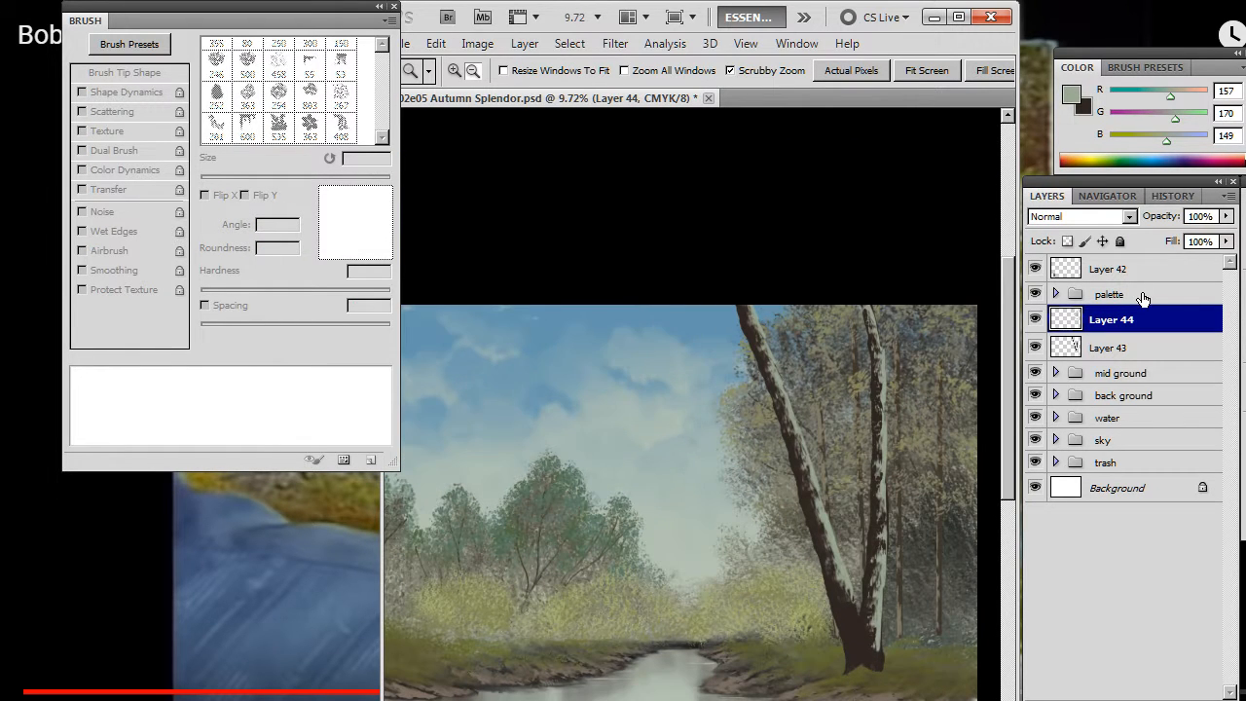
{"action": "key", "text": "ctrl+shift+alt+n"}
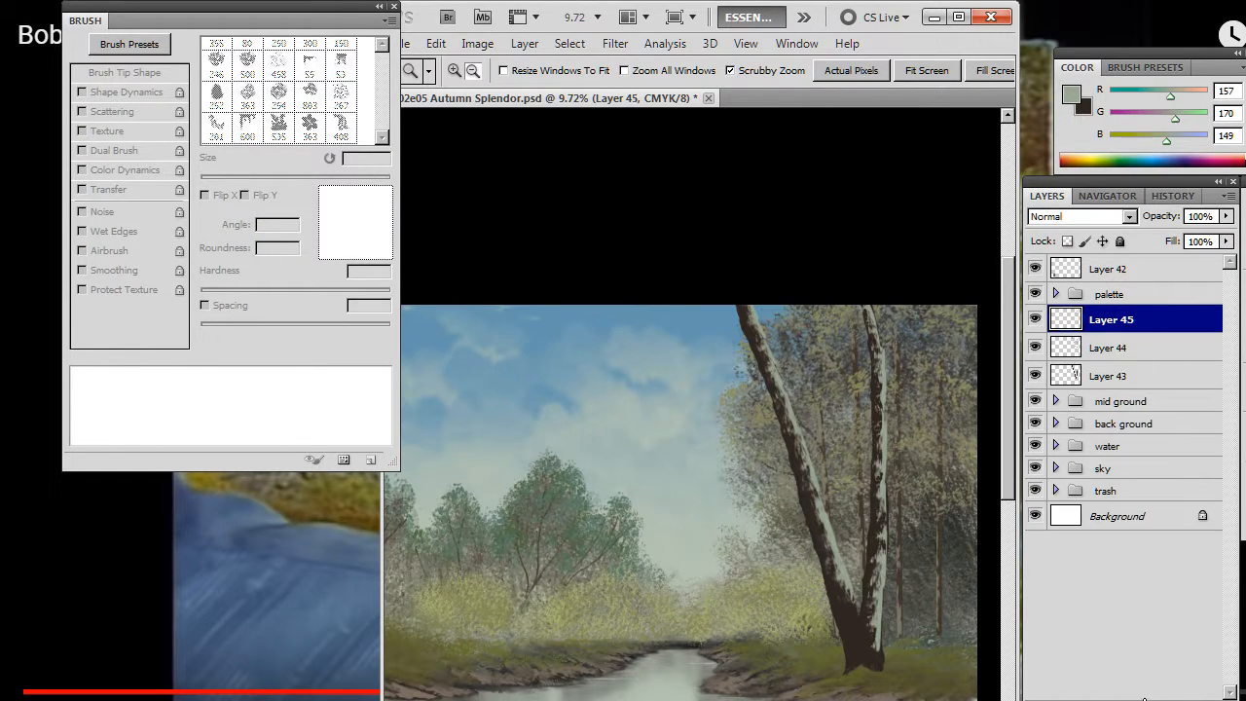
{"action": "key", "text": "x"}
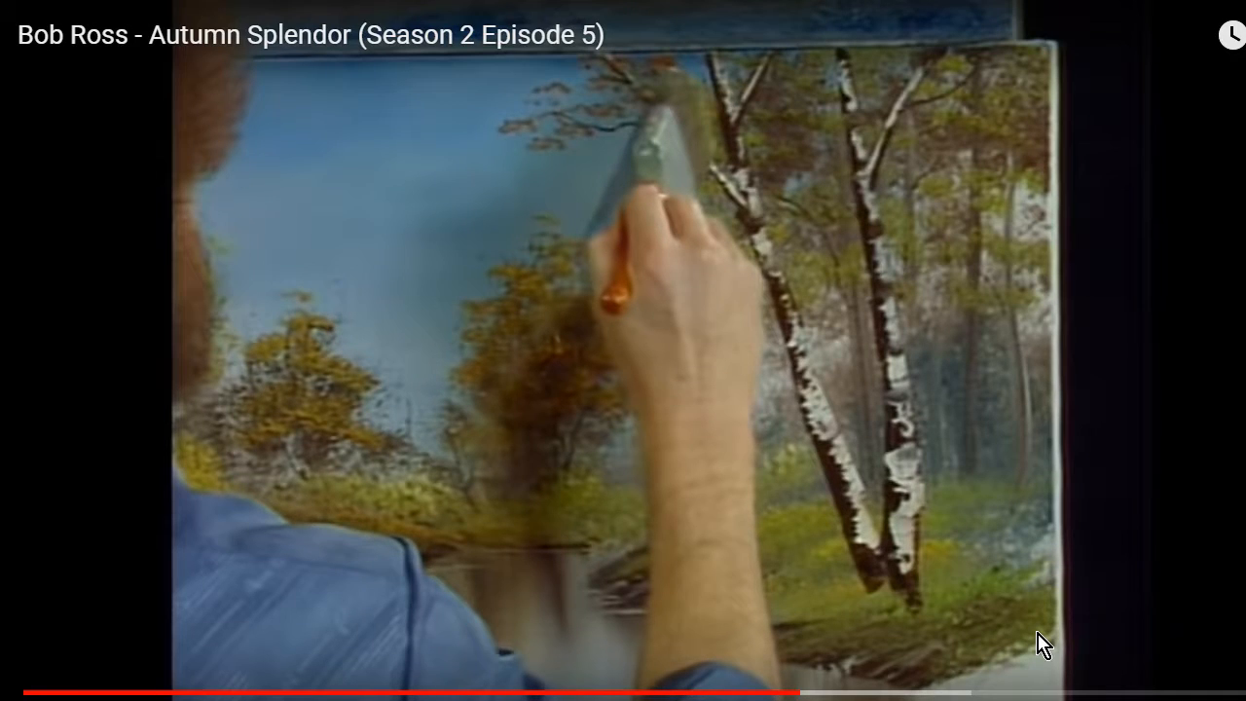
Step: Switch to Photoshop and paint a dark branch at the left trunk's top with a hard round brush reduced to 40 px
{"action": "key", "text": "alt+Tab"}
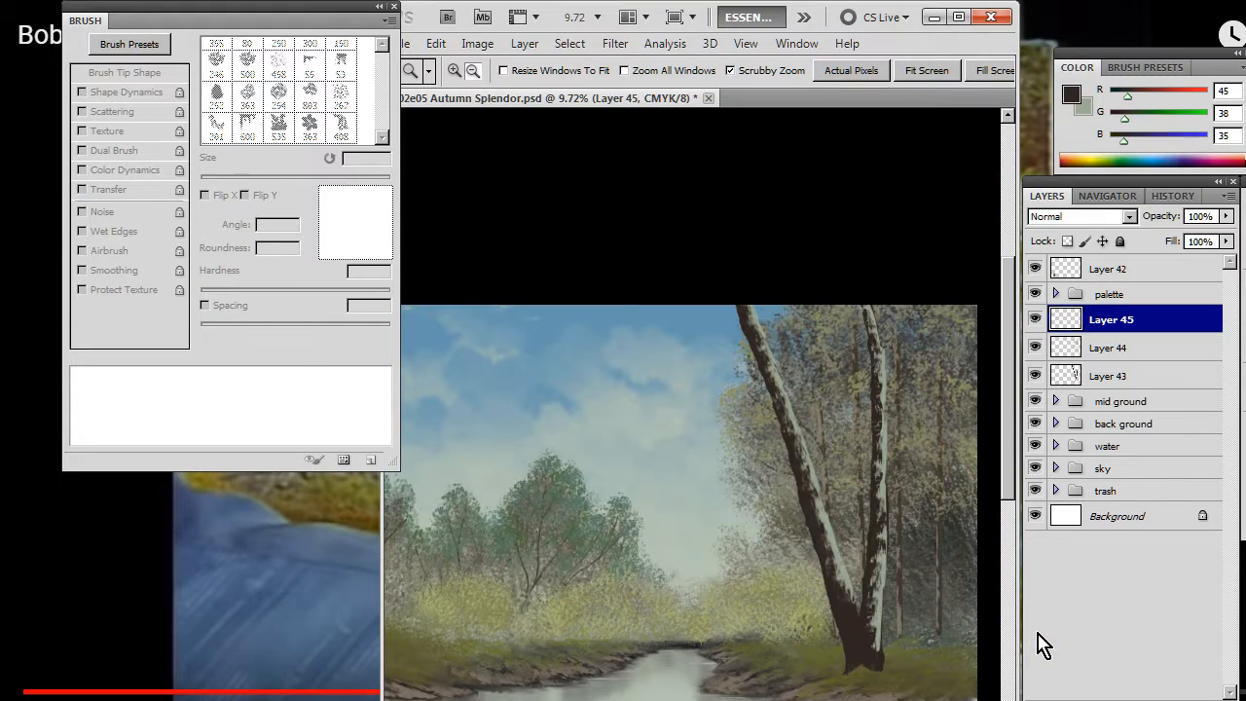
{"action": "key", "text": "b"}
{"action": "right_click", "coordinate": [673, 340]}
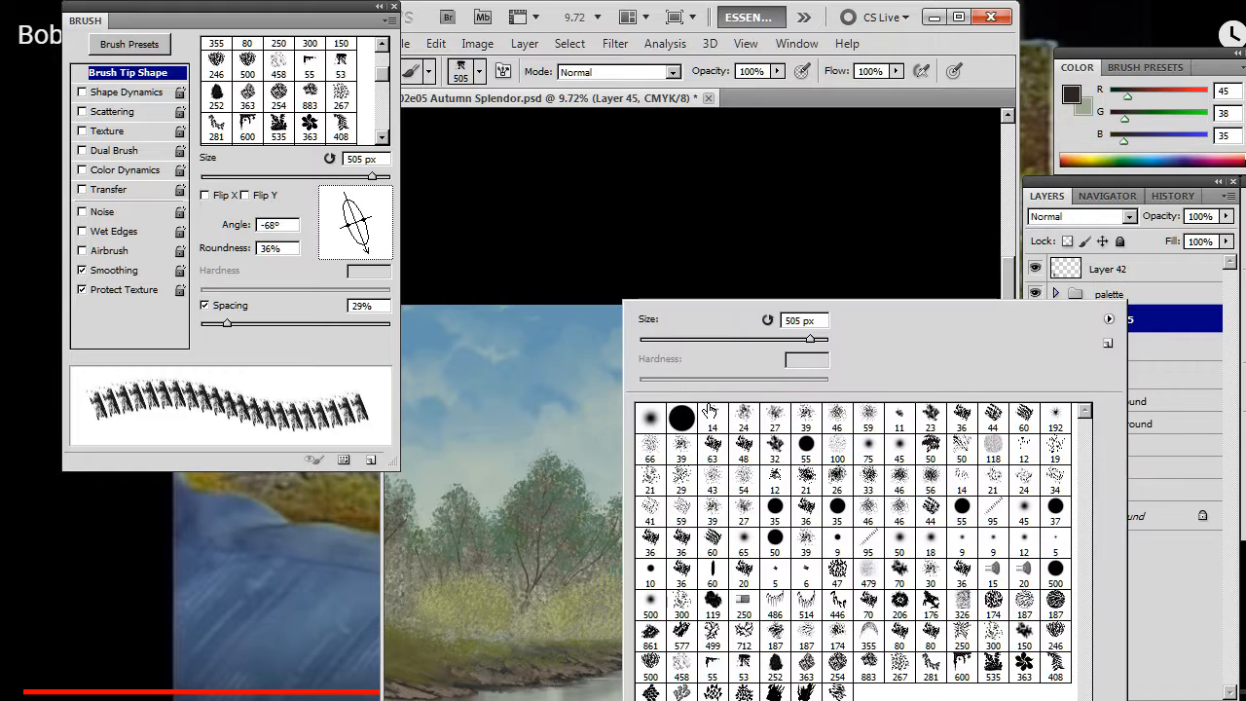
{"action": "left_click", "coordinate": [682, 419]}
{"action": "key", "text": "Return"}
{"action": "key", "text": "bracketleft"}
{"action": "key", "text": "bracketleft"}
{"action": "key", "text": "bracketleft"}
{"action": "key", "text": "bracketleft"}
{"action": "key", "text": "bracketleft"}
{"action": "key", "text": "bracketleft"}
{"action": "key", "text": "bracketleft"}
{"action": "key", "text": "bracketleft"}
{"action": "key", "text": "bracketleft"}
{"action": "key", "text": "bracketleft"}
{"action": "key", "text": "bracketleft"}
{"action": "key", "text": "bracketleft"}
{"action": "key", "text": "bracketleft"}
{"action": "key", "text": "bracketleft"}
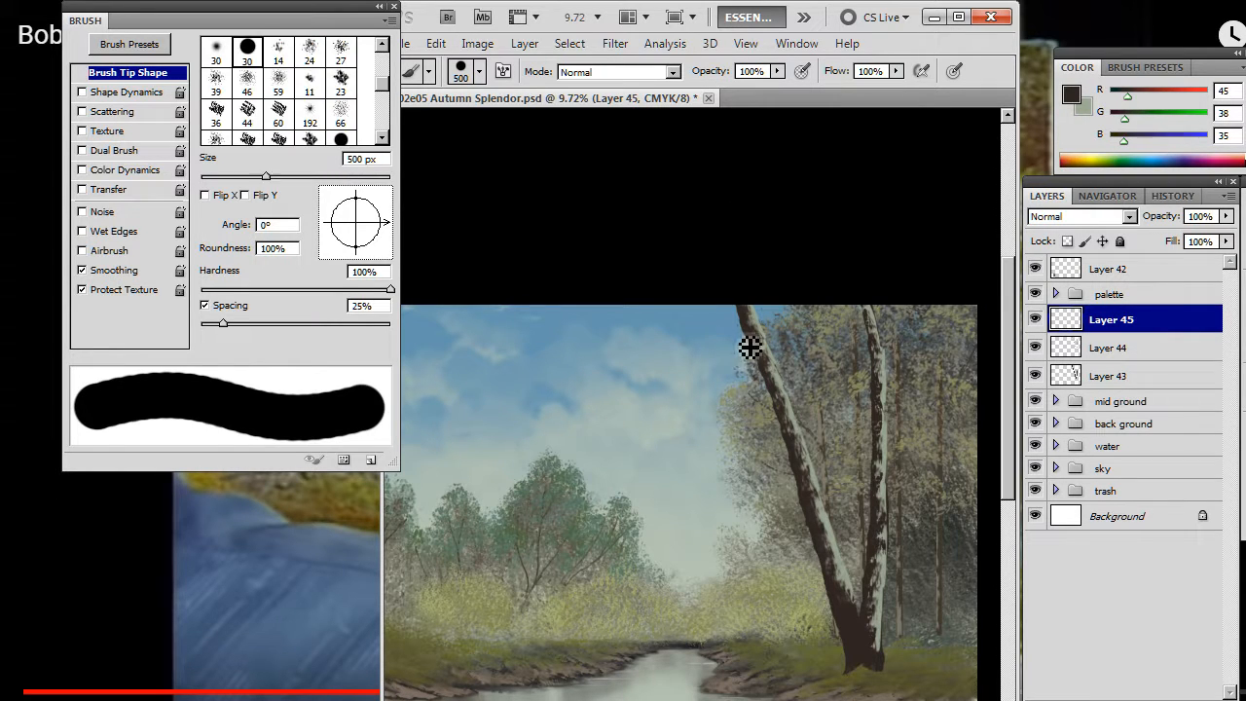
{"action": "key", "text": "bracketleft"}
{"action": "key", "text": "bracketright"}
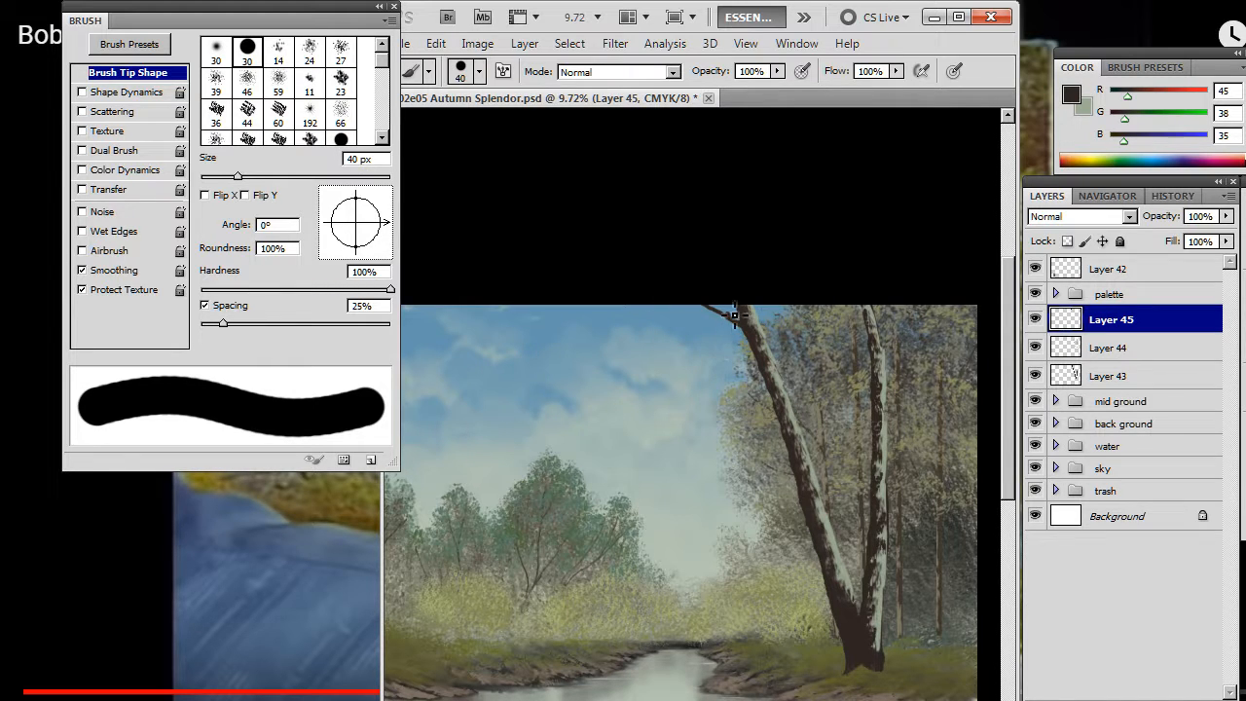
Step: Reduce the textured Eraser to 200 px and thin the small branch at the left trunk's top
{"action": "key", "text": "e"}
{"action": "key", "text": "bracketleft"}
{"action": "key", "text": "bracketleft"}
{"action": "key", "text": "bracketleft"}
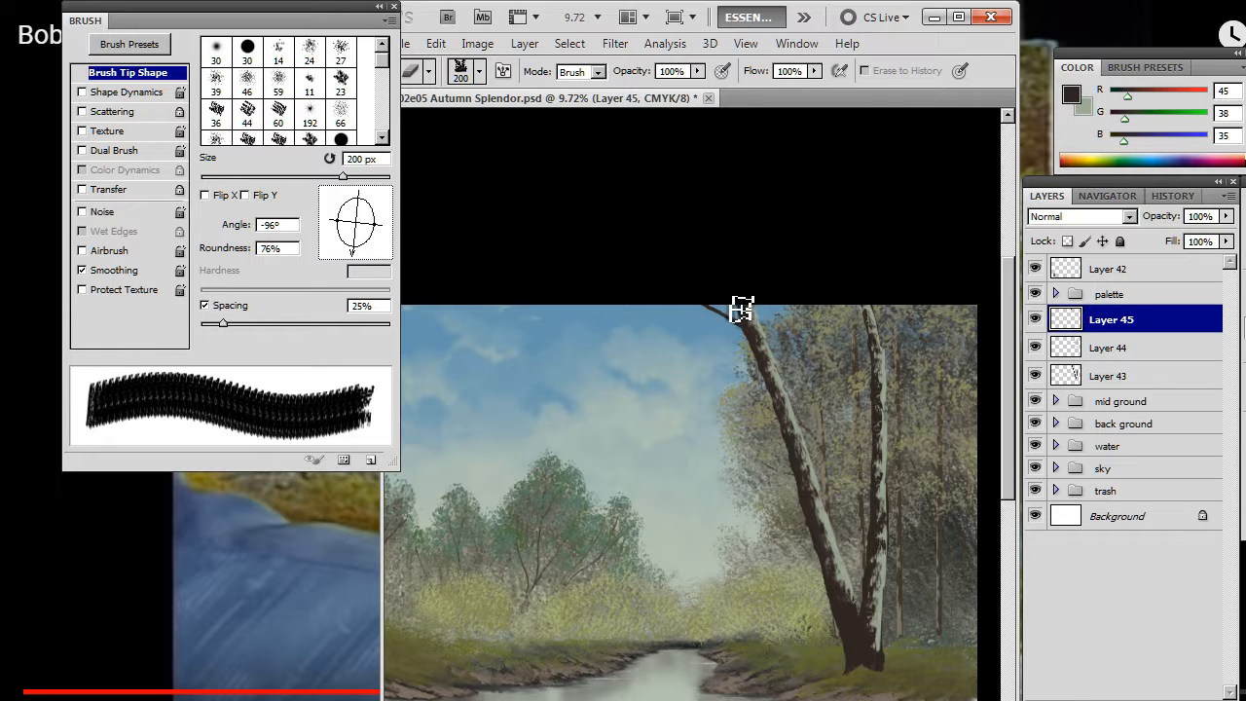
Step: Paint a second, longer dark branch reaching left from lower on the left trunk with the round brush at about 45 px
{"action": "key", "text": "b"}
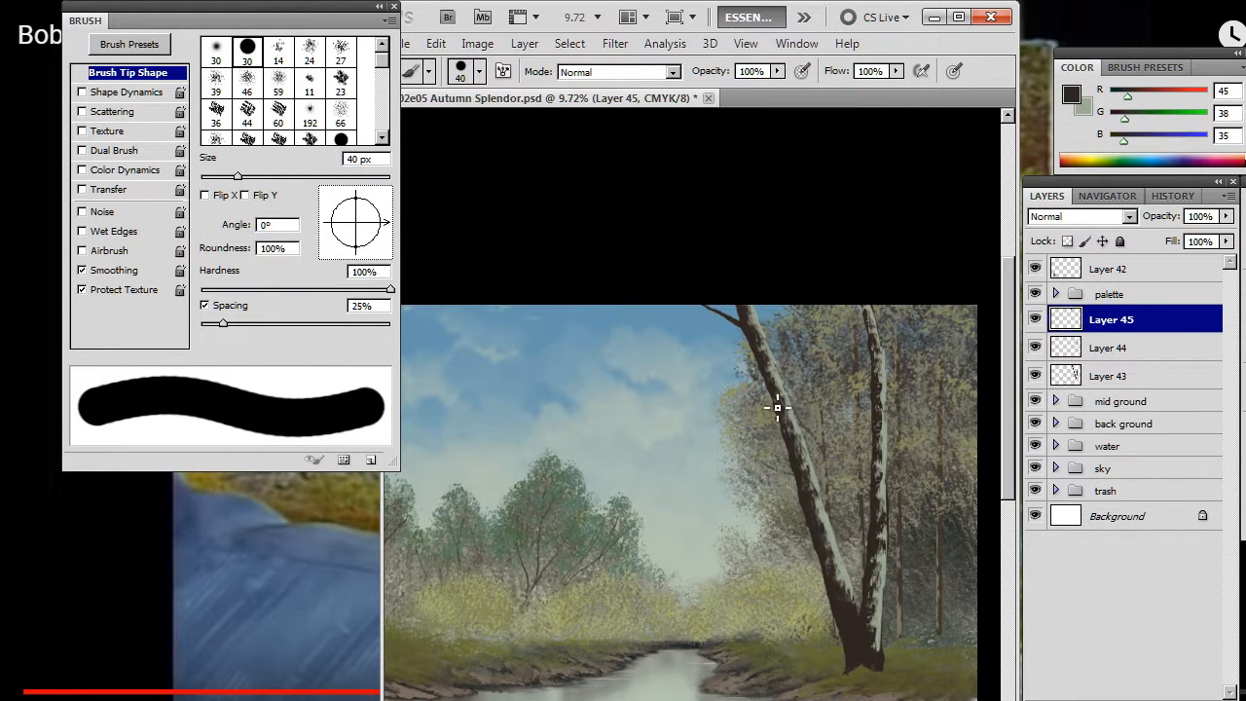
{"action": "key", "text": "bracketright"}
{"action": "key", "text": "bracketright"}
{"action": "key", "text": "bracketleft"}
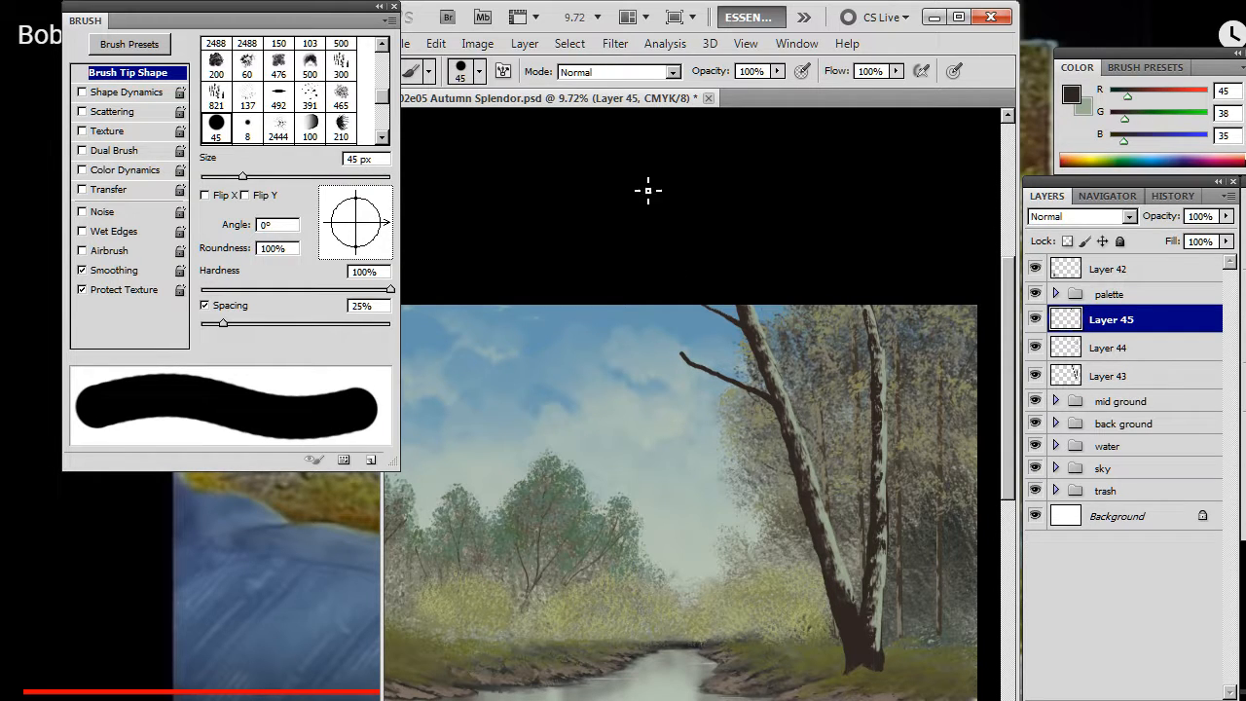
{"action": "key", "text": "bracketright"}
{"action": "key", "text": "bracketleft"}
{"action": "key", "text": "bracketleft"}
{"action": "key", "text": "bracketright"}
{"action": "key", "text": "bracketleft"}
{"action": "key", "text": "bracketright"}
Step: Extend the longer branch further left over the sky and taper it with the 200 px textured Eraser
{"action": "key", "text": "e"}
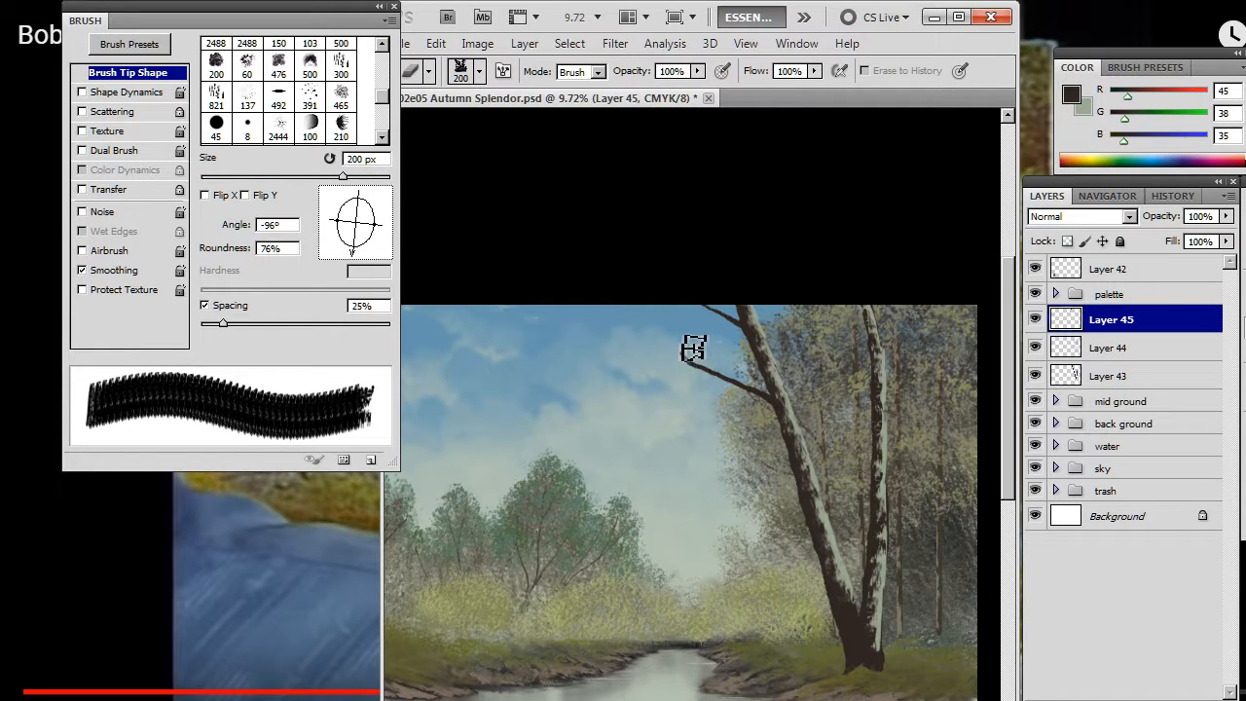
{"action": "key", "text": "b"}
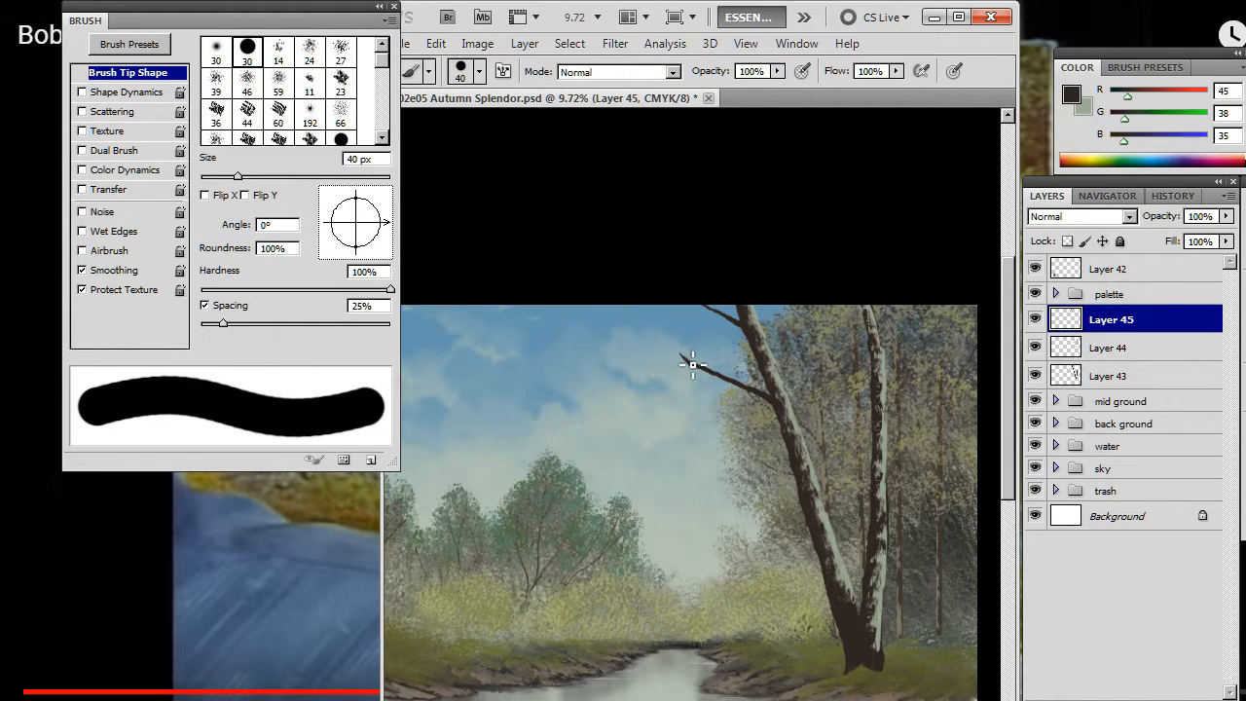
{"action": "key", "text": "e"}
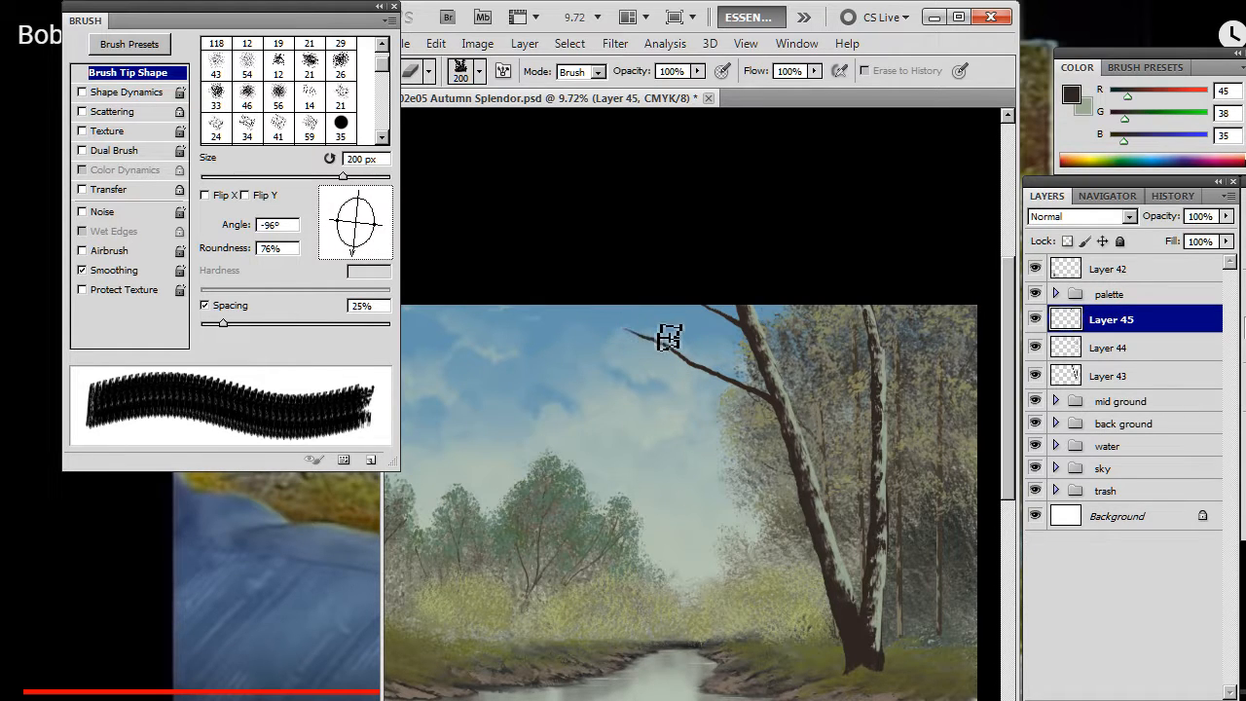
{"action": "mouse_move", "coordinate": [683, 342]}
{"action": "left_mouse_down"}
{"action": "mouse_move", "coordinate": [657, 322]}
{"action": "mouse_move", "coordinate": [651, 353]}
{"action": "left_mouse_up"}
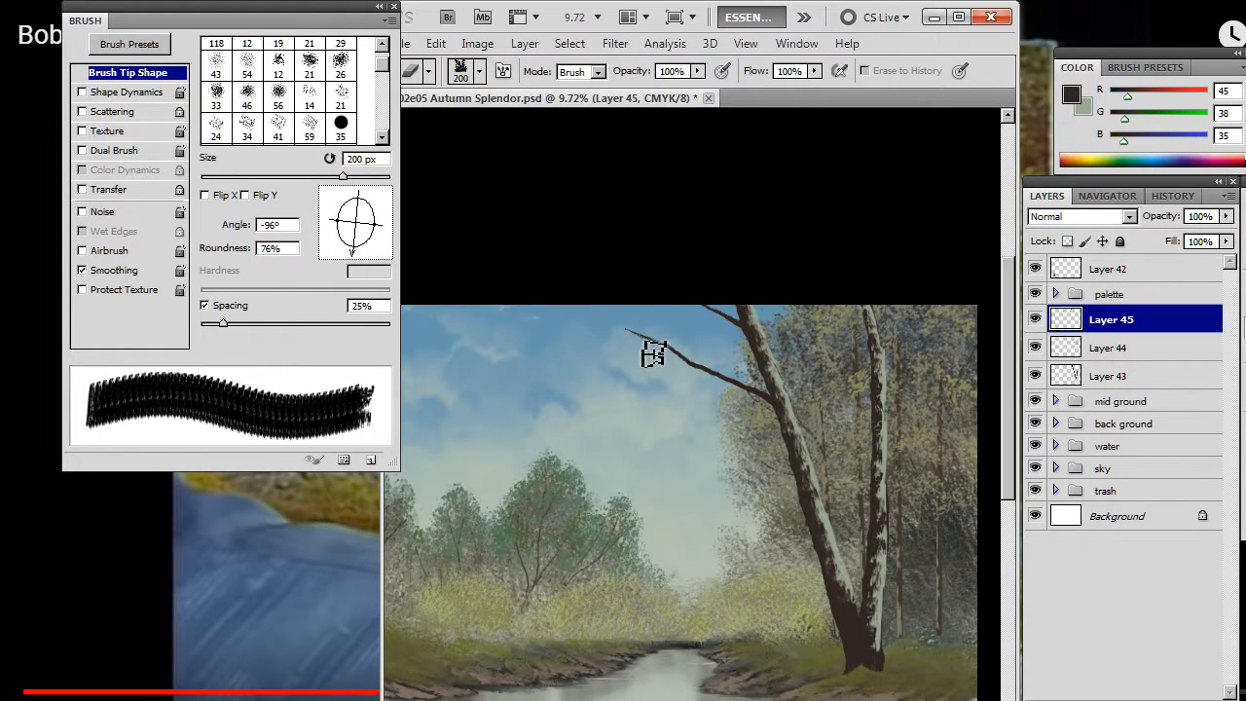
{"action": "key", "text": "b"}
{"action": "key", "text": "e"}
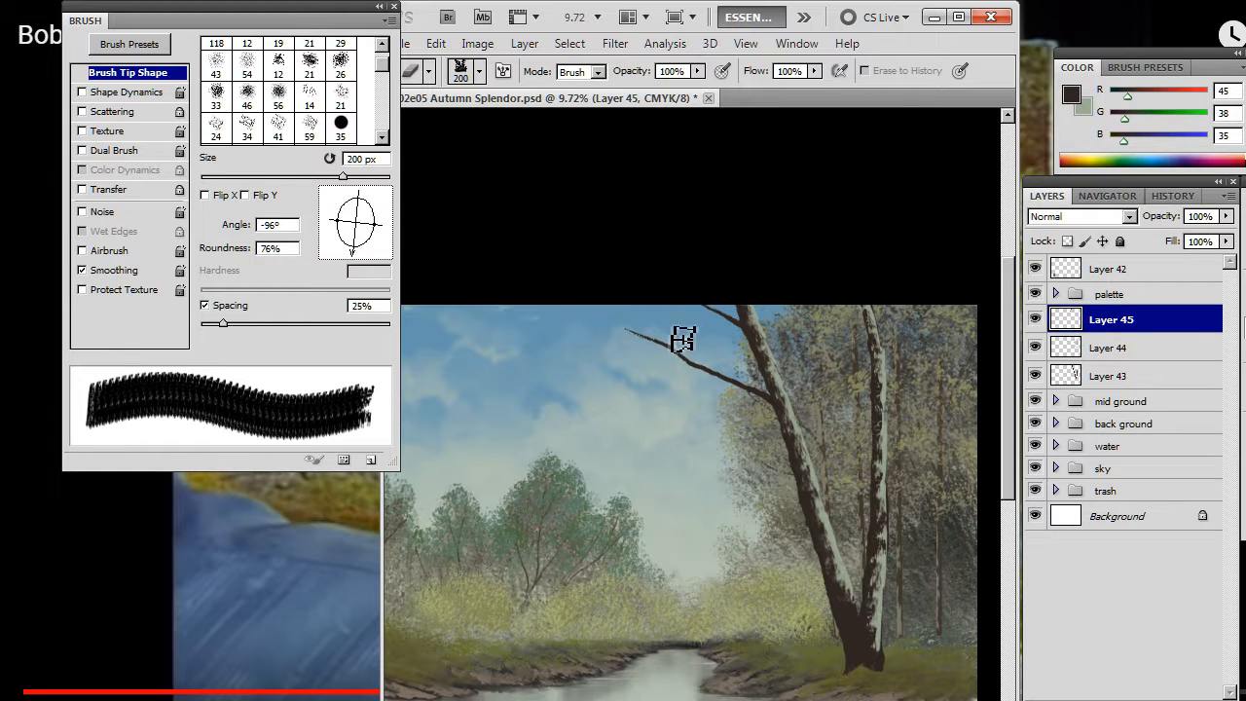
{"action": "key", "text": "b"}
{"action": "key", "text": "e"}
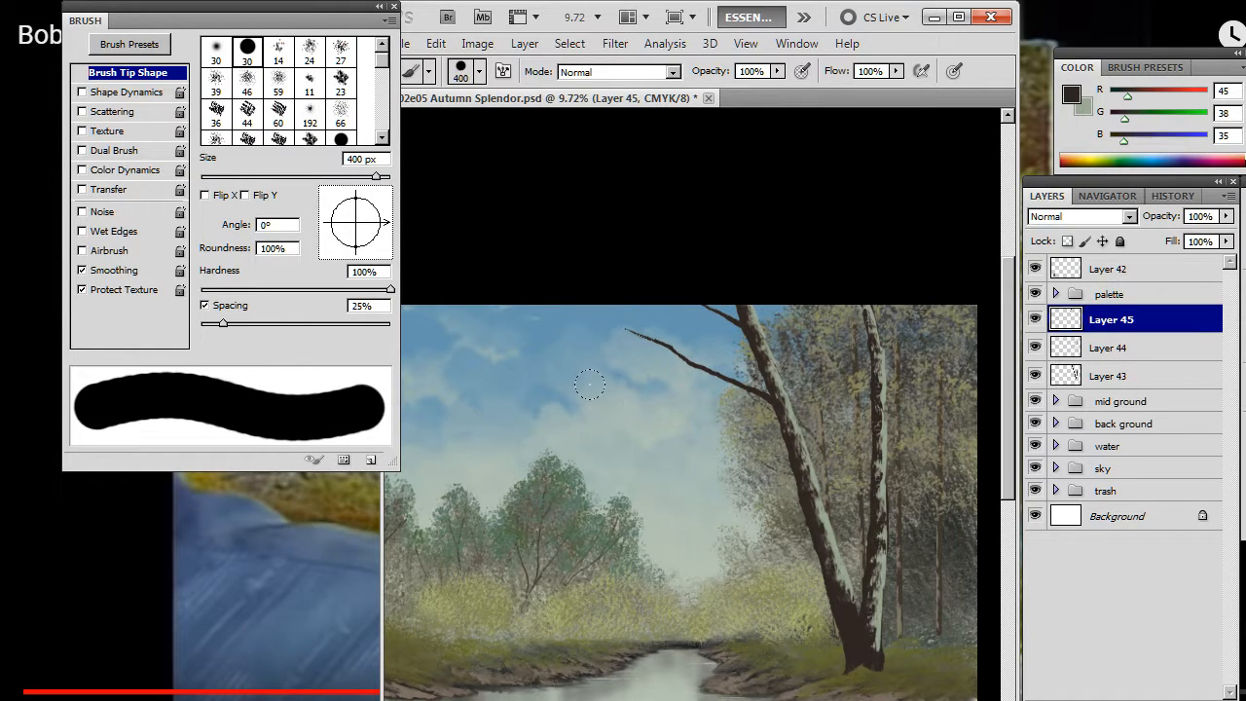
{"action": "key", "text": "bracketright"}
{"action": "key", "text": "bracketright"}
{"action": "key", "text": "bracketright"}
{"action": "key", "text": "bracketright"}
{"action": "key", "text": "bracketright"}
{"action": "key", "text": "bracketright"}
{"action": "key", "text": "bracketright"}
{"action": "key", "text": "bracketright"}
{"action": "key", "text": "bracketright"}
{"action": "key", "text": "bracketright"}
{"action": "key", "text": "bracketright"}
{"action": "key", "text": "bracketright"}
{"action": "key", "text": "bracketright"}
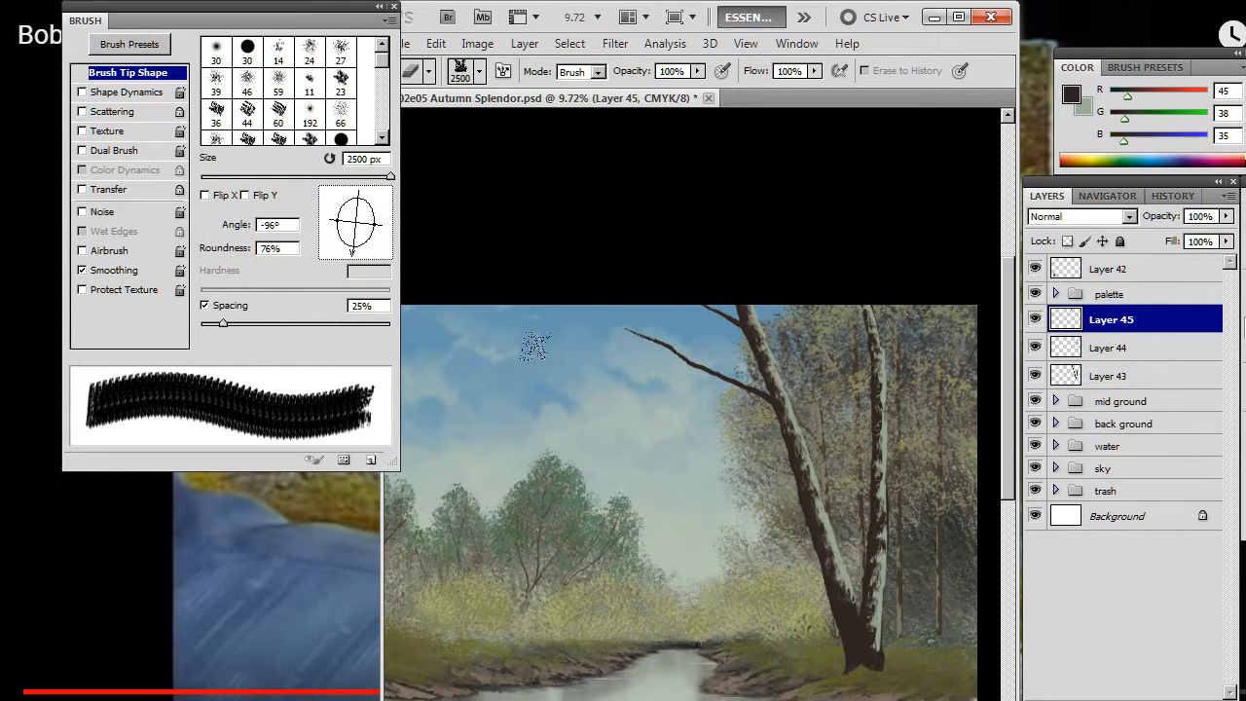
Step: Reduce the textured Eraser to 100 px for trimming fine branches
{"action": "left_click_drag", "start_coordinate": [648, 479], "coordinate": [679, 322]}
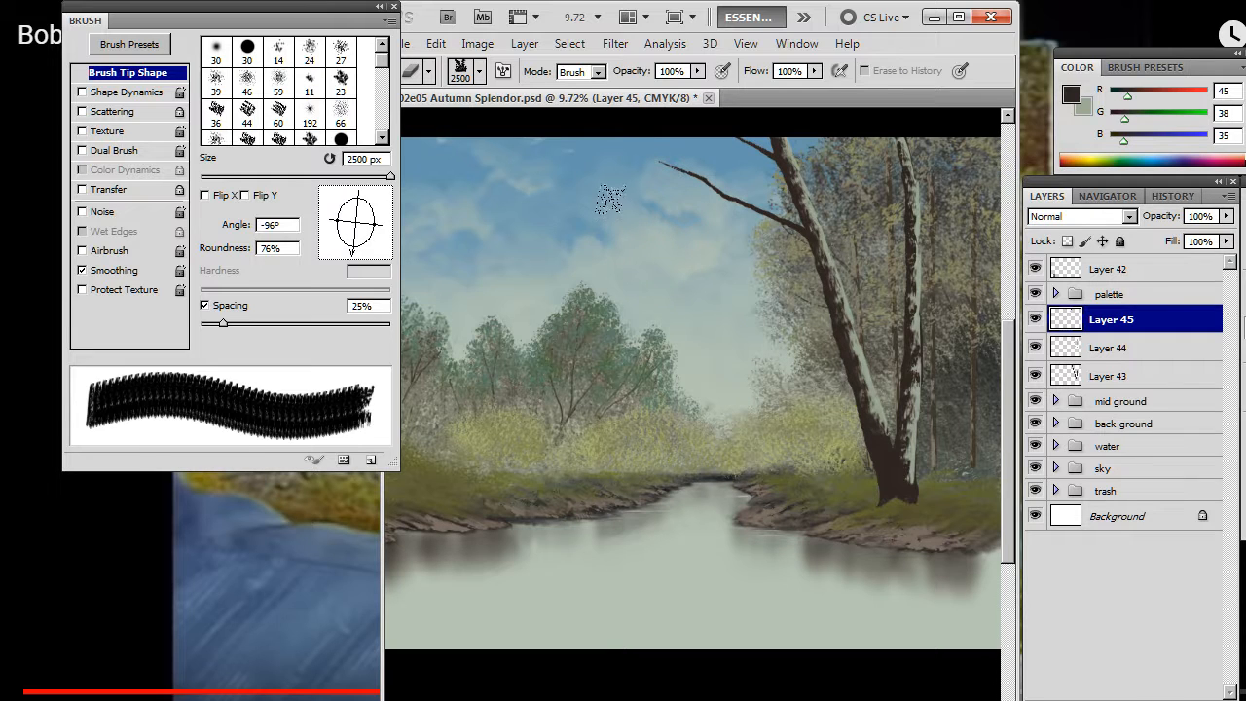
{"action": "key", "text": "bracketleft"}
{"action": "key", "text": "bracketleft"}
{"action": "key", "text": "bracketleft"}
{"action": "key", "text": "bracketleft"}
{"action": "key", "text": "bracketleft"}
{"action": "key", "text": "bracketleft"}
{"action": "key", "text": "bracketleft"}
{"action": "key", "text": "bracketleft"}
{"action": "key", "text": "bracketleft"}
{"action": "key", "text": "bracketleft"}
{"action": "key", "text": "bracketleft"}
{"action": "key", "text": "bracketleft"}
{"action": "key", "text": "bracketleft"}
{"action": "key", "text": "bracketleft"}
{"action": "key", "text": "bracketleft"}
{"action": "key", "text": "bracketleft"}
{"action": "key", "text": "bracketleft"}
{"action": "key", "text": "bracketleft"}
{"action": "key", "text": "bracketleft"}
{"action": "key", "text": "bracketleft"}
{"action": "key", "text": "bracketright"}
{"action": "key", "text": "bracketright"}
{"action": "key", "text": "bracketright"}
{"action": "key", "text": "bracketright"}
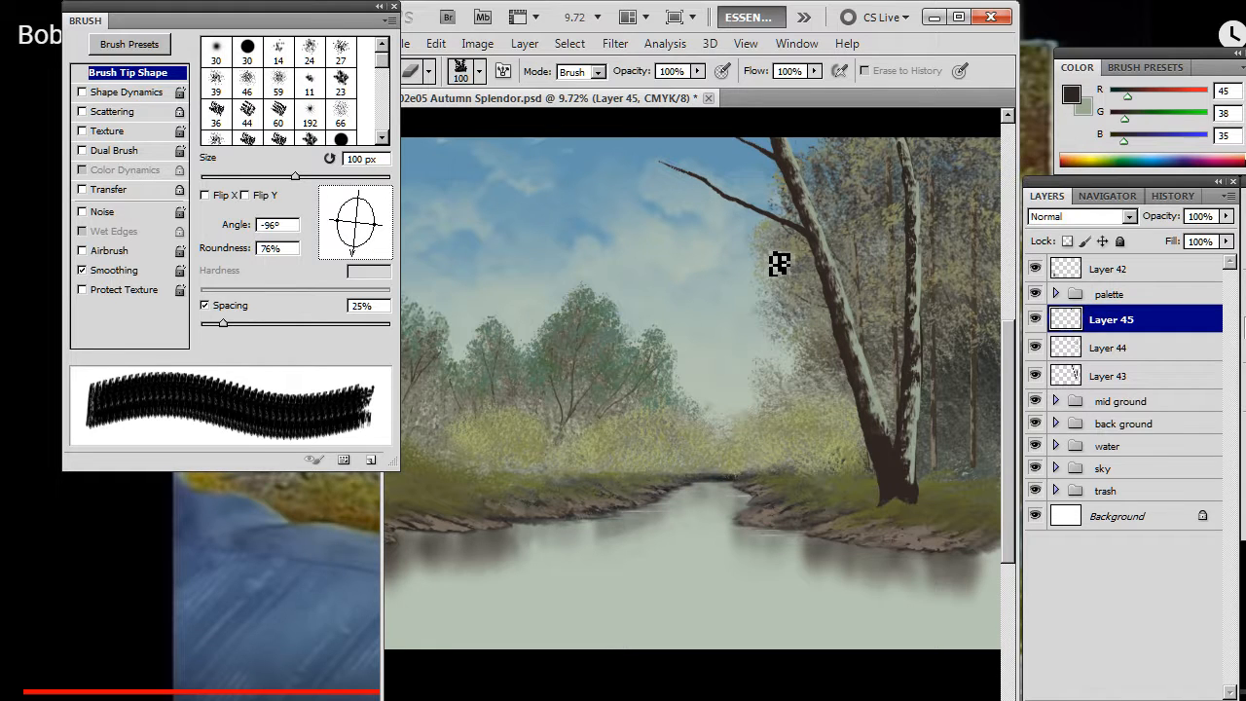
Step: Paint a dark branch rising to the right from the right trunk's upper part with the round brush at 25 to 35 px
{"action": "key", "text": "b"}
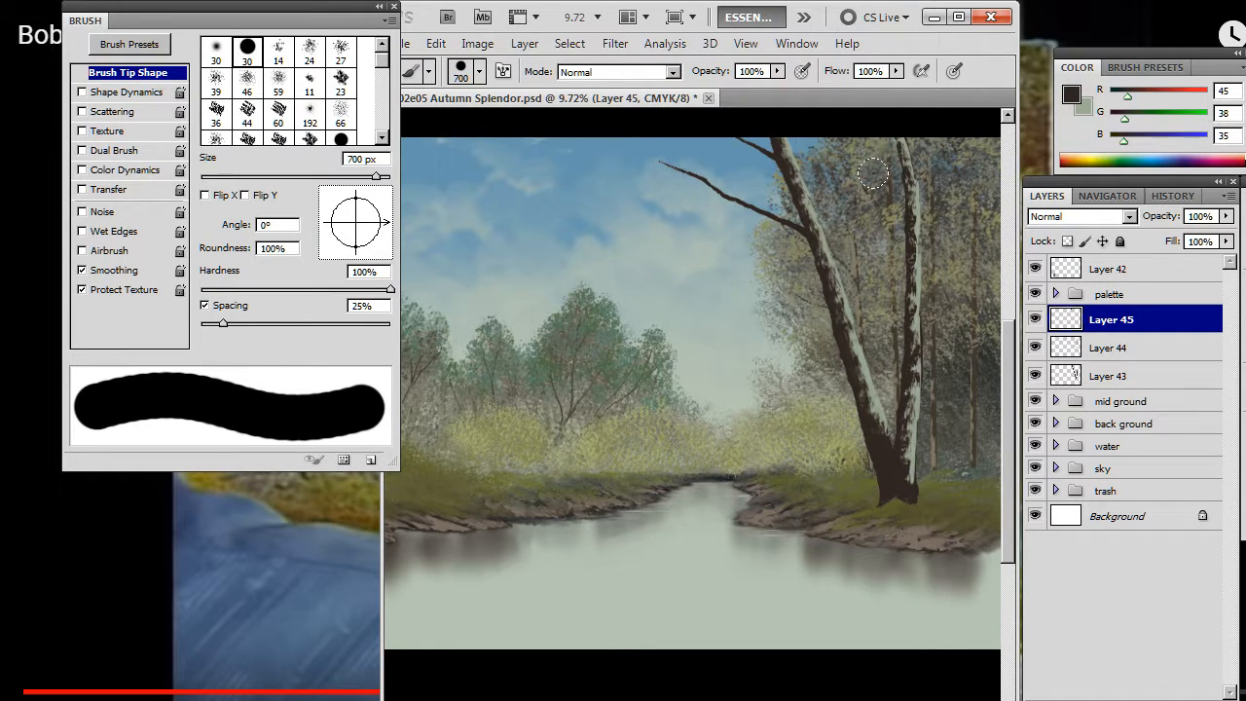
{"action": "key", "text": "bracketleft"}
{"action": "key", "text": "bracketleft"}
{"action": "key", "text": "bracketleft"}
{"action": "key", "text": "bracketleft"}
{"action": "key", "text": "bracketleft"}
{"action": "key", "text": "bracketleft"}
{"action": "key", "text": "bracketleft"}
{"action": "key", "text": "bracketleft"}
{"action": "key", "text": "bracketleft"}
{"action": "key", "text": "bracketleft"}
{"action": "key", "text": "bracketleft"}
{"action": "key", "text": "bracketleft"}
{"action": "key", "text": "bracketleft"}
{"action": "key", "text": "bracketleft"}
{"action": "key", "text": "bracketleft"}
{"action": "key", "text": "bracketleft"}
{"action": "key", "text": "bracketleft"}
{"action": "key", "text": "bracketleft"}
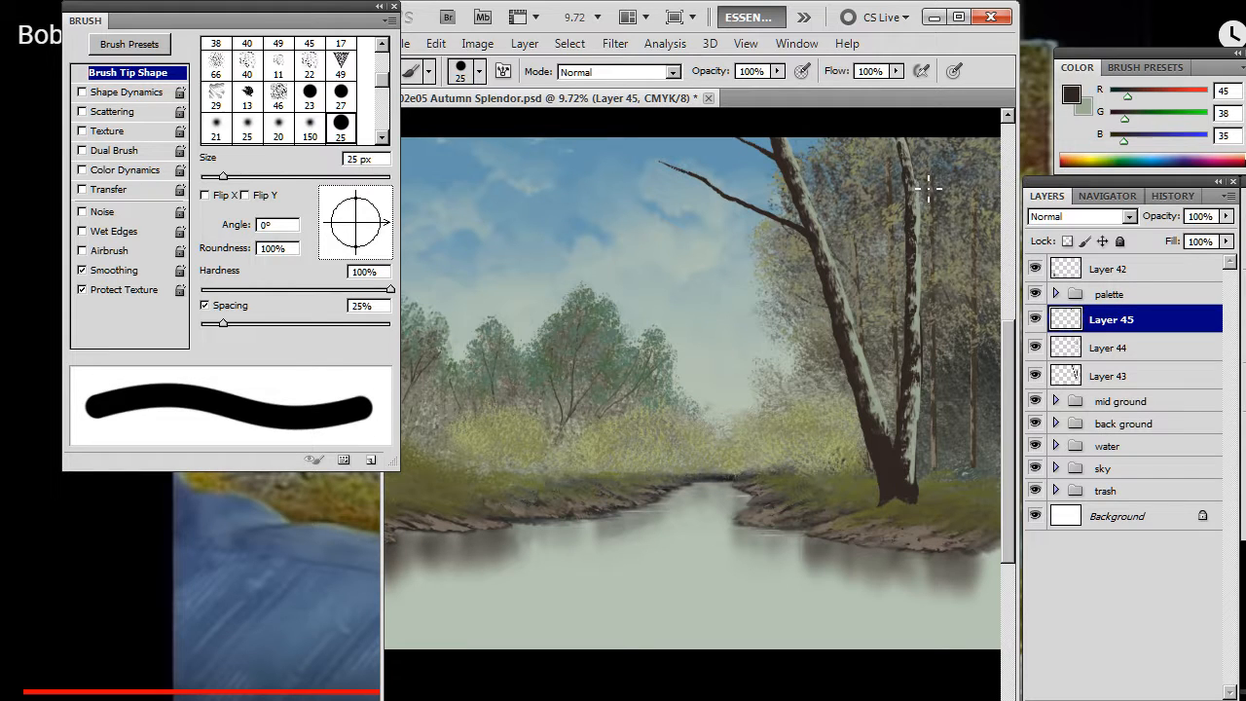
{"action": "key", "text": "bracketright"}
{"action": "key", "text": "bracketright"}
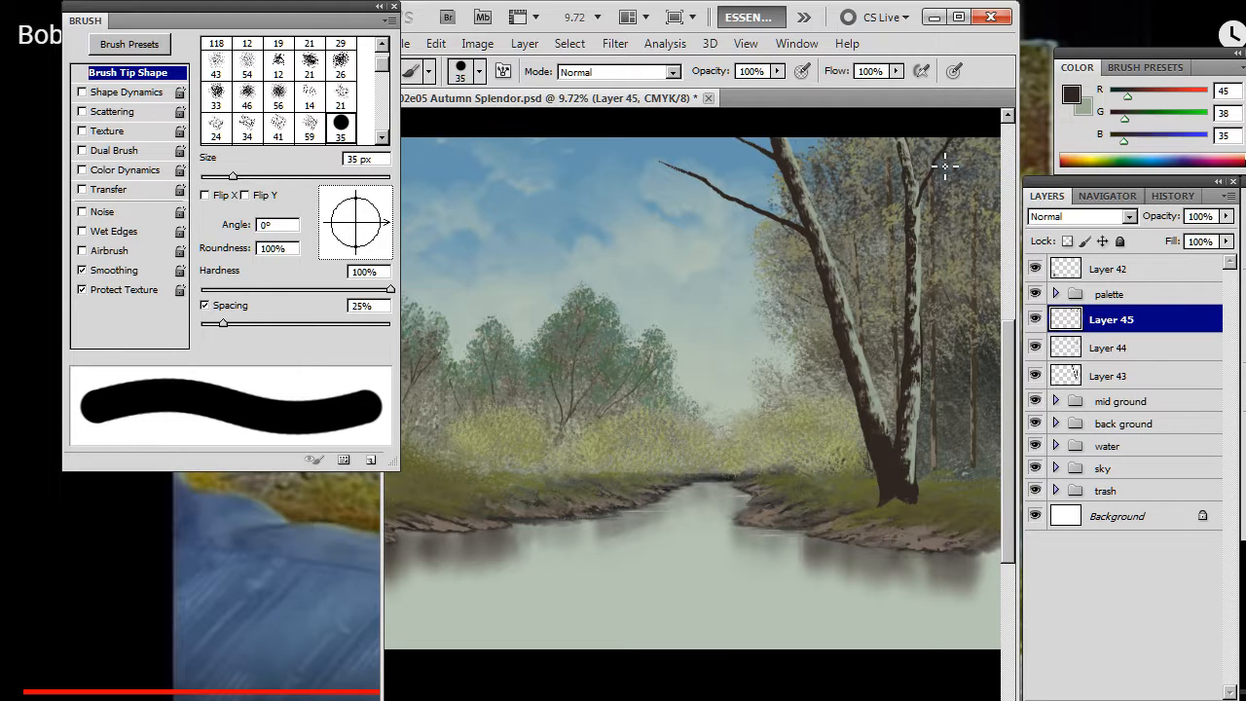
Step: Refine the right trunk's branch with the round brush at 25 px and trim it with the 100 px textured Eraser
{"action": "key", "text": "bracketleft"}
{"action": "key", "text": "bracketleft"}
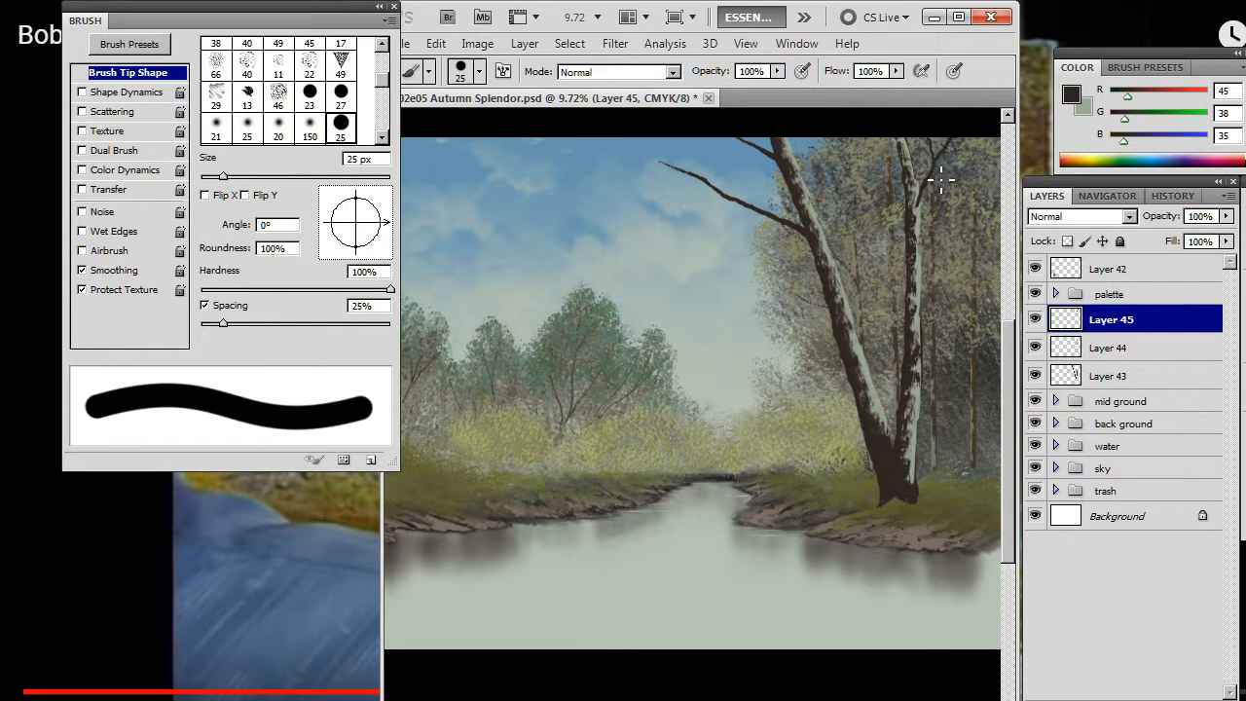
{"action": "key", "text": "e"}
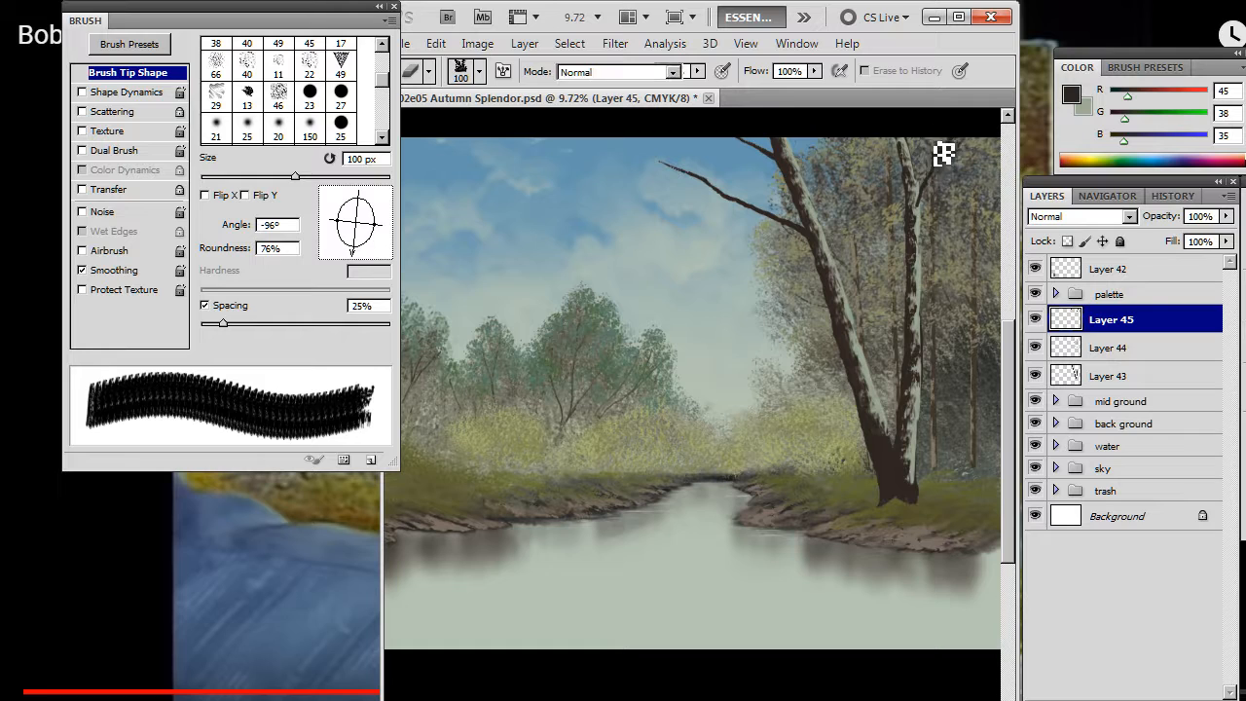
{"action": "key", "text": "b"}
{"action": "key", "text": "e"}
Step: Paint a thin twig beneath the left trunk's long branch with a 20 px brush and trim it with the Eraser
{"action": "key", "text": "b"}
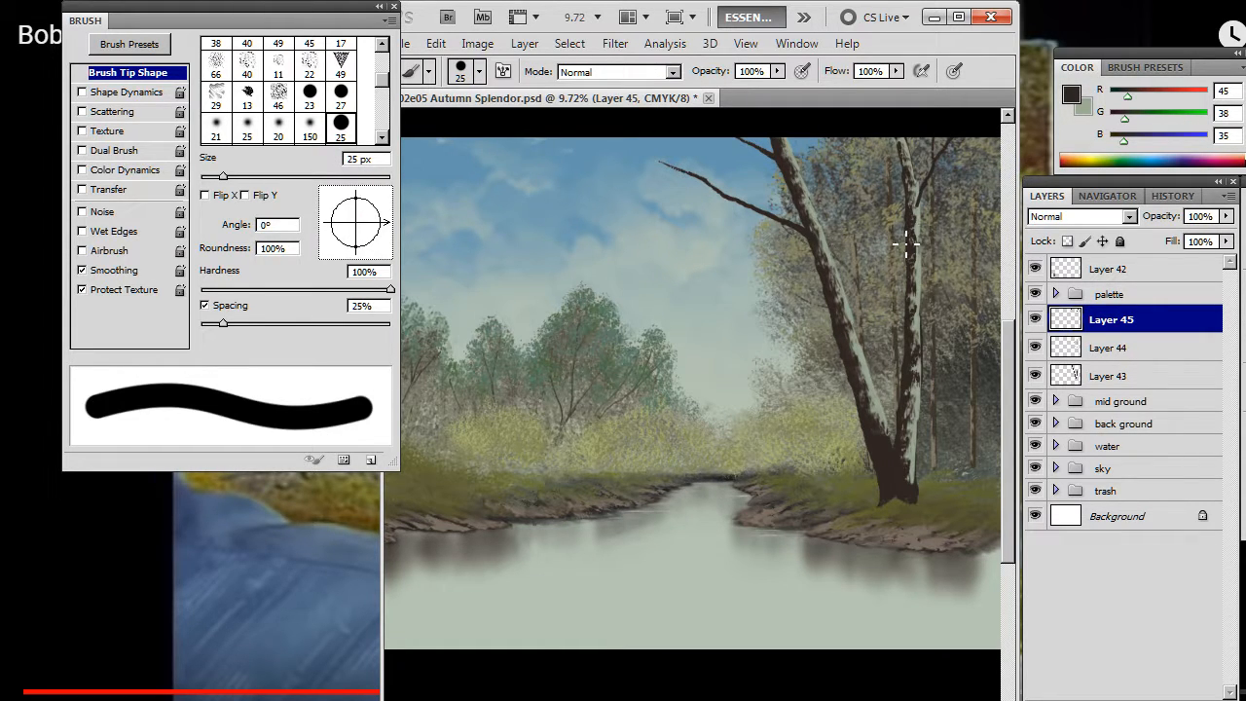
{"action": "key", "text": "bracketleft"}
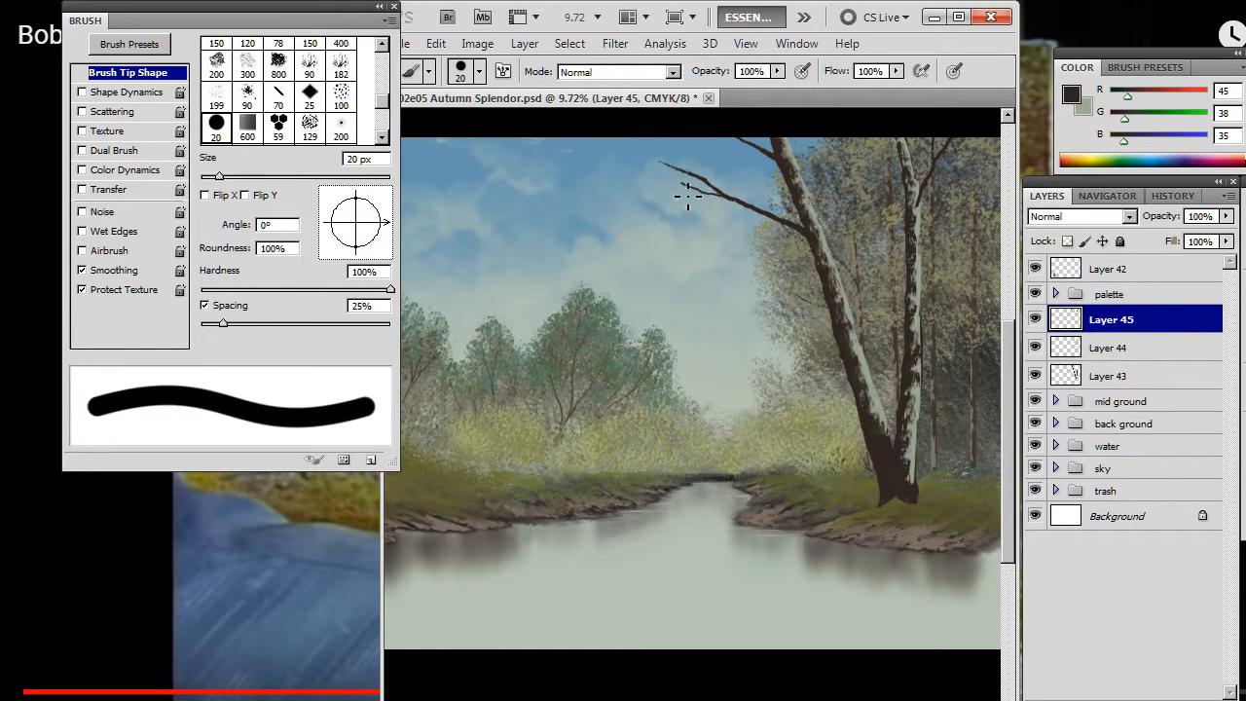
{"action": "key", "text": "e"}
{"action": "key", "text": "b"}
{"action": "key", "text": "e"}
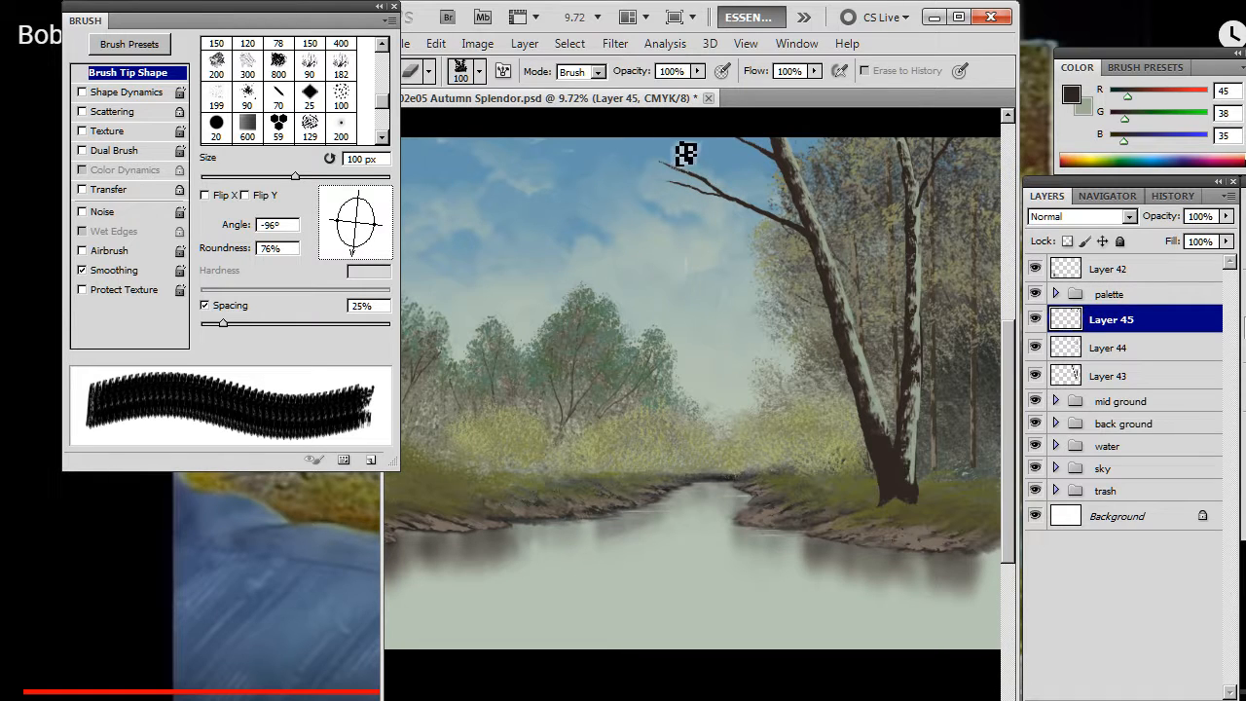
Step: Lengthen the long branch's tip and add a fine offshoot with a 15 px brush, tapering them with the Eraser
{"action": "key", "text": "b"}
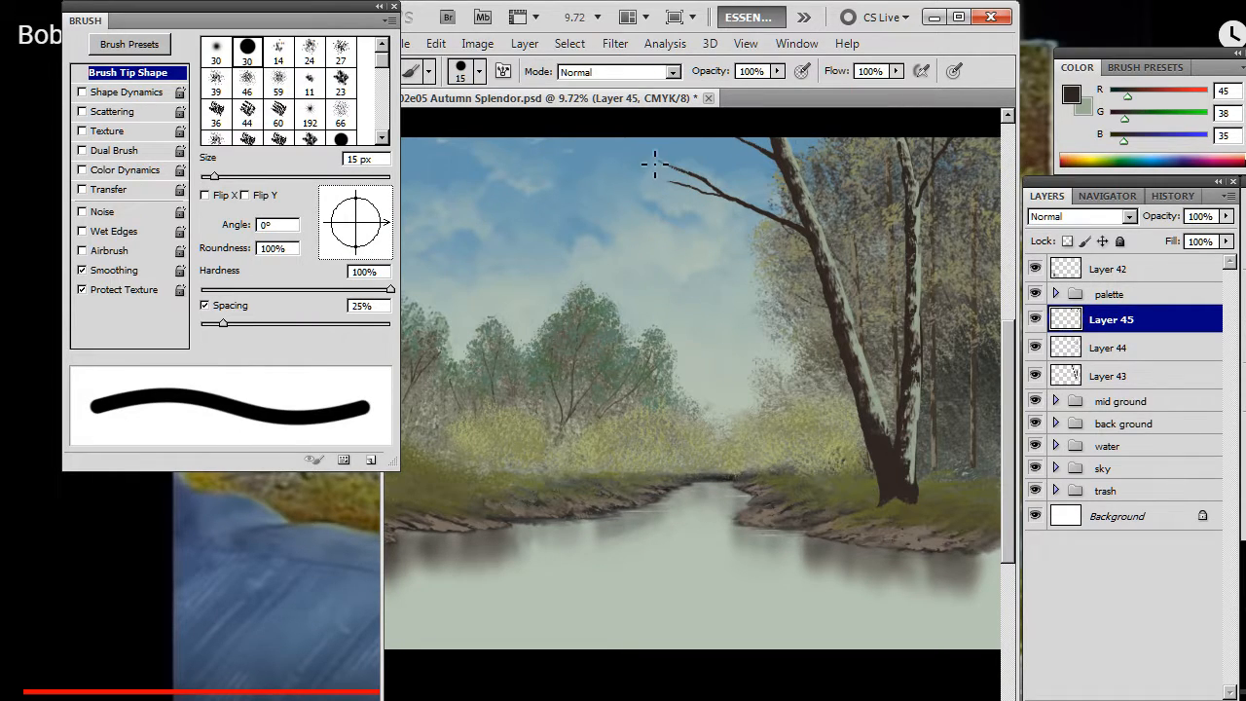
{"action": "key", "text": "e"}
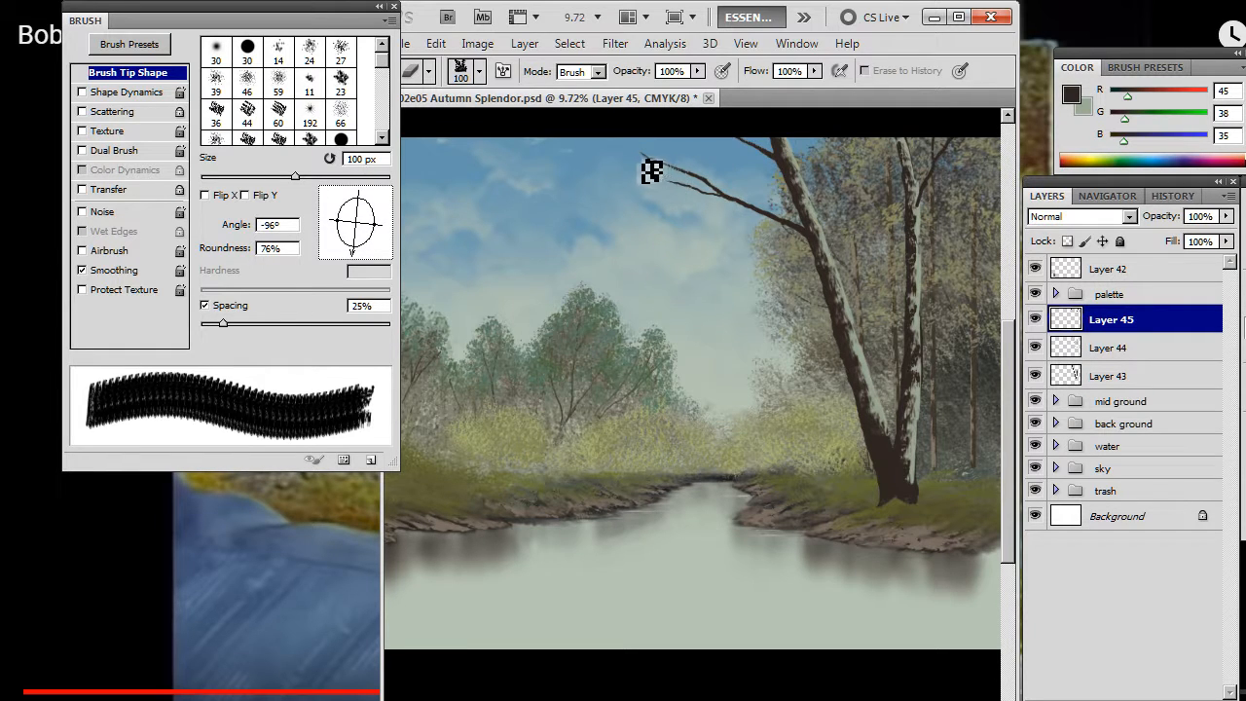
{"action": "key", "text": "b"}
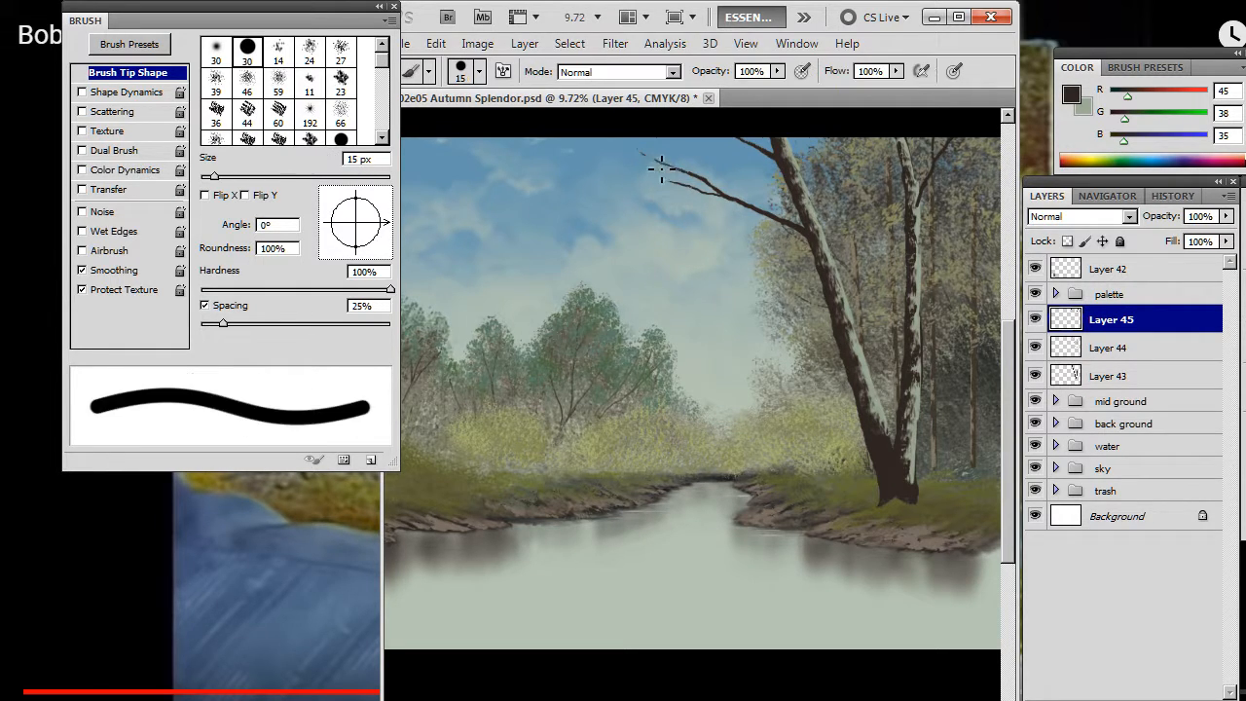
{"action": "key", "text": "e"}
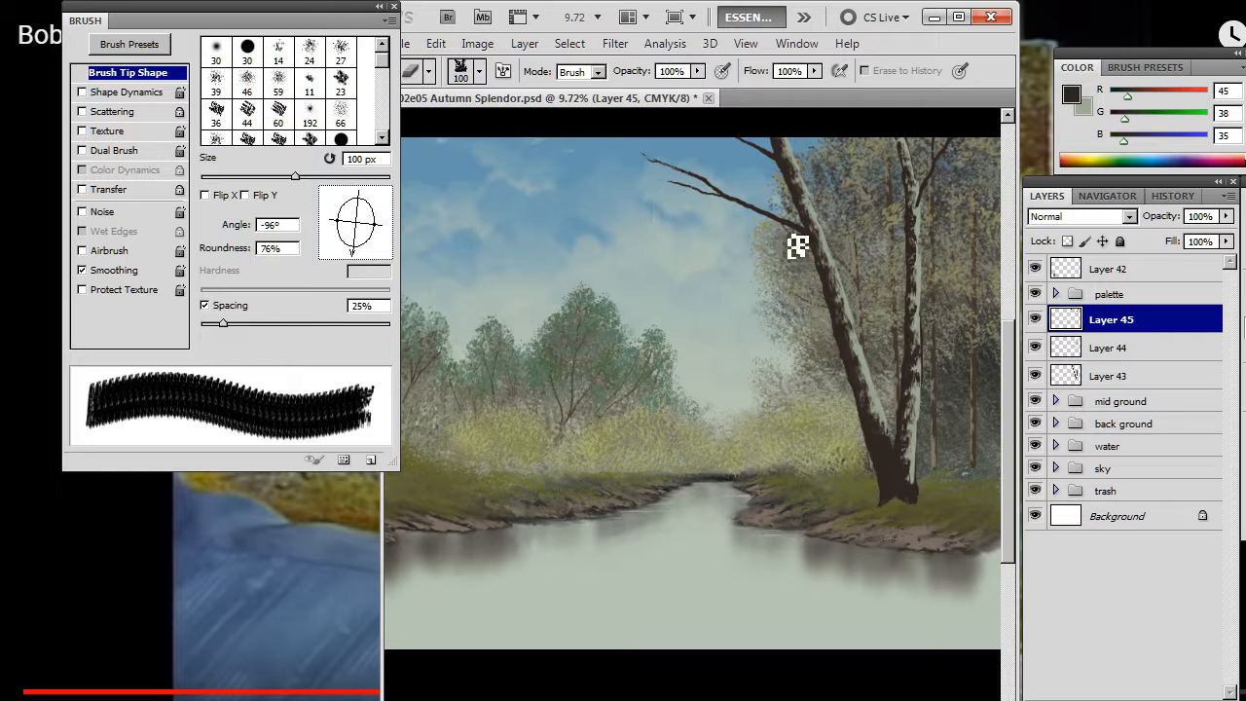
Step: Rework the short branch at the left trunk's top with a 15 to 20 px brush, thinning it with the 100 px Eraser
{"action": "key", "text": "b"}
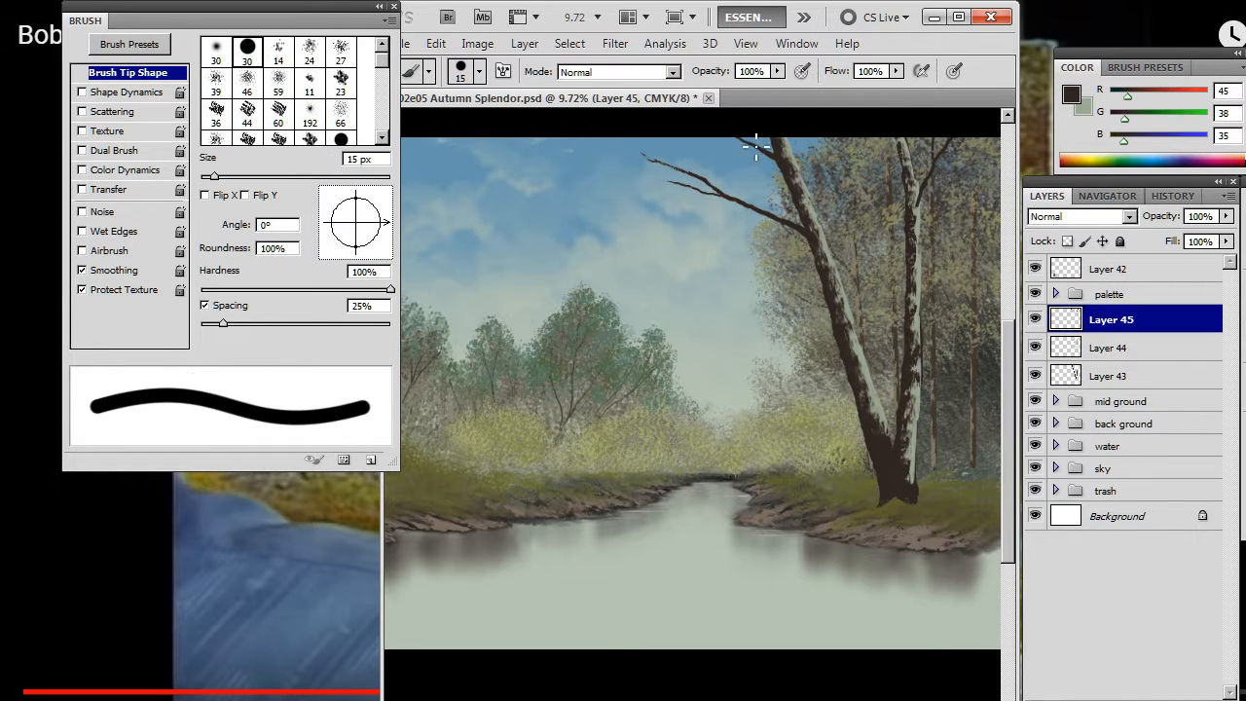
{"action": "key", "text": "bracketright"}
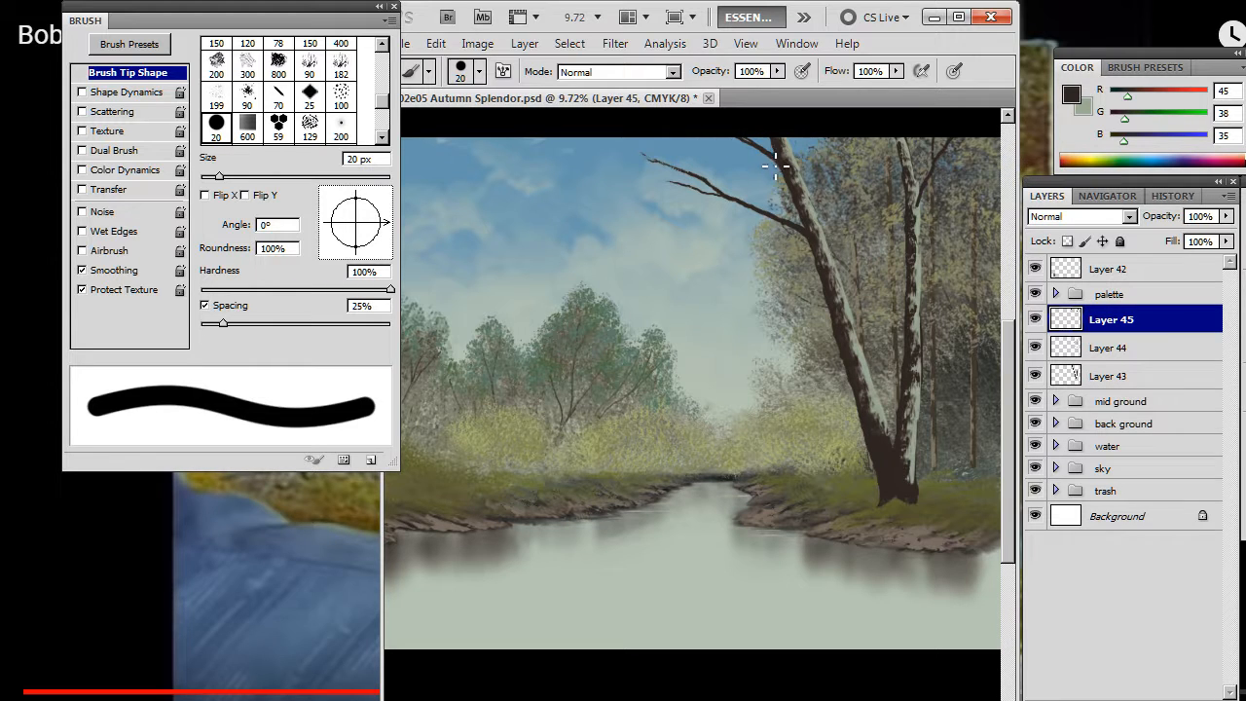
{"action": "key", "text": "e"}
{"action": "left_click_drag", "start_coordinate": [739, 142], "coordinate": [763, 153]}
{"action": "key", "text": "b"}
{"action": "key", "text": "e"}
{"action": "key", "text": "b"}
{"action": "key", "text": "e"}
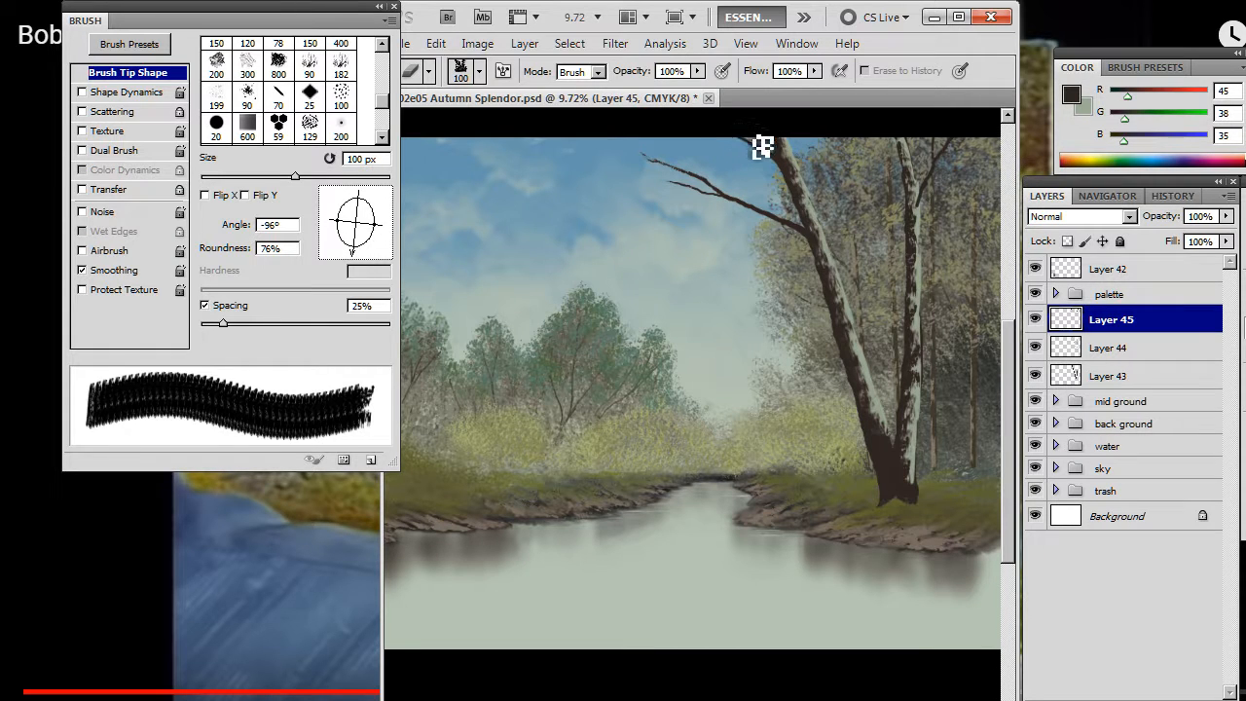
{"action": "key", "text": "b"}
{"action": "key", "text": "e"}
Step: Touch up the branch fork on the right trunk, alternating a 25 px round brush and the 100 px textured Eraser
{"action": "key", "text": "b"}
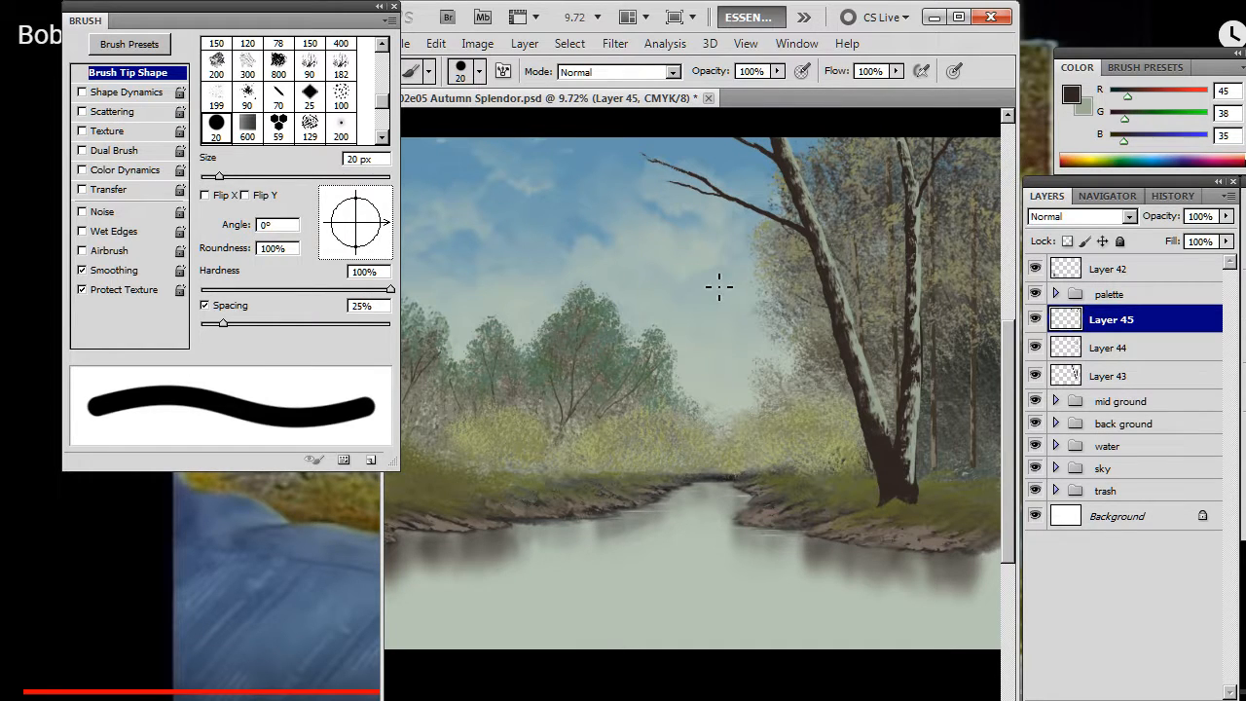
{"action": "key", "text": "bracketright"}
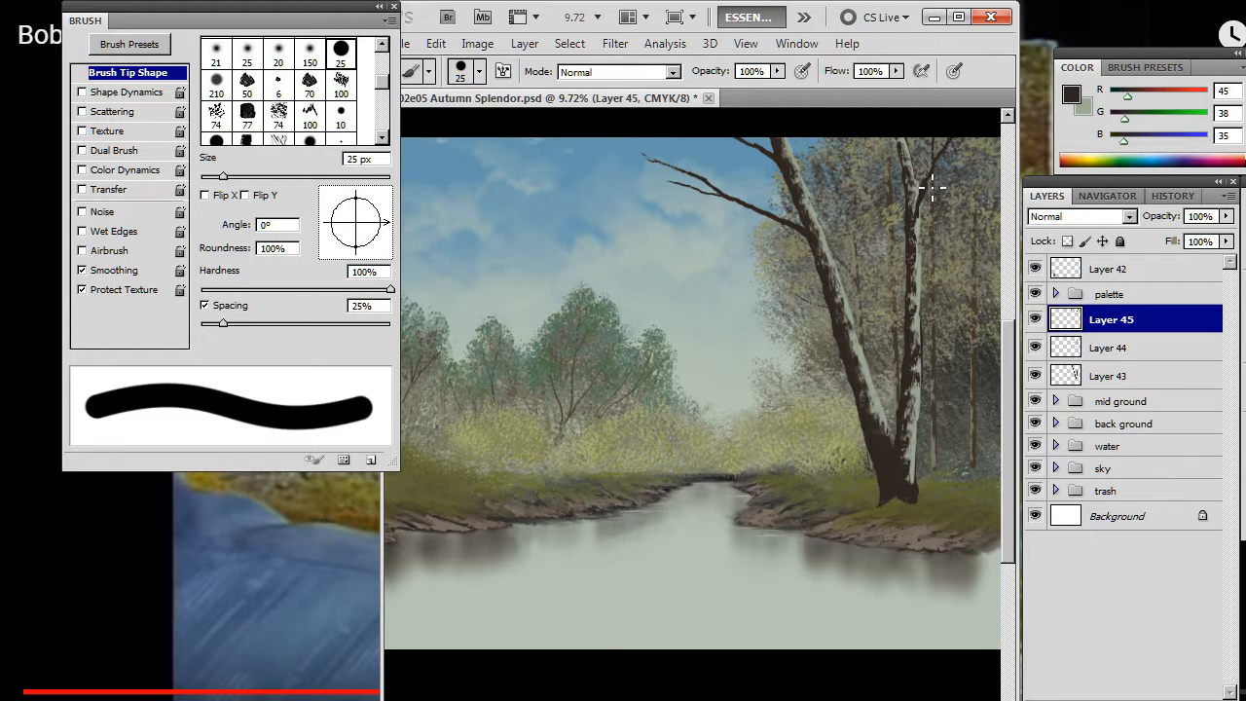
{"action": "key", "text": "e"}
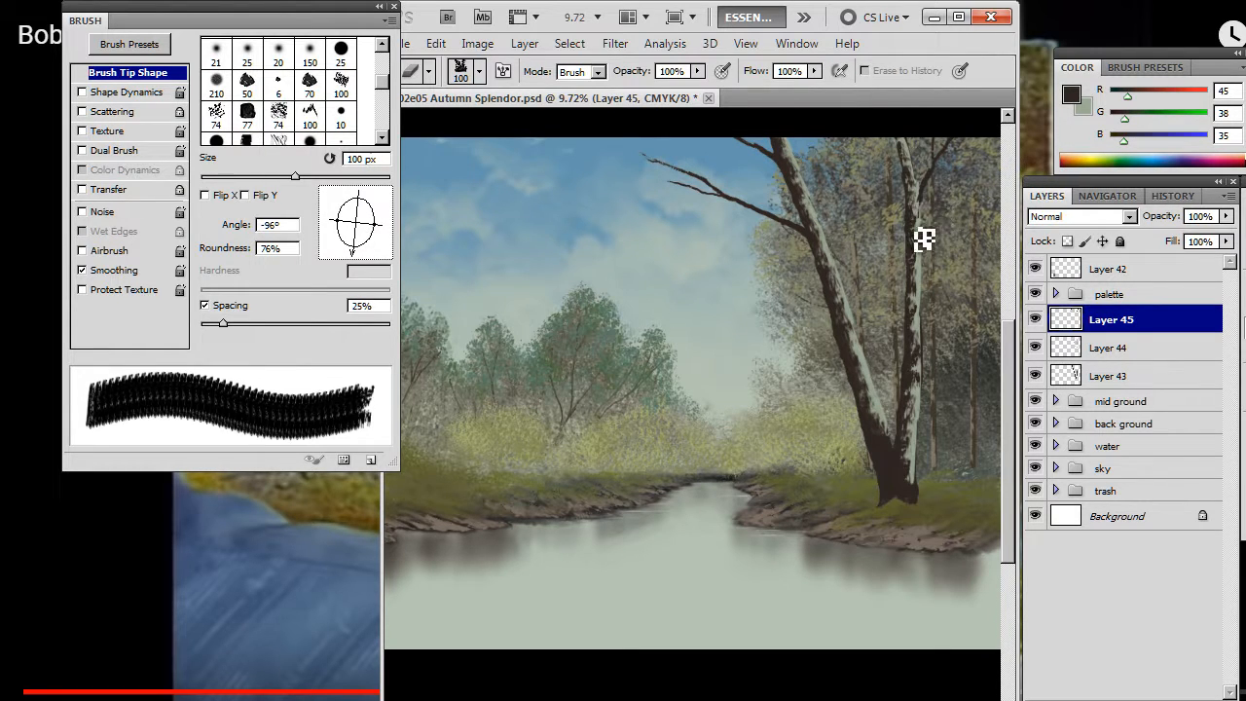
{"action": "key", "text": "b"}
{"action": "key", "text": "e"}
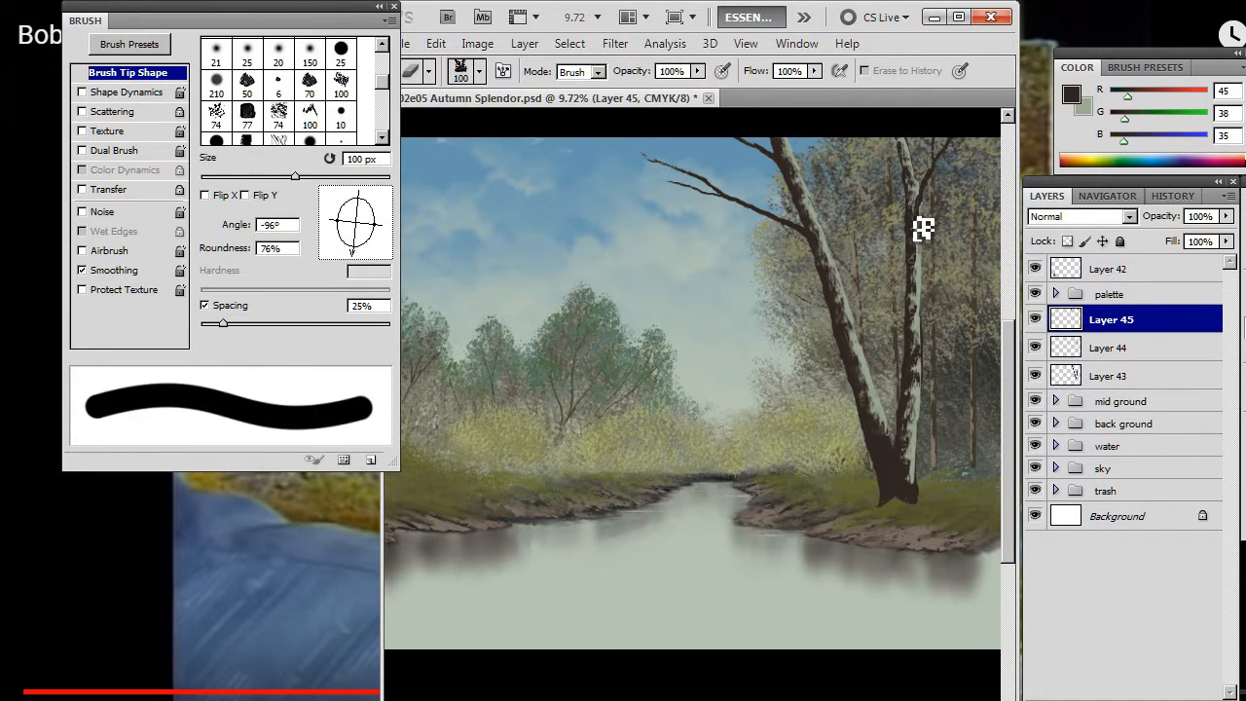
Step: Paint a thin branch rising to the left from the right trunk's fork with a 25 px brush and thin it with the 100 px Eraser
{"action": "mouse_move", "coordinate": [923, 228]}
{"action": "left_mouse_down"}
{"action": "mouse_move", "coordinate": [923, 212]}
{"action": "mouse_move", "coordinate": [926, 236]}
{"action": "left_mouse_up"}
{"action": "key", "text": "b"}
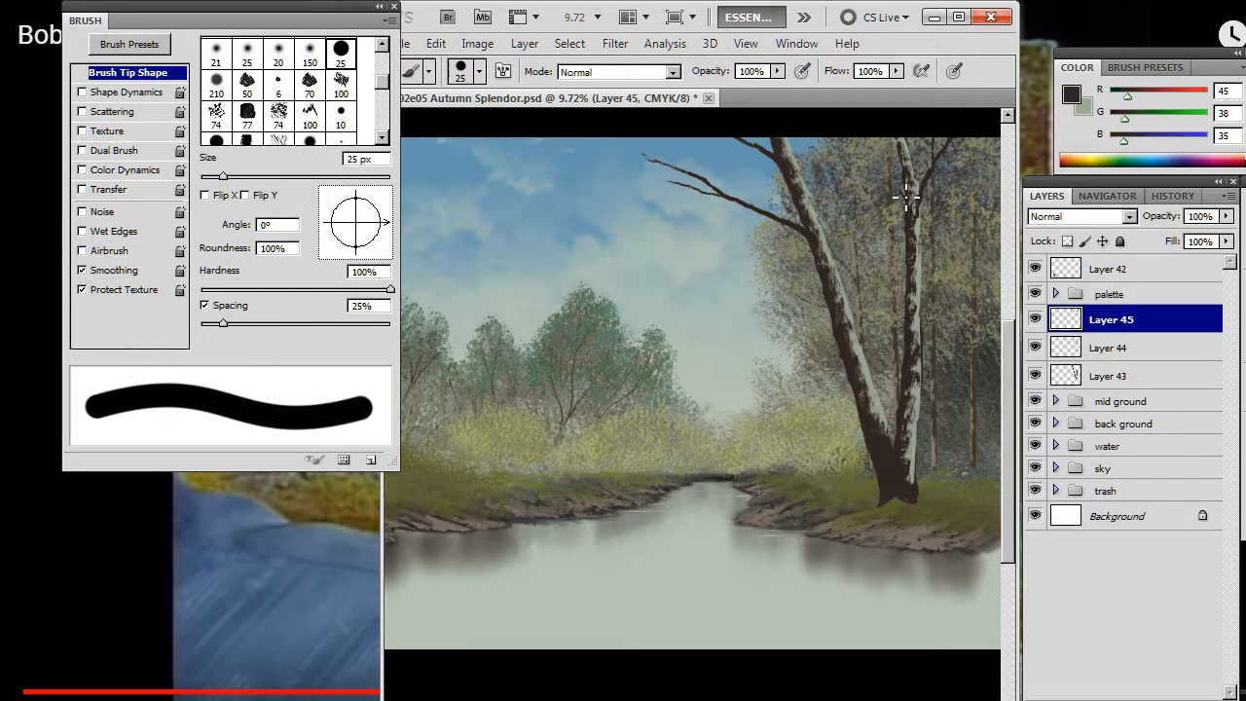
{"action": "key", "text": "e"}
{"action": "key", "text": "b"}
{"action": "key", "text": "e"}
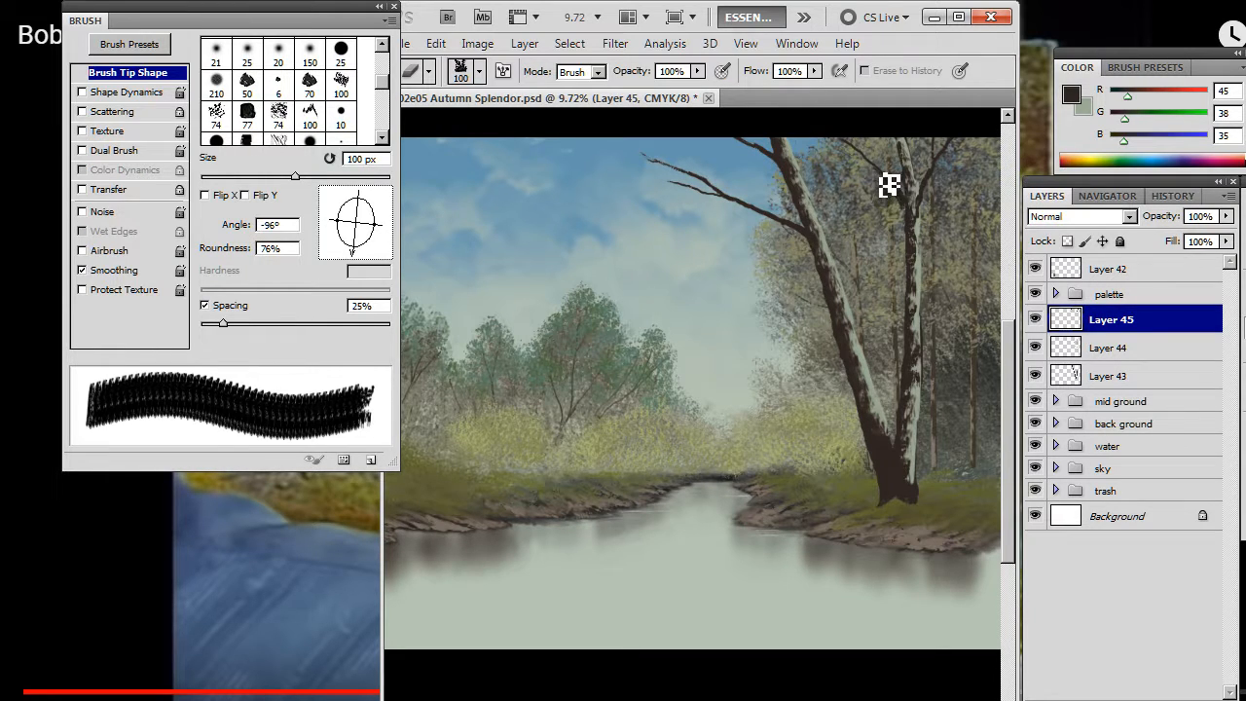
Step: Paint a curved branch from the left trunk's inner side up toward the right trunk, varying the round brush between 25 and 40 px
{"action": "key", "text": "b"}
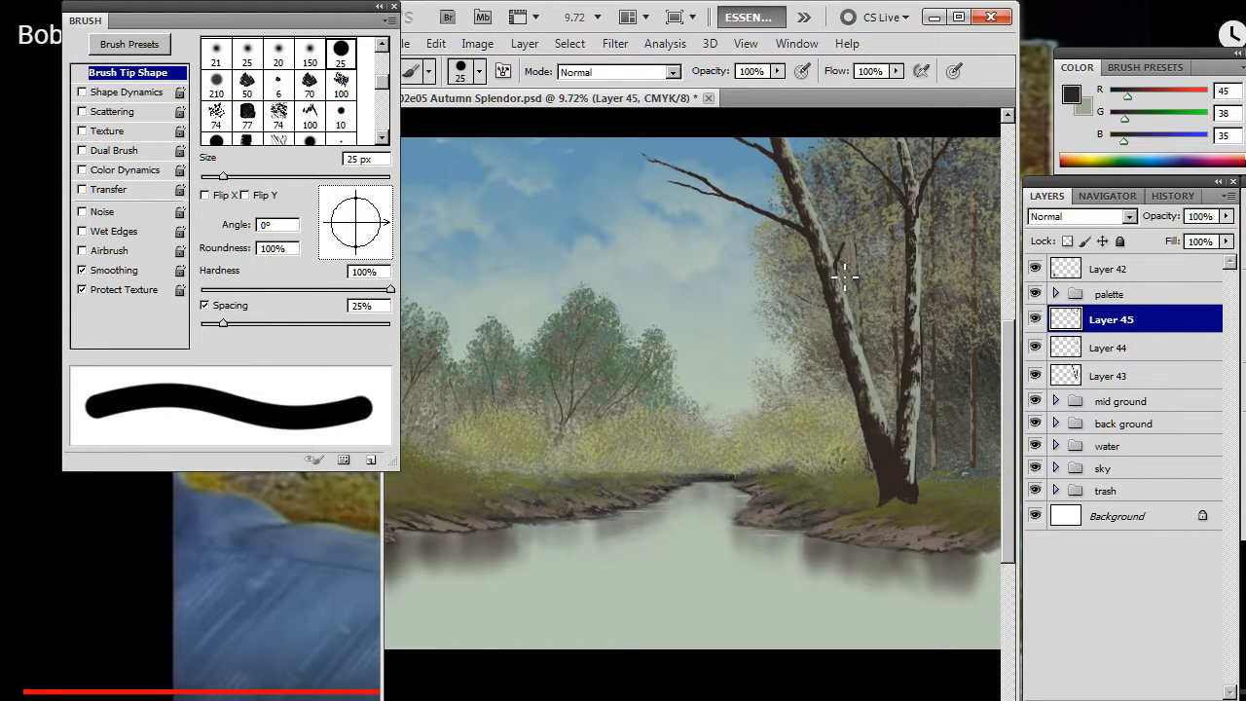
{"action": "key", "text": "bracketright"}
{"action": "key", "text": "bracketright"}
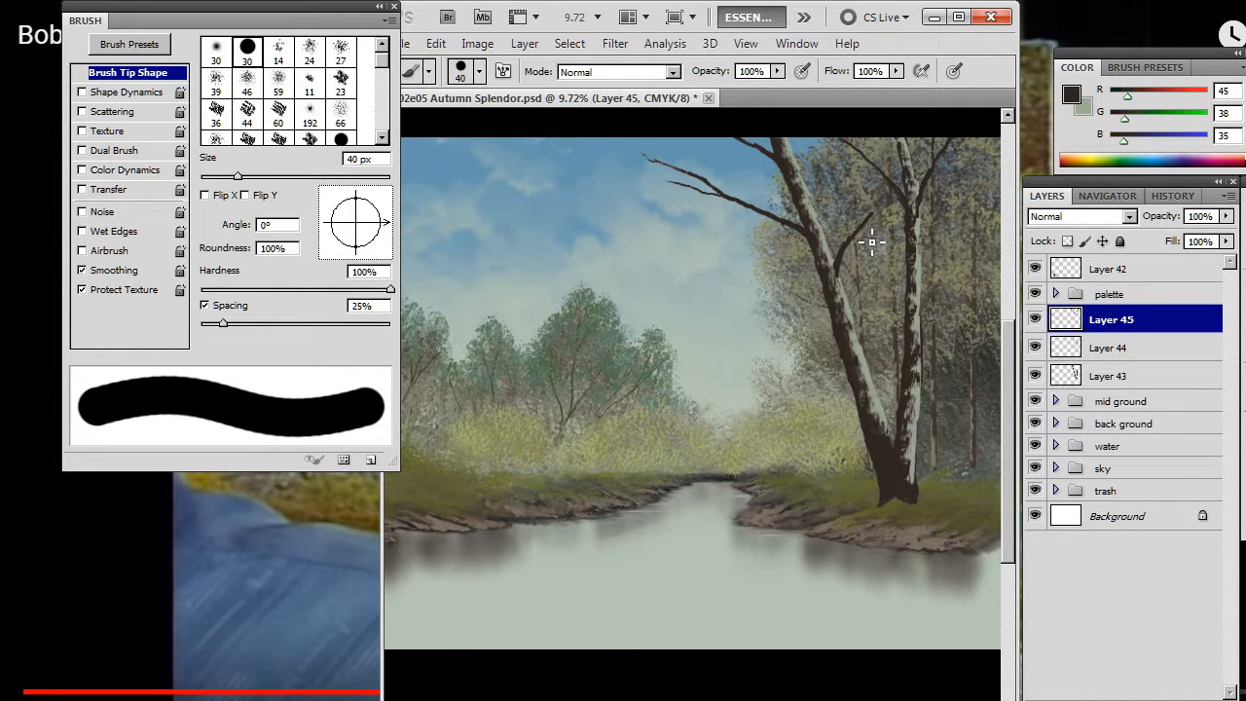
{"action": "key", "text": "bracketleft"}
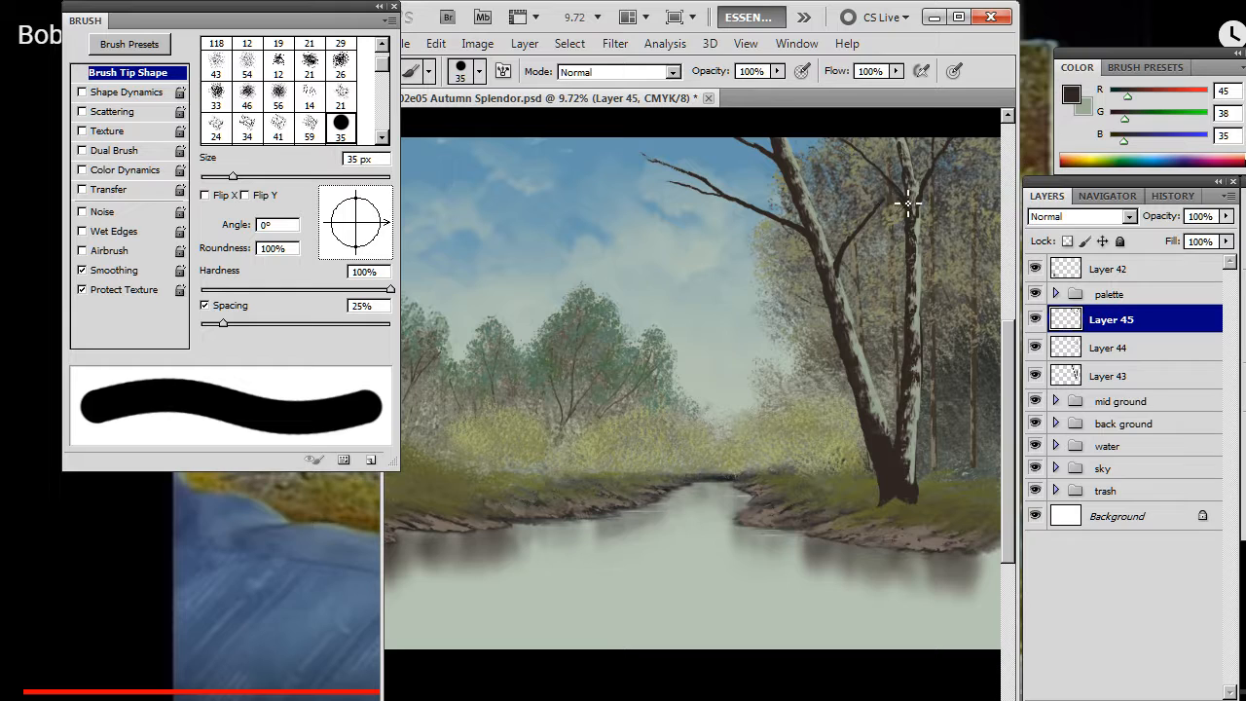
{"action": "key", "text": "bracketleft"}
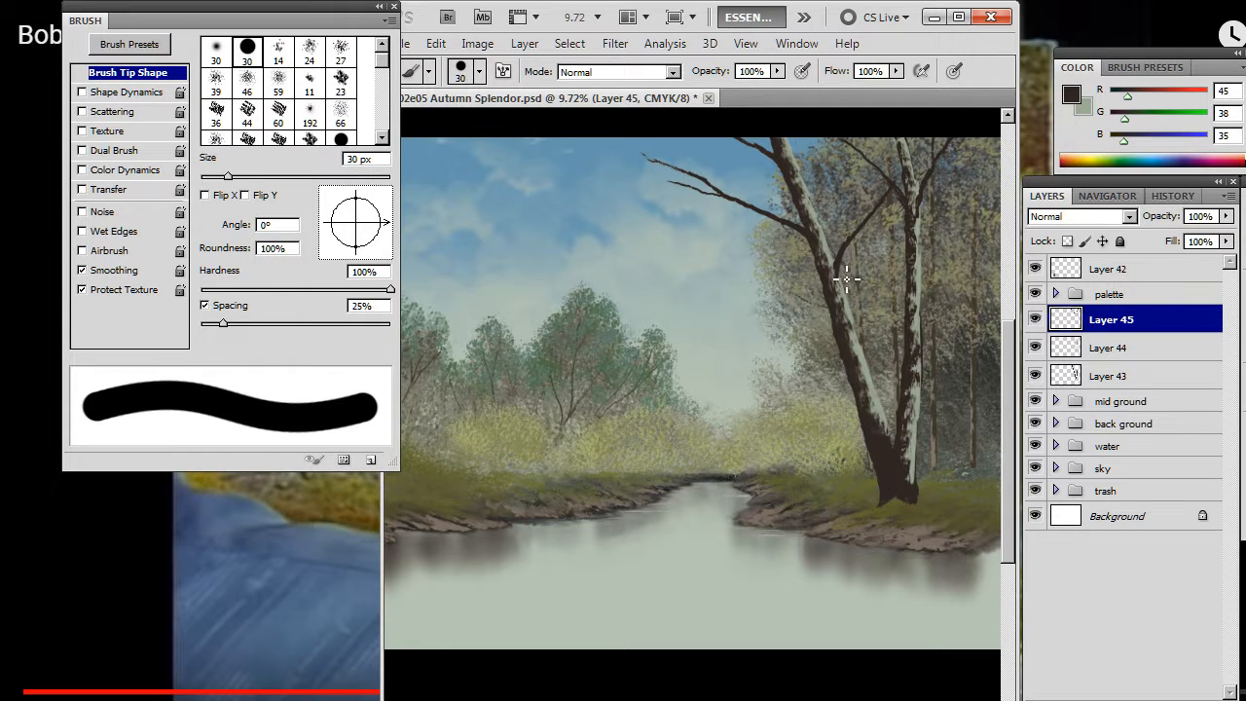
{"action": "key", "text": "r"}
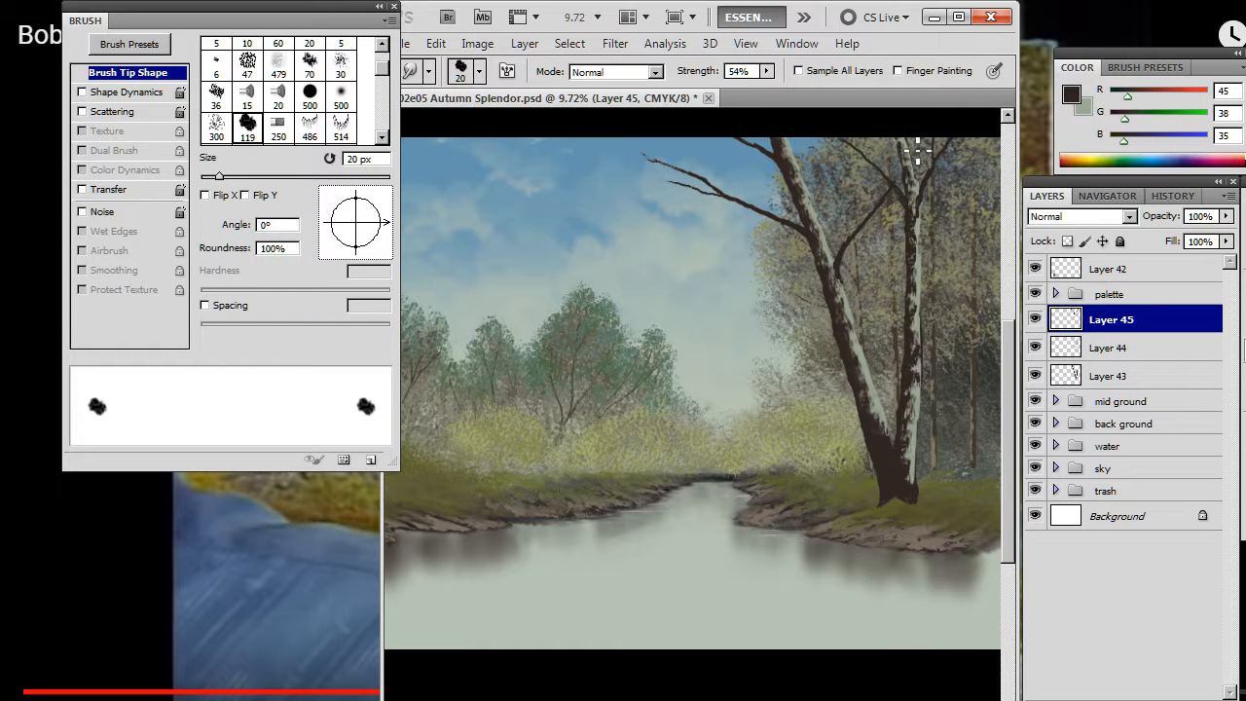
{"action": "key", "text": "b"}
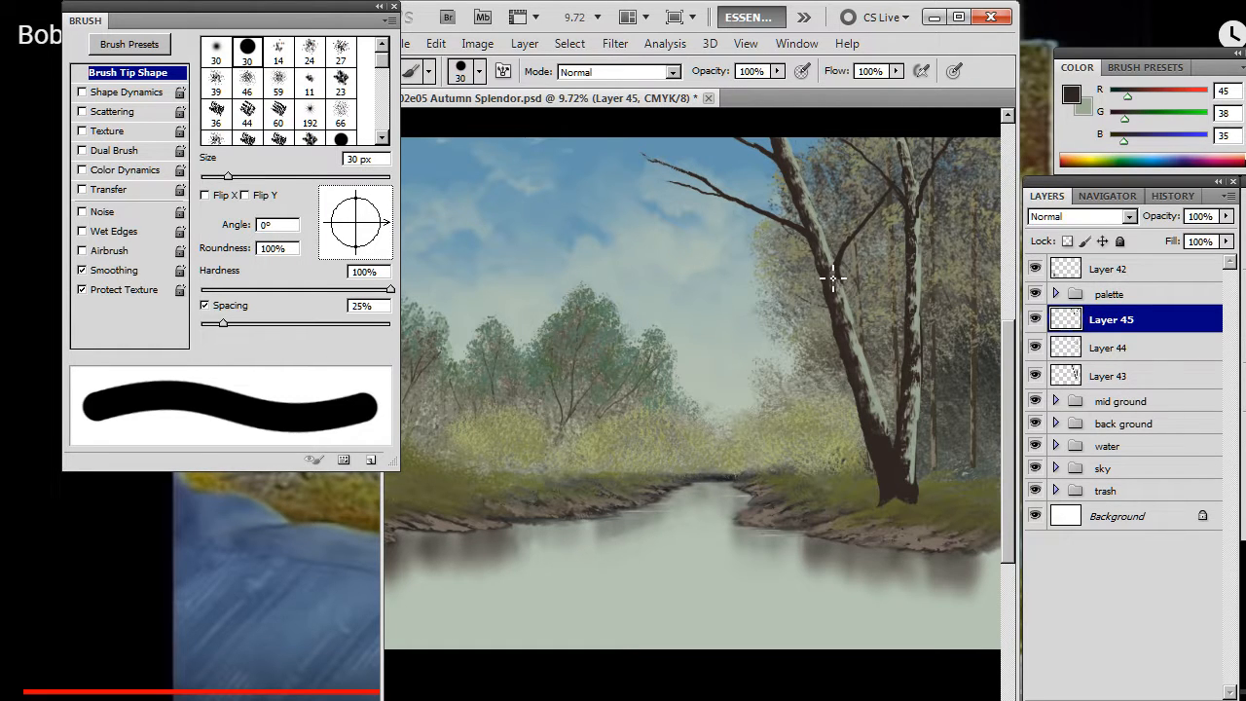
Step: Paint a drooping branch from the middle of the left trunk's outer side with a 40 px brush and taper it with the 100 px Eraser
{"action": "key", "text": "bracketright"}
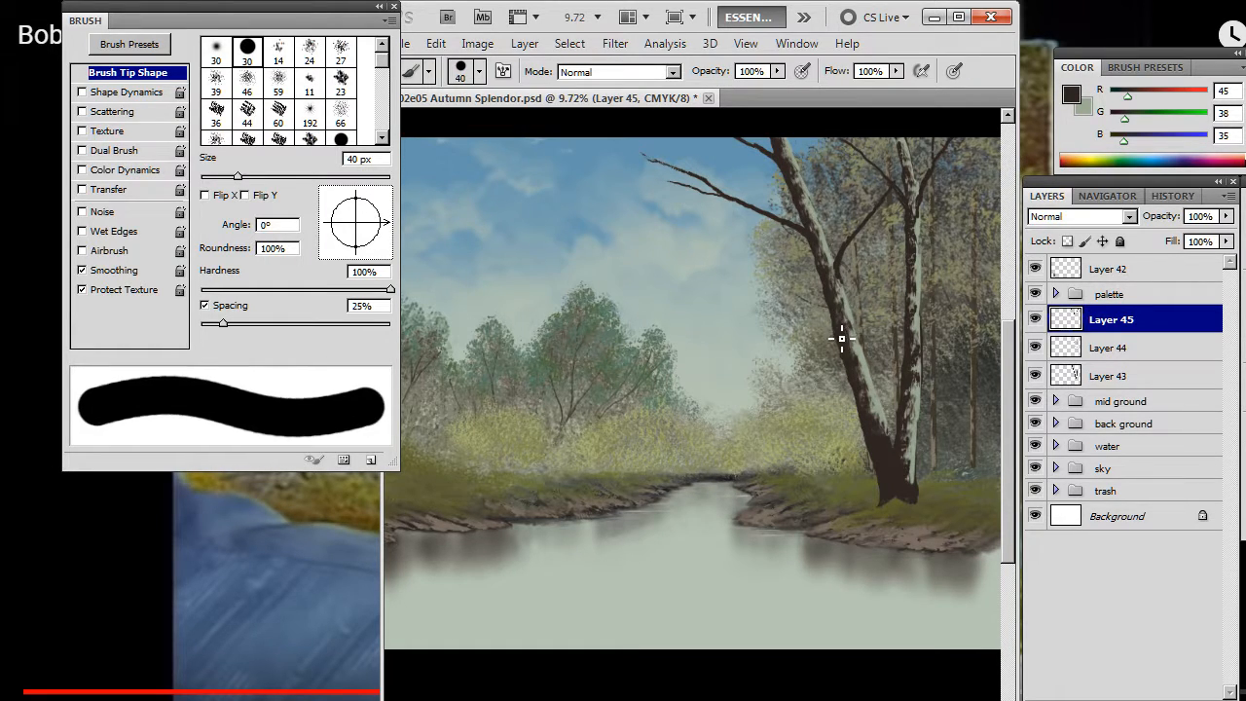
{"action": "left_click_drag", "start_coordinate": [806, 331], "coordinate": [758, 350]}
{"action": "key", "text": "e"}
{"action": "mouse_move", "coordinate": [846, 348]}
{"action": "left_mouse_down"}
{"action": "mouse_move", "coordinate": [804, 351]}
{"action": "mouse_move", "coordinate": [823, 338]}
{"action": "left_mouse_up"}
{"action": "key", "text": "b"}
{"action": "key", "text": "e"}
{"action": "mouse_move", "coordinate": [746, 334]}
{"action": "left_mouse_down"}
{"action": "mouse_move", "coordinate": [734, 356]}
{"action": "mouse_move", "coordinate": [782, 331]}
{"action": "left_mouse_up"}
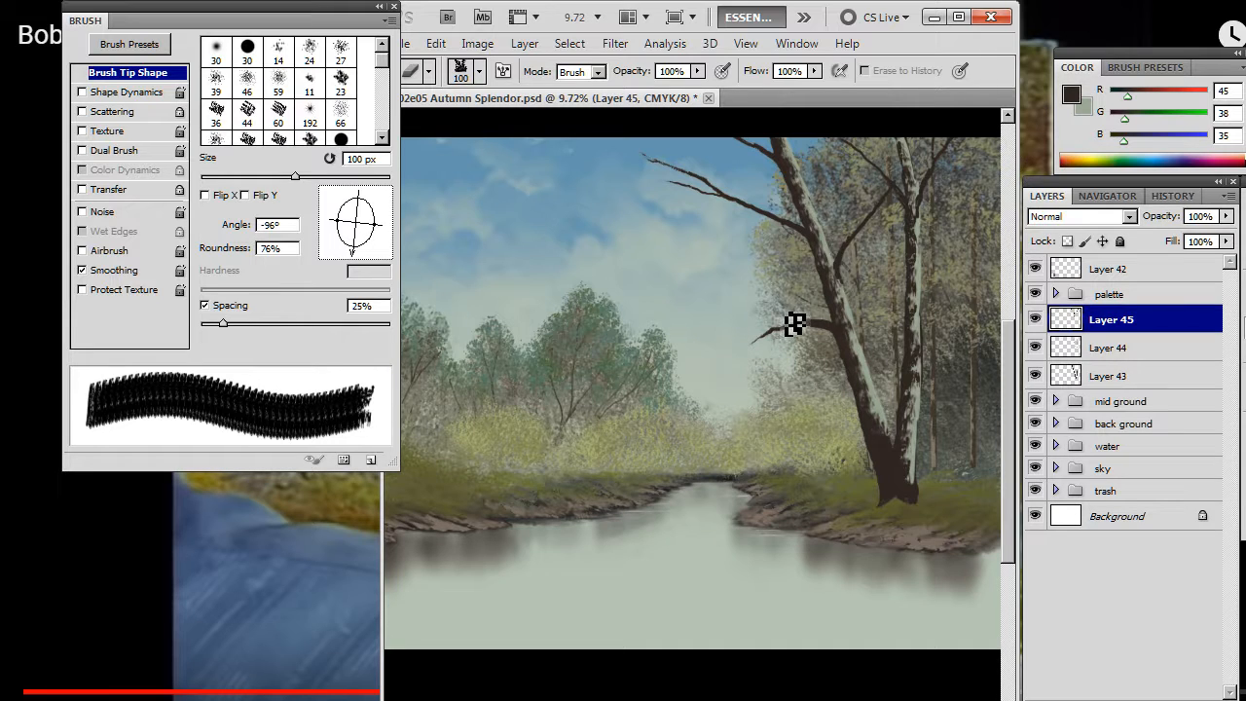
{"action": "key", "text": "b"}
{"action": "key", "text": "e"}
Step: Switch to the Bob Ross reference video and examine the birch branches in a frame where his hand is out of the way
{"action": "key", "text": "alt+Tab"}
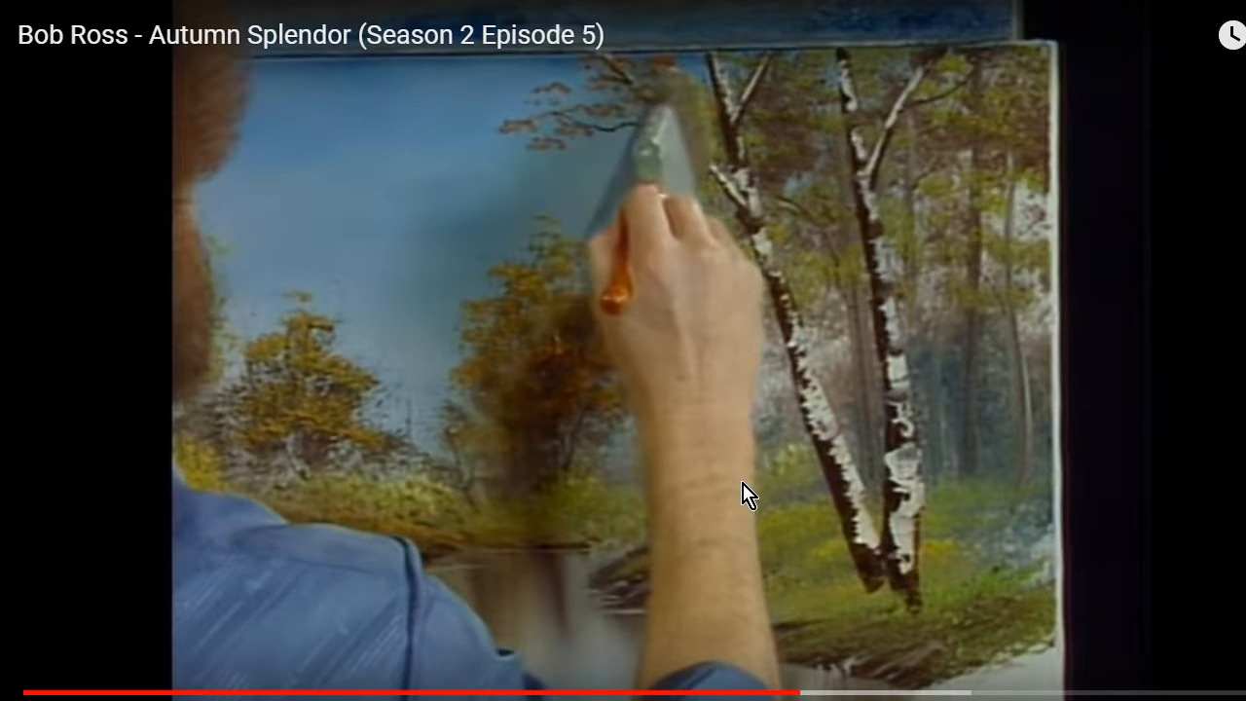
{"action": "left_click", "coordinate": [717, 451]}
{"action": "left_click", "coordinate": [686, 445]}
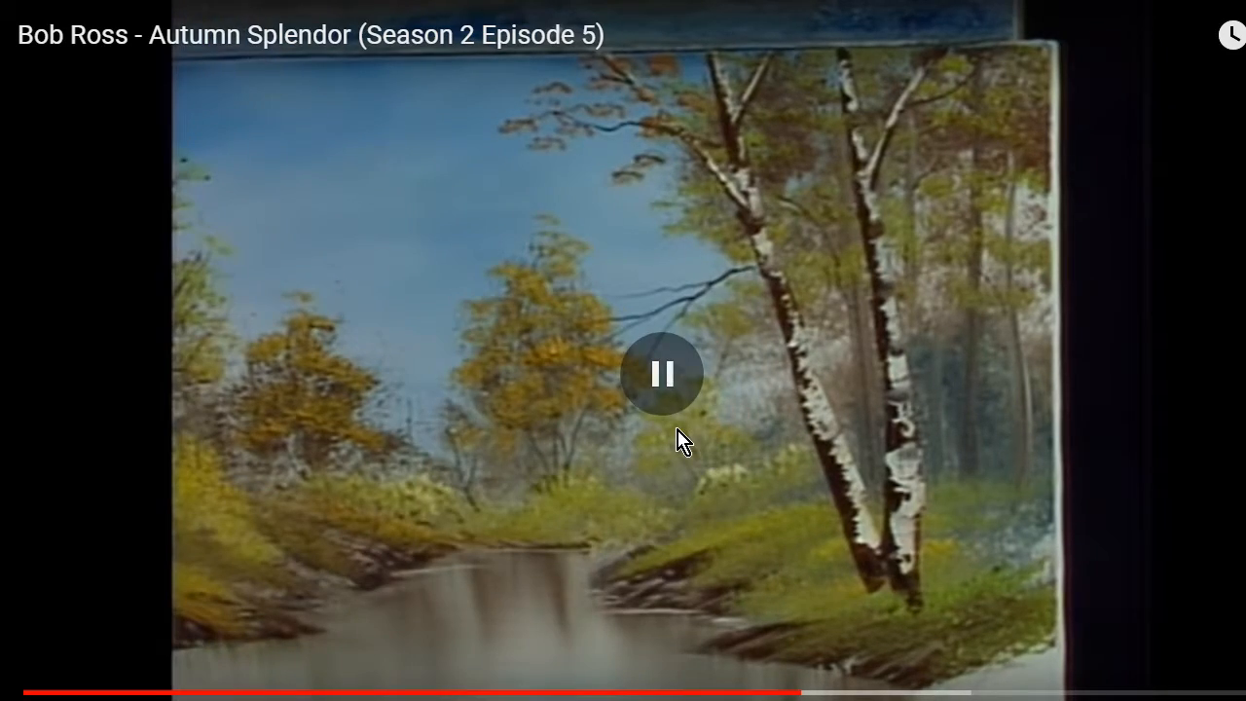
{"action": "key", "text": "alt+Tab"}
{"action": "key", "text": "alt+Tab"}
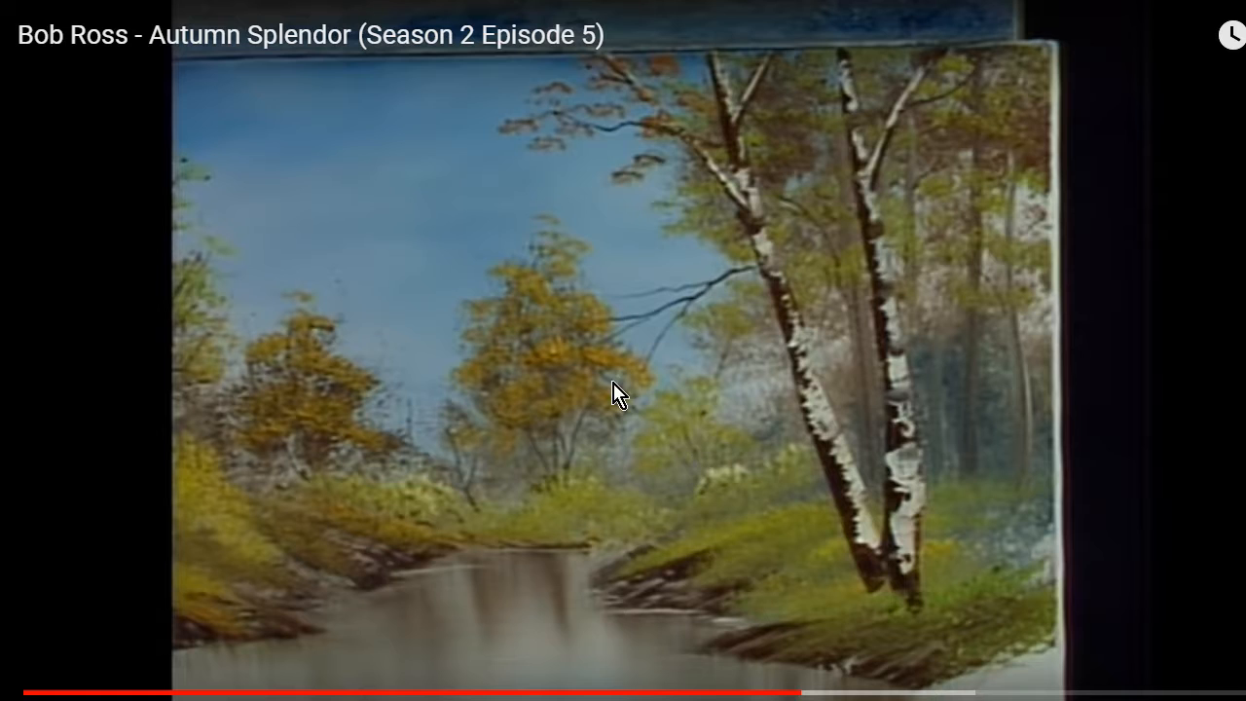
{"action": "key", "text": "alt+Tab"}
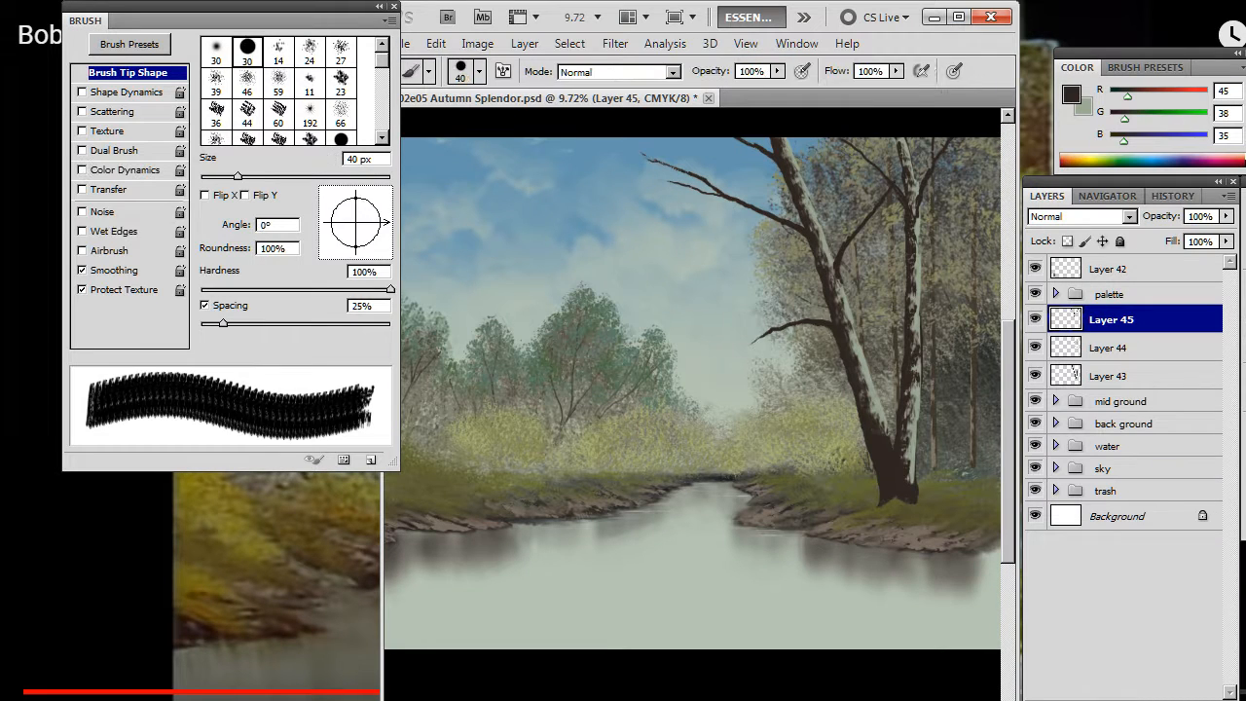
Step: Extend the left trunk's lower outer branch toward the distant trees with a 30 px brush and thin its tip with the Eraser
{"action": "key", "text": "bracketleft"}
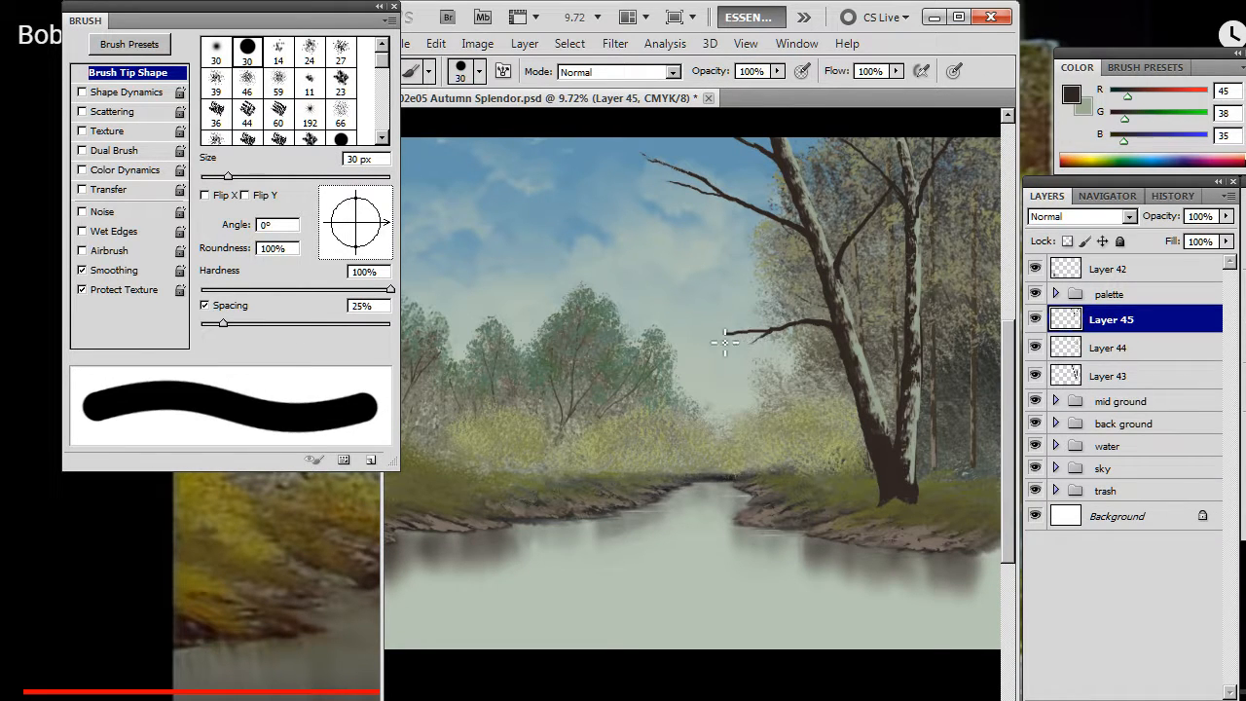
{"action": "key", "text": "e"}
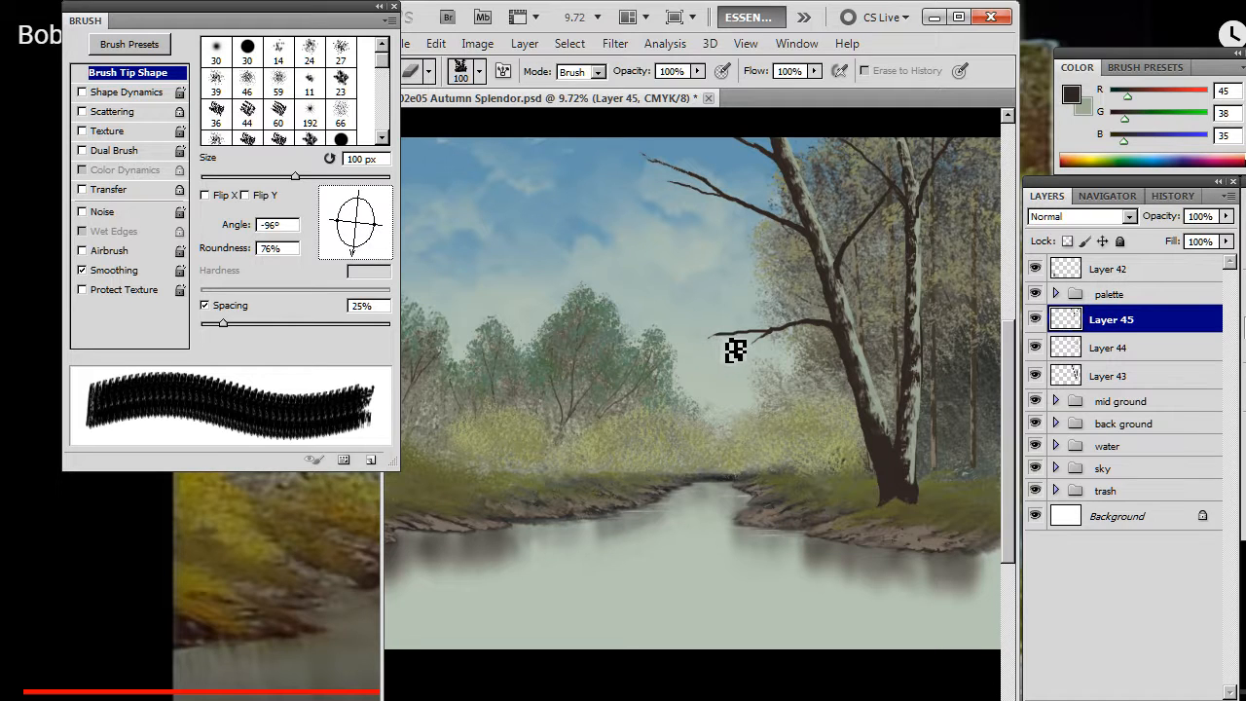
{"action": "key", "text": "b"}
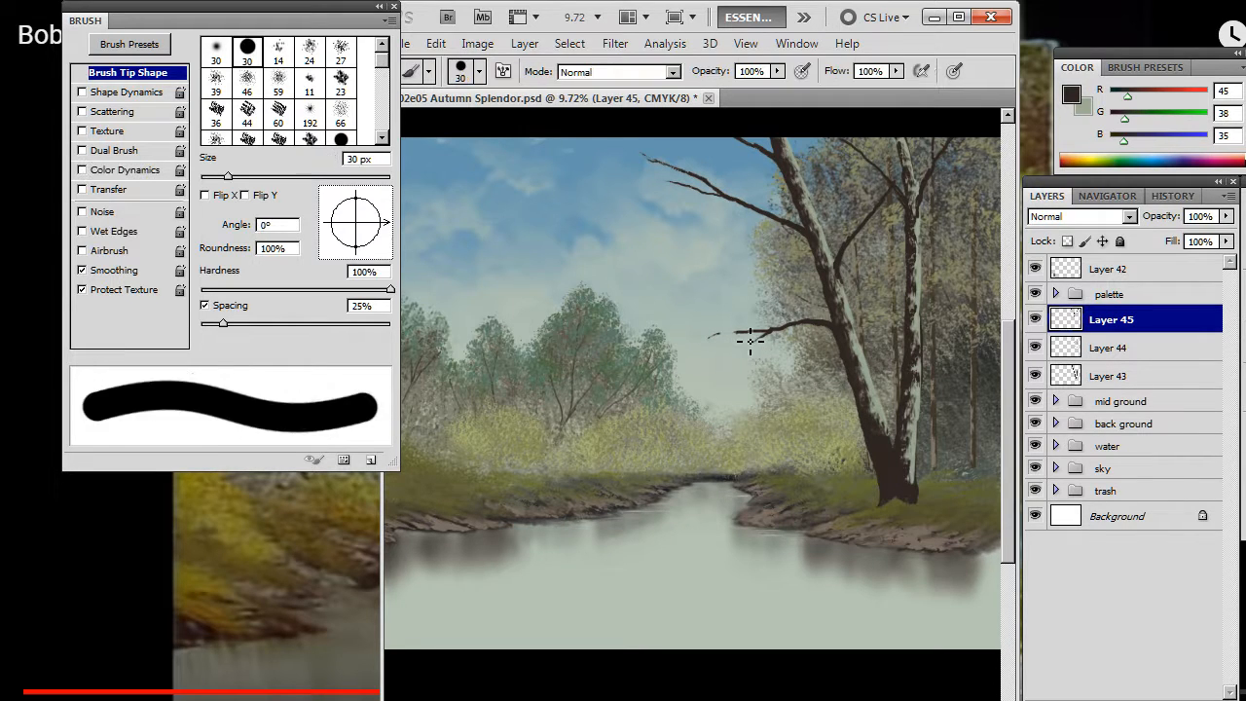
{"action": "key", "text": "e"}
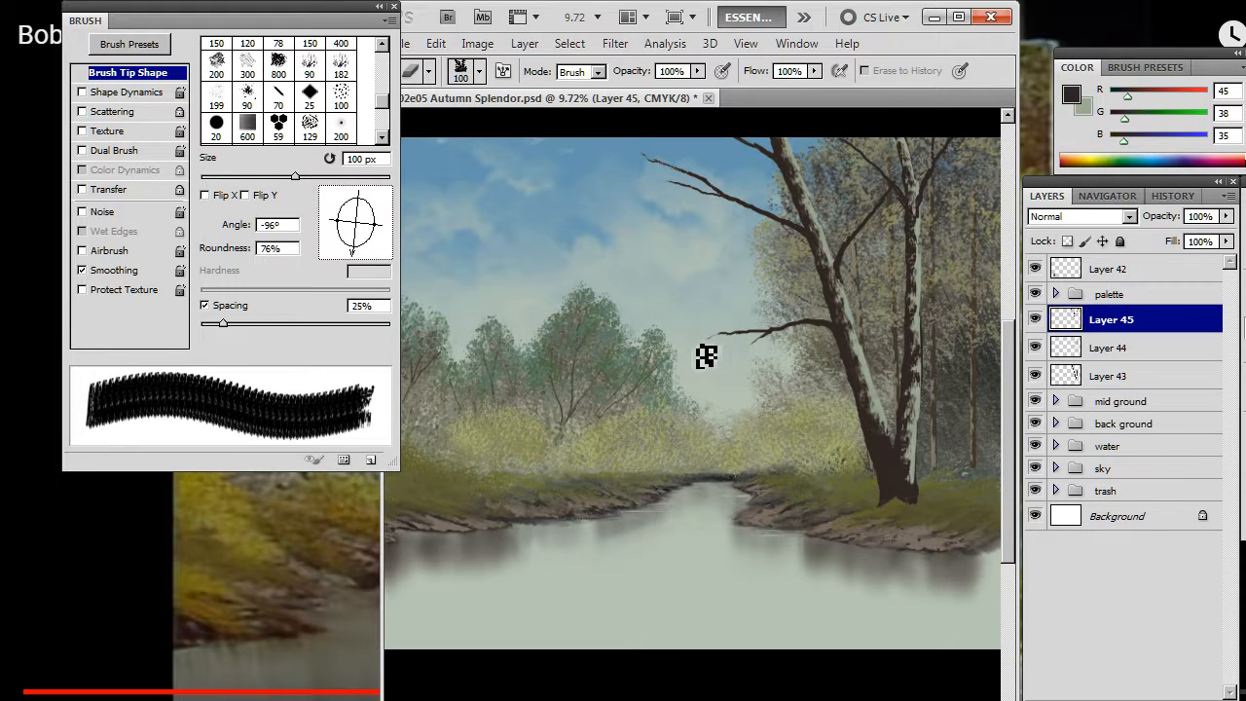
Step: Paint a fine twig hanging from the left trunk's lower outer branch with a 20 px brush and trim it with the Eraser
{"action": "key", "text": "b"}
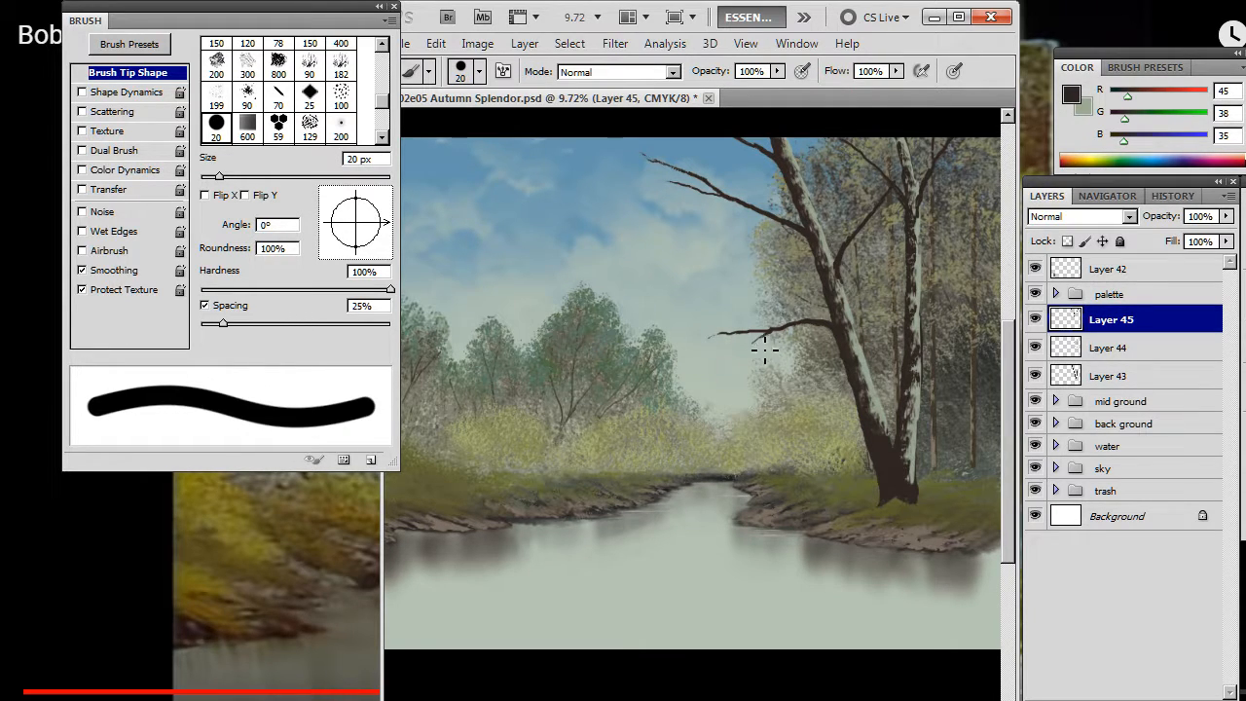
{"action": "left_click_drag", "start_coordinate": [768, 334], "coordinate": [759, 381]}
{"action": "key", "text": "e"}
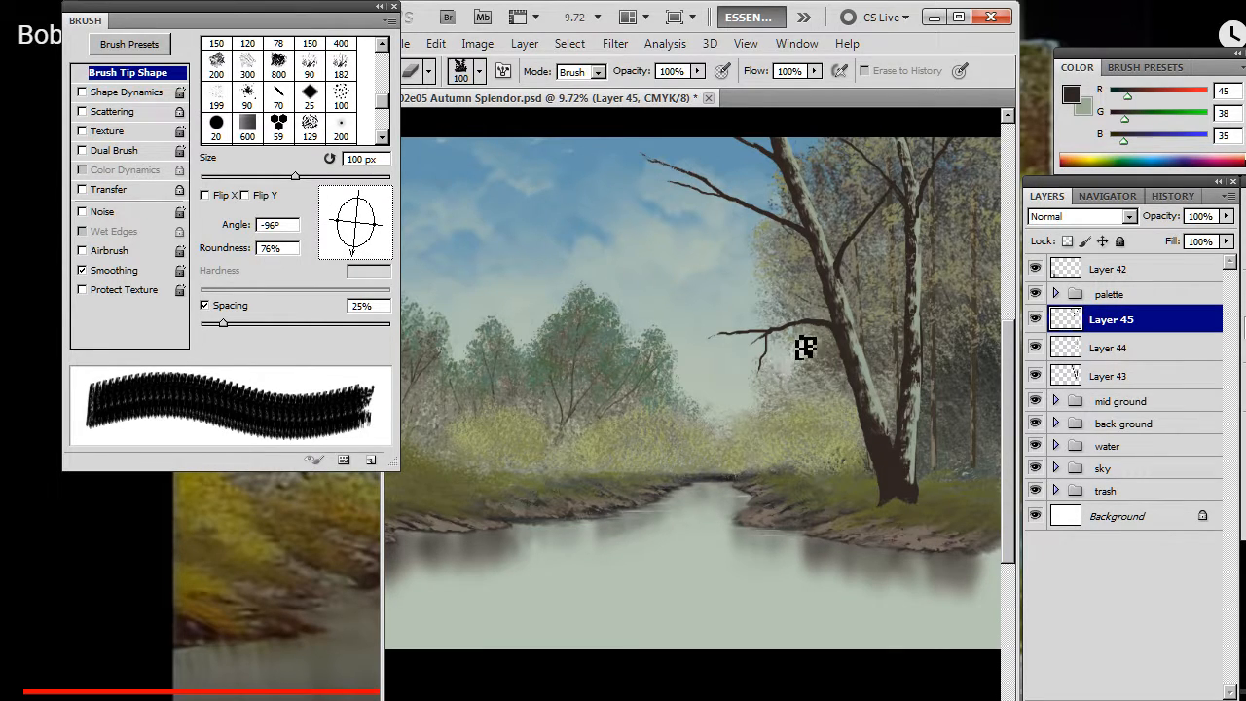
Step: Paint a branch rising from the right trunk's outer side with a 30 px brush and taper its tip with the 100 px Eraser
{"action": "key", "text": "b"}
{"action": "left_click_drag", "start_coordinate": [863, 365], "coordinate": [775, 387]}
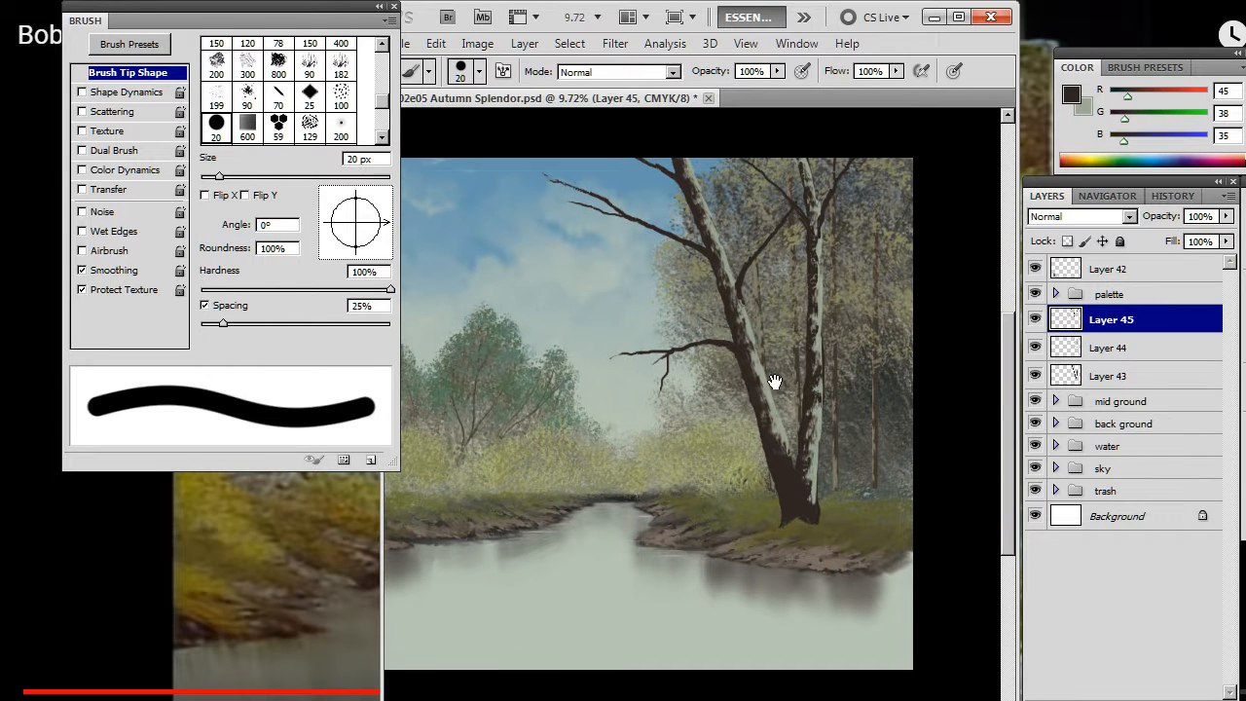
{"action": "key", "text": "bracketright"}
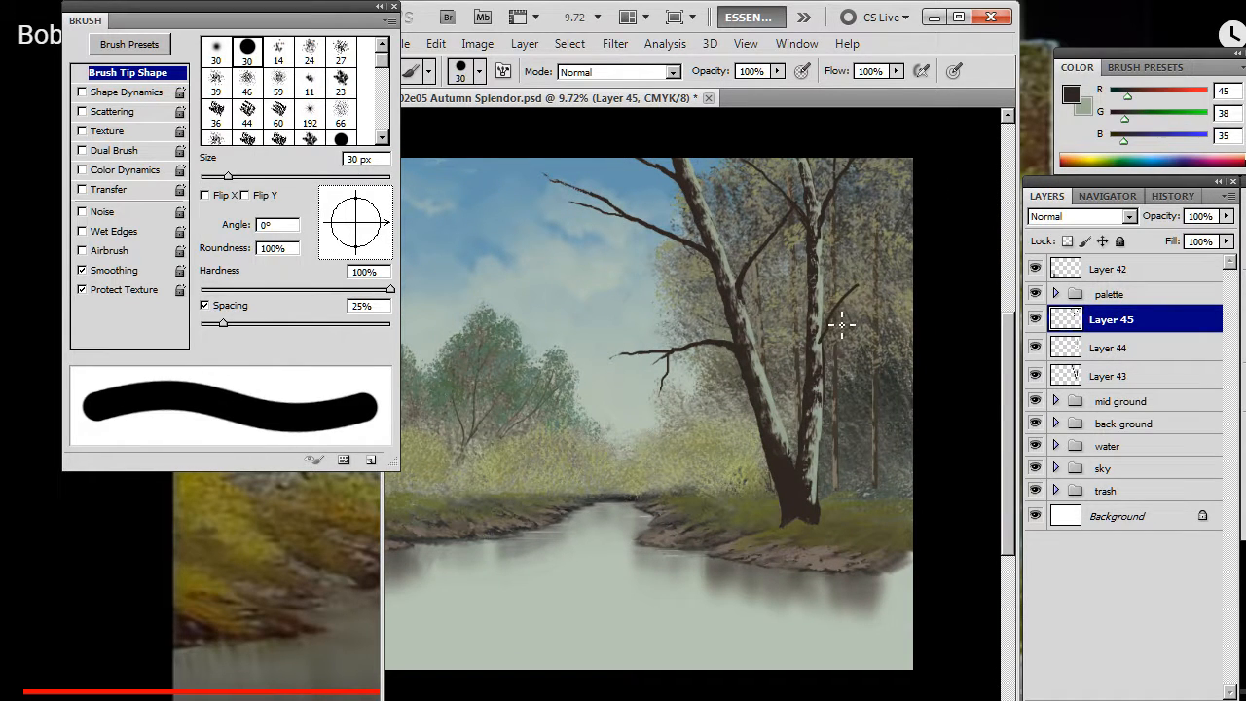
{"action": "key", "text": "e"}
{"action": "mouse_move", "coordinate": [866, 292]}
{"action": "left_mouse_down"}
{"action": "mouse_move", "coordinate": [903, 268]}
{"action": "mouse_move", "coordinate": [868, 291]}
{"action": "left_mouse_up"}
{"action": "key", "text": "b"}
{"action": "key", "text": "e"}
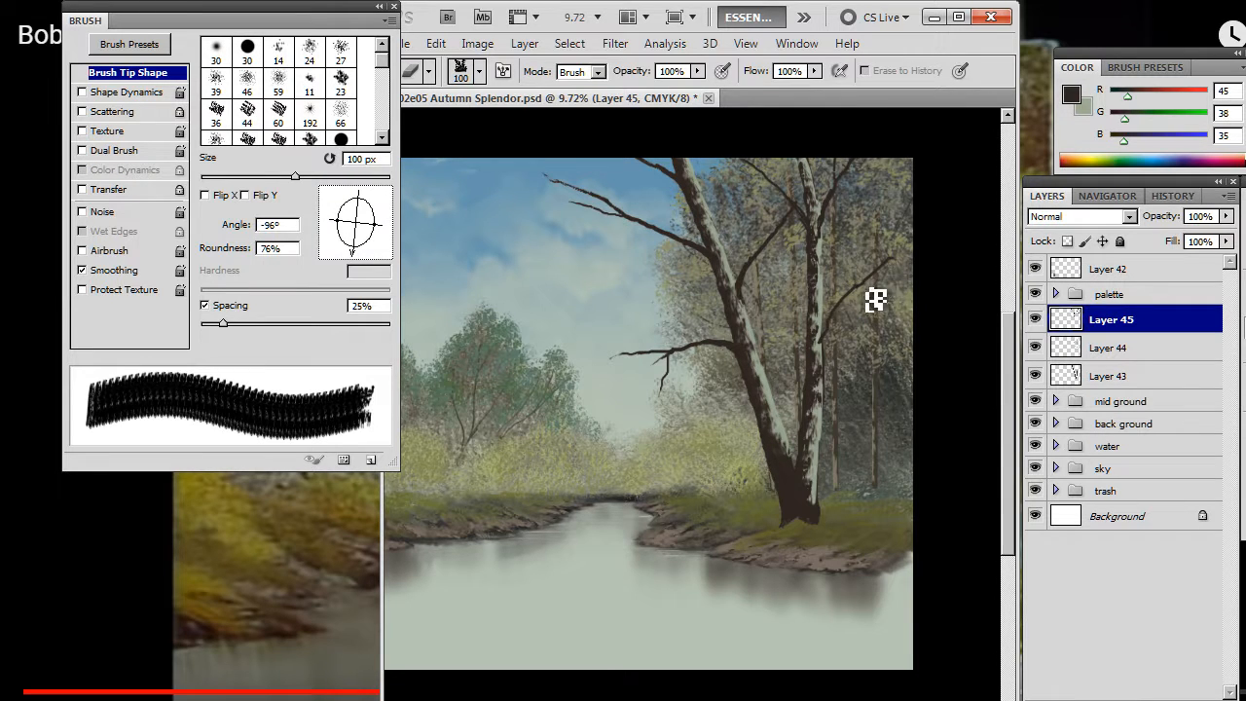
{"action": "key", "text": "b"}
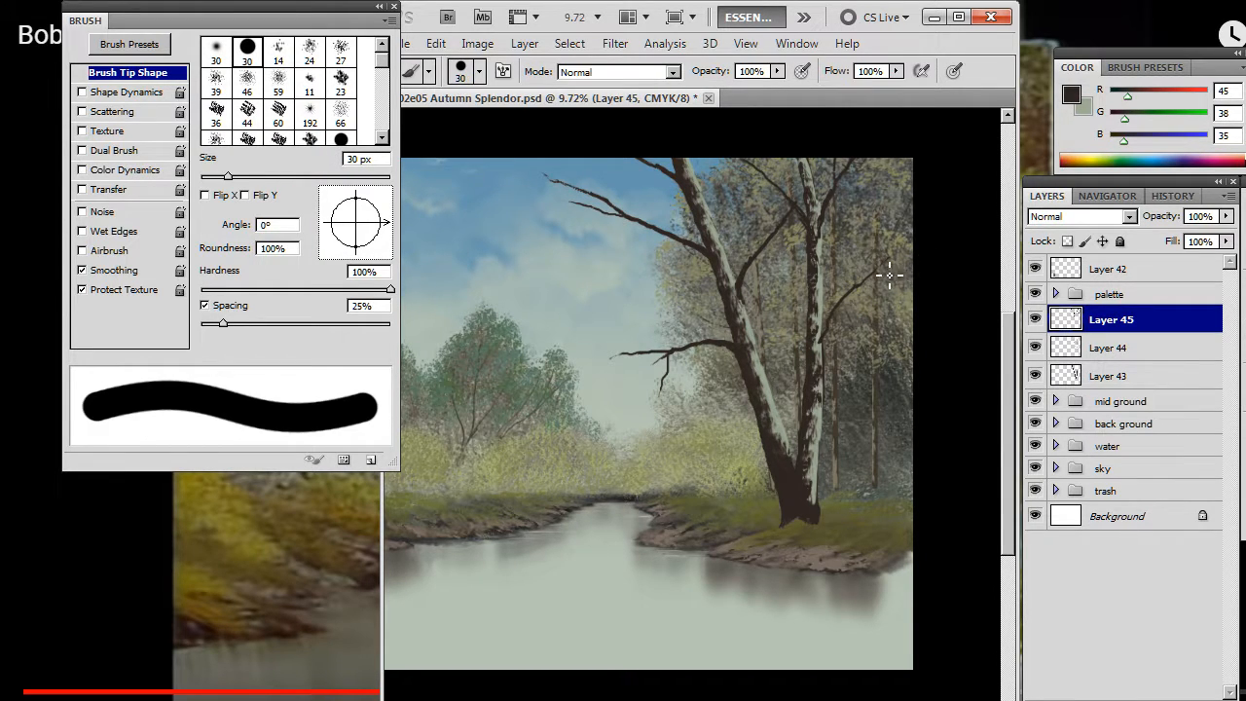
{"action": "key", "text": "e"}
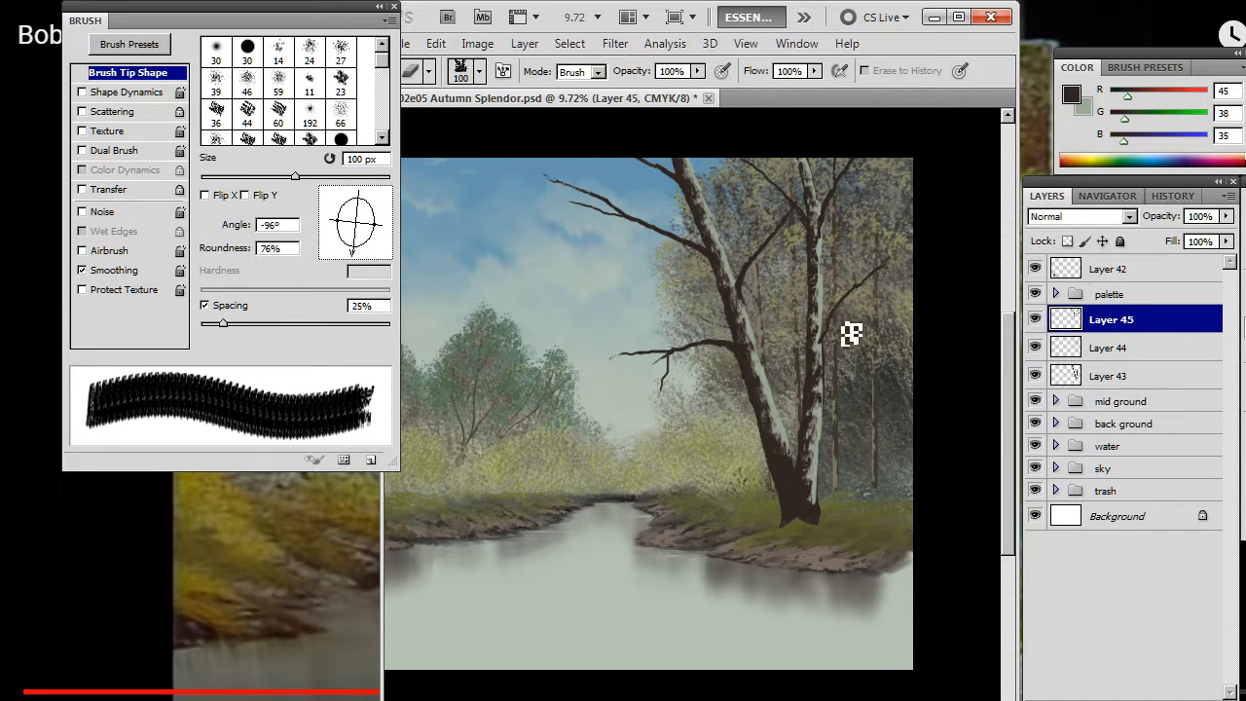
Step: Rework the base and tip of the right trunk's outer branch, alternating the 30 px brush and the 100 px Eraser
{"action": "key", "text": "b"}
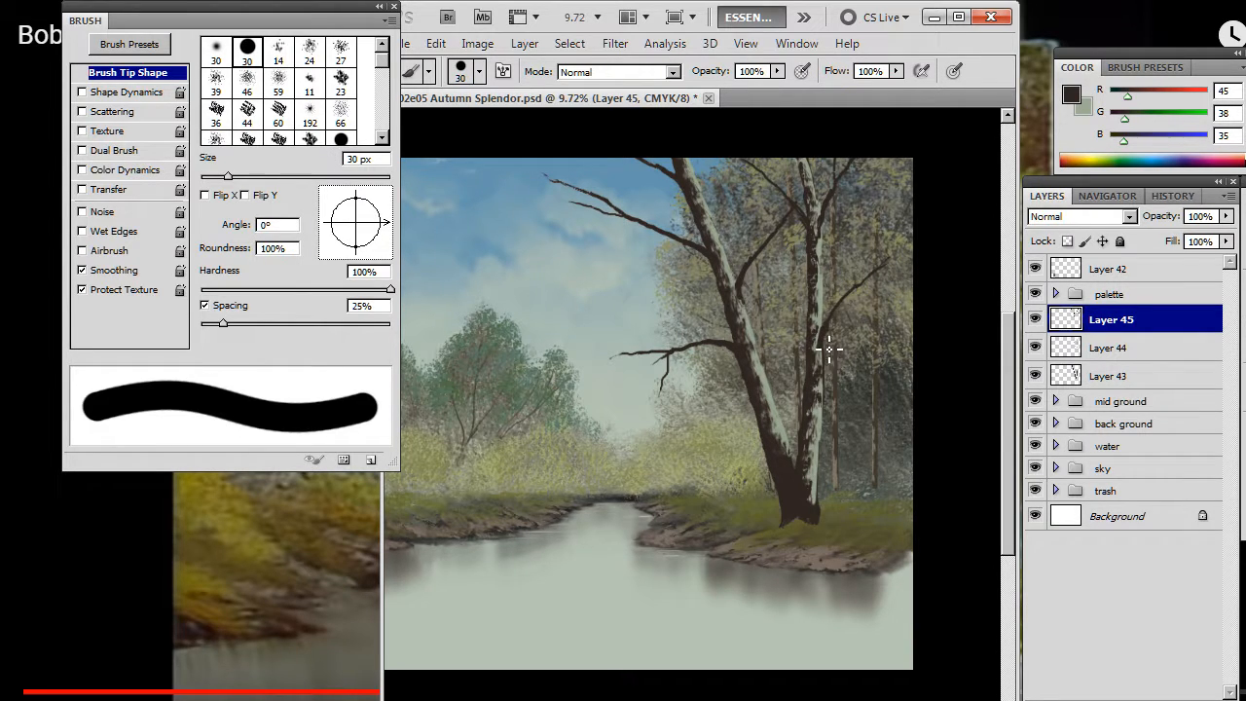
{"action": "key", "text": "e"}
{"action": "key", "text": "b"}
{"action": "key", "text": "e"}
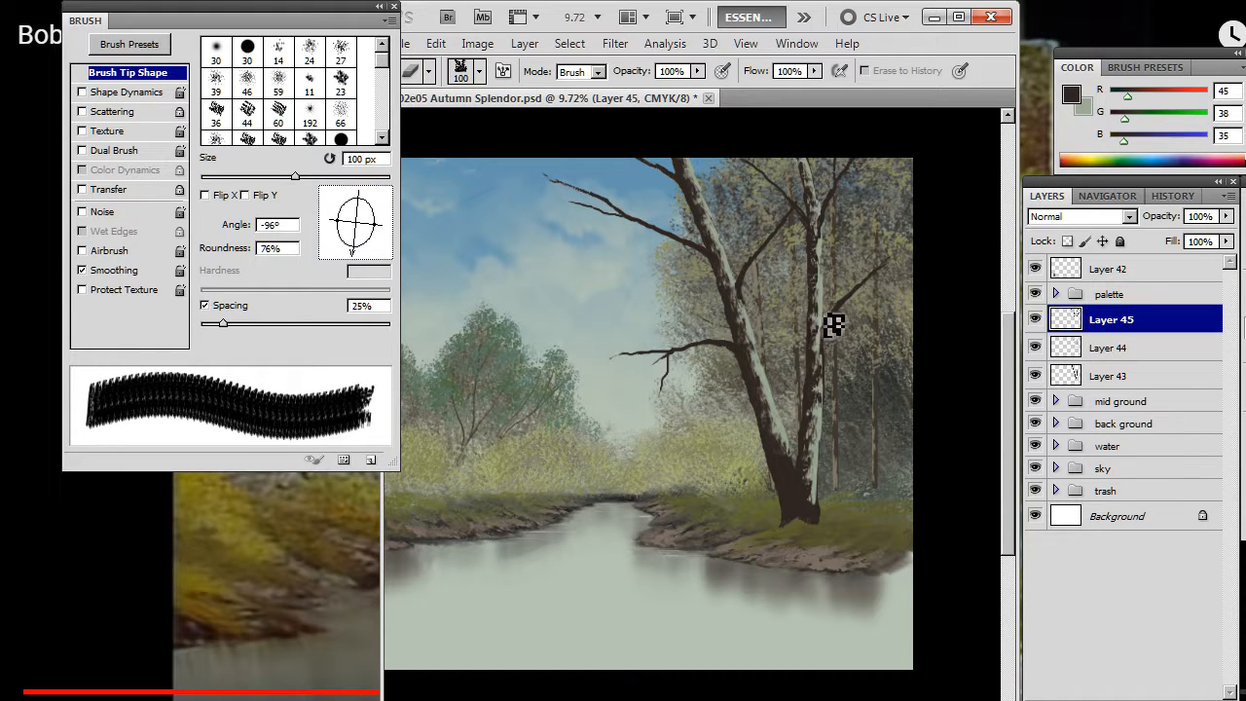
{"action": "key", "text": "b"}
Step: Refine the upper branches on both sides of the right trunk's fork with the 30 px brush and the 100 px Eraser
{"action": "key", "text": "e"}
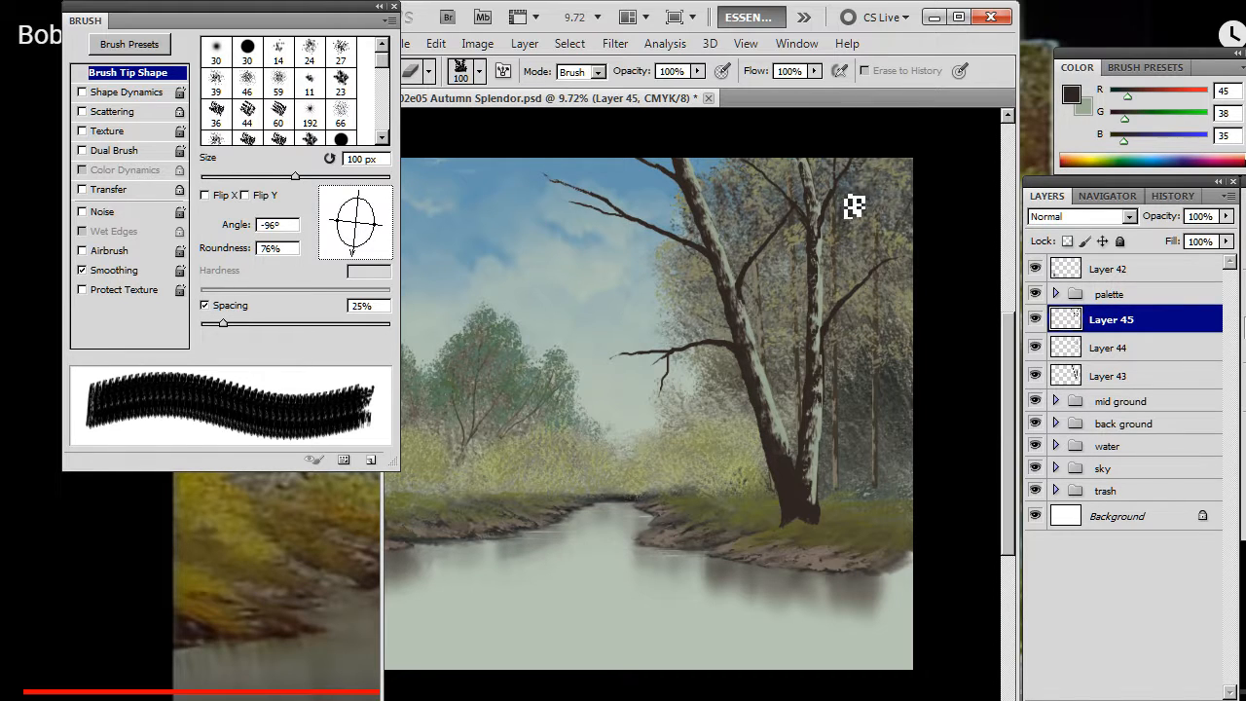
{"action": "key", "text": "b"}
{"action": "key", "text": "e"}
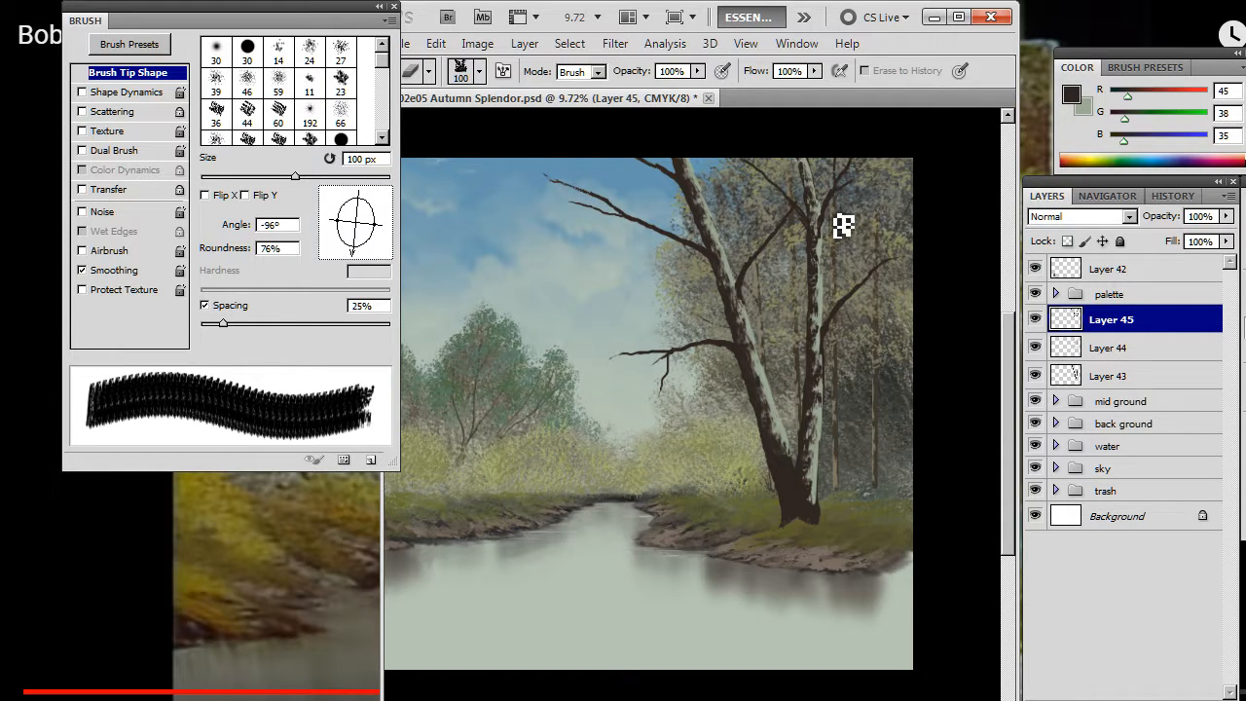
{"action": "key", "text": "b"}
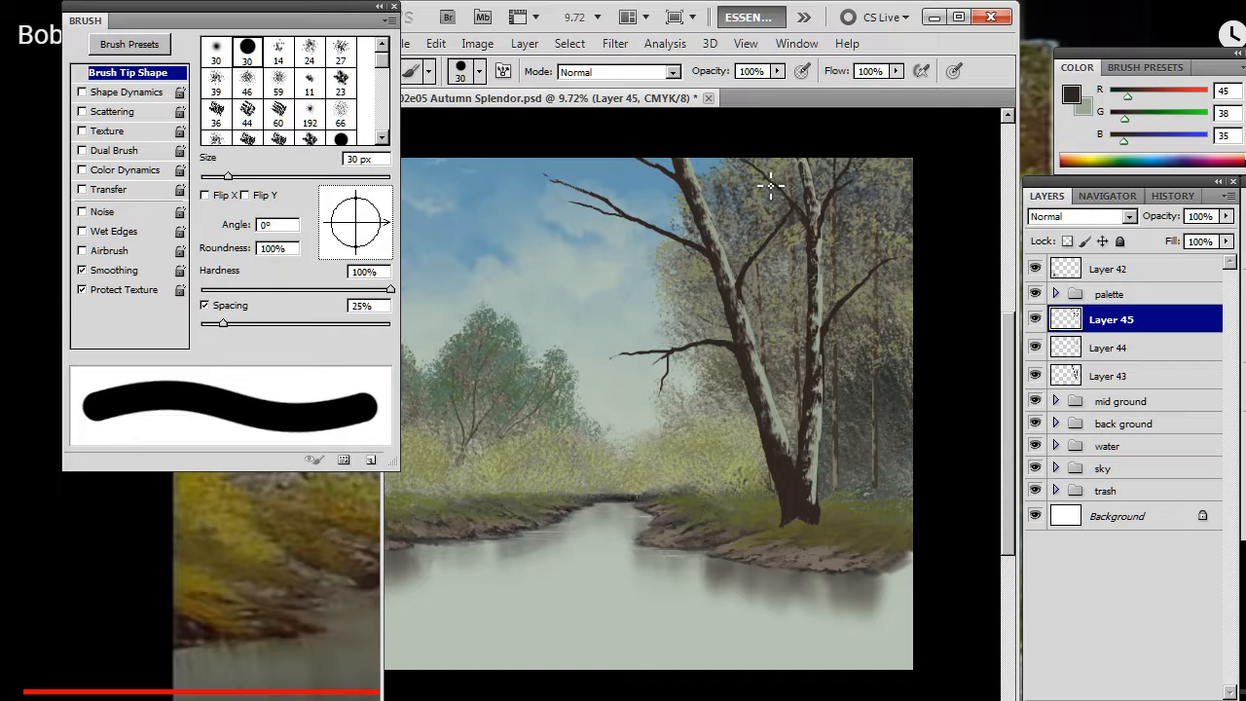
{"action": "key", "text": "e"}
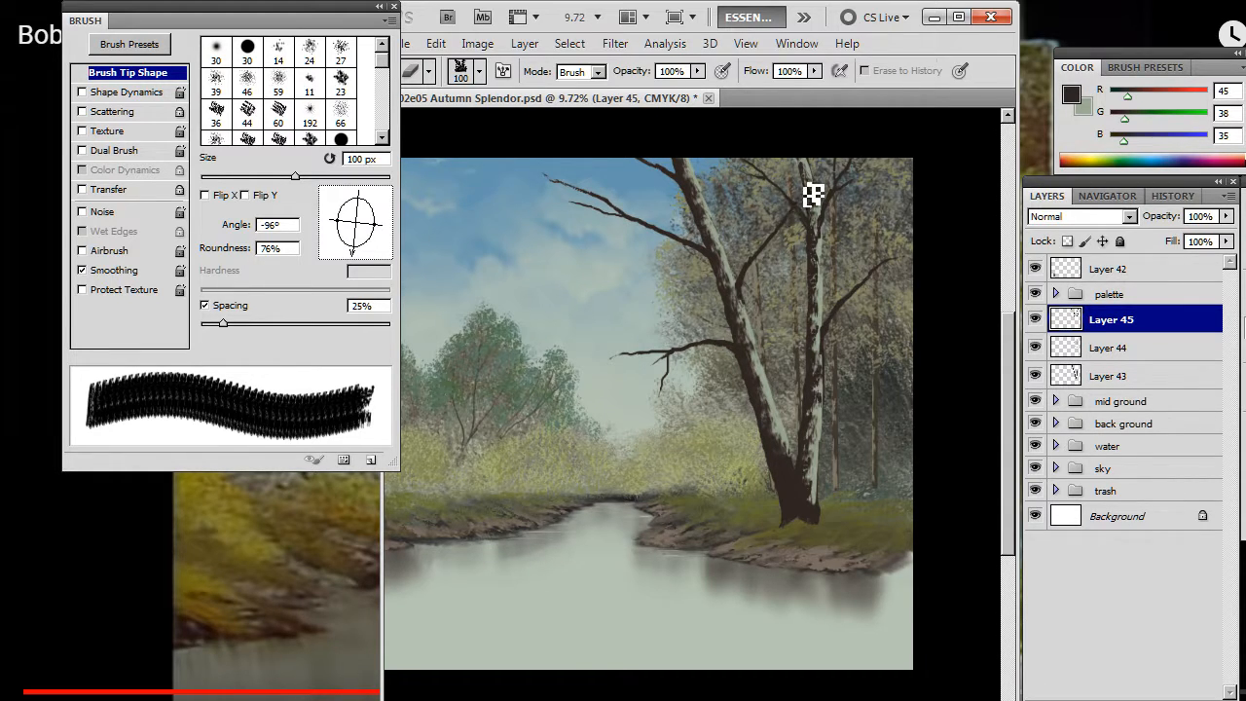
Step: Paint a slim upright branch within the right trunk's top fork with the 30 px brush, thinning it with the 100 px Eraser
{"action": "key", "text": "b"}
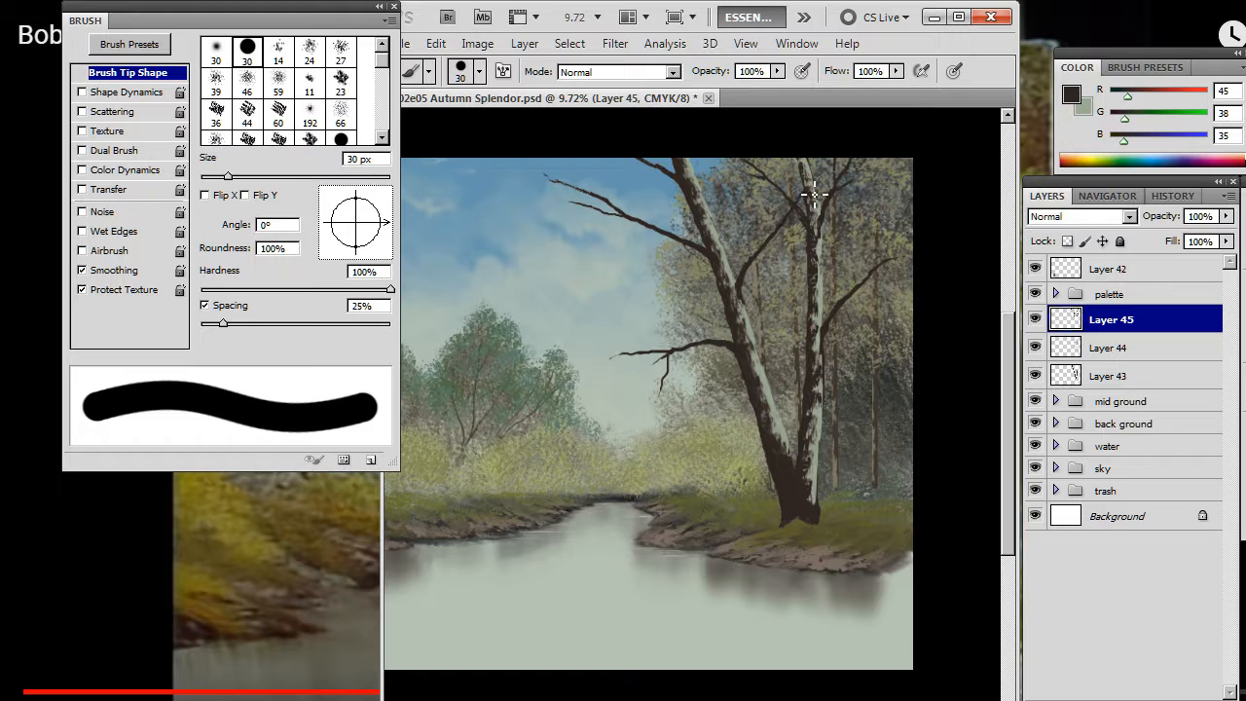
{"action": "key", "text": "e"}
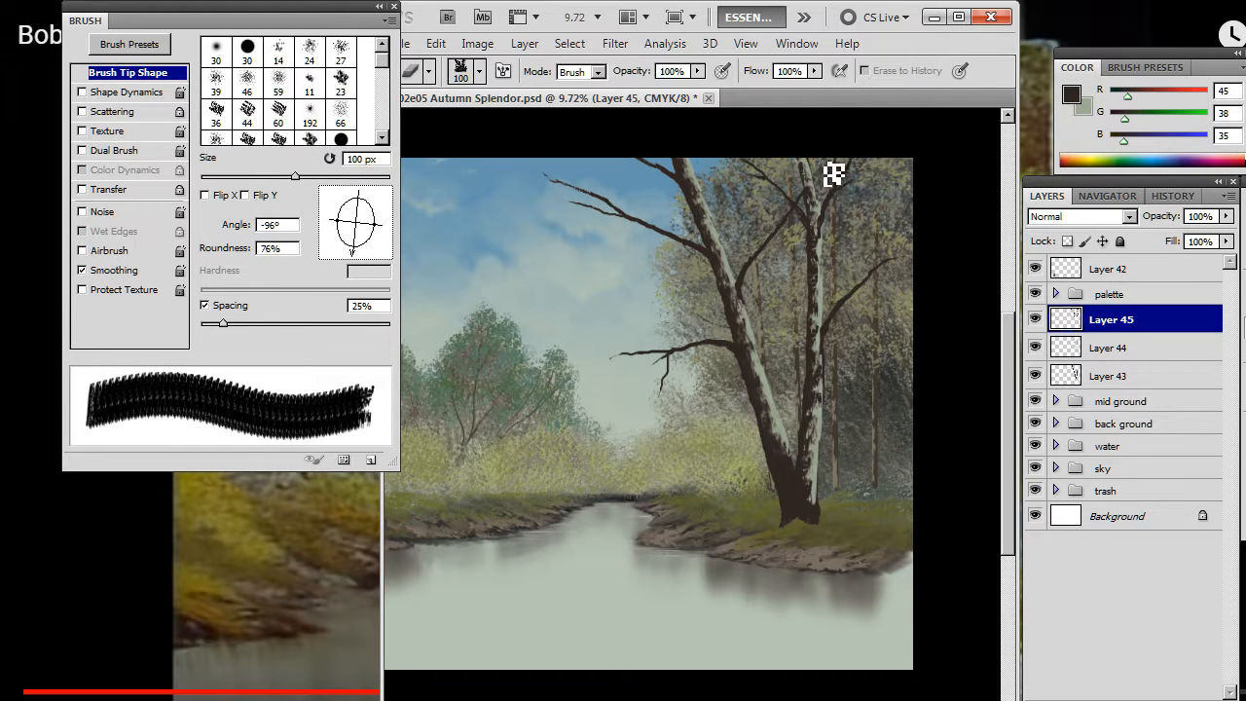
{"action": "left_click_drag", "start_coordinate": [832, 173], "coordinate": [818, 200]}
{"action": "key", "text": "b"}
{"action": "key", "text": "e"}
{"action": "key", "text": "b"}
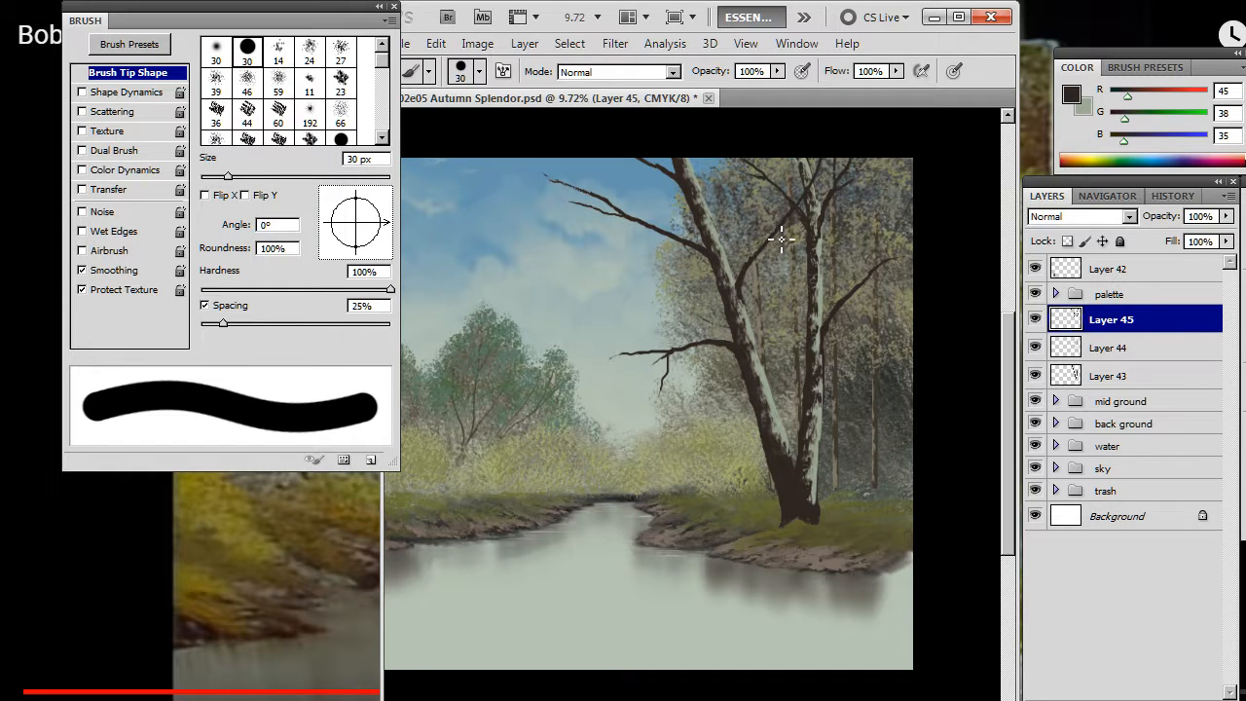
{"action": "key", "text": "e"}
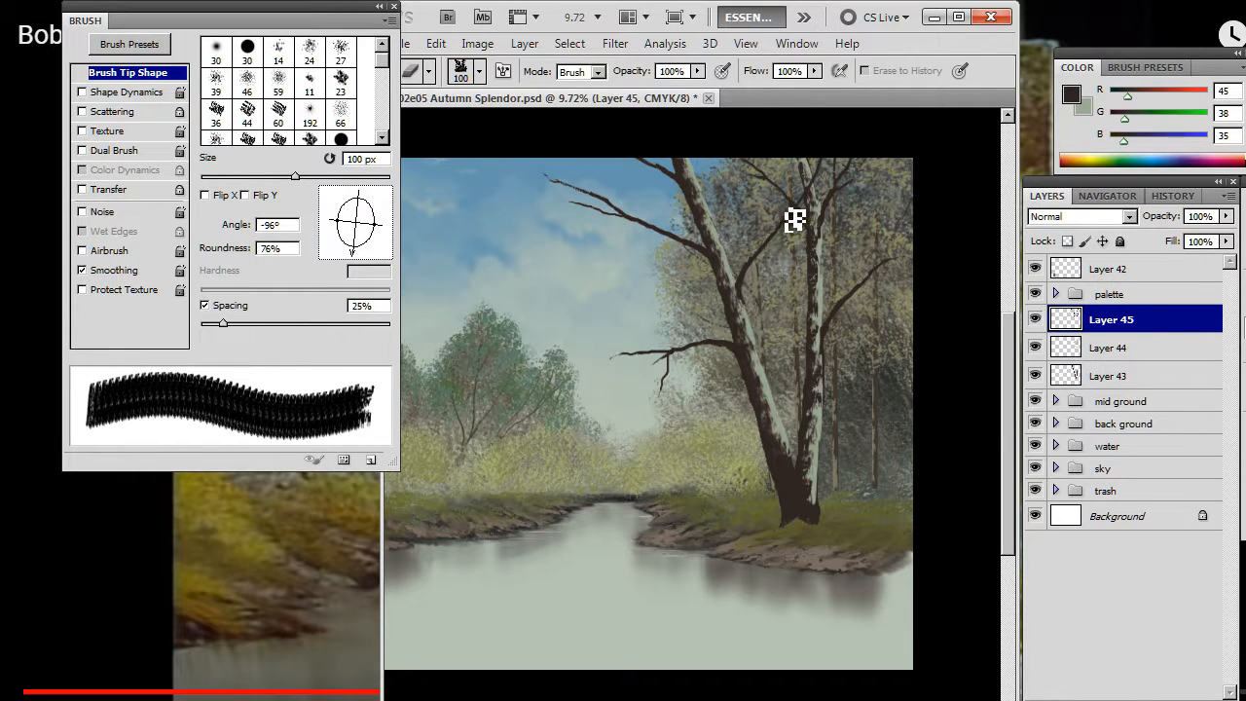
Step: Paint a branch from the right trunk's inner side toward the left trunk with a 30 px brush, tapering it with the Eraser
{"action": "key", "text": "b"}
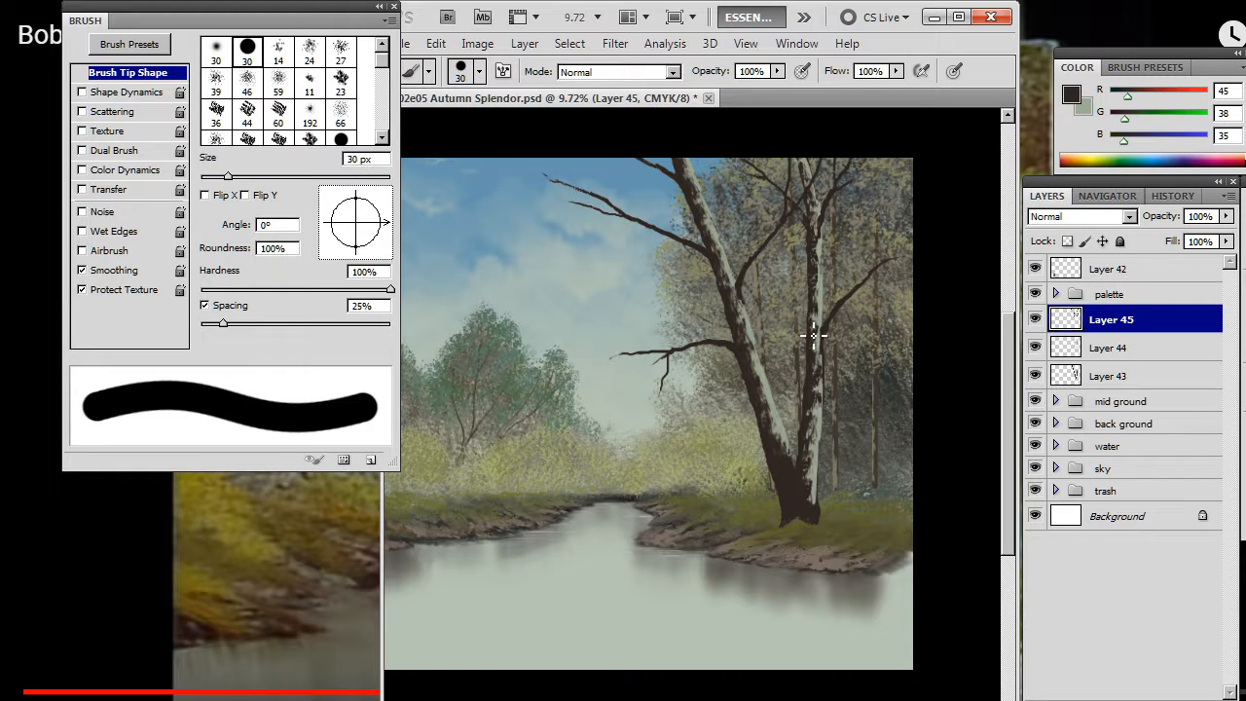
{"action": "key", "text": "e"}
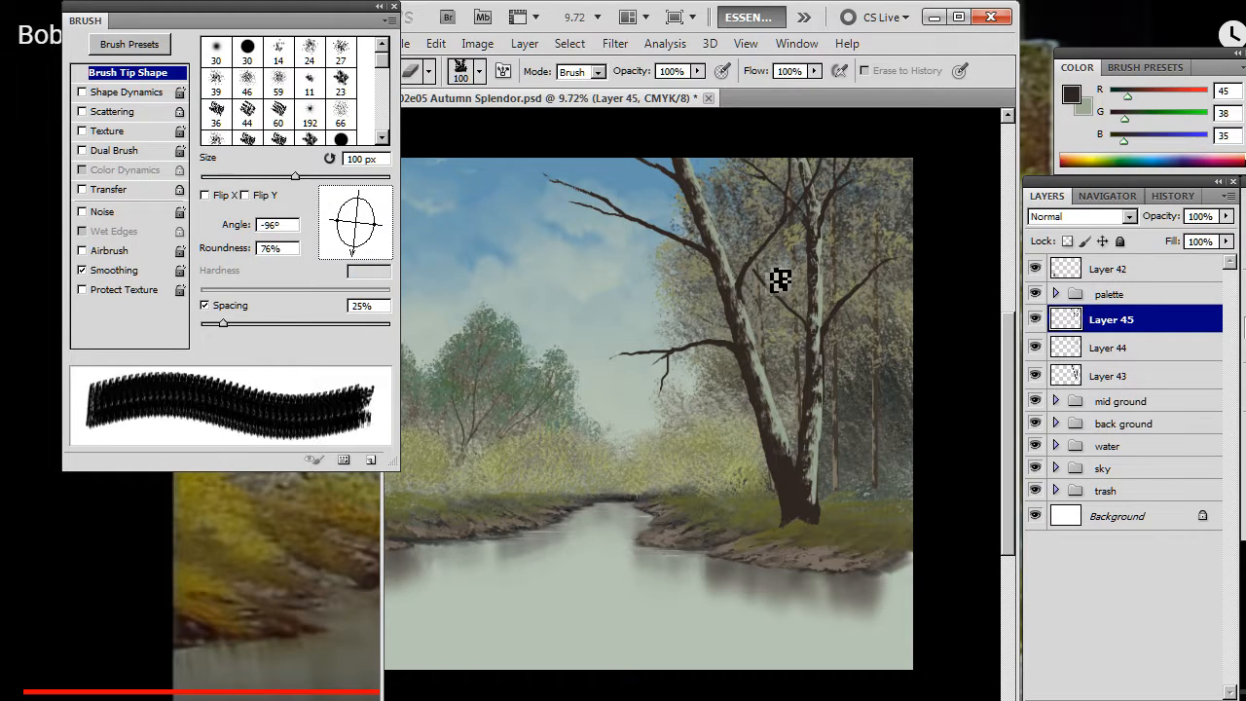
{"action": "key", "text": "b"}
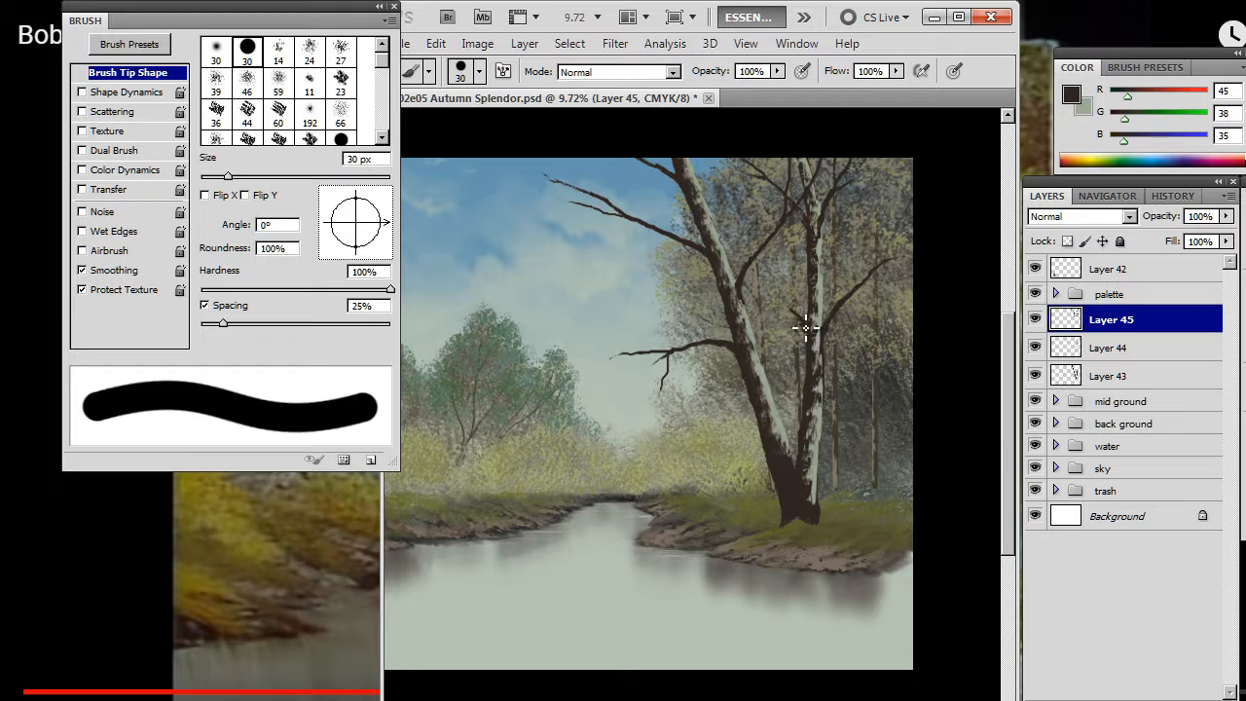
{"action": "key", "text": "e"}
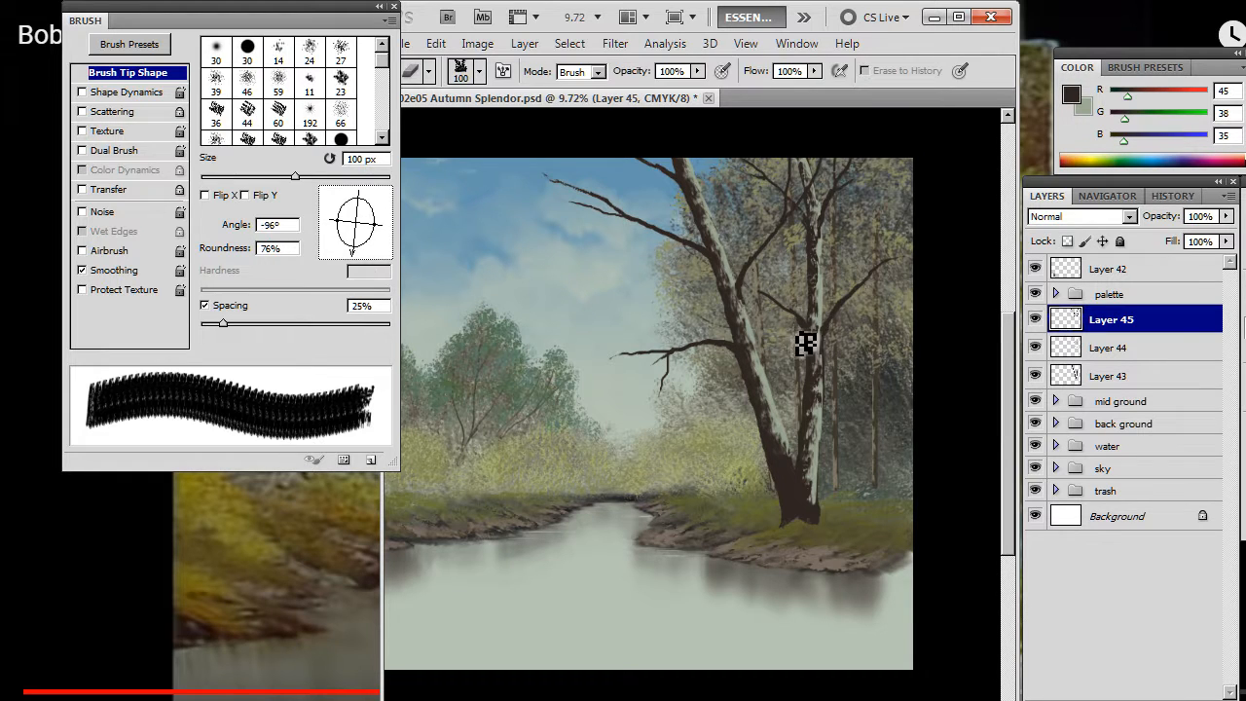
{"action": "key", "text": "b"}
{"action": "key", "text": "e"}
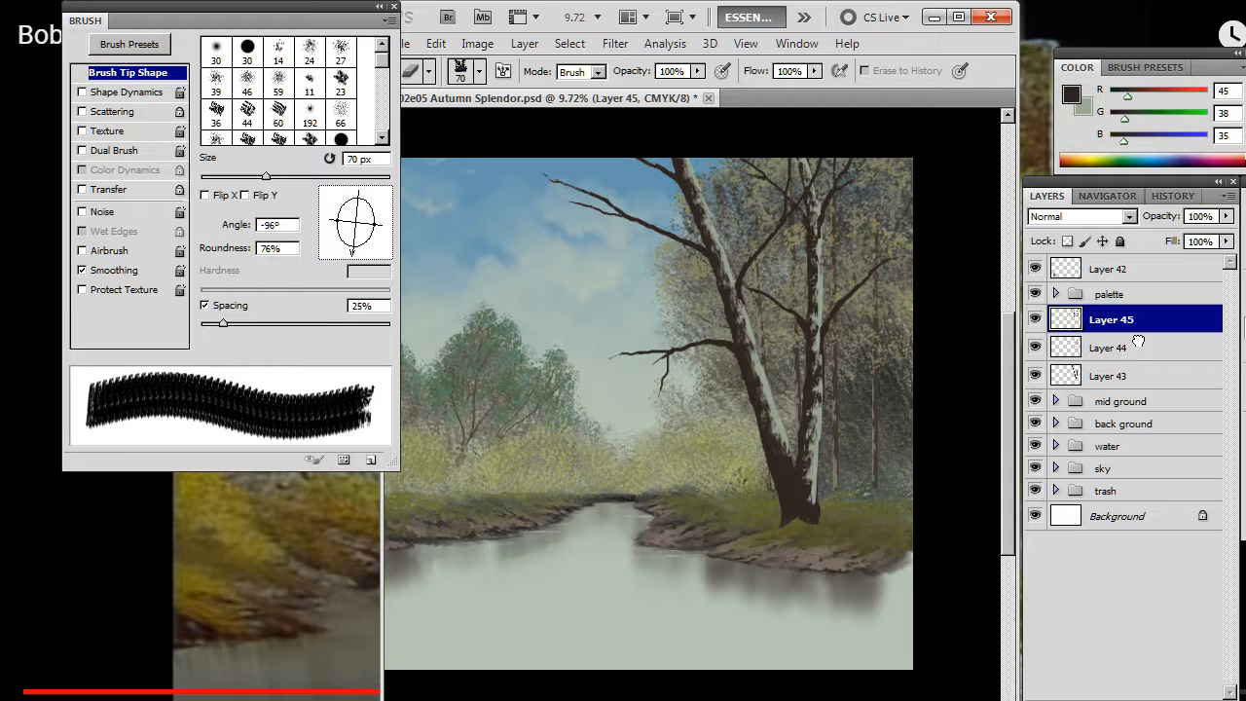
Step: Add a new layer above Layer 45 and swap the foreground colour to the pale grey-green bark tone
{"action": "left_click_drag", "start_coordinate": [1139, 323], "coordinate": [1134, 360]}
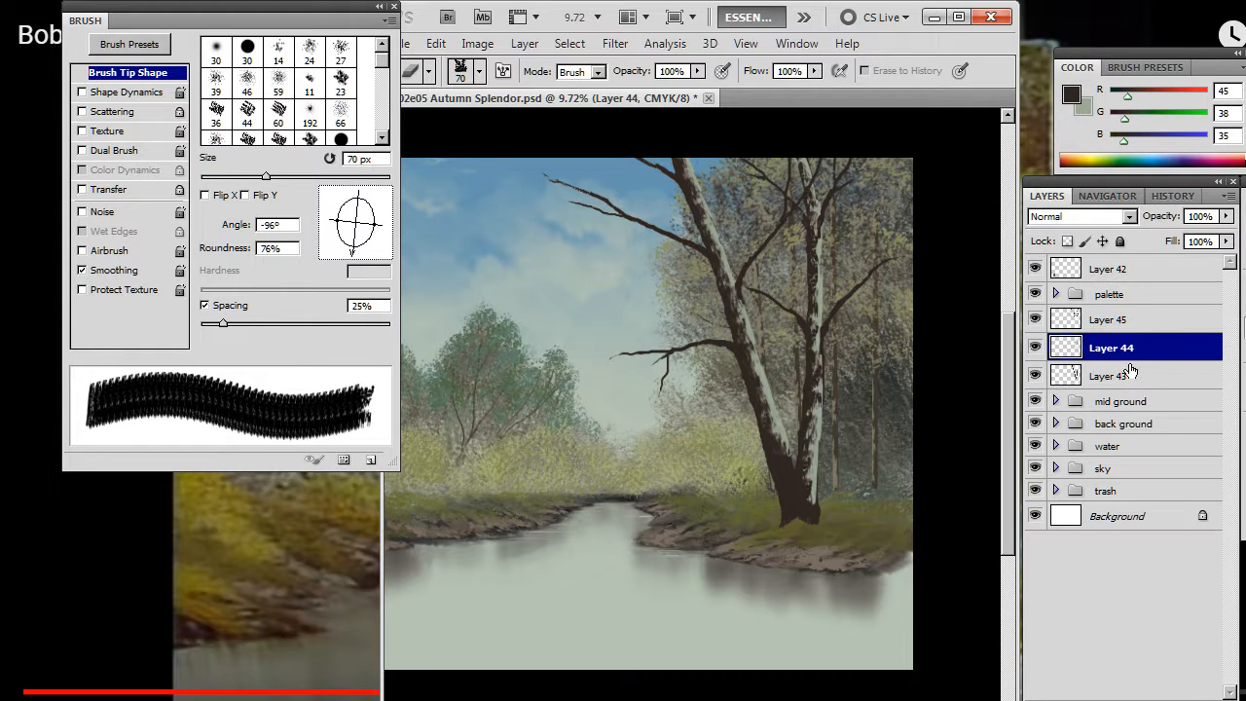
{"action": "left_click", "coordinate": [1167, 321]}
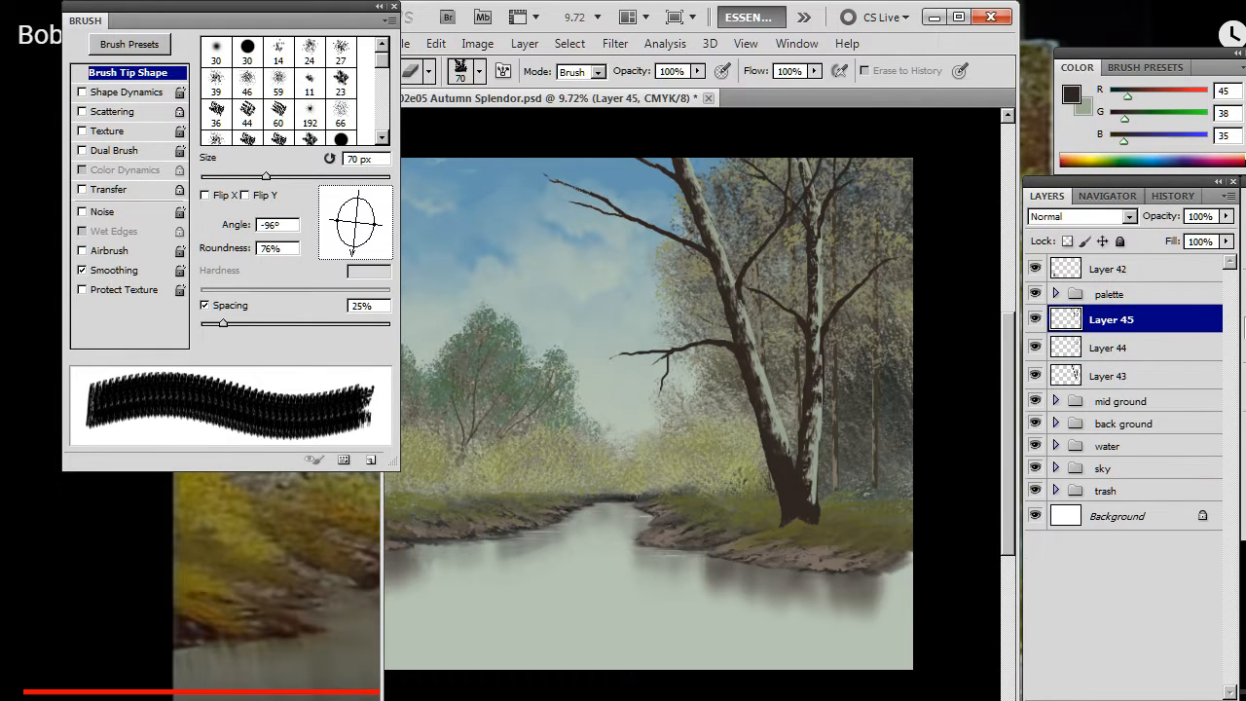
{"action": "left_click", "coordinate": [1179, 699]}
{"action": "key", "text": "x"}
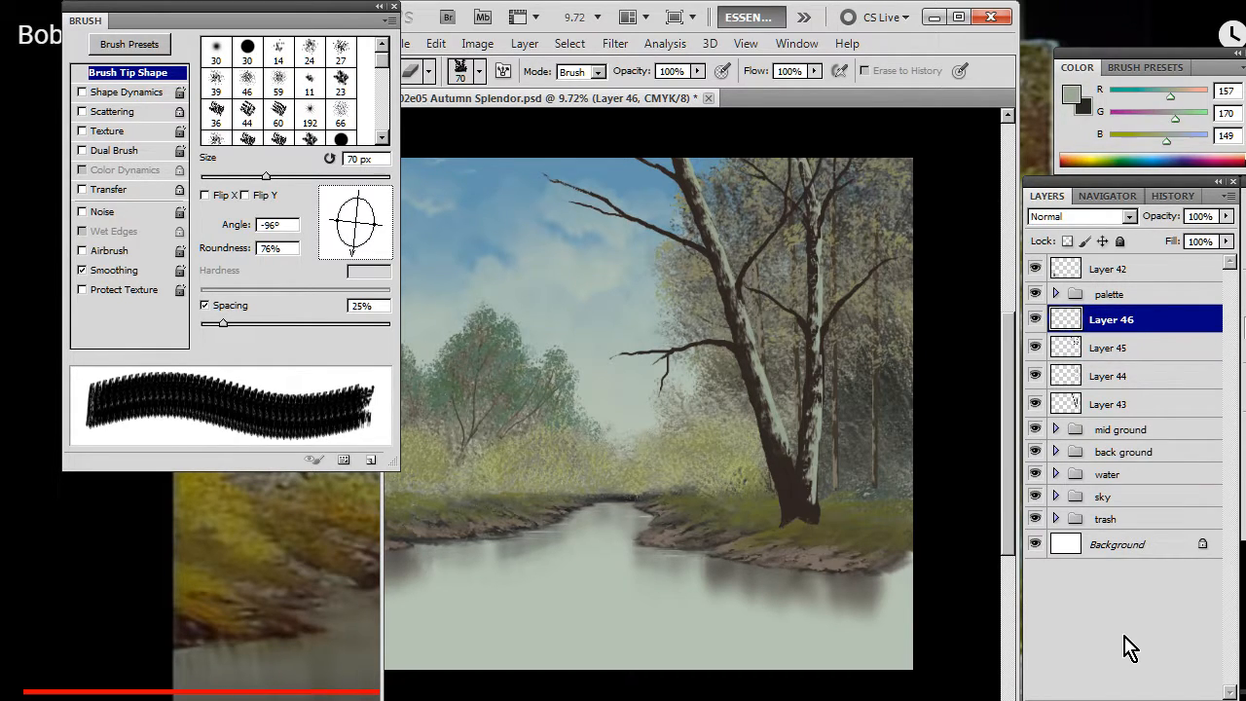
Step: Choose the 535 px textured brush tip, flatten its roundness to 16% and reduce its size to 505 px
{"action": "key", "text": "b"}
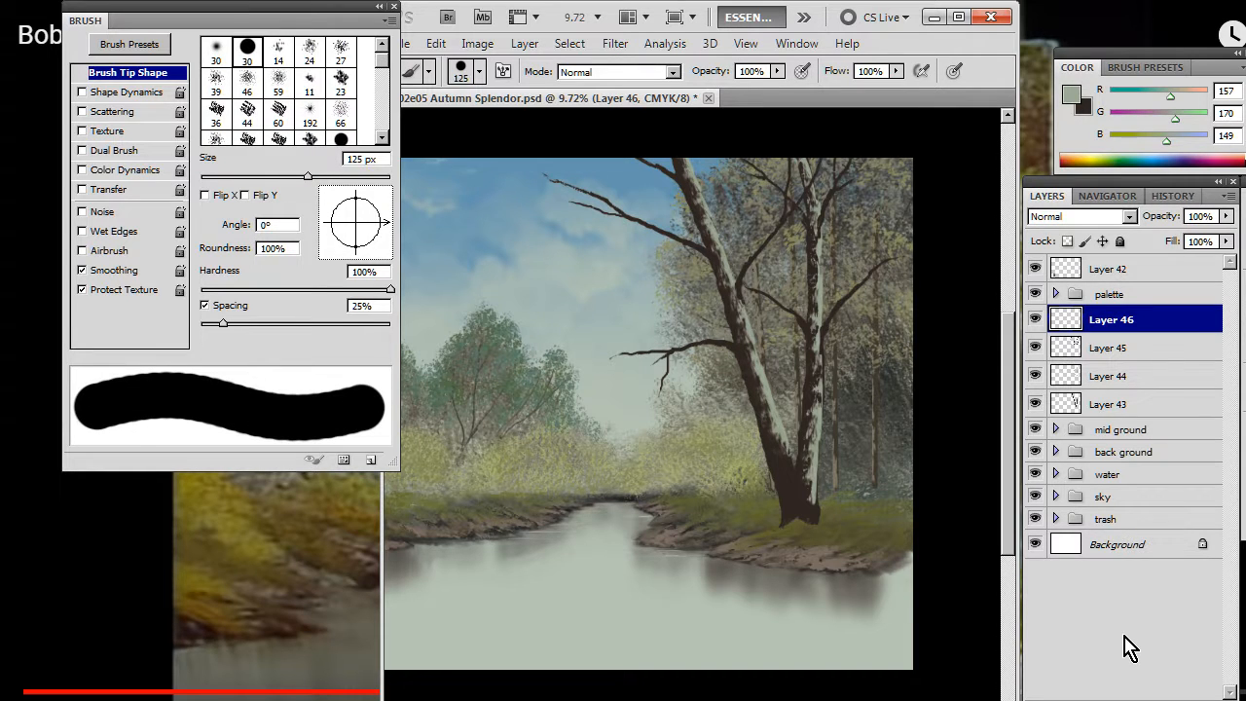
{"action": "right_click", "coordinate": [750, 259]}
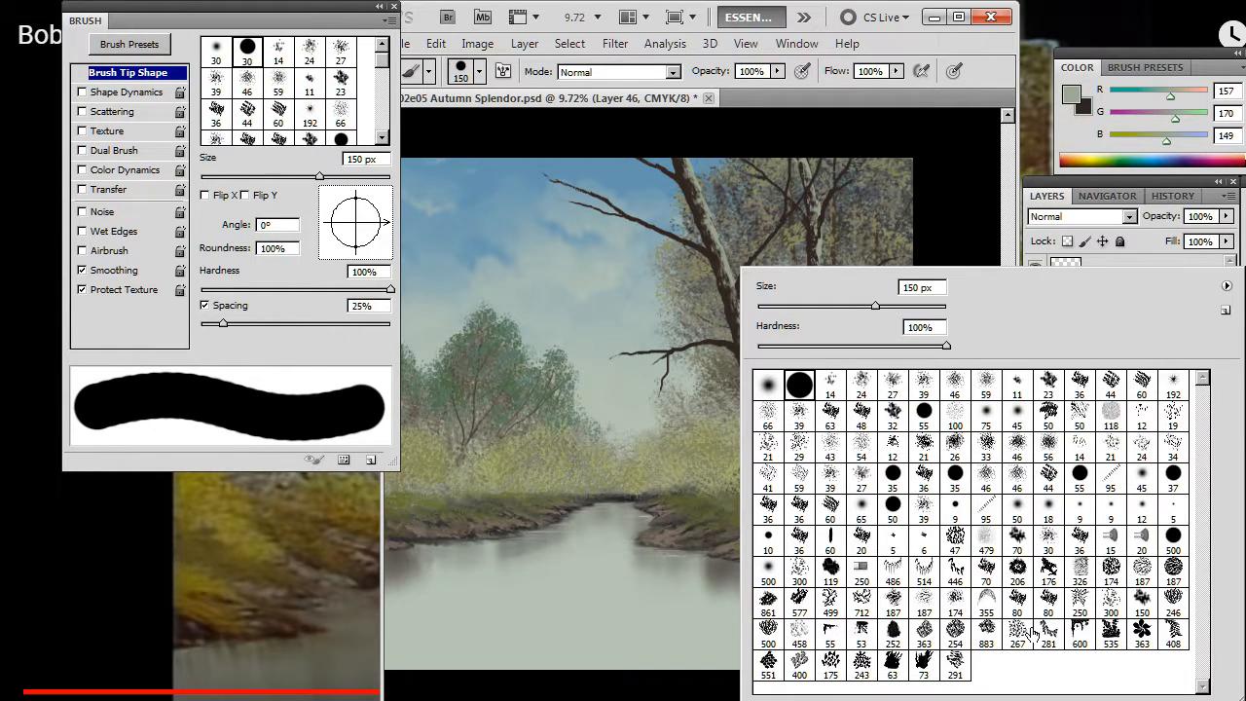
{"action": "left_click", "coordinate": [1110, 633]}
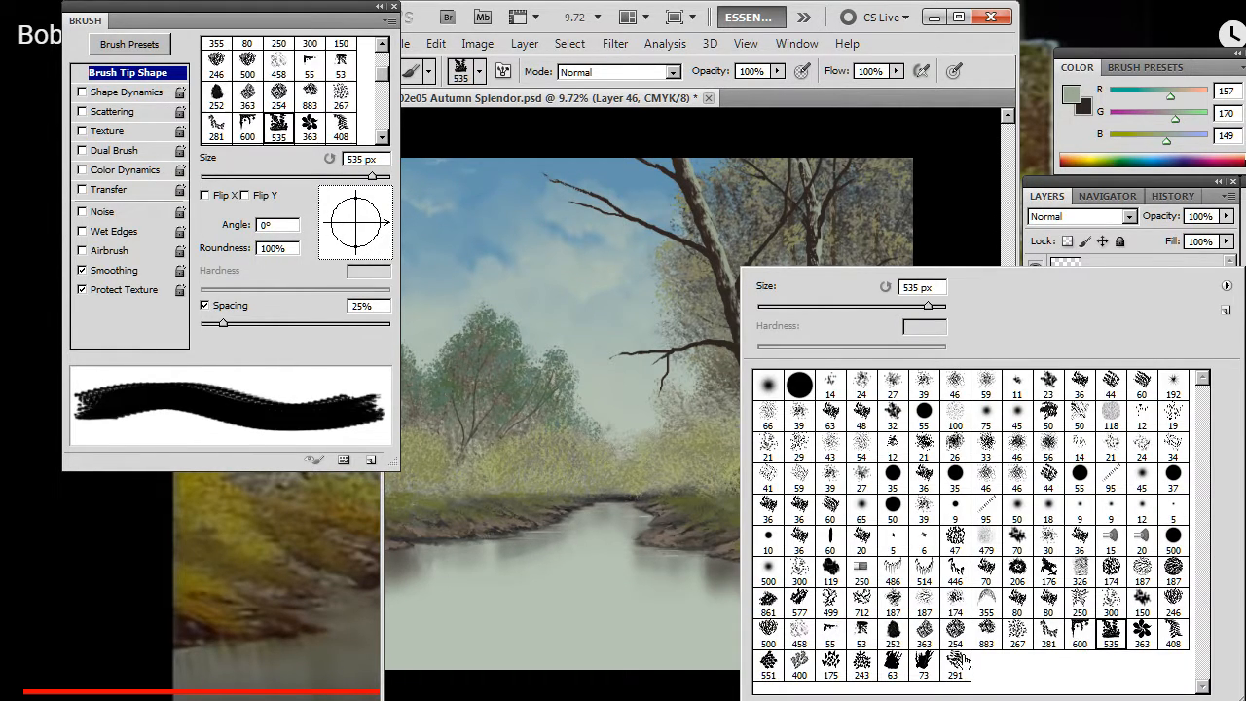
{"action": "left_click", "coordinate": [362, 258]}
{"action": "left_click_drag", "start_coordinate": [362, 258], "coordinate": [367, 242]}
{"action": "key", "text": "z"}
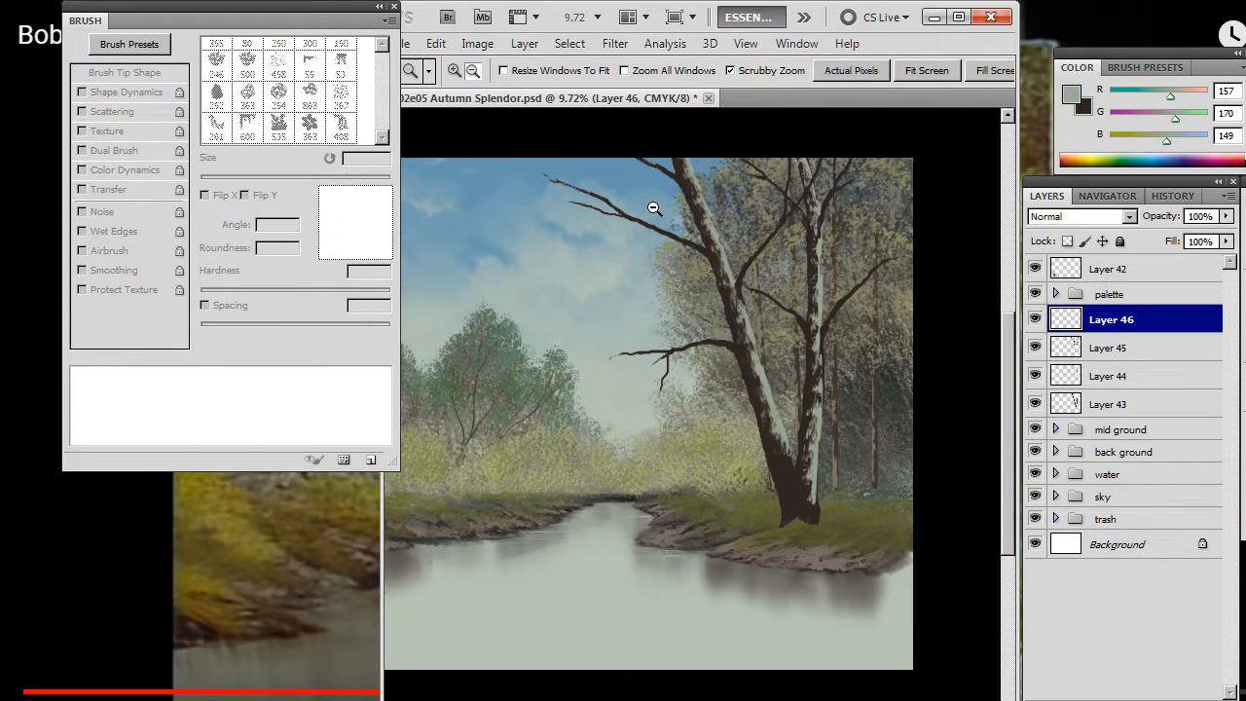
{"action": "left_click_drag", "start_coordinate": [656, 208], "coordinate": [796, 226]}
{"action": "key", "text": "b"}
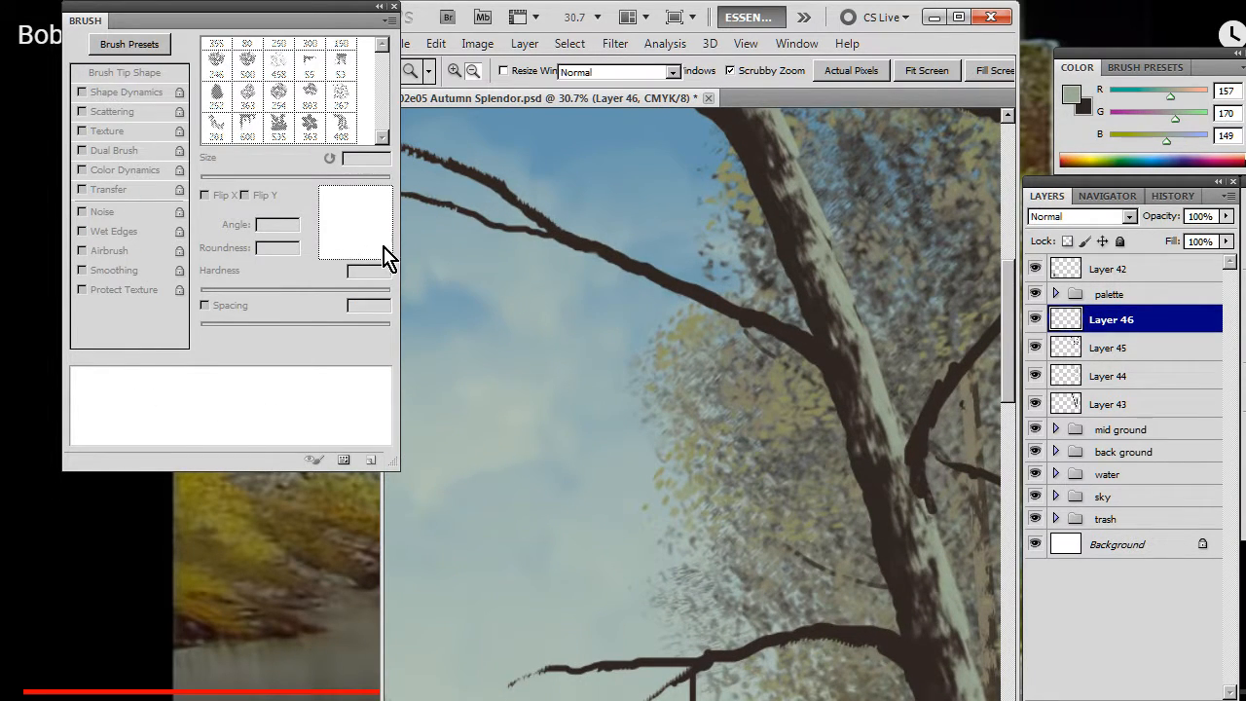
{"action": "left_click_drag", "start_coordinate": [356, 233], "coordinate": [356, 228]}
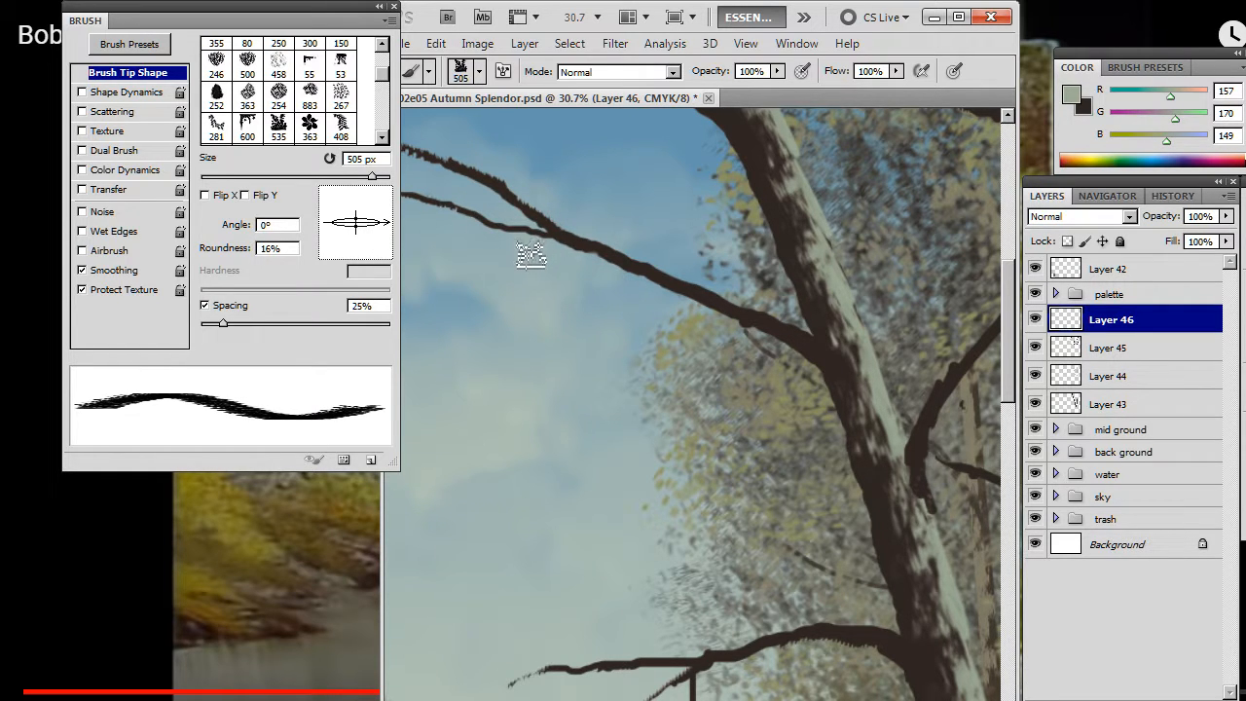
Step: Rotate the brush tip to 156° and paint pale bark along the middle of the left trunk's upper outer branch
{"action": "mouse_move", "coordinate": [385, 226]}
{"action": "left_mouse_down"}
{"action": "mouse_move", "coordinate": [340, 195]}
{"action": "mouse_move", "coordinate": [299, 200]}
{"action": "left_mouse_up"}
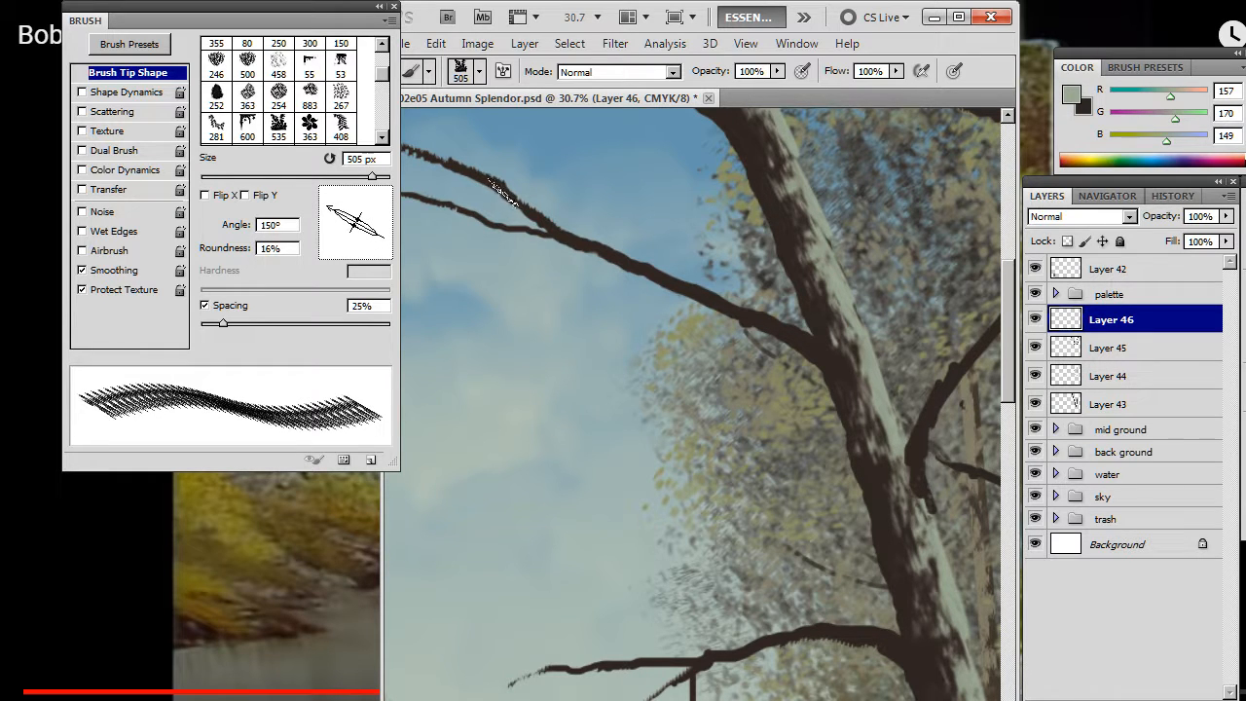
{"action": "left_click_drag", "start_coordinate": [514, 199], "coordinate": [611, 256]}
{"action": "left_click_drag", "start_coordinate": [329, 202], "coordinate": [331, 217]}
{"action": "left_click_drag", "start_coordinate": [327, 209], "coordinate": [325, 208]}
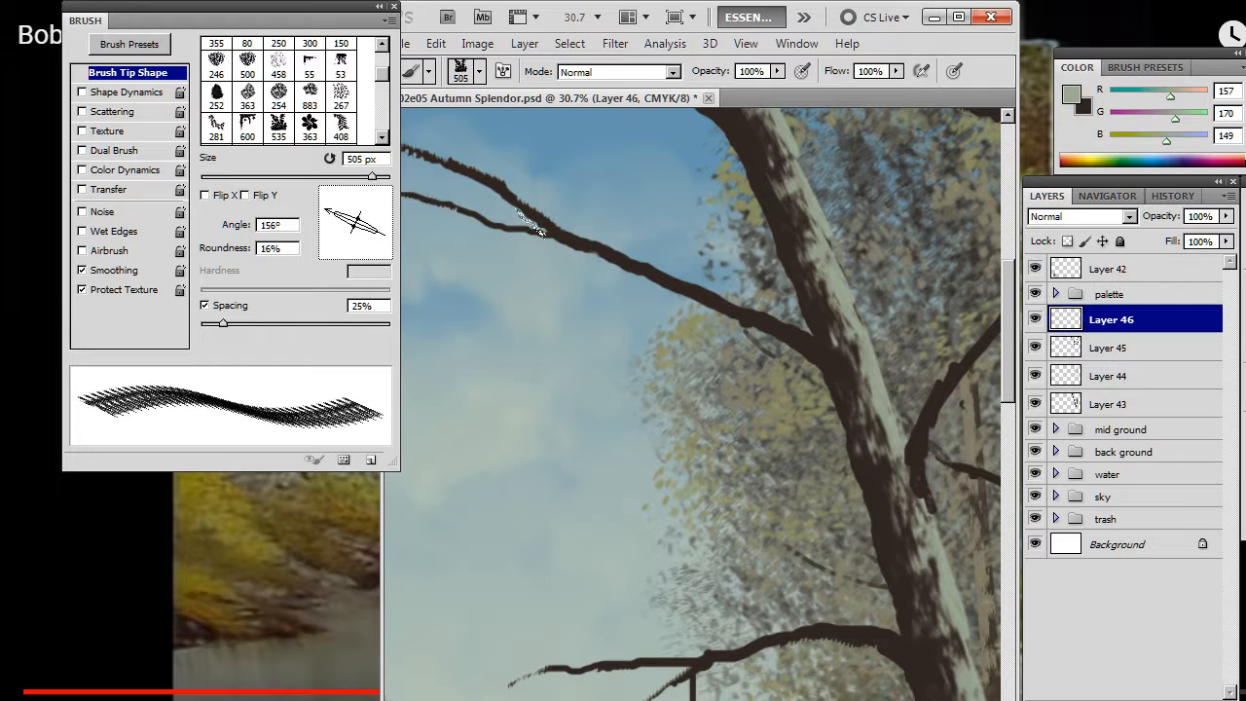
{"action": "left_click_drag", "start_coordinate": [577, 241], "coordinate": [691, 292]}
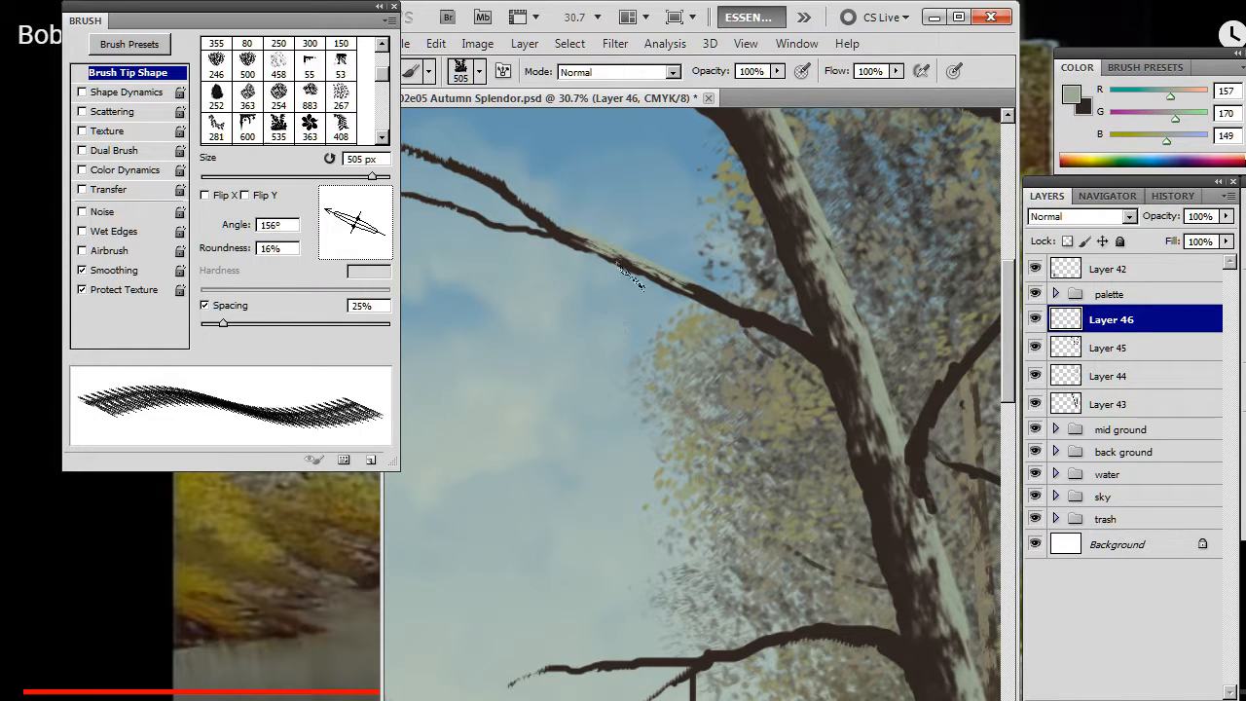
Step: Extend the pale bark toward the outer branch's tip and highlight the topmost branch of the left trunk
{"action": "left_click_drag", "start_coordinate": [496, 231], "coordinate": [667, 379]}
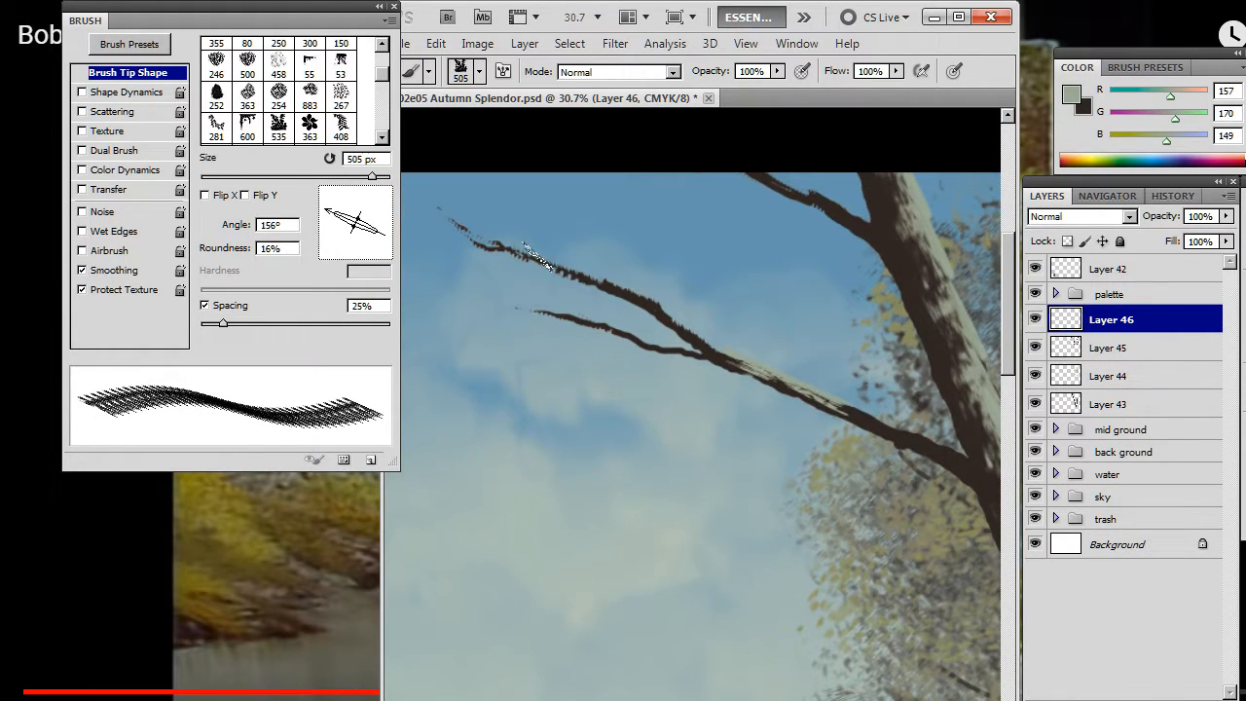
{"action": "left_click_drag", "start_coordinate": [538, 255], "coordinate": [647, 298]}
{"action": "left_click_drag", "start_coordinate": [745, 289], "coordinate": [516, 344]}
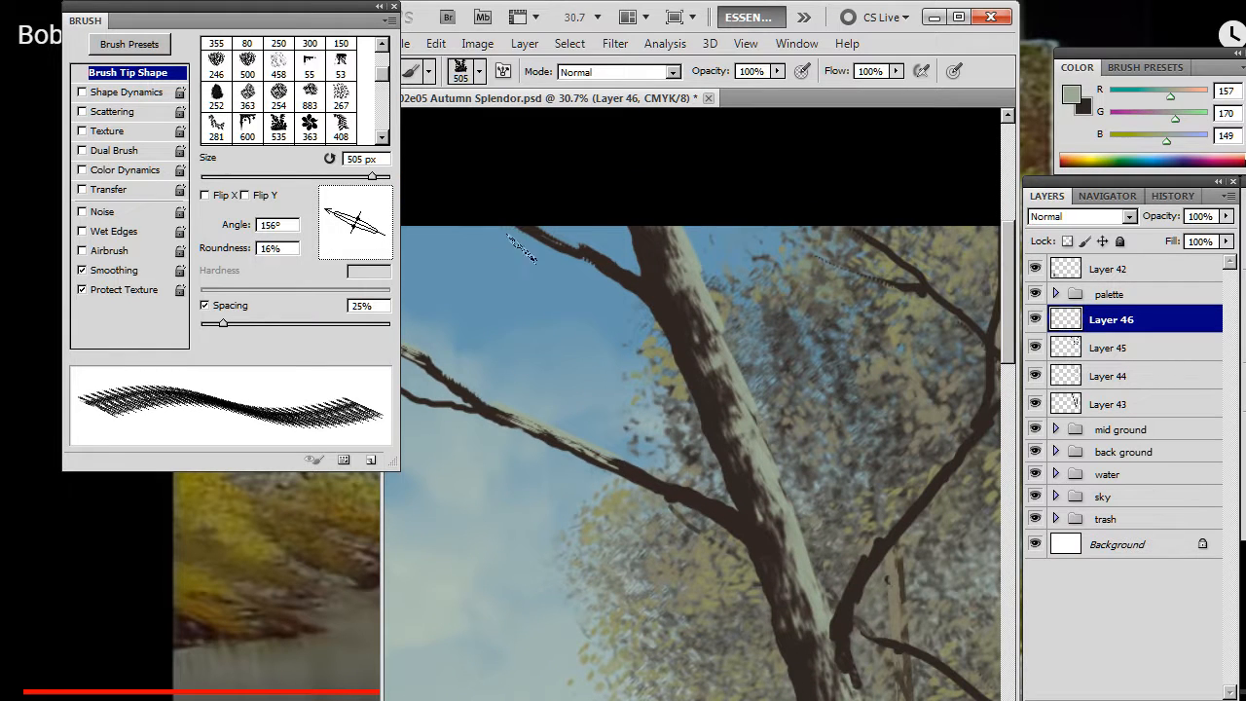
{"action": "left_click_drag", "start_coordinate": [644, 283], "coordinate": [513, 233]}
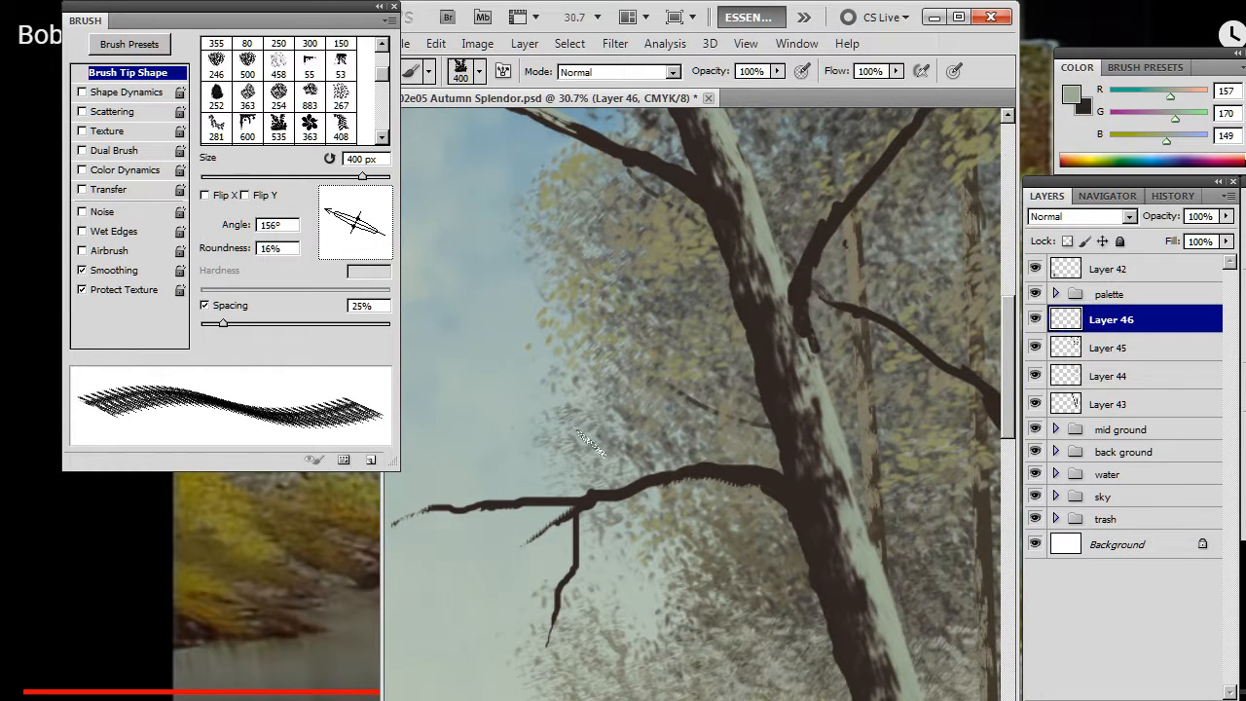
Step: Highlight the left trunk's lower branch with the 300 px tip, angled at 19° near the fork and 0° along the outer section
{"action": "left_click_drag", "start_coordinate": [332, 208], "coordinate": [397, 211]}
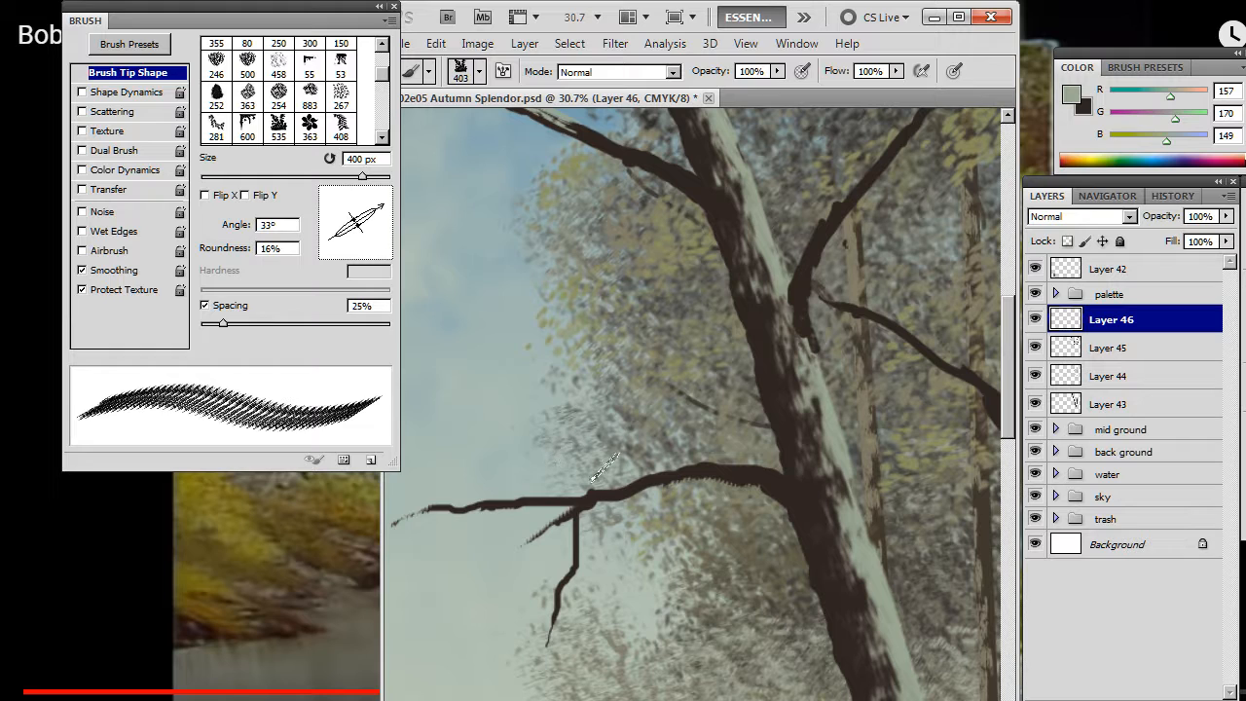
{"action": "key", "text": "bracketleft"}
{"action": "left_click_drag", "start_coordinate": [375, 219], "coordinate": [392, 219]}
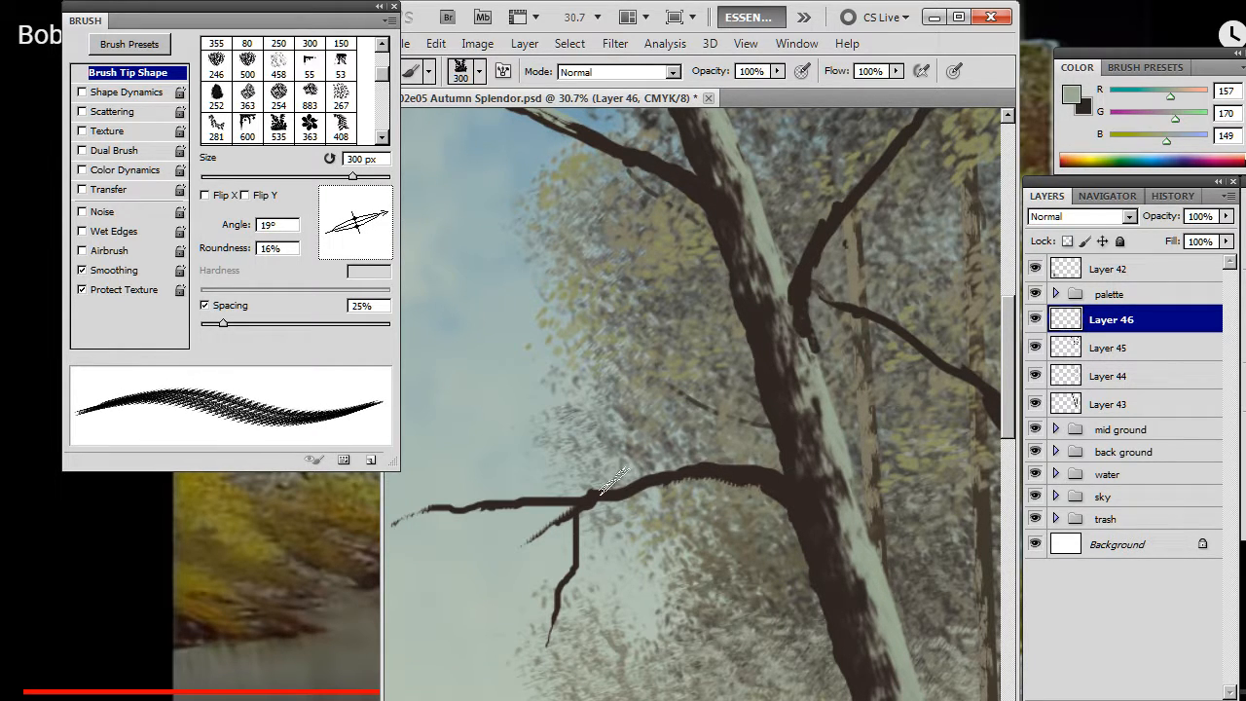
{"action": "left_click_drag", "start_coordinate": [619, 483], "coordinate": [617, 484]}
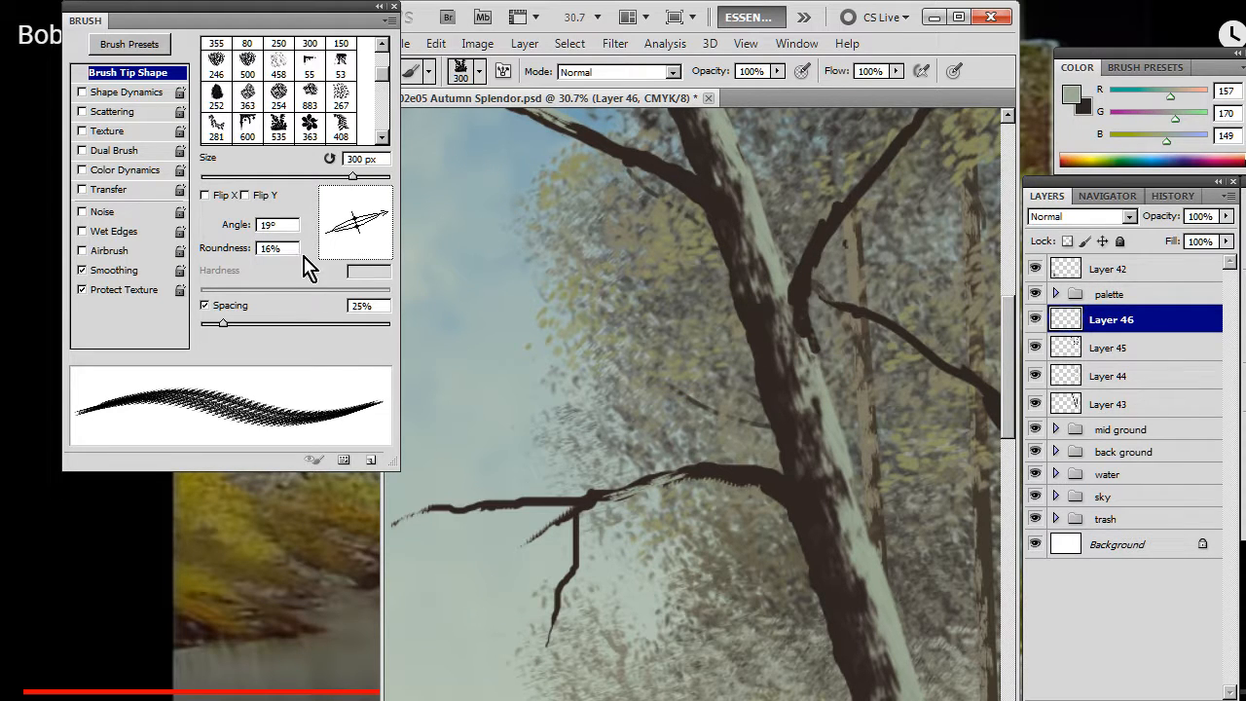
{"action": "left_click_drag", "start_coordinate": [388, 220], "coordinate": [392, 223]}
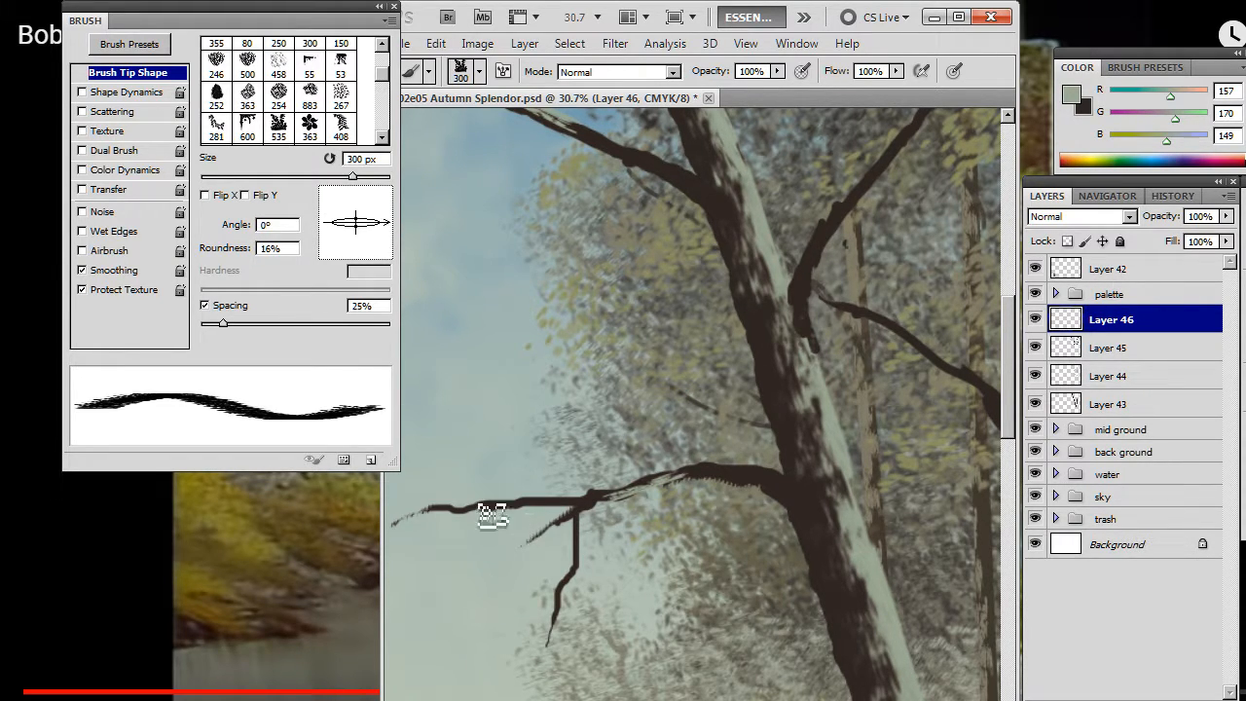
{"action": "left_click_drag", "start_coordinate": [531, 500], "coordinate": [478, 578]}
Step: Paint pale bark on the lower branch's short diagonal twig, adjusting the brush tip to about 250 px at 32°
{"action": "key", "text": "bracketleft"}
{"action": "key", "text": "bracketleft"}
{"action": "key", "text": "bracketleft"}
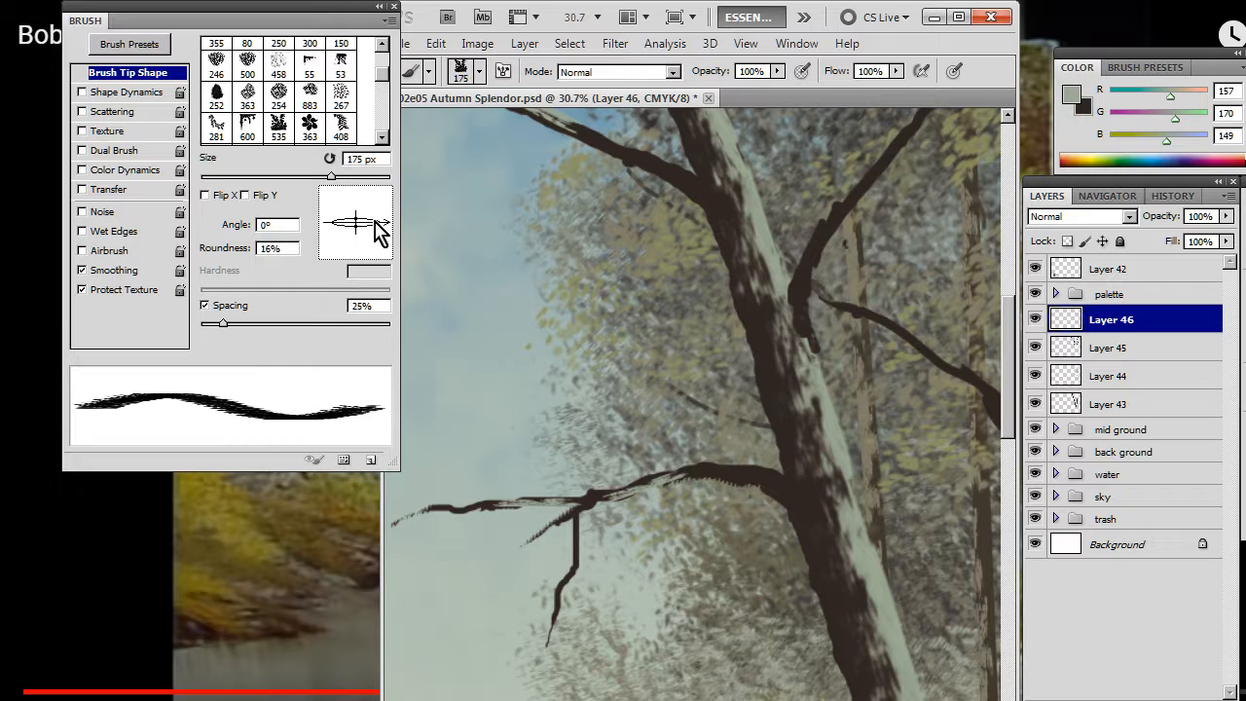
{"action": "left_click_drag", "start_coordinate": [379, 234], "coordinate": [393, 212]}
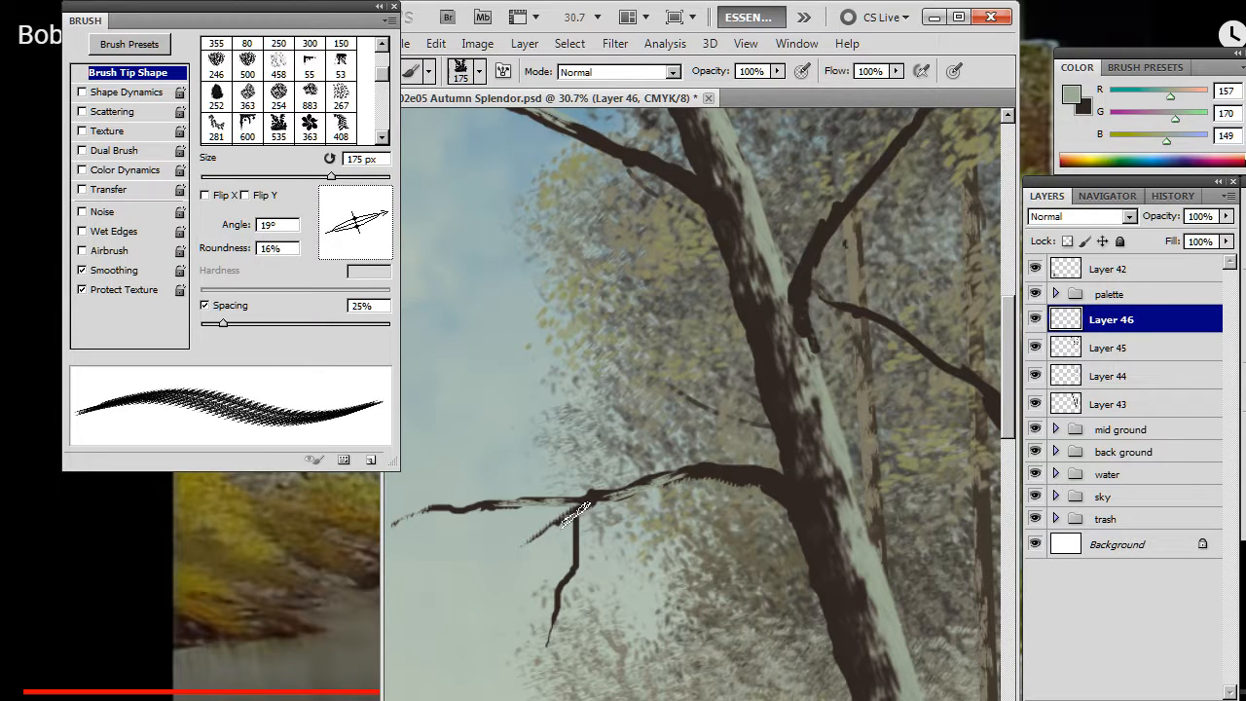
{"action": "key", "text": "e"}
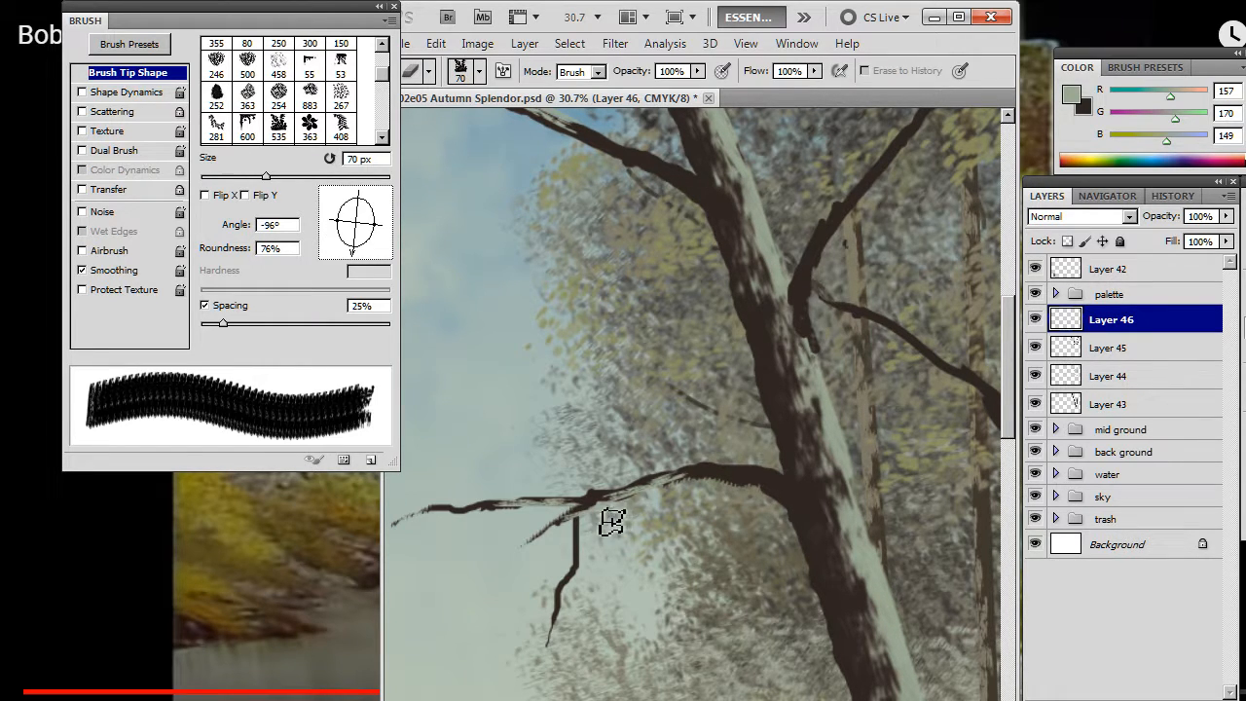
{"action": "key", "text": "b"}
{"action": "left_click_drag", "start_coordinate": [380, 218], "coordinate": [381, 203]}
{"action": "key", "text": "bracketright"}
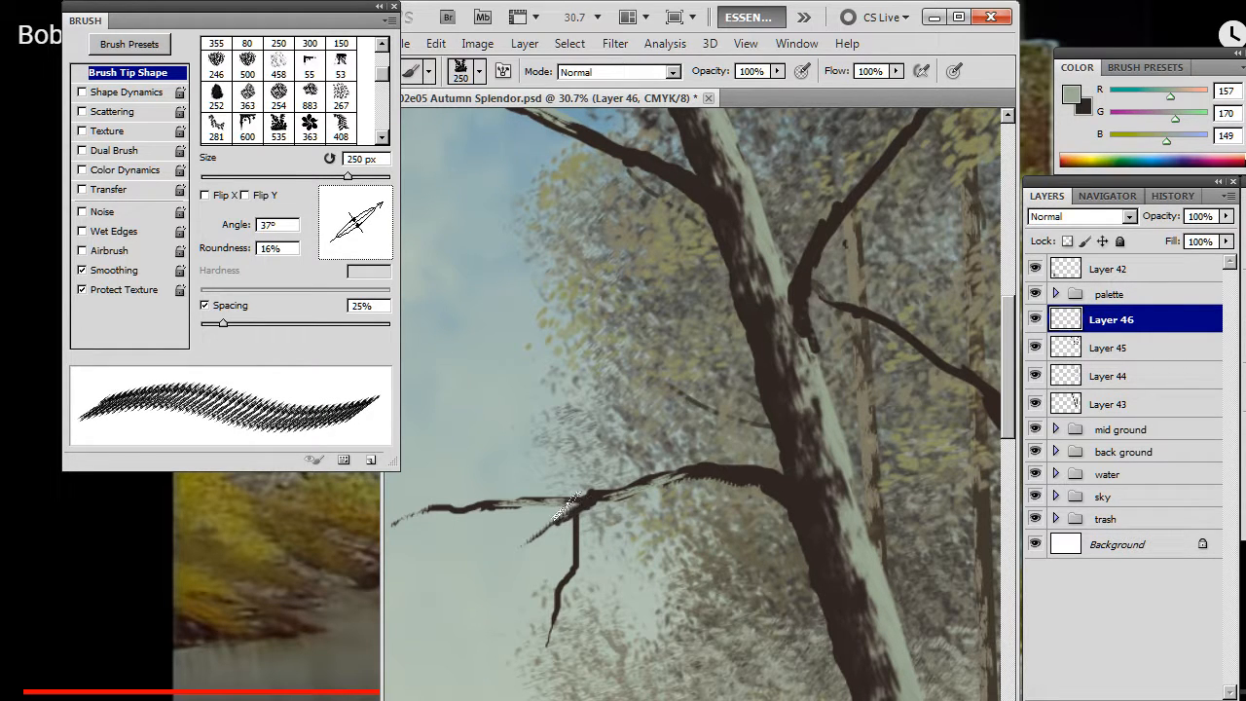
{"action": "left_click_drag", "start_coordinate": [370, 205], "coordinate": [387, 204]}
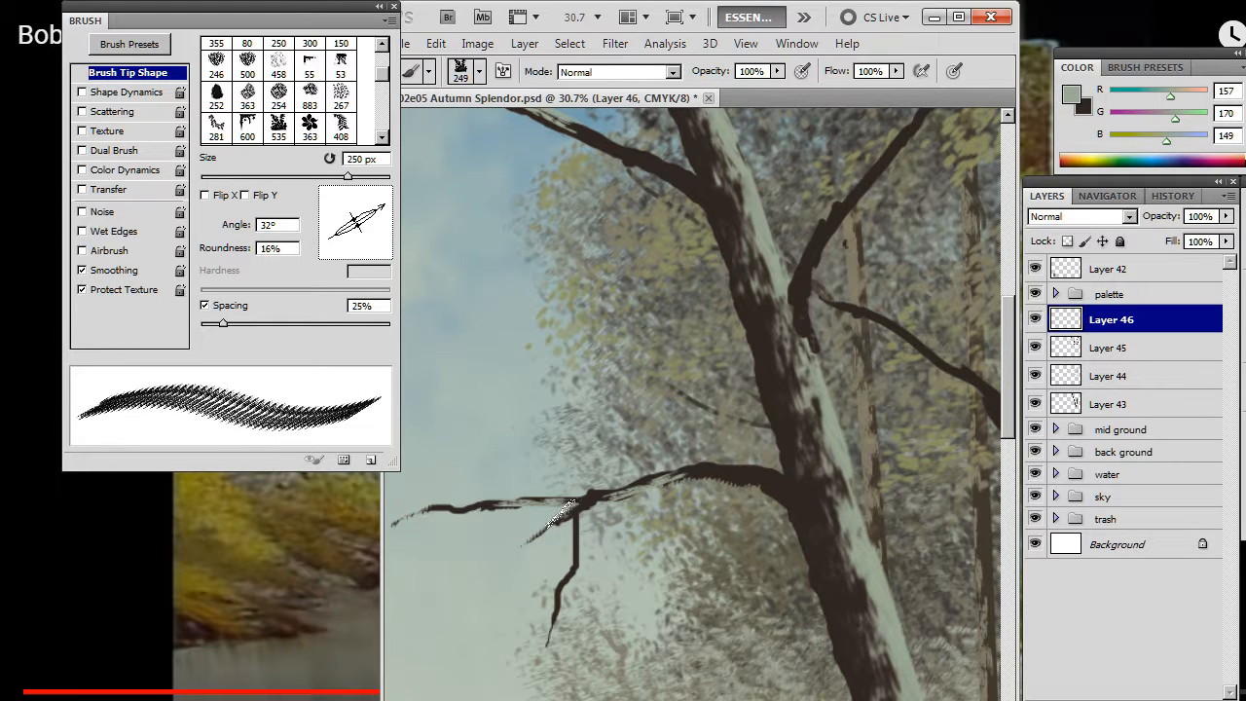
Step: Trim the stray pale paint around the diagonal twig and the lower branch's fork with the 70 px Eraser
{"action": "key", "text": "e"}
{"action": "left_click_drag", "start_coordinate": [592, 528], "coordinate": [561, 535]}
{"action": "key", "text": "b"}
{"action": "key", "text": "e"}
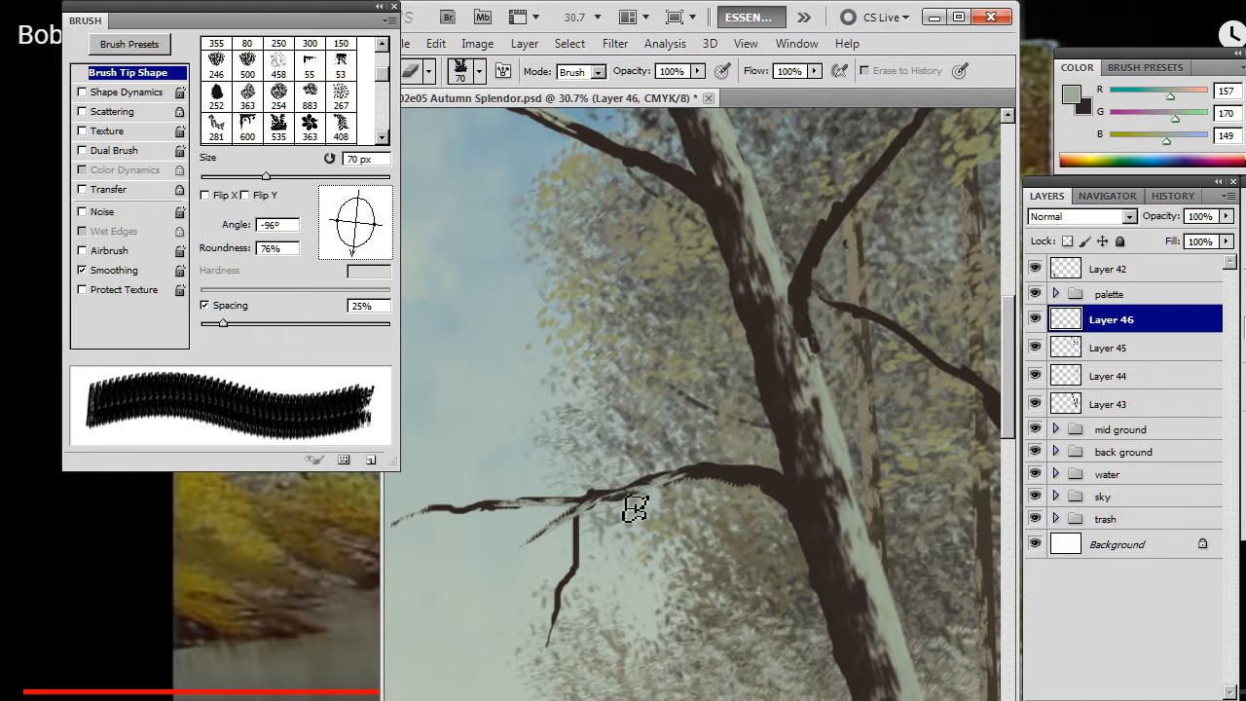
{"action": "left_click_drag", "start_coordinate": [634, 512], "coordinate": [649, 497]}
Step: Paint pale bark along the long branch crossing from the left trunk to the right trunk, with the tip at 55° and 400 px
{"action": "key", "text": "b"}
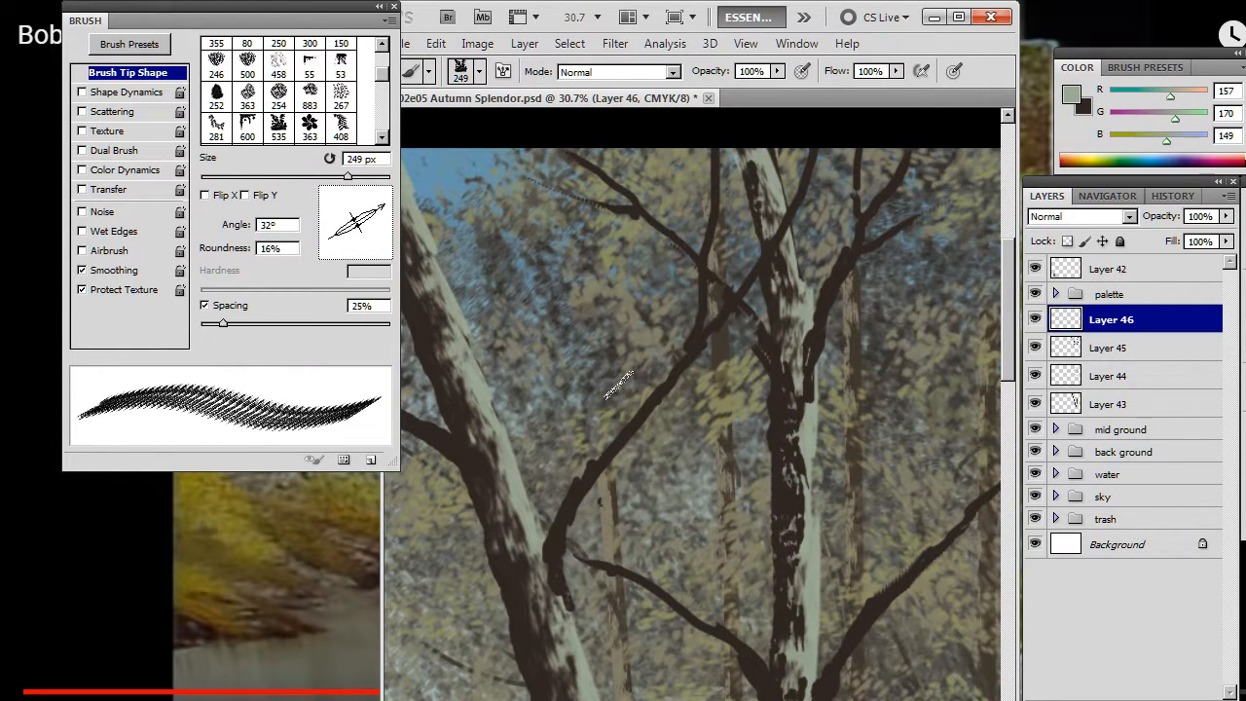
{"action": "mouse_move", "coordinate": [358, 189]}
{"action": "left_mouse_down"}
{"action": "mouse_move", "coordinate": [407, 214]}
{"action": "mouse_move", "coordinate": [374, 198]}
{"action": "left_mouse_up"}
{"action": "key", "text": "]"}
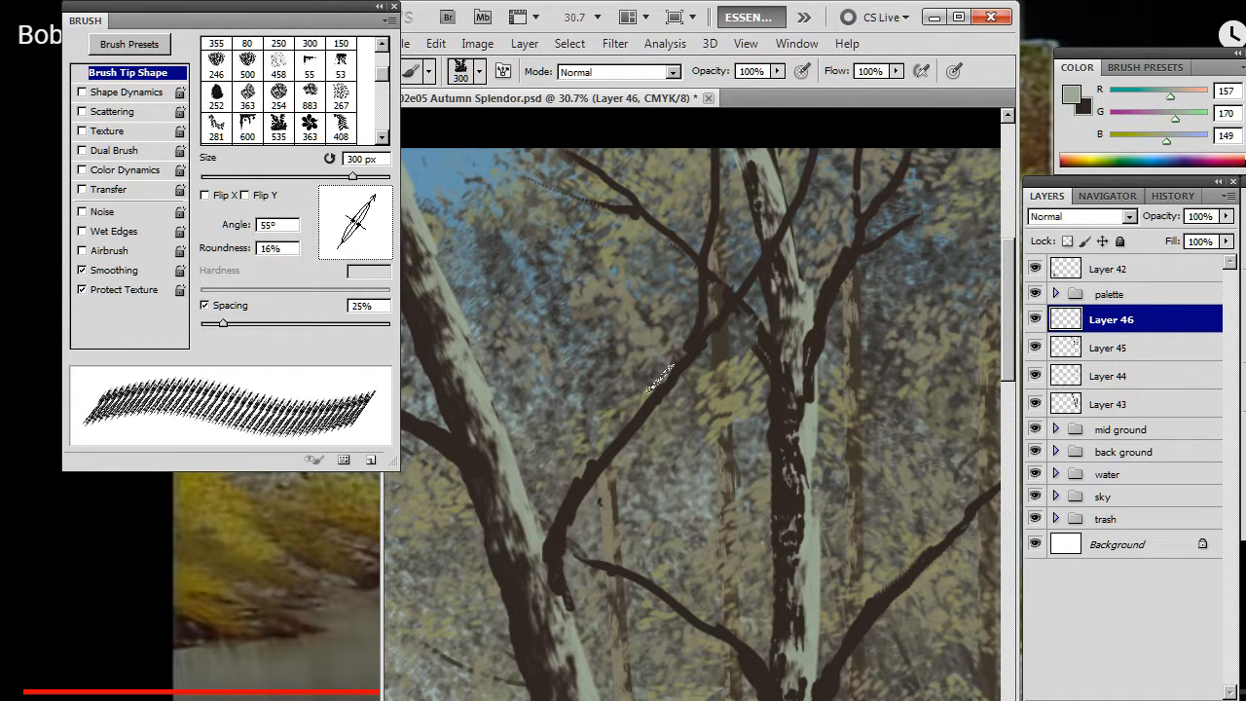
{"action": "key", "text": "["}
{"action": "left_click_drag", "start_coordinate": [683, 362], "coordinate": [643, 425]}
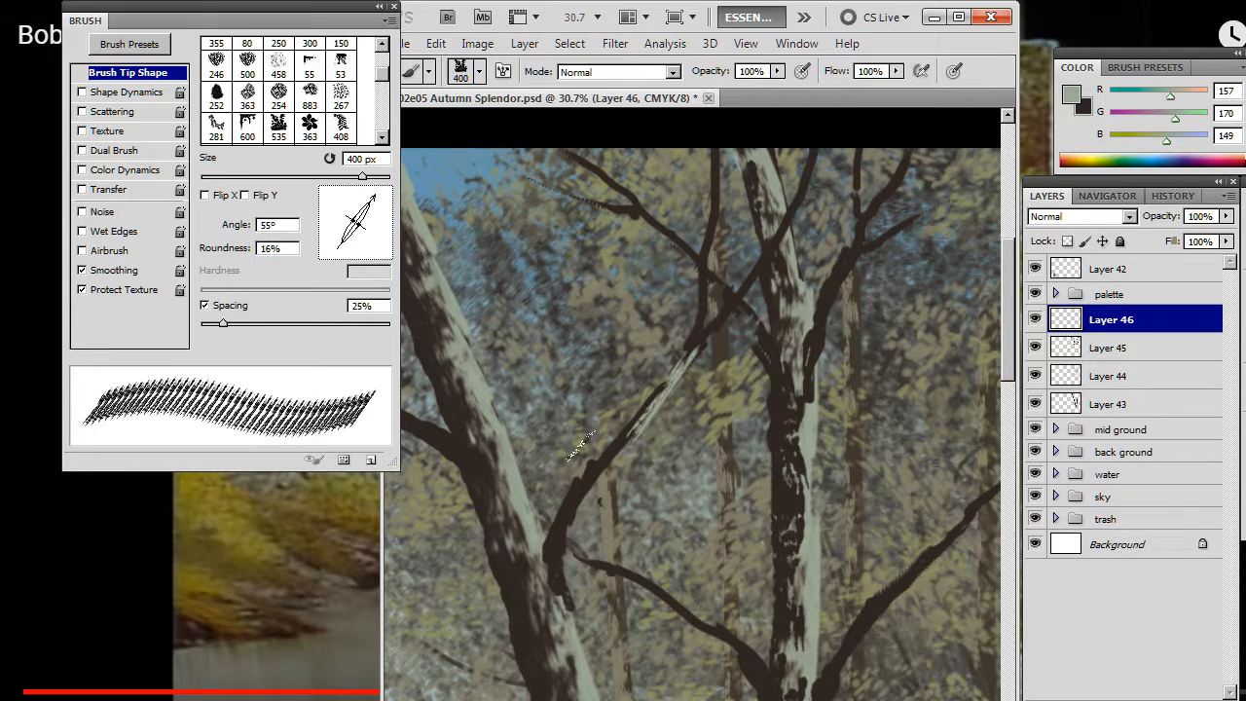
{"action": "left_click_drag", "start_coordinate": [572, 446], "coordinate": [570, 471]}
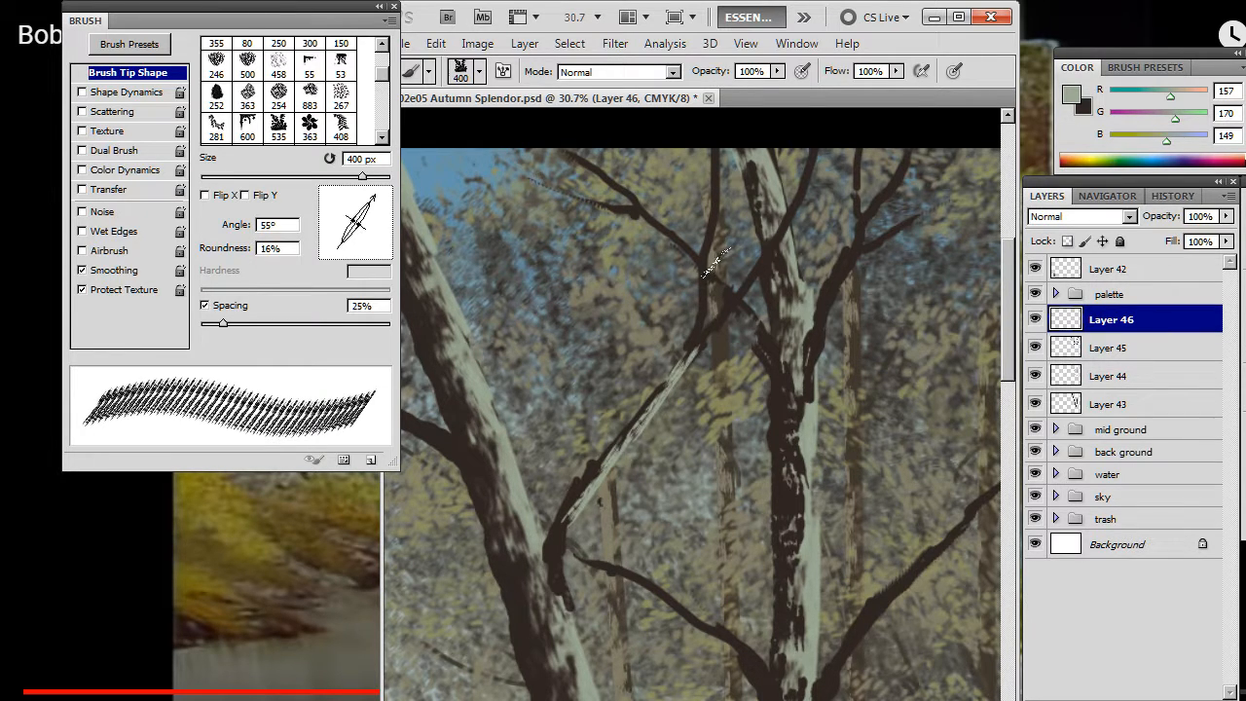
{"action": "left_click_drag", "start_coordinate": [702, 275], "coordinate": [718, 268]}
{"action": "left_click_drag", "start_coordinate": [741, 226], "coordinate": [743, 223]}
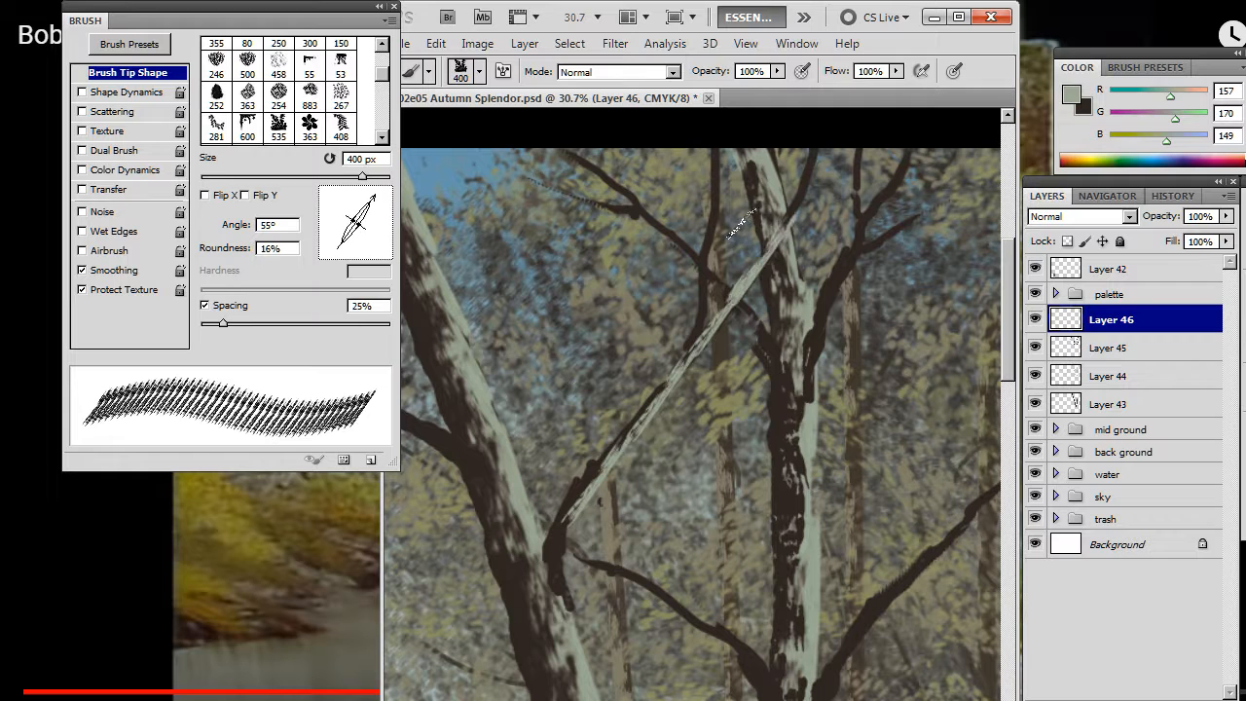
Step: Continue the pale bark up the crossing branch's upper end with the 400 px brush tip angled at 65°
{"action": "left_click_drag", "start_coordinate": [376, 209], "coordinate": [370, 189]}
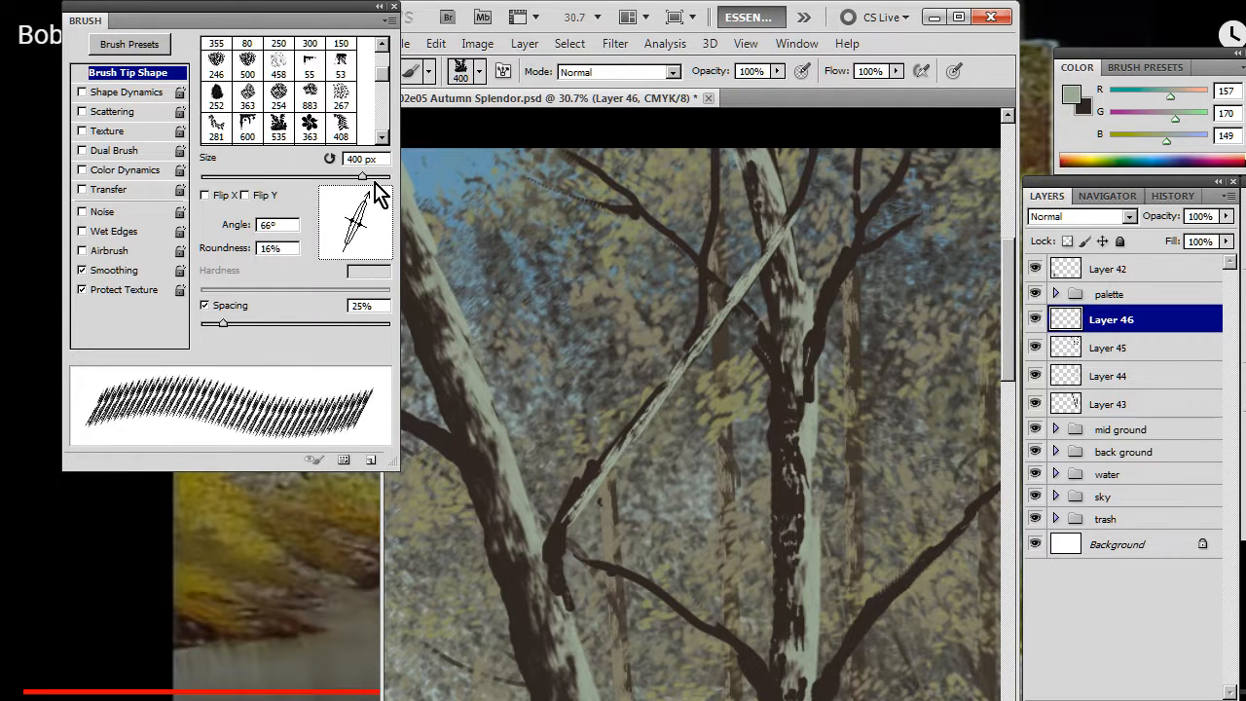
{"action": "left_click", "coordinate": [800, 194]}
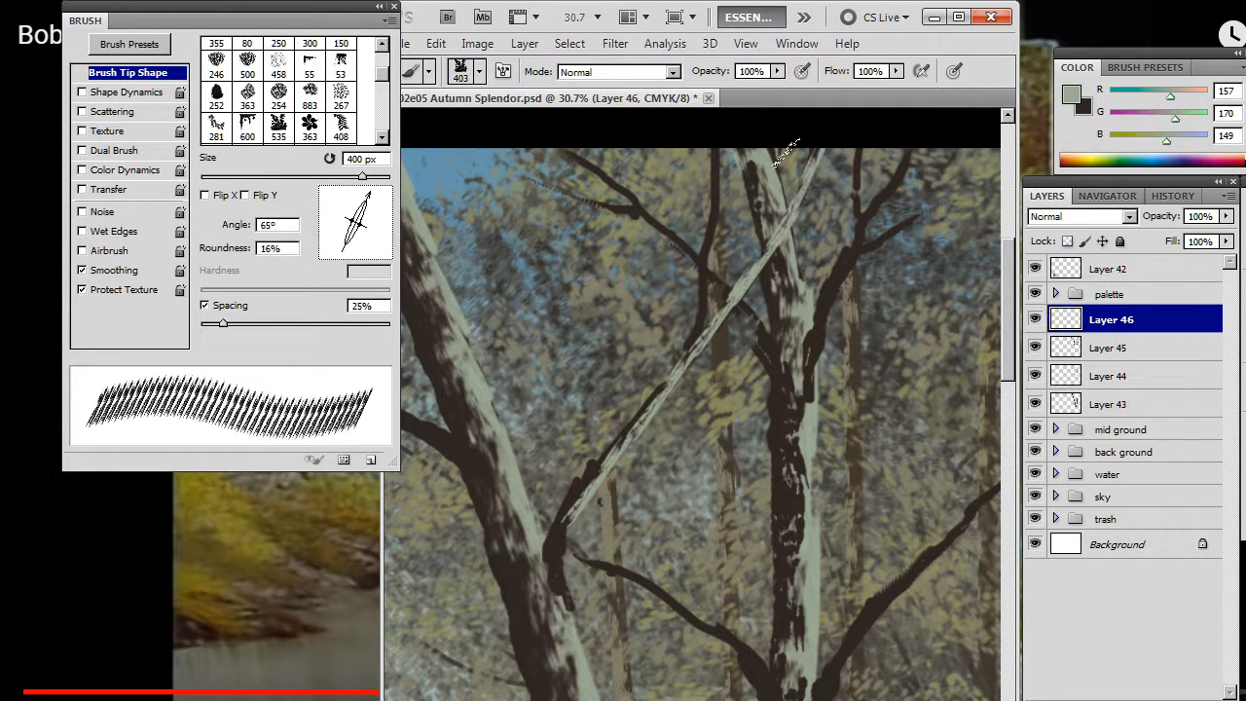
Step: Trim the pale paint at the crossing branch's upper end with the Eraser angled at -120°, using sizes of 500 px and 300 px
{"action": "key", "text": "e"}
{"action": "key", "text": "bracketright"}
{"action": "key", "text": "bracketright"}
{"action": "key", "text": "bracketright"}
{"action": "key", "text": "bracketright"}
{"action": "key", "text": "bracketright"}
{"action": "key", "text": "bracketright"}
{"action": "key", "text": "bracketright"}
{"action": "key", "text": "bracketright"}
{"action": "key", "text": "bracketright"}
{"action": "key", "text": "bracketright"}
{"action": "key", "text": "bracketright"}
{"action": "key", "text": "bracketright"}
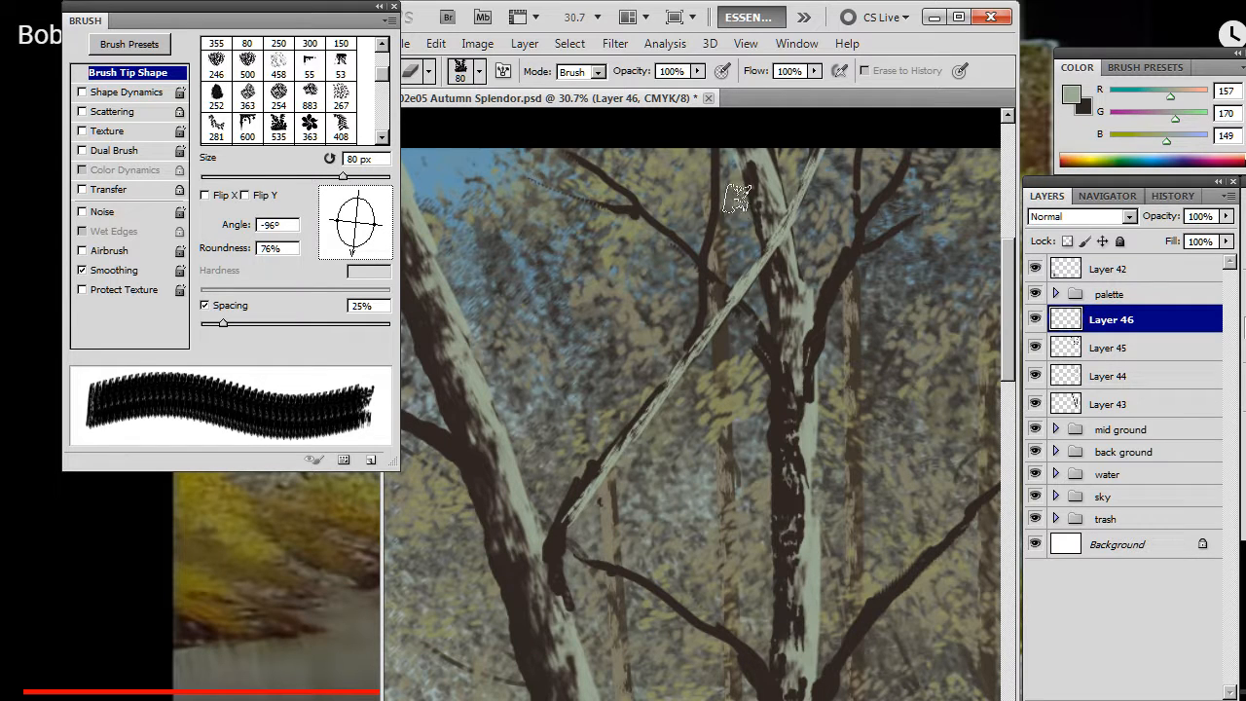
{"action": "left_click_drag", "start_coordinate": [355, 261], "coordinate": [341, 243]}
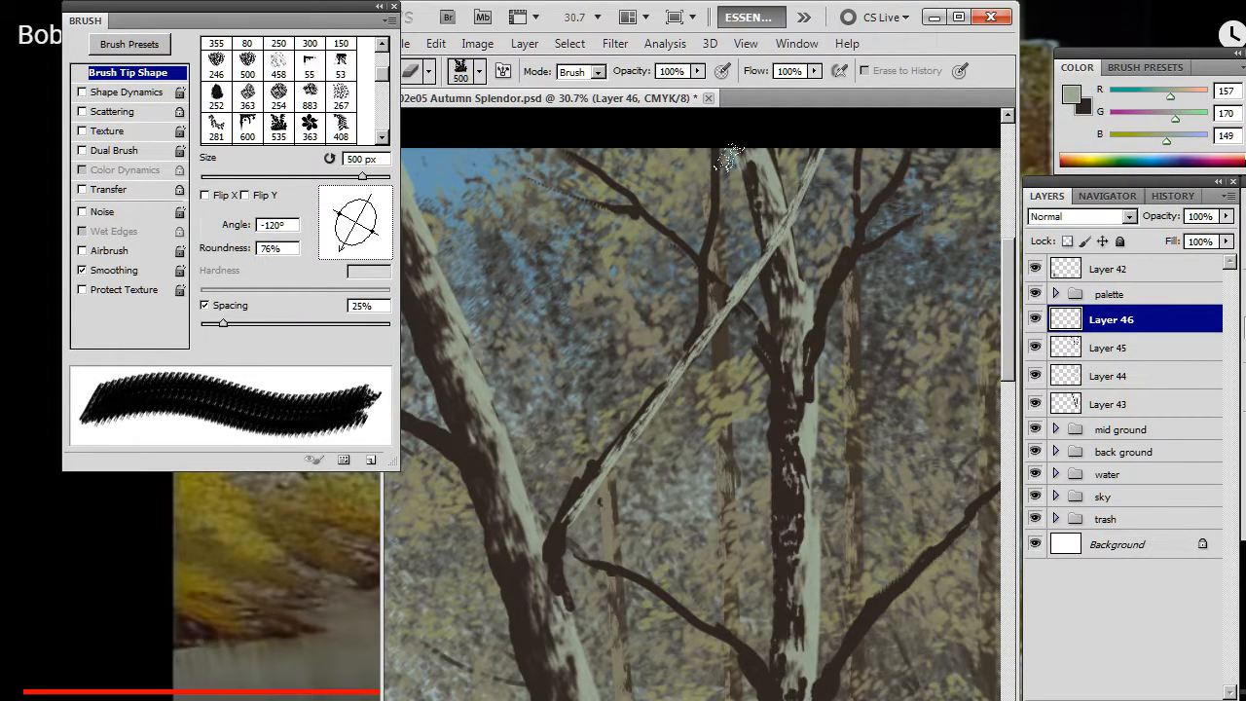
{"action": "key", "text": "bracketleft"}
{"action": "key", "text": "bracketleft"}
{"action": "key", "text": "bracketleft"}
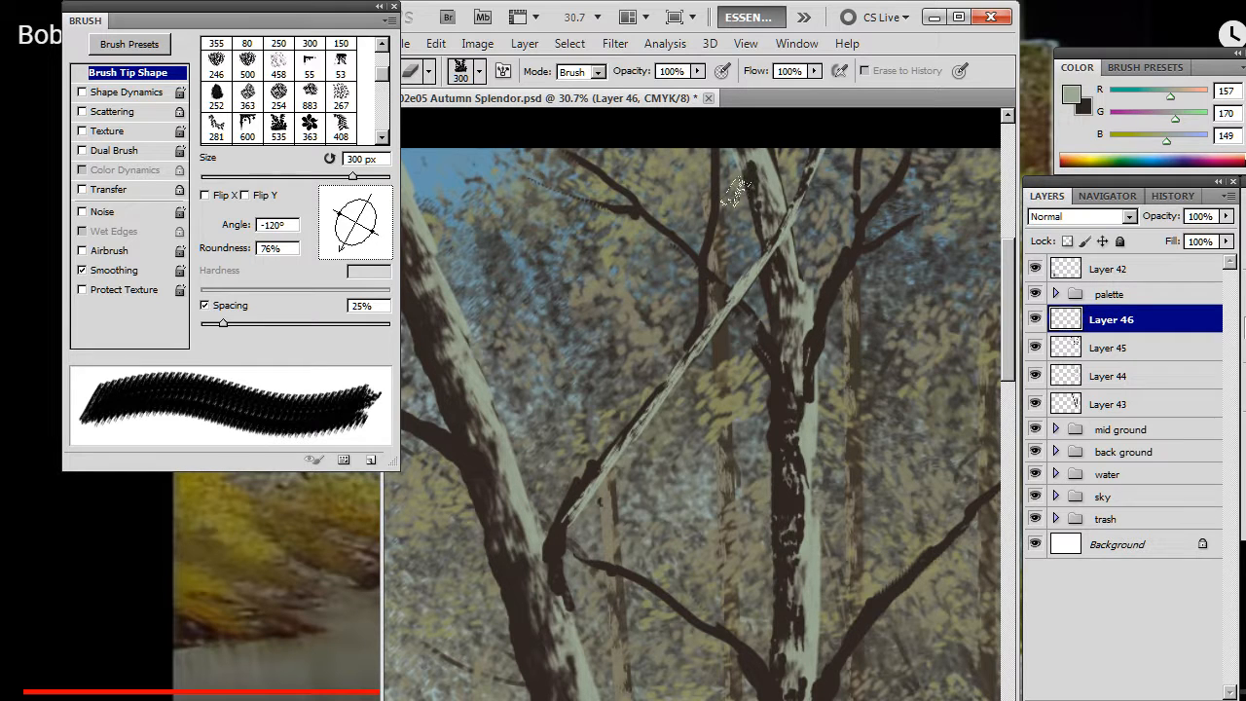
Step: Thin the pale paint farther down the crossing branch with the 300 px Eraser angled at -137° and -128°
{"action": "left_click_drag", "start_coordinate": [343, 255], "coordinate": [335, 245]}
{"action": "left_click_drag", "start_coordinate": [697, 247], "coordinate": [663, 284]}
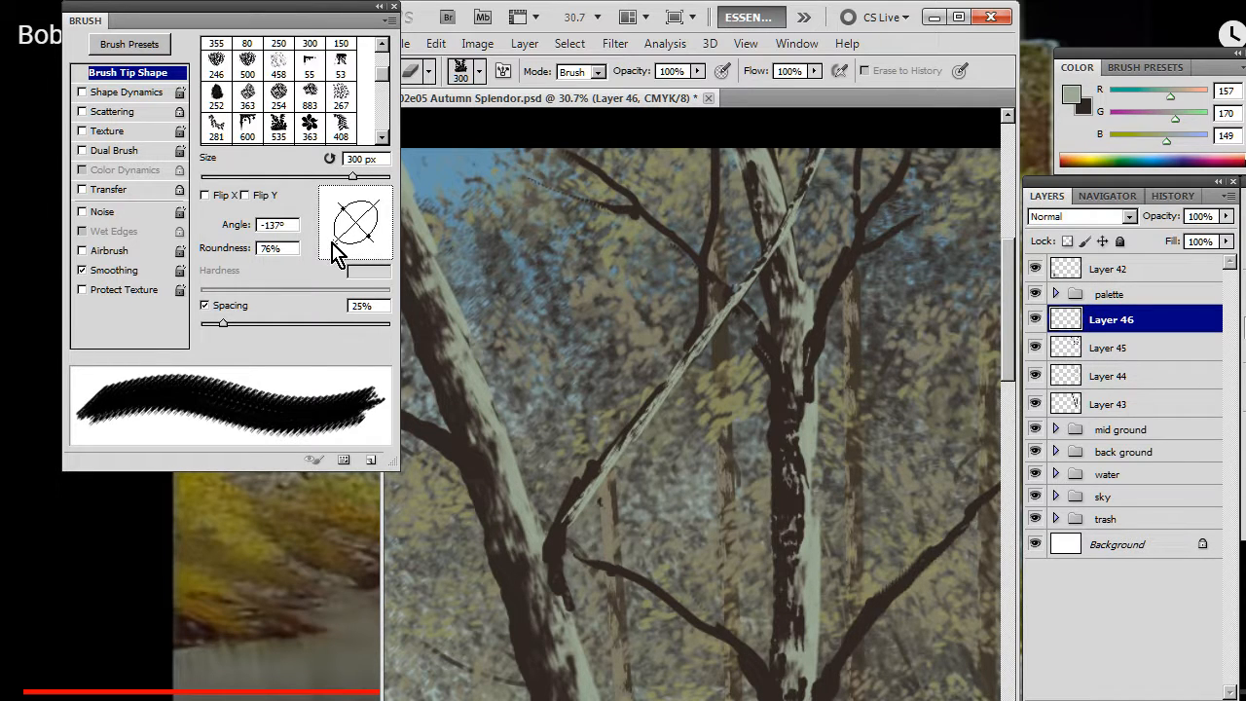
{"action": "mouse_move", "coordinate": [332, 243]}
{"action": "left_mouse_down"}
{"action": "mouse_move", "coordinate": [346, 268]}
{"action": "mouse_move", "coordinate": [338, 260]}
{"action": "left_mouse_up"}
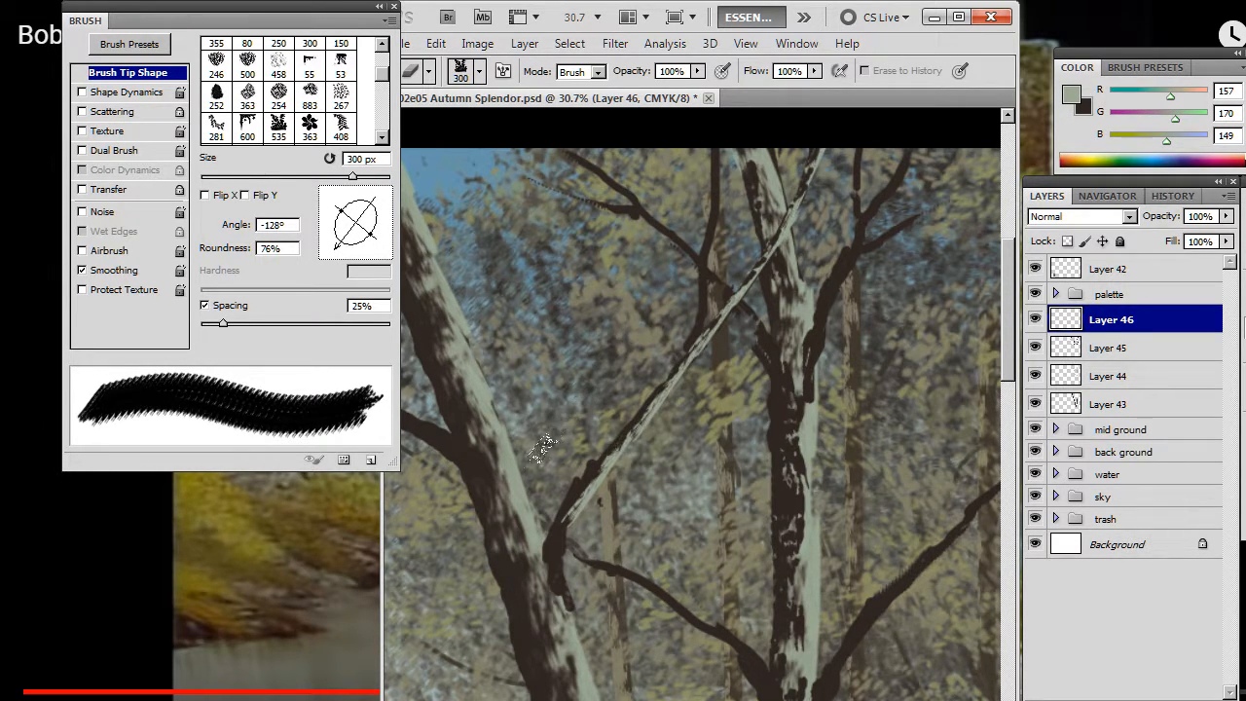
Step: Paint pale bark down the crossing branch's base with a 200 px brush tip at 94° and 40% roundness
{"action": "key", "text": "b"}
{"action": "key", "text": "bracketright"}
{"action": "key", "text": "bracketright"}
{"action": "key", "text": "bracketright"}
{"action": "key", "text": "bracketright"}
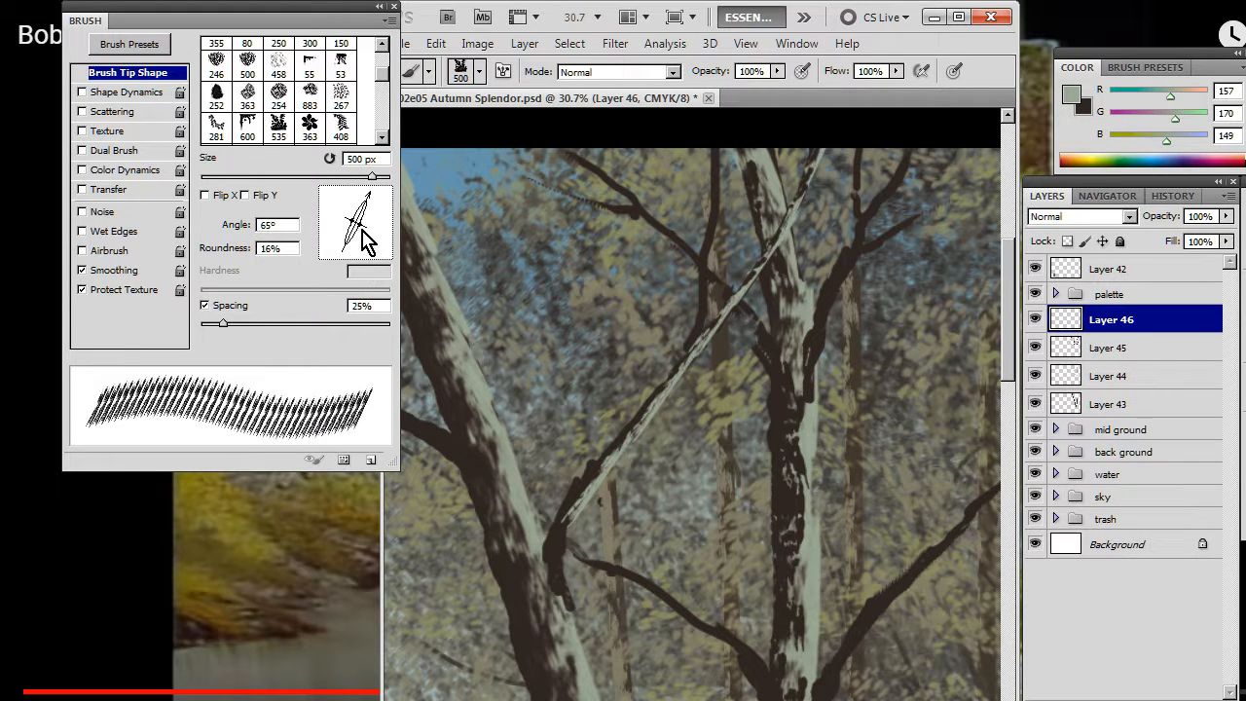
{"action": "mouse_move", "coordinate": [360, 228]}
{"action": "left_mouse_down"}
{"action": "mouse_move", "coordinate": [372, 214]}
{"action": "mouse_move", "coordinate": [370, 227]}
{"action": "mouse_move", "coordinate": [355, 219]}
{"action": "mouse_move", "coordinate": [354, 278]}
{"action": "mouse_move", "coordinate": [350, 195]}
{"action": "mouse_move", "coordinate": [356, 207]}
{"action": "left_mouse_up"}
{"action": "key", "text": "bracketleft"}
{"action": "key", "text": "bracketleft"}
{"action": "key", "text": "bracketleft"}
{"action": "key", "text": "bracketleft"}
{"action": "key", "text": "bracketleft"}
{"action": "key", "text": "bracketleft"}
{"action": "key", "text": "bracketleft"}
{"action": "key", "text": "bracketleft"}
{"action": "key", "text": "bracketright"}
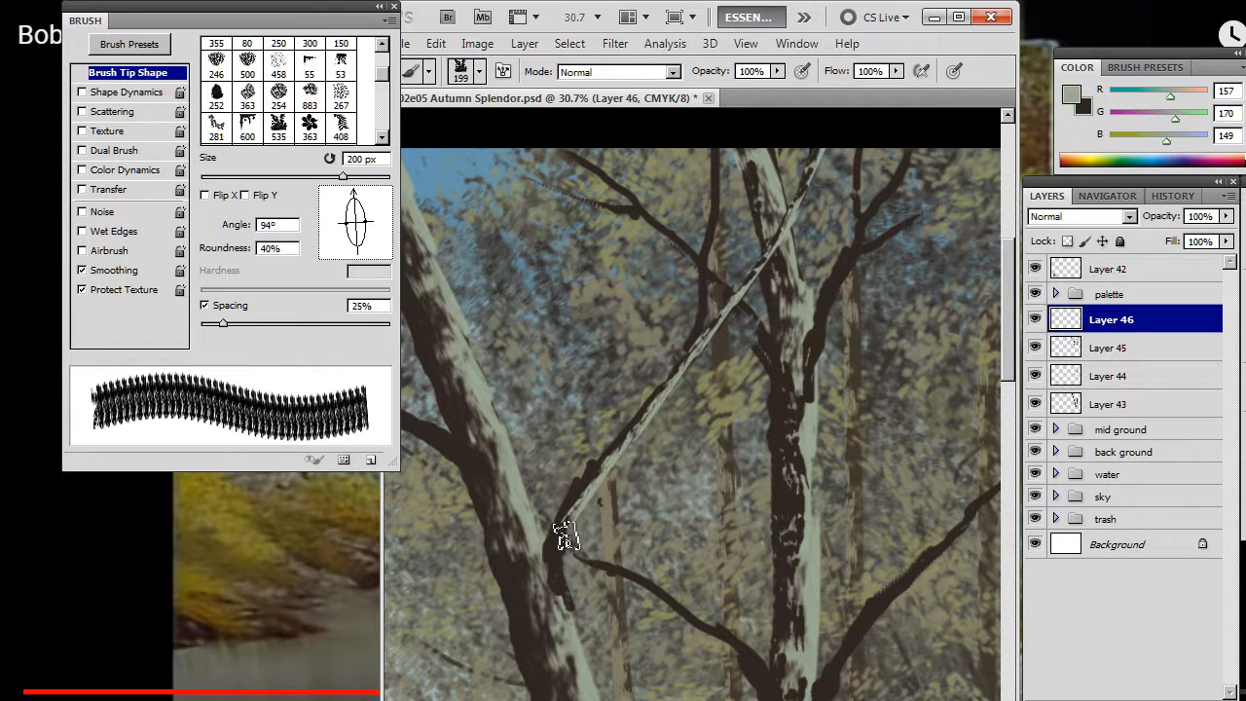
{"action": "left_click_drag", "start_coordinate": [562, 526], "coordinate": [567, 611]}
{"action": "key", "text": "e"}
{"action": "key", "text": "b"}
{"action": "left_click_drag", "start_coordinate": [569, 565], "coordinate": [567, 592]}
{"action": "key", "text": "e"}
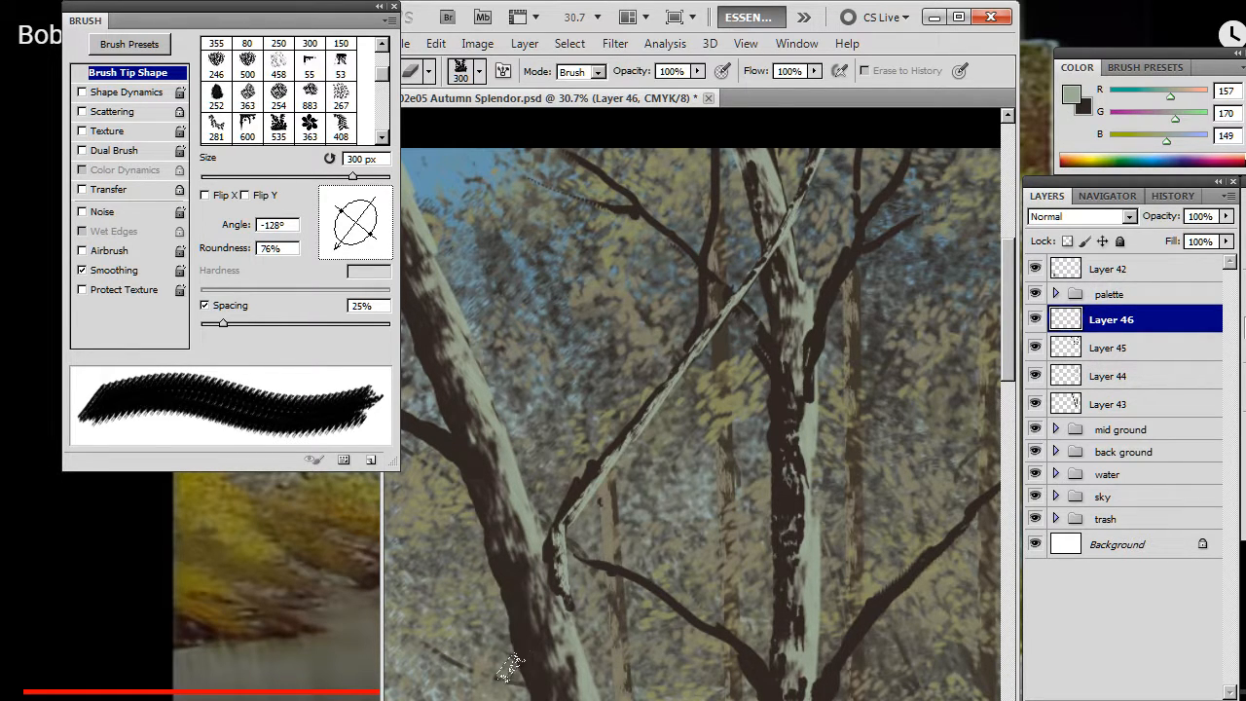
Step: Fill the area where the crossing branch's base meets the left trunk with pale bark using the 199 px brush
{"action": "left_click_drag", "start_coordinate": [478, 633], "coordinate": [605, 563]}
{"action": "key", "text": "b"}
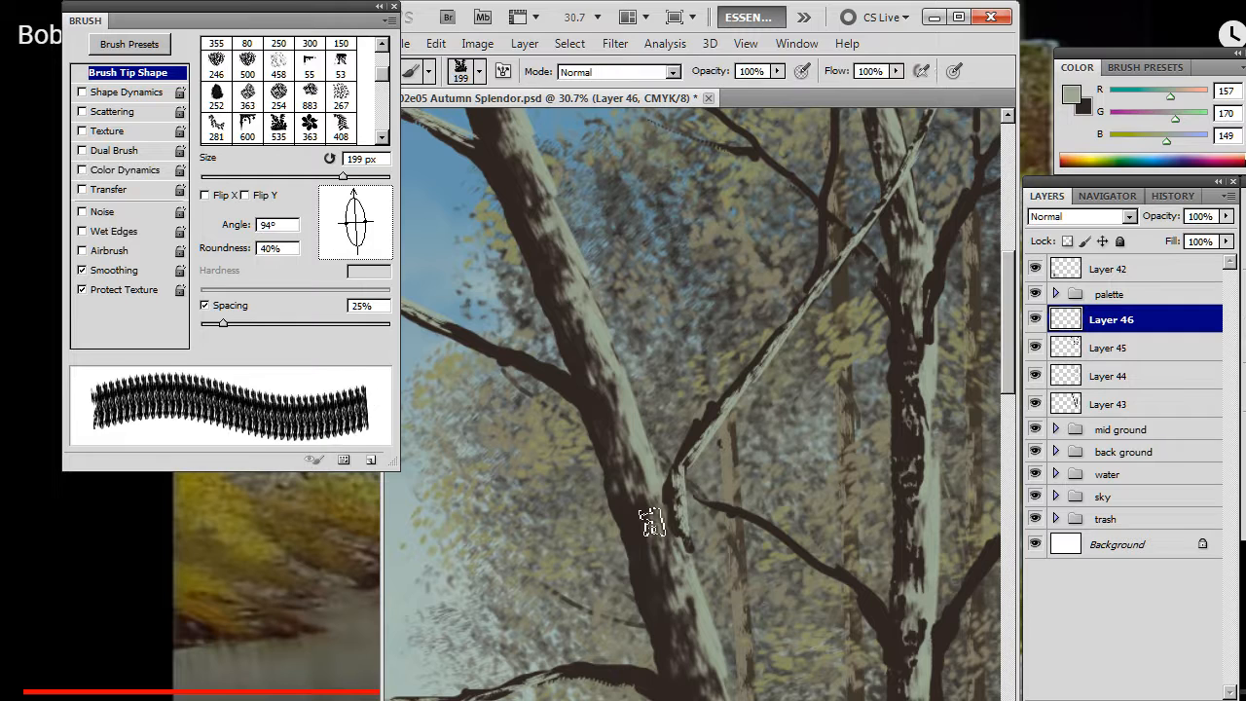
{"action": "key", "text": "e"}
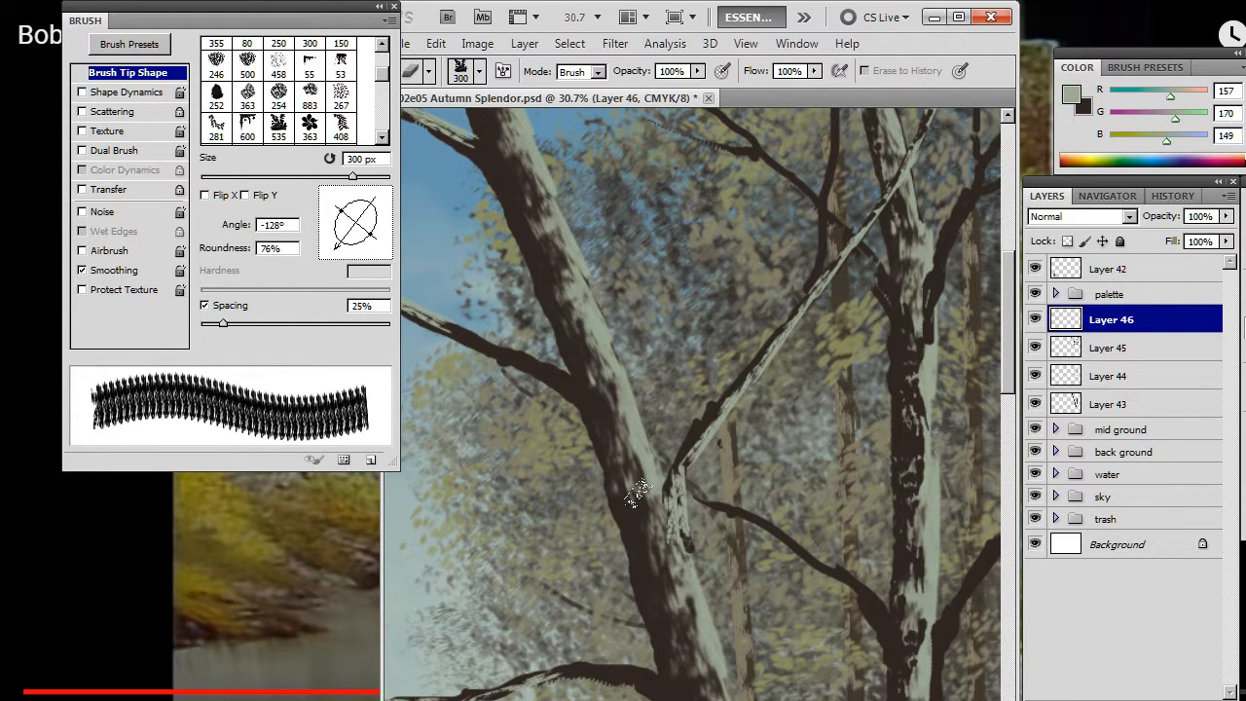
{"action": "key", "text": "b"}
{"action": "left_click_drag", "start_coordinate": [671, 515], "coordinate": [670, 545]}
{"action": "key", "text": "e"}
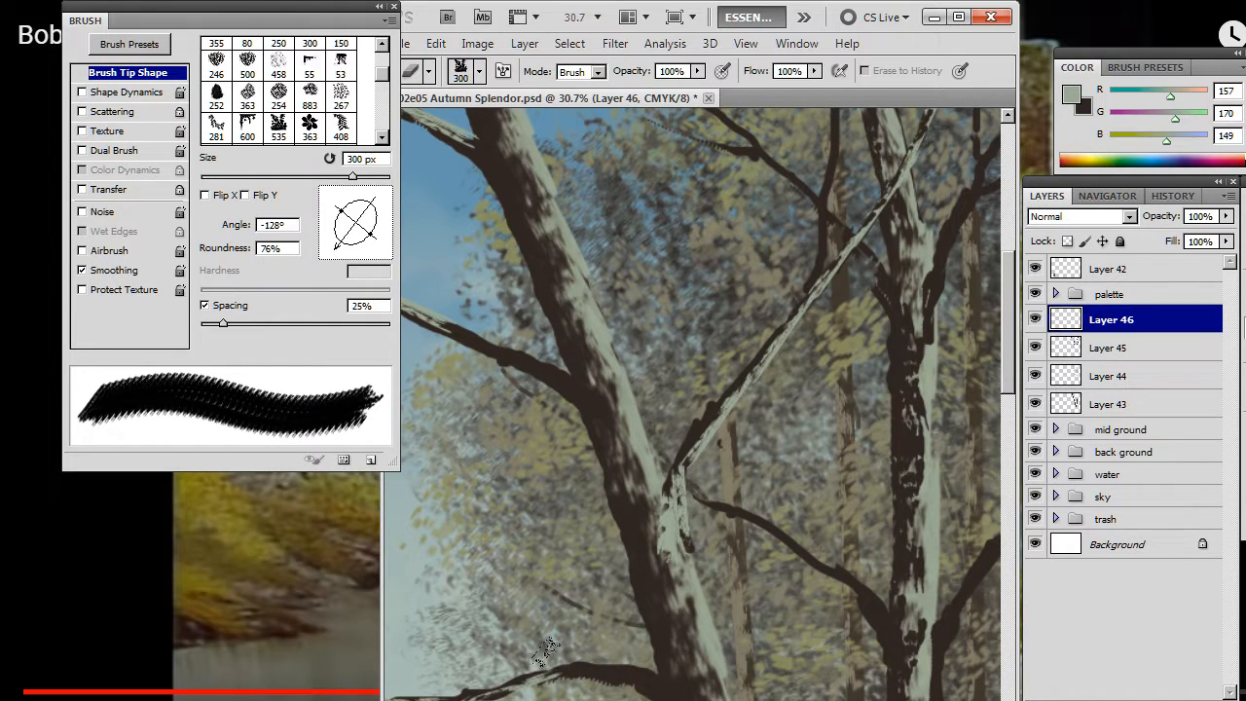
Step: Blend the crossing branch's base into the left trunk with more pale bark and the 20 px Smudge tool at 54% strength
{"action": "key", "text": "space"}
{"action": "left_click_drag", "start_coordinate": [562, 439], "coordinate": [578, 339]}
{"action": "key", "text": "alt+space"}
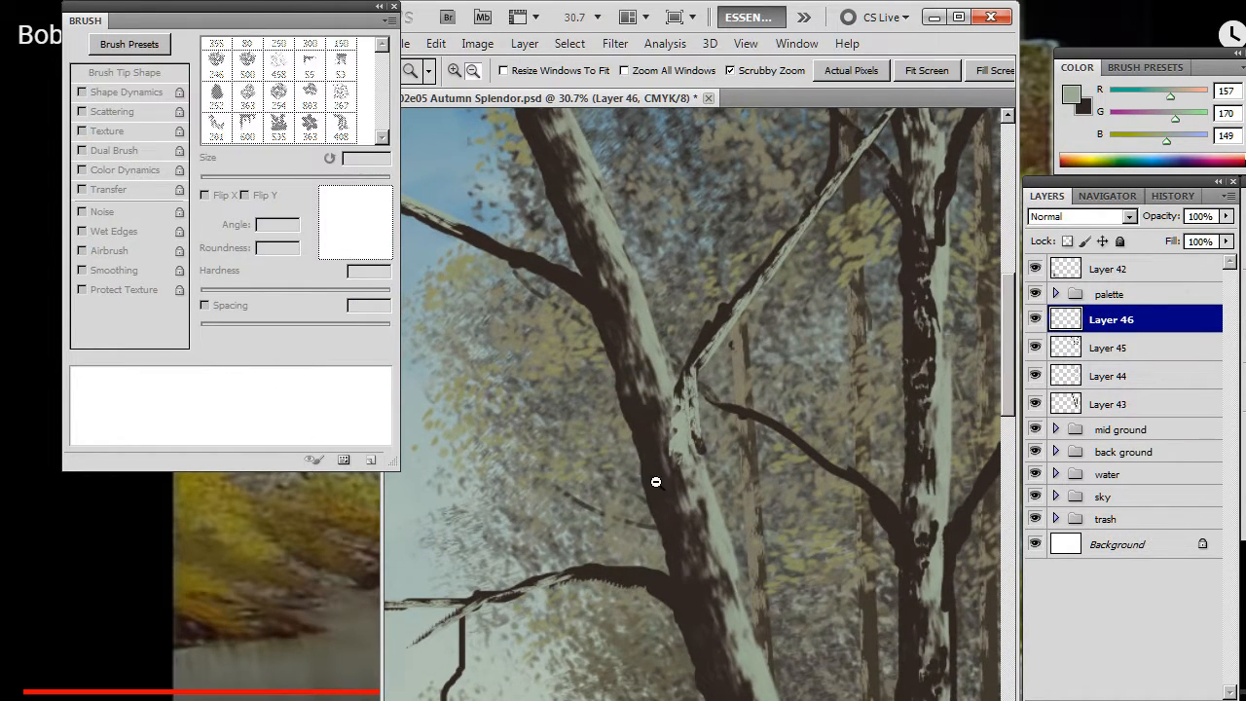
{"action": "key", "text": "b"}
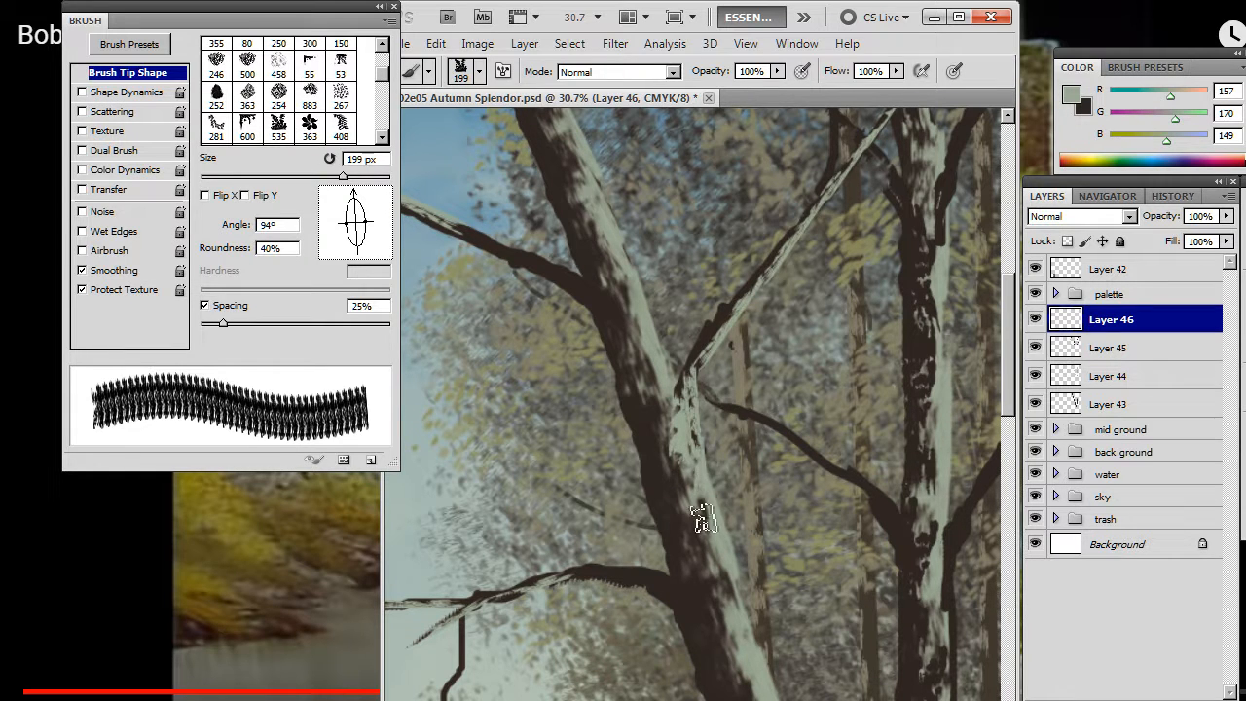
{"action": "key", "text": "alt+space"}
{"action": "mouse_move", "coordinate": [644, 436]}
{"action": "left_mouse_down"}
{"action": "mouse_move", "coordinate": [600, 412]}
{"action": "mouse_move", "coordinate": [579, 364]}
{"action": "left_mouse_up"}
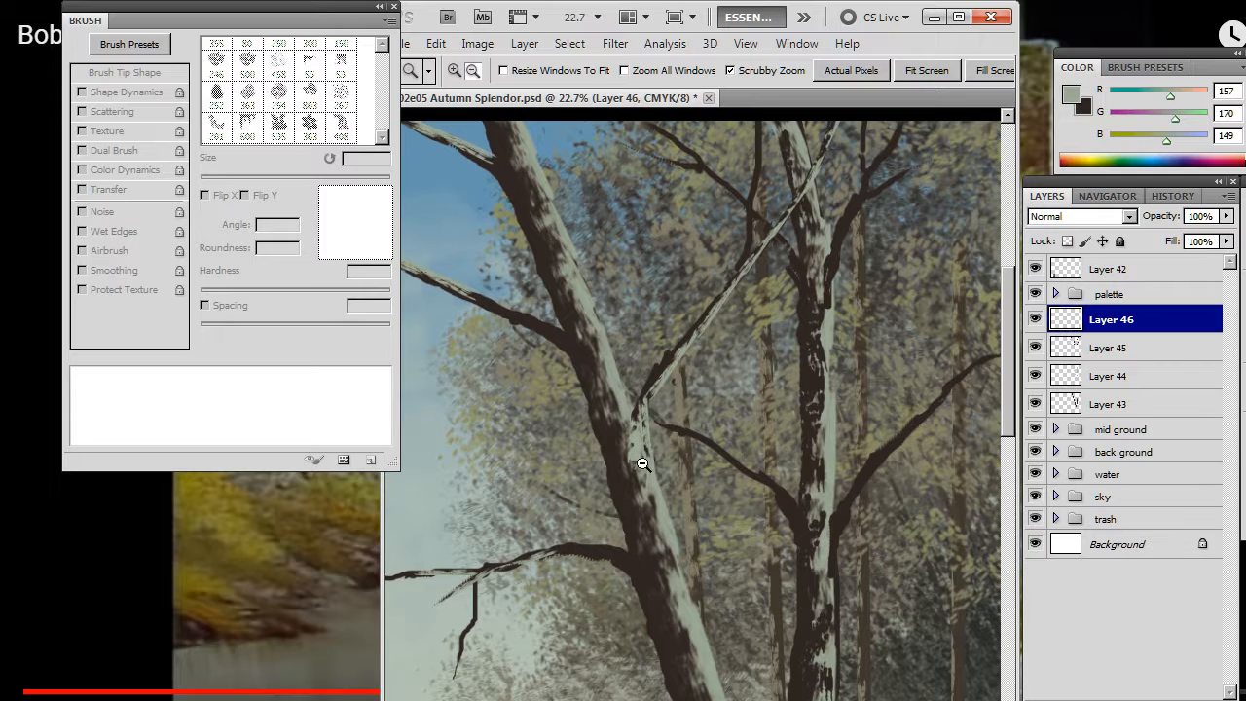
{"action": "key", "text": "r"}
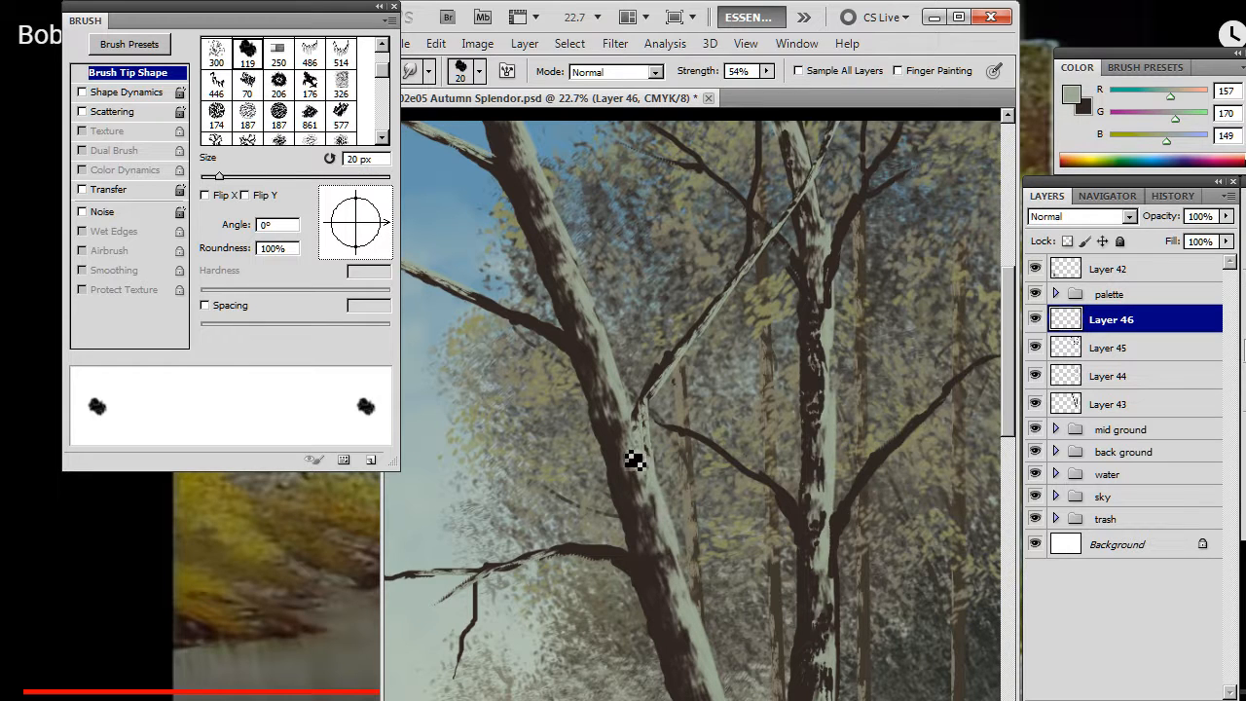
{"action": "left_click_drag", "start_coordinate": [677, 578], "coordinate": [661, 472]}
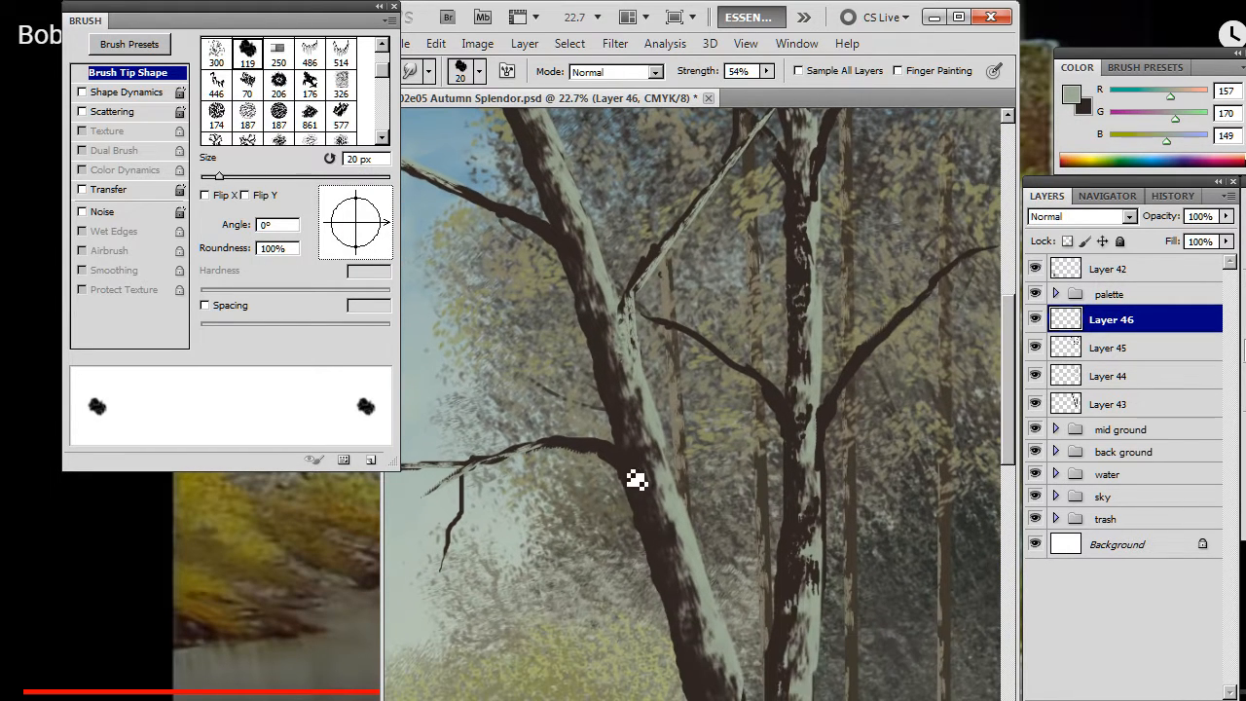
Step: Trim the pale paint along the left trunk's lower branch with the 300 px Eraser angled at -172°
{"action": "key", "text": "e"}
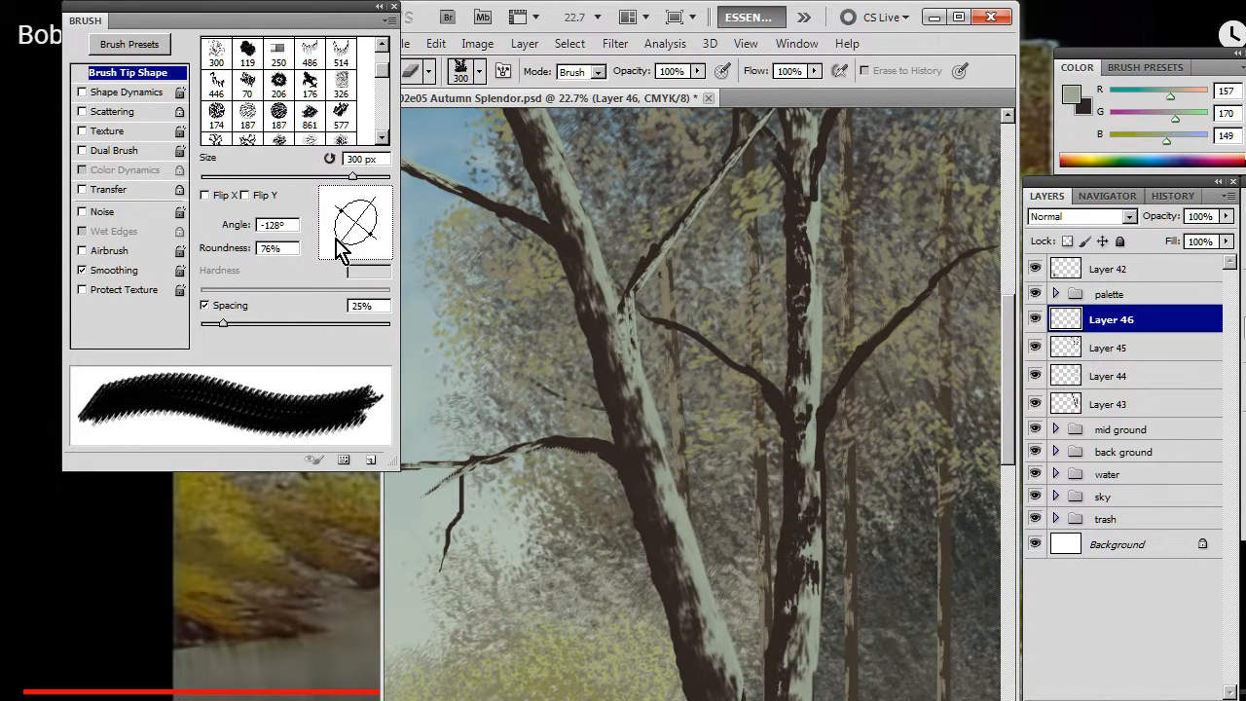
{"action": "left_click_drag", "start_coordinate": [339, 247], "coordinate": [325, 230]}
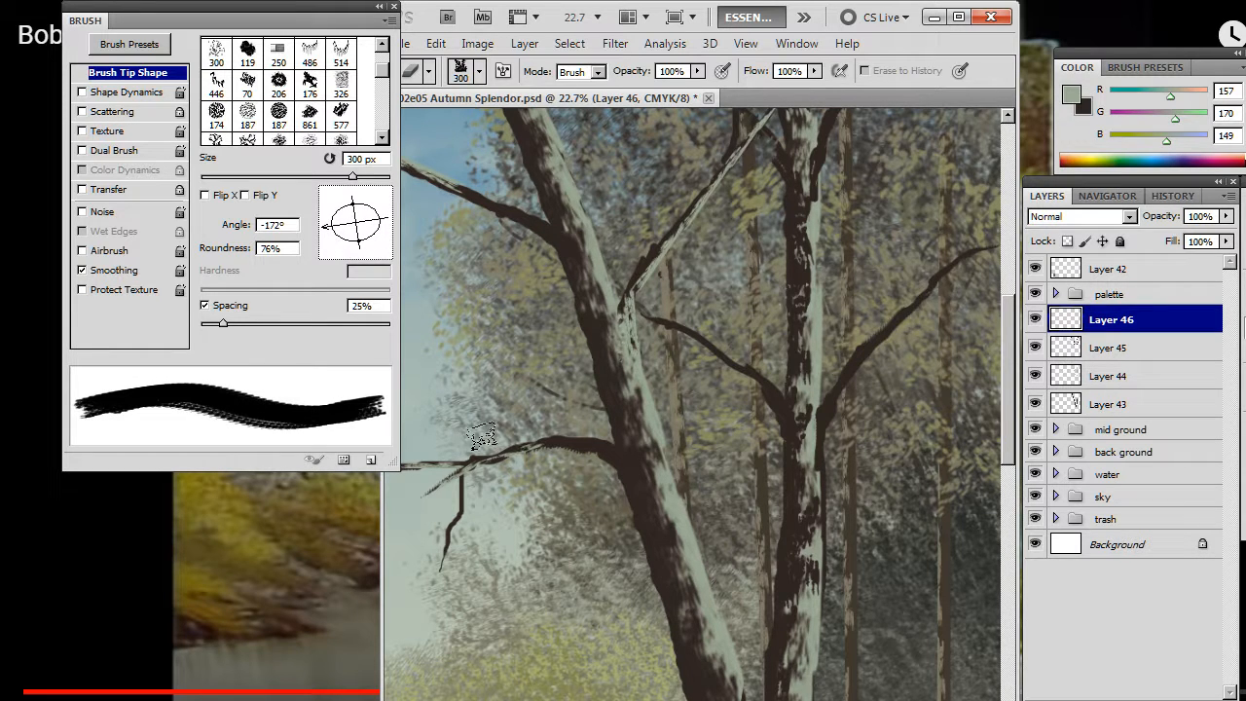
{"action": "left_click_drag", "start_coordinate": [457, 479], "coordinate": [592, 500]}
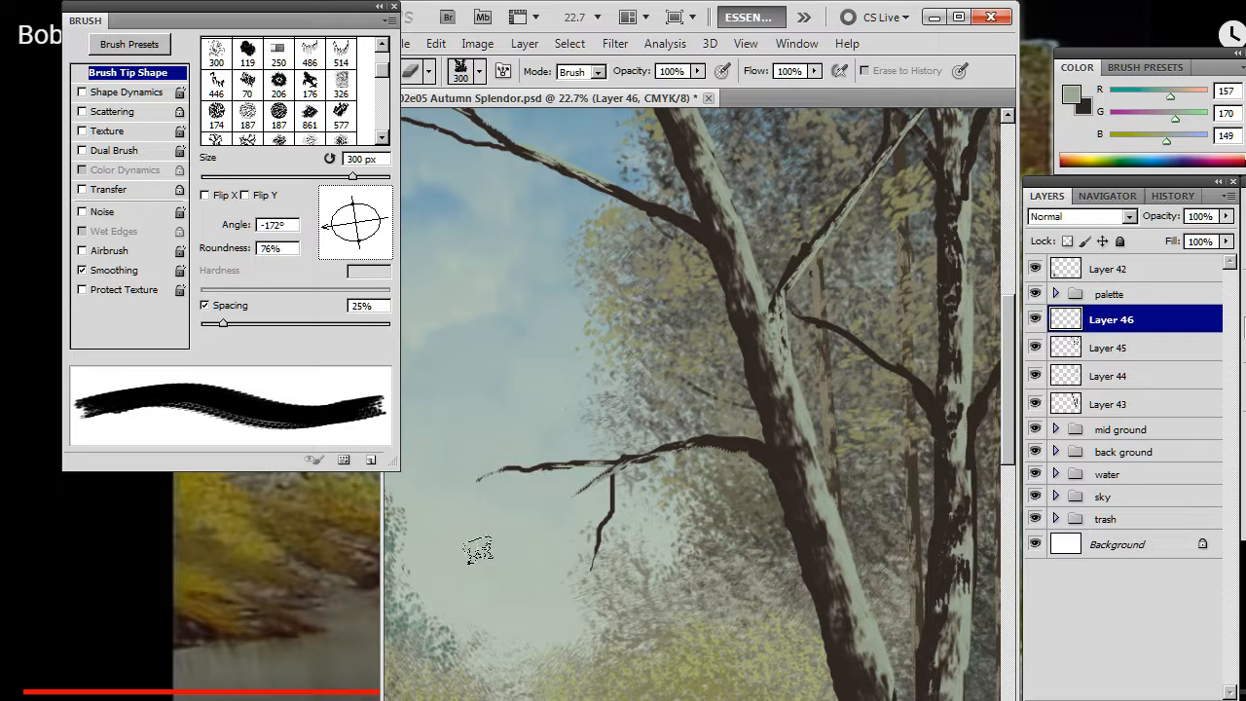
Step: Trim the pale edges of the left trunk's two upper branches with the 300 px Eraser angled at -42° and -32°
{"action": "left_click_drag", "start_coordinate": [524, 343], "coordinate": [581, 547]}
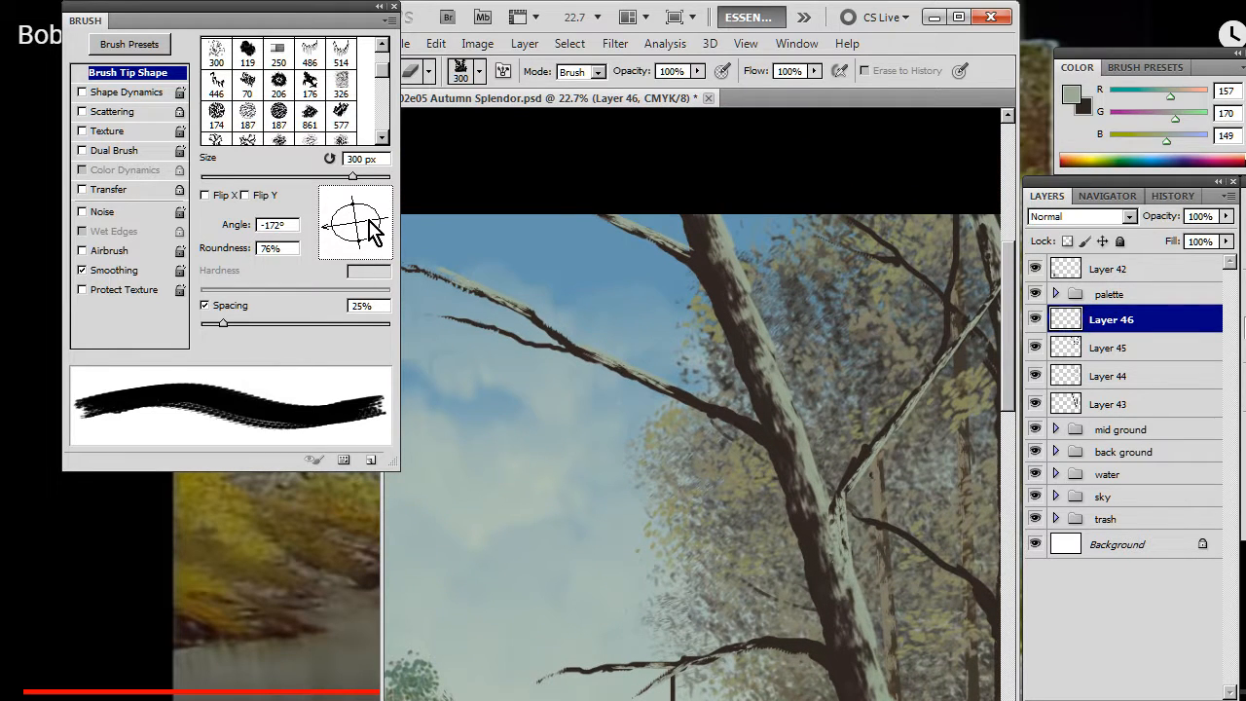
{"action": "mouse_move", "coordinate": [373, 232]}
{"action": "left_mouse_down"}
{"action": "mouse_move", "coordinate": [342, 223]}
{"action": "mouse_move", "coordinate": [331, 203]}
{"action": "mouse_move", "coordinate": [378, 276]}
{"action": "mouse_move", "coordinate": [383, 248]}
{"action": "left_mouse_up"}
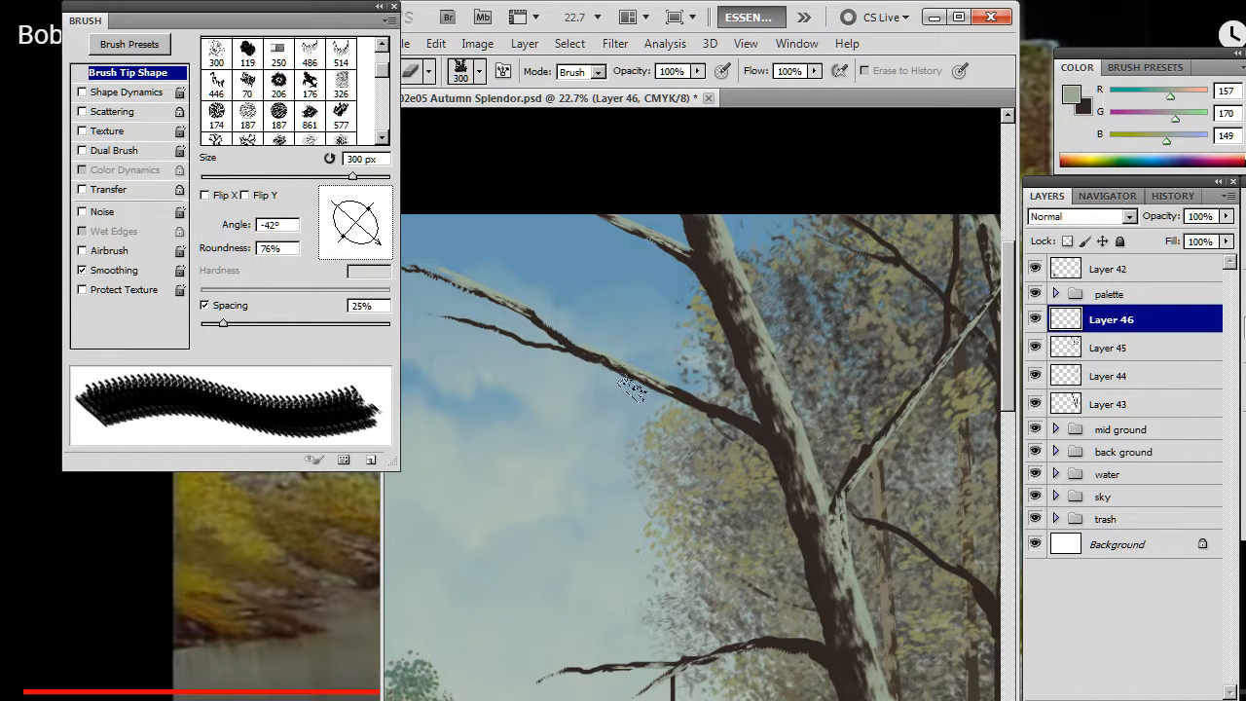
{"action": "left_click_drag", "start_coordinate": [488, 376], "coordinate": [589, 449]}
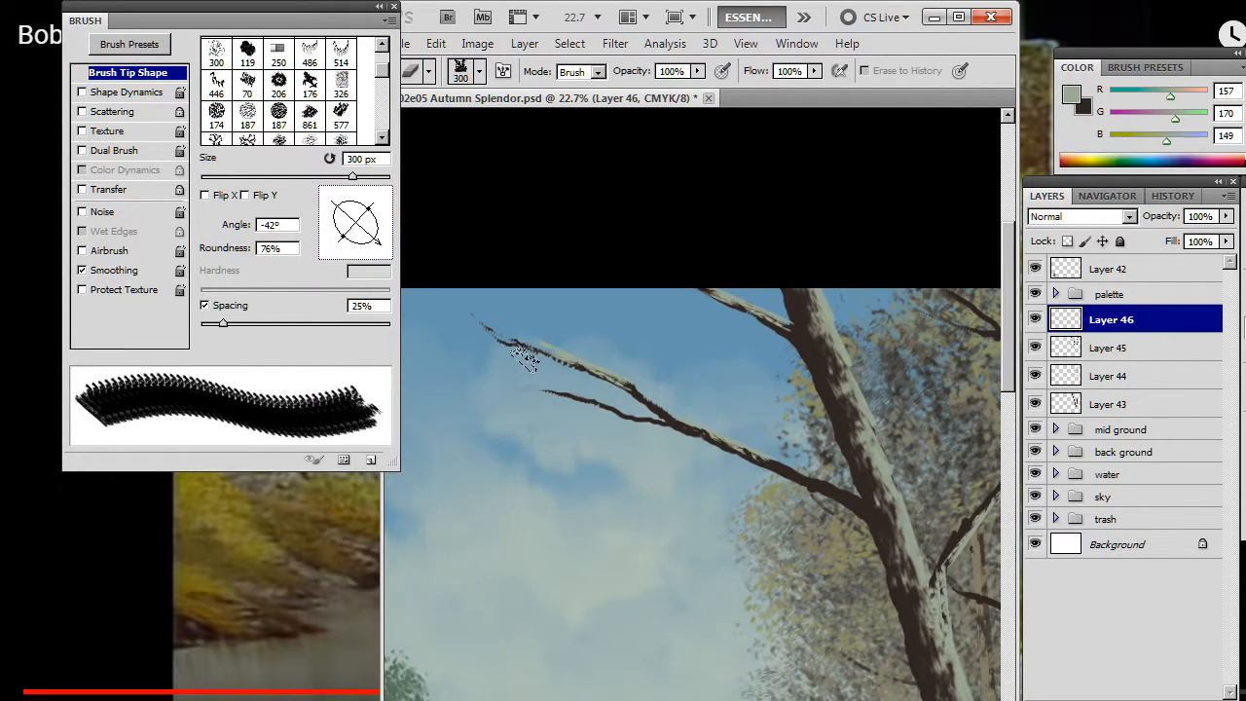
{"action": "mouse_move", "coordinate": [839, 430]}
{"action": "left_mouse_down"}
{"action": "mouse_move", "coordinate": [639, 439]}
{"action": "mouse_move", "coordinate": [514, 398]}
{"action": "mouse_move", "coordinate": [624, 463]}
{"action": "left_mouse_up"}
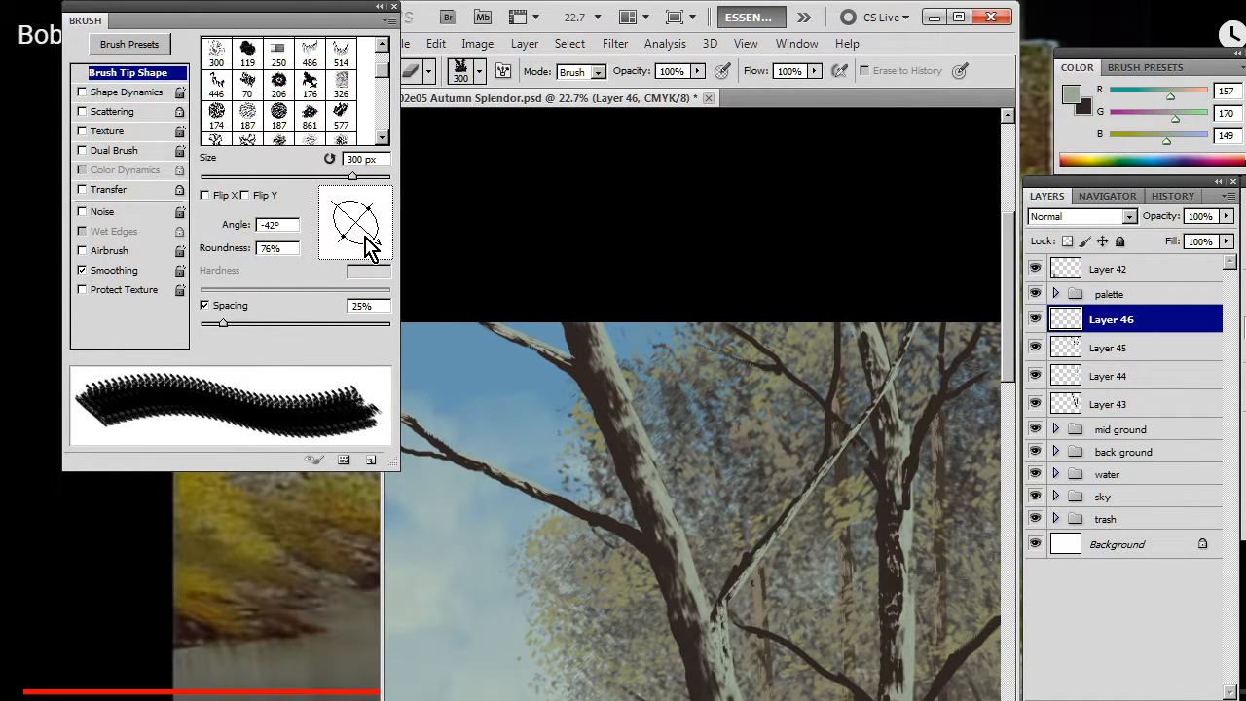
{"action": "left_click_drag", "start_coordinate": [364, 245], "coordinate": [379, 250]}
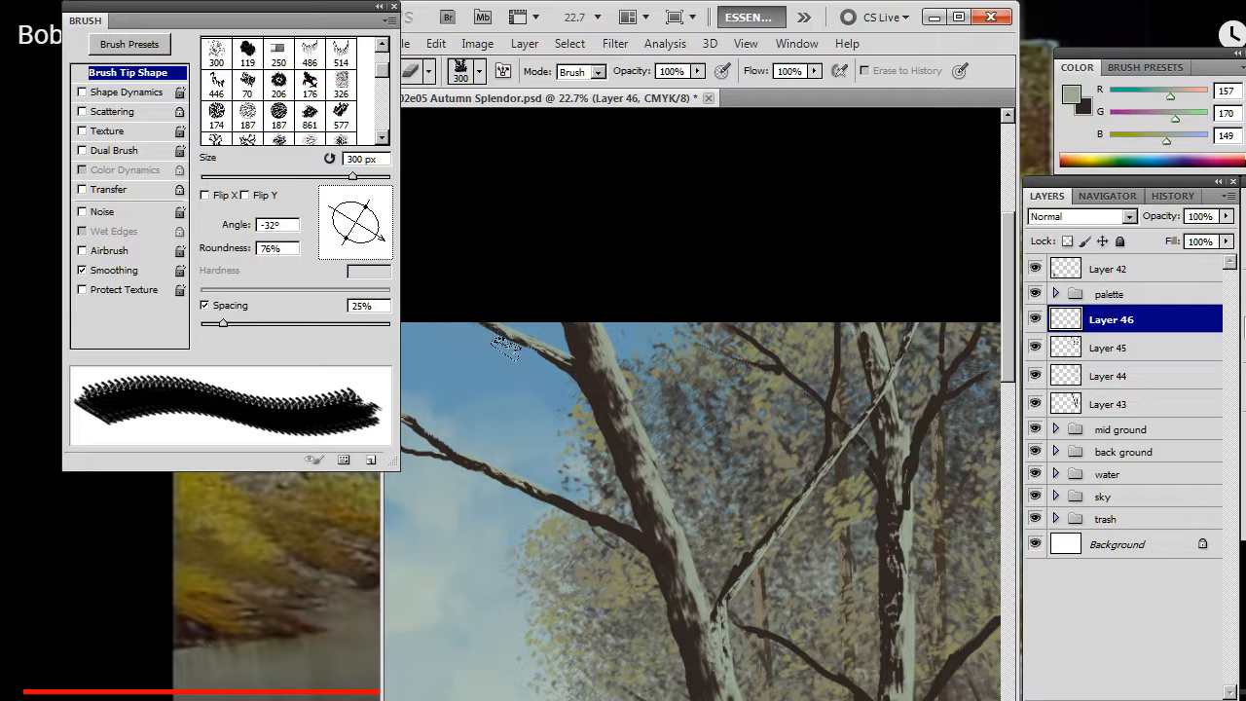
{"action": "mouse_move", "coordinate": [661, 441]}
{"action": "left_mouse_down"}
{"action": "mouse_move", "coordinate": [596, 434]}
{"action": "mouse_move", "coordinate": [536, 405]}
{"action": "left_mouse_up"}
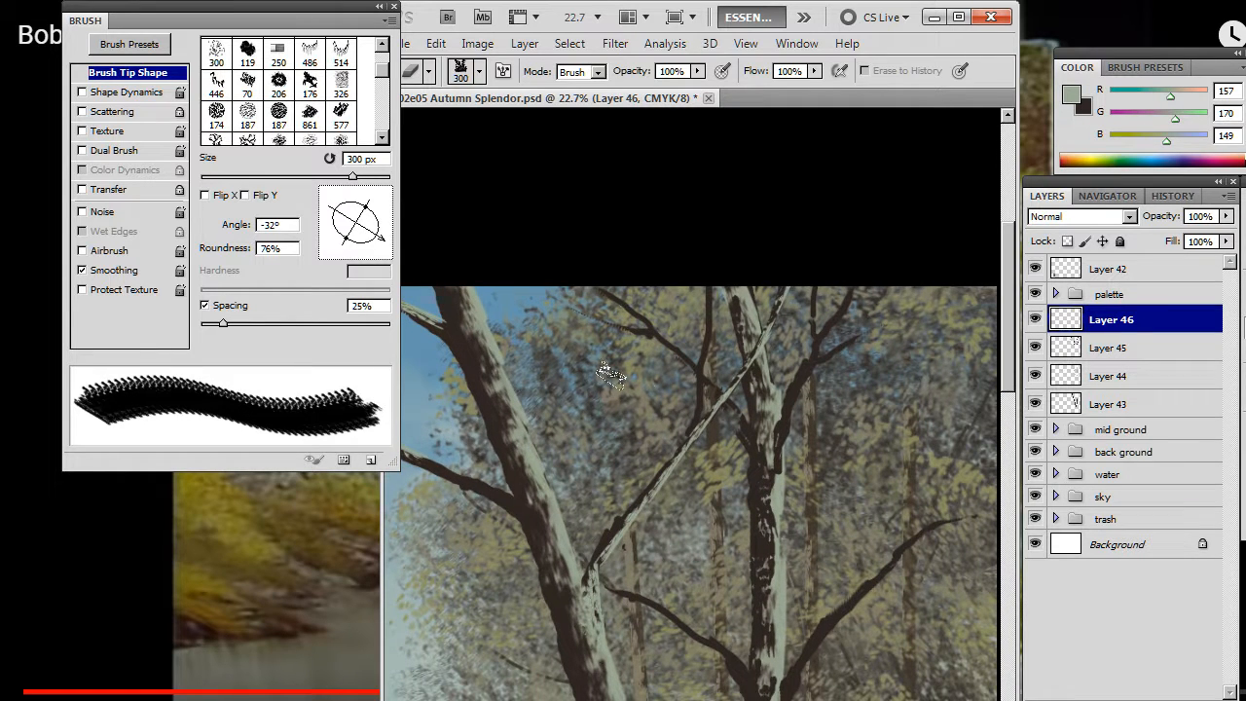
Step: Refine the crossing branch's middle section, erasing at -110° and repainting pale bark with the 199 px tip at 45°
{"action": "left_click_drag", "start_coordinate": [346, 248], "coordinate": [346, 269]}
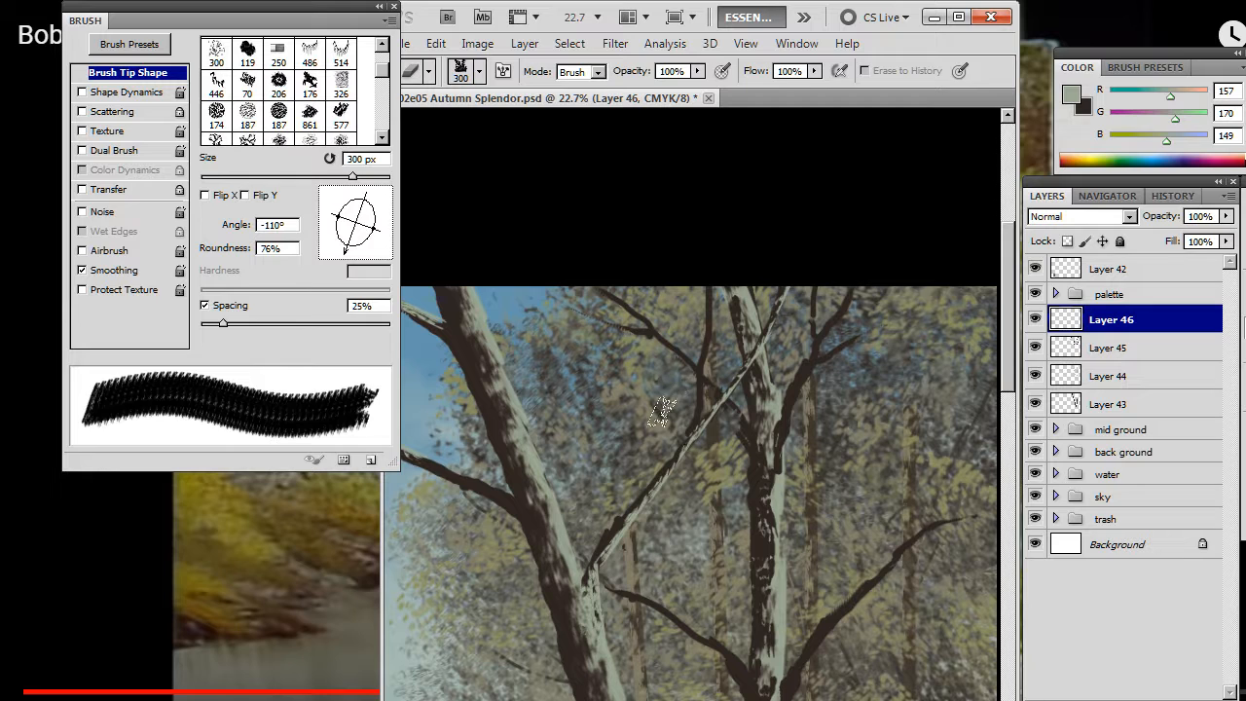
{"action": "key", "text": "b"}
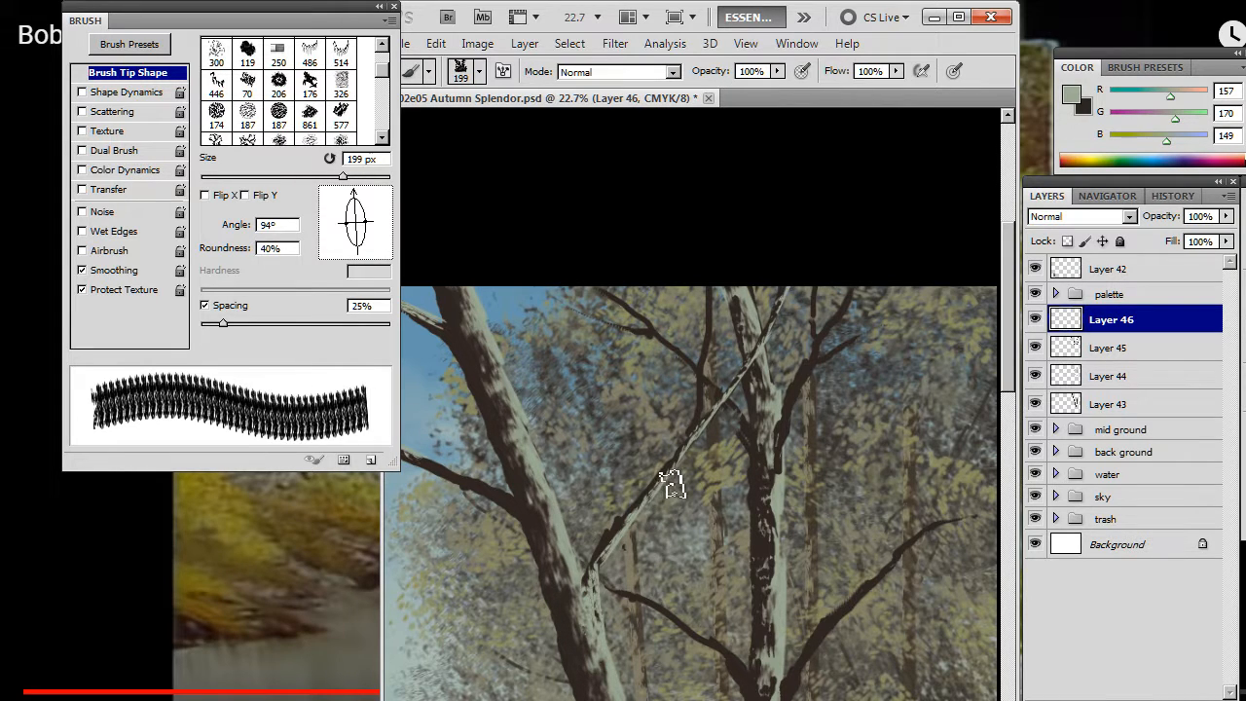
{"action": "left_click_drag", "start_coordinate": [360, 206], "coordinate": [380, 202]}
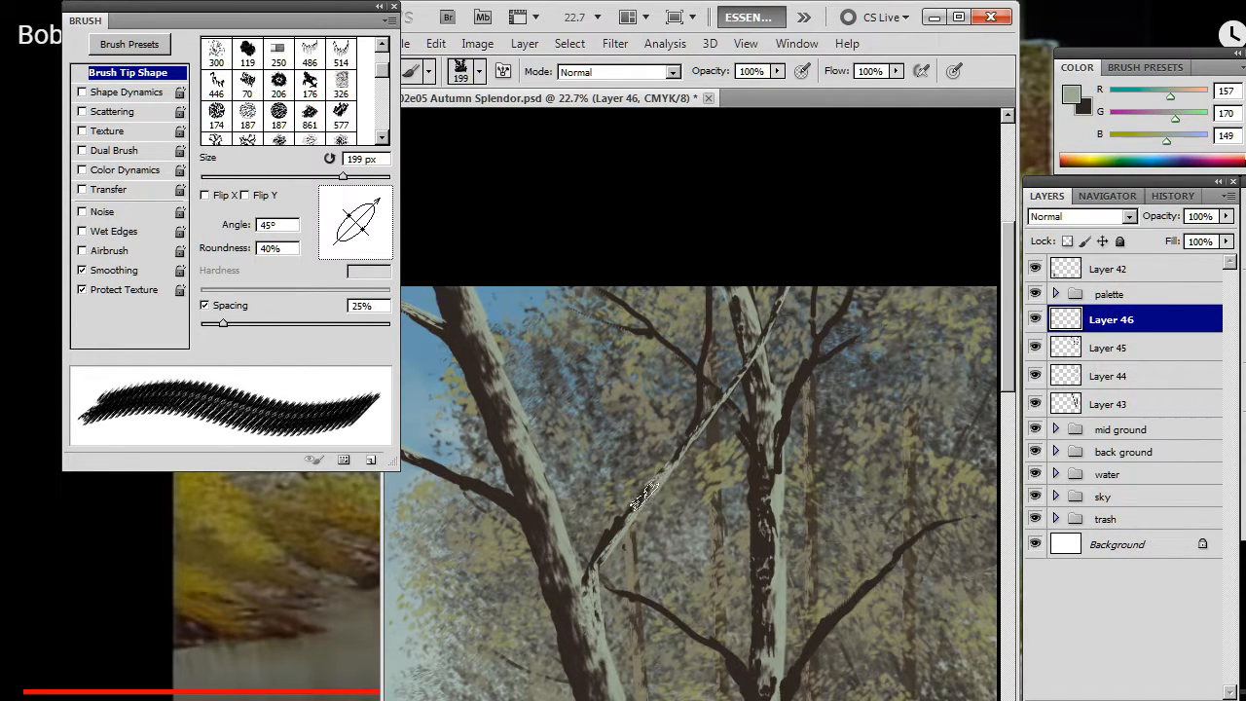
Step: Refine the crossing branch's upper middle section, erasing at -135° and repainting pale bark with the 199 px tip at 55°
{"action": "key", "text": "e"}
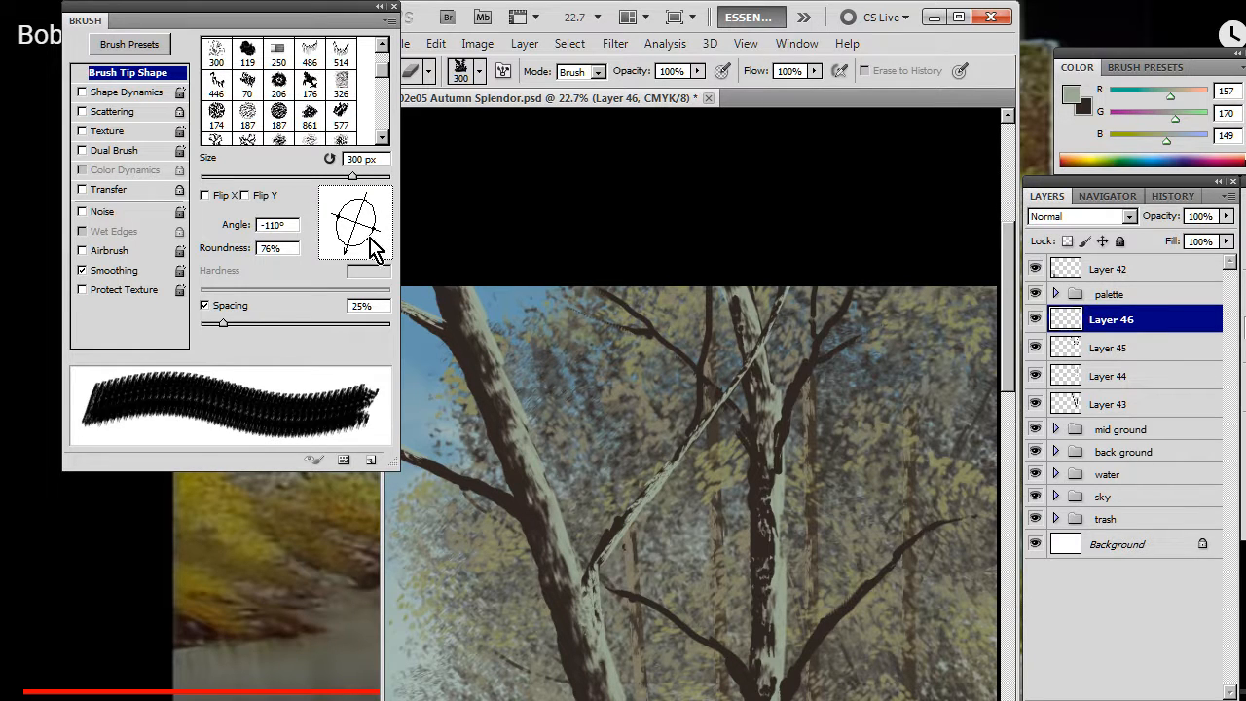
{"action": "left_click_drag", "start_coordinate": [339, 250], "coordinate": [340, 246]}
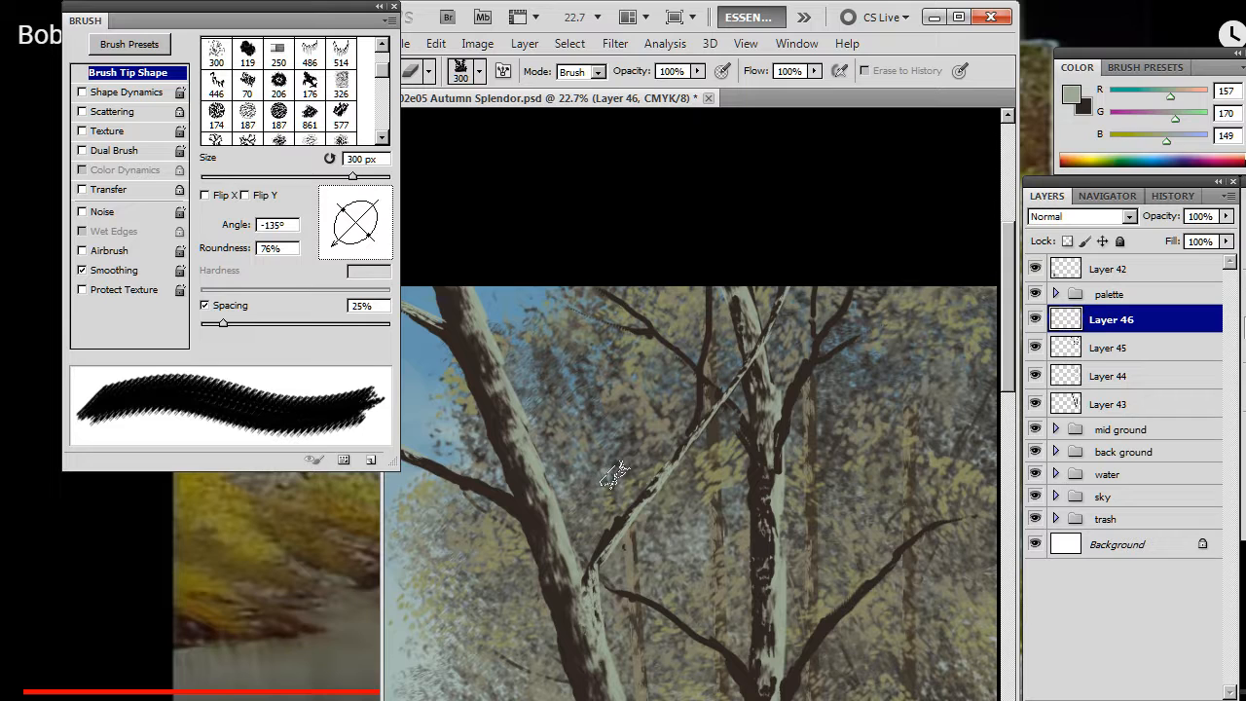
{"action": "key", "text": "b"}
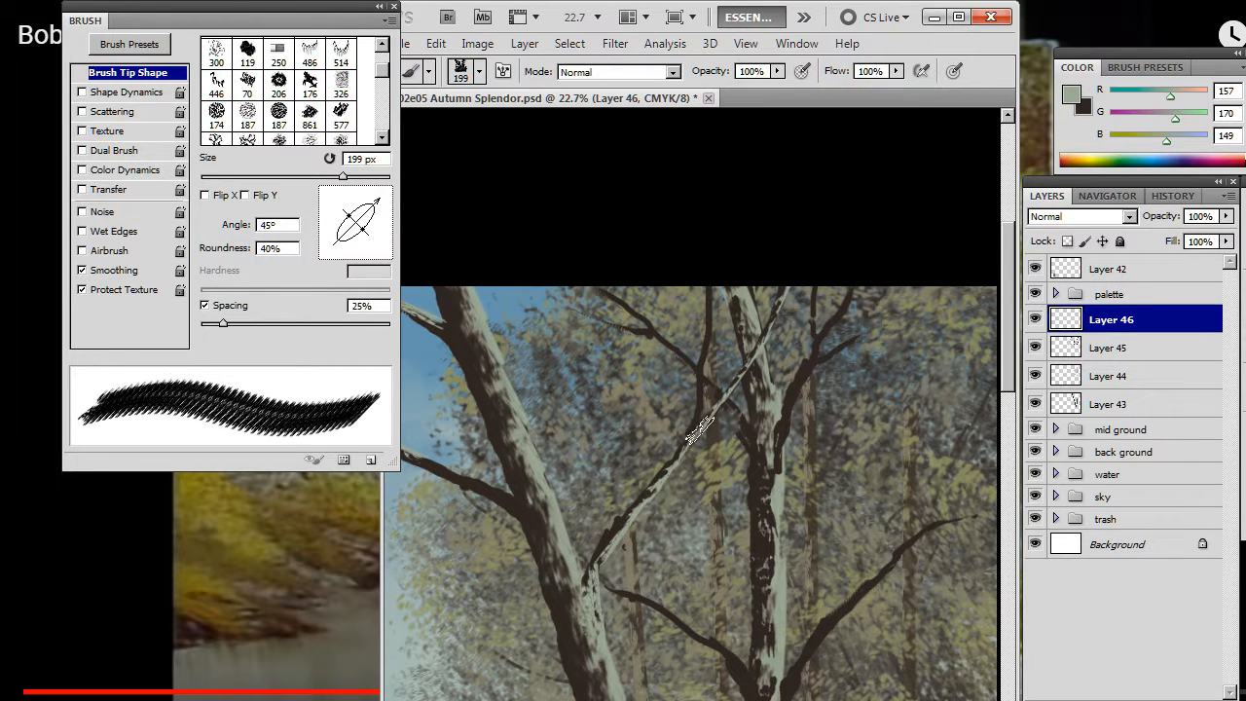
{"action": "left_click_drag", "start_coordinate": [391, 219], "coordinate": [380, 204]}
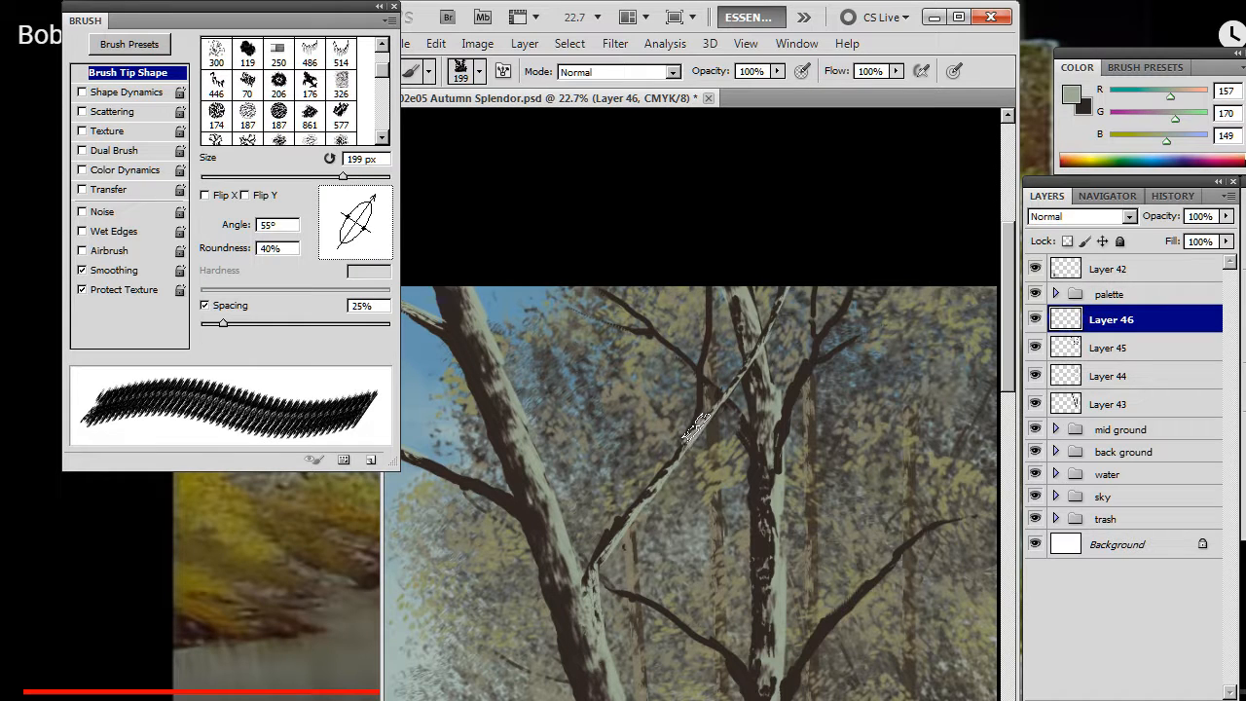
{"action": "key", "text": "e"}
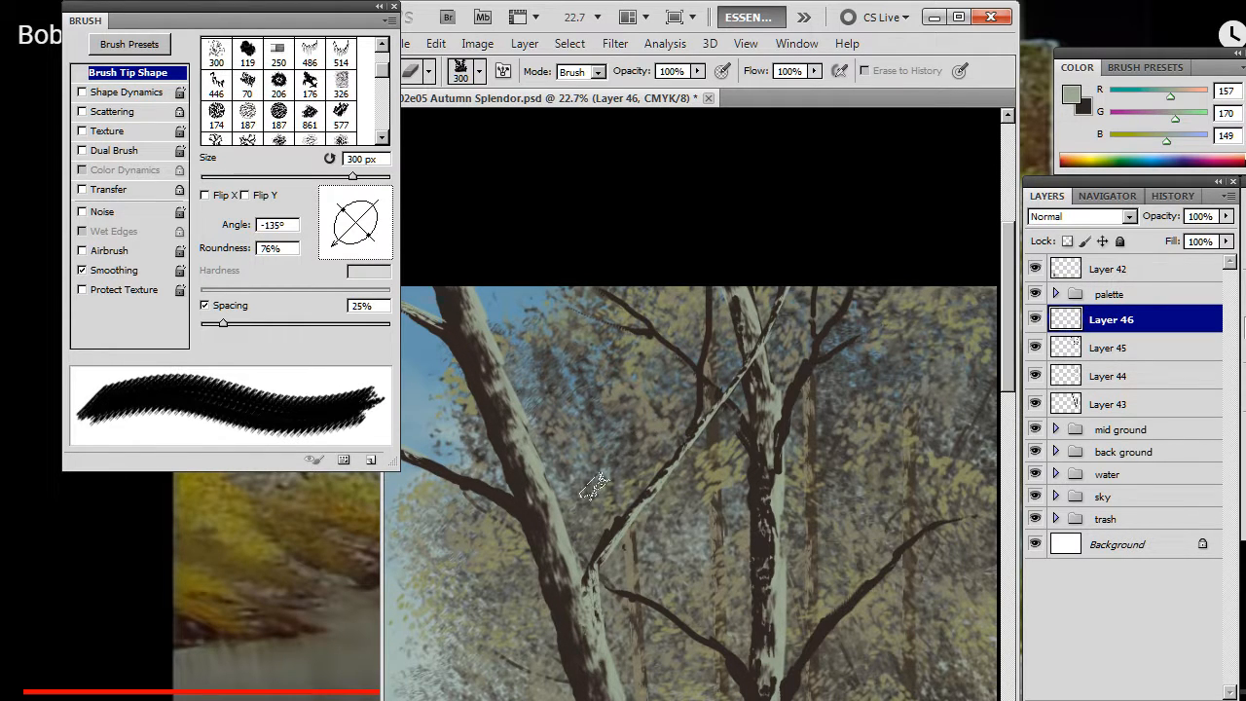
{"action": "key", "text": "b"}
{"action": "left_click_drag", "start_coordinate": [375, 209], "coordinate": [374, 273]}
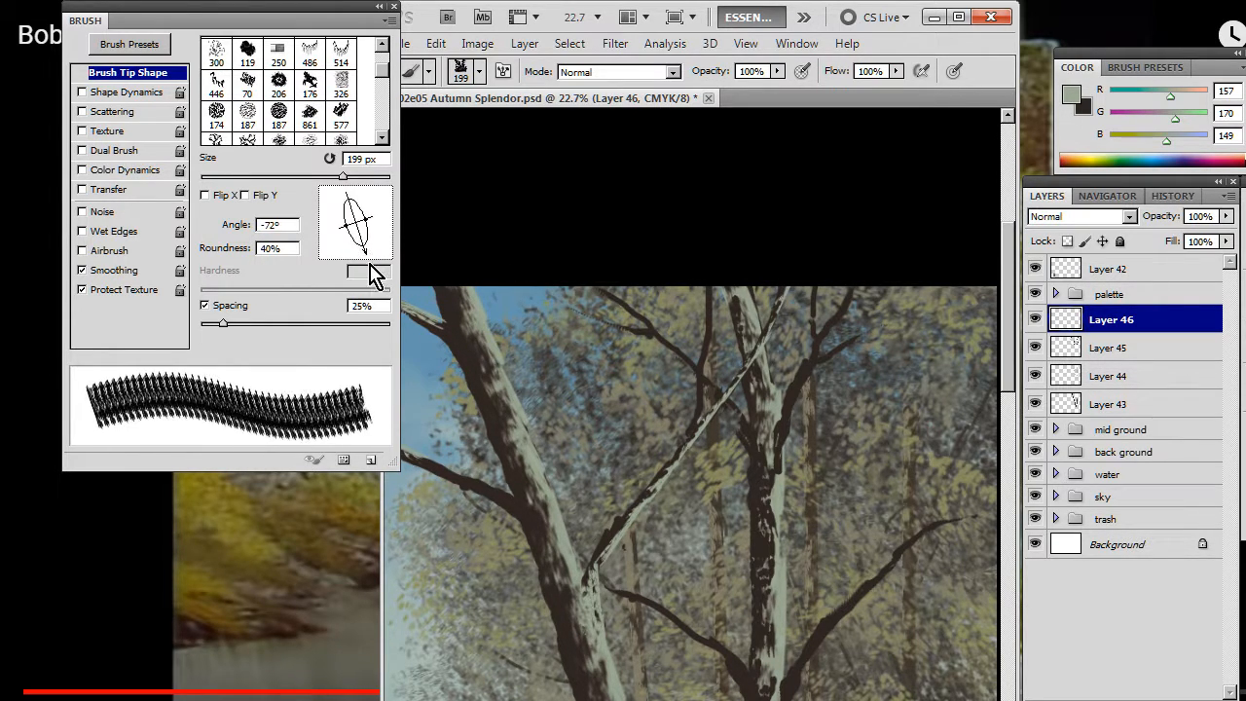
{"action": "key", "text": "e"}
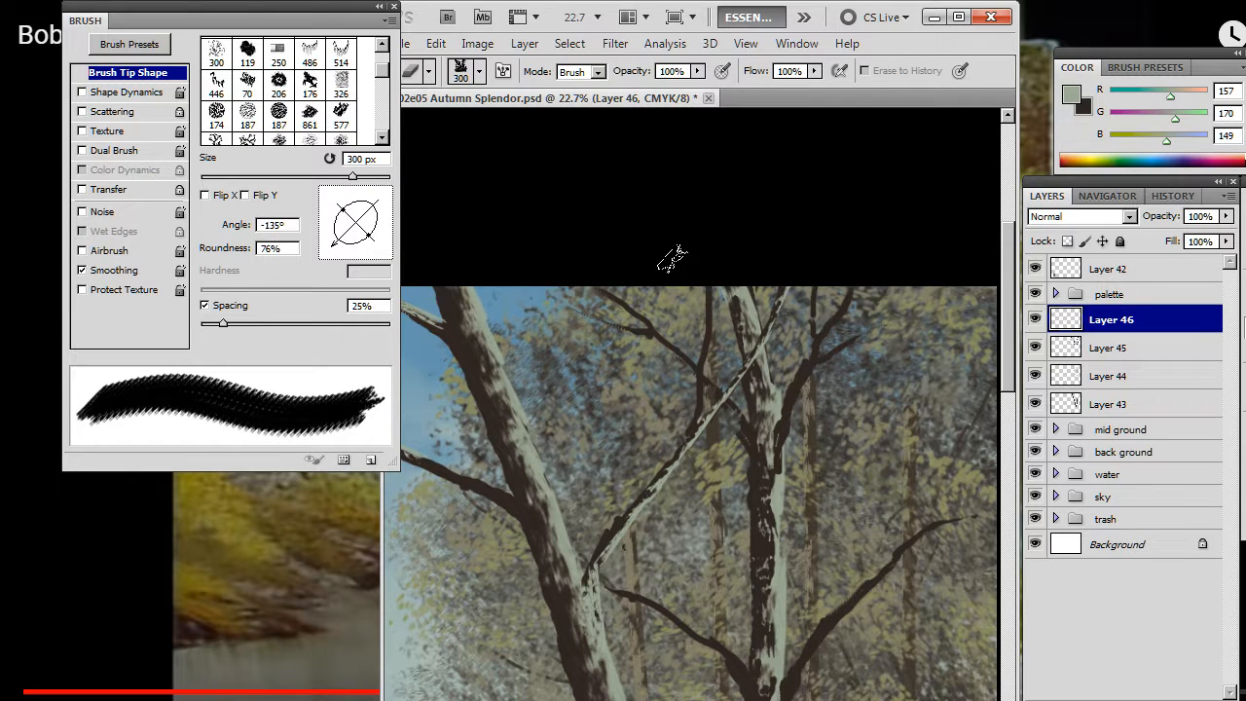
Step: Paint pale bark along the thin upright branch at 86° and 74°, reducing the tip to 150 px, and trim it with the 300 px Eraser at -103°
{"action": "key", "text": "b"}
{"action": "mouse_move", "coordinate": [331, 255]}
{"action": "left_mouse_down"}
{"action": "mouse_move", "coordinate": [380, 201]}
{"action": "mouse_move", "coordinate": [359, 162]}
{"action": "left_mouse_up"}
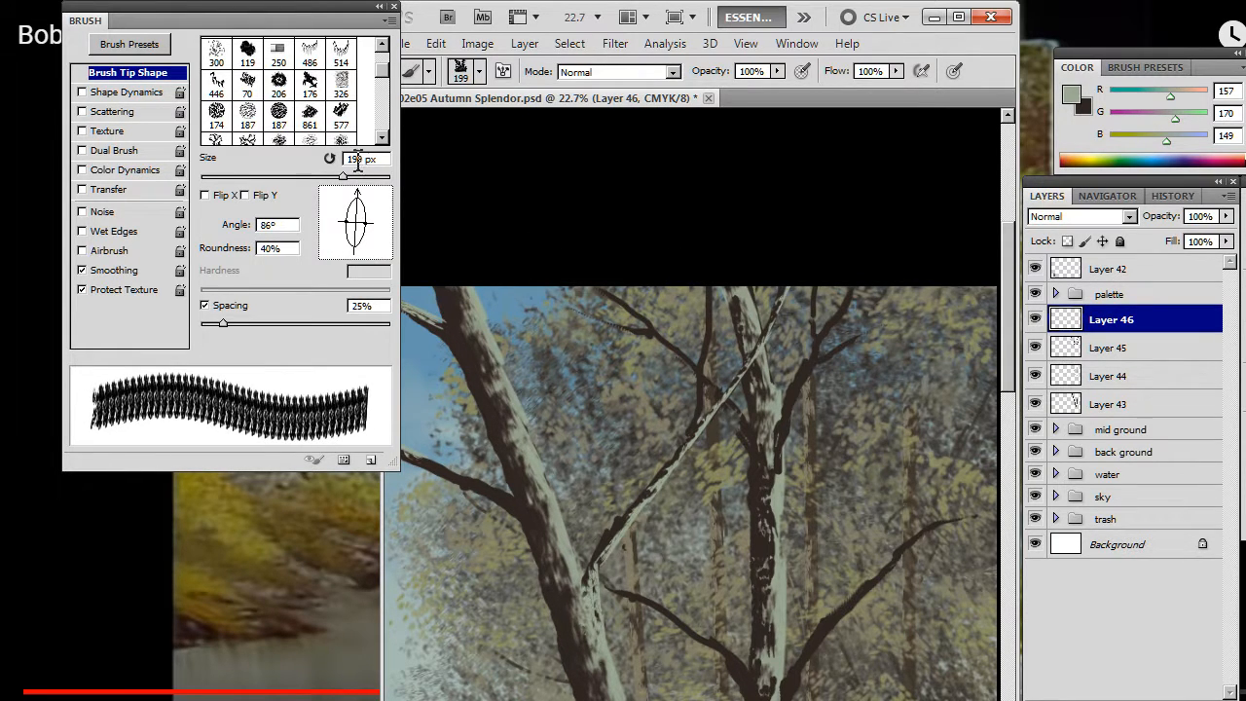
{"action": "mouse_move", "coordinate": [718, 296]}
{"action": "left_mouse_down"}
{"action": "mouse_move", "coordinate": [688, 416]}
{"action": "mouse_move", "coordinate": [709, 395]}
{"action": "mouse_move", "coordinate": [678, 436]}
{"action": "left_mouse_up"}
{"action": "key", "text": "bracketleft"}
{"action": "key", "text": "bracketleft"}
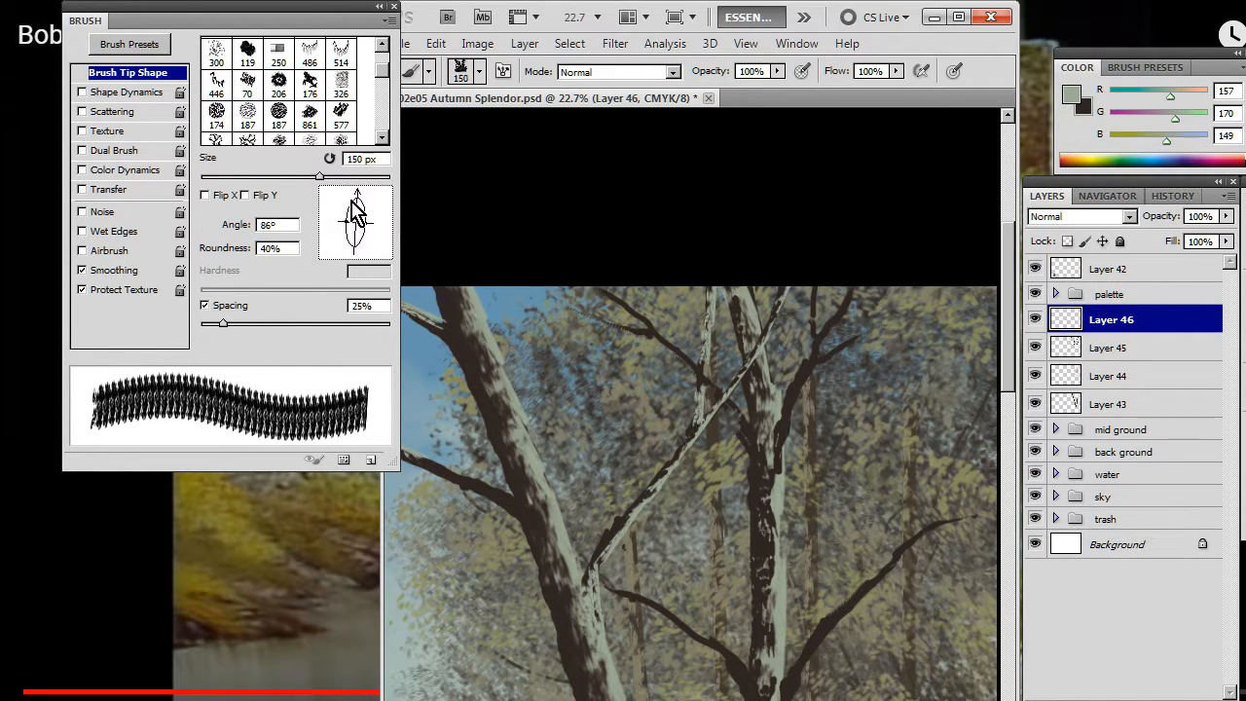
{"action": "mouse_move", "coordinate": [353, 208]}
{"action": "left_mouse_down"}
{"action": "mouse_move", "coordinate": [394, 195]}
{"action": "mouse_move", "coordinate": [363, 195]}
{"action": "left_mouse_up"}
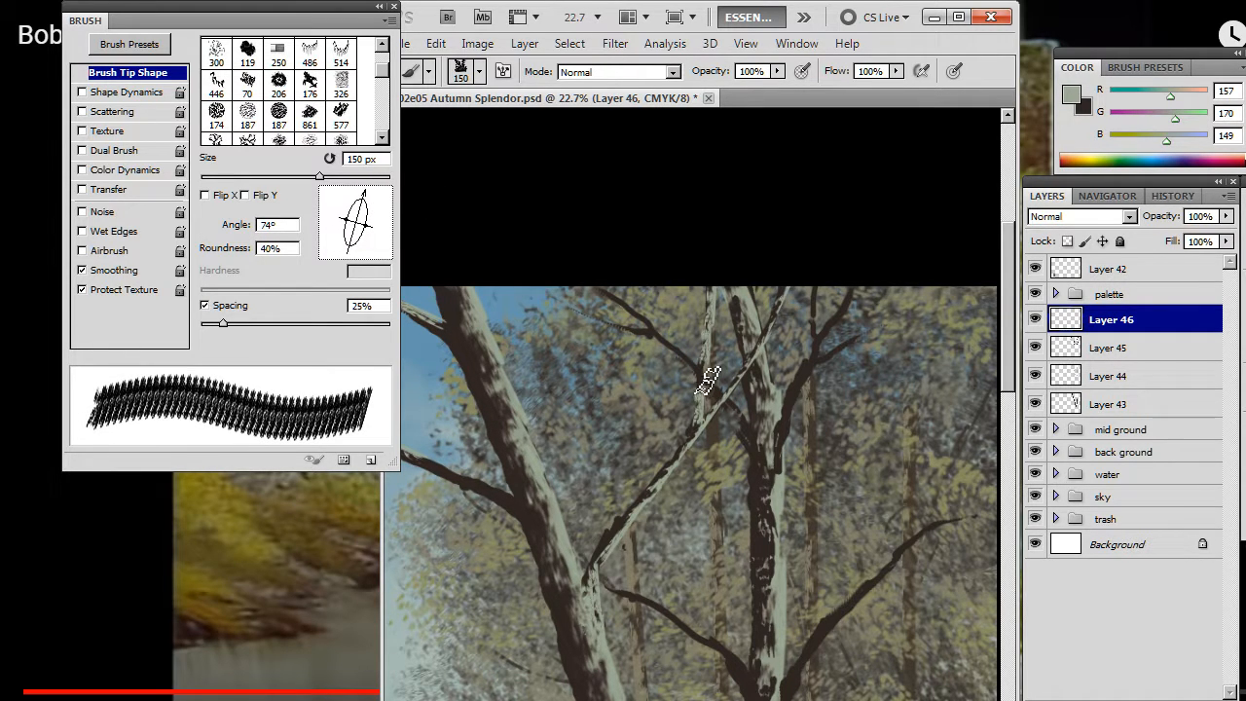
{"action": "key", "text": "e"}
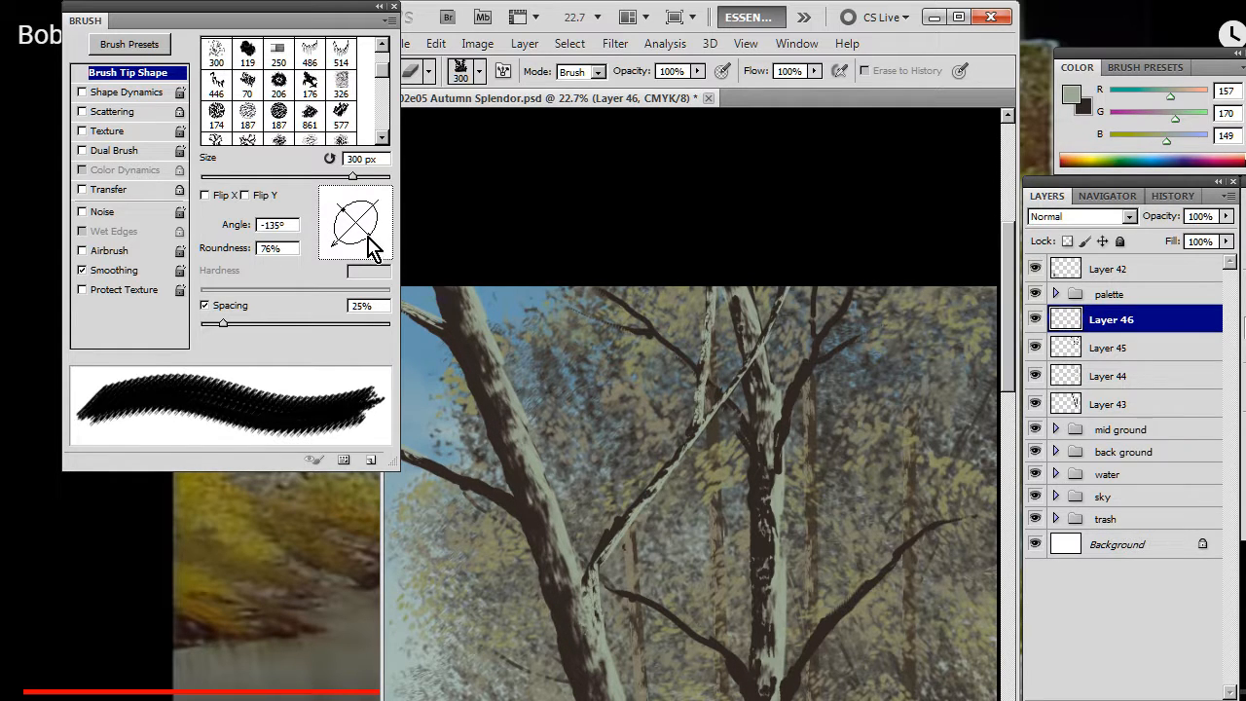
{"action": "mouse_move", "coordinate": [372, 248]}
{"action": "left_mouse_down"}
{"action": "mouse_move", "coordinate": [361, 231]}
{"action": "mouse_move", "coordinate": [353, 270]}
{"action": "mouse_move", "coordinate": [351, 259]}
{"action": "left_mouse_up"}
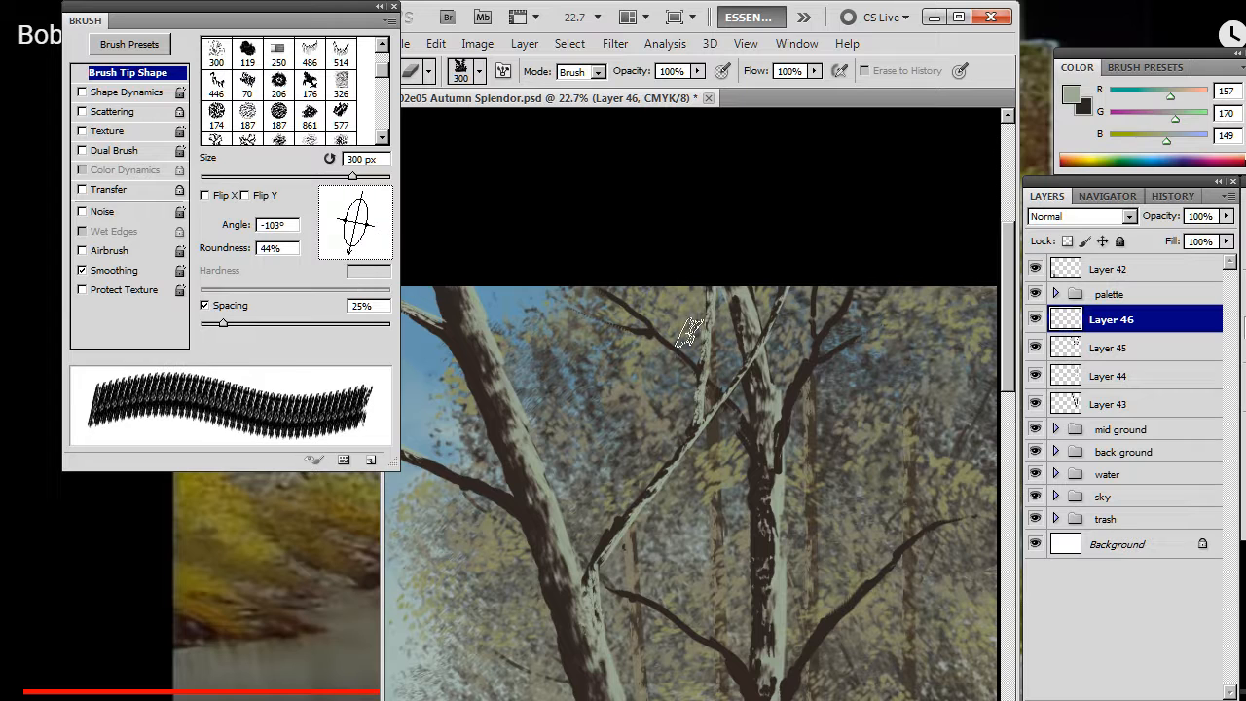
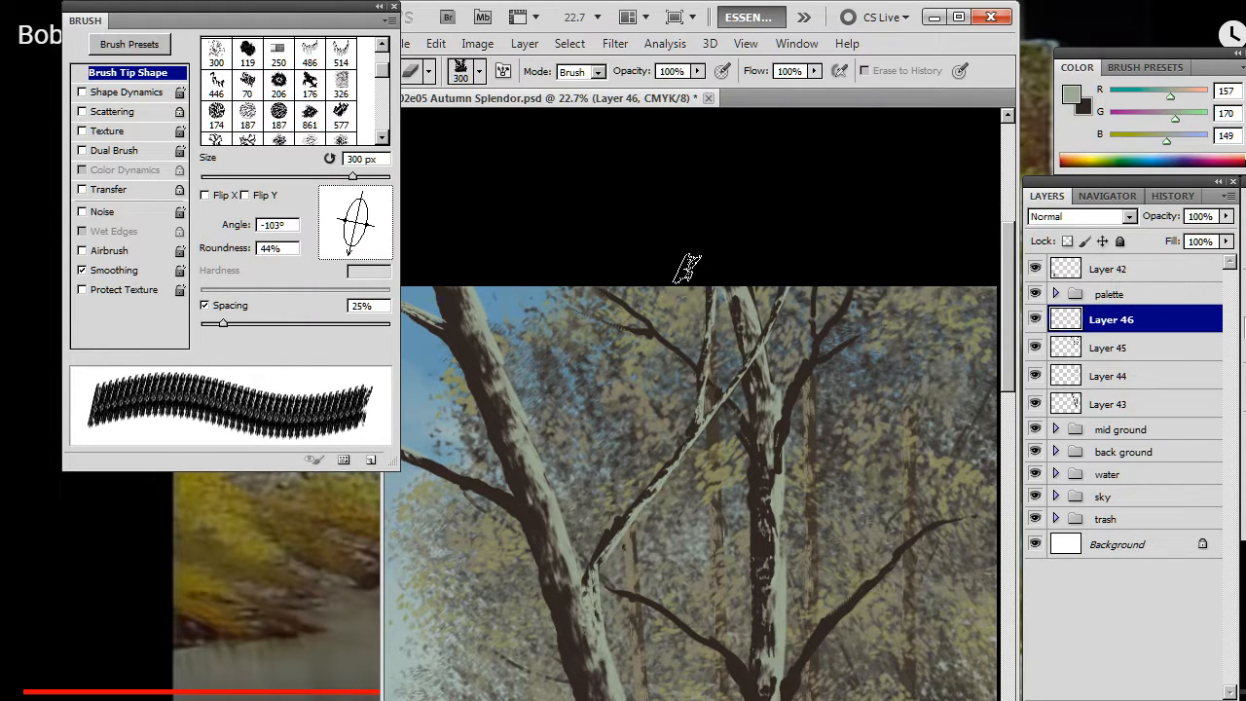
Step: Paint pale bark down the slanting branch beside the thin upright one with the 199 px tip, angled at 145° and 134°
{"action": "key", "text": "b"}
{"action": "left_click_drag", "start_coordinate": [342, 218], "coordinate": [383, 243]}
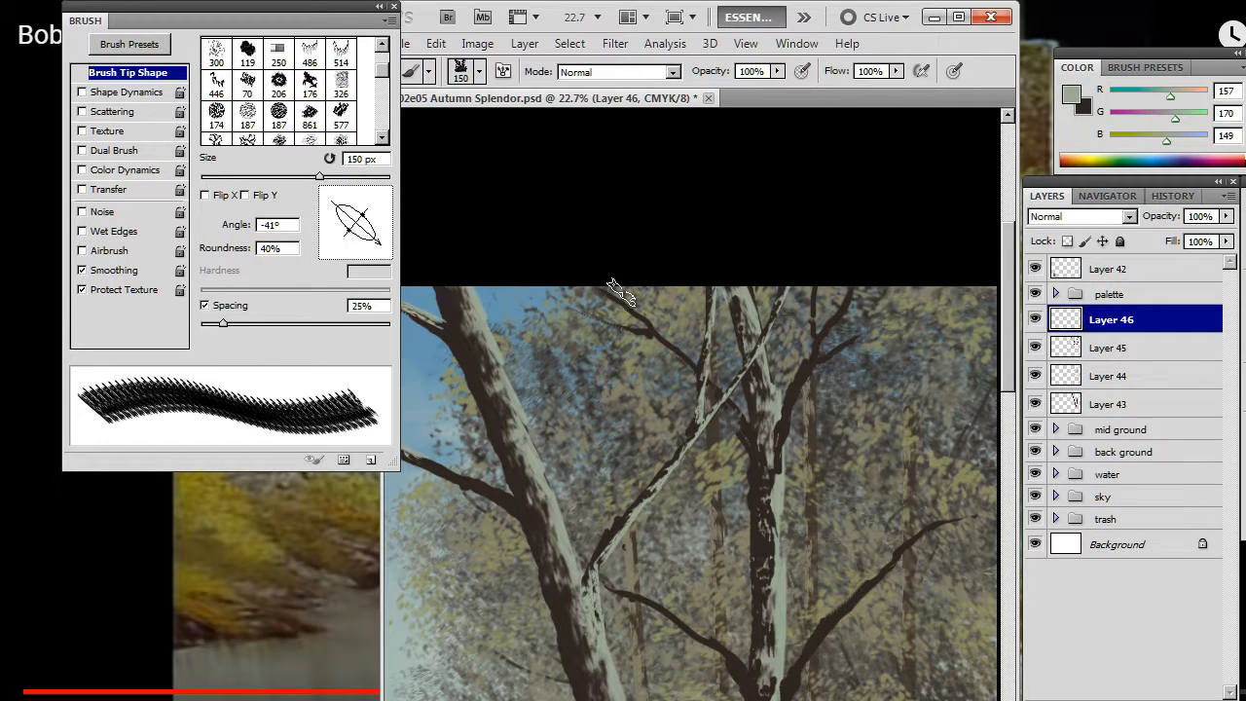
{"action": "key", "text": "bracketright"}
{"action": "key", "text": "bracketright"}
{"action": "mouse_move", "coordinate": [370, 245]}
{"action": "left_mouse_down"}
{"action": "mouse_move", "coordinate": [341, 214]}
{"action": "mouse_move", "coordinate": [353, 223]}
{"action": "left_mouse_up"}
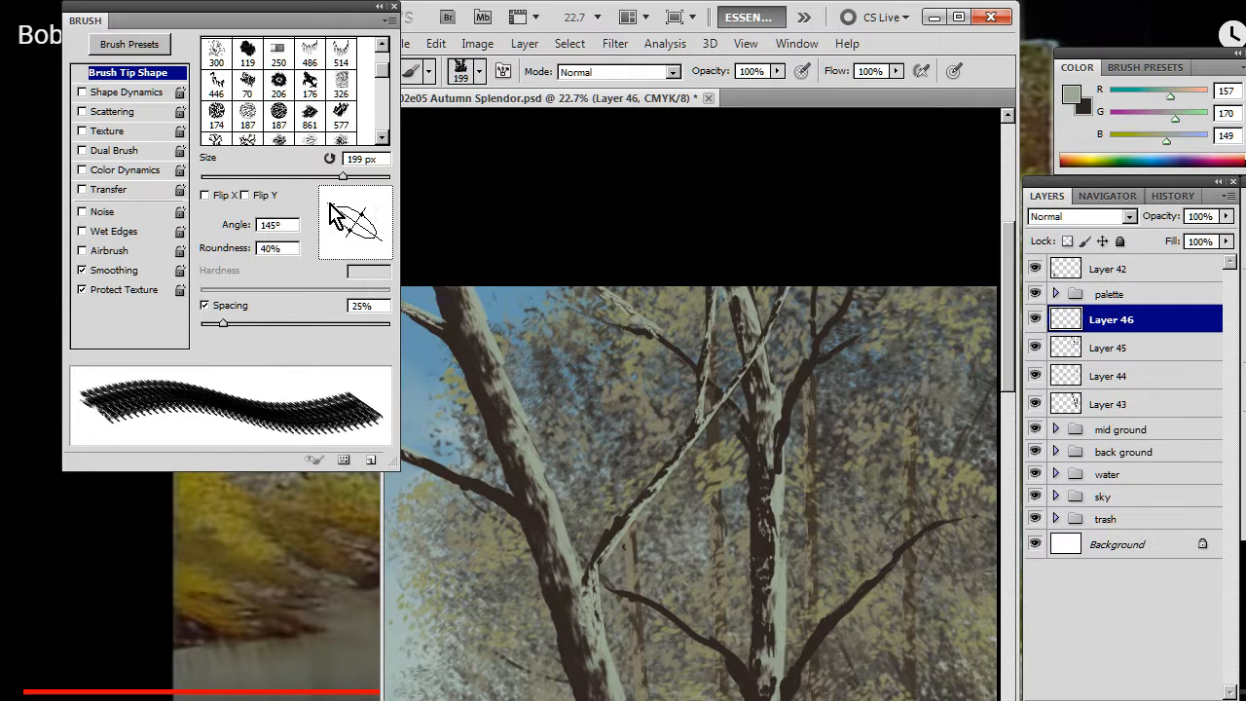
{"action": "left_click_drag", "start_coordinate": [331, 214], "coordinate": [334, 211]}
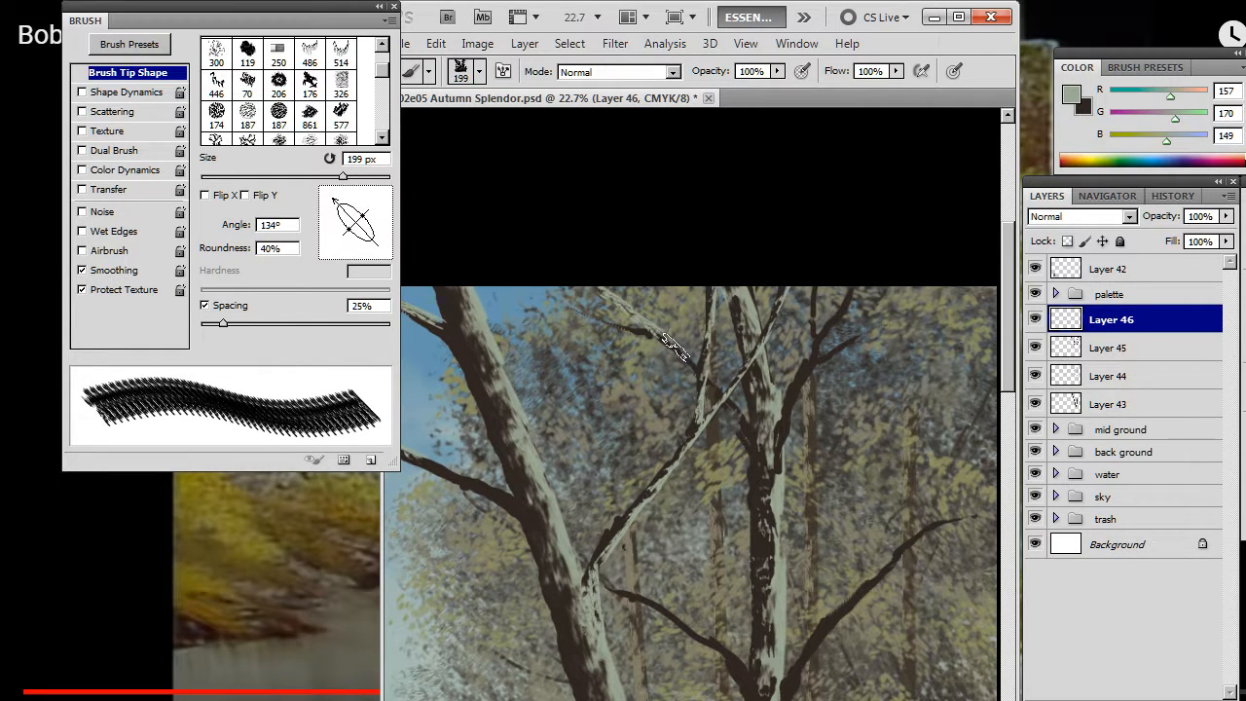
Step: Trim the slanting branch's pale edges with the 300 px Eraser angled at -41°
{"action": "key", "text": "e"}
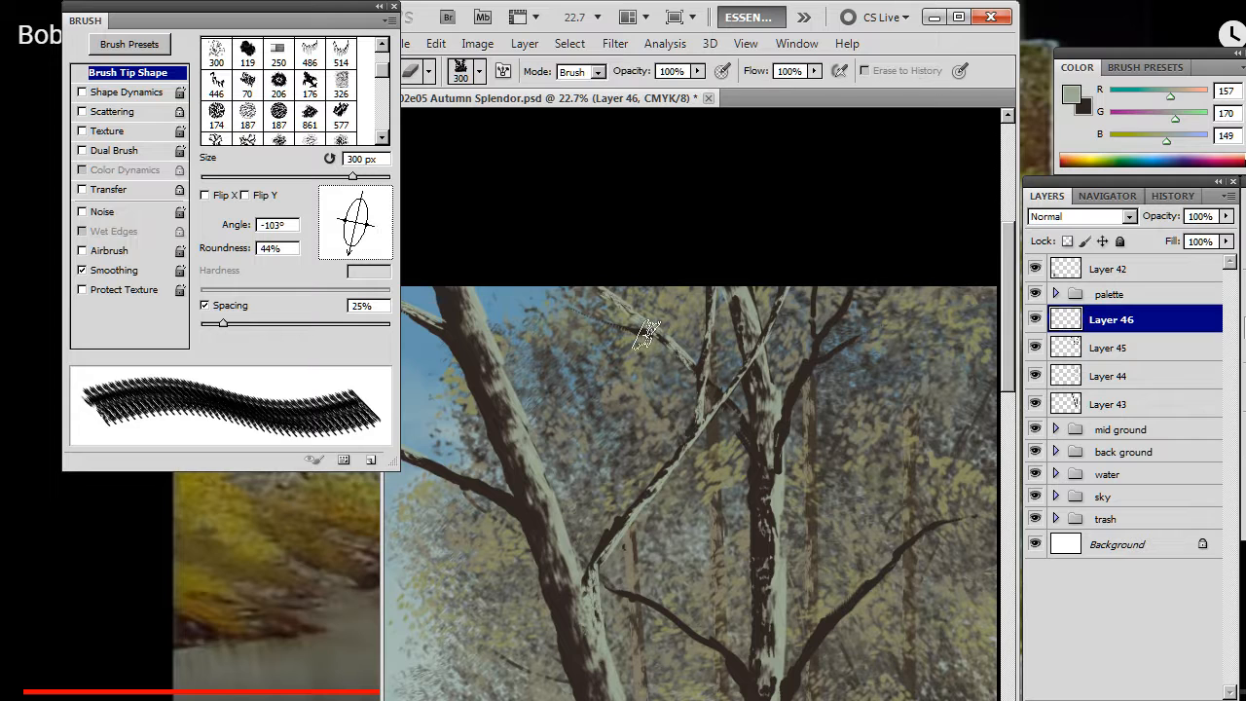
{"action": "mouse_move", "coordinate": [350, 255]}
{"action": "left_mouse_down"}
{"action": "mouse_move", "coordinate": [386, 263]}
{"action": "mouse_move", "coordinate": [381, 254]}
{"action": "left_mouse_up"}
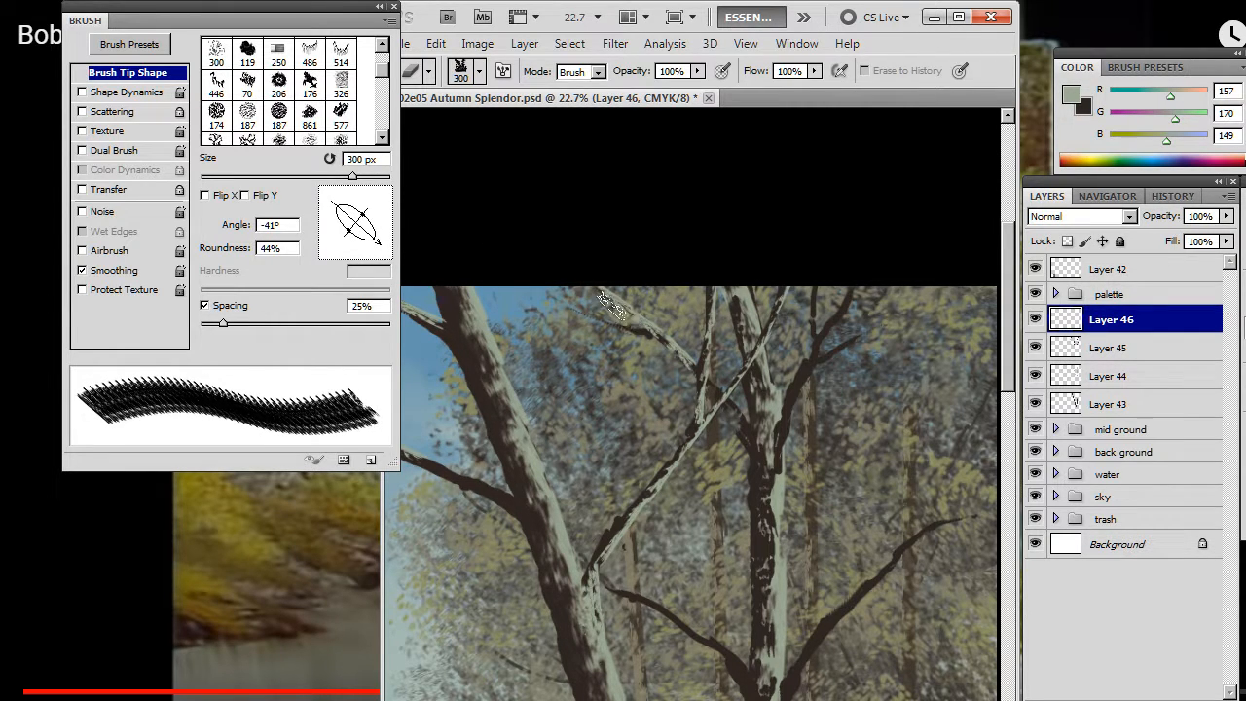
{"action": "left_click_drag", "start_coordinate": [613, 307], "coordinate": [628, 336]}
Step: Paint pale bark up the right trunk's upper right branch with the 199 px tip at 69°, 73° and 56°
{"action": "left_click_drag", "start_coordinate": [713, 406], "coordinate": [692, 350]}
{"action": "left_click_drag", "start_coordinate": [731, 419], "coordinate": [656, 403]}
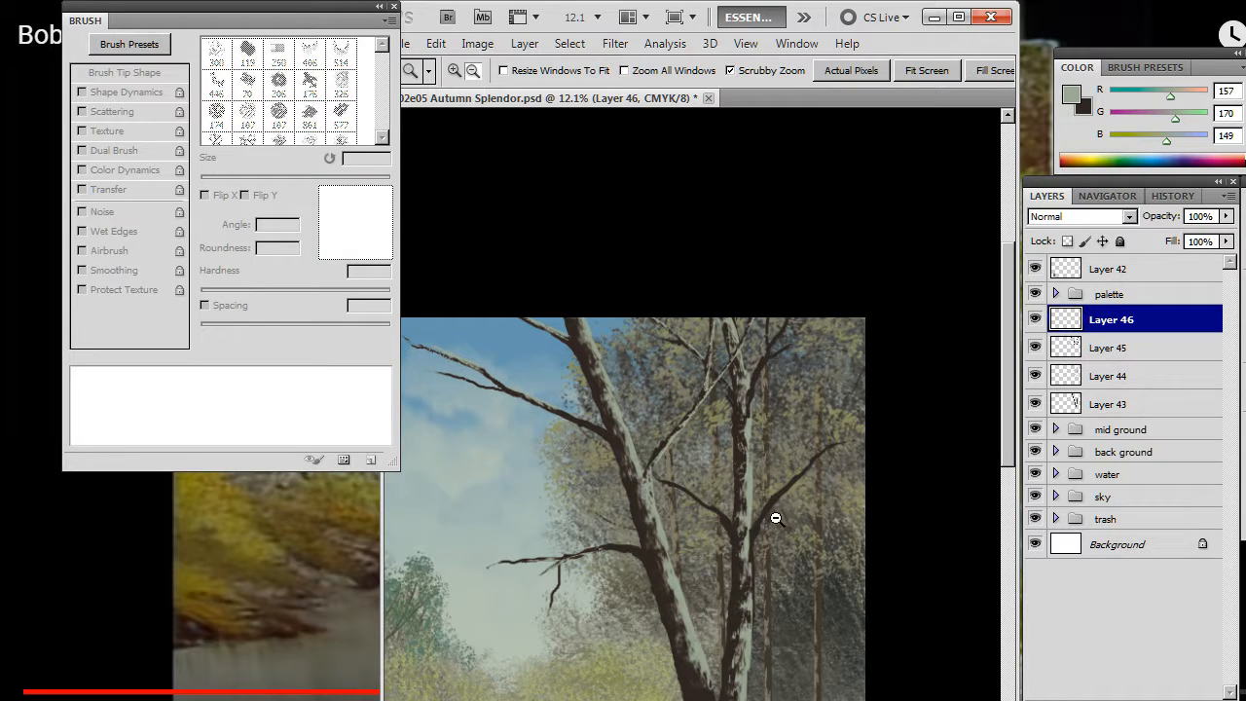
{"action": "left_click_drag", "start_coordinate": [775, 517], "coordinate": [723, 531]}
{"action": "left_click_drag", "start_coordinate": [732, 588], "coordinate": [773, 450]}
{"action": "left_click_drag", "start_coordinate": [855, 309], "coordinate": [697, 381]}
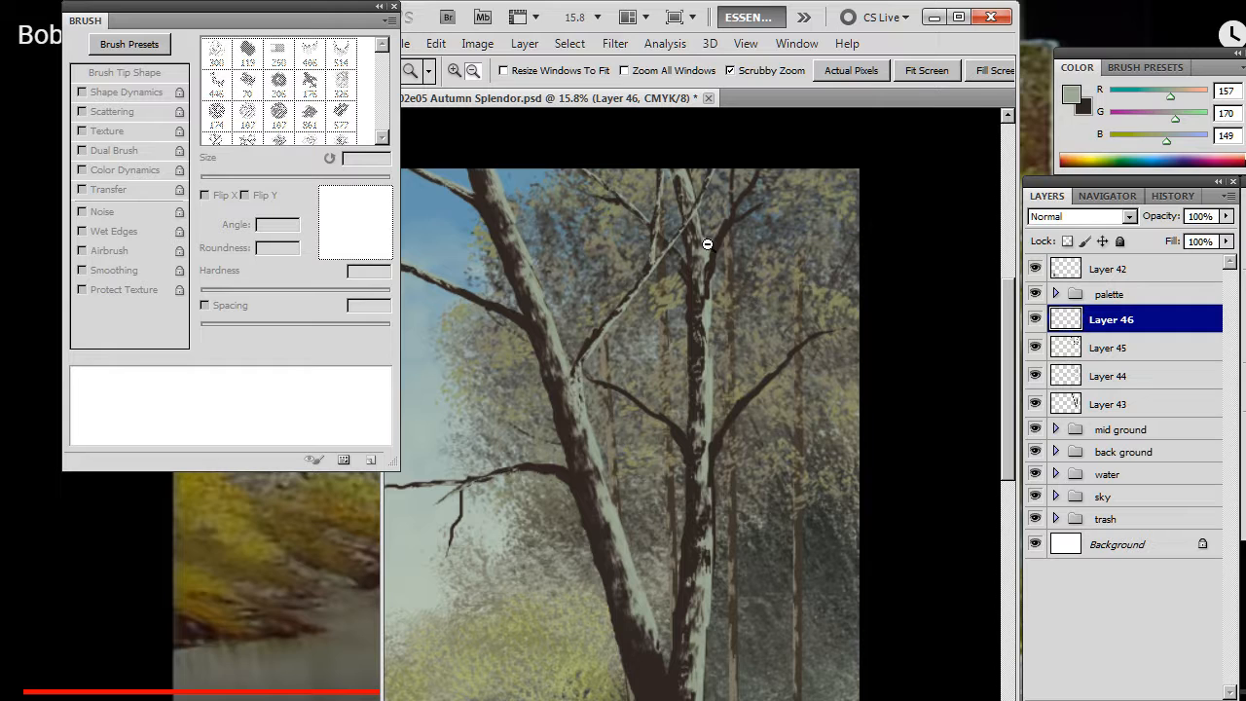
{"action": "mouse_move", "coordinate": [707, 244]}
{"action": "left_mouse_down"}
{"action": "mouse_move", "coordinate": [751, 223]}
{"action": "mouse_move", "coordinate": [745, 248]}
{"action": "left_mouse_up"}
{"action": "key", "text": "b"}
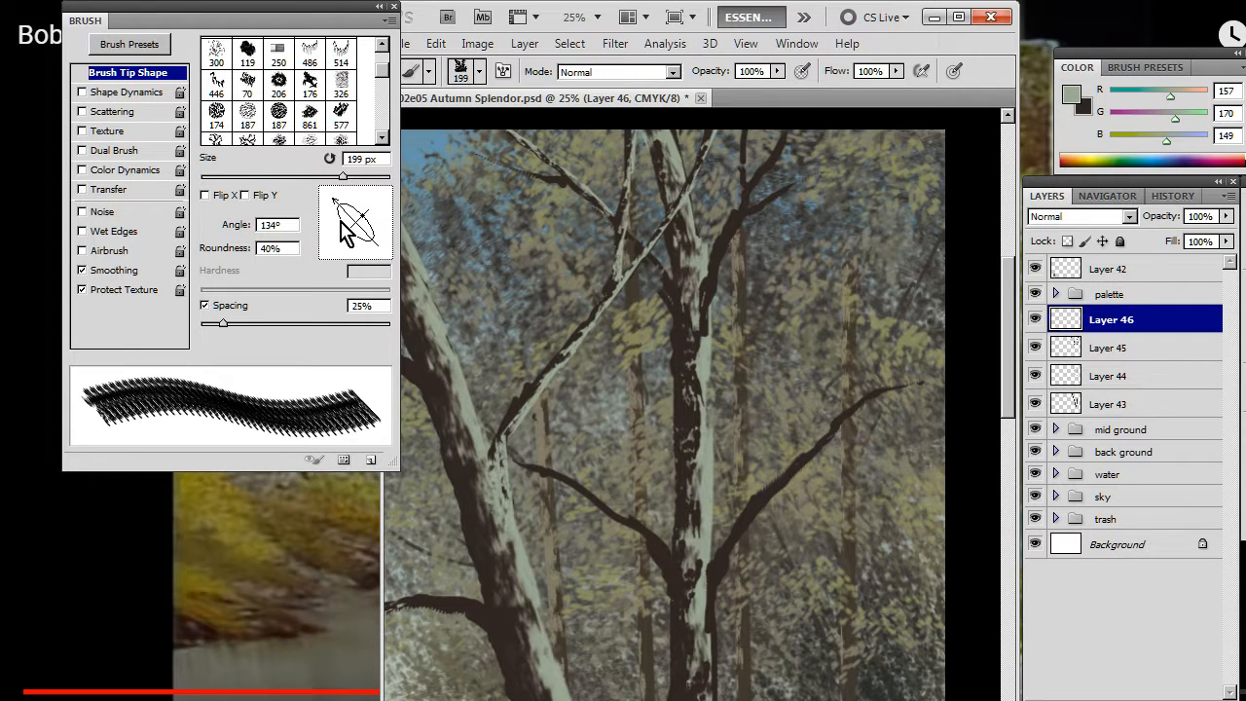
{"action": "left_click_drag", "start_coordinate": [347, 227], "coordinate": [370, 200]}
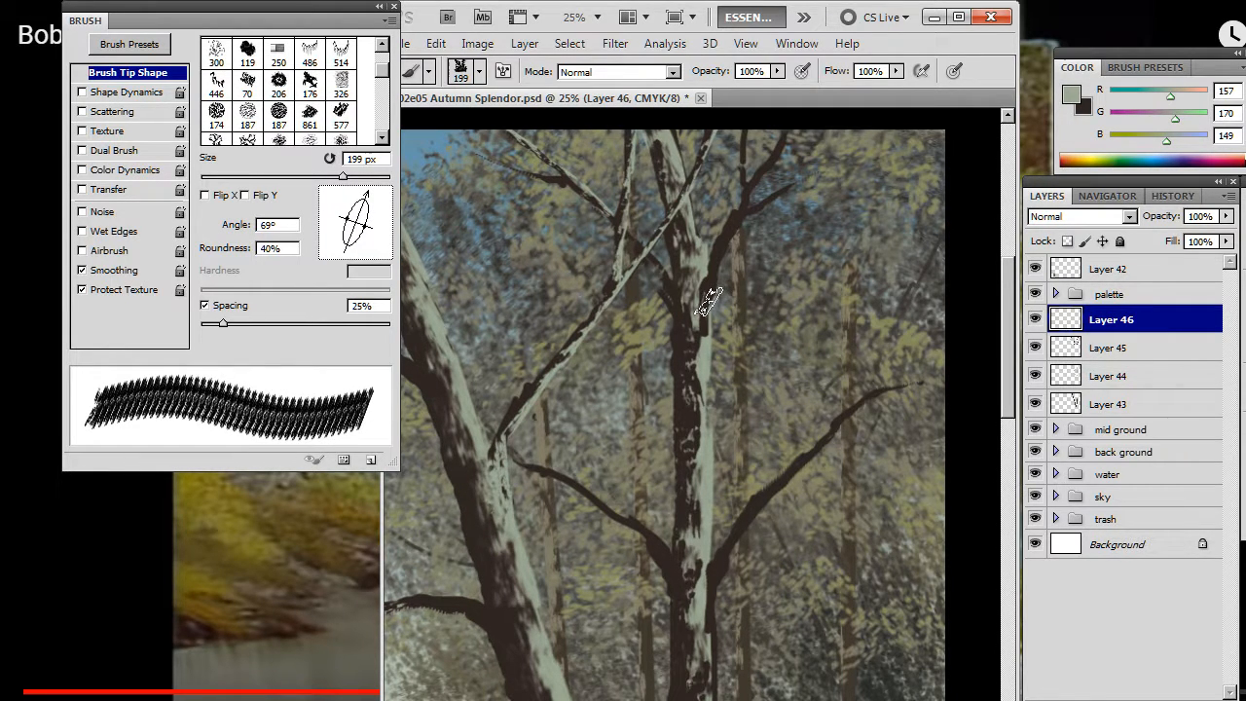
{"action": "left_click", "coordinate": [368, 192]}
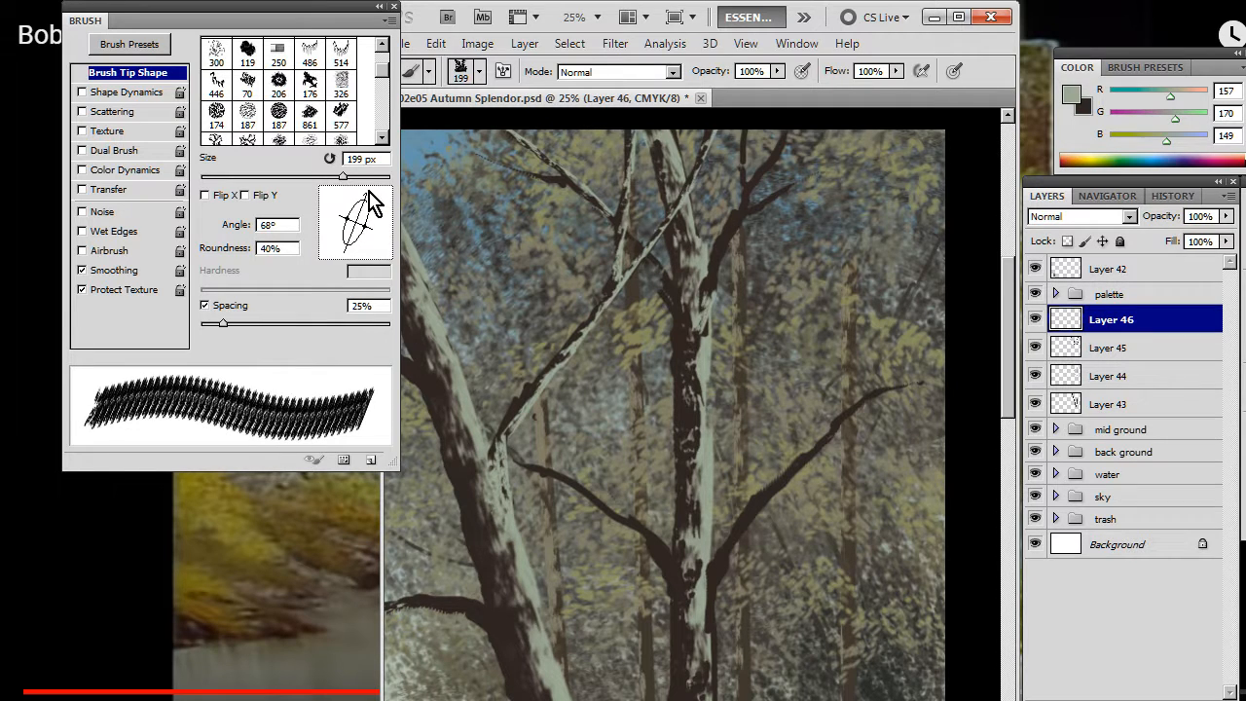
{"action": "left_click_drag", "start_coordinate": [368, 192], "coordinate": [365, 193]}
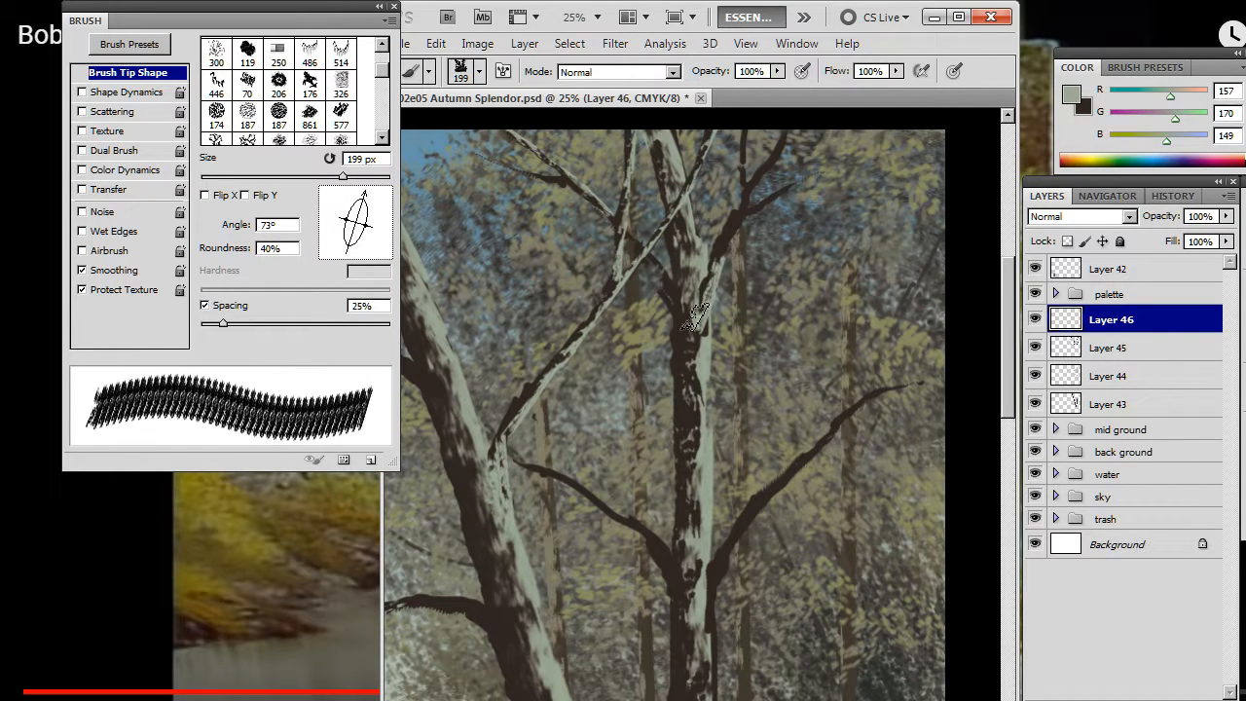
{"action": "left_click_drag", "start_coordinate": [366, 194], "coordinate": [371, 196]}
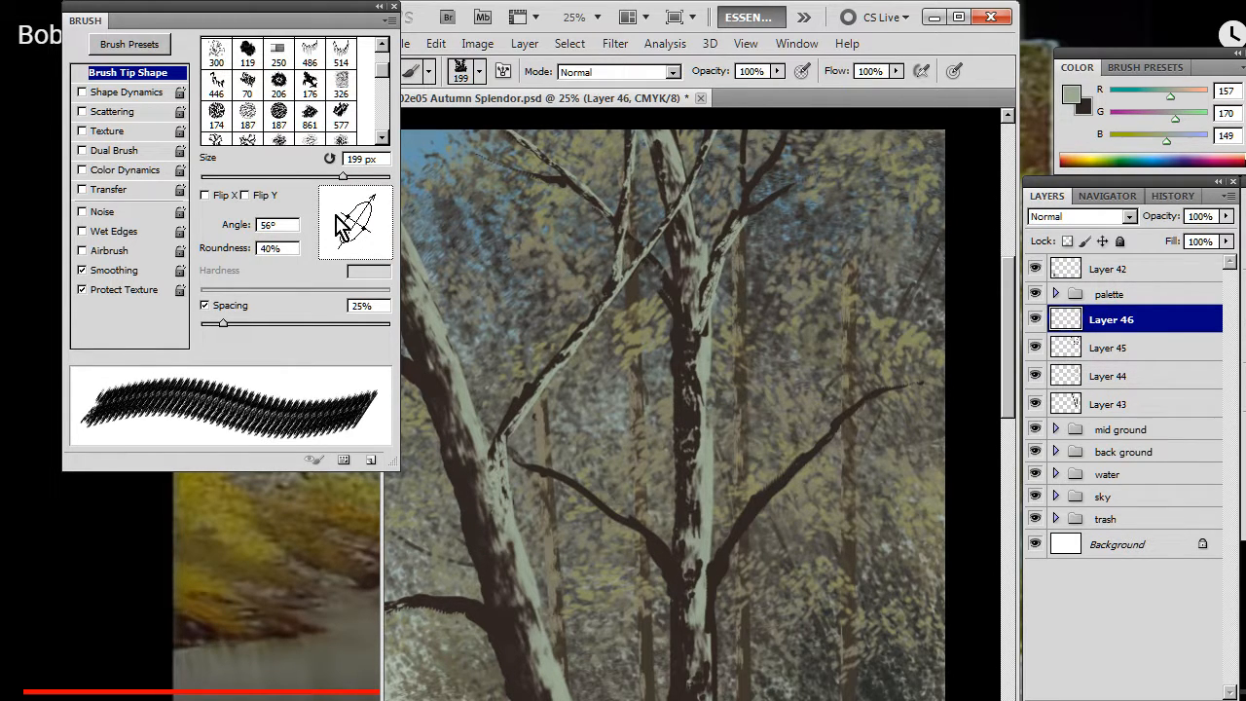
Step: Paint pale bark on the upper right branch's lower fork with the 200 px tip at 33°, and trim it with the Eraser at 44°
{"action": "left_click_drag", "start_coordinate": [380, 210], "coordinate": [385, 207]}
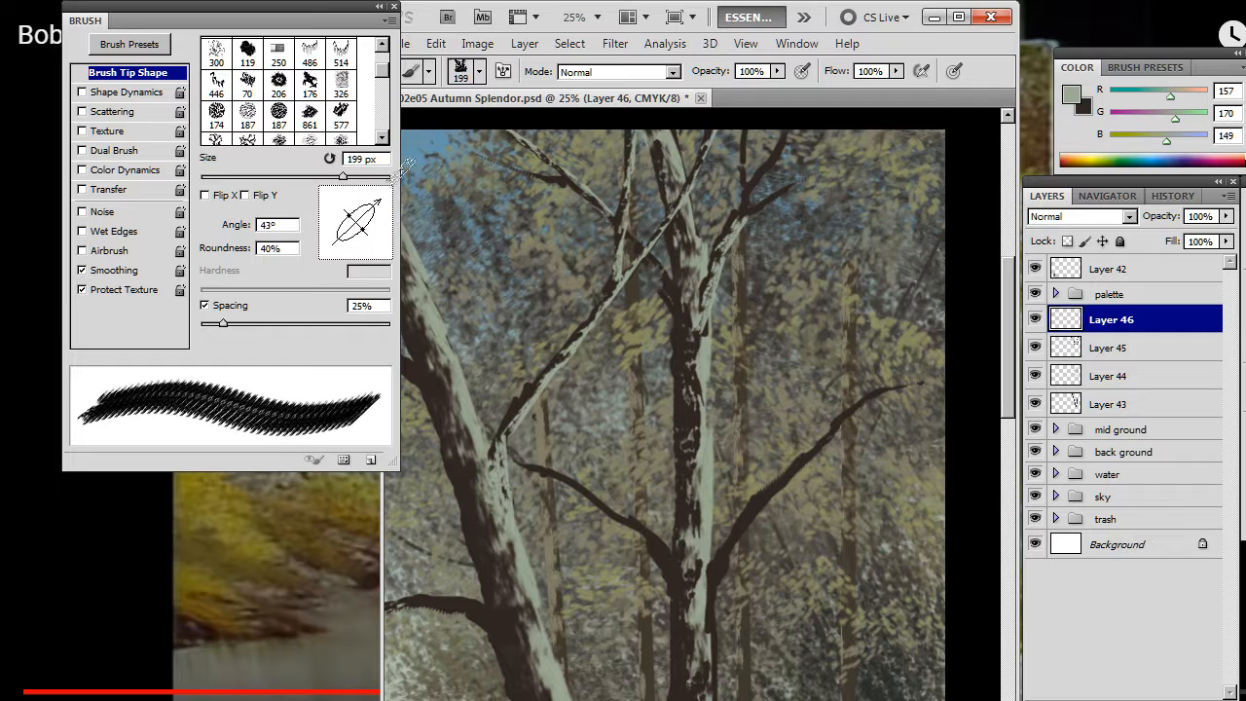
{"action": "key", "text": "bracketleft"}
{"action": "left_click_drag", "start_coordinate": [380, 209], "coordinate": [393, 203]}
{"action": "key", "text": "bracketright"}
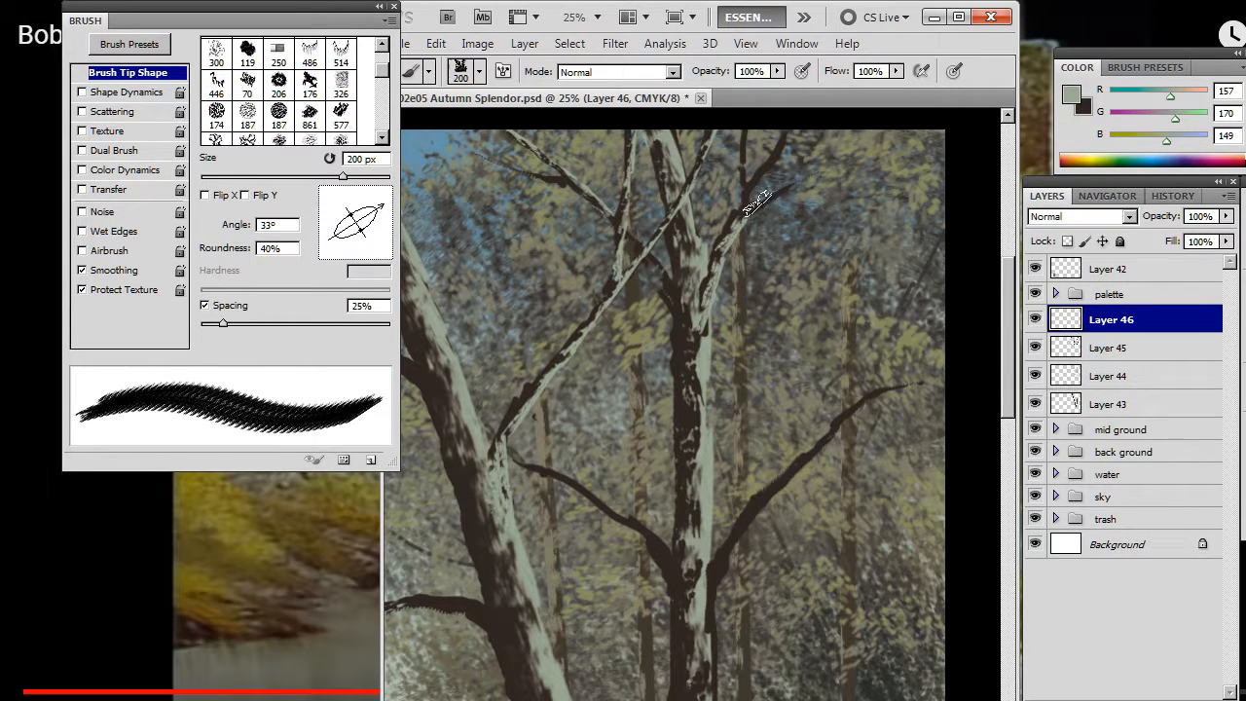
{"action": "left_click_drag", "start_coordinate": [757, 203], "coordinate": [776, 199]}
{"action": "key", "text": "e"}
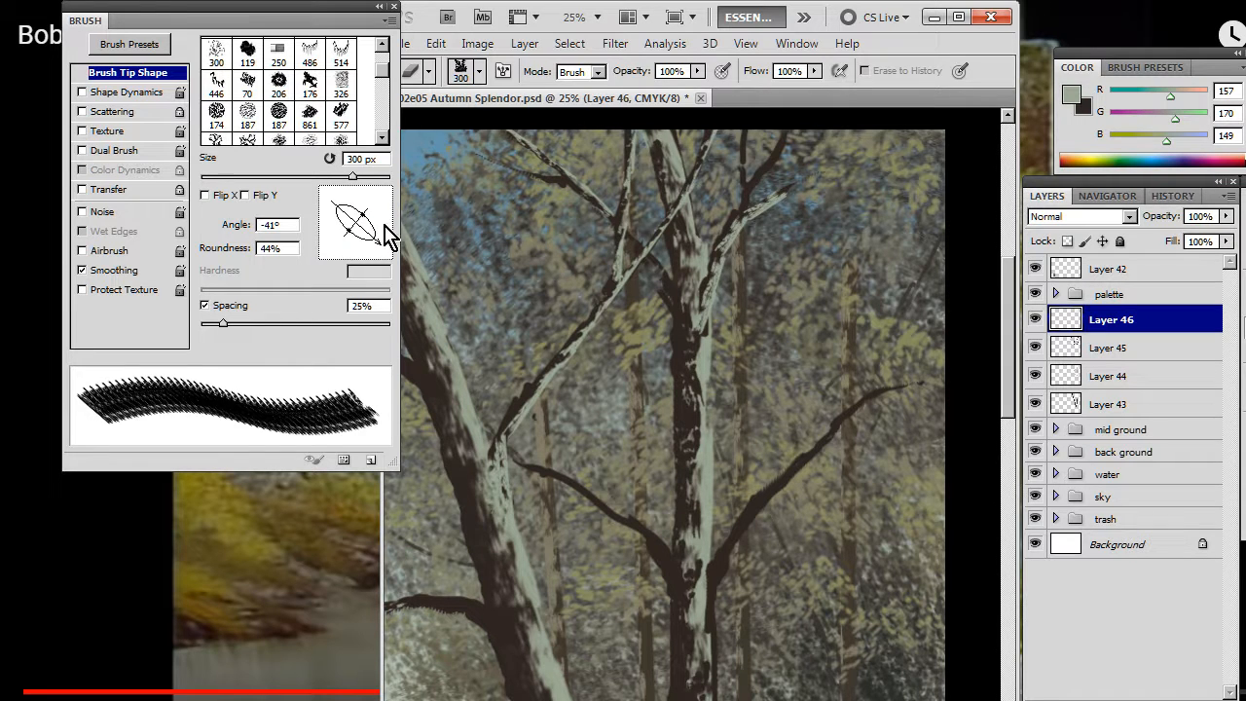
{"action": "left_click_drag", "start_coordinate": [350, 219], "coordinate": [380, 199]}
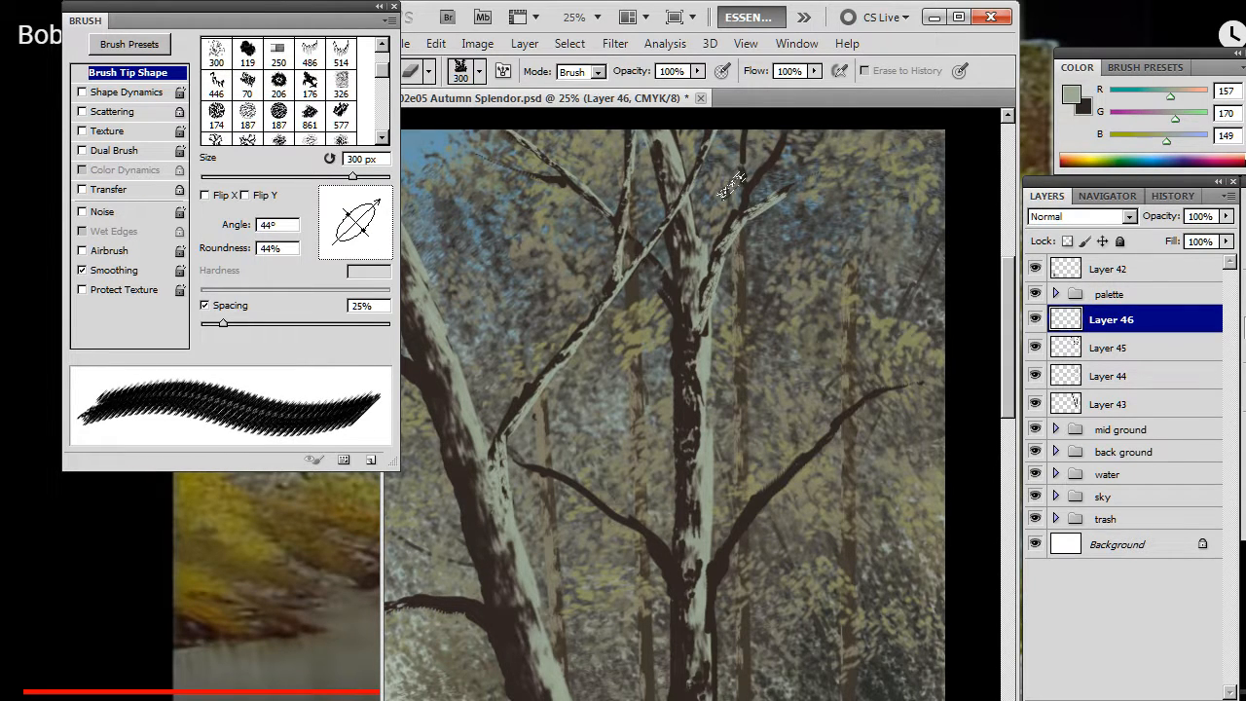
Step: Paint pale bark to the tip of the upper right branch's higher fork at 50° and 69°, and trim it with the Eraser at -121°
{"action": "key", "text": "b"}
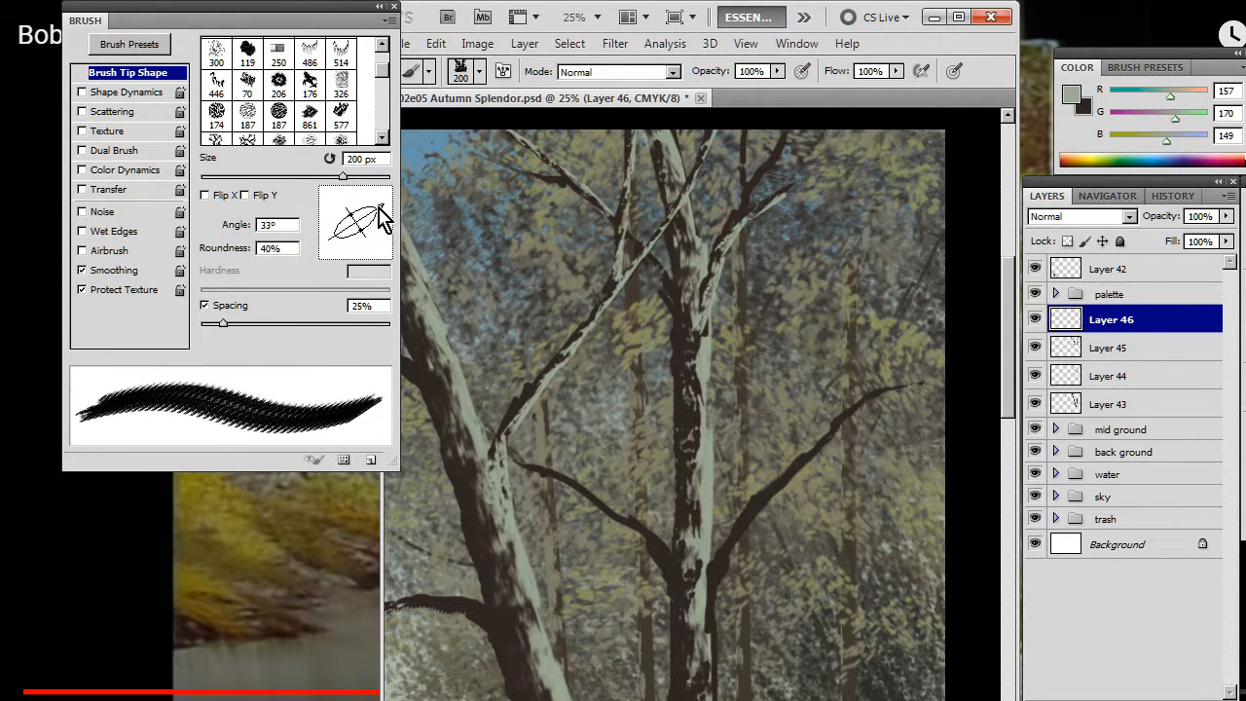
{"action": "left_click_drag", "start_coordinate": [383, 220], "coordinate": [375, 200]}
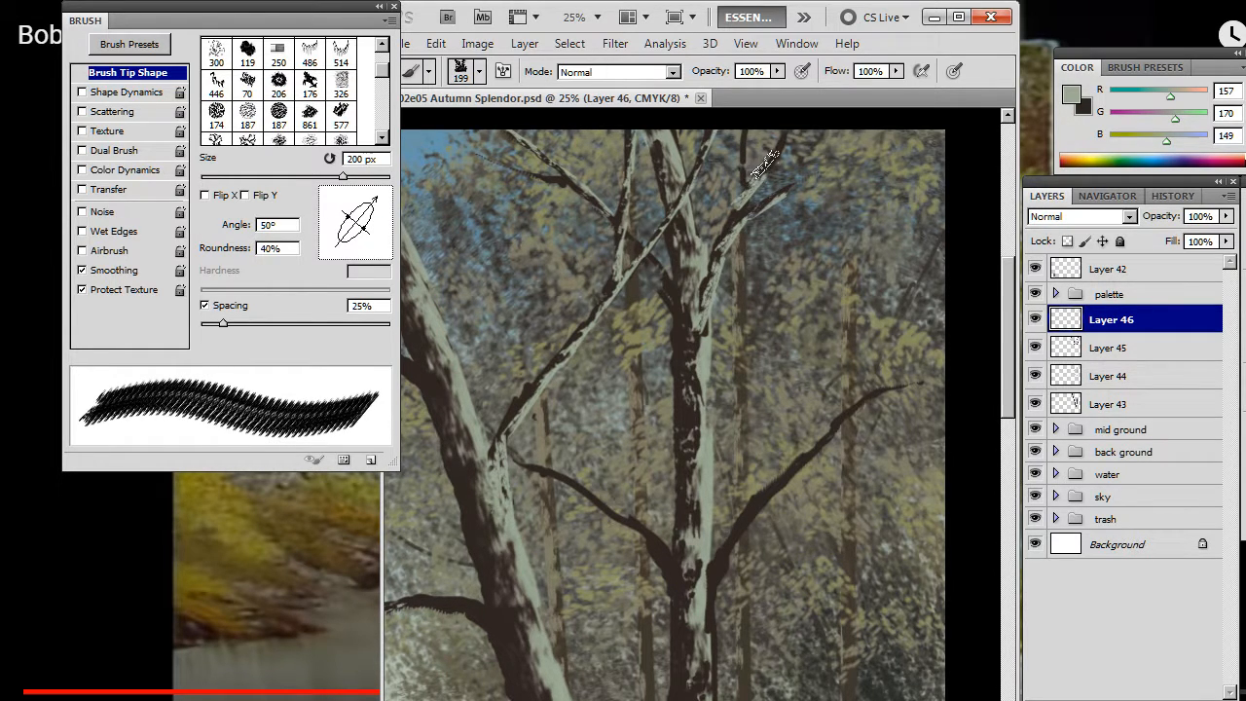
{"action": "left_click_drag", "start_coordinate": [765, 164], "coordinate": [769, 161]}
{"action": "left_click_drag", "start_coordinate": [376, 200], "coordinate": [367, 192]}
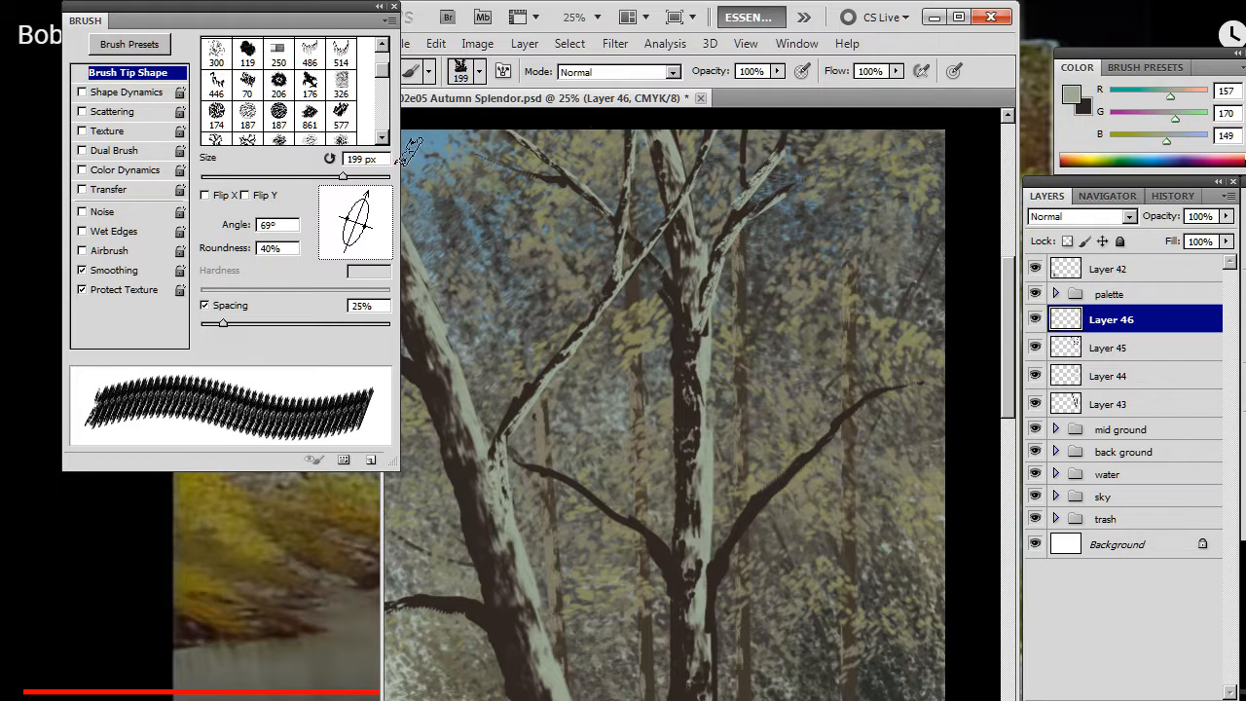
{"action": "key", "text": "e"}
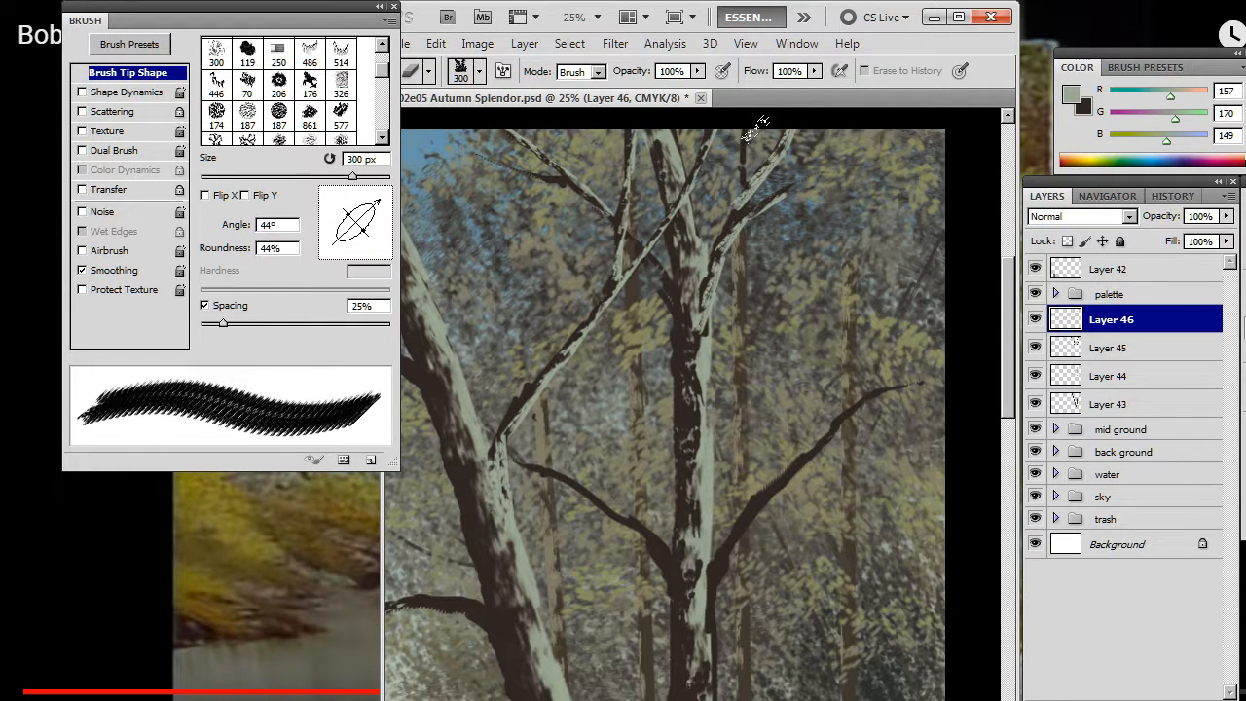
{"action": "left_click_drag", "start_coordinate": [382, 218], "coordinate": [345, 255]}
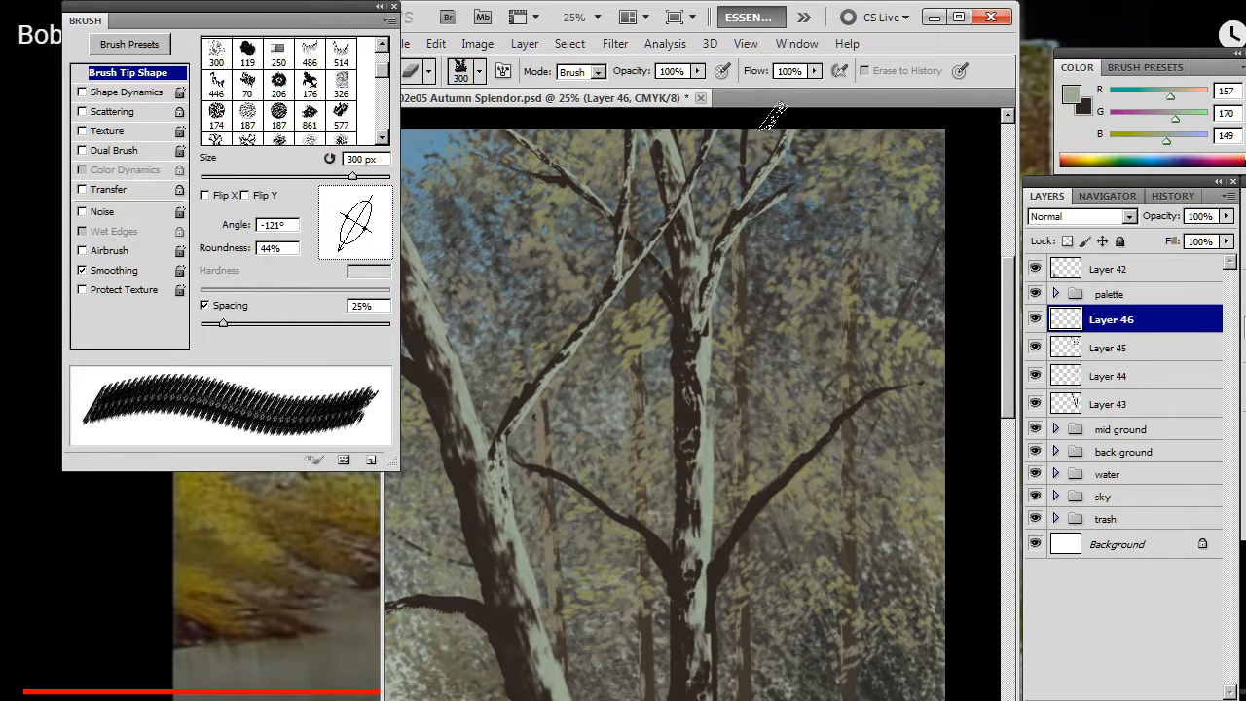
{"action": "key", "text": "b"}
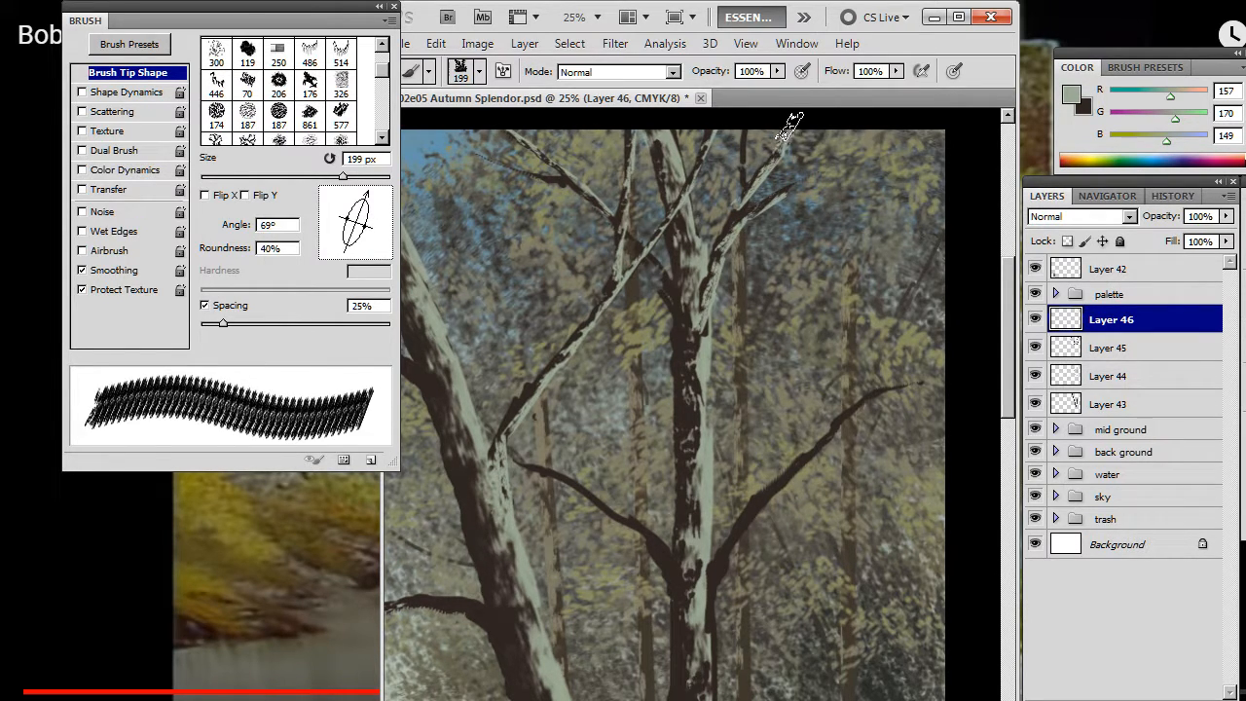
Step: Paint pale bark up the short vertical twig beside the right trunk's upper right branch with the 175 px tip at 87°
{"action": "key", "text": "e"}
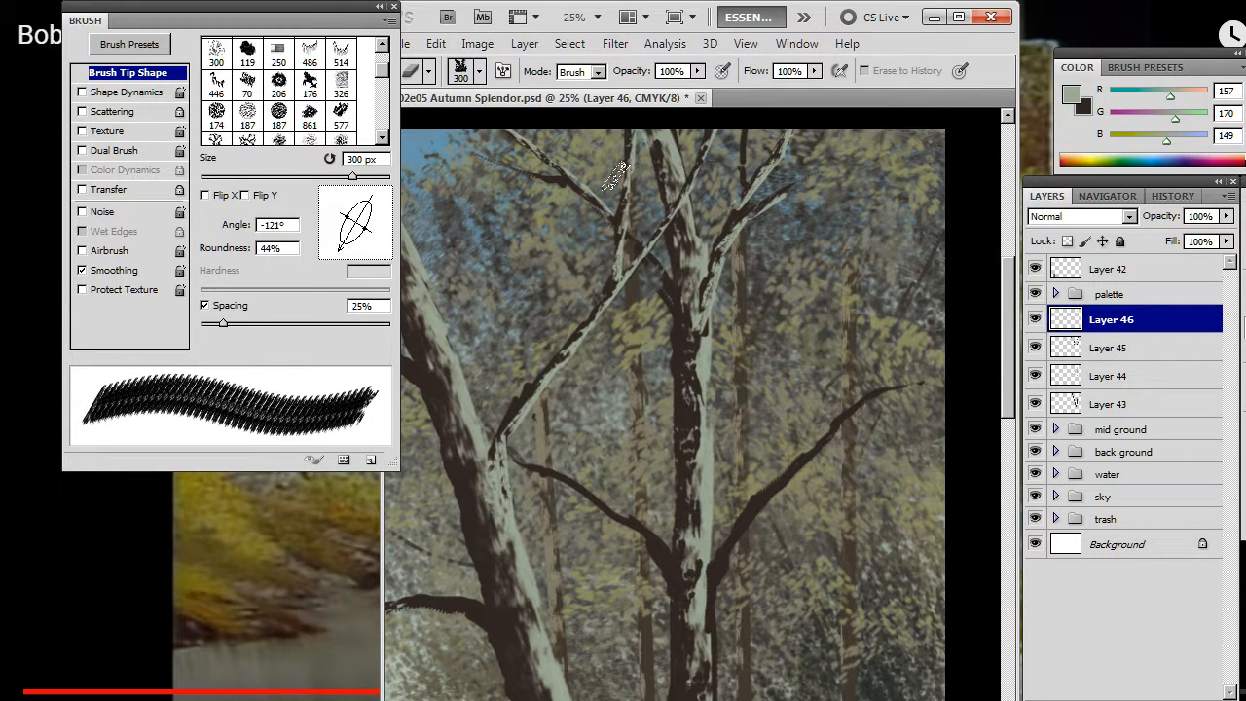
{"action": "key", "text": "b"}
{"action": "mouse_move", "coordinate": [377, 207]}
{"action": "left_mouse_down"}
{"action": "mouse_move", "coordinate": [378, 259]}
{"action": "mouse_move", "coordinate": [362, 265]}
{"action": "mouse_move", "coordinate": [360, 195]}
{"action": "left_mouse_up"}
{"action": "key", "text": "bracketleft"}
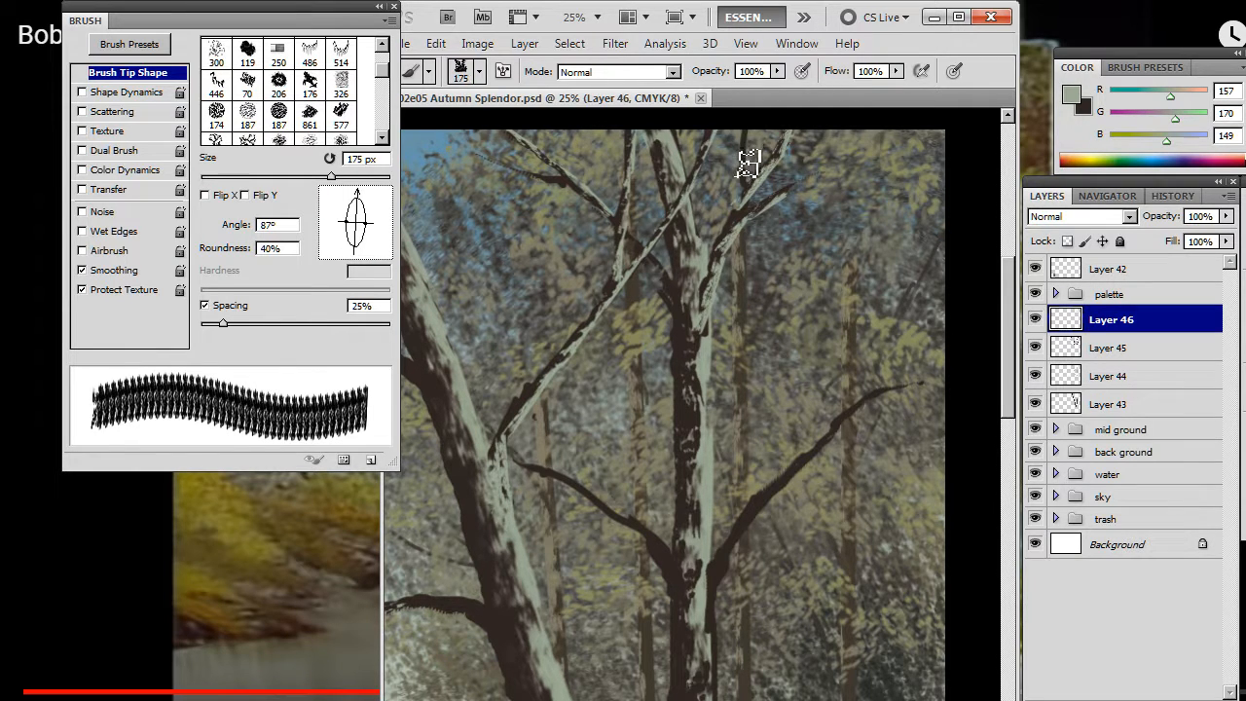
Step: Trim the vertical twig's pale bark with the Eraser at -94° and 175 px, touching it up with the 87° brush
{"action": "key", "text": "e"}
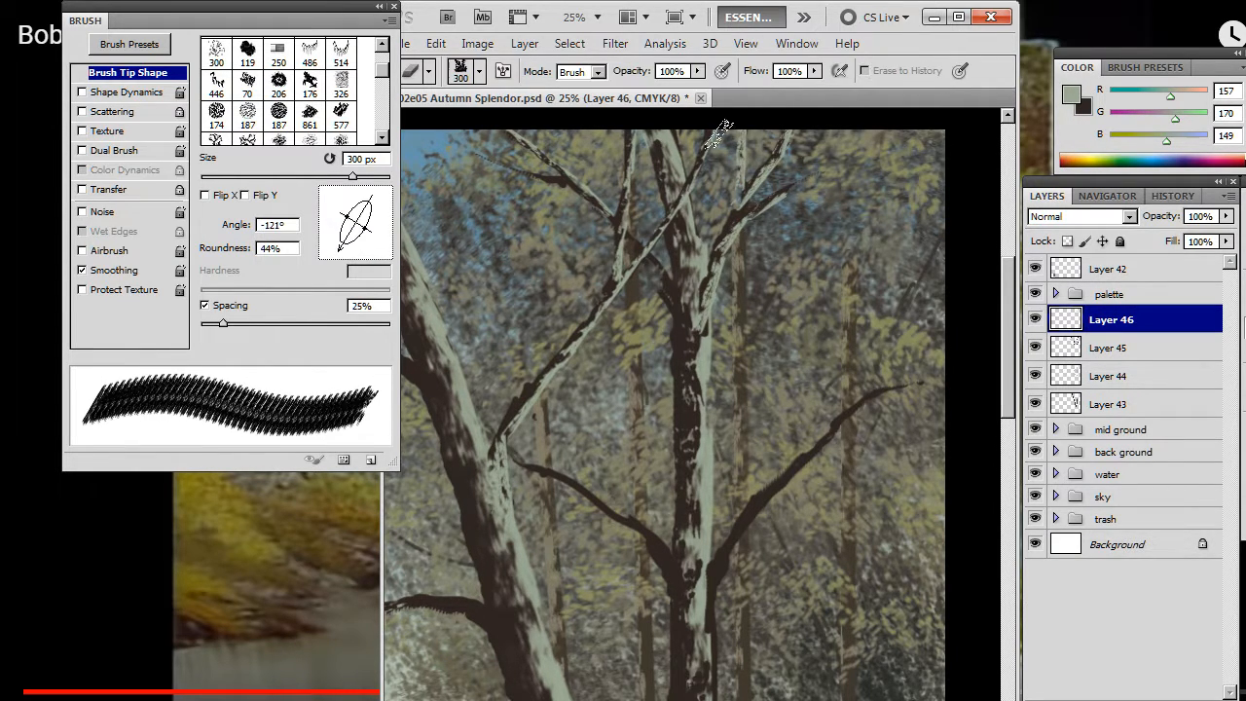
{"action": "mouse_move", "coordinate": [365, 239]}
{"action": "left_mouse_down"}
{"action": "mouse_move", "coordinate": [348, 250]}
{"action": "mouse_move", "coordinate": [370, 245]}
{"action": "left_mouse_up"}
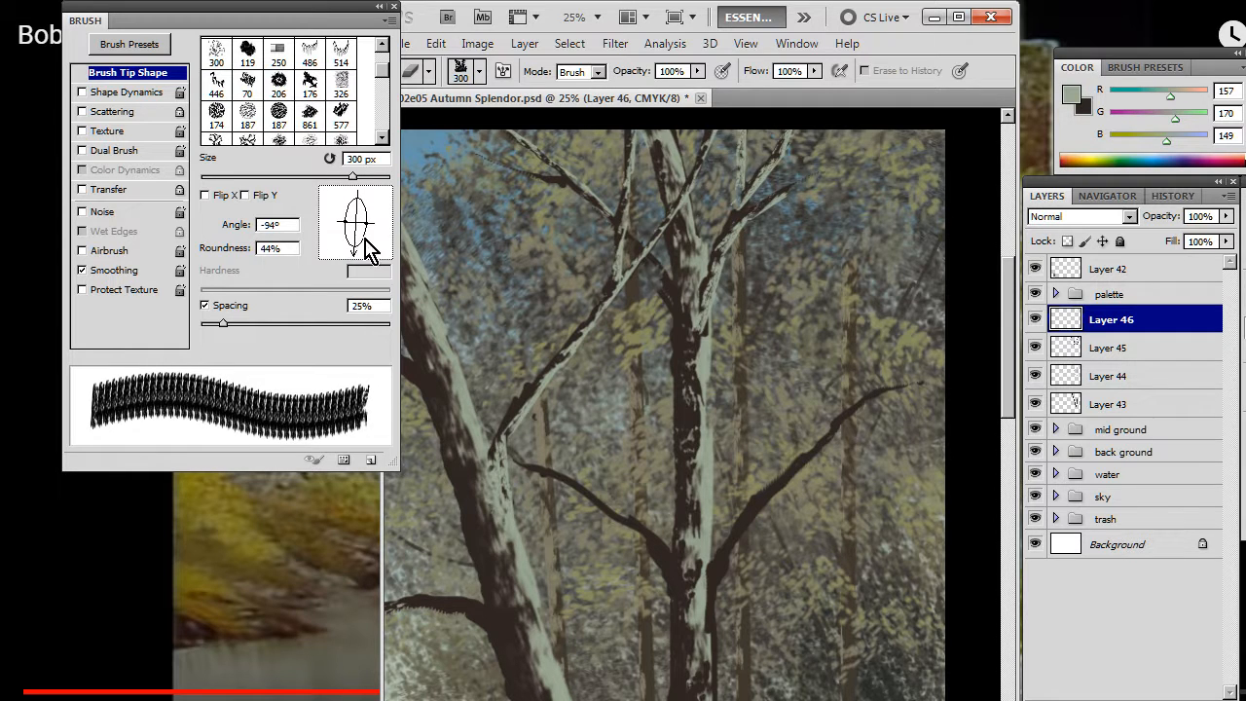
{"action": "key", "text": "bracketleft"}
{"action": "key", "text": "bracketleft"}
{"action": "key", "text": "bracketleft"}
{"action": "key", "text": "b"}
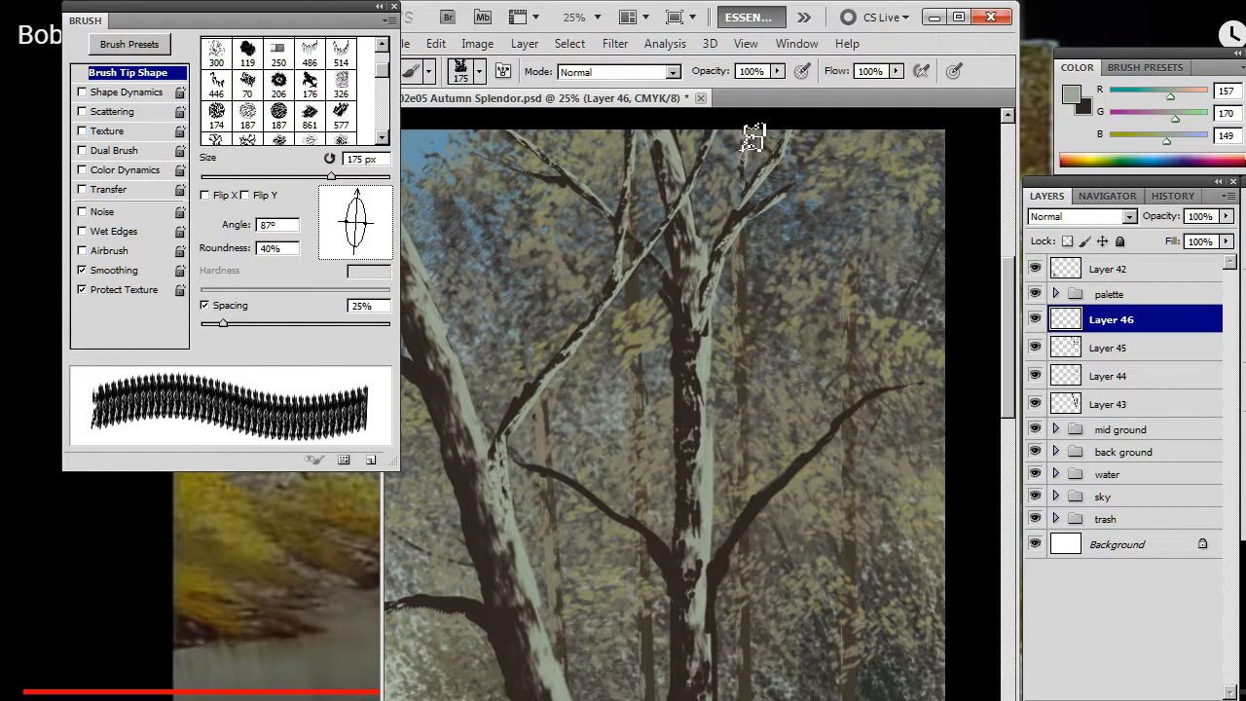
{"action": "key", "text": "e"}
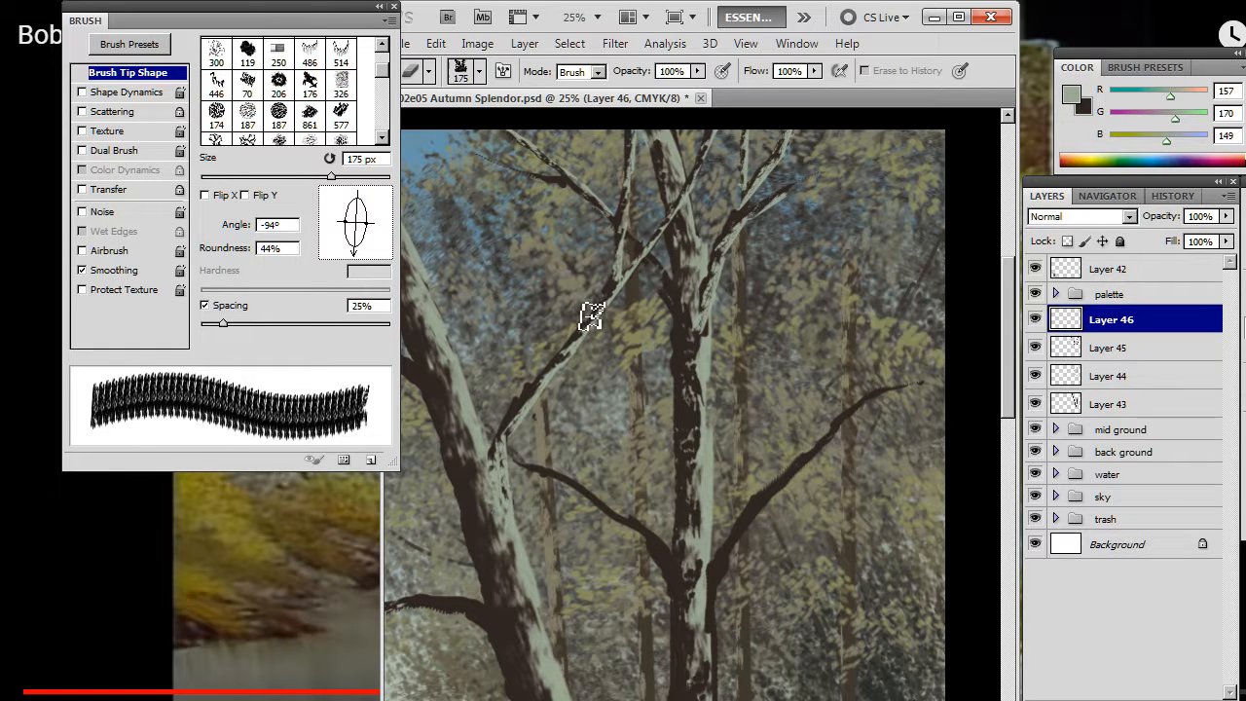
Step: Paint pale bark highlights along the upright trunk below its large side branch, using a 249 px brush tip angled at 86°
{"action": "mouse_move", "coordinate": [678, 445]}
{"action": "left_mouse_down"}
{"action": "mouse_move", "coordinate": [734, 342]}
{"action": "mouse_move", "coordinate": [735, 267]}
{"action": "left_mouse_up"}
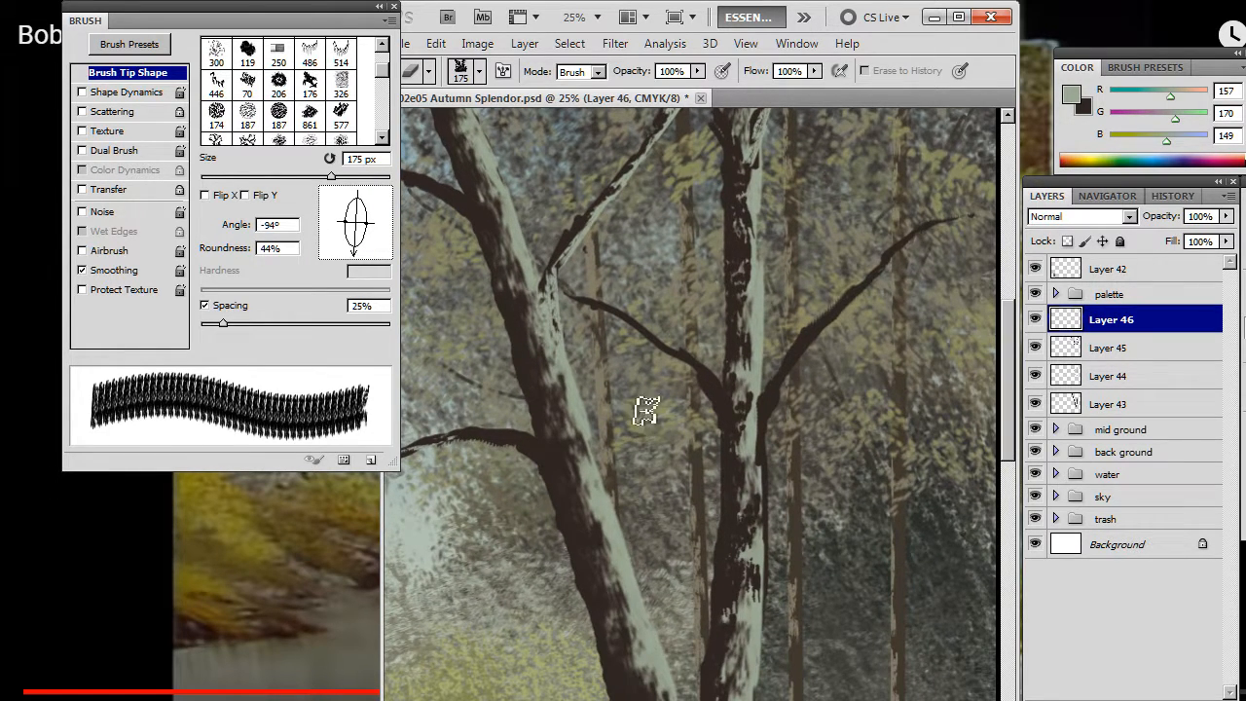
{"action": "mouse_move", "coordinate": [642, 418]}
{"action": "left_mouse_down"}
{"action": "mouse_move", "coordinate": [757, 364]}
{"action": "mouse_move", "coordinate": [701, 423]}
{"action": "mouse_move", "coordinate": [578, 431]}
{"action": "left_mouse_up"}
{"action": "key", "text": "b"}
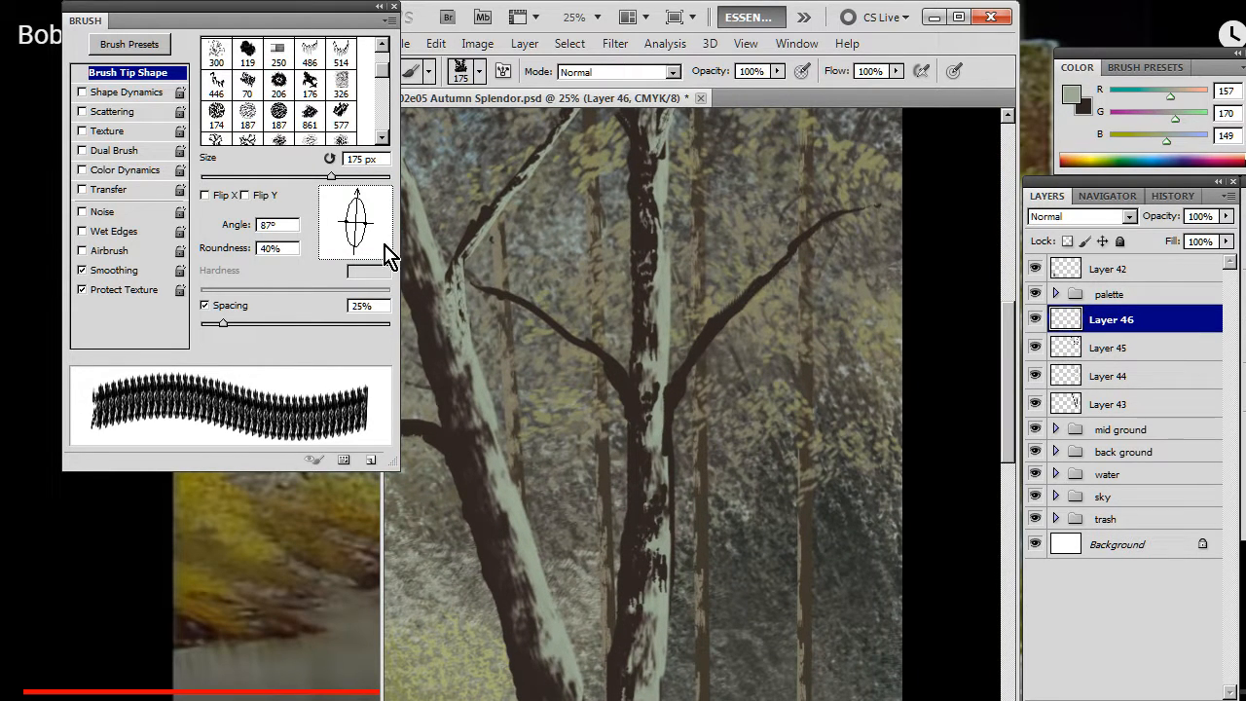
{"action": "left_click_drag", "start_coordinate": [375, 209], "coordinate": [361, 190]}
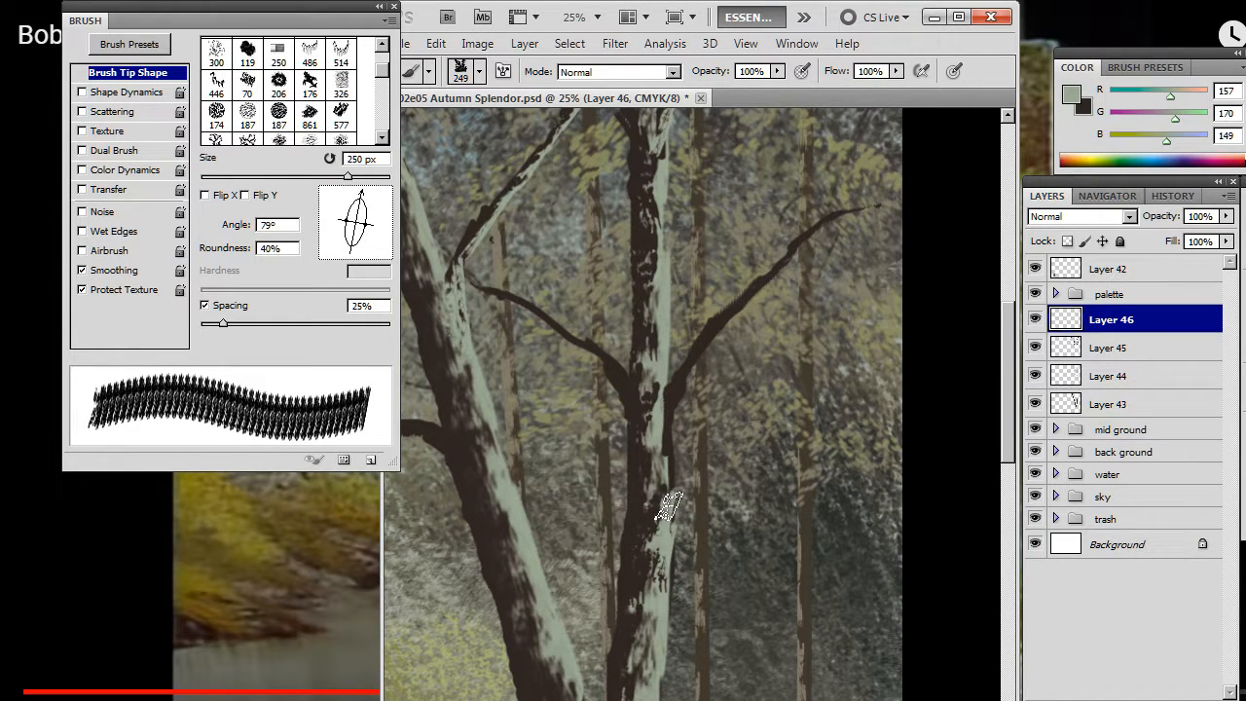
{"action": "mouse_move", "coordinate": [388, 220]}
{"action": "left_mouse_down"}
{"action": "mouse_move", "coordinate": [362, 204]}
{"action": "mouse_move", "coordinate": [362, 185]}
{"action": "left_mouse_up"}
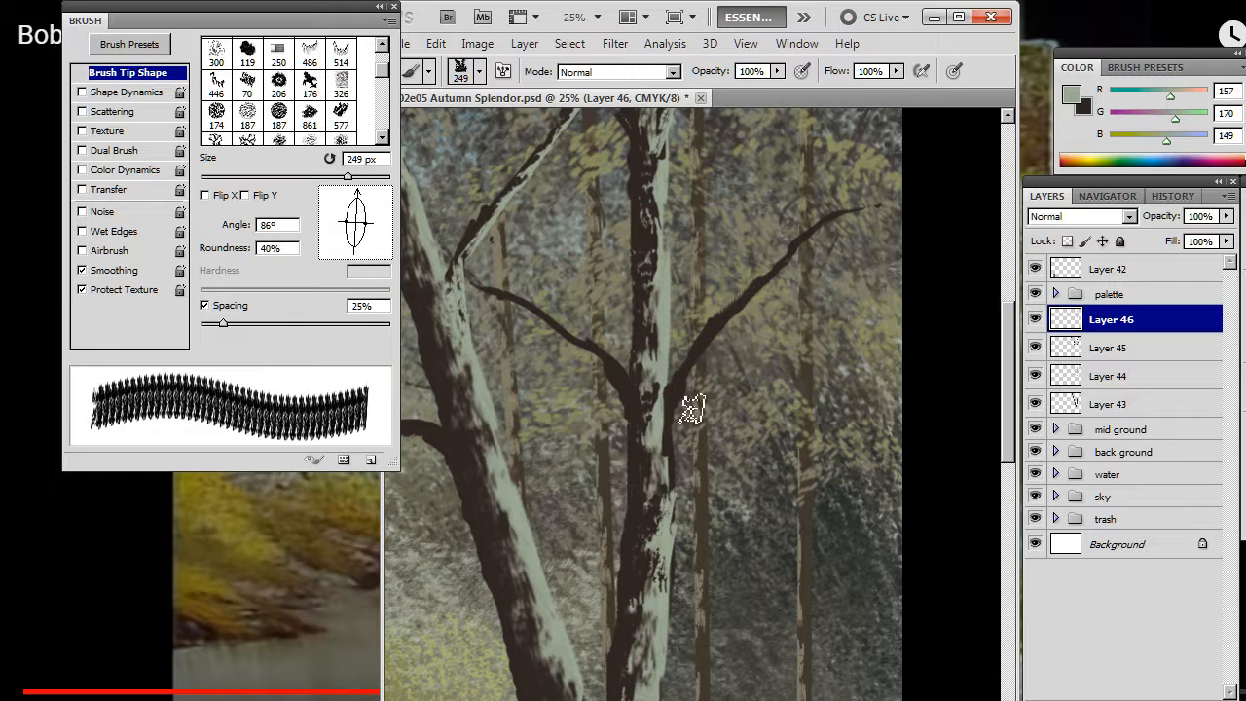
{"action": "key", "text": "e"}
{"action": "key", "text": "b"}
Step: Highlight the lower half of the upright trunk's outer branch, turning the brush tip to 61°, 53° and 37° to follow its curve
{"action": "left_click_drag", "start_coordinate": [355, 202], "coordinate": [371, 198]}
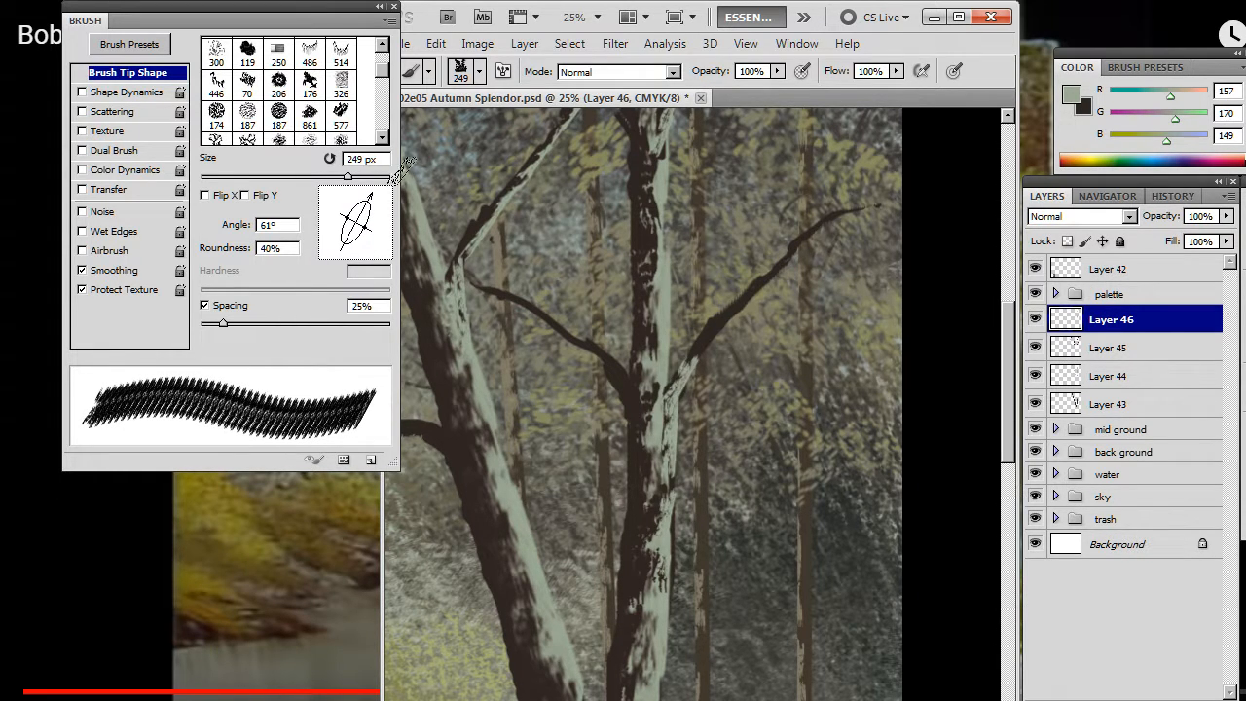
{"action": "left_click_drag", "start_coordinate": [368, 207], "coordinate": [395, 200]}
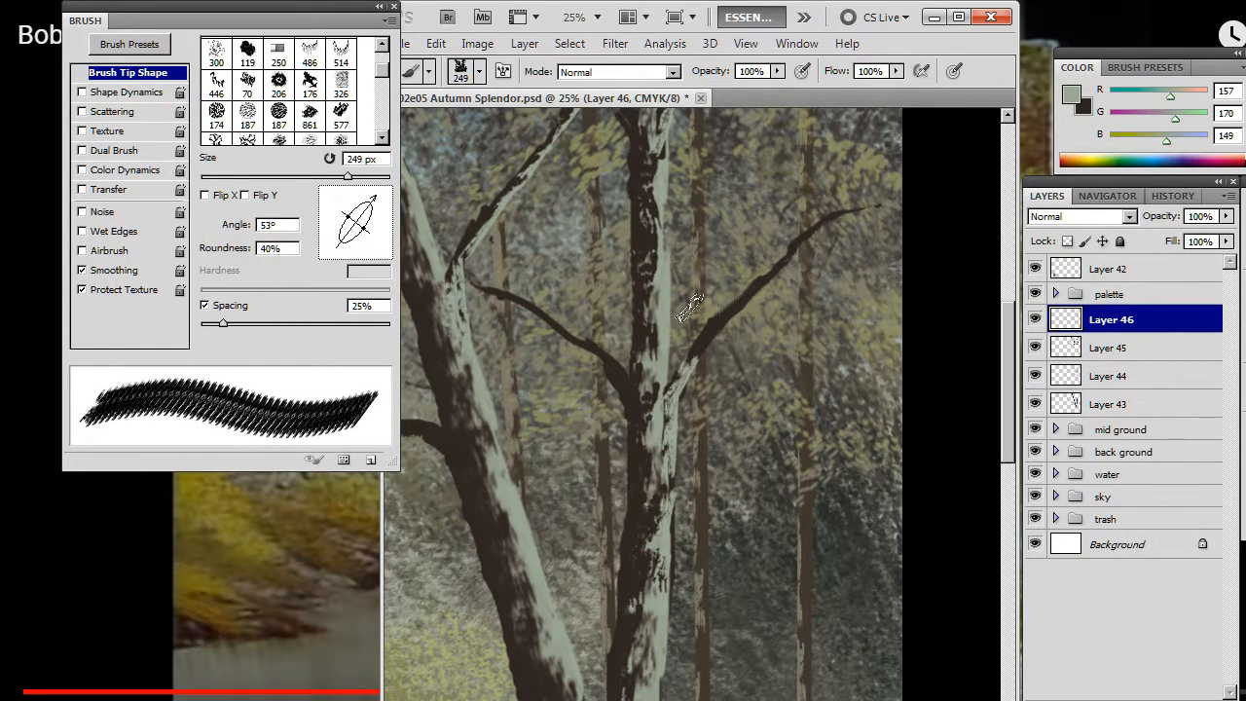
{"action": "left_click_drag", "start_coordinate": [703, 328], "coordinate": [697, 335]}
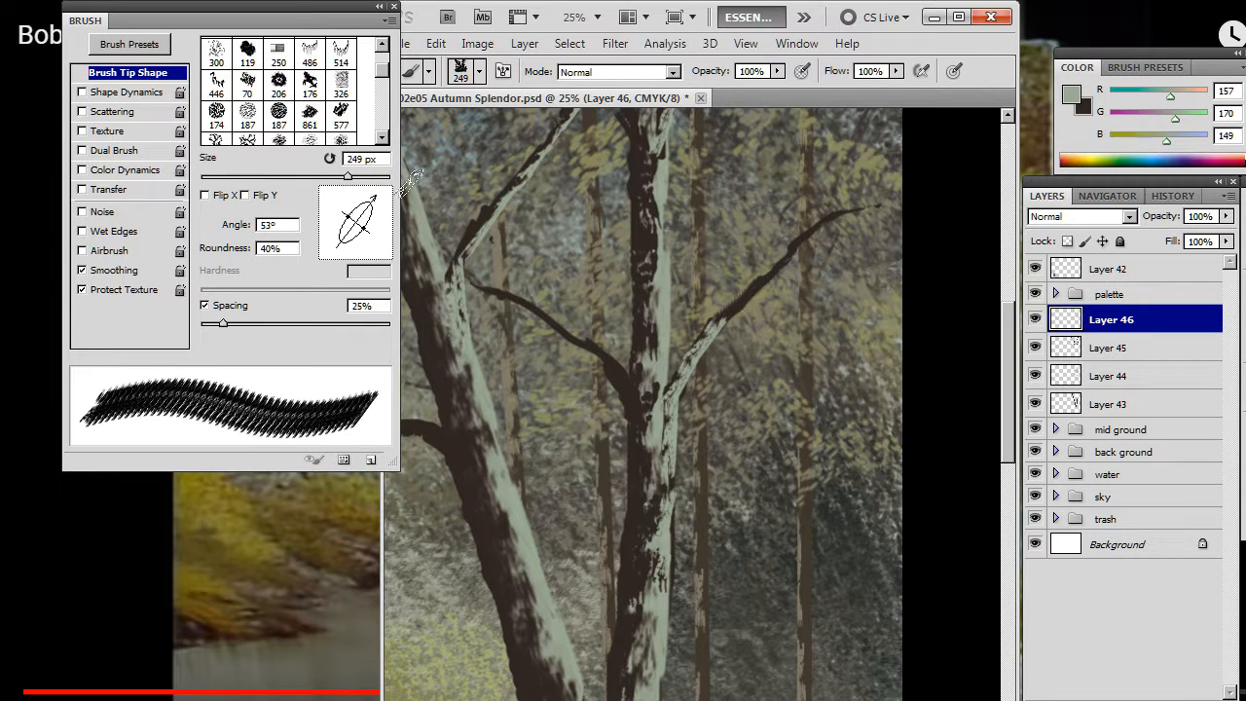
{"action": "left_click_drag", "start_coordinate": [378, 209], "coordinate": [397, 195]}
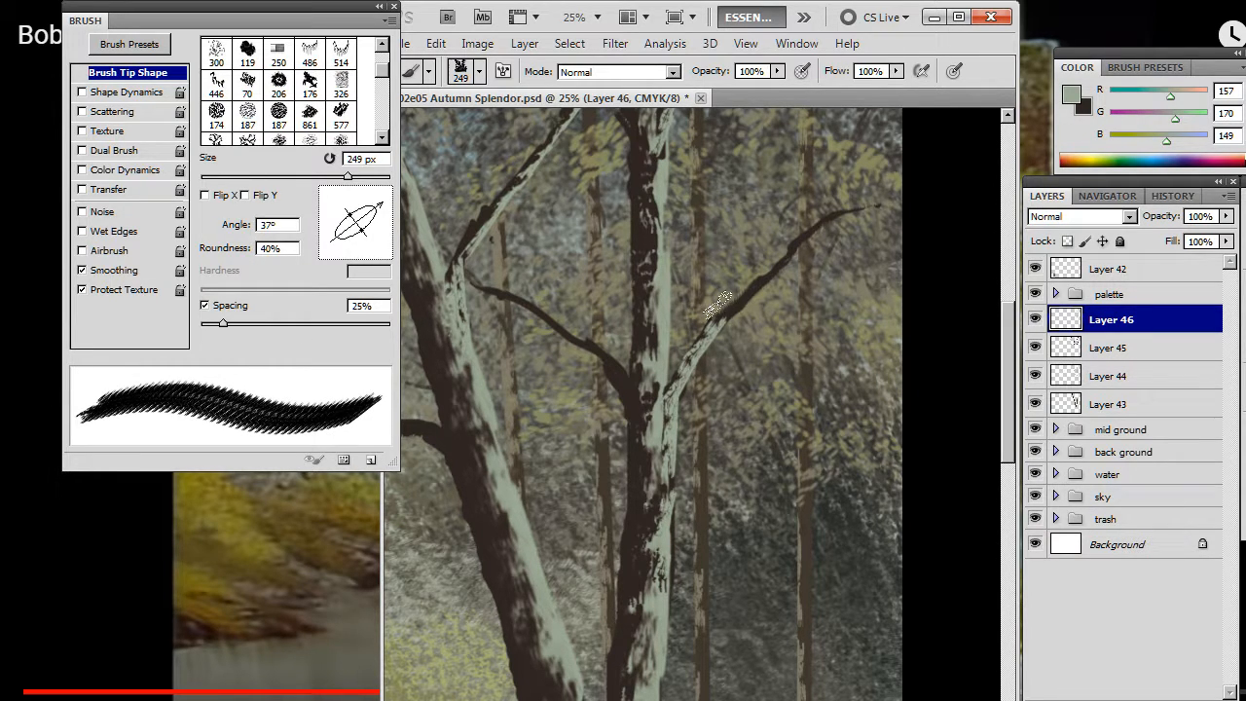
{"action": "left_click_drag", "start_coordinate": [718, 304], "coordinate": [726, 297]}
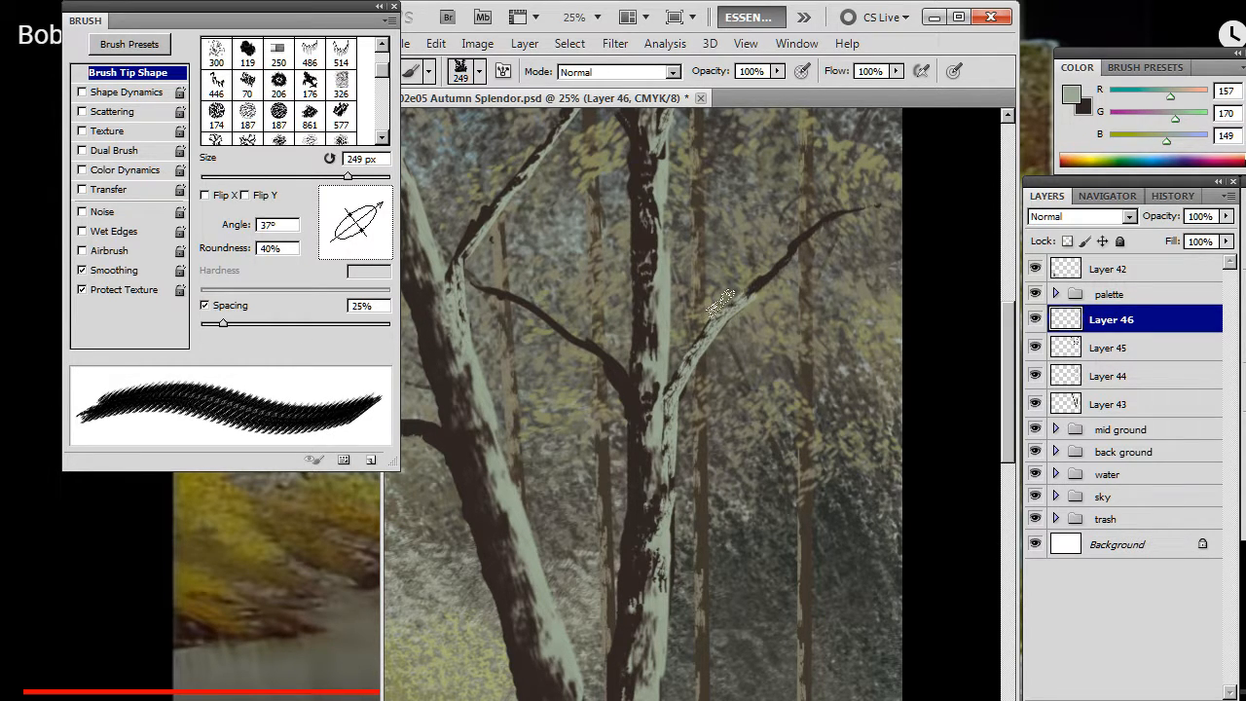
Step: Continue the pale highlight toward the outer branch's tip, angling the brush at 45° and then 54° with the size reduced to 200 px
{"action": "left_click", "coordinate": [381, 200]}
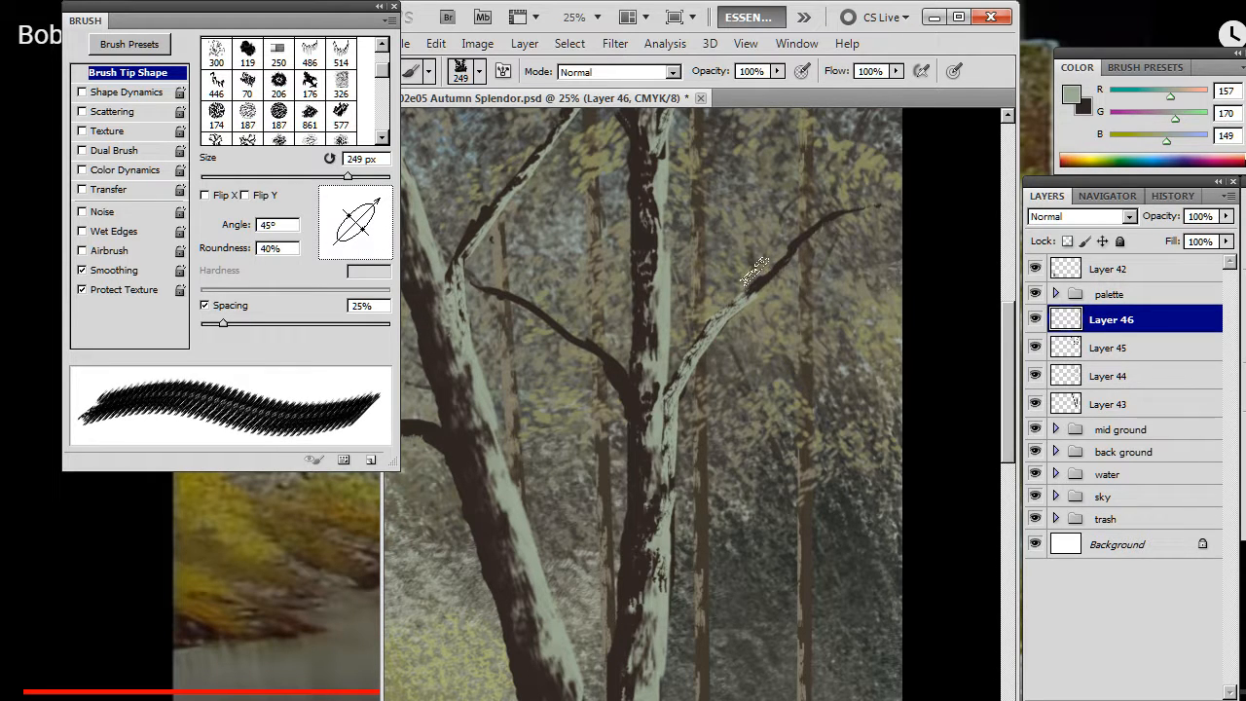
{"action": "left_click_drag", "start_coordinate": [757, 267], "coordinate": [758, 269]}
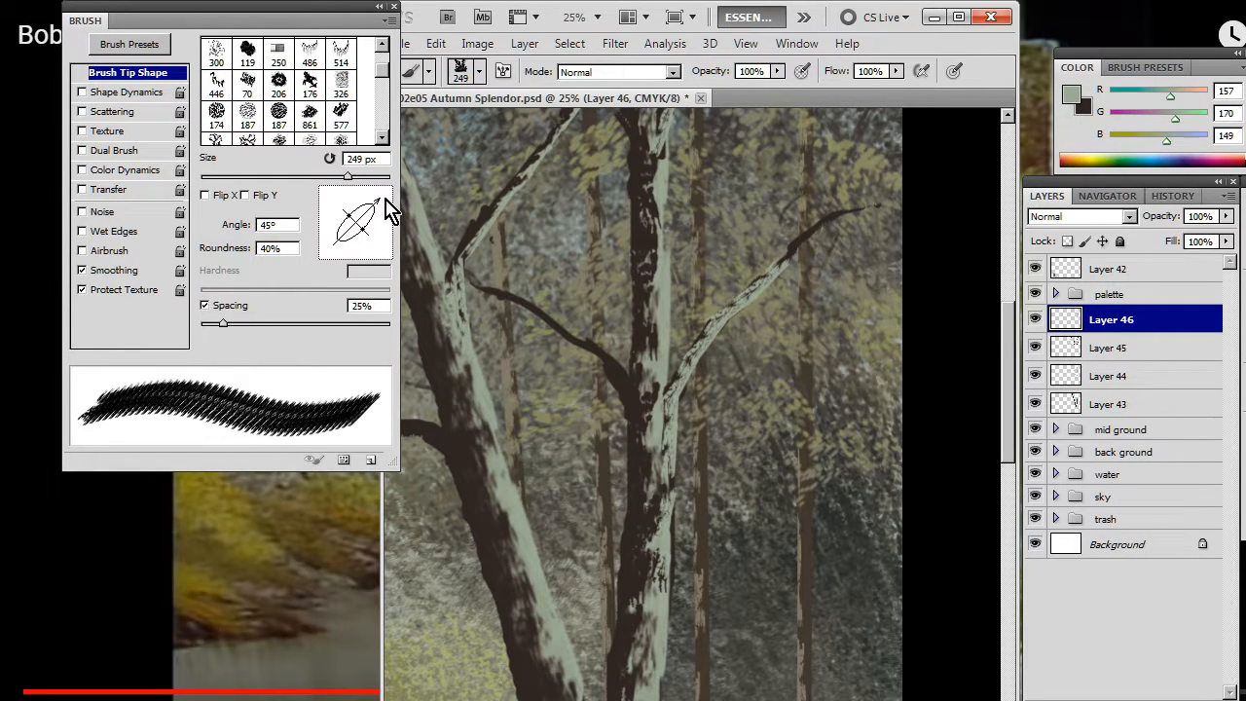
{"action": "left_click_drag", "start_coordinate": [383, 207], "coordinate": [378, 199]}
{"action": "key", "text": "bracketleft"}
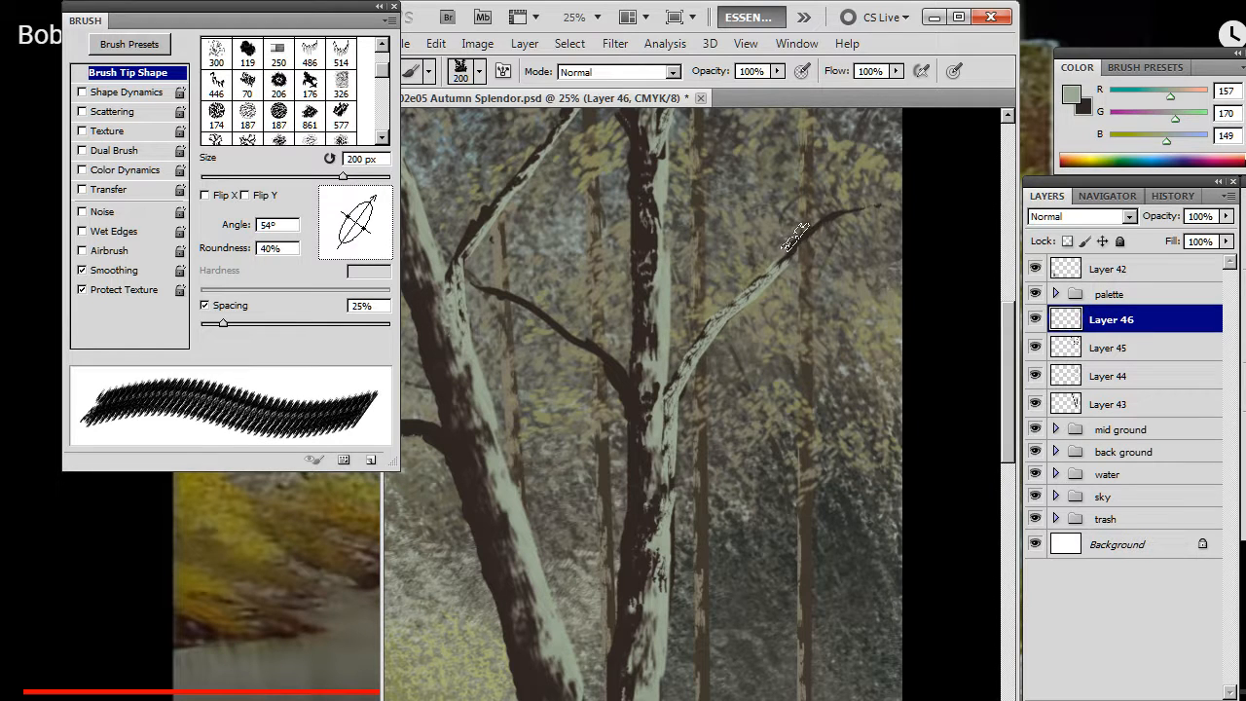
{"action": "left_click_drag", "start_coordinate": [795, 236], "coordinate": [797, 239]}
{"action": "mouse_move", "coordinate": [401, 208]}
{"action": "left_mouse_down"}
{"action": "mouse_move", "coordinate": [387, 209]}
{"action": "mouse_move", "coordinate": [412, 194]}
{"action": "left_mouse_up"}
Step: Thin the highlights on the outer branch and its trunk junction with a 249 px eraser, turning its tip to -138° and then -102°
{"action": "key", "text": "e"}
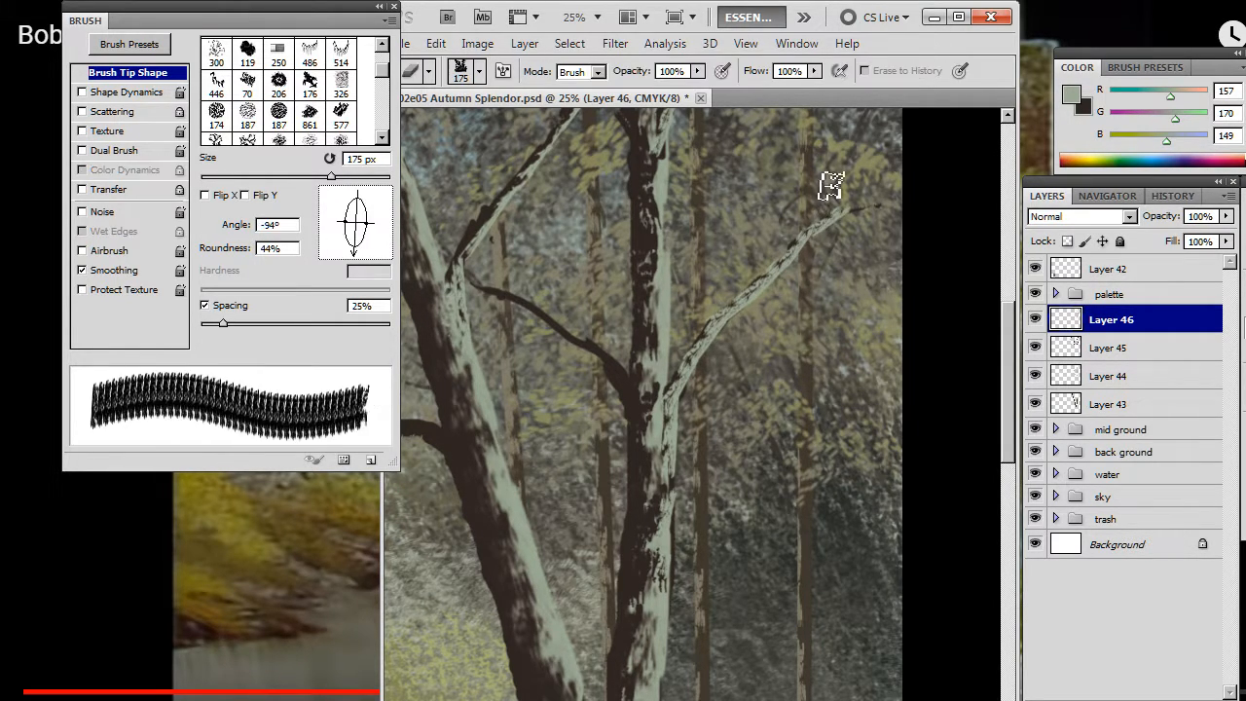
{"action": "left_click_drag", "start_coordinate": [353, 257], "coordinate": [341, 238]}
{"action": "key", "text": "bracketright"}
{"action": "key", "text": "bracketright"}
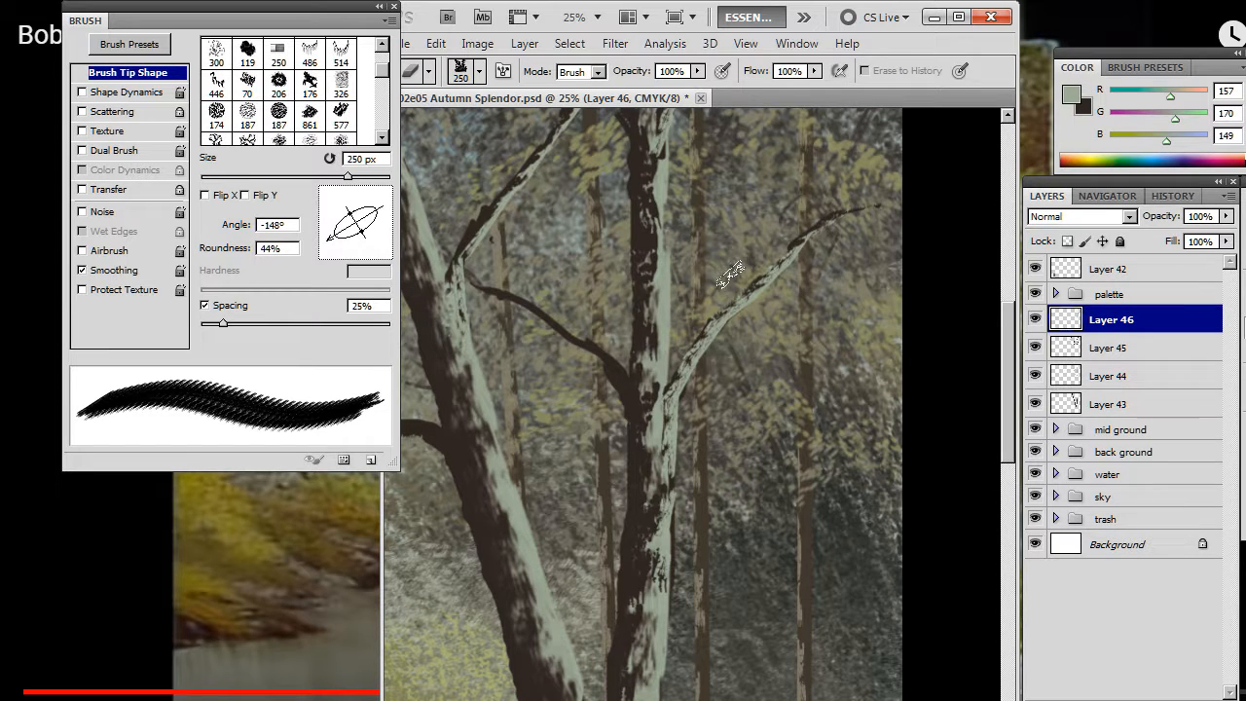
{"action": "left_click_drag", "start_coordinate": [329, 248], "coordinate": [335, 251]}
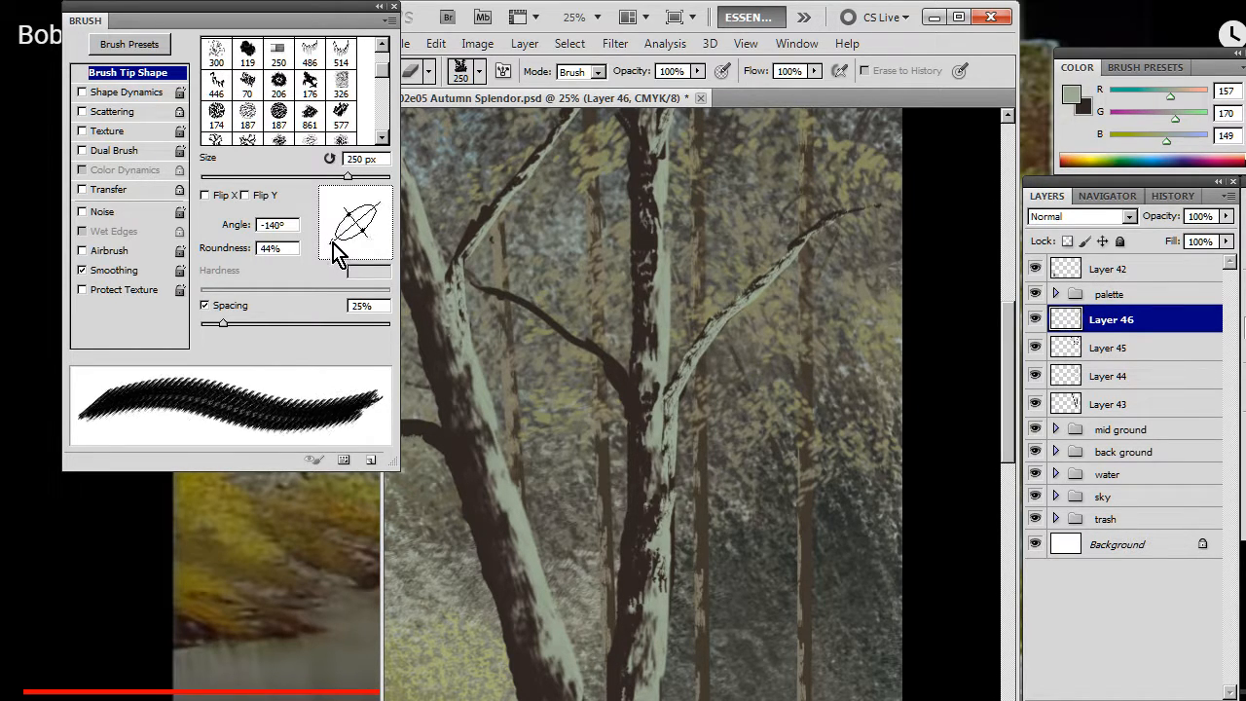
{"action": "left_click_drag", "start_coordinate": [734, 275], "coordinate": [742, 276]}
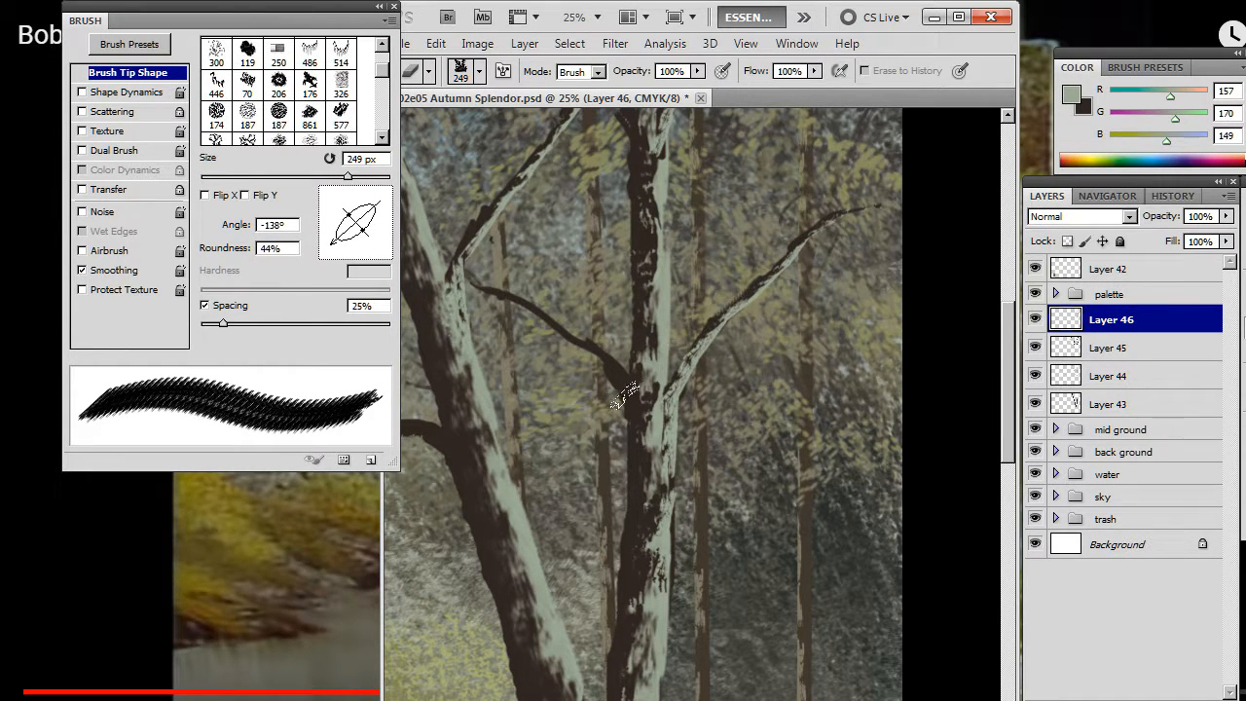
{"action": "left_click_drag", "start_coordinate": [340, 251], "coordinate": [354, 276]}
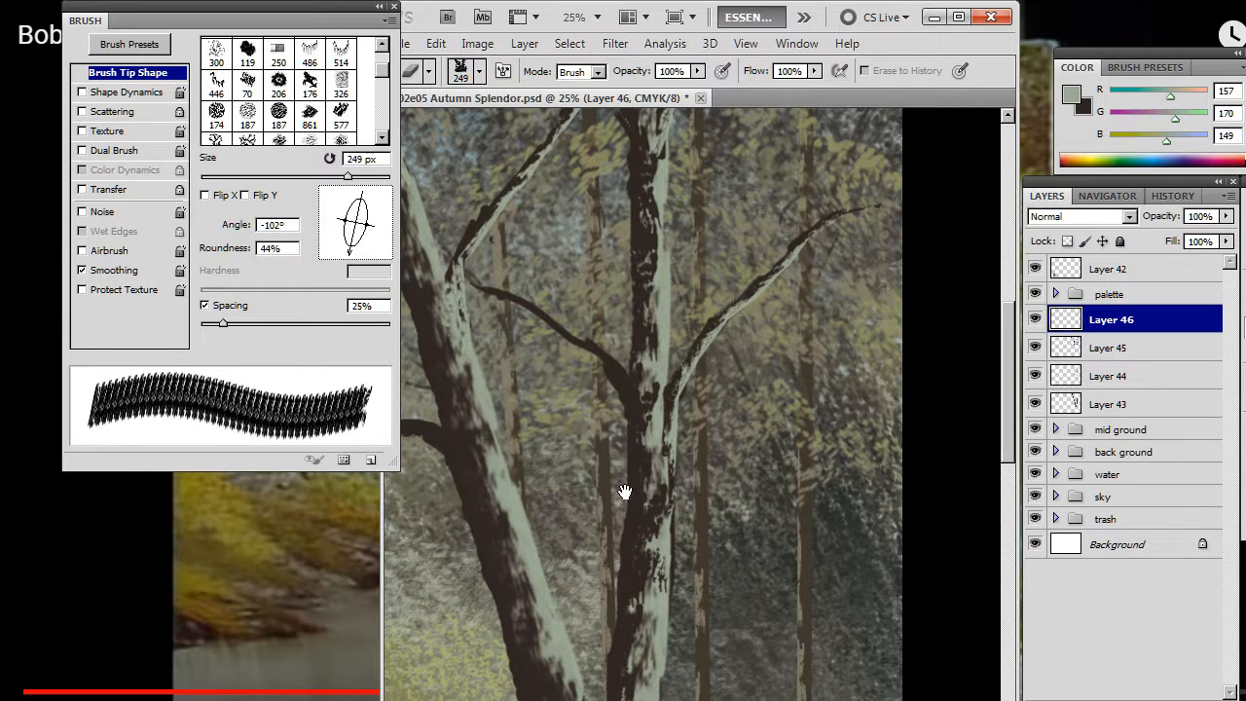
Step: Highlight the upright trunk's inner branch with a 199 px brush angled at 140°, 151° and 157°, and reduce the brush to 150 px
{"action": "scroll", "coordinate": [626, 495], "scroll_direction": "up", "scroll_amount": 2}
{"action": "key", "text": "b"}
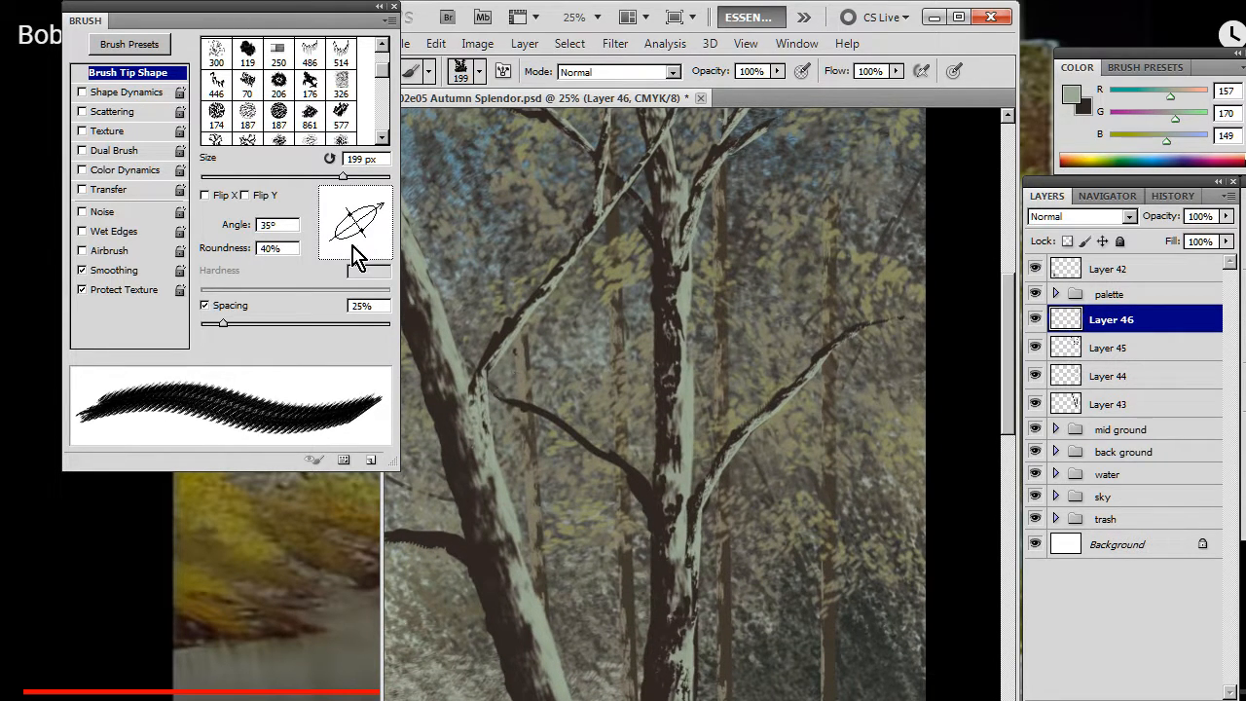
{"action": "mouse_move", "coordinate": [357, 256]}
{"action": "left_mouse_down"}
{"action": "mouse_move", "coordinate": [349, 213]}
{"action": "mouse_move", "coordinate": [331, 205]}
{"action": "left_mouse_up"}
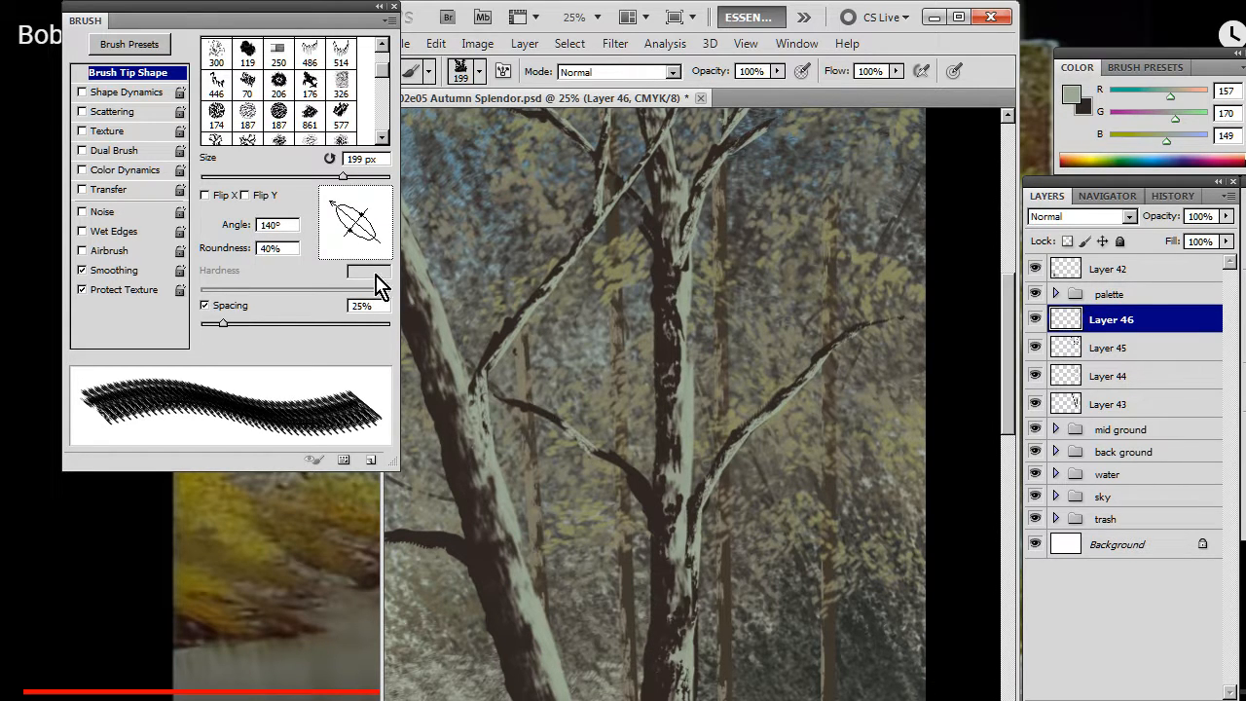
{"action": "left_click_drag", "start_coordinate": [334, 220], "coordinate": [328, 207]}
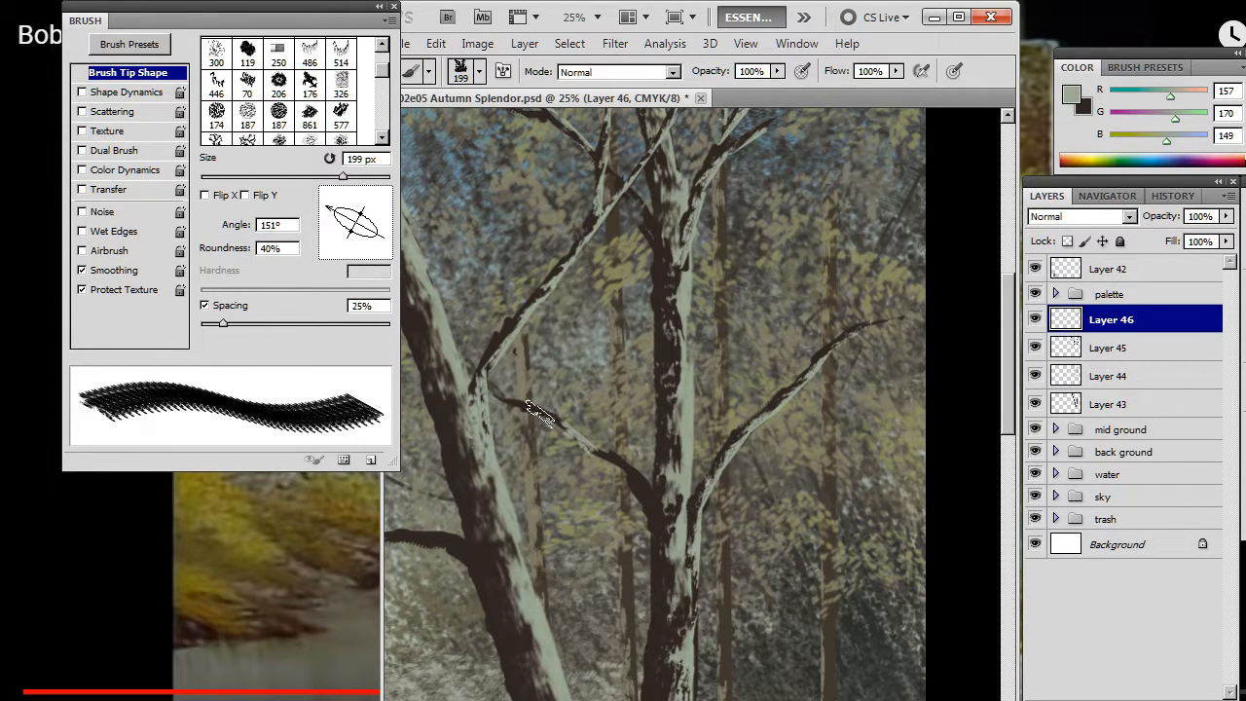
{"action": "left_click_drag", "start_coordinate": [333, 220], "coordinate": [331, 215]}
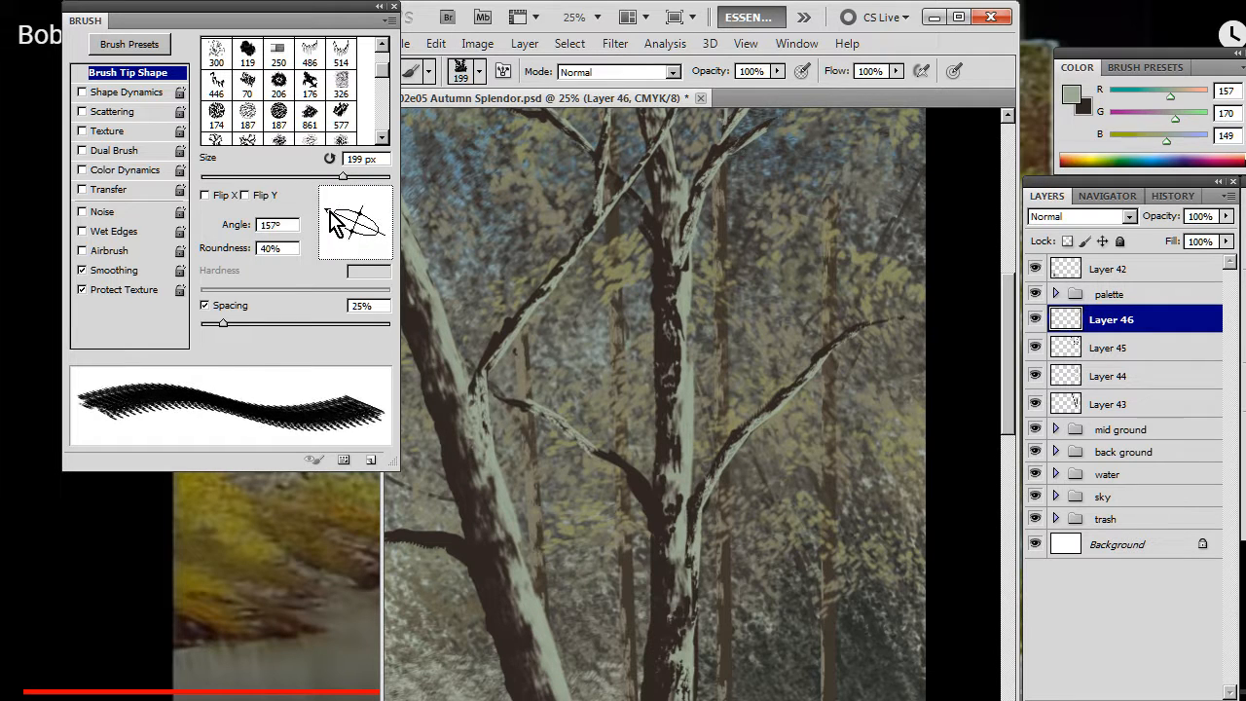
{"action": "key", "text": "bracketleft"}
{"action": "key", "text": "bracketleft"}
Step: Extend the inner branch's highlight toward the upright trunk and trim its edges with a 249 px eraser angled at -33°
{"action": "key", "text": "e"}
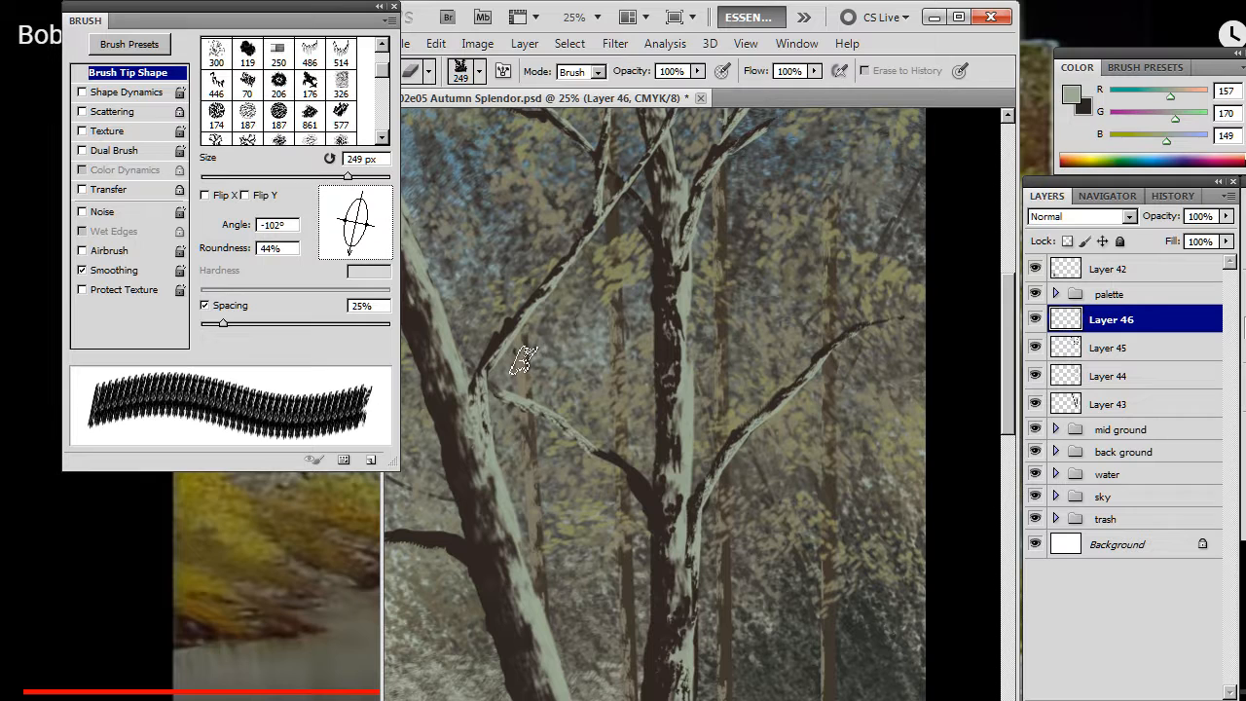
{"action": "left_click_drag", "start_coordinate": [350, 257], "coordinate": [394, 240]}
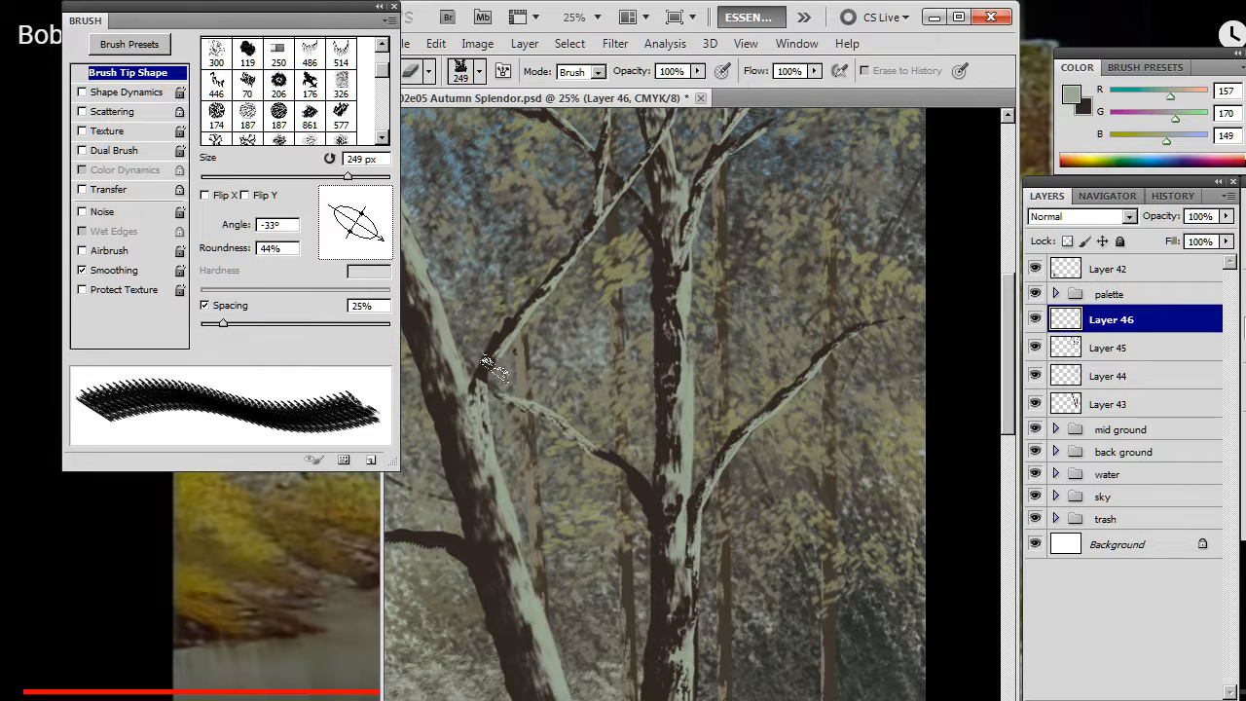
{"action": "key", "text": "b"}
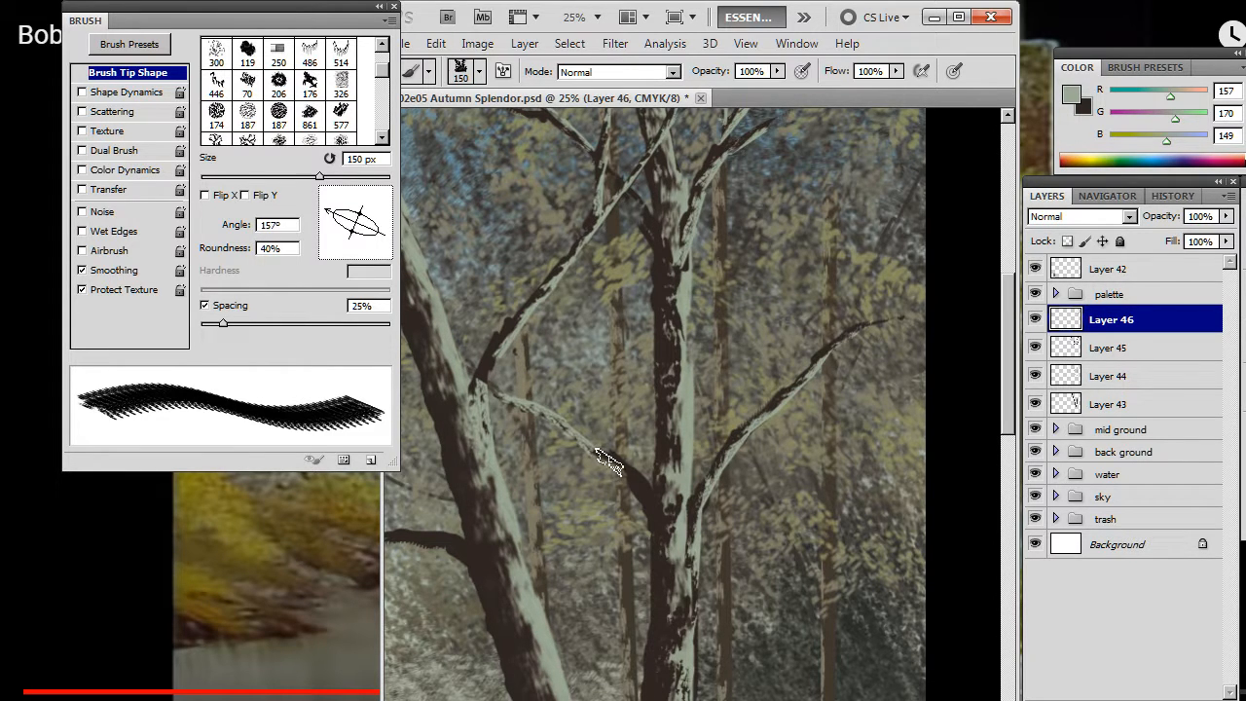
{"action": "key", "text": "bracketright"}
{"action": "key", "text": "e"}
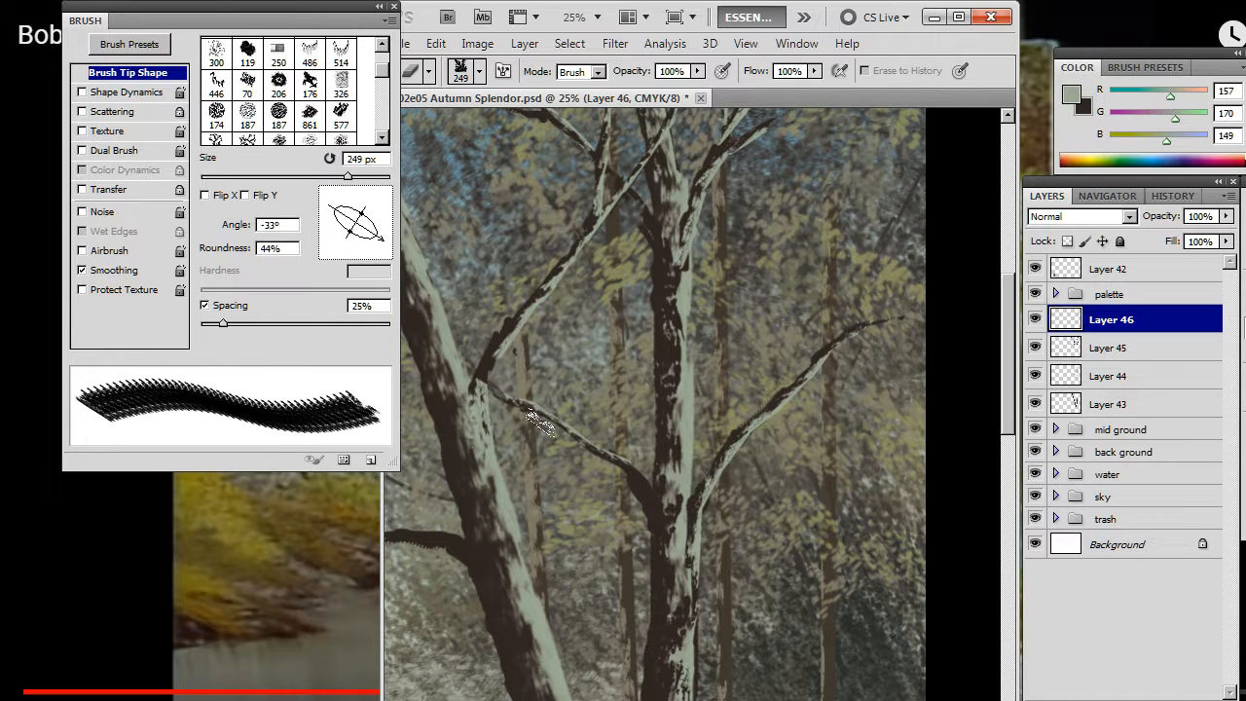
Step: Zoom out to 12.5% to review the trees and add a new layer above Layer 46
{"action": "key", "text": "z"}
{"action": "left_click", "coordinate": [534, 514], "text": "alt"}
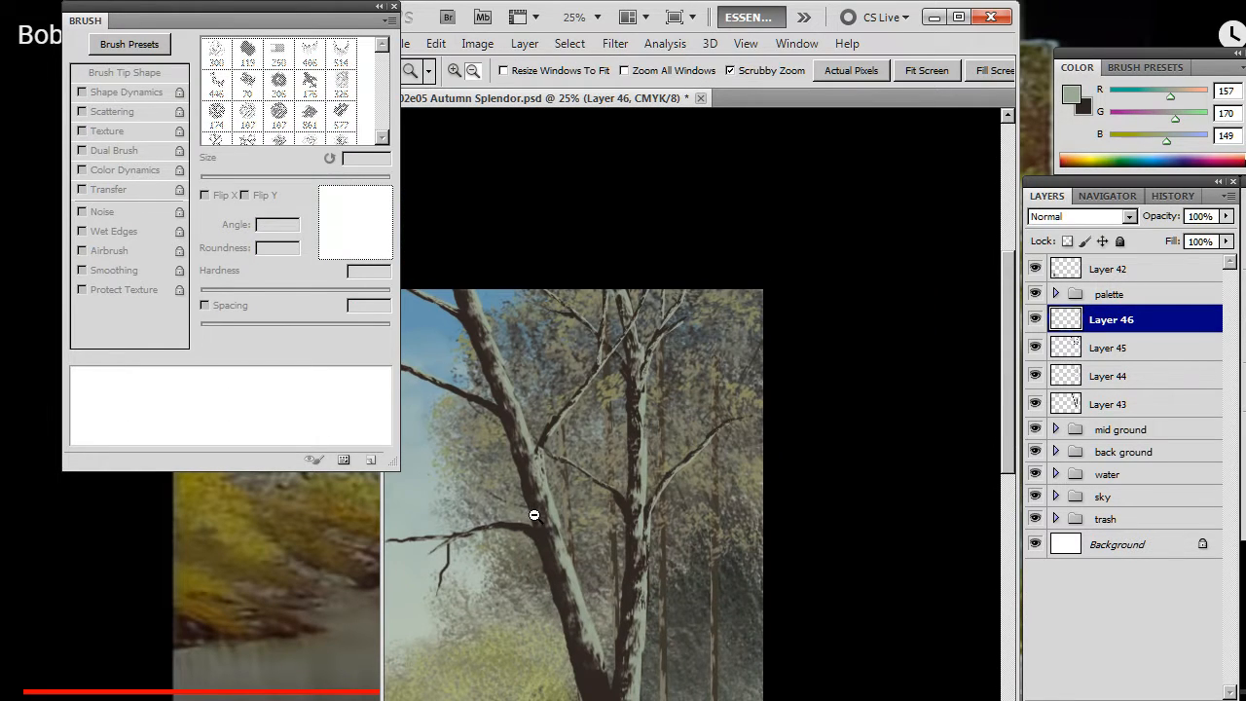
{"action": "left_click", "coordinate": [536, 516], "text": "alt"}
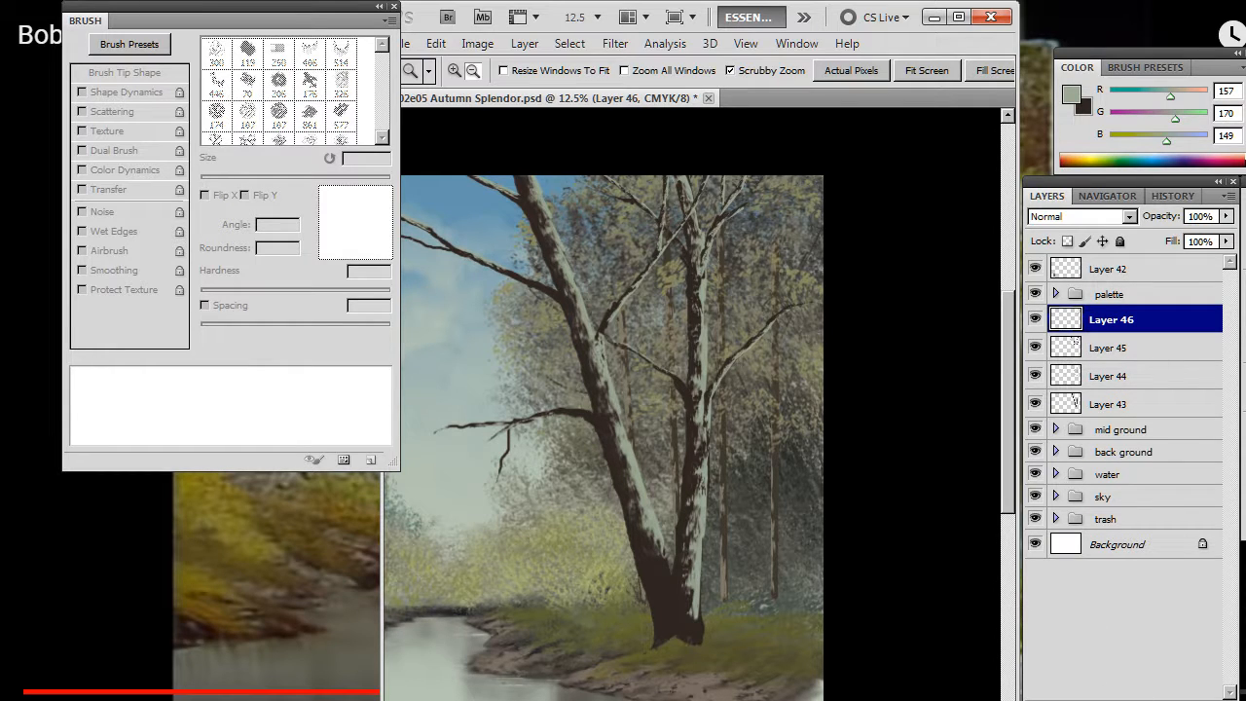
{"action": "left_click", "coordinate": [1179, 700]}
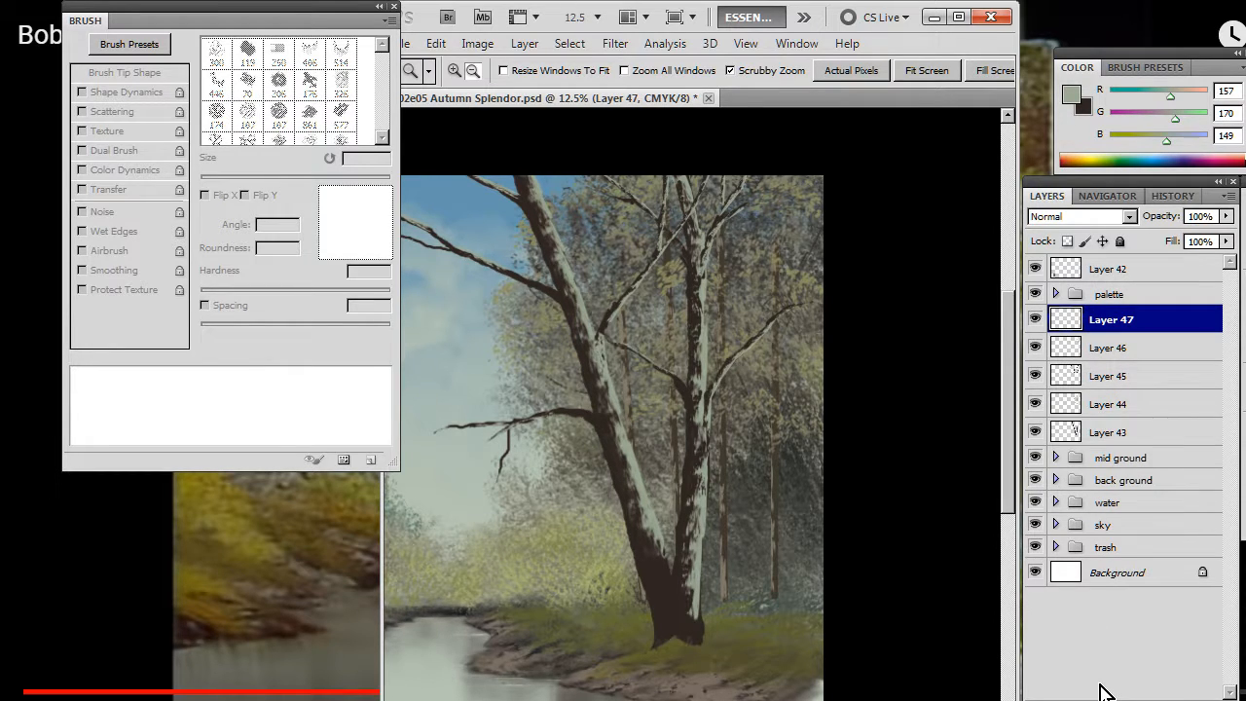
Step: Switch to the Bob Ross Autumn Splendor reference video and play it to study how the foliage is painted
{"action": "key", "text": "alt+Tab"}
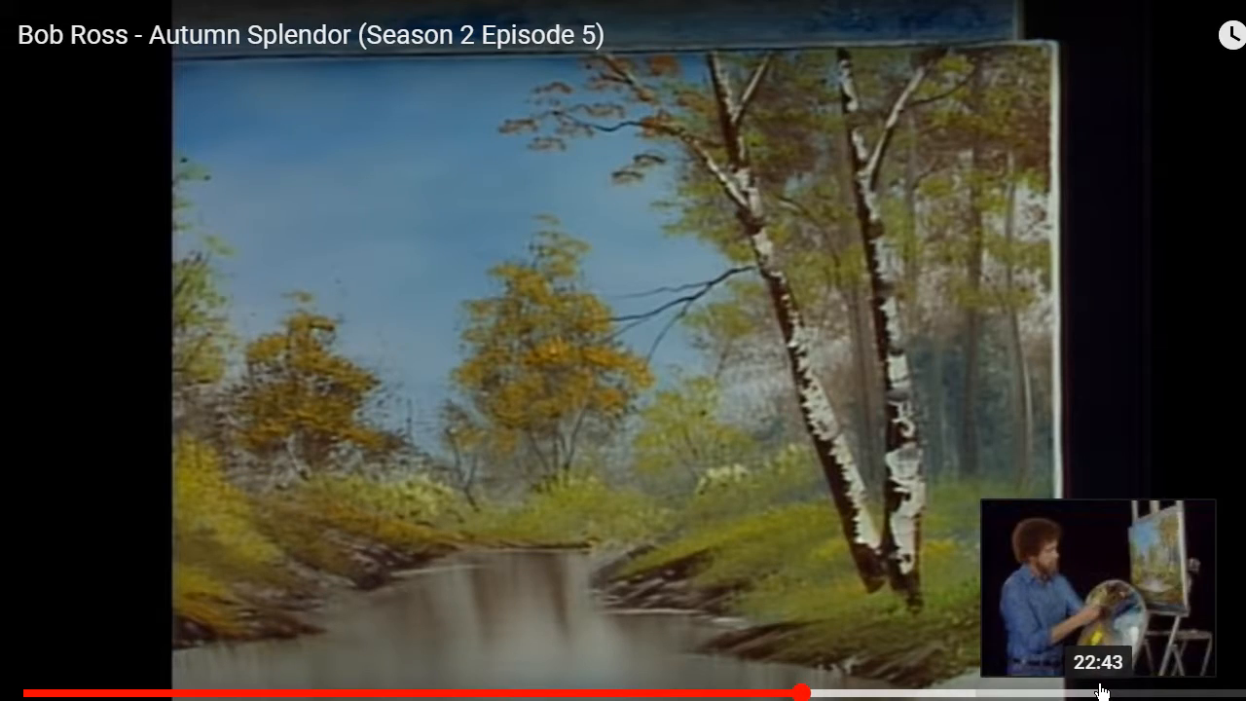
{"action": "key", "text": "space"}
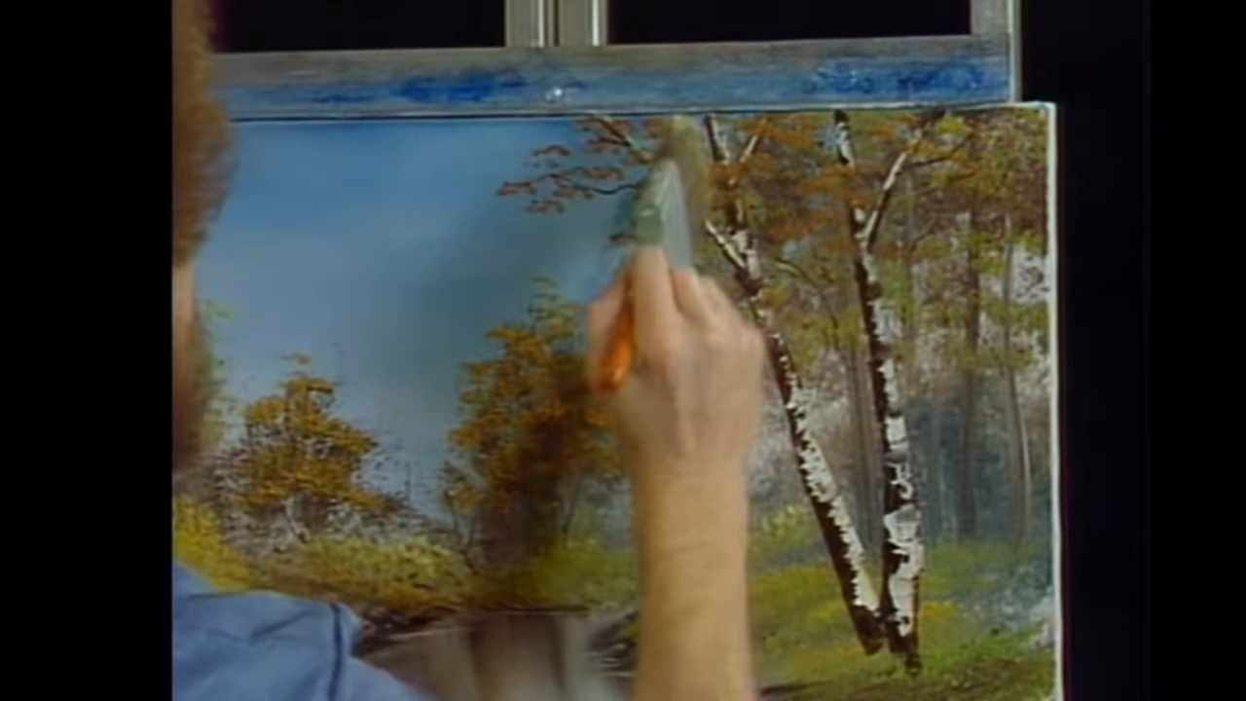
{"action": "mouse_move", "coordinate": [343, 467]}
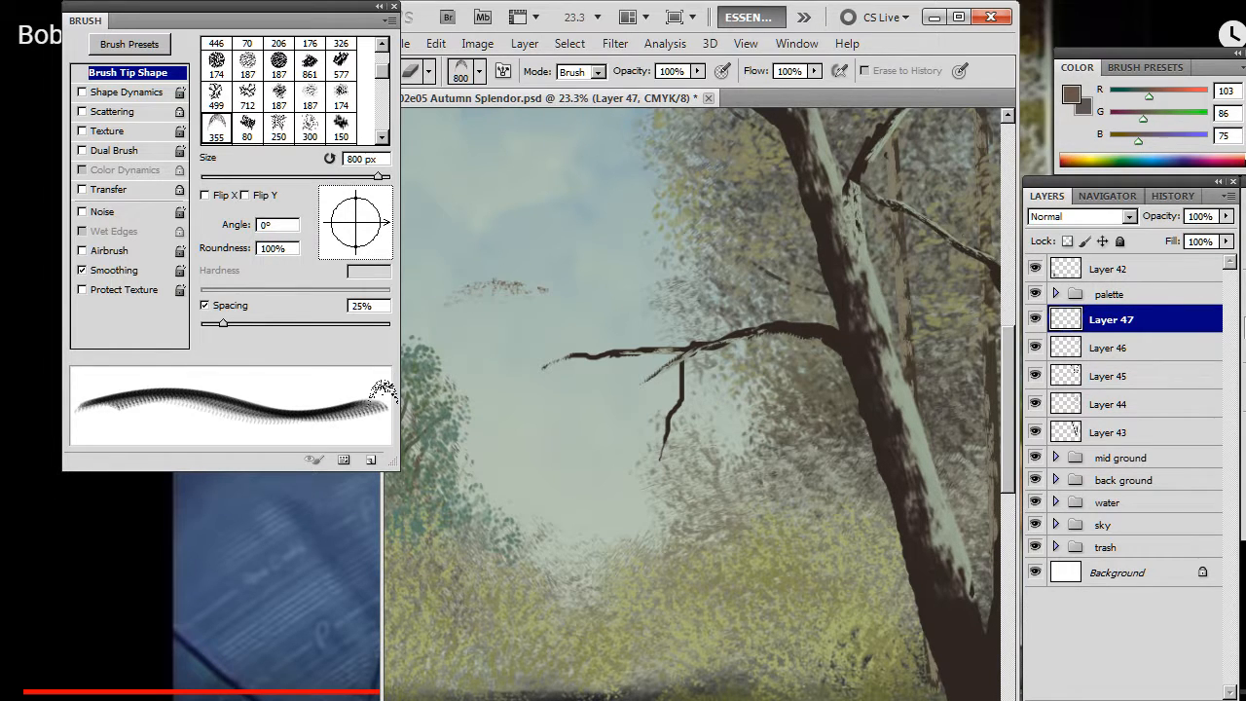
Step: Choose the 15 px Flat Fan bristle brush, enlarge it to 40 px, and paint small brown leaf dabs in the sky on Layer 47
{"action": "key", "text": "b"}
{"action": "right_click", "coordinate": [545, 282]}
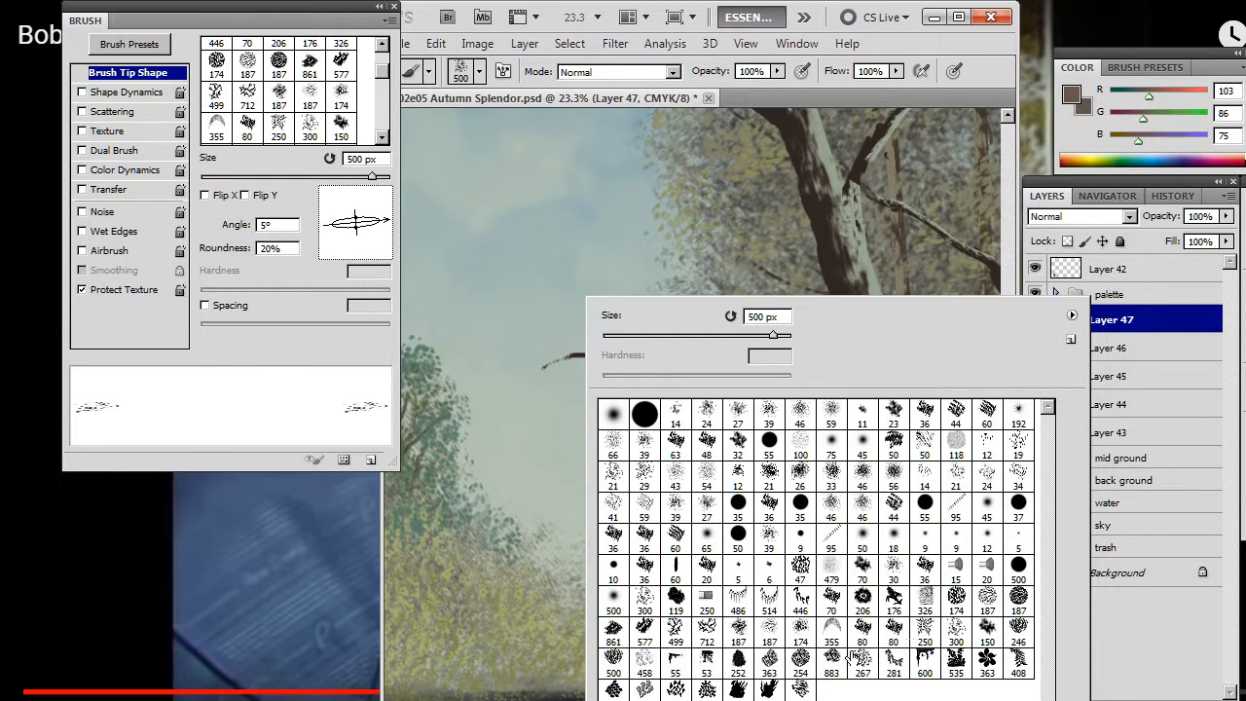
{"action": "left_click", "coordinate": [956, 568]}
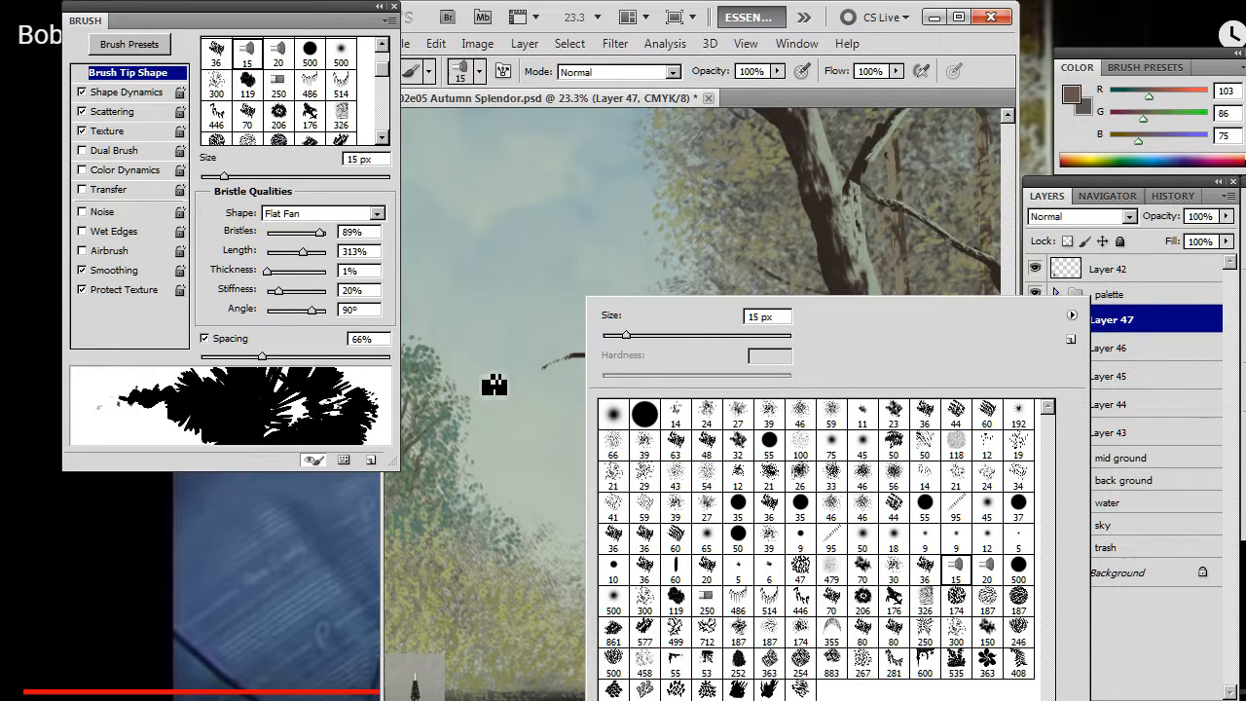
{"action": "left_click", "coordinate": [510, 388]}
{"action": "key", "text": "bracketright"}
{"action": "key", "text": "bracketright"}
{"action": "key", "text": "bracketright"}
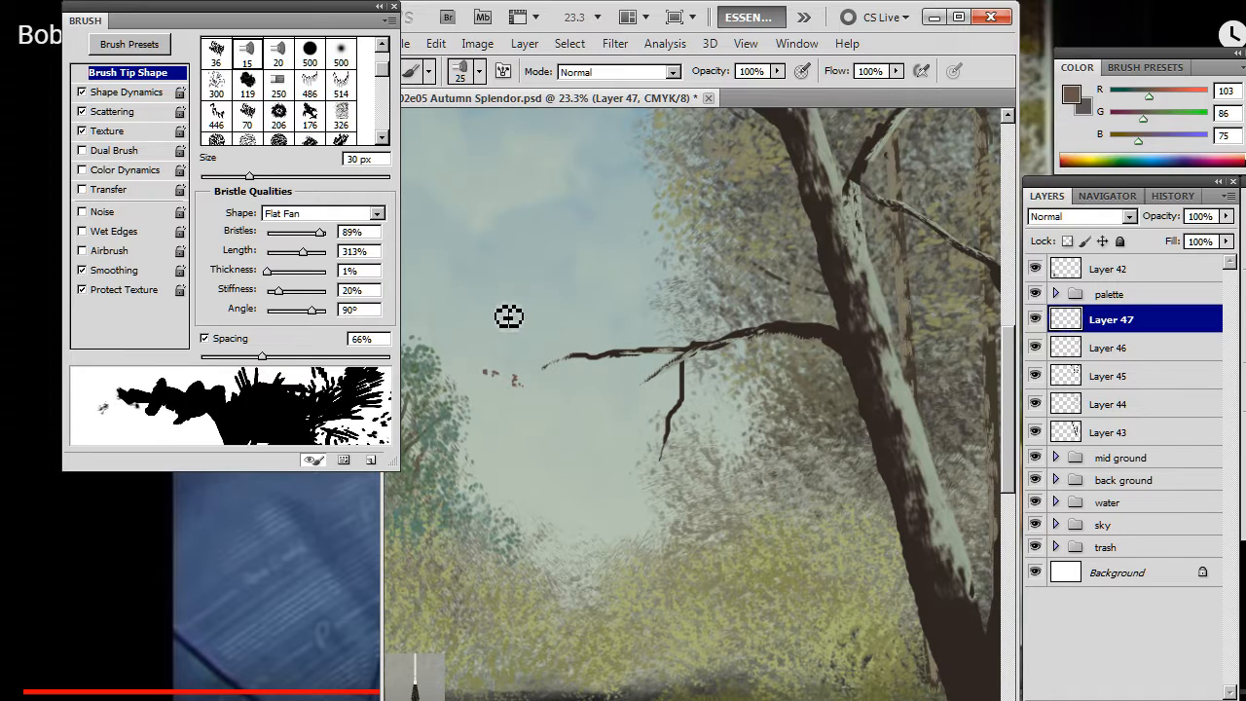
{"action": "mouse_move", "coordinate": [504, 303]}
{"action": "left_mouse_down"}
{"action": "mouse_move", "coordinate": [523, 301]}
{"action": "mouse_move", "coordinate": [515, 325]}
{"action": "mouse_move", "coordinate": [512, 301]}
{"action": "left_mouse_up"}
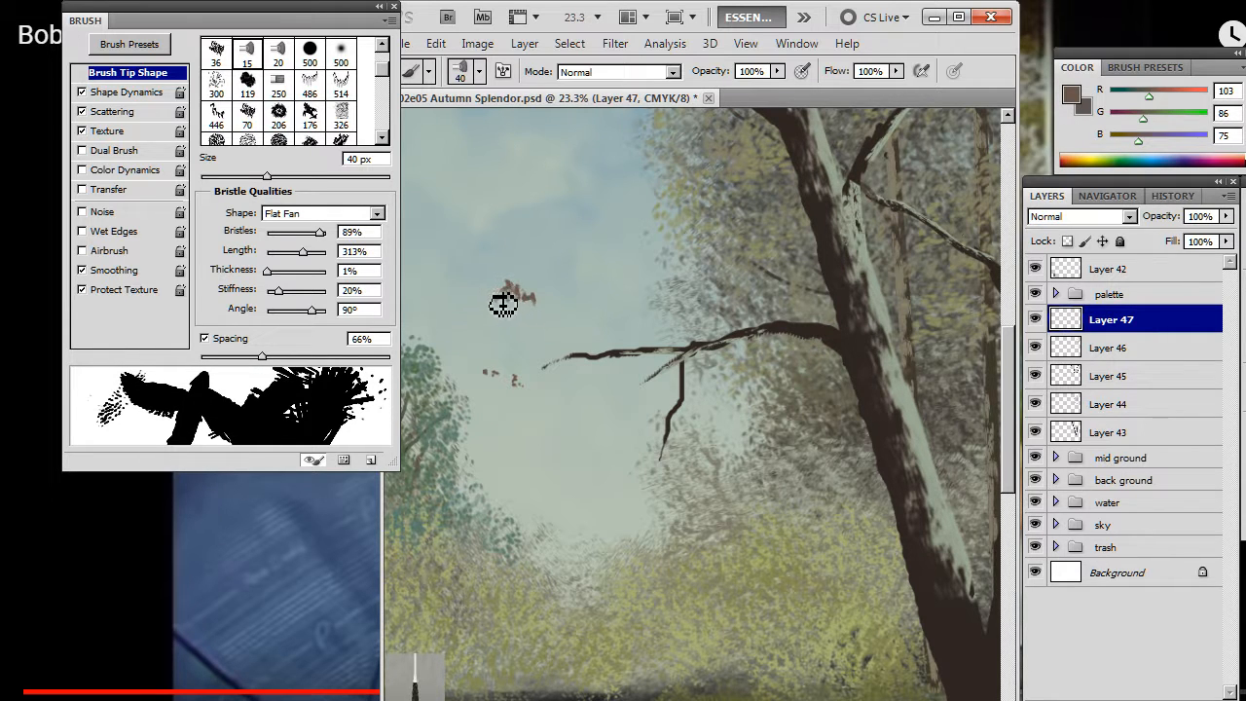
Step: Choose the 514 px bristle tip for the eraser and rotate it to an angle of -170°
{"action": "key", "text": "e"}
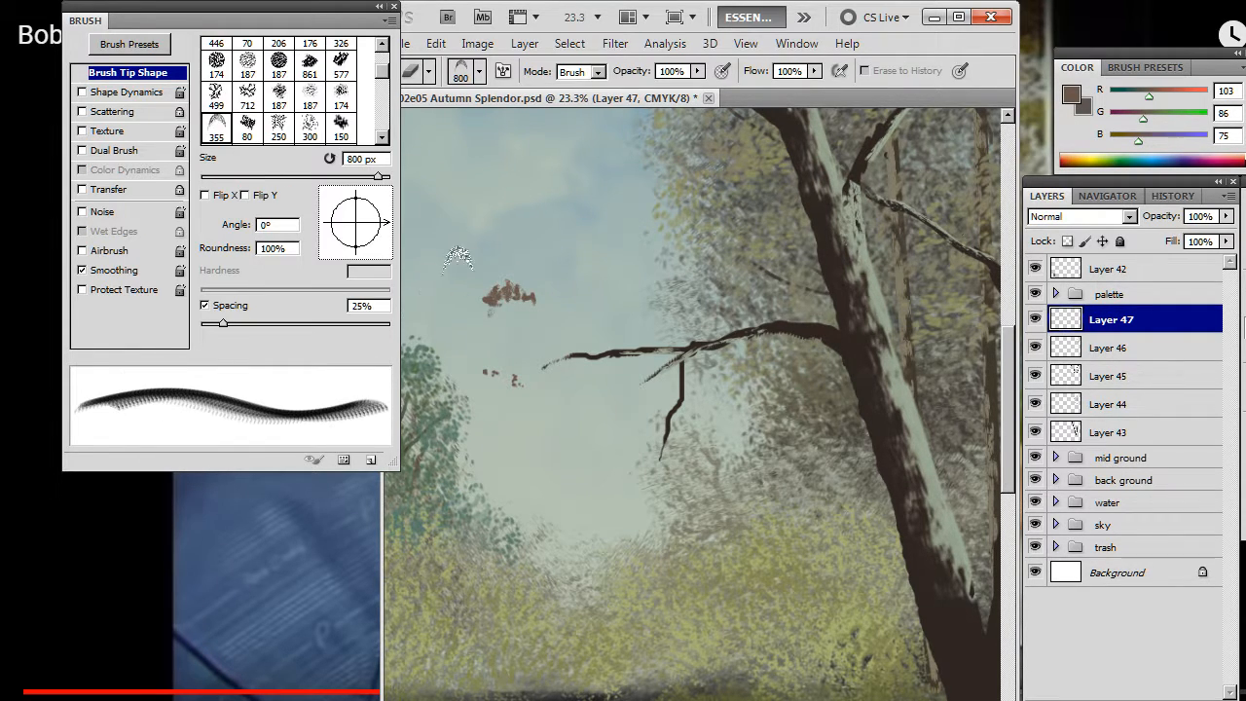
{"action": "right_click", "coordinate": [500, 332]}
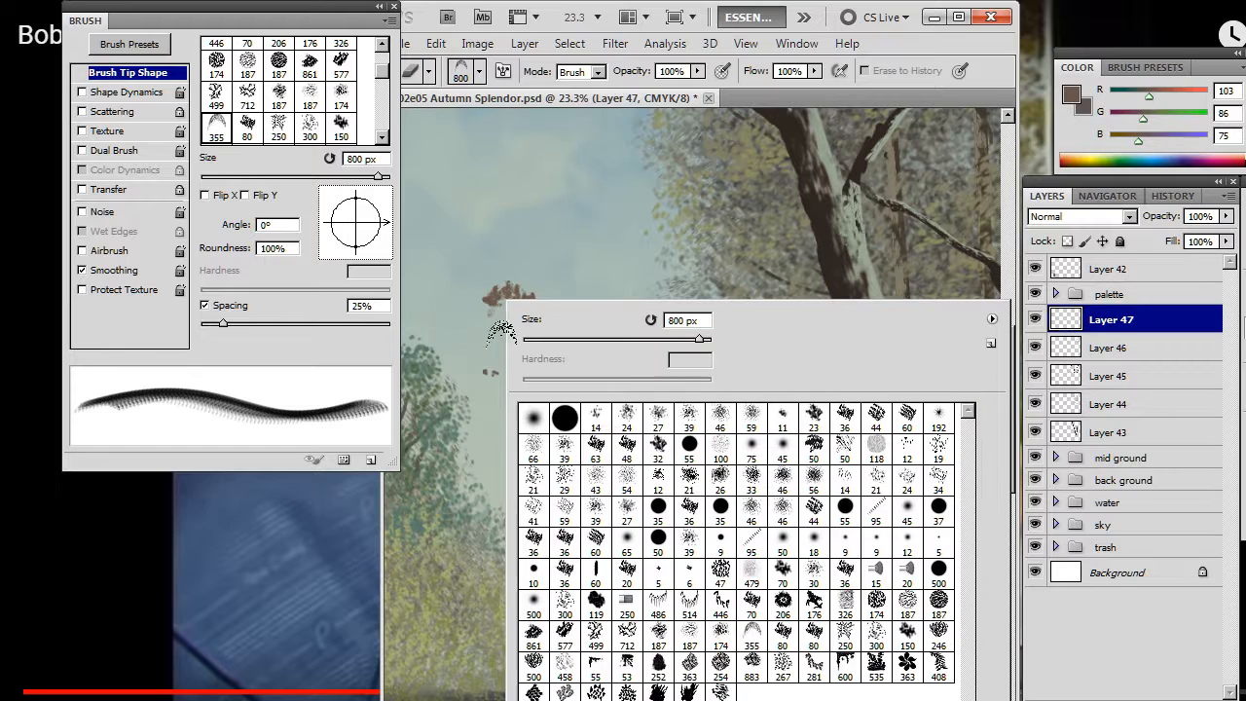
{"action": "left_click", "coordinate": [688, 605]}
{"action": "left_click", "coordinate": [611, 220]}
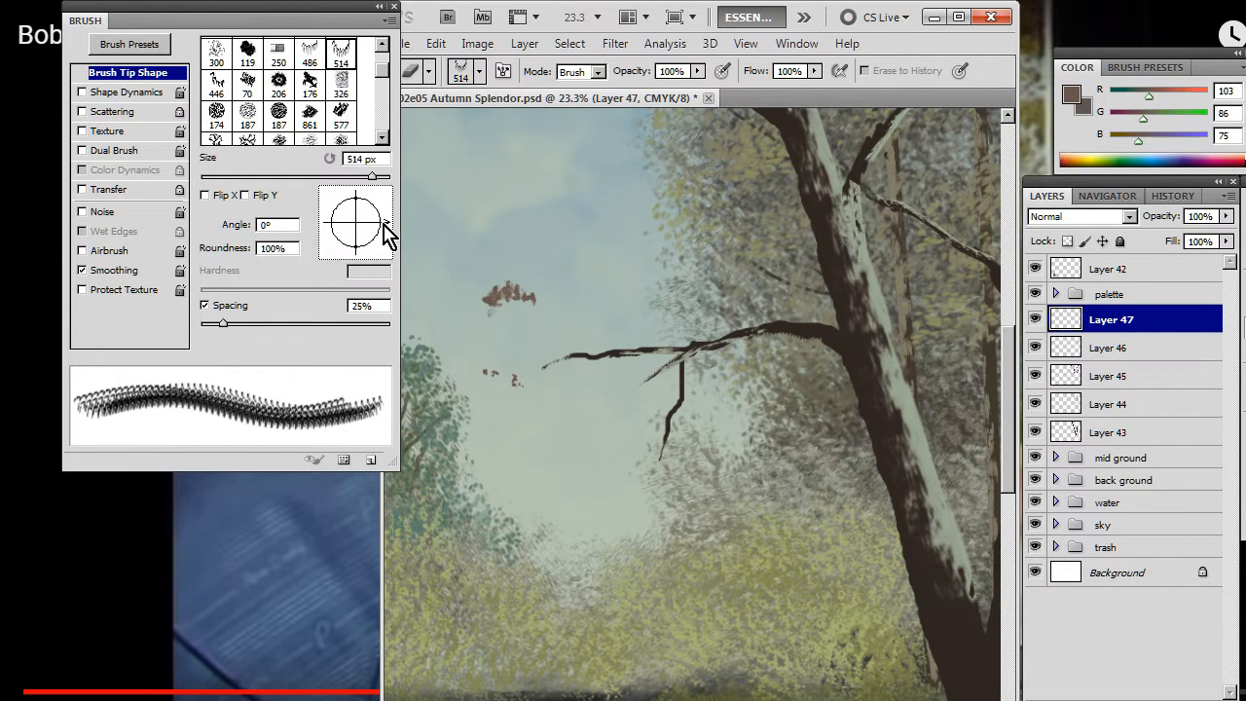
{"action": "mouse_move", "coordinate": [388, 234]}
{"action": "left_mouse_down"}
{"action": "mouse_move", "coordinate": [340, 263]}
{"action": "mouse_move", "coordinate": [327, 227]}
{"action": "left_mouse_up"}
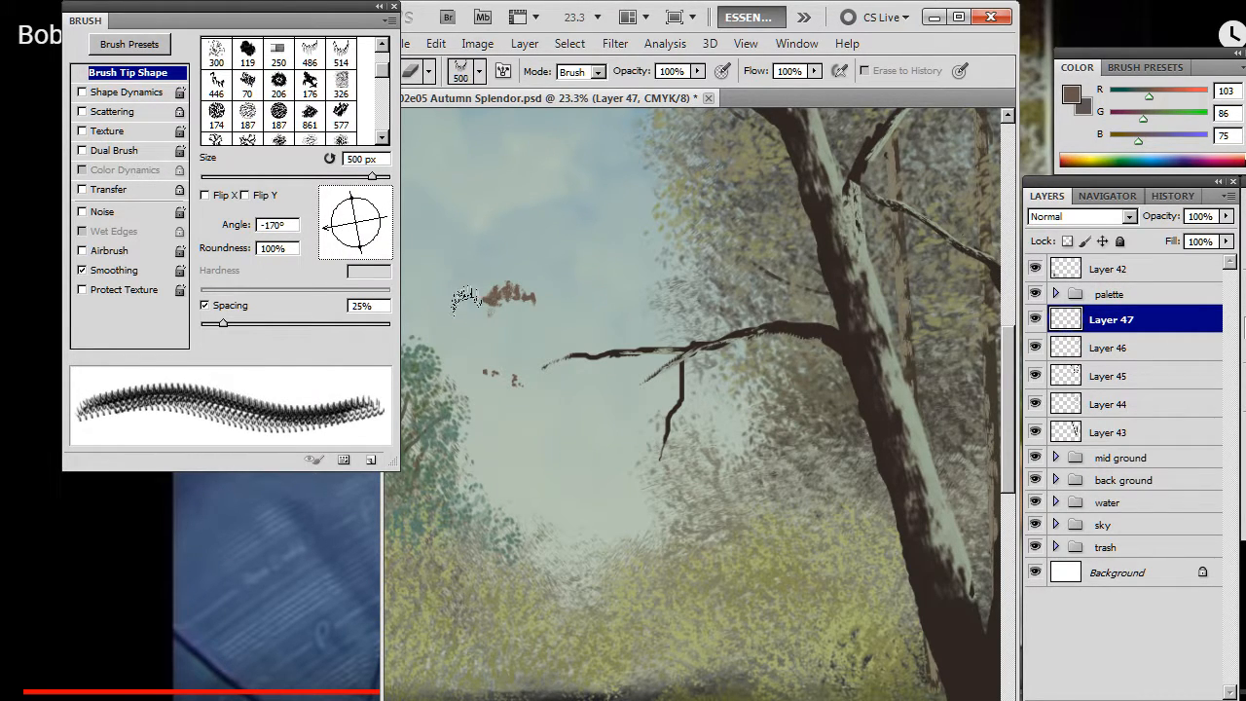
Step: Shrink the eraser to 175 px and trim the underside of the brown leaf dabs in the sky
{"action": "key", "text": "bracketleft"}
{"action": "key", "text": "bracketleft"}
{"action": "key", "text": "bracketleft"}
{"action": "key", "text": "bracketleft"}
{"action": "key", "text": "bracketleft"}
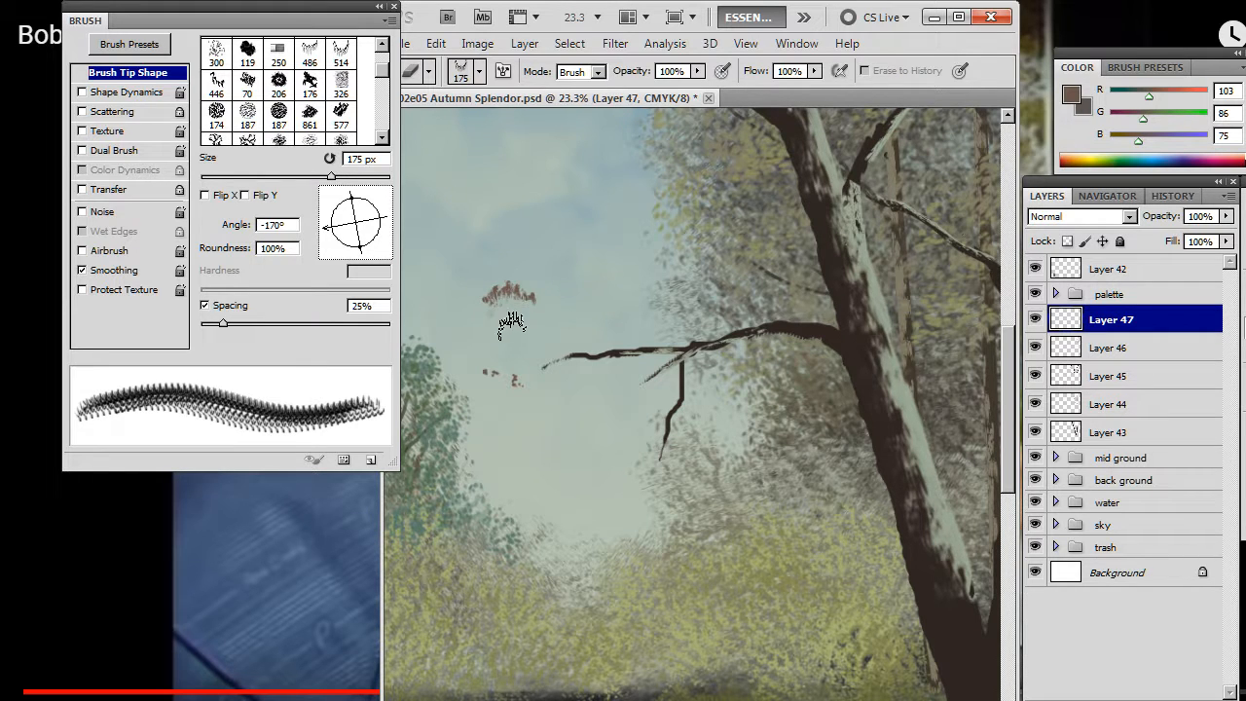
{"action": "left_click", "coordinate": [506, 303]}
{"action": "left_click", "coordinate": [519, 303]}
Step: Paint a fuller tuft of brown dabs with the Flat Fan brush up to 50 px and erase its underside and the stray dabs
{"action": "key", "text": "b"}
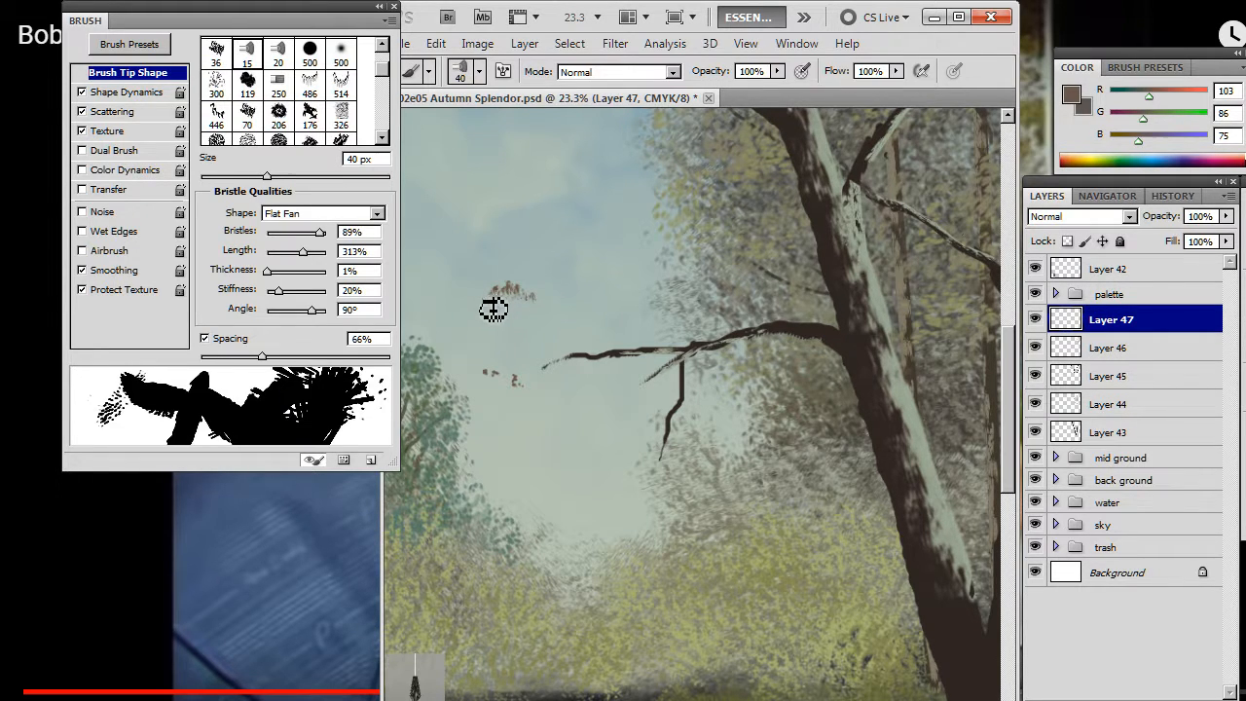
{"action": "left_click_drag", "start_coordinate": [492, 302], "coordinate": [531, 298]}
{"action": "key", "text": "e"}
{"action": "left_click", "coordinate": [498, 303]}
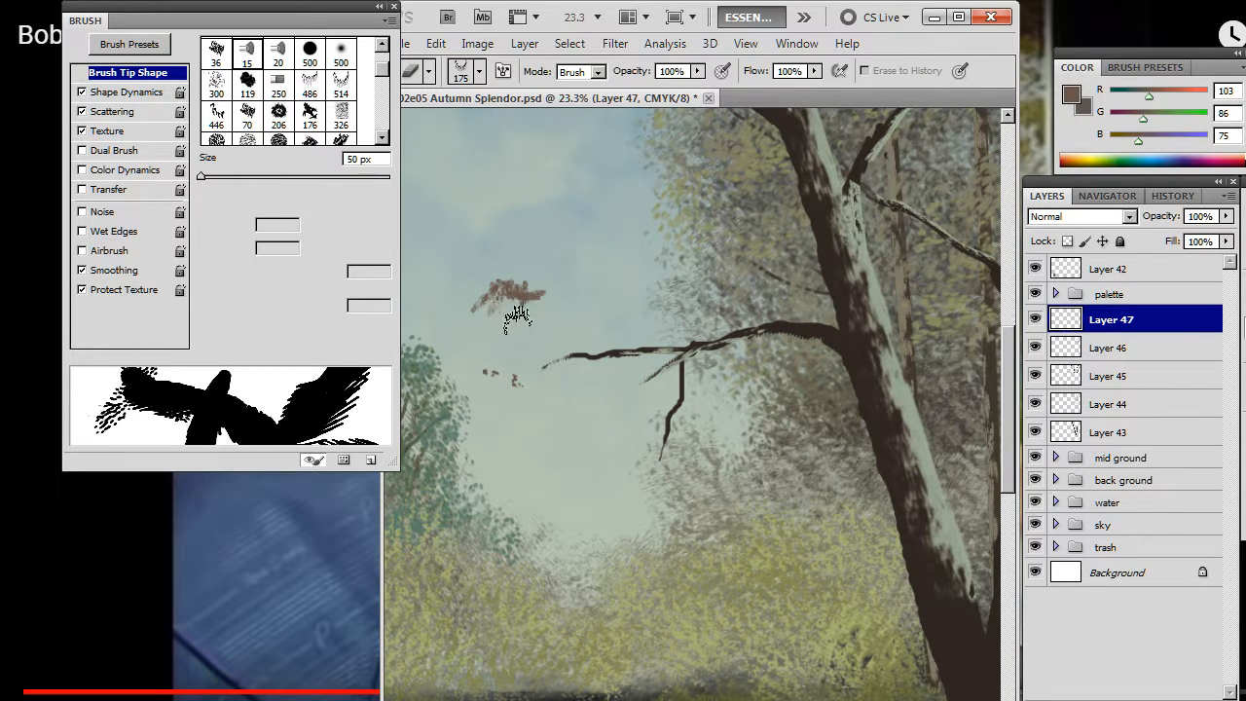
{"action": "left_click", "coordinate": [521, 304]}
{"action": "left_click", "coordinate": [533, 307]}
{"action": "left_click", "coordinate": [532, 312]}
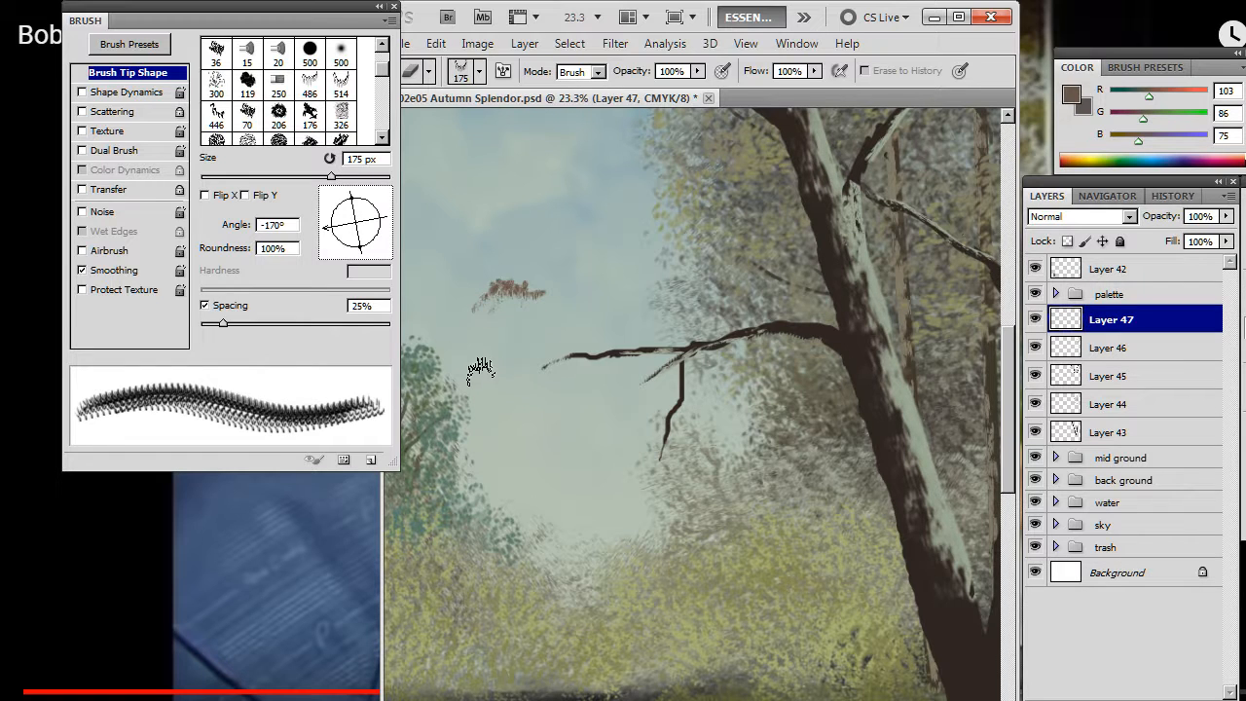
Step: Move the leaf tuft onto the tip of the lower left branch and check it against the whole tree
{"action": "key", "text": "v"}
{"action": "mouse_move", "coordinate": [518, 334]}
{"action": "left_mouse_down"}
{"action": "mouse_move", "coordinate": [592, 391]}
{"action": "mouse_move", "coordinate": [590, 374]}
{"action": "left_mouse_up"}
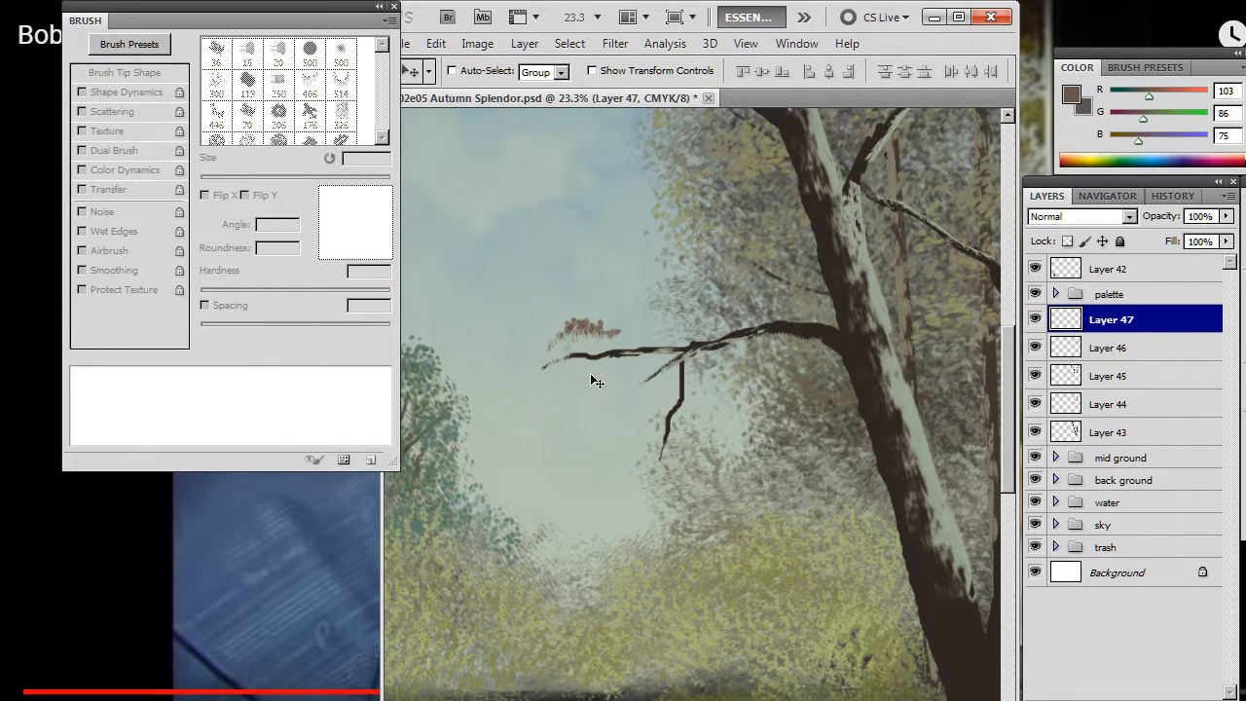
{"action": "key", "text": "z"}
{"action": "left_click", "coordinate": [551, 365], "text": "alt"}
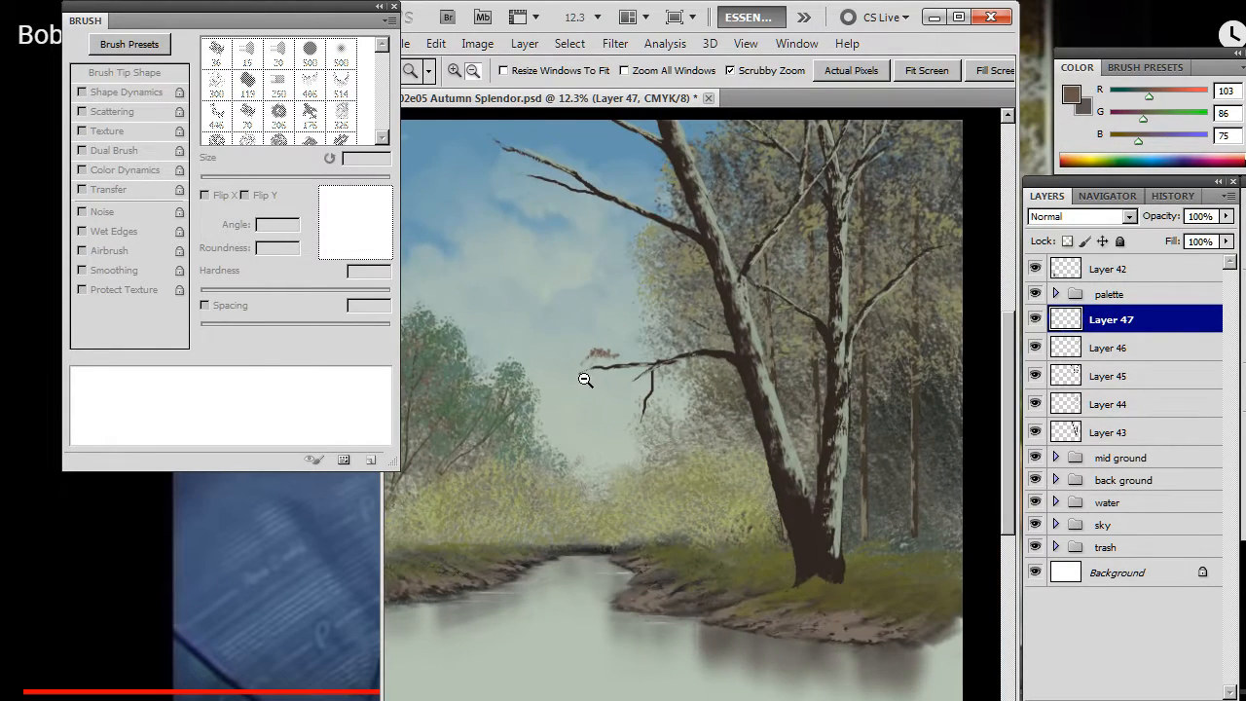
{"action": "left_click_drag", "start_coordinate": [562, 322], "coordinate": [620, 313]}
Step: Choose the 712 px textured leaf brush for painting and rotate its tip diagonally
{"action": "key", "text": "b"}
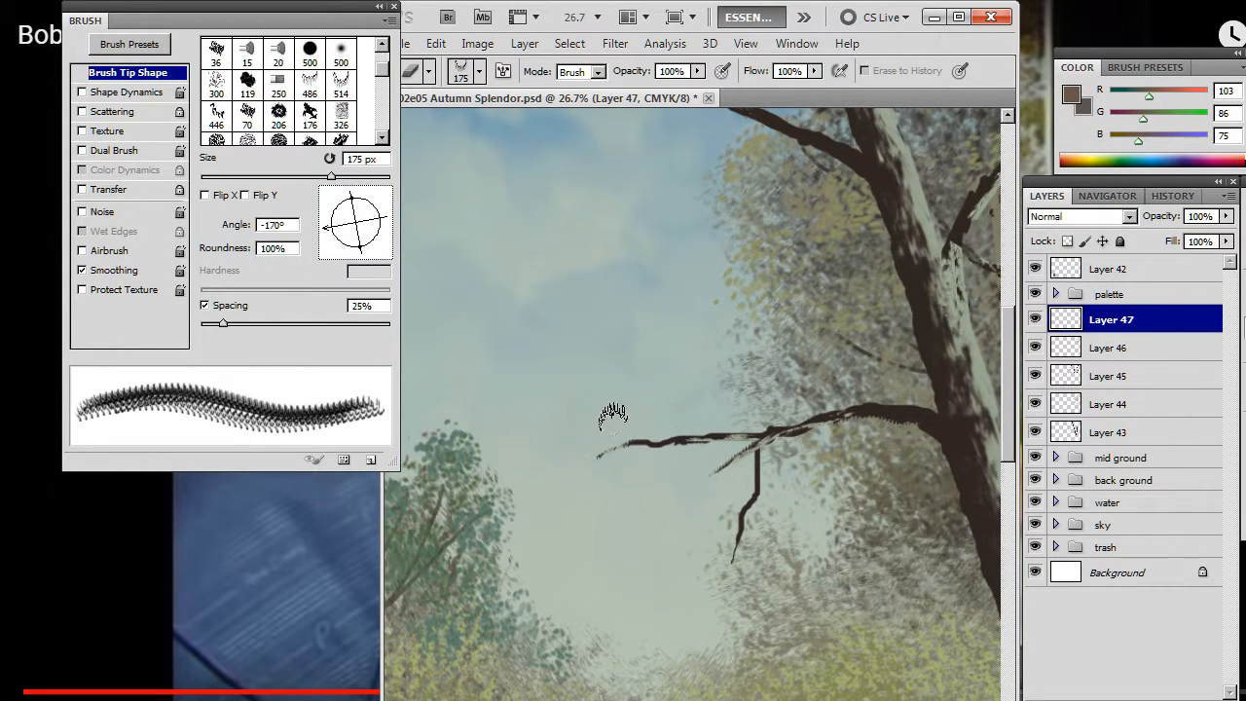
{"action": "key", "text": "z"}
{"action": "mouse_move", "coordinate": [690, 367]}
{"action": "left_mouse_down"}
{"action": "mouse_move", "coordinate": [617, 301]}
{"action": "mouse_move", "coordinate": [639, 302]}
{"action": "left_mouse_up"}
{"action": "key", "text": "b"}
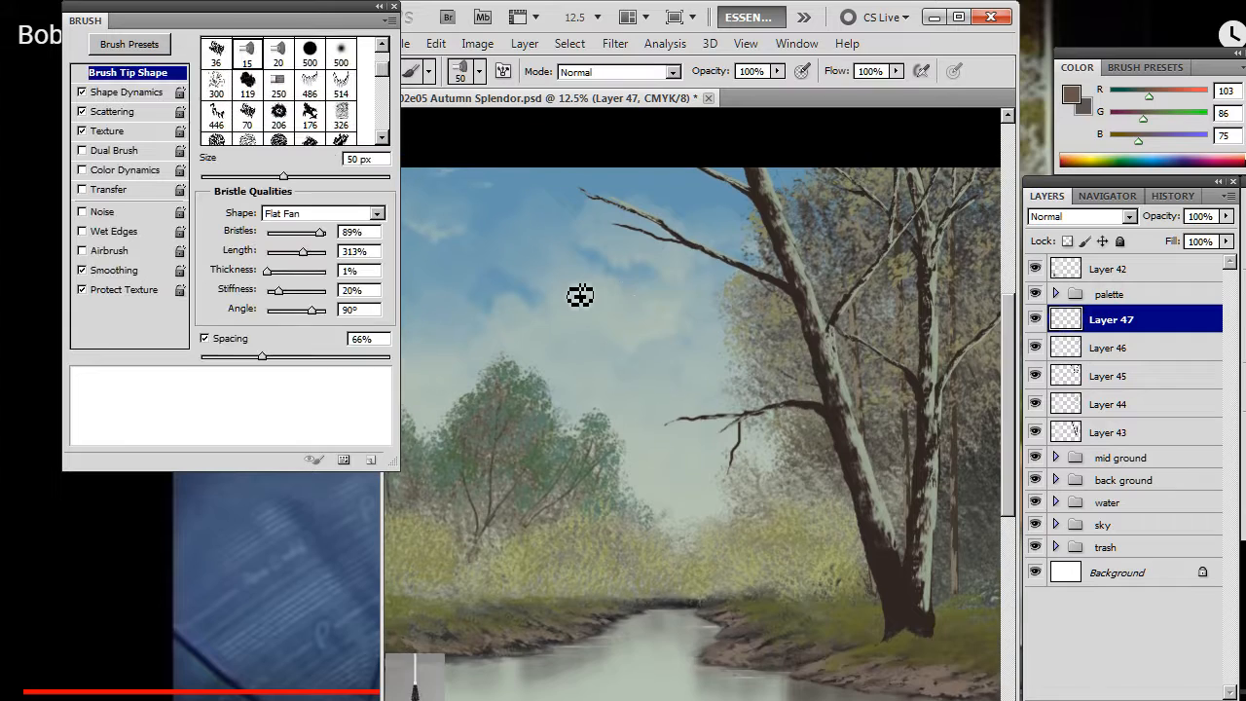
{"action": "right_click", "coordinate": [580, 292]}
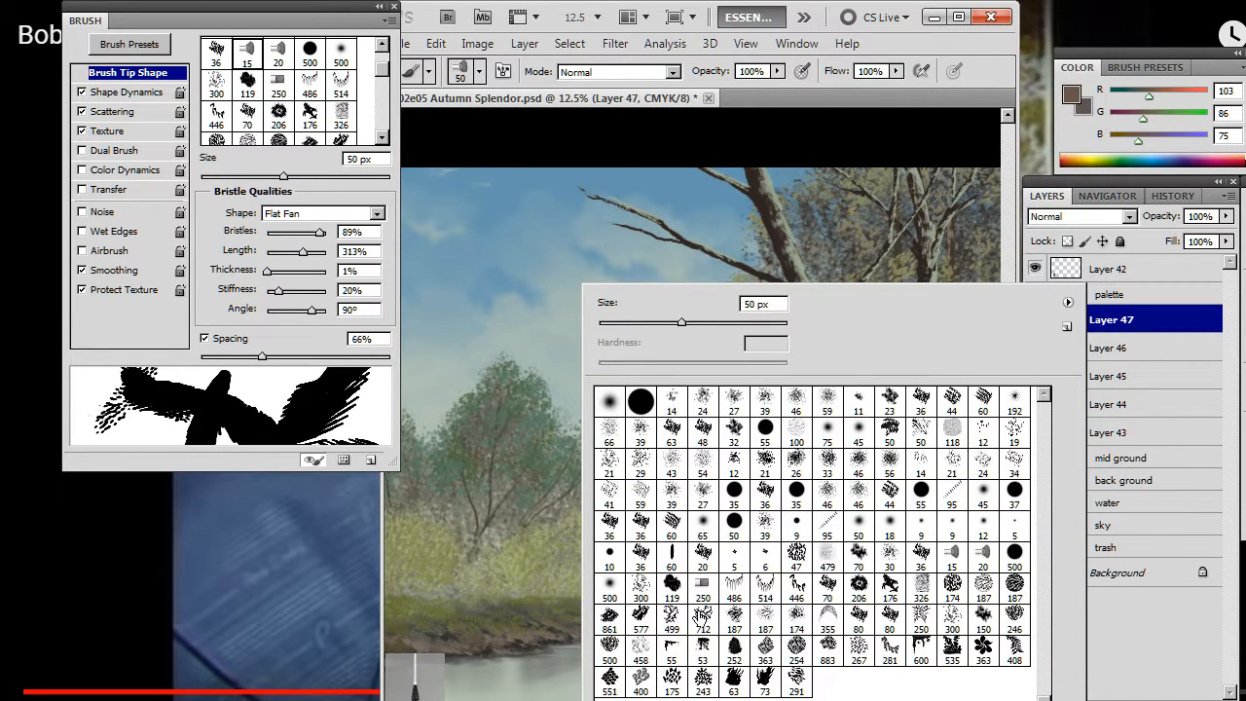
{"action": "left_click", "coordinate": [693, 619]}
{"action": "left_click", "coordinate": [350, 242]}
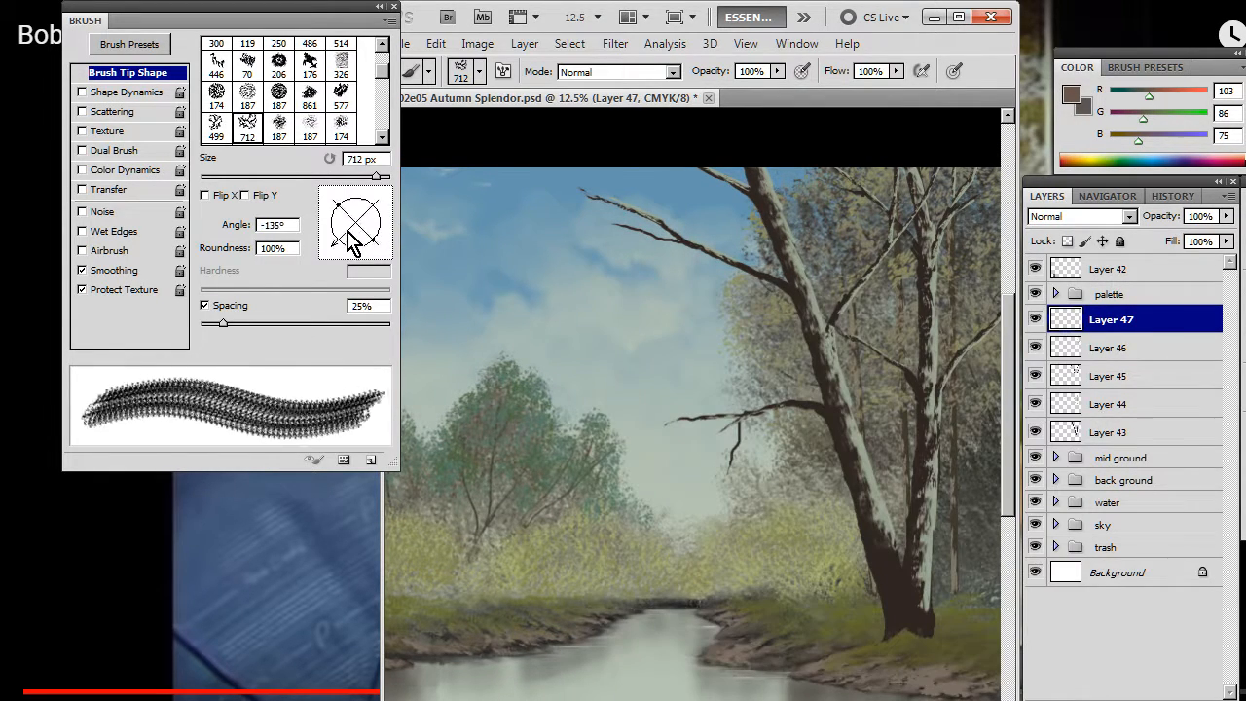
{"action": "left_click_drag", "start_coordinate": [347, 232], "coordinate": [341, 231]}
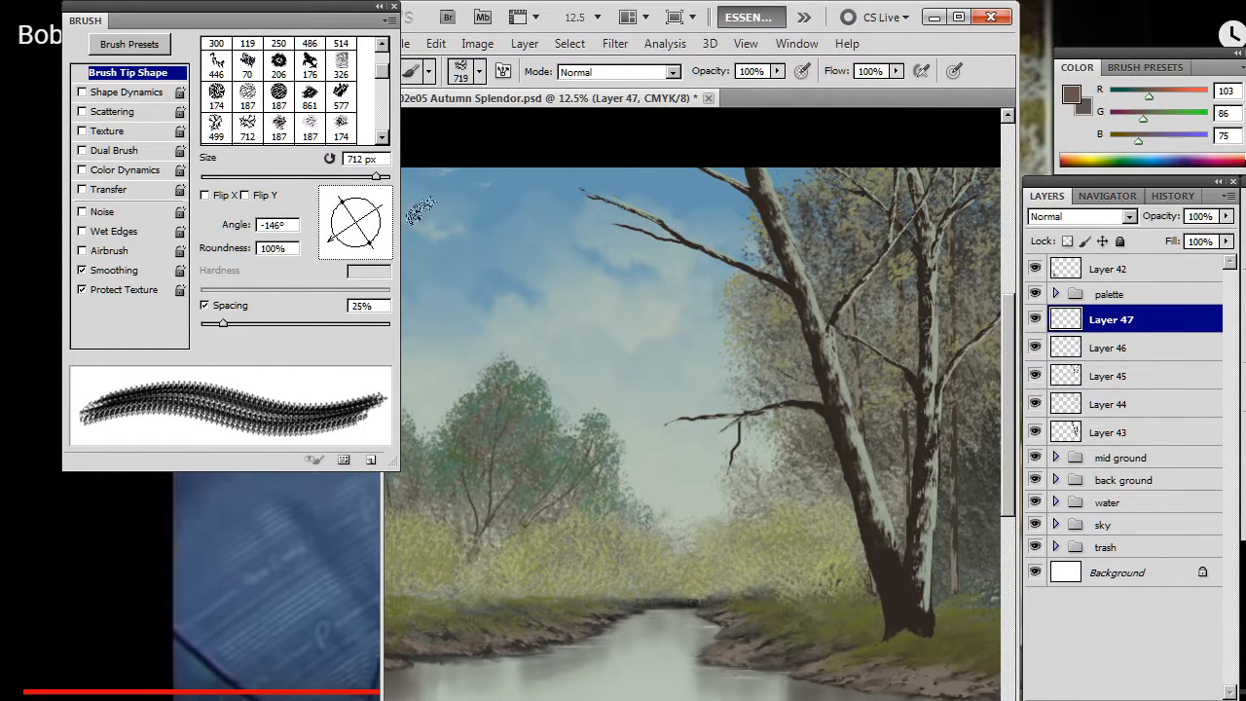
{"action": "left_click", "coordinate": [330, 249]}
Step: Enable the eraser's Scattering at 84% with a count of 3, and paint a brown leaf cluster in the sky
{"action": "mouse_move", "coordinate": [487, 261]}
{"action": "left_mouse_down"}
{"action": "mouse_move", "coordinate": [543, 261]}
{"action": "mouse_move", "coordinate": [511, 292]}
{"action": "mouse_move", "coordinate": [495, 272]}
{"action": "mouse_move", "coordinate": [556, 227]}
{"action": "mouse_move", "coordinate": [537, 302]}
{"action": "left_mouse_up"}
{"action": "key", "text": "e"}
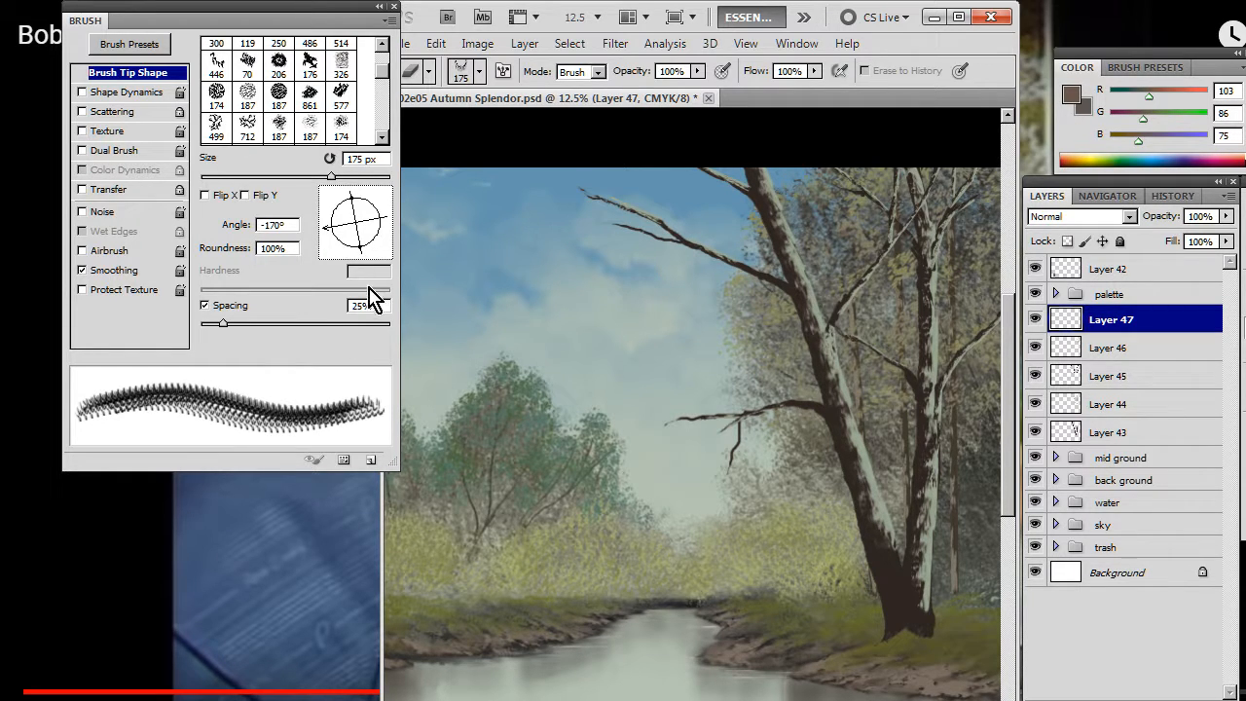
{"action": "left_click", "coordinate": [146, 113]}
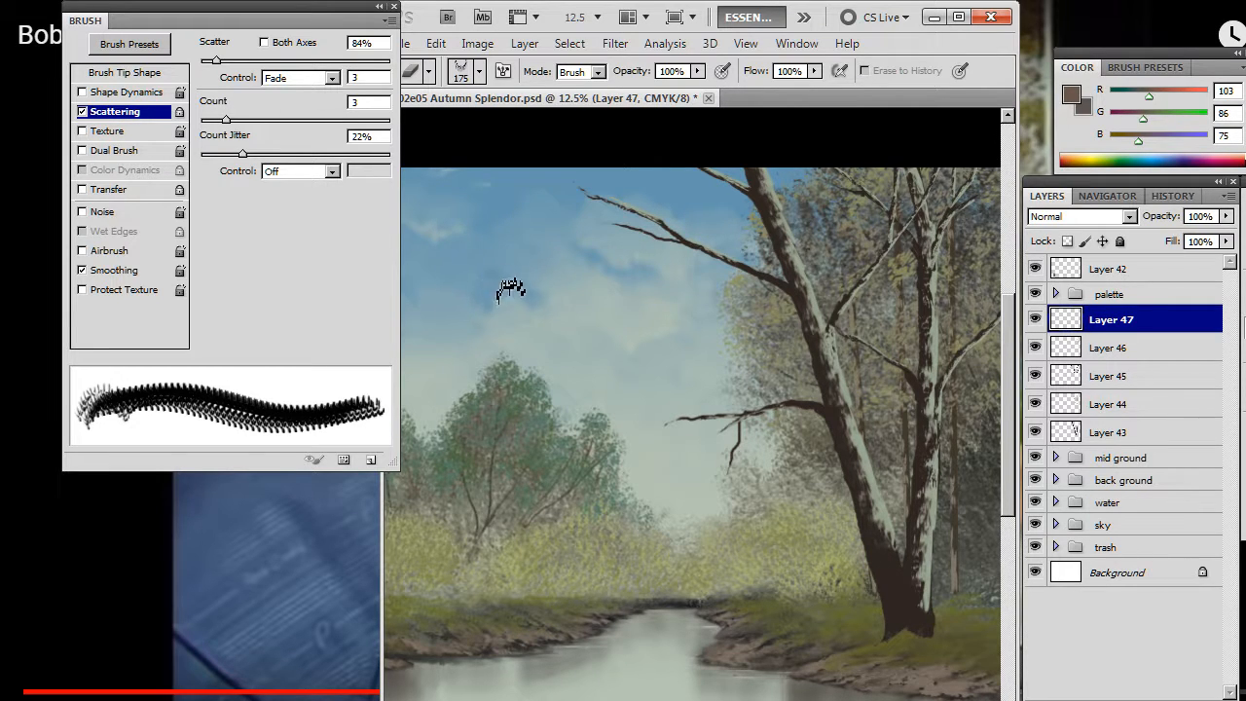
{"action": "key", "text": "b"}
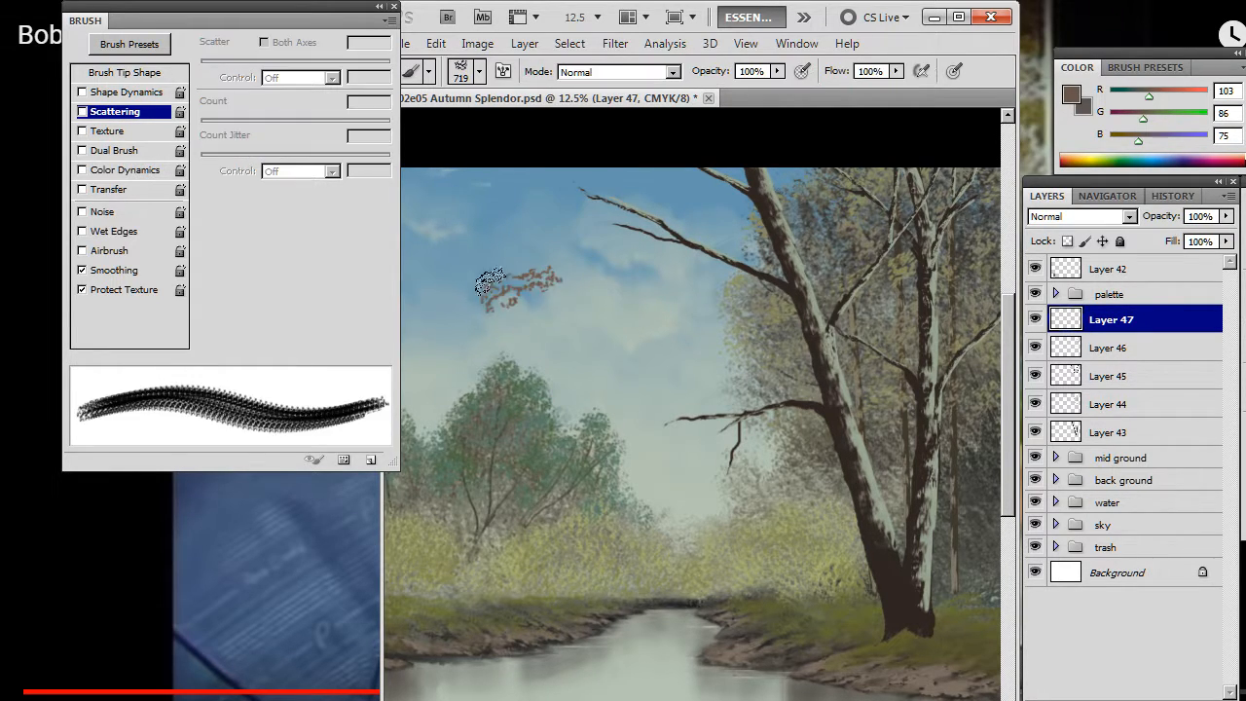
{"action": "left_click", "coordinate": [517, 295]}
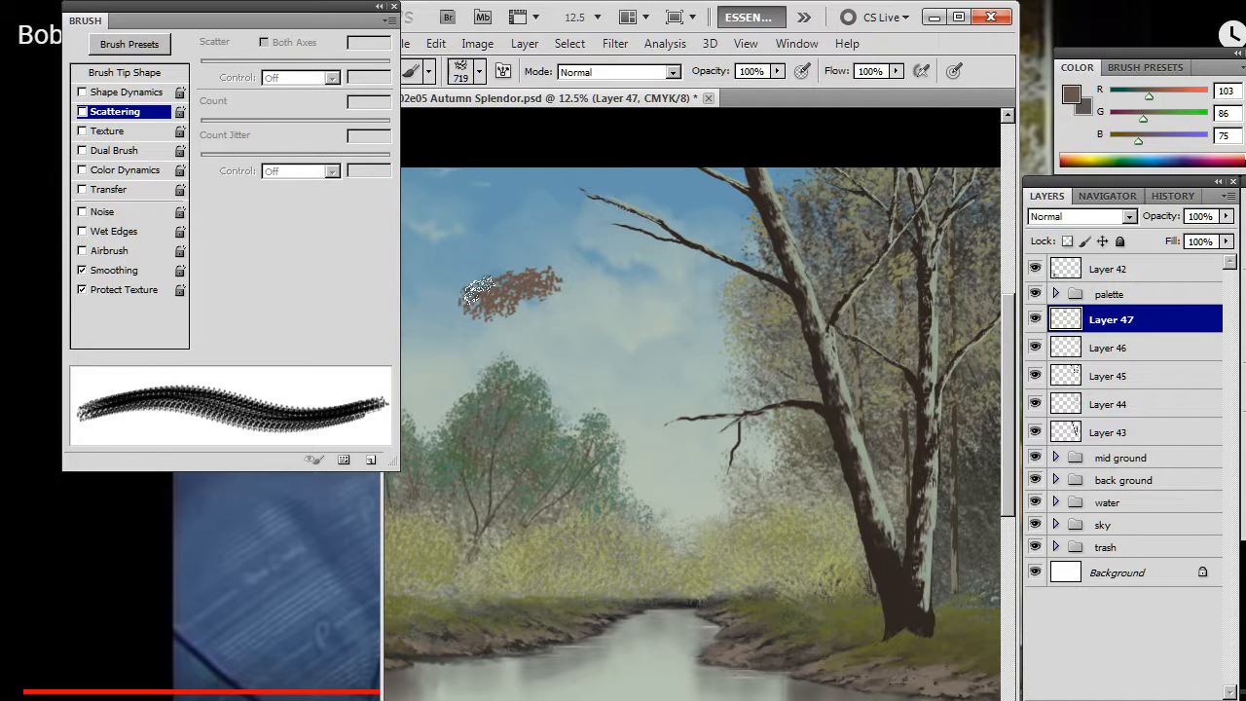
Step: Turn off Scattering for the 175 px eraser and erase parts of the brown leaf cluster in the sky
{"action": "key", "text": "r"}
{"action": "key", "text": "e"}
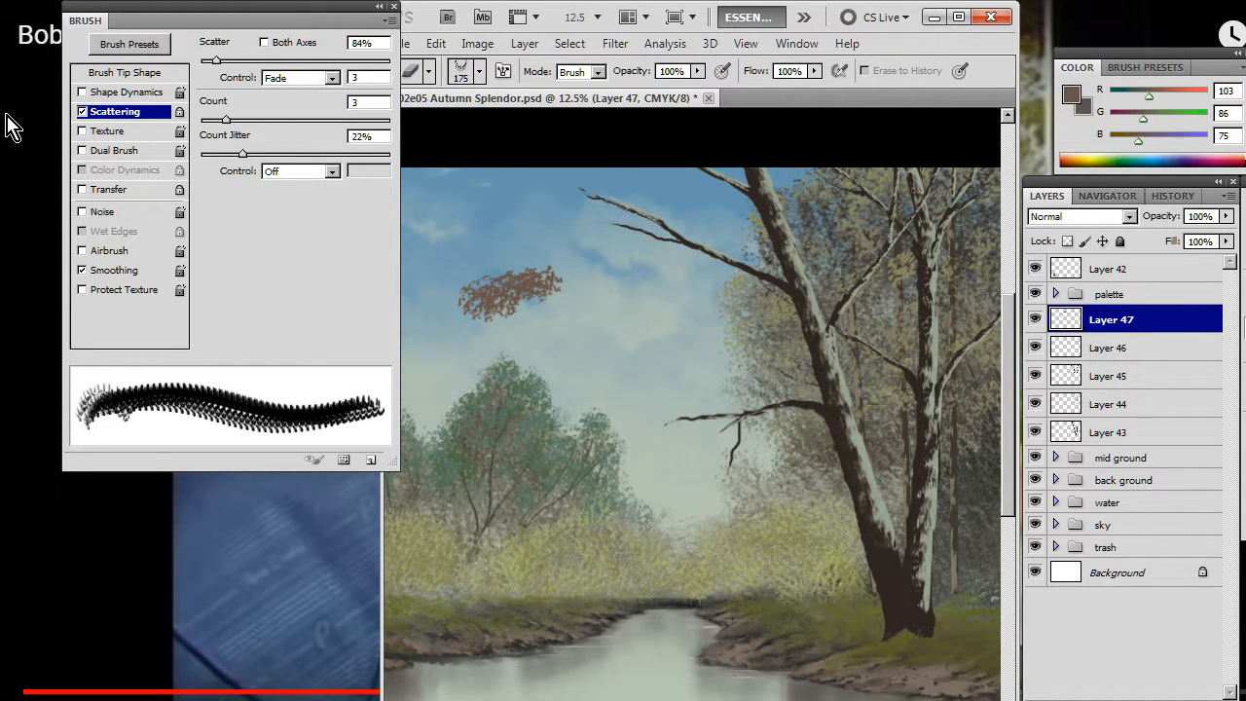
{"action": "left_click", "coordinate": [82, 111]}
{"action": "key", "text": "r"}
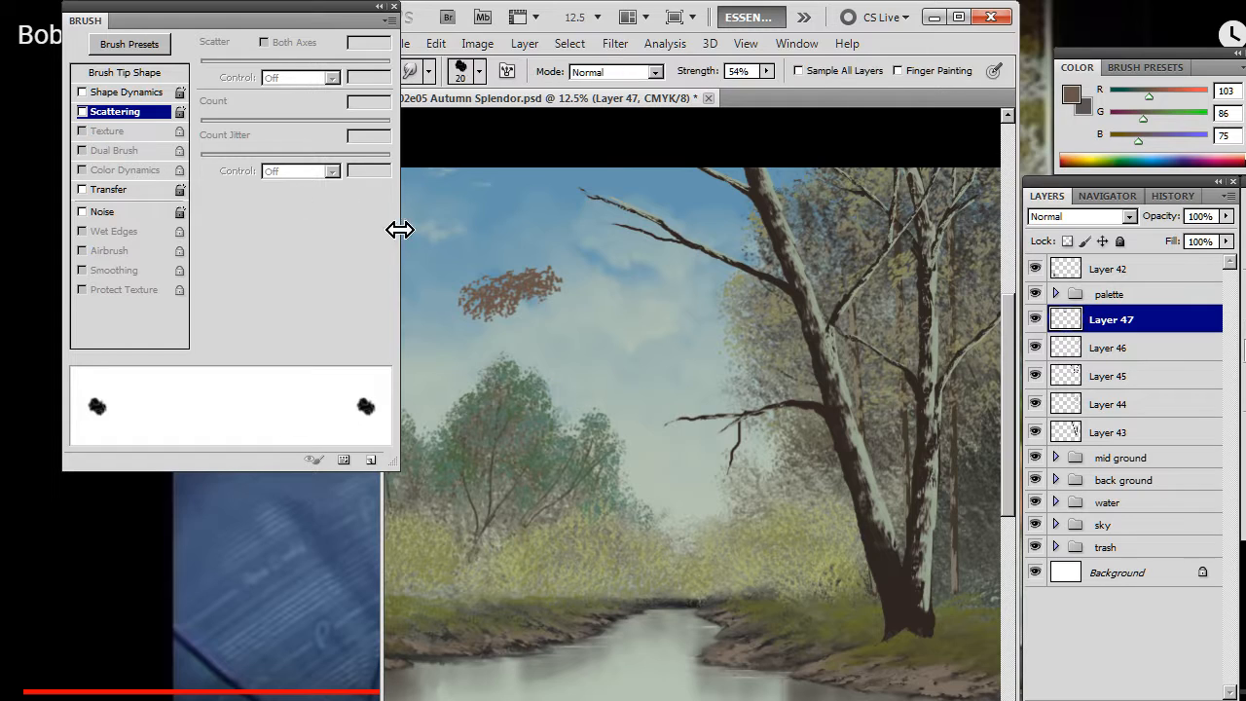
{"action": "key", "text": "b"}
{"action": "key", "text": "e"}
{"action": "left_click_drag", "start_coordinate": [496, 274], "coordinate": [443, 339]}
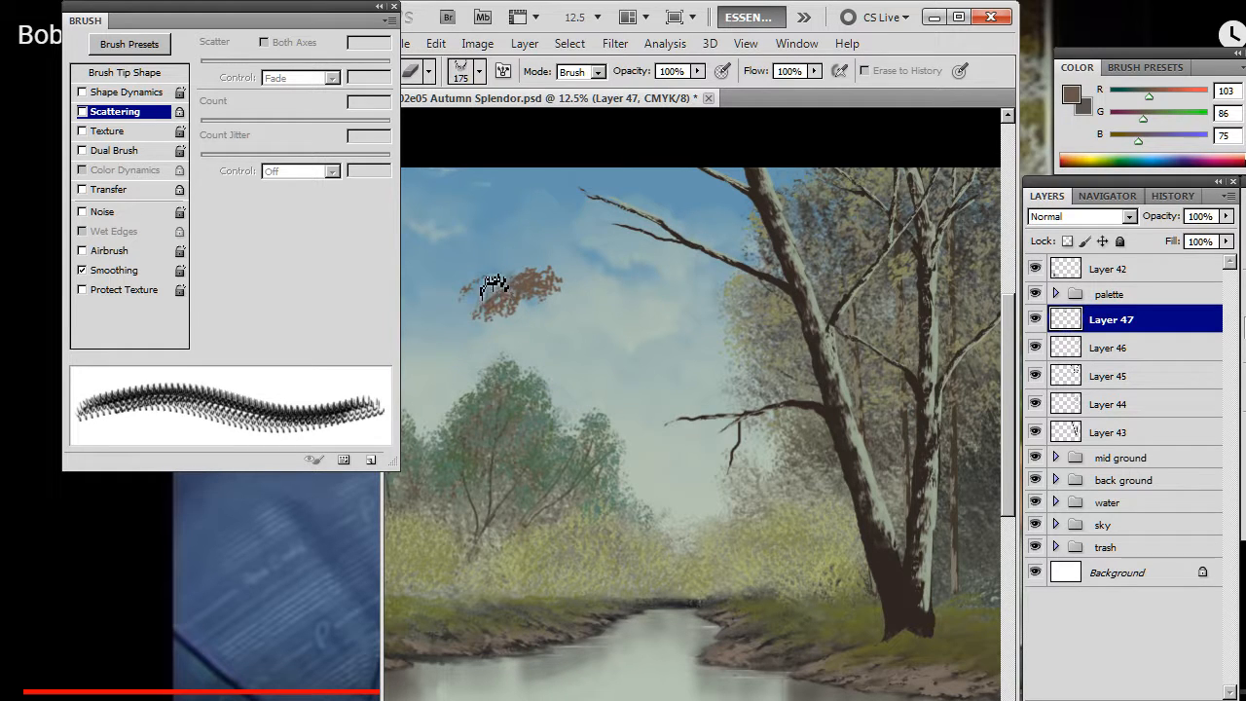
{"action": "left_click_drag", "start_coordinate": [494, 288], "coordinate": [454, 309]}
{"action": "mouse_move", "coordinate": [528, 272]}
{"action": "left_mouse_down"}
{"action": "mouse_move", "coordinate": [493, 308]}
{"action": "mouse_move", "coordinate": [535, 279]}
{"action": "mouse_move", "coordinate": [539, 300]}
{"action": "mouse_move", "coordinate": [574, 279]}
{"action": "mouse_move", "coordinate": [515, 339]}
{"action": "left_mouse_up"}
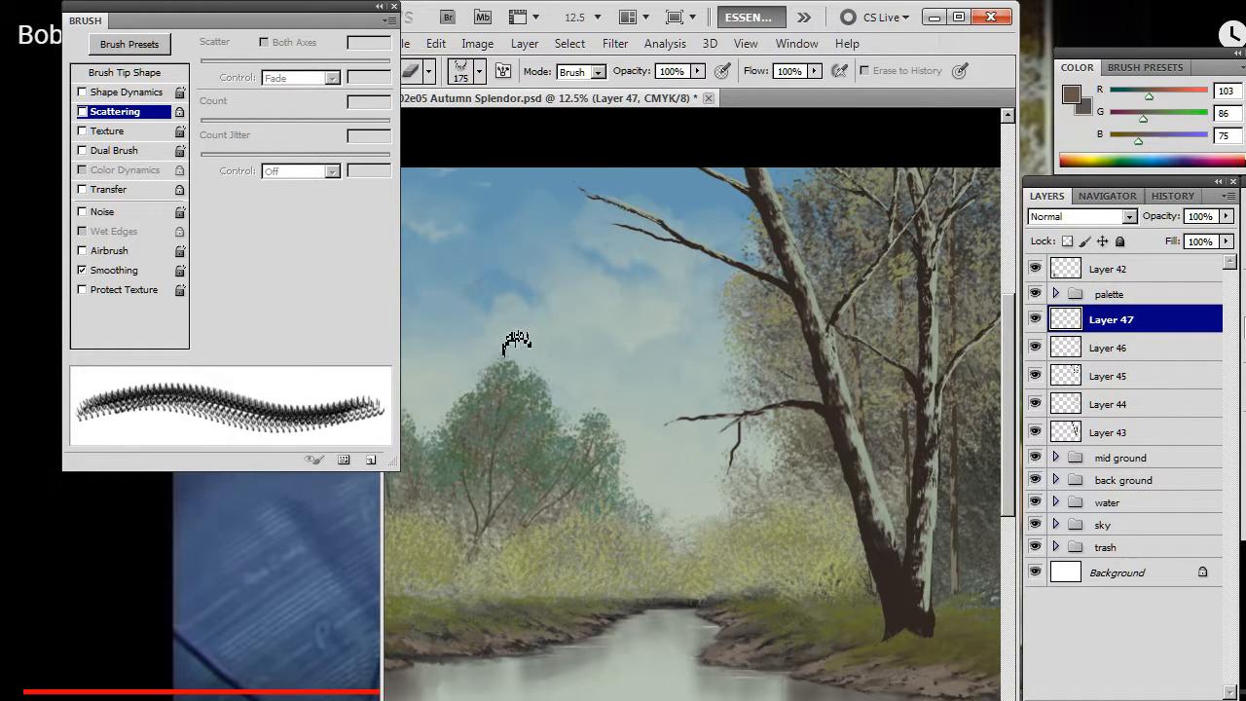
Step: Enable Scattering for the large leaf brush and paint a test cluster of brown leaves in the sky
{"action": "key", "text": "b"}
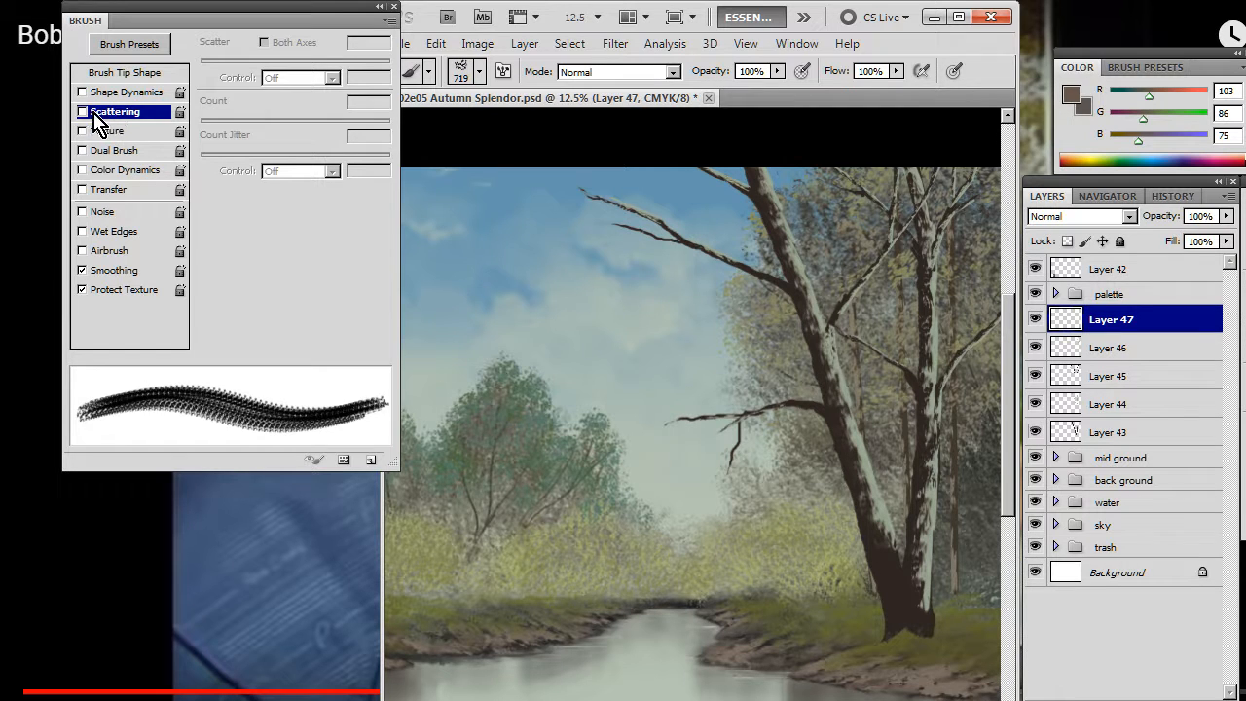
{"action": "left_click", "coordinate": [83, 113]}
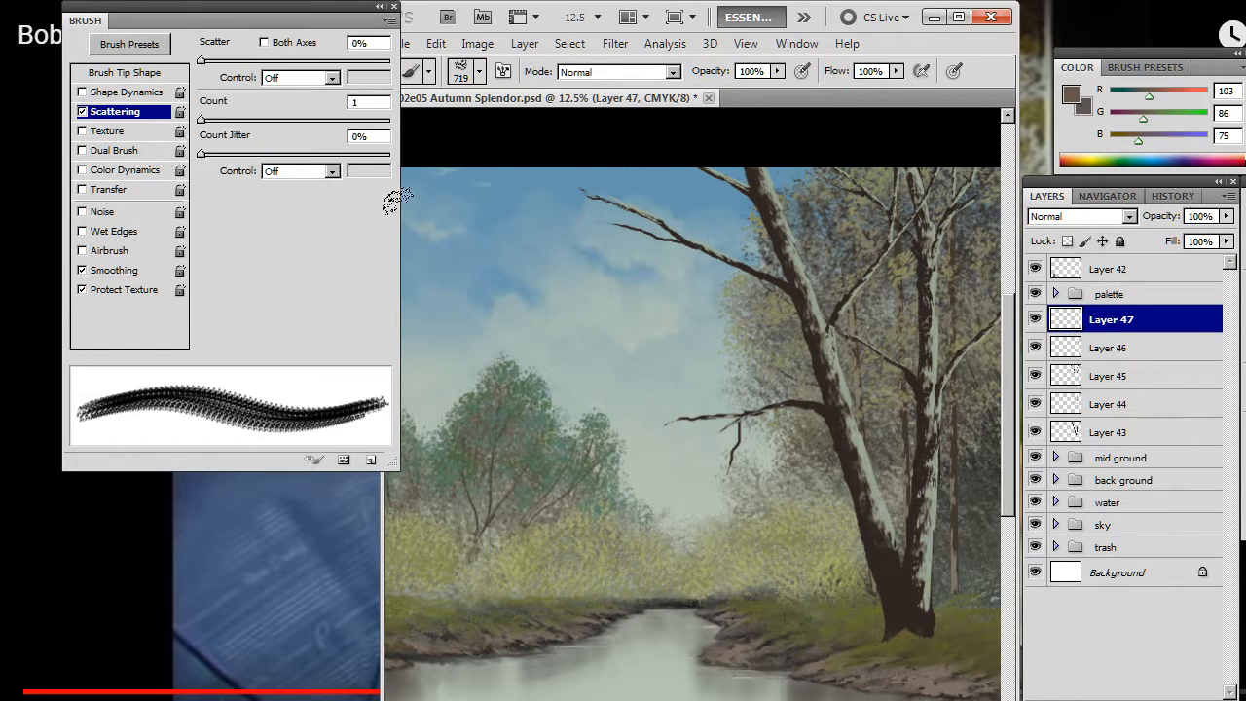
{"action": "mouse_move", "coordinate": [518, 259]}
{"action": "left_mouse_down"}
{"action": "mouse_move", "coordinate": [495, 259]}
{"action": "mouse_move", "coordinate": [528, 270]}
{"action": "mouse_move", "coordinate": [507, 282]}
{"action": "mouse_move", "coordinate": [523, 310]}
{"action": "mouse_move", "coordinate": [489, 278]}
{"action": "mouse_move", "coordinate": [482, 297]}
{"action": "left_mouse_up"}
Step: Turn on the eraser's 84% Scattering and use it at 250 px to thin the brown test cluster
{"action": "key", "text": "e"}
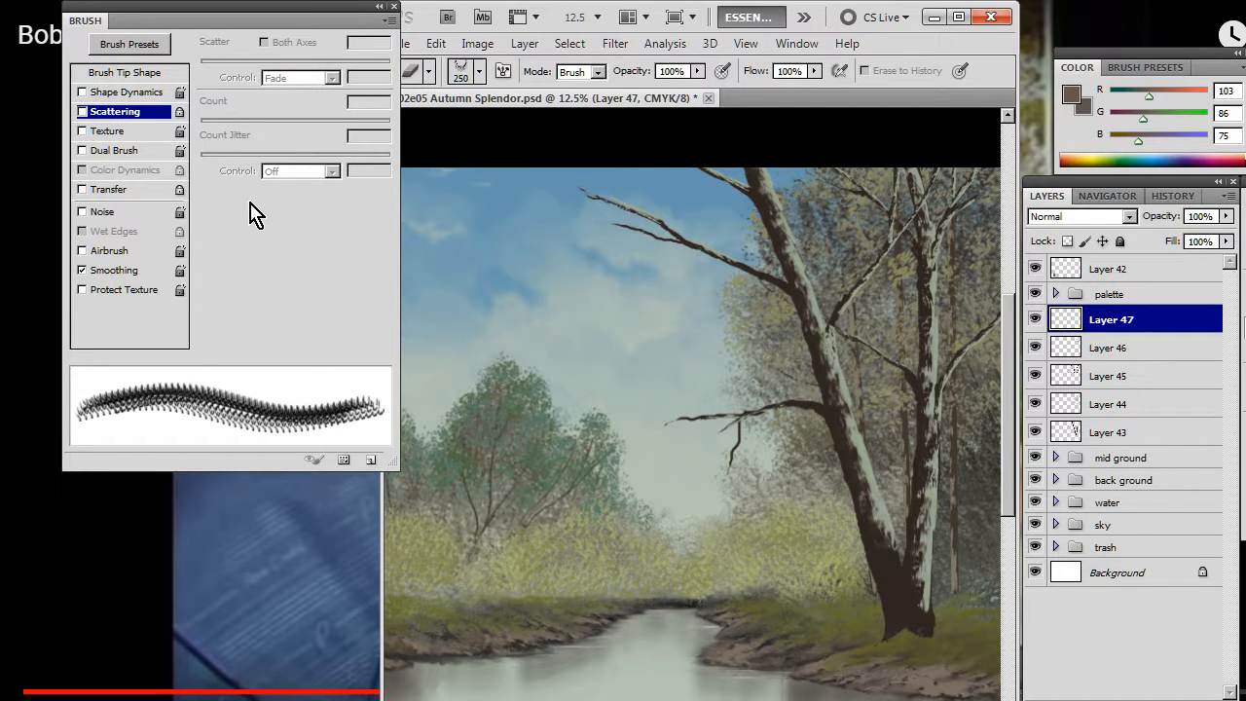
{"action": "left_click", "coordinate": [82, 113]}
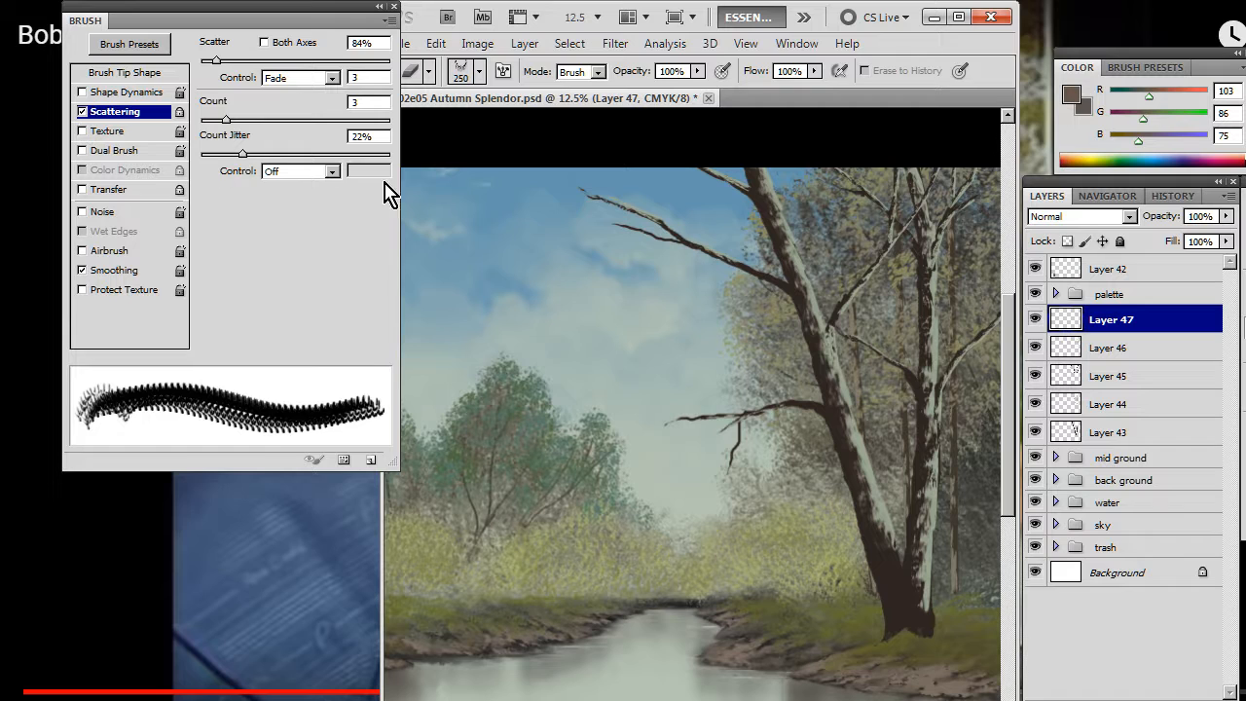
{"action": "mouse_move", "coordinate": [487, 265]}
{"action": "left_mouse_down"}
{"action": "mouse_move", "coordinate": [526, 277]}
{"action": "mouse_move", "coordinate": [516, 292]}
{"action": "mouse_move", "coordinate": [486, 284]}
{"action": "mouse_move", "coordinate": [511, 278]}
{"action": "left_mouse_up"}
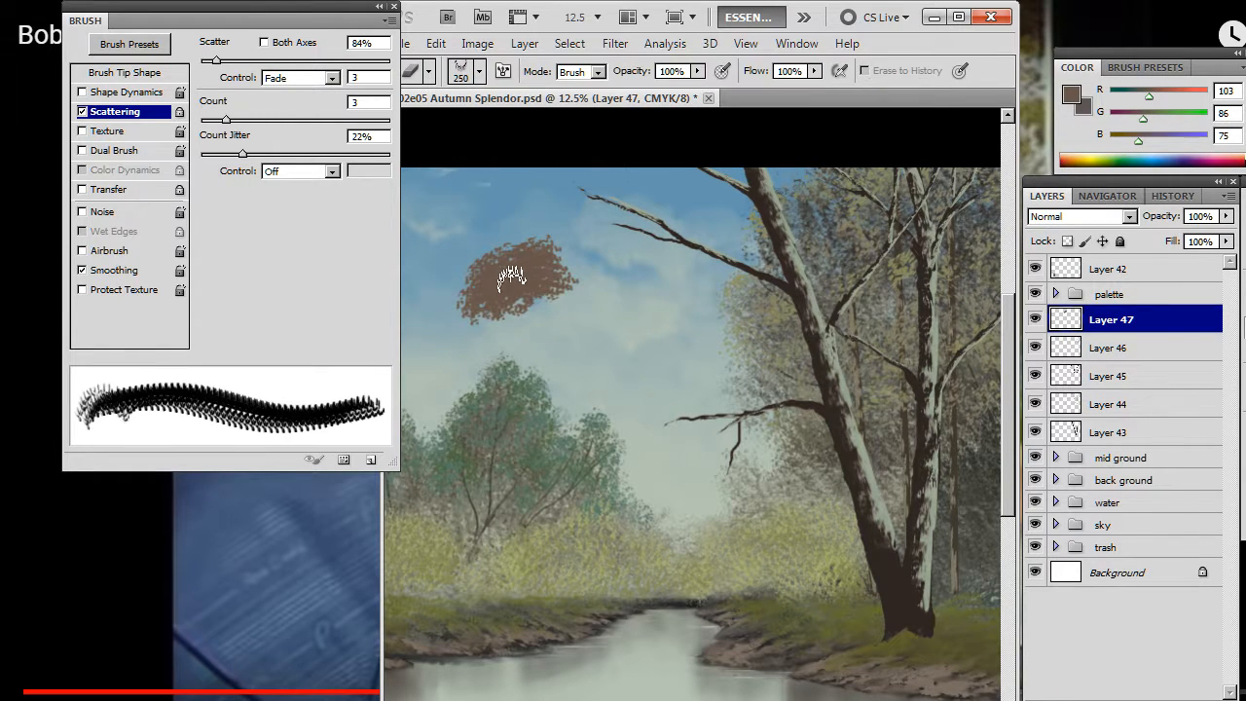
Step: Undo the test painting and erasing strokes until the sky is clear again
{"action": "key", "text": "ctrl+alt+z"}
{"action": "key", "text": "ctrl+alt+z"}
{"action": "key", "text": "ctrl+alt+z"}
{"action": "key", "text": "ctrl+alt+z"}
{"action": "key", "text": "ctrl+alt+z"}
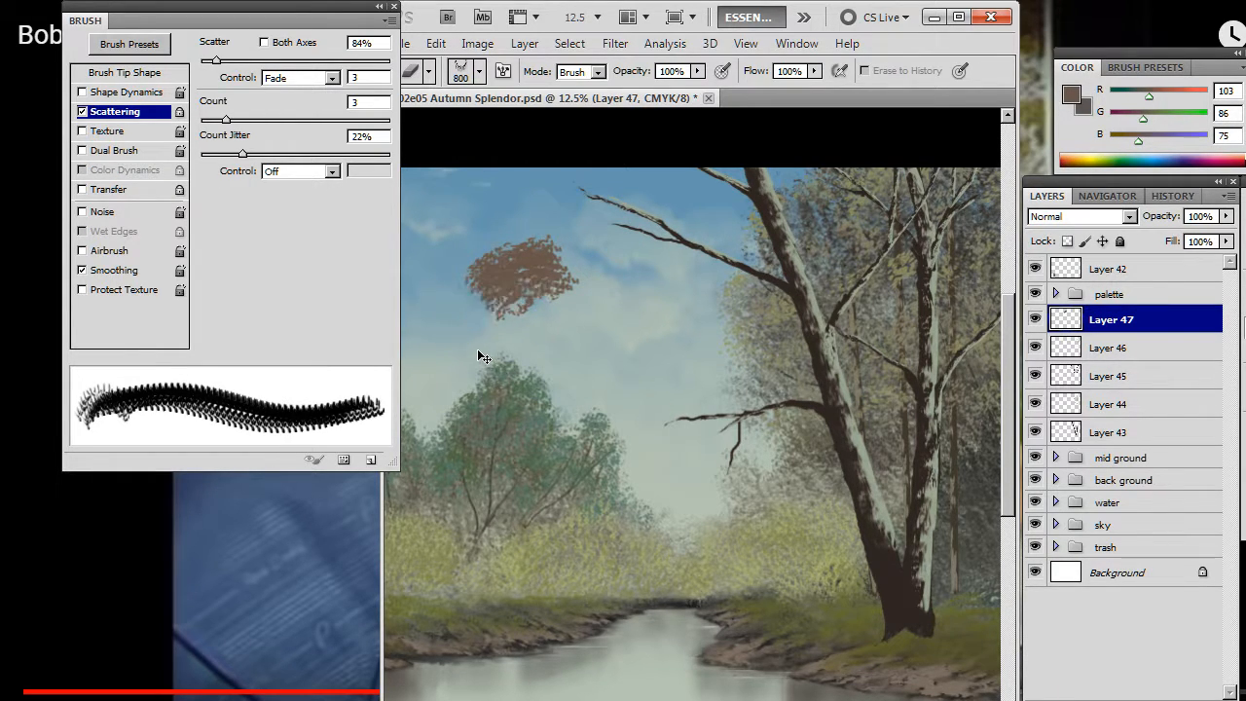
{"action": "key", "text": "ctrl+alt+z"}
{"action": "key", "text": "ctrl+alt+z"}
{"action": "key", "text": "ctrl+alt+z"}
{"action": "key", "text": "ctrl+alt+z"}
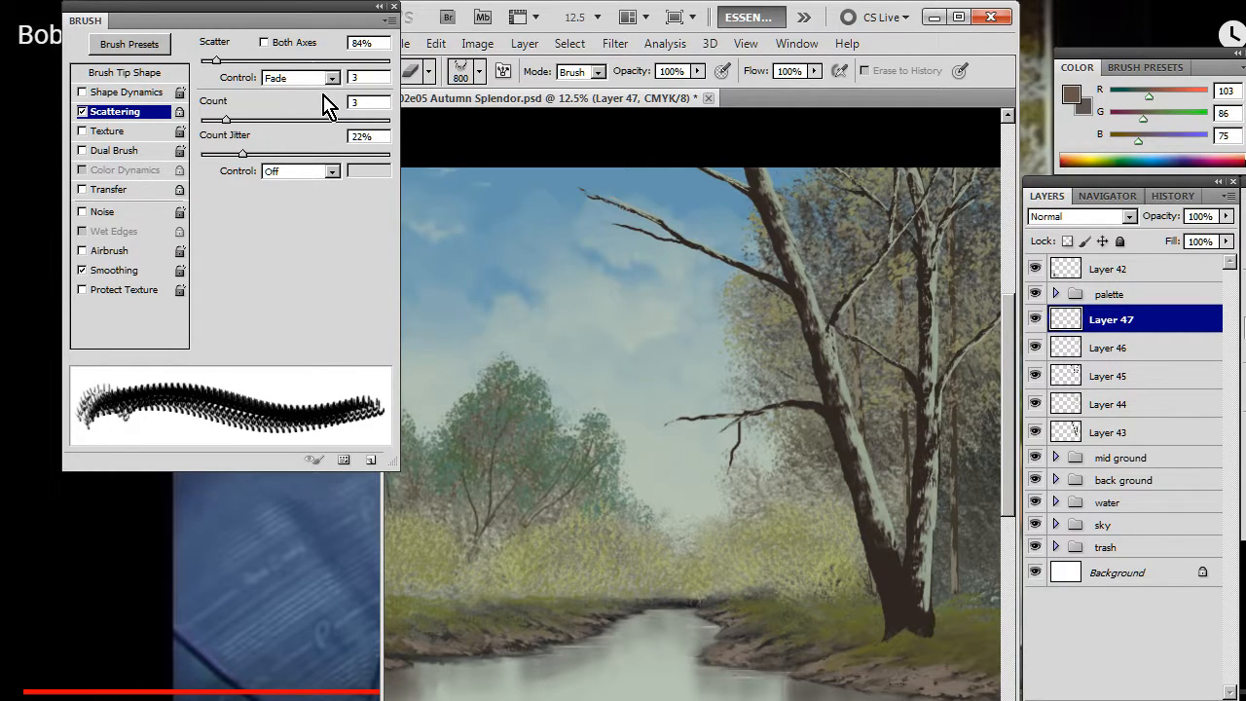
Step: Turn on Both Axes in the Scattering settings and return to the leaf brush
{"action": "left_click", "coordinate": [264, 42]}
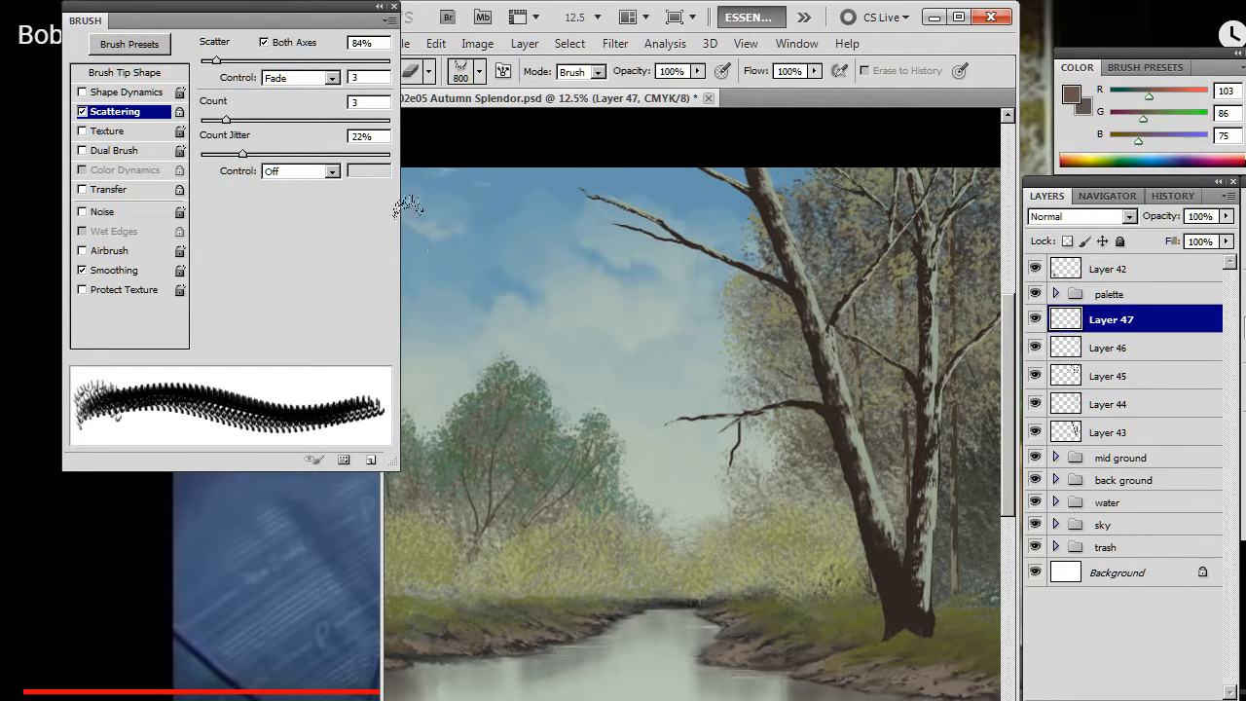
{"action": "left_click", "coordinate": [83, 113]}
{"action": "key", "text": "b"}
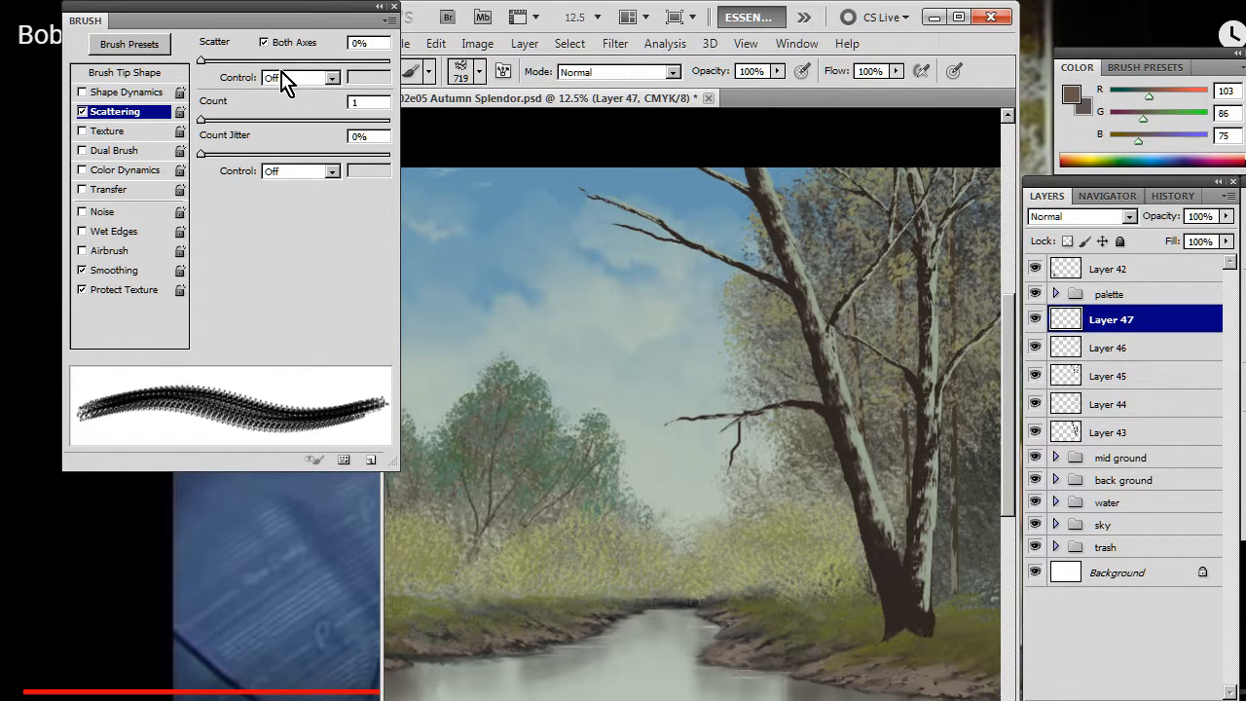
Step: Paint a brown leaf cluster in the upper sky and set the brush's Scatter control to Pen Tilt
{"action": "mouse_move", "coordinate": [438, 238]}
{"action": "left_mouse_down"}
{"action": "mouse_move", "coordinate": [516, 282]}
{"action": "mouse_move", "coordinate": [449, 255]}
{"action": "left_mouse_up"}
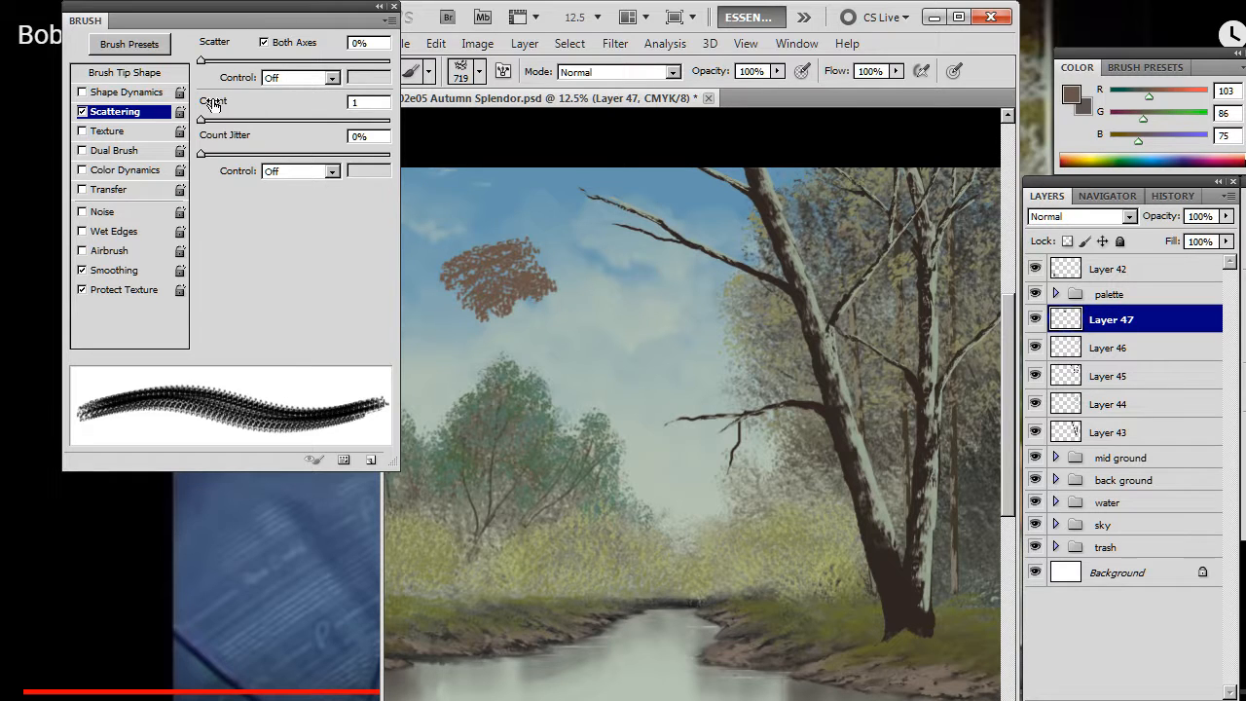
{"action": "left_click", "coordinate": [332, 78]}
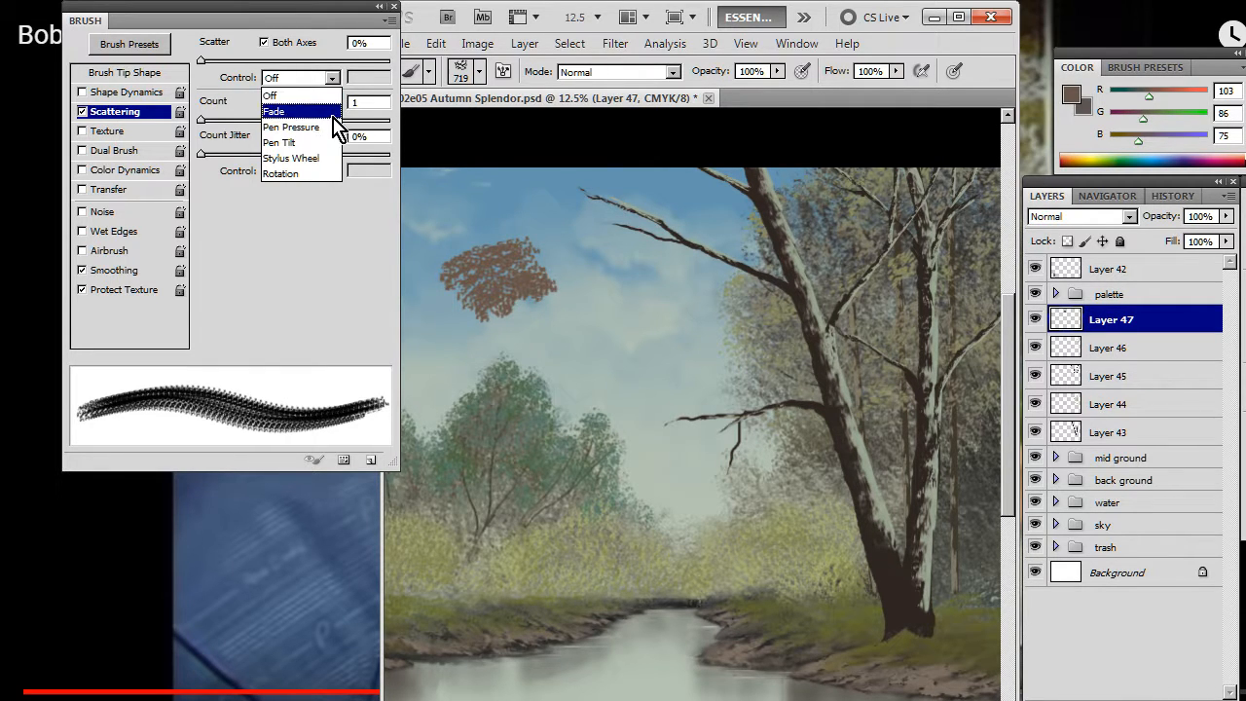
{"action": "left_click", "coordinate": [326, 146]}
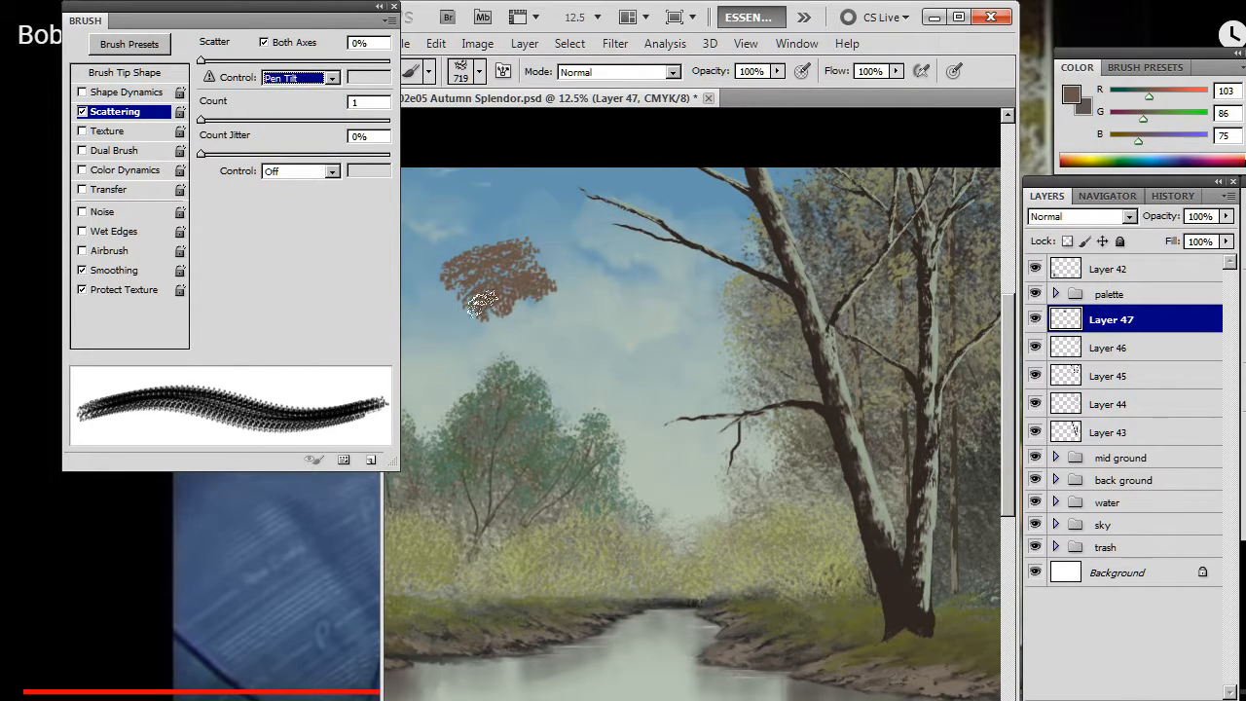
Step: Paint a second brown leaf cluster below the first one and undo all the test strokes in the sky
{"action": "mouse_move", "coordinate": [469, 335]}
{"action": "left_mouse_down"}
{"action": "mouse_move", "coordinate": [506, 349]}
{"action": "mouse_move", "coordinate": [528, 328]}
{"action": "mouse_move", "coordinate": [496, 325]}
{"action": "mouse_move", "coordinate": [465, 407]}
{"action": "left_mouse_up"}
{"action": "key", "text": "ctrl+alt+z"}
{"action": "key", "text": "ctrl+alt+z"}
{"action": "key", "text": "ctrl+alt+z"}
{"action": "key", "text": "ctrl+alt+z"}
{"action": "key", "text": "ctrl+alt+z"}
{"action": "key", "text": "ctrl+alt+z"}
{"action": "key", "text": "ctrl+alt+z"}
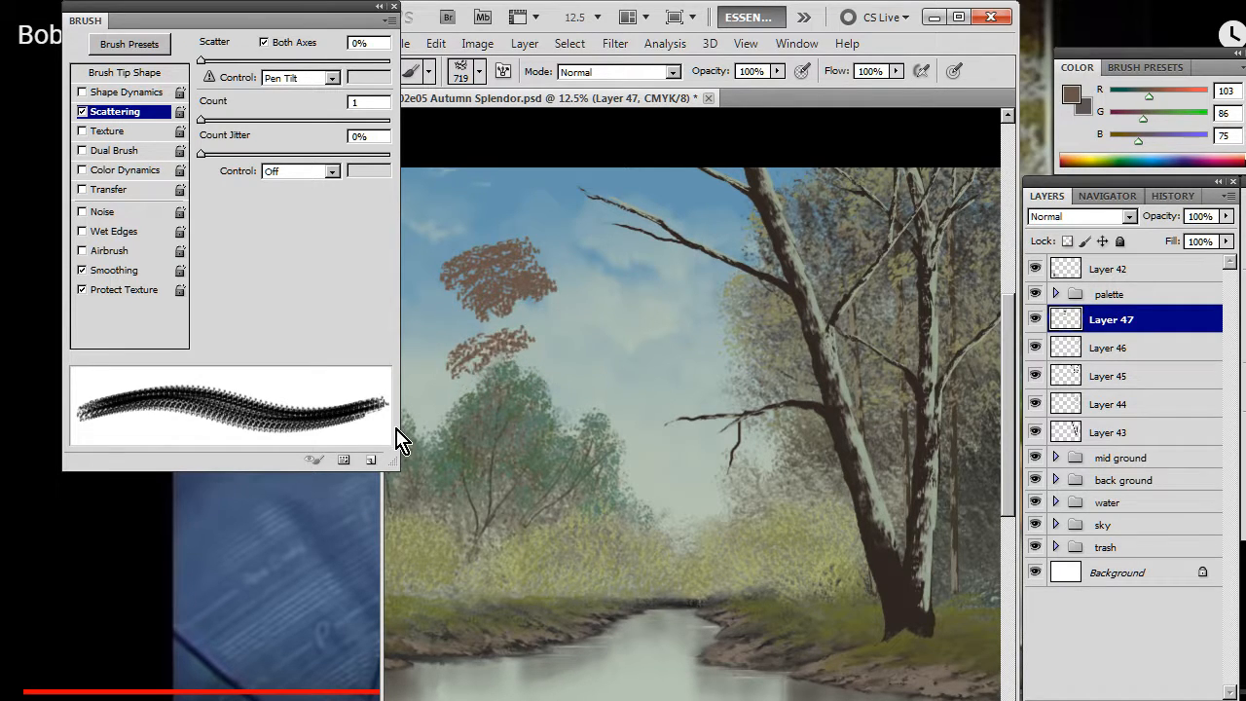
{"action": "key", "text": "ctrl+alt+z"}
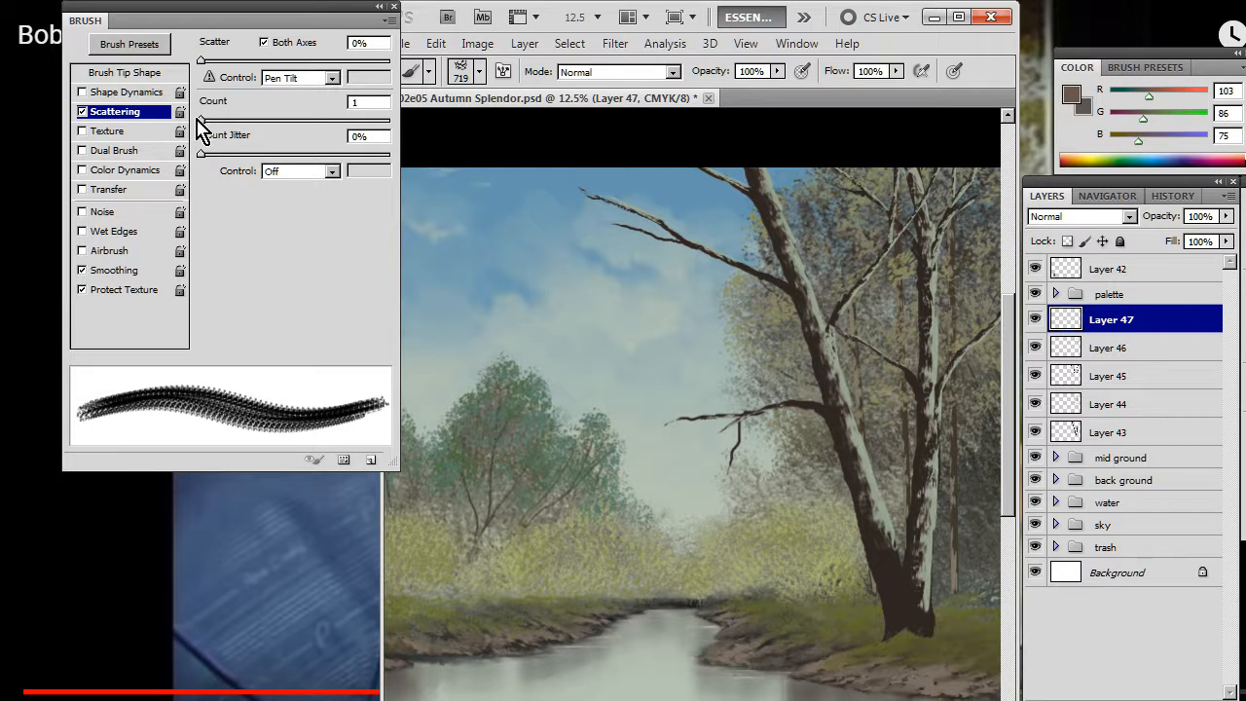
Step: Set the brush's Scattering Count to 5 and the Count Jitter control to Pen Tilt
{"action": "left_click_drag", "start_coordinate": [198, 119], "coordinate": [247, 120]}
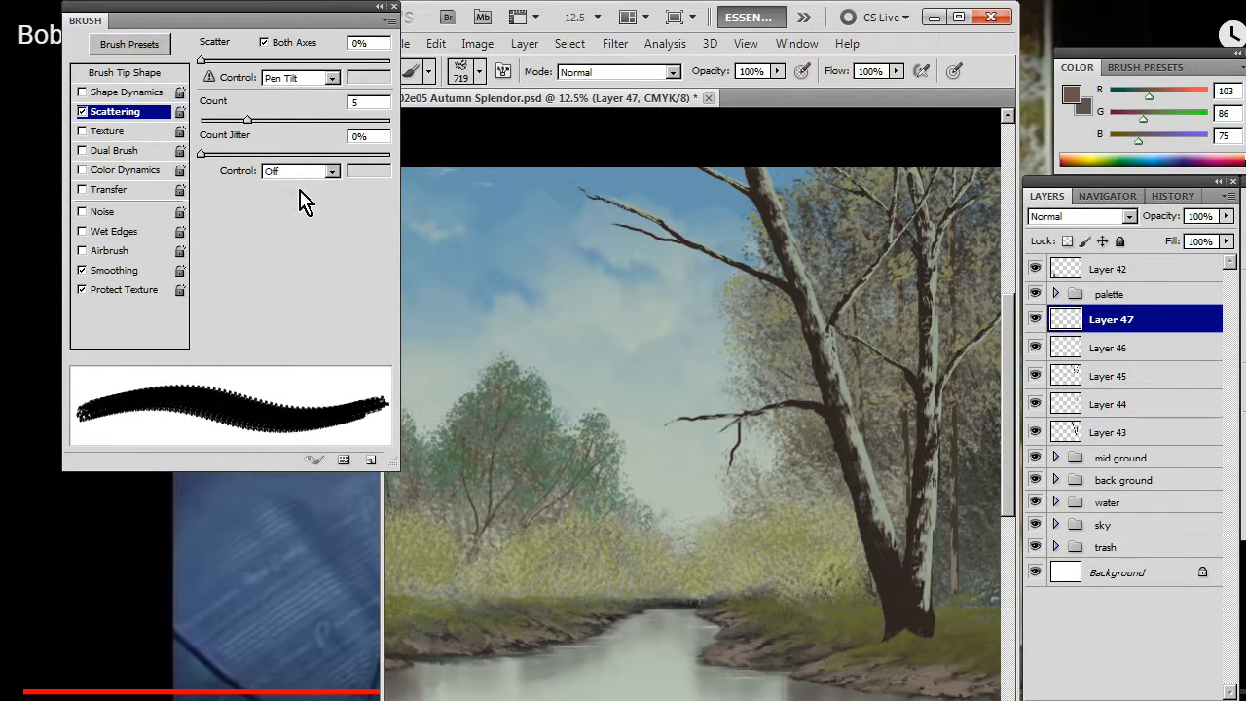
{"action": "left_click", "coordinate": [332, 171]}
{"action": "left_click", "coordinate": [327, 230]}
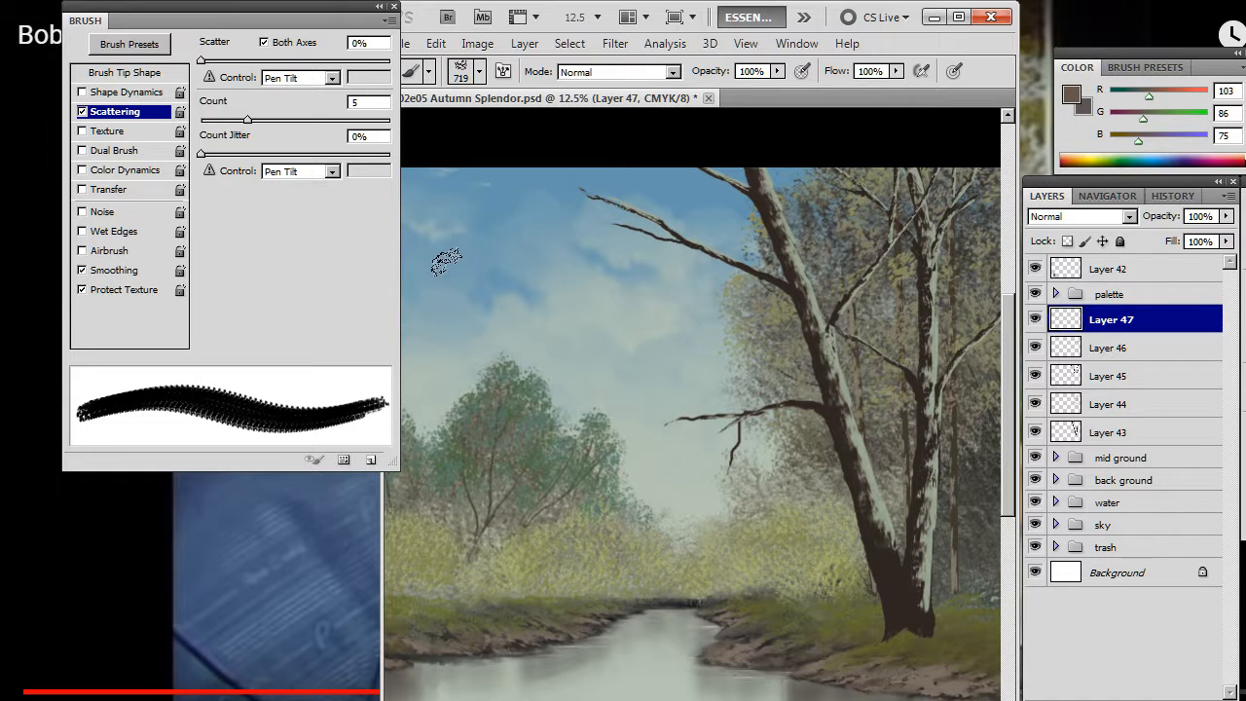
Step: Try the scattered leaf brush with brown strokes in the upper sky and undo them
{"action": "mouse_move", "coordinate": [446, 261]}
{"action": "left_mouse_down"}
{"action": "mouse_move", "coordinate": [516, 329]}
{"action": "mouse_move", "coordinate": [562, 421]}
{"action": "mouse_move", "coordinate": [477, 363]}
{"action": "left_mouse_up"}
{"action": "key", "text": "ctrl+alt+z"}
{"action": "key", "text": "ctrl+alt+z"}
{"action": "key", "text": "ctrl+alt+z"}
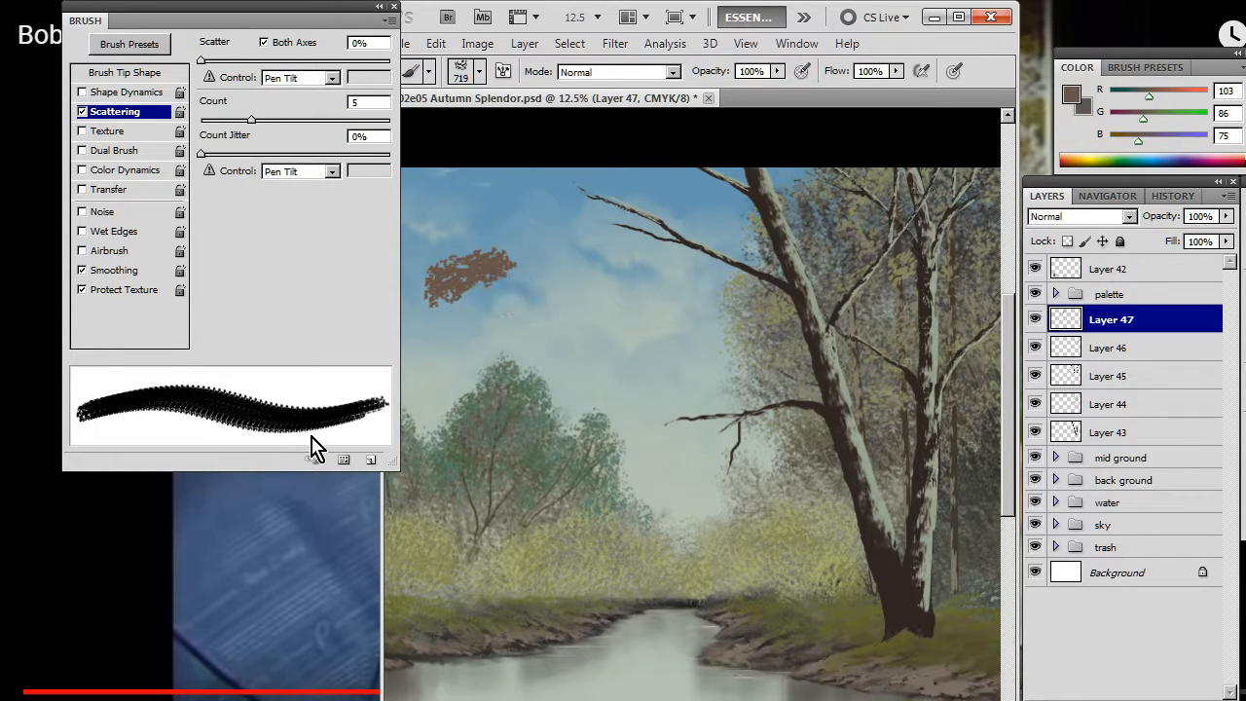
{"action": "key", "text": "ctrl+alt+z"}
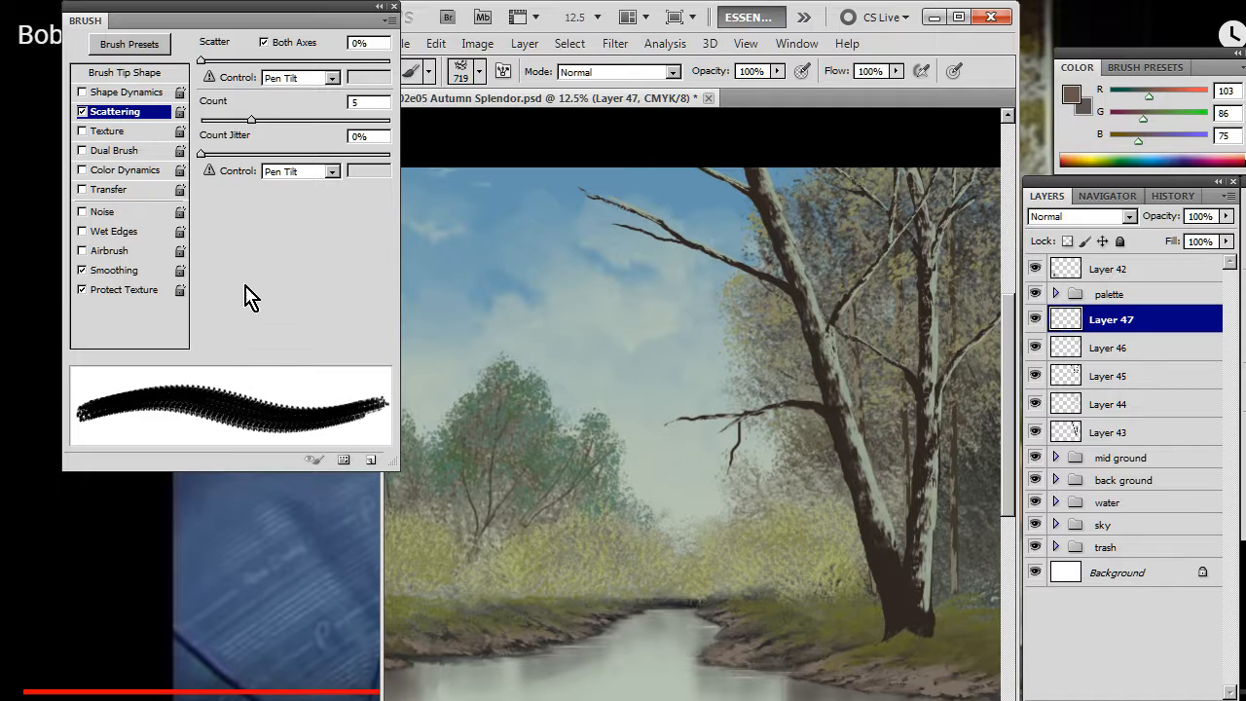
Step: Turn off the brush's Scattering and choose the 281 px brush tip
{"action": "left_click", "coordinate": [83, 112]}
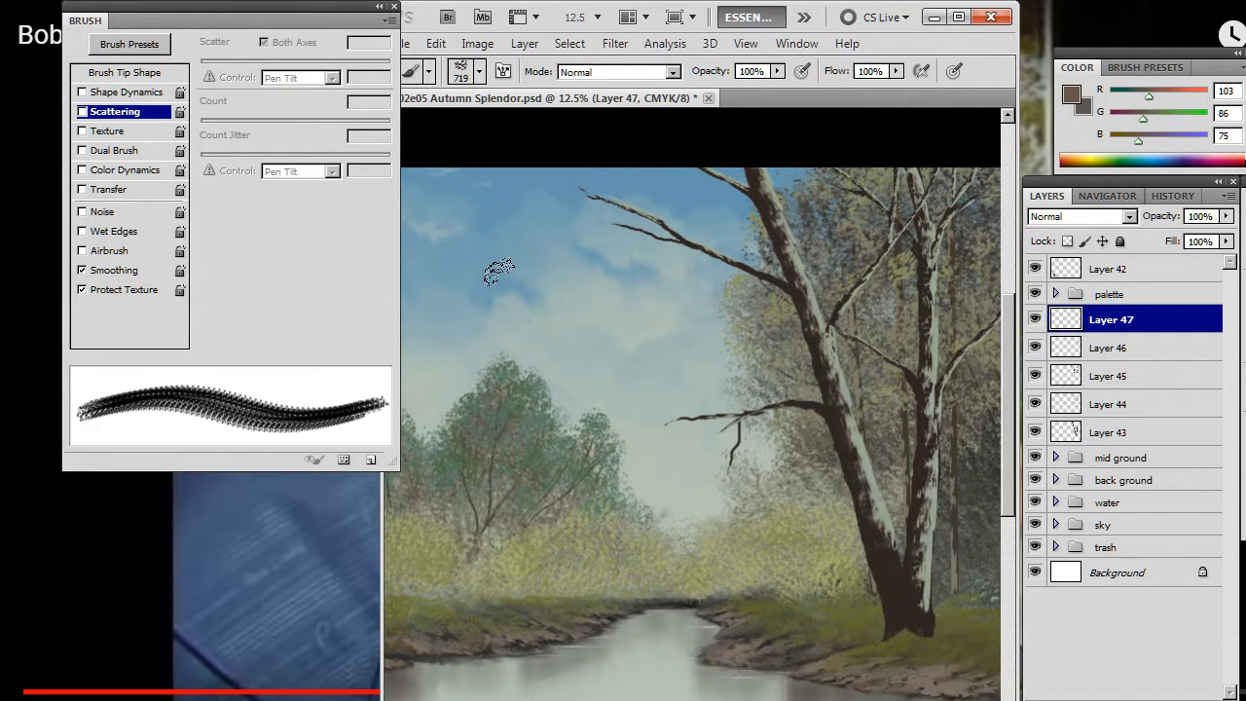
{"action": "right_click", "coordinate": [602, 341]}
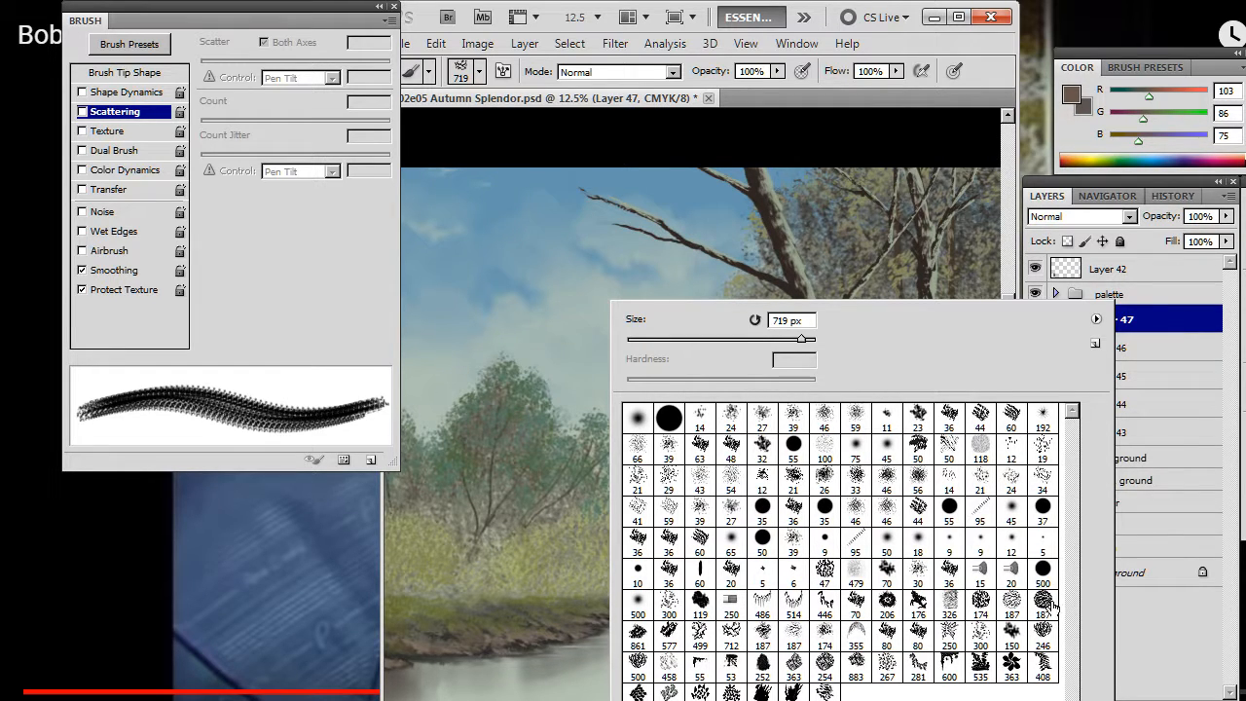
{"action": "left_click", "coordinate": [916, 668]}
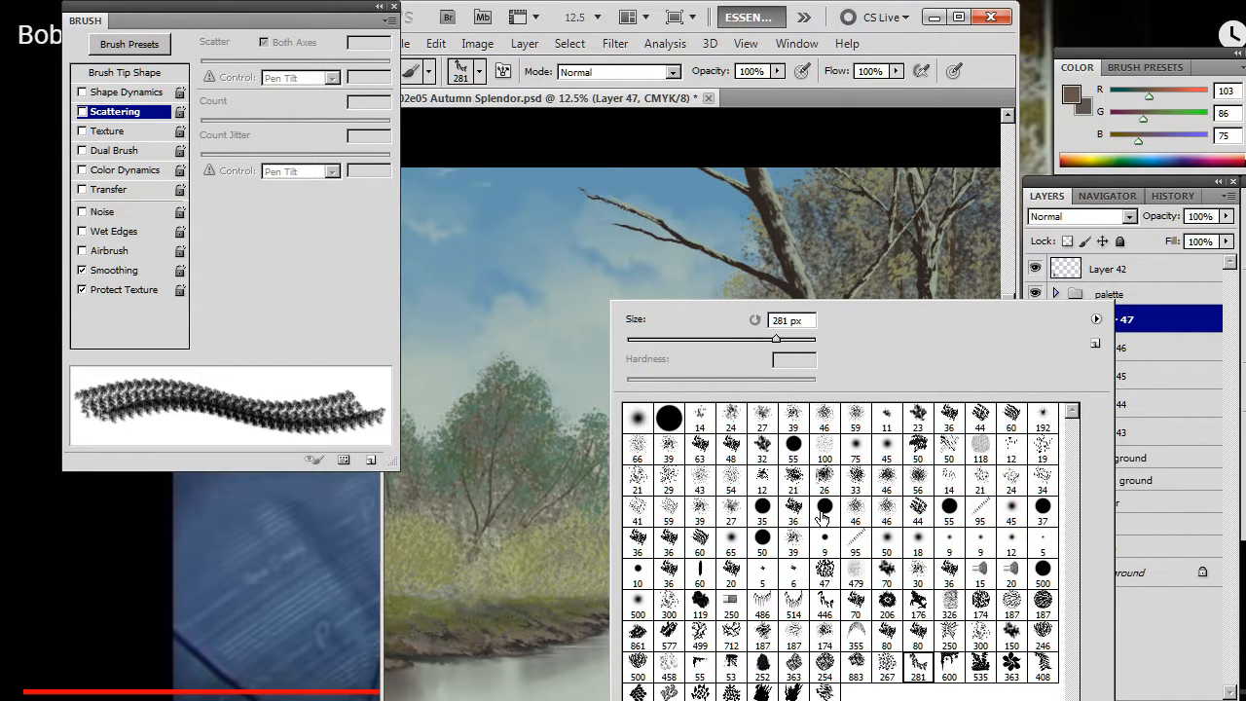
{"action": "left_click", "coordinate": [440, 144]}
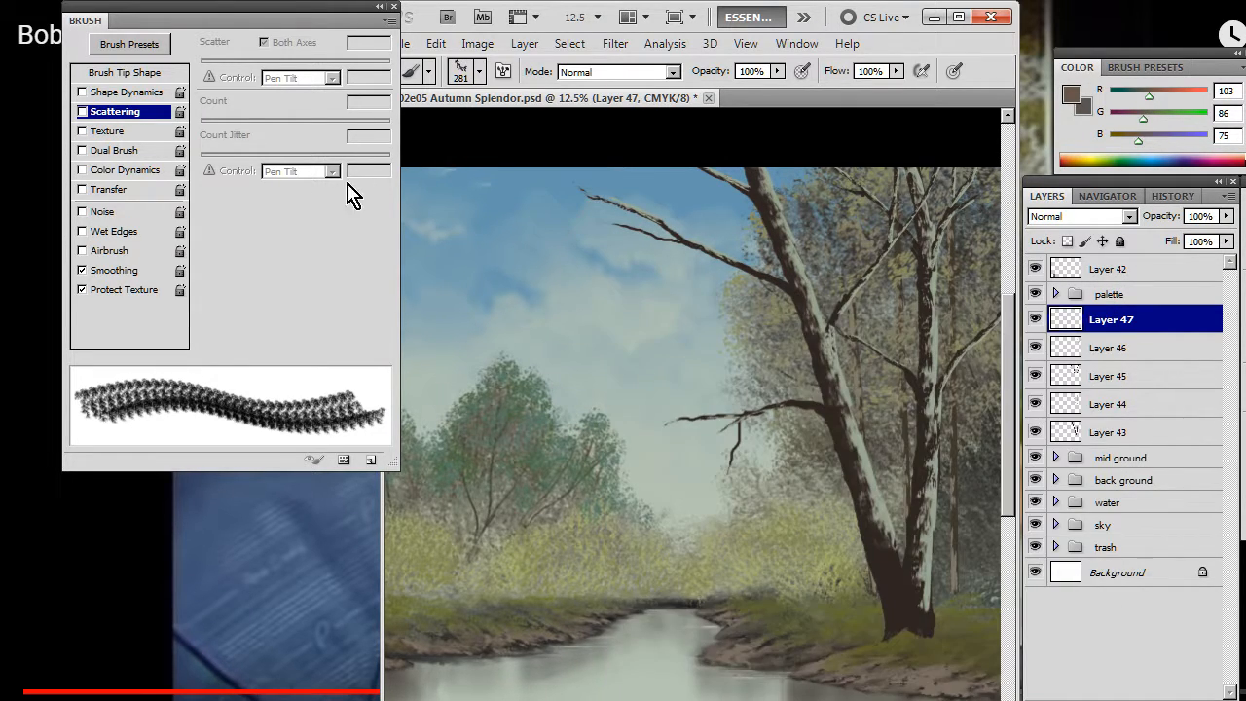
Step: Rotate the 281 px brush tip to -159° and paint a brown test stroke in the upper sky
{"action": "left_click", "coordinate": [152, 73]}
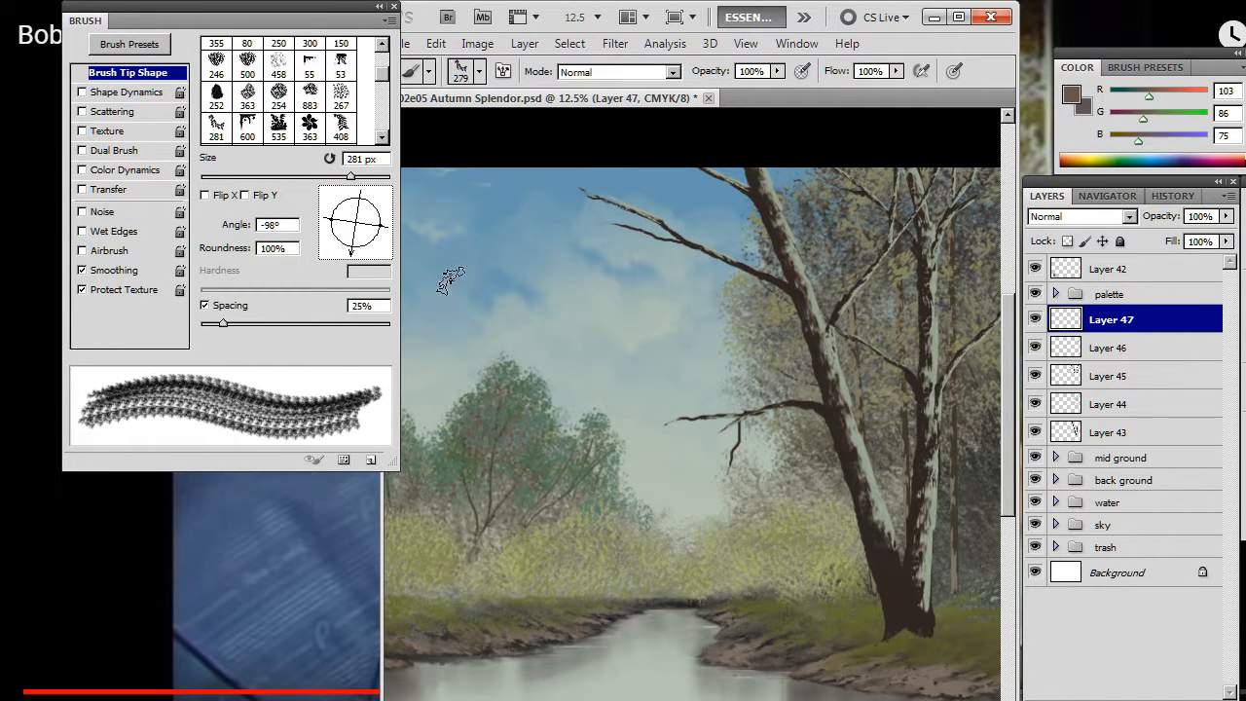
{"action": "left_click_drag", "start_coordinate": [348, 259], "coordinate": [334, 244]}
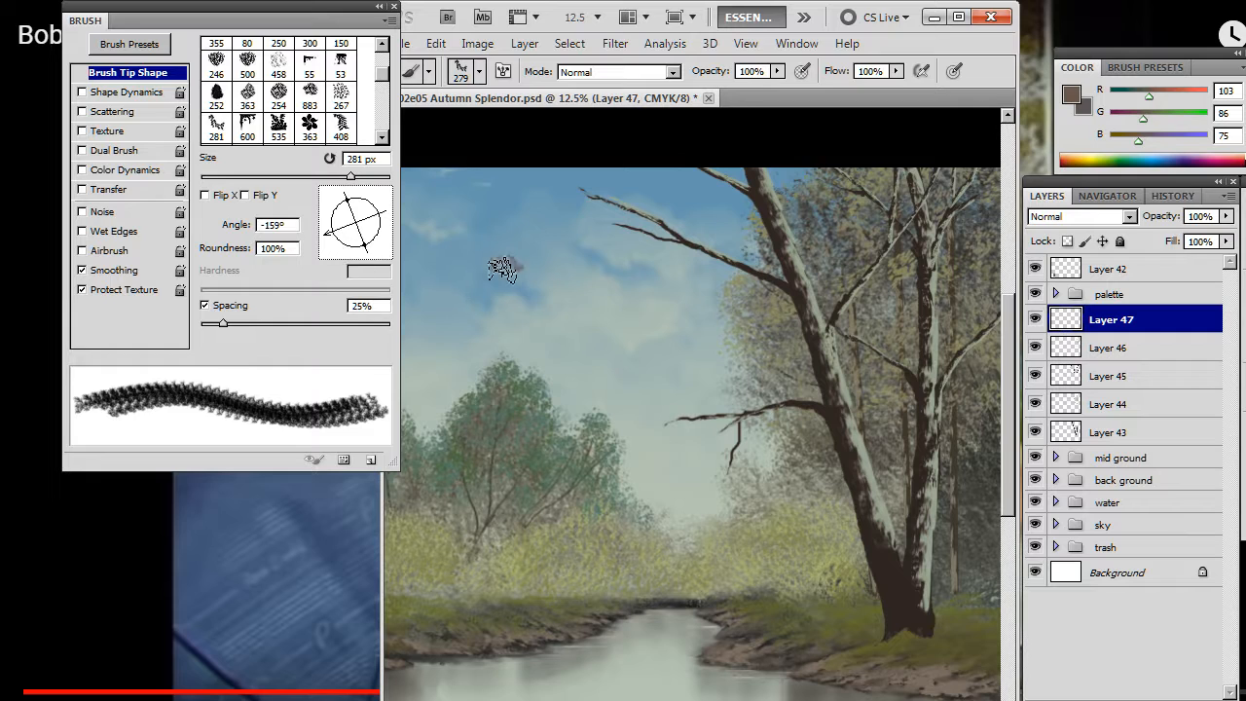
{"action": "mouse_move", "coordinate": [504, 267]}
{"action": "left_mouse_down"}
{"action": "mouse_move", "coordinate": [520, 269]}
{"action": "mouse_move", "coordinate": [478, 281]}
{"action": "left_mouse_up"}
Step: Rotate the brush tip to -140° and alternate brown strokes with the 800 px eraser until the test patch is cleared
{"action": "left_click_drag", "start_coordinate": [378, 257], "coordinate": [328, 250]}
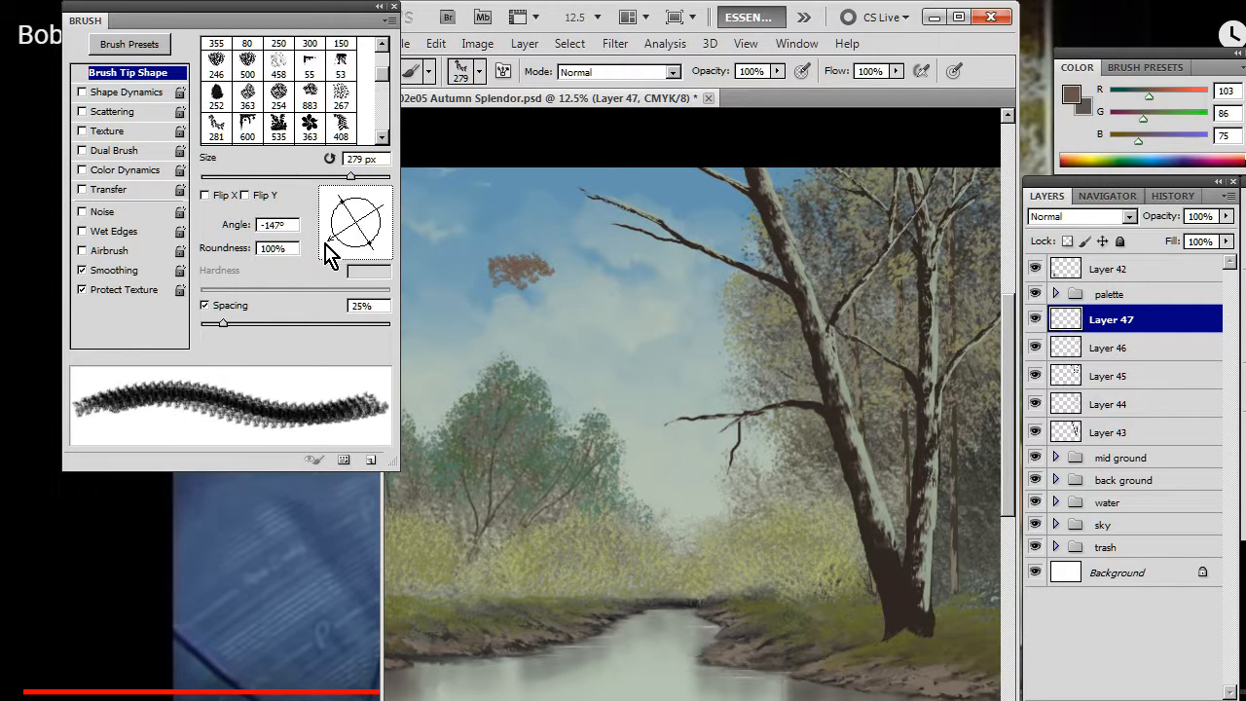
{"action": "key", "text": "e"}
{"action": "mouse_move", "coordinate": [525, 269]}
{"action": "left_mouse_down"}
{"action": "mouse_move", "coordinate": [500, 264]}
{"action": "mouse_move", "coordinate": [484, 303]}
{"action": "mouse_move", "coordinate": [534, 276]}
{"action": "left_mouse_up"}
{"action": "key", "text": "b"}
{"action": "key", "text": "e"}
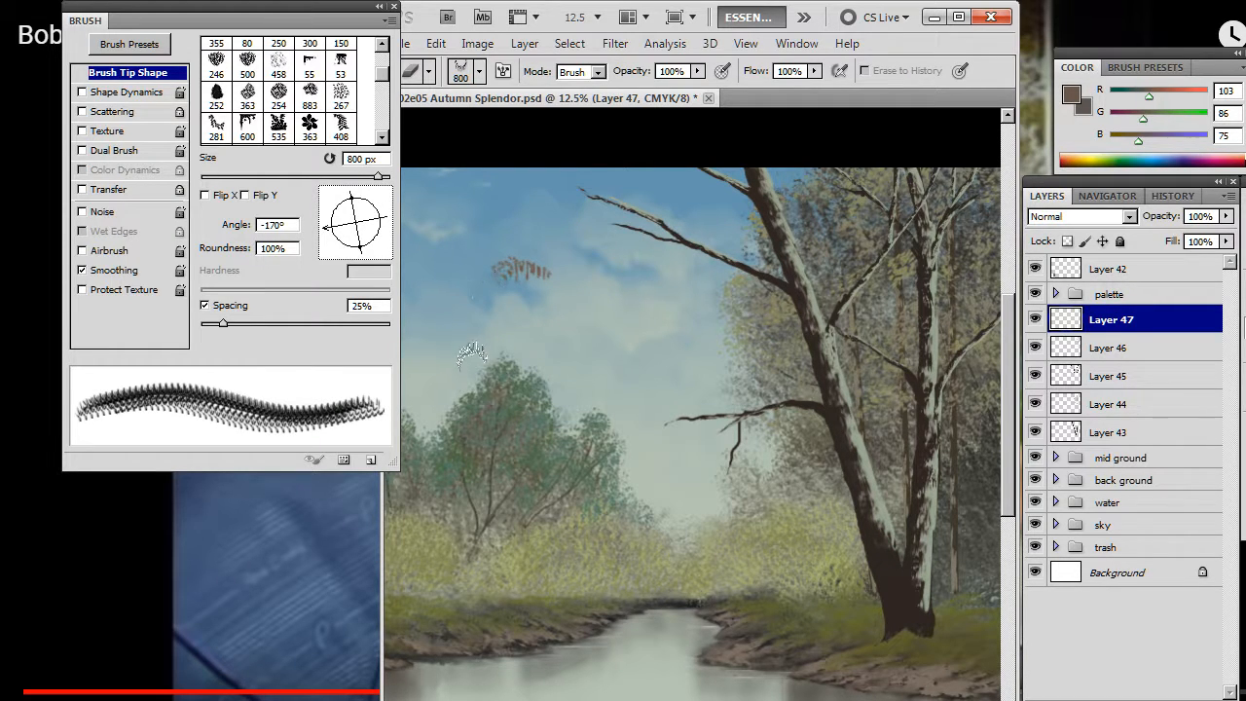
{"action": "key", "text": "b"}
{"action": "mouse_move", "coordinate": [511, 273]}
{"action": "left_mouse_down"}
{"action": "mouse_move", "coordinate": [501, 282]}
{"action": "mouse_move", "coordinate": [516, 272]}
{"action": "mouse_move", "coordinate": [527, 287]}
{"action": "mouse_move", "coordinate": [468, 275]}
{"action": "mouse_move", "coordinate": [500, 267]}
{"action": "left_mouse_up"}
{"action": "key", "text": "e"}
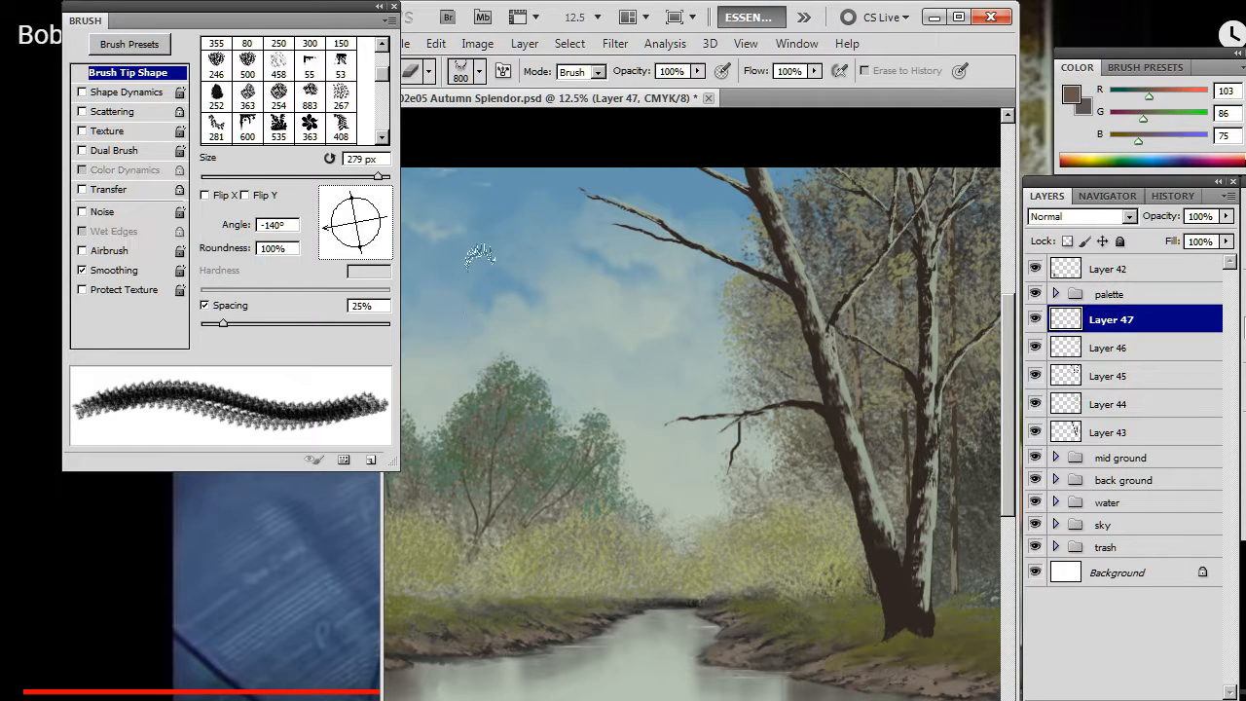
Step: Choose the 29 px spatter brush tip for painting and enlarge it to 250 px
{"action": "key", "text": "b"}
{"action": "right_click", "coordinate": [499, 288]}
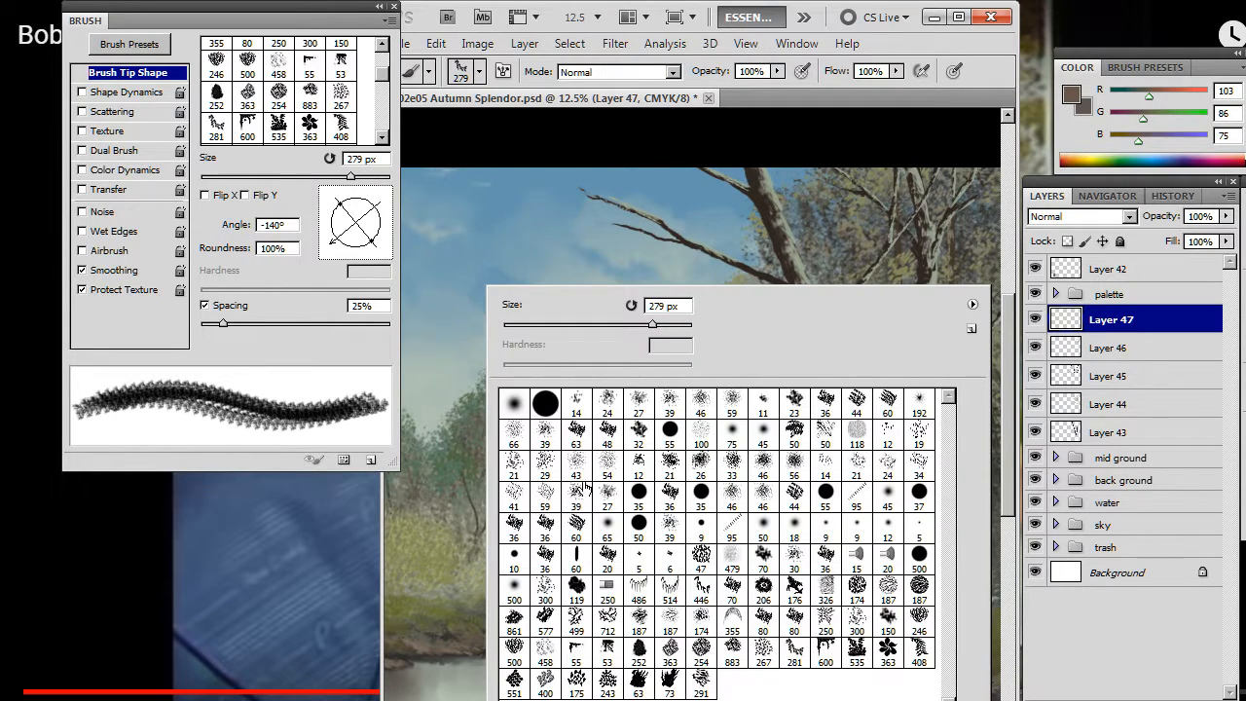
{"action": "left_click", "coordinate": [534, 468]}
{"action": "key", "text": "Return"}
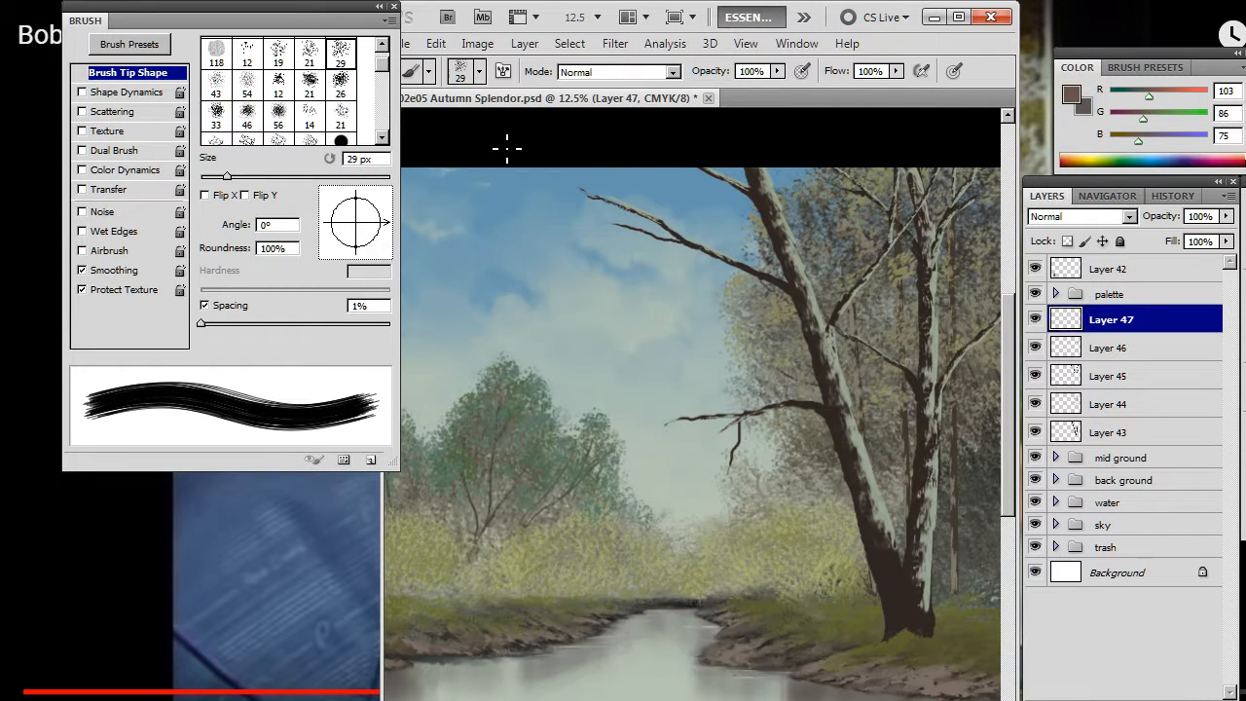
{"action": "key", "text": "bracketright"}
{"action": "key", "text": "bracketright"}
{"action": "key", "text": "bracketright"}
{"action": "key", "text": "bracketright"}
{"action": "key", "text": "bracketright"}
{"action": "key", "text": "bracketright"}
{"action": "key", "text": "bracketright"}
{"action": "key", "text": "bracketright"}
{"action": "key", "text": "bracketright"}
{"action": "key", "text": "bracketright"}
{"action": "key", "text": "bracketright"}
{"action": "key", "text": "bracketright"}
{"action": "key", "text": "bracketright"}
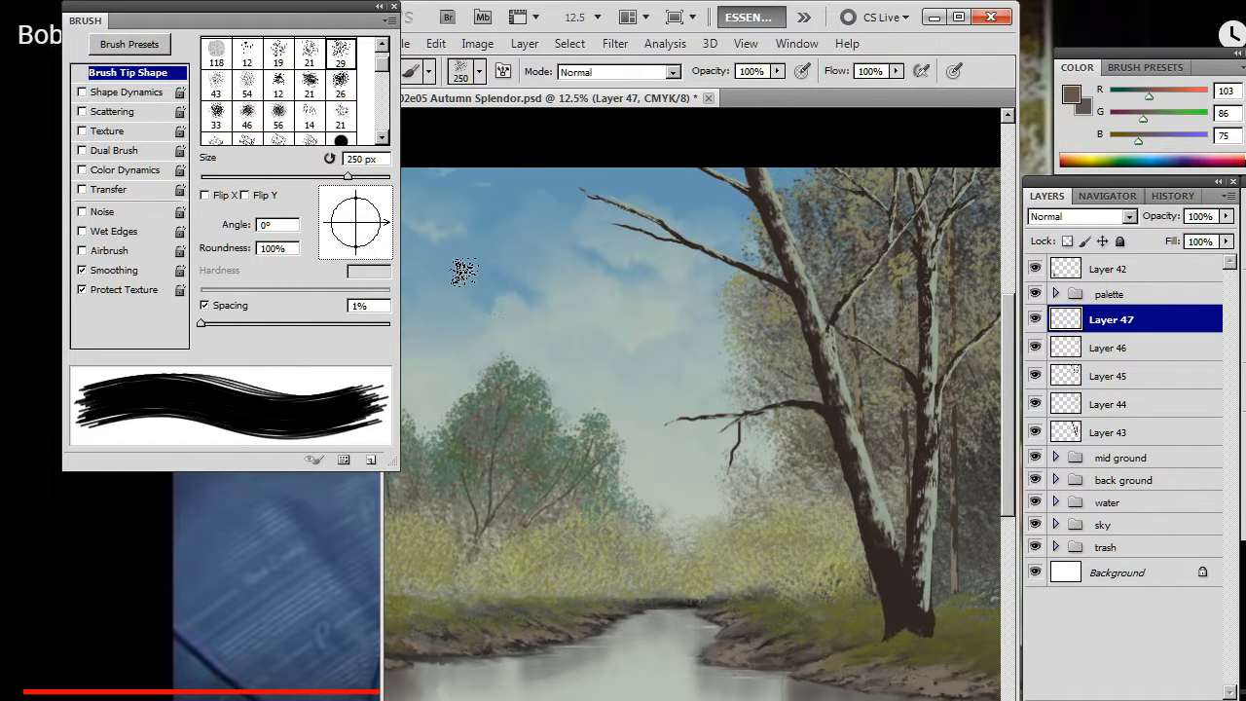
Step: Try the spatter tip at 22° angle and 72% roundness in the sky, erase the stroke and return to the brush
{"action": "left_click_drag", "start_coordinate": [356, 257], "coordinate": [395, 207]}
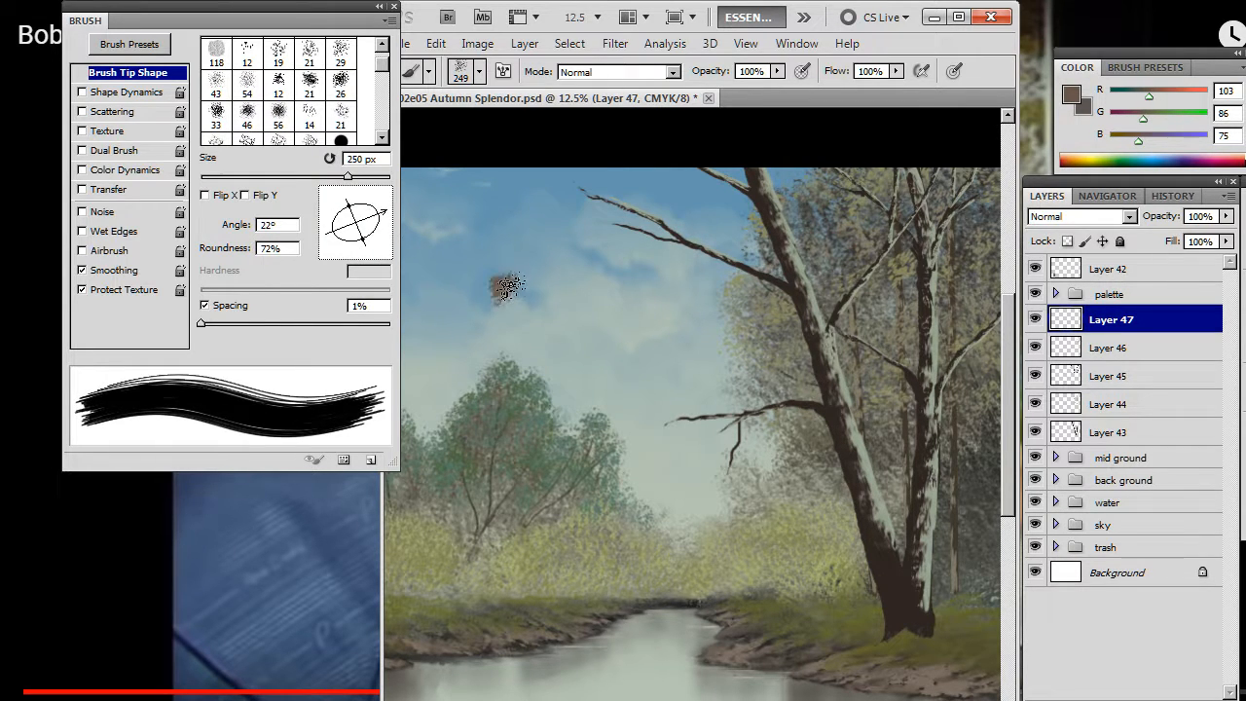
{"action": "left_click_drag", "start_coordinate": [507, 287], "coordinate": [535, 292]}
{"action": "key", "text": "e"}
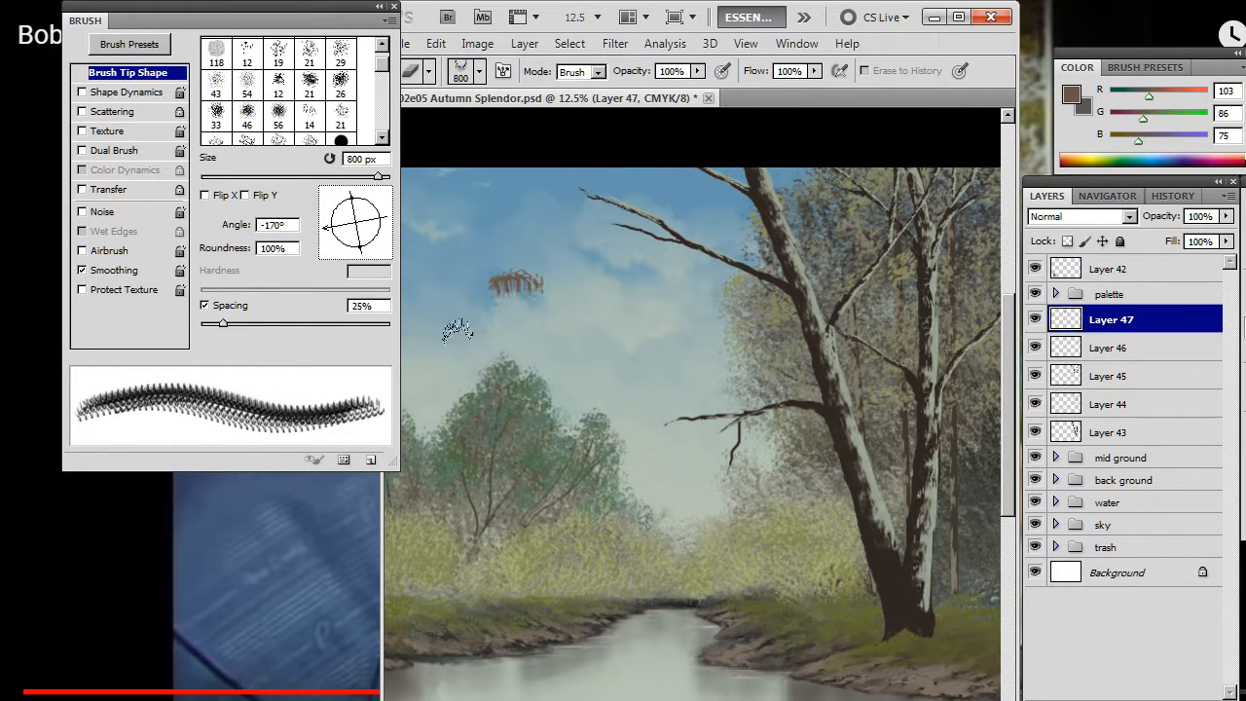
{"action": "left_click_drag", "start_coordinate": [454, 284], "coordinate": [497, 283]}
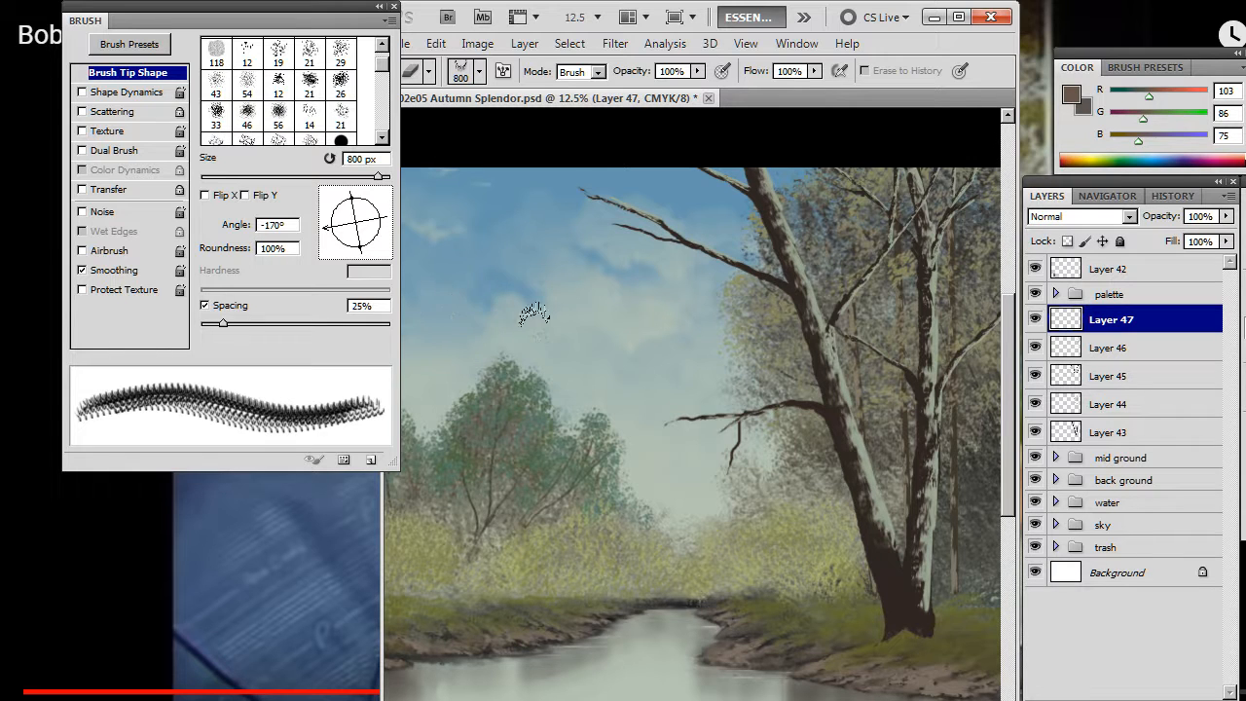
{"action": "key", "text": "b"}
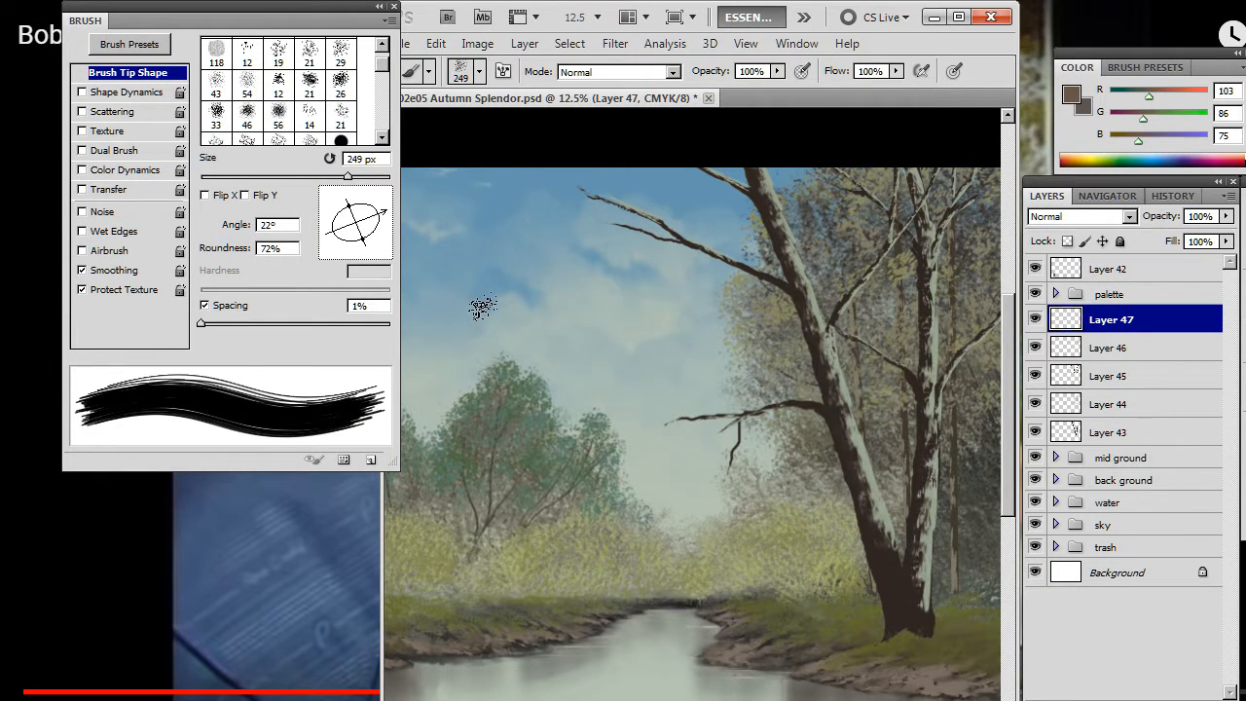
Step: Set the spatter brush to 300 px, 12° angle, 44% roundness and 70% opacity, and paint a brown test patch in the upper sky
{"action": "right_click", "coordinate": [481, 306]}
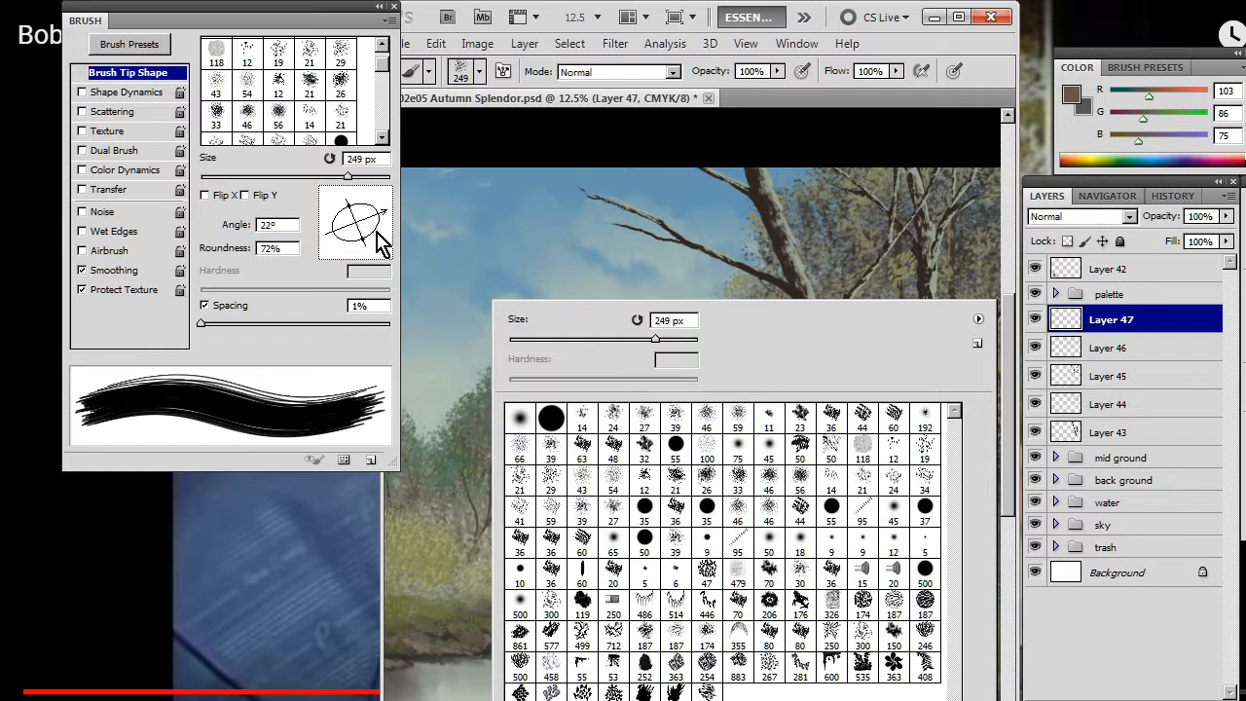
{"action": "mouse_move", "coordinate": [380, 244]}
{"action": "left_mouse_down"}
{"action": "mouse_move", "coordinate": [361, 234]}
{"action": "mouse_move", "coordinate": [381, 243]}
{"action": "mouse_move", "coordinate": [353, 246]}
{"action": "mouse_move", "coordinate": [386, 223]}
{"action": "mouse_move", "coordinate": [370, 250]}
{"action": "mouse_move", "coordinate": [388, 216]}
{"action": "mouse_move", "coordinate": [397, 234]}
{"action": "left_mouse_up"}
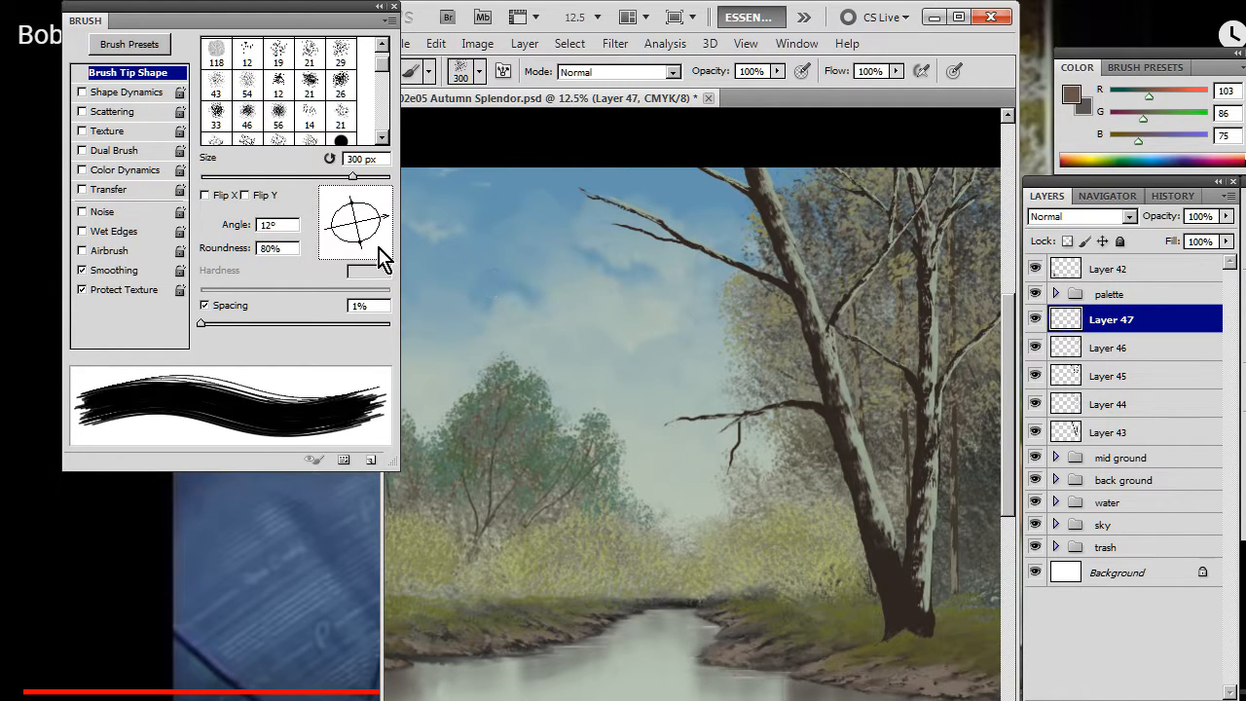
{"action": "left_click_drag", "start_coordinate": [362, 250], "coordinate": [394, 251]}
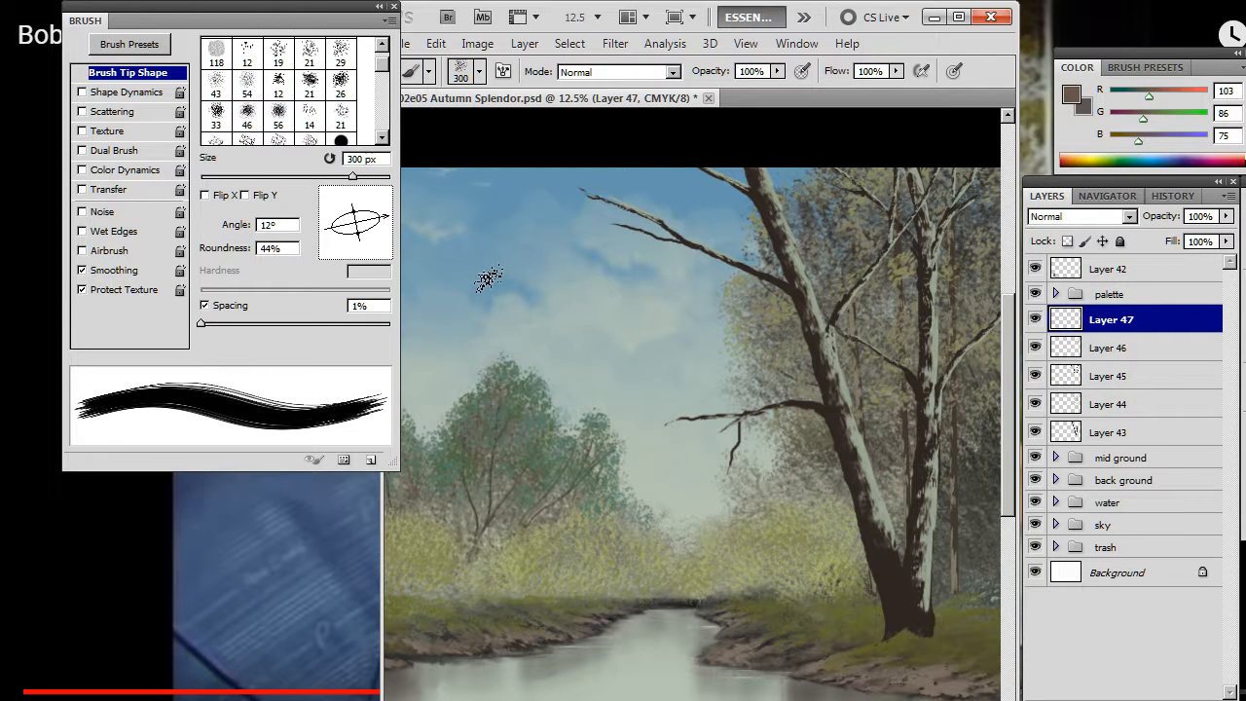
{"action": "left_click_drag", "start_coordinate": [524, 264], "coordinate": [495, 265]}
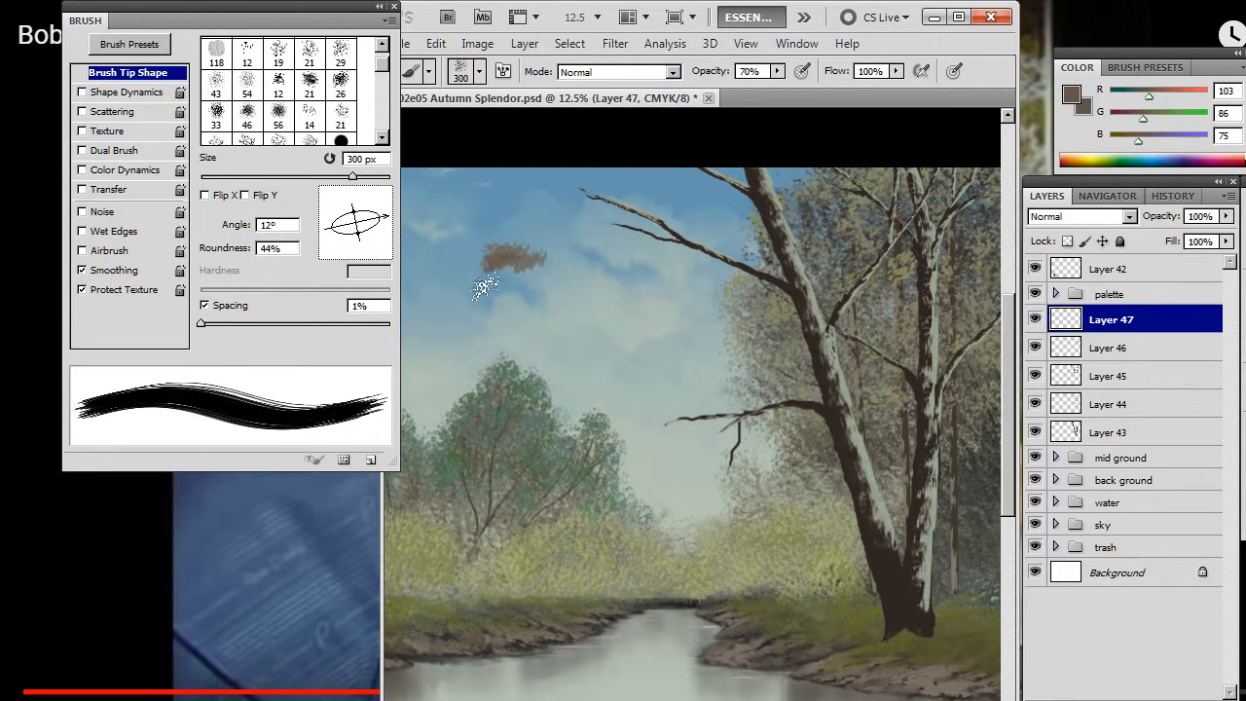
Step: Give the eraser the 712 px leaf tip at 300 px and 80% roundness, and thin the brown test patch
{"action": "key", "text": "e"}
{"action": "right_click", "coordinate": [462, 300]}
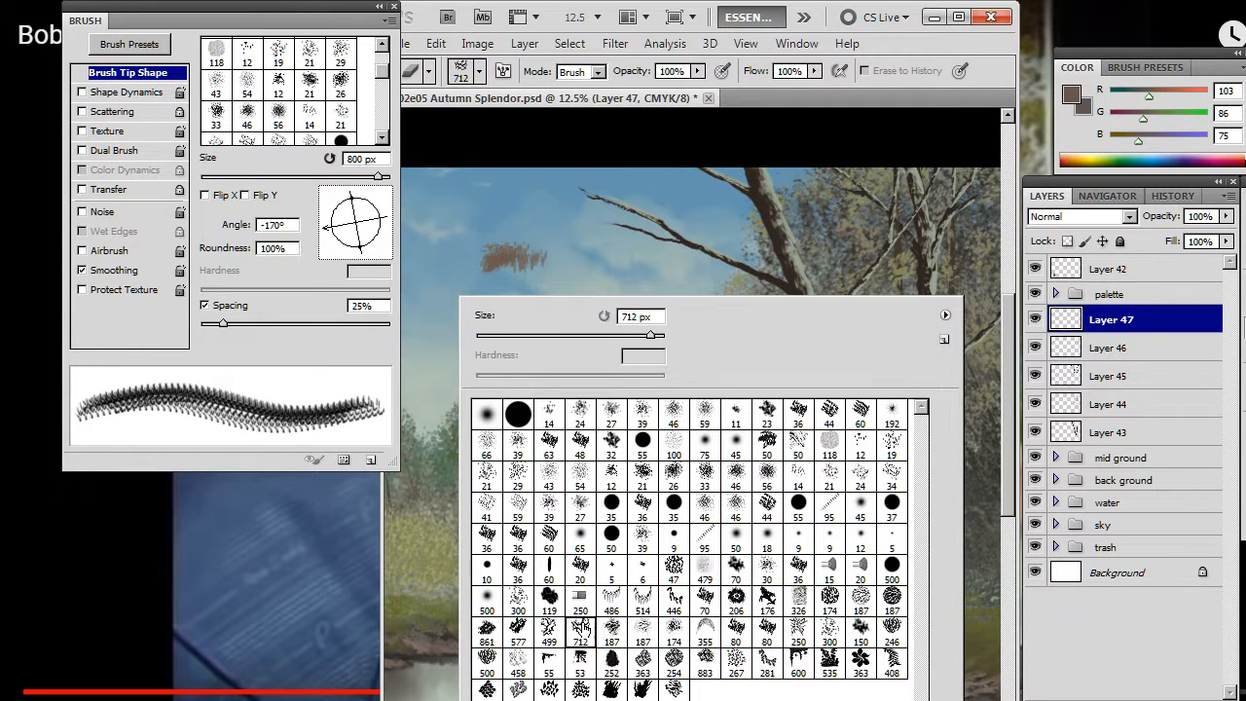
{"action": "left_click", "coordinate": [580, 630]}
{"action": "left_click", "coordinate": [611, 271]}
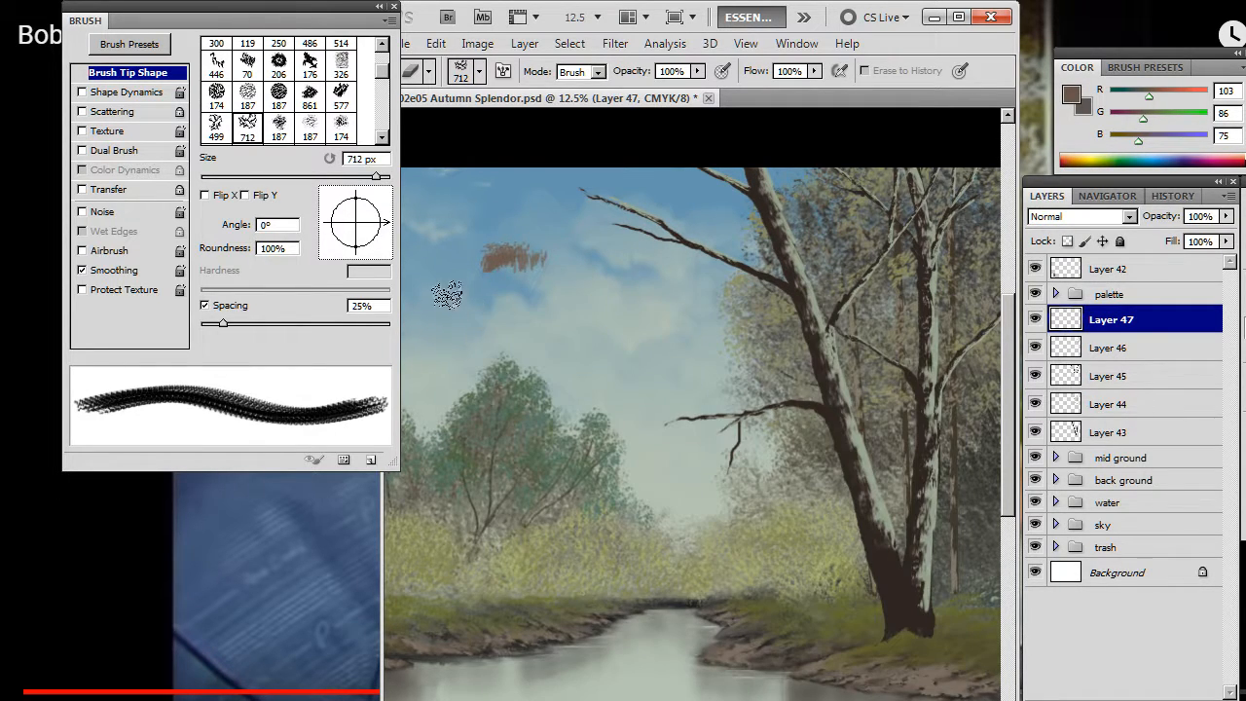
{"action": "key", "text": "bracketleft"}
{"action": "key", "text": "bracketleft"}
{"action": "key", "text": "bracketleft"}
{"action": "key", "text": "bracketleft"}
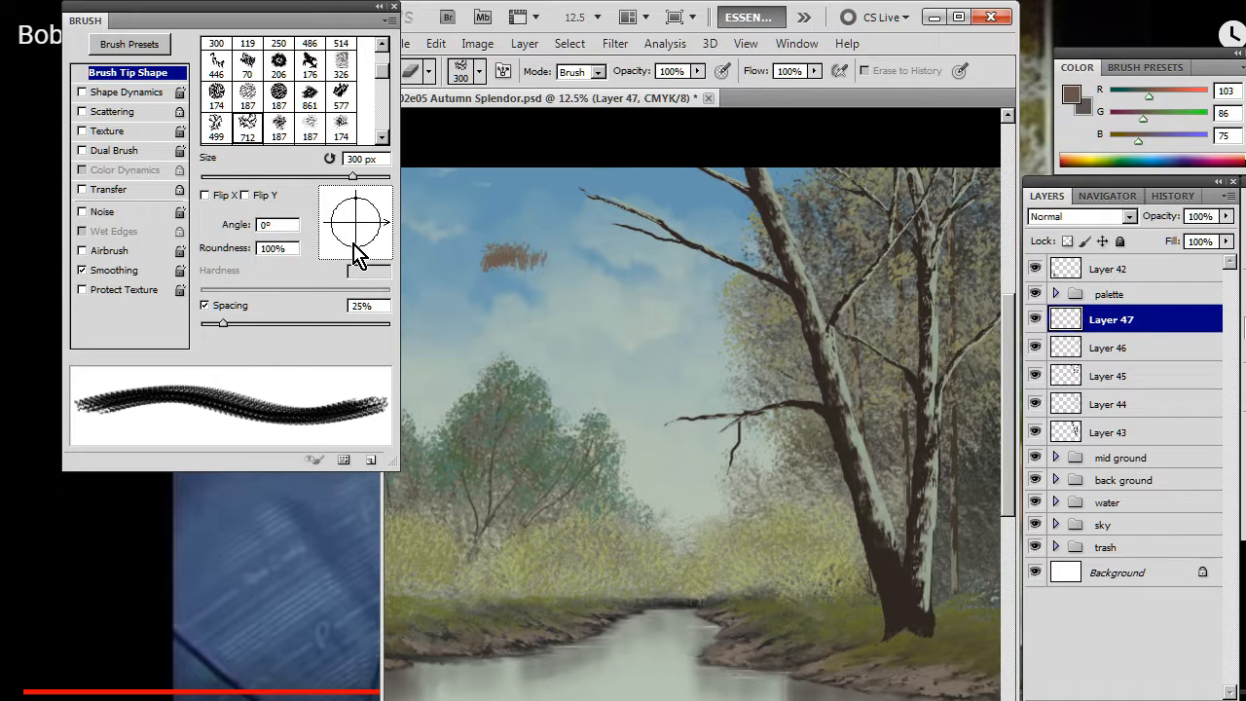
{"action": "left_click_drag", "start_coordinate": [355, 247], "coordinate": [355, 242]}
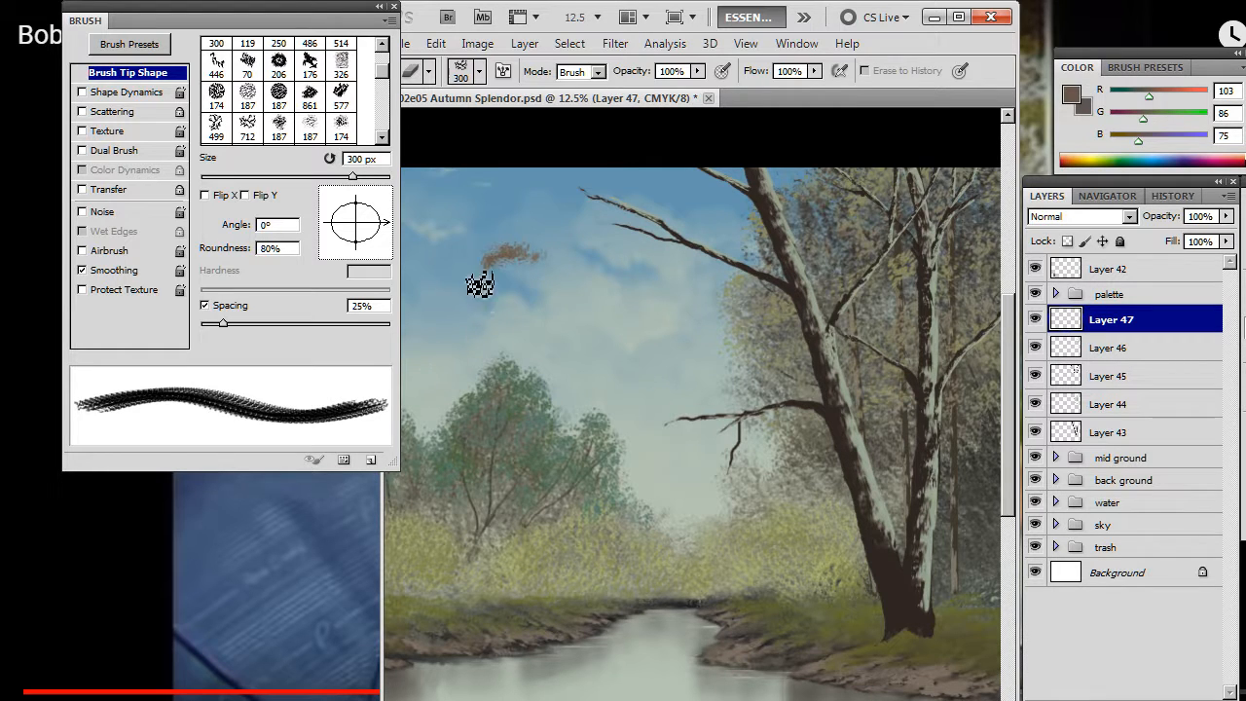
Step: Move the thinned test patch across the sky and erase it with the eraser at 400 px
{"action": "key", "text": "b"}
{"action": "key", "text": "v"}
{"action": "mouse_move", "coordinate": [540, 278]}
{"action": "left_mouse_down"}
{"action": "mouse_move", "coordinate": [633, 228]}
{"action": "mouse_move", "coordinate": [652, 234]}
{"action": "mouse_move", "coordinate": [730, 419]}
{"action": "mouse_move", "coordinate": [693, 255]}
{"action": "mouse_move", "coordinate": [658, 336]}
{"action": "mouse_move", "coordinate": [627, 318]}
{"action": "mouse_move", "coordinate": [592, 334]}
{"action": "mouse_move", "coordinate": [650, 284]}
{"action": "left_mouse_up"}
{"action": "key", "text": "e"}
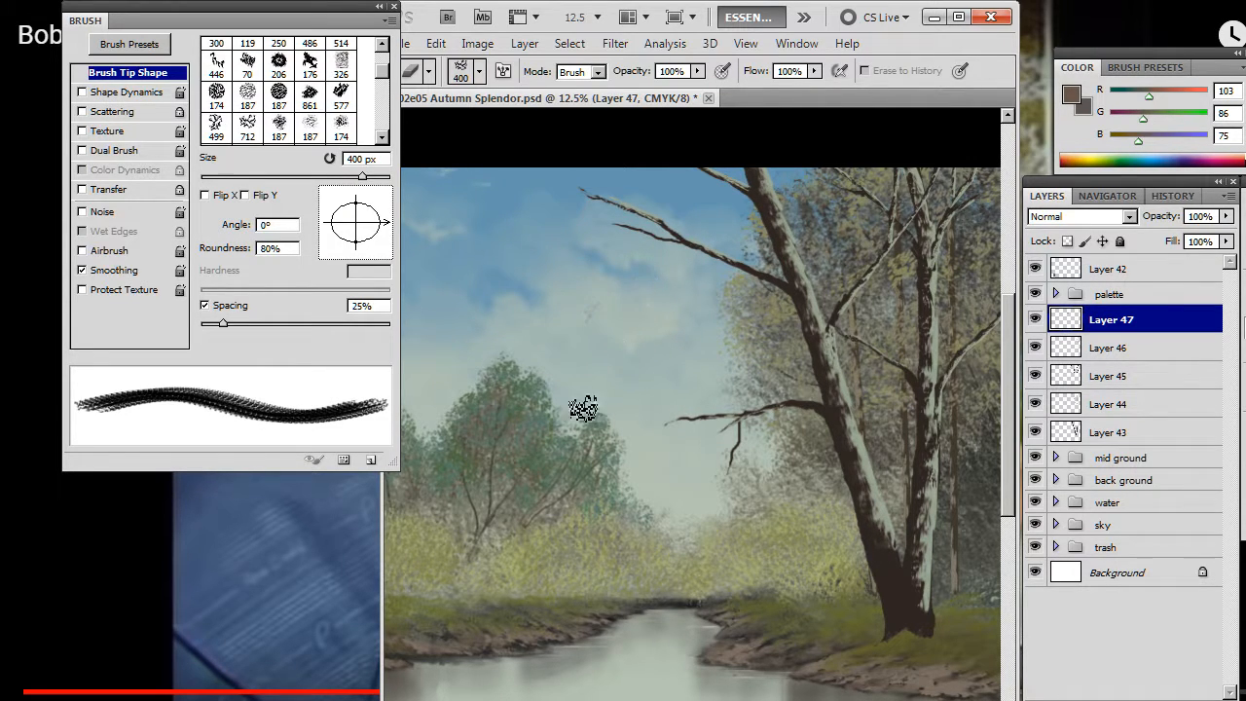
Step: Reduce the spatter brush to 150 px, paint a small brown leaf cluster at the lower bare branch's tip and thin it with the eraser
{"action": "key", "text": "b"}
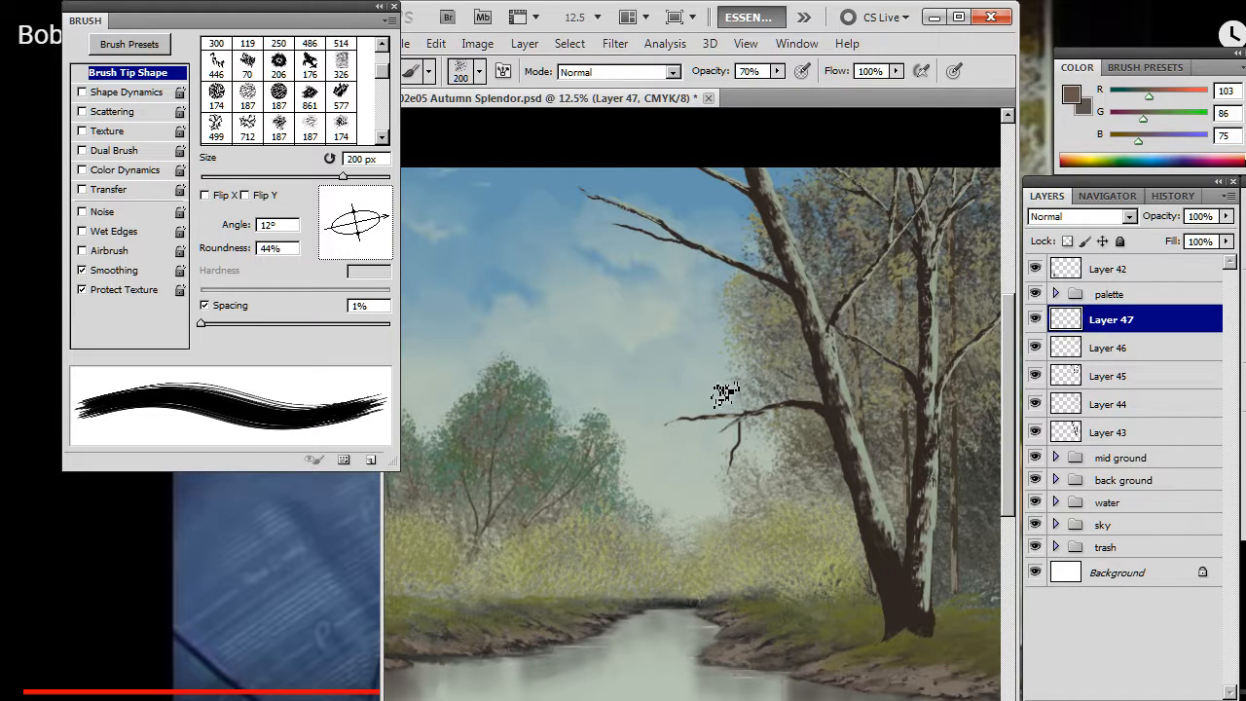
{"action": "key", "text": "bracketleft"}
{"action": "key", "text": "bracketleft"}
{"action": "key", "text": "e"}
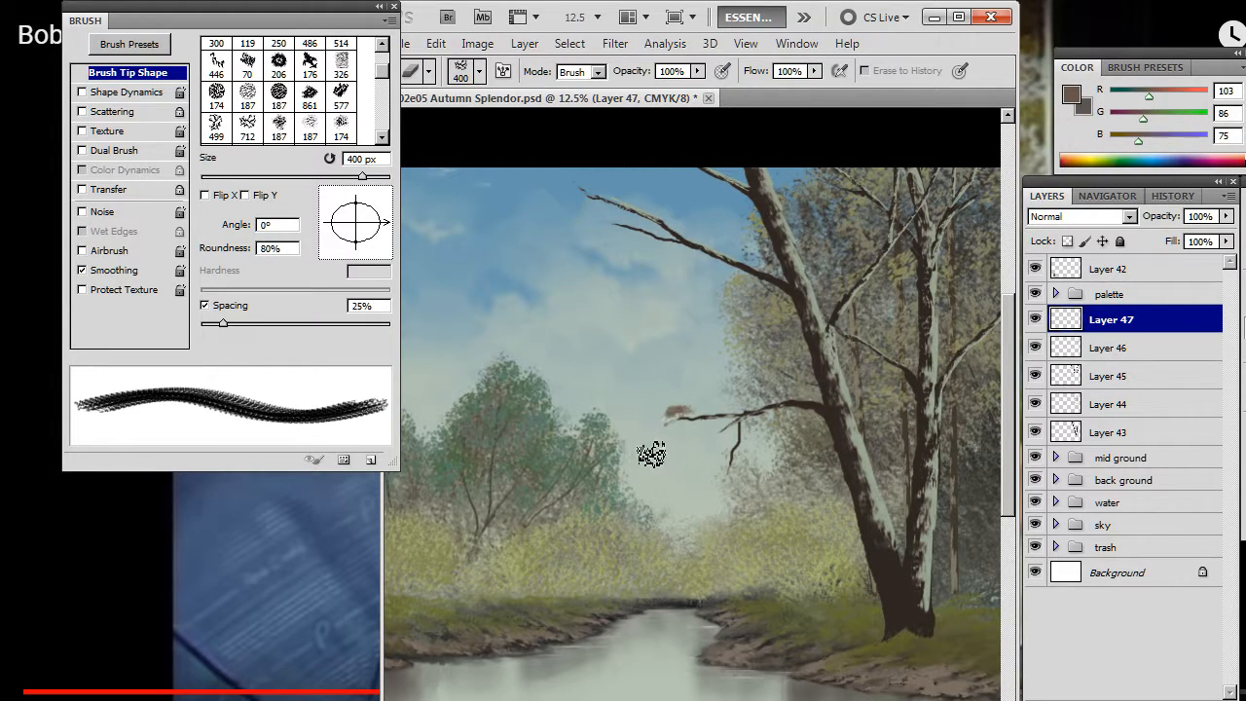
Step: Paint a second brown leaf cluster above the middle of the lower bare branch and thin it with the 400 px eraser
{"action": "key", "text": "b"}
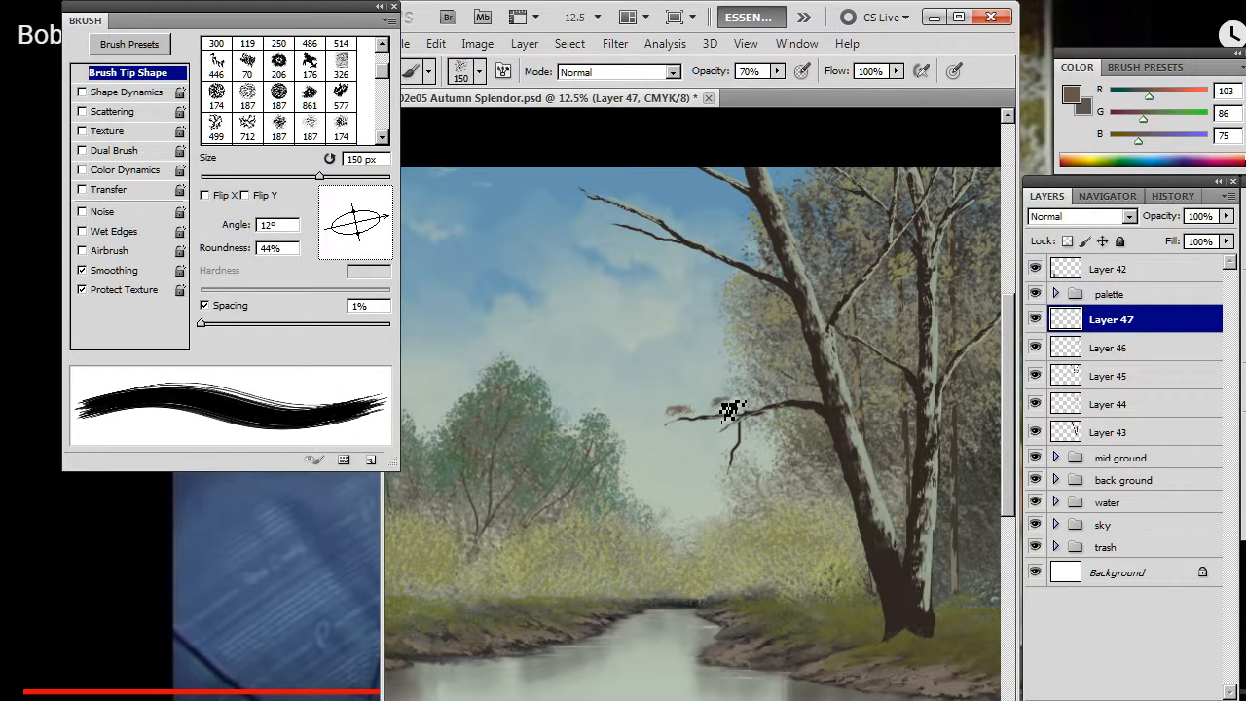
{"action": "left_click", "coordinate": [727, 400]}
{"action": "key", "text": "e"}
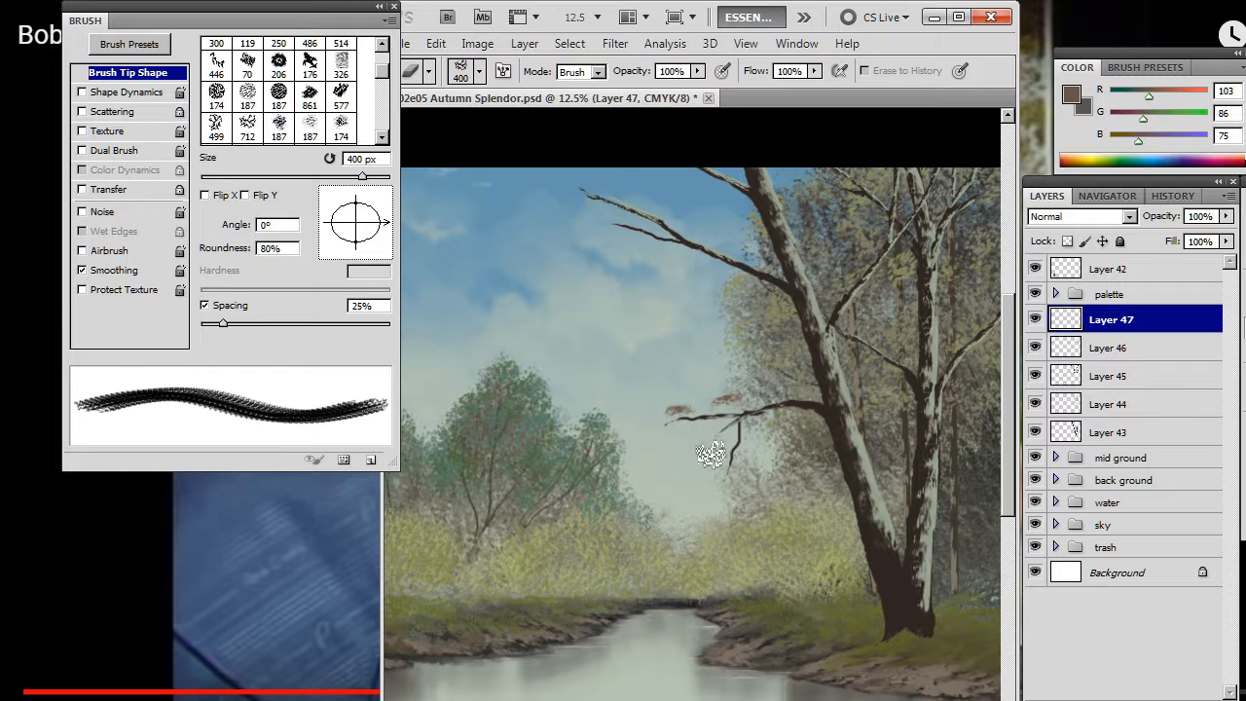
Step: Set the eraser tip to 175 px, -165° angle and 100% roundness, and touch up the leaf clusters on the lower bare branch
{"action": "key", "text": "b"}
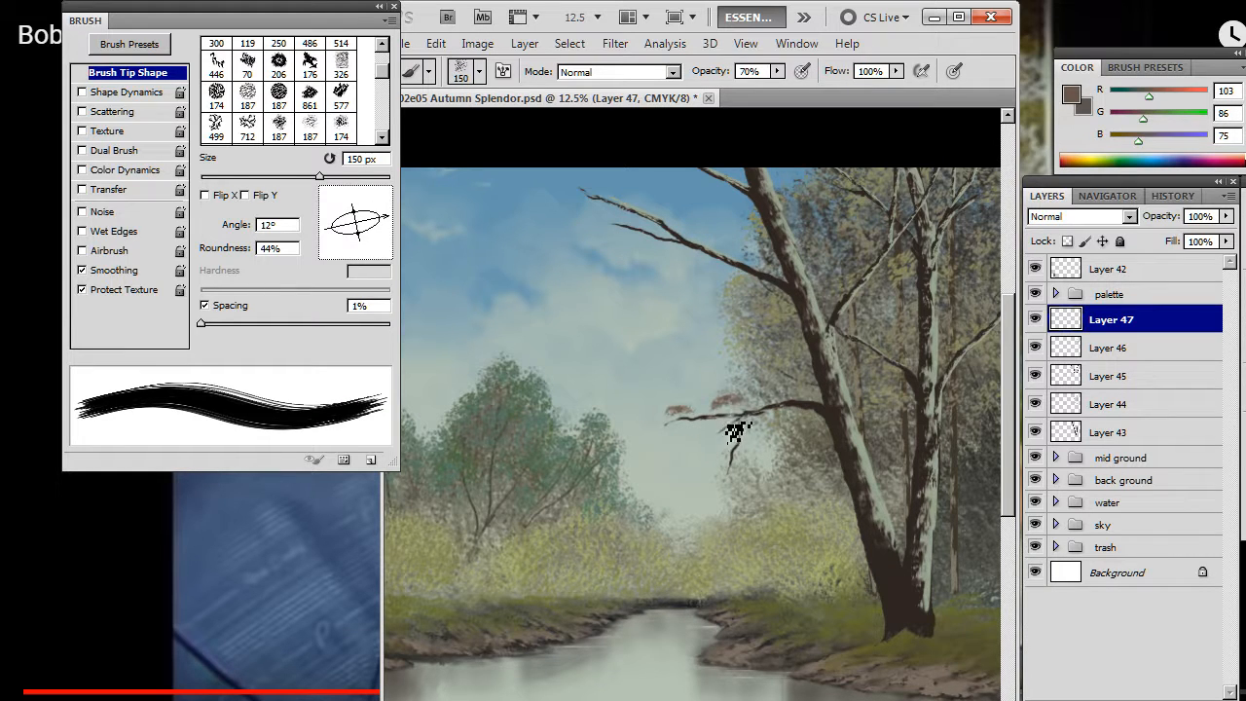
{"action": "key", "text": "e"}
{"action": "mouse_move", "coordinate": [385, 223]}
{"action": "left_mouse_down"}
{"action": "mouse_move", "coordinate": [389, 208]}
{"action": "mouse_move", "coordinate": [340, 244]}
{"action": "mouse_move", "coordinate": [363, 248]}
{"action": "left_mouse_up"}
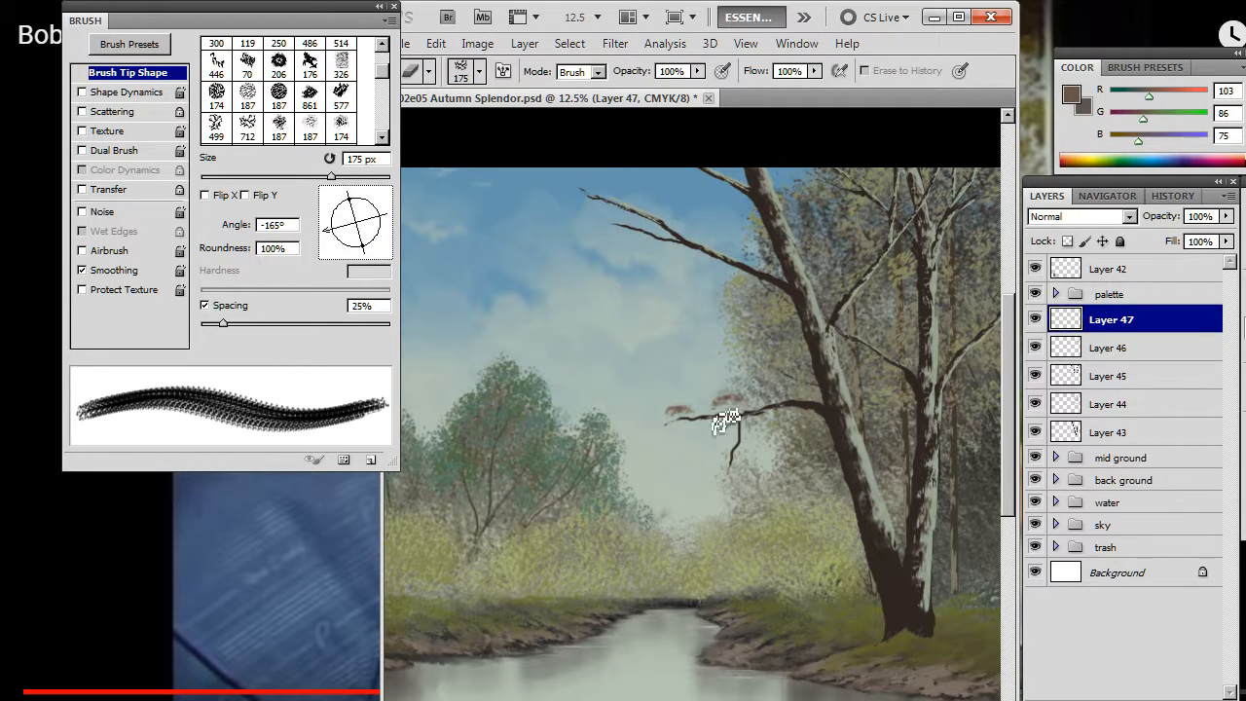
{"action": "key", "text": "b"}
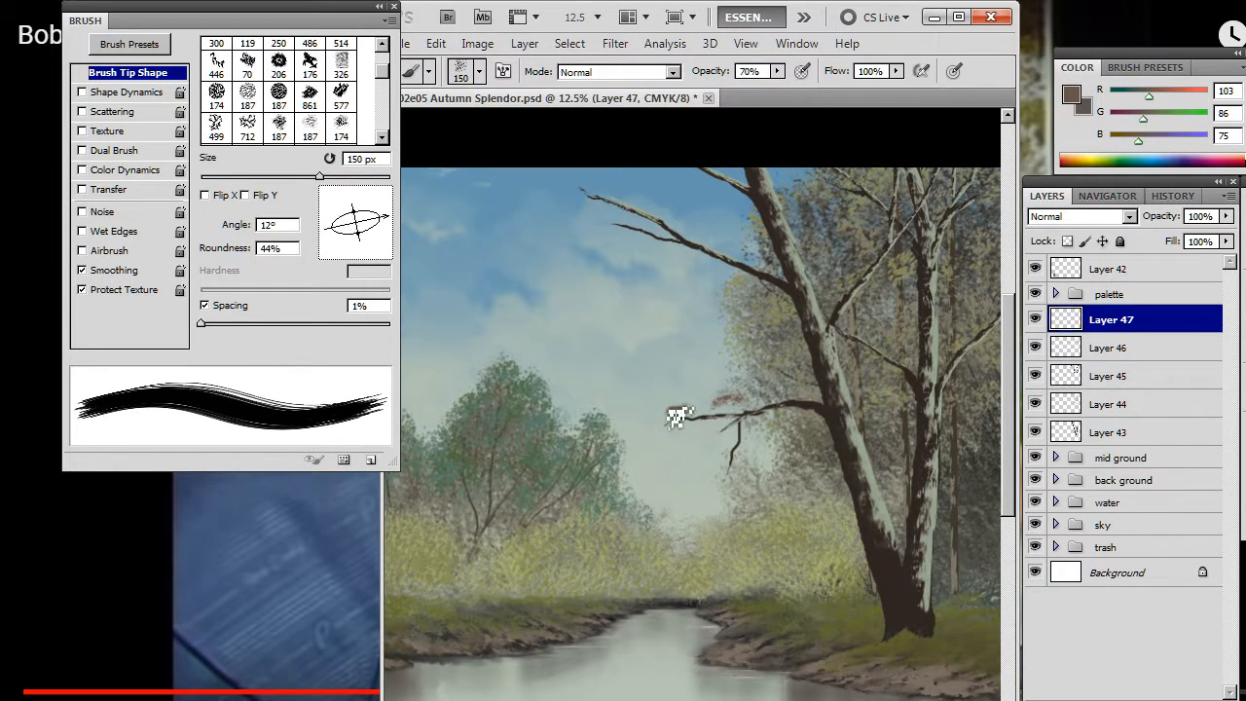
{"action": "key", "text": "e"}
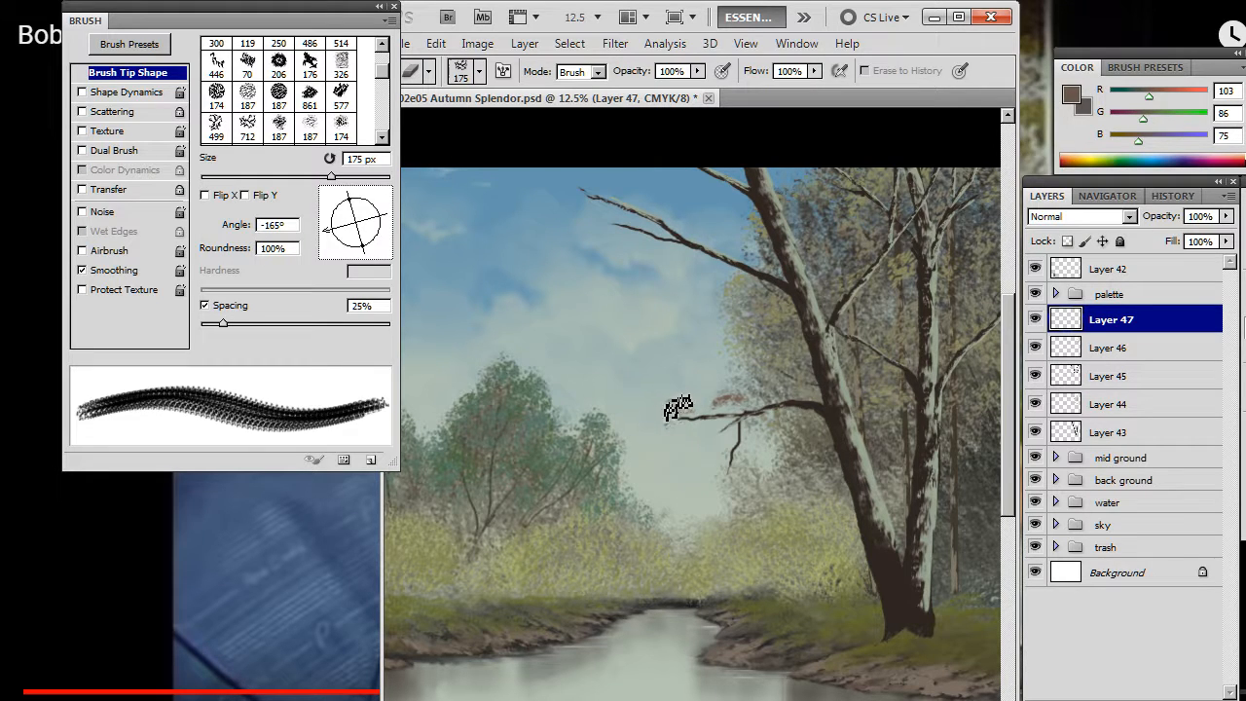
Step: Enlarge the spatter brush to 175 px, extend the brown leaves along the lower bare branch toward the trunk and thin them with the eraser
{"action": "key", "text": "b"}
{"action": "key", "text": "bracketright"}
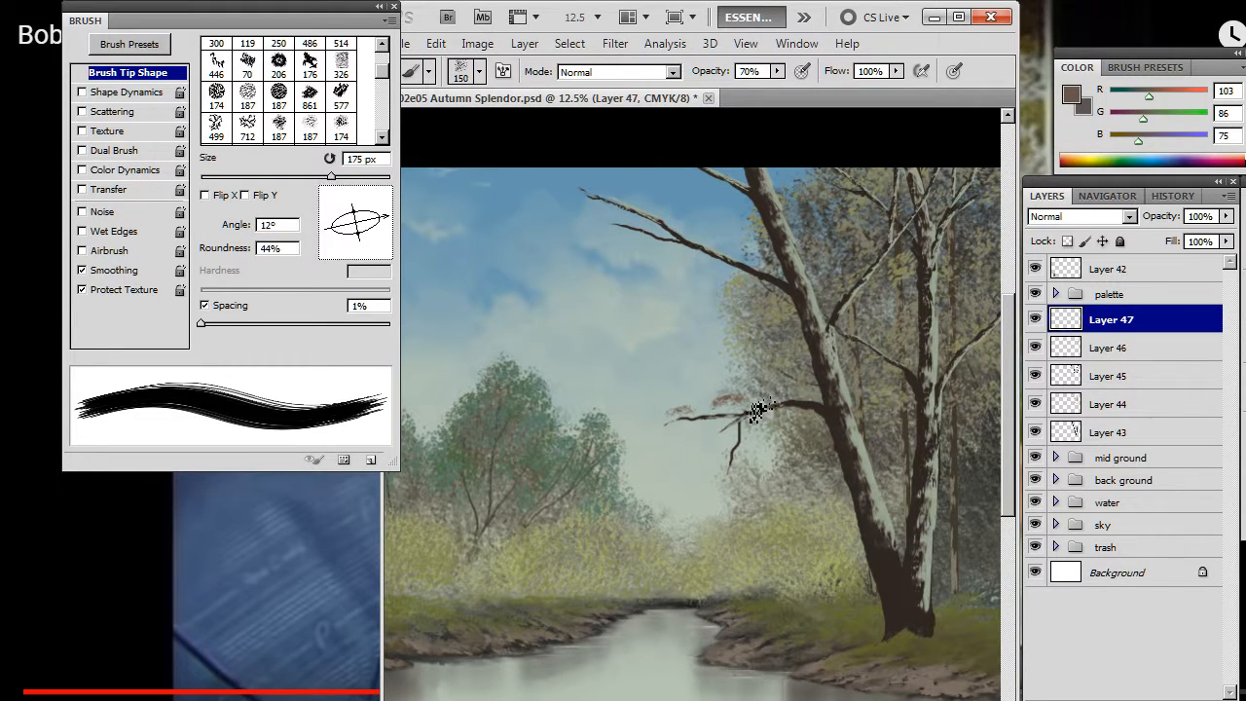
{"action": "key", "text": "e"}
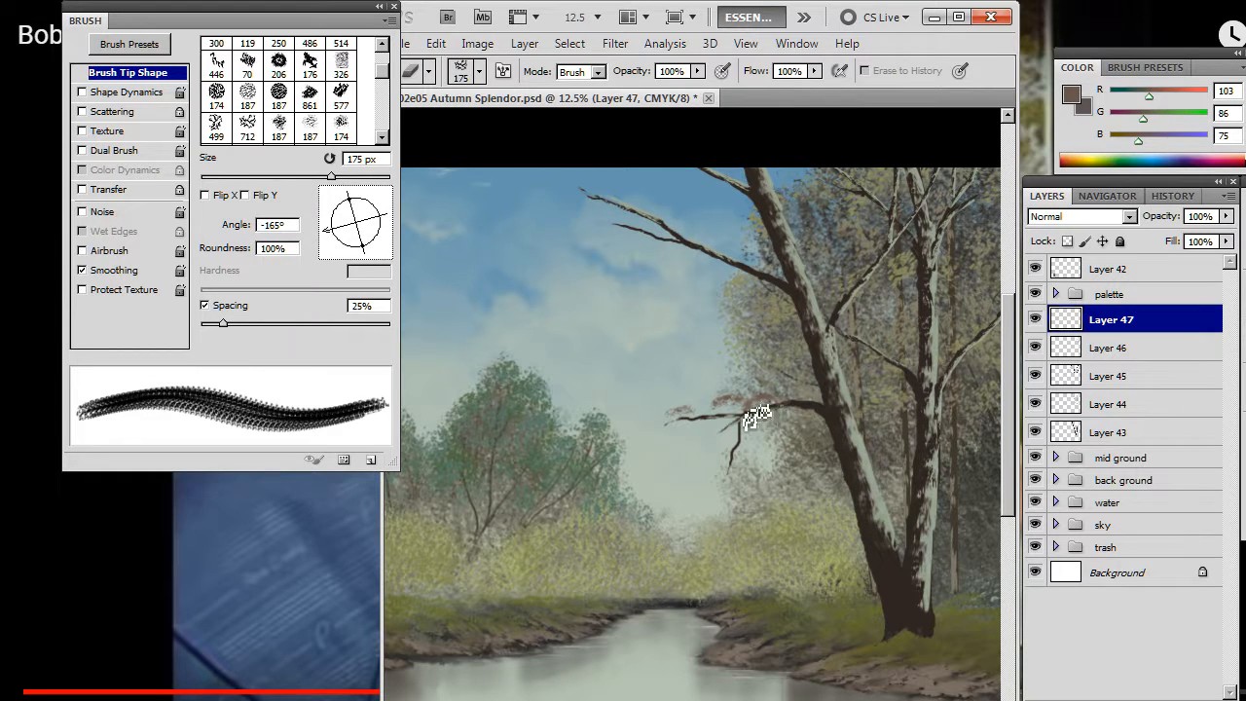
{"action": "key", "text": "b"}
{"action": "key", "text": "e"}
Step: Paint brown leaf clusters above the middle and at the tip of the left trunk's upper forked branch, thinning the first one
{"action": "key", "text": "b"}
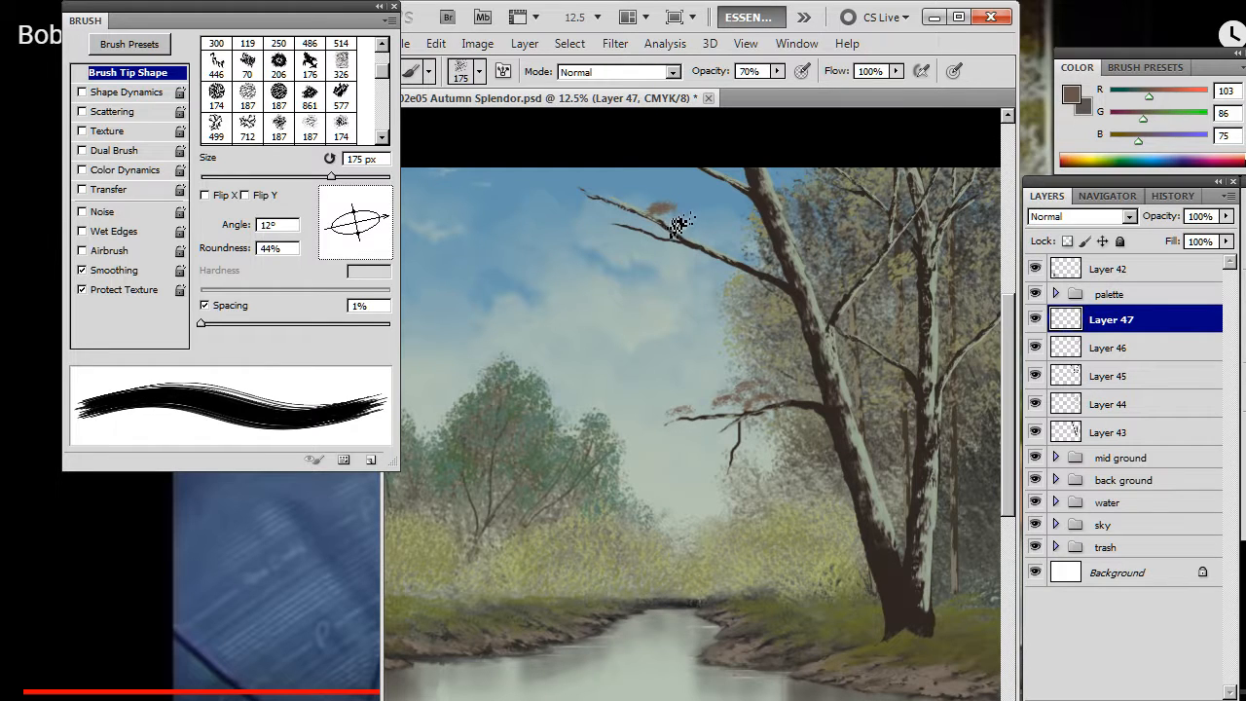
{"action": "key", "text": "e"}
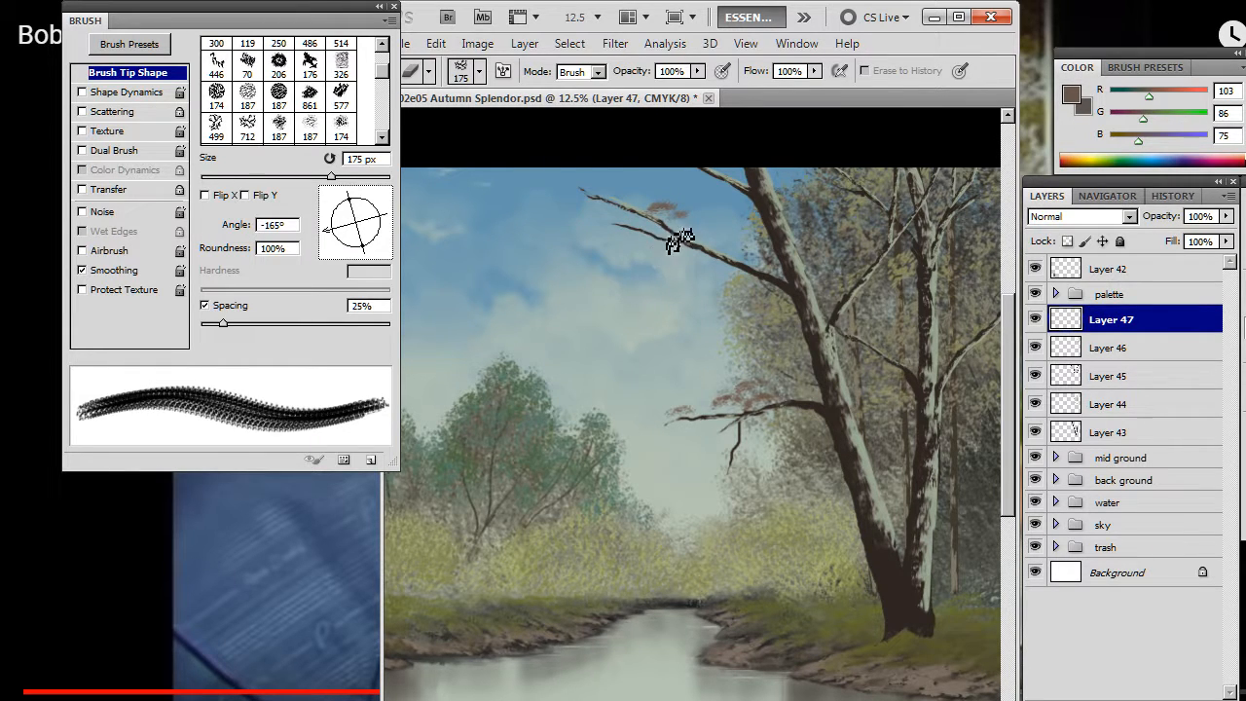
{"action": "key", "text": "b"}
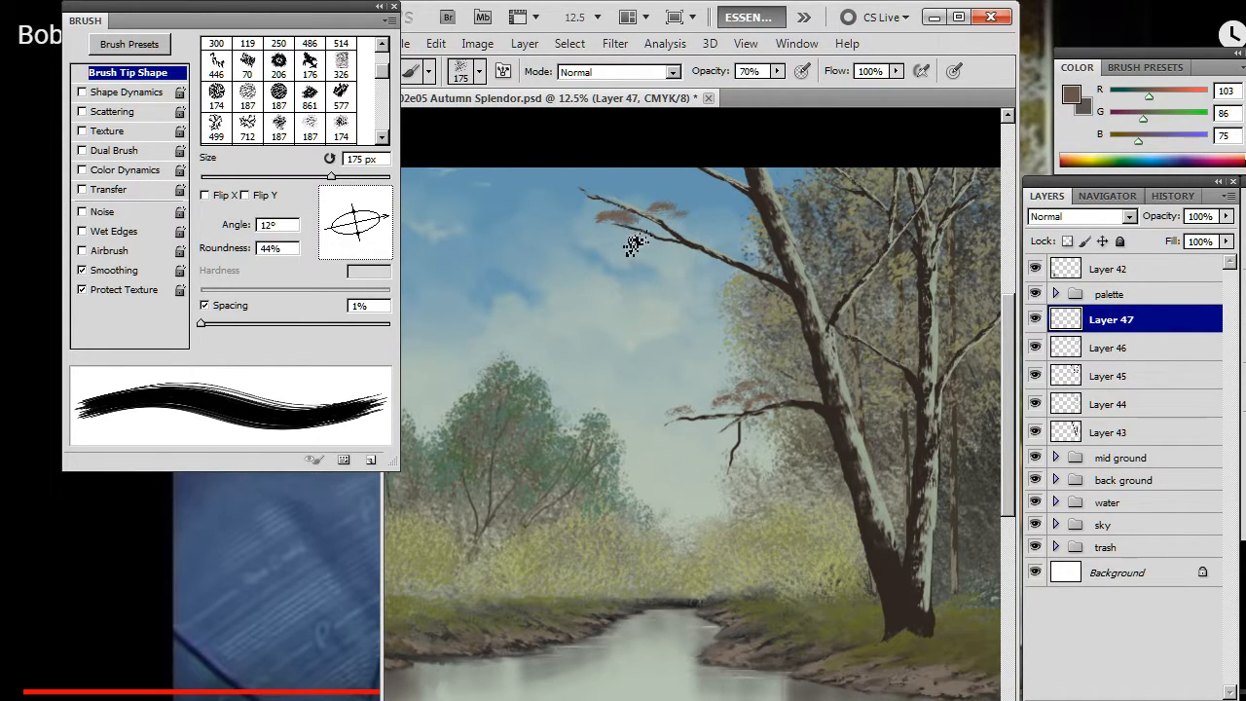
Step: Rotate the eraser tip to 173° and build up and thin the leaf cluster near the upper forked branch's tip
{"action": "key", "text": "e"}
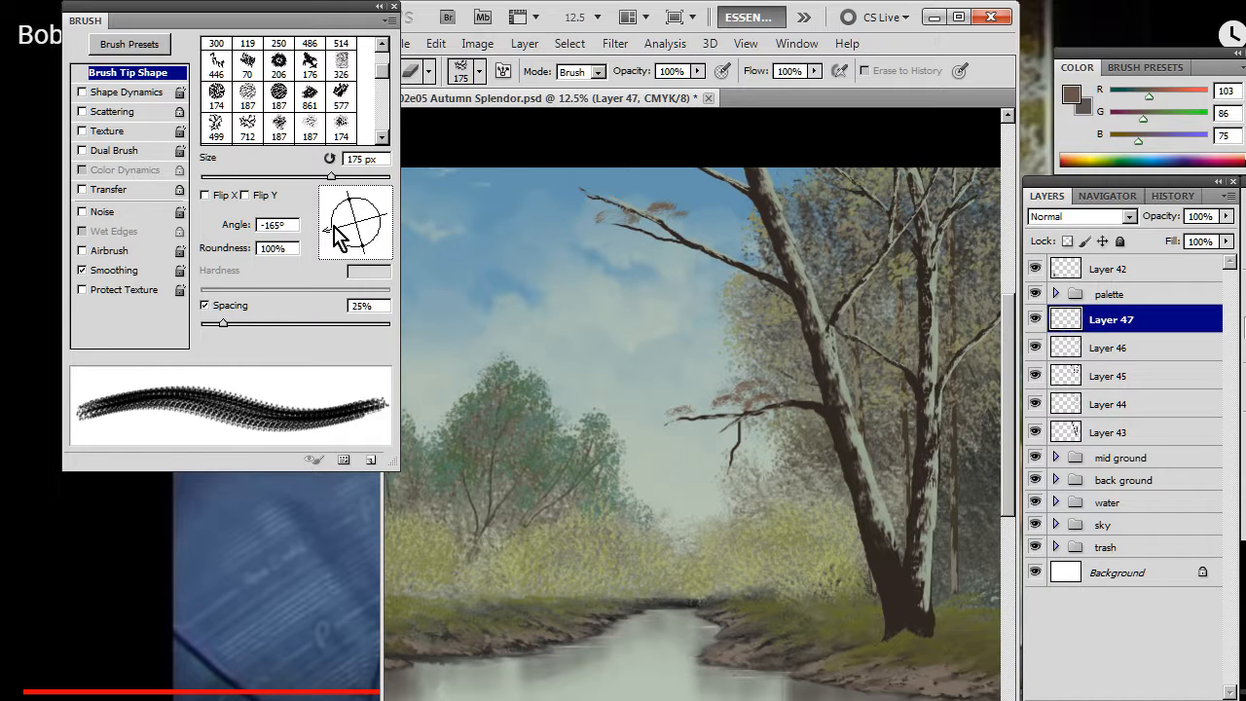
{"action": "key", "text": "b"}
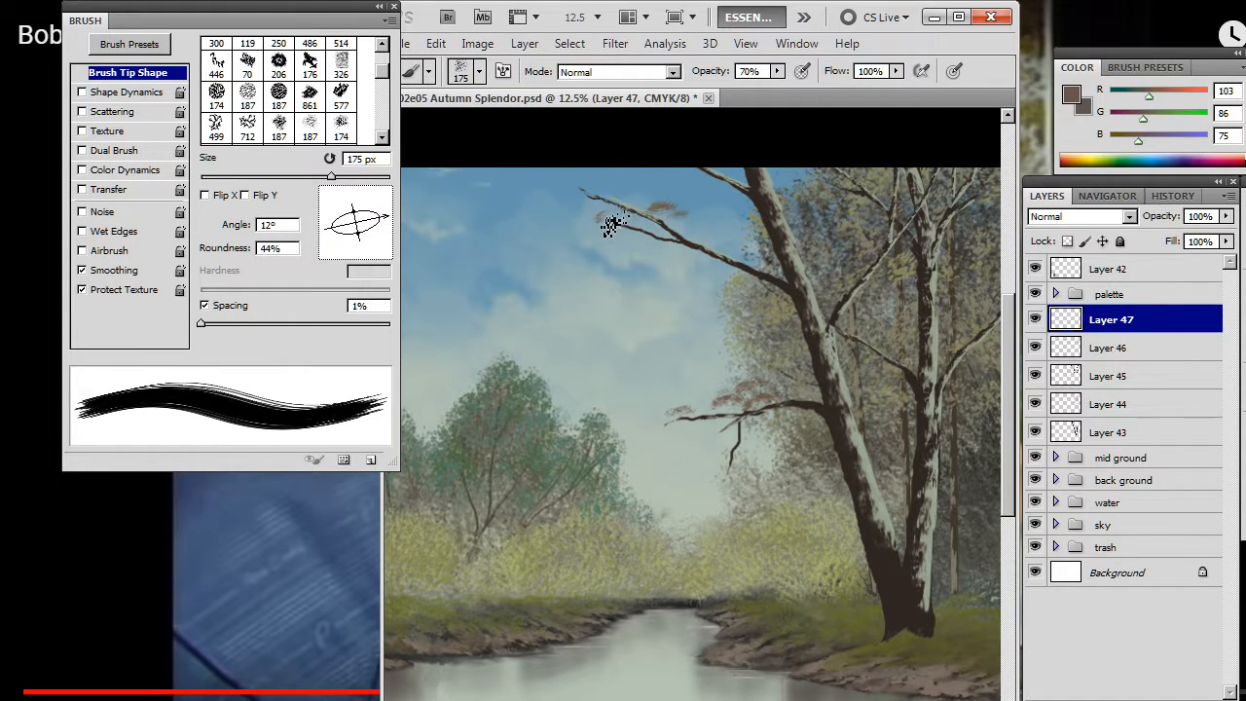
{"action": "key", "text": "e"}
{"action": "key", "text": "b"}
{"action": "key", "text": "e"}
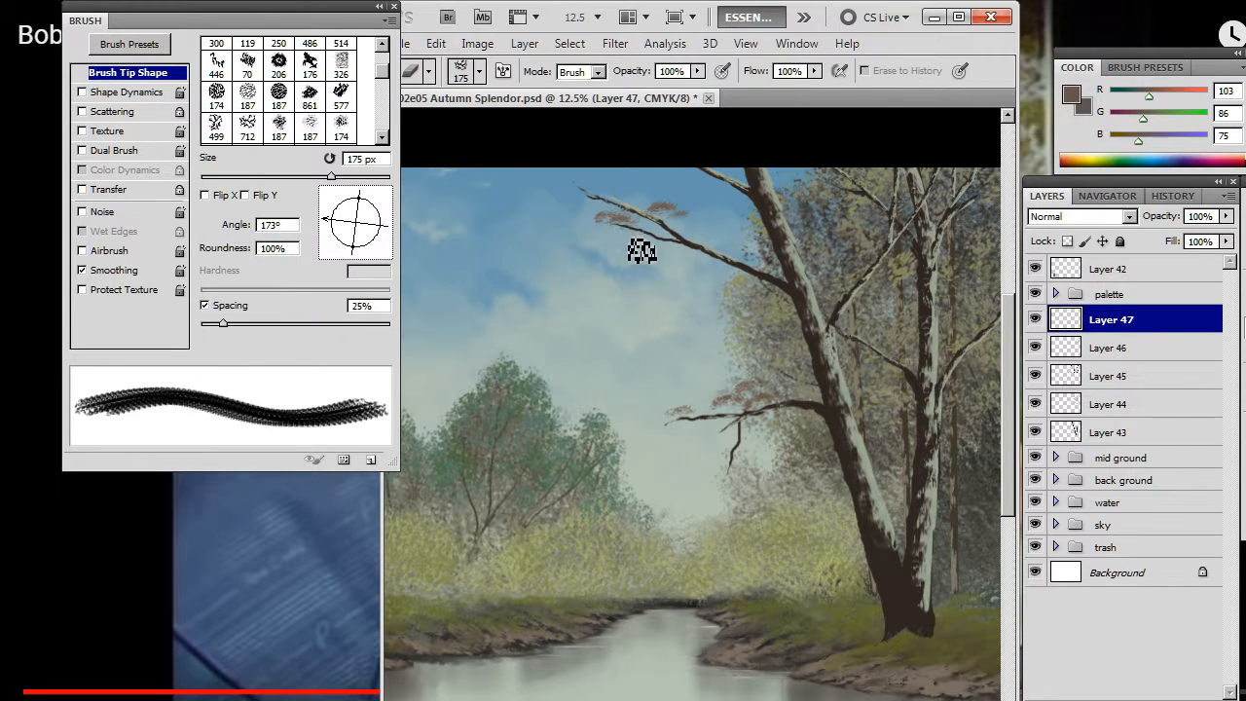
Step: Add brown leaves farther along the upper forked branch toward the trunk and thin them with the 175 px eraser
{"action": "key", "text": "b"}
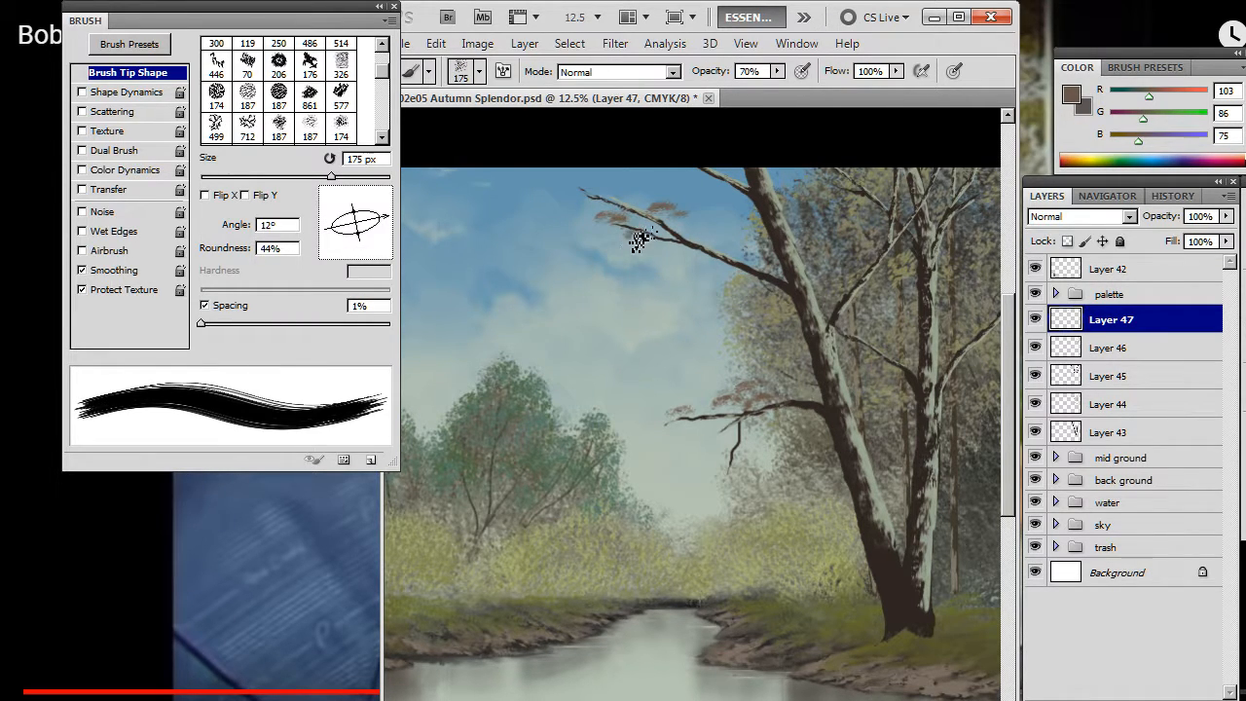
{"action": "key", "text": "e"}
{"action": "key", "text": "b"}
{"action": "key", "text": "e"}
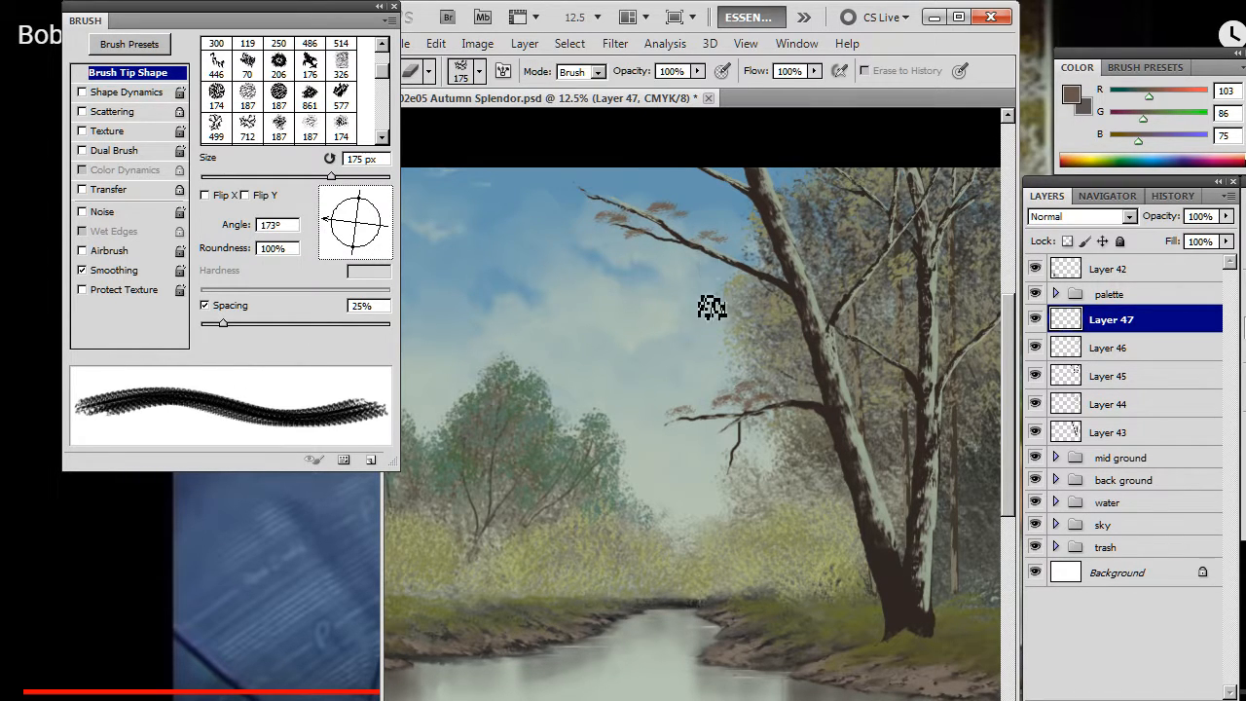
Step: Enlarge the spatter brush to 200 px, paint brown leaves on the lower bare branch near the trunk and thin them
{"action": "key", "text": "b"}
{"action": "key", "text": "bracketright"}
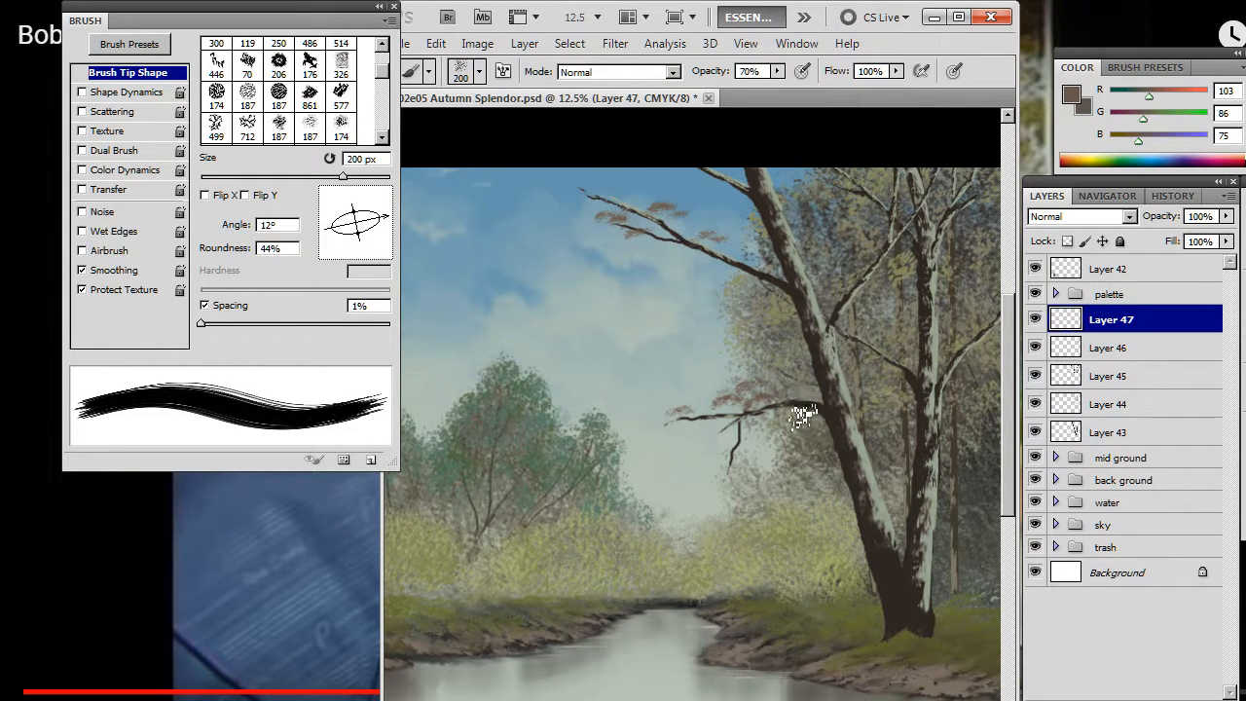
{"action": "key", "text": "e"}
{"action": "key", "text": "b"}
{"action": "key", "text": "e"}
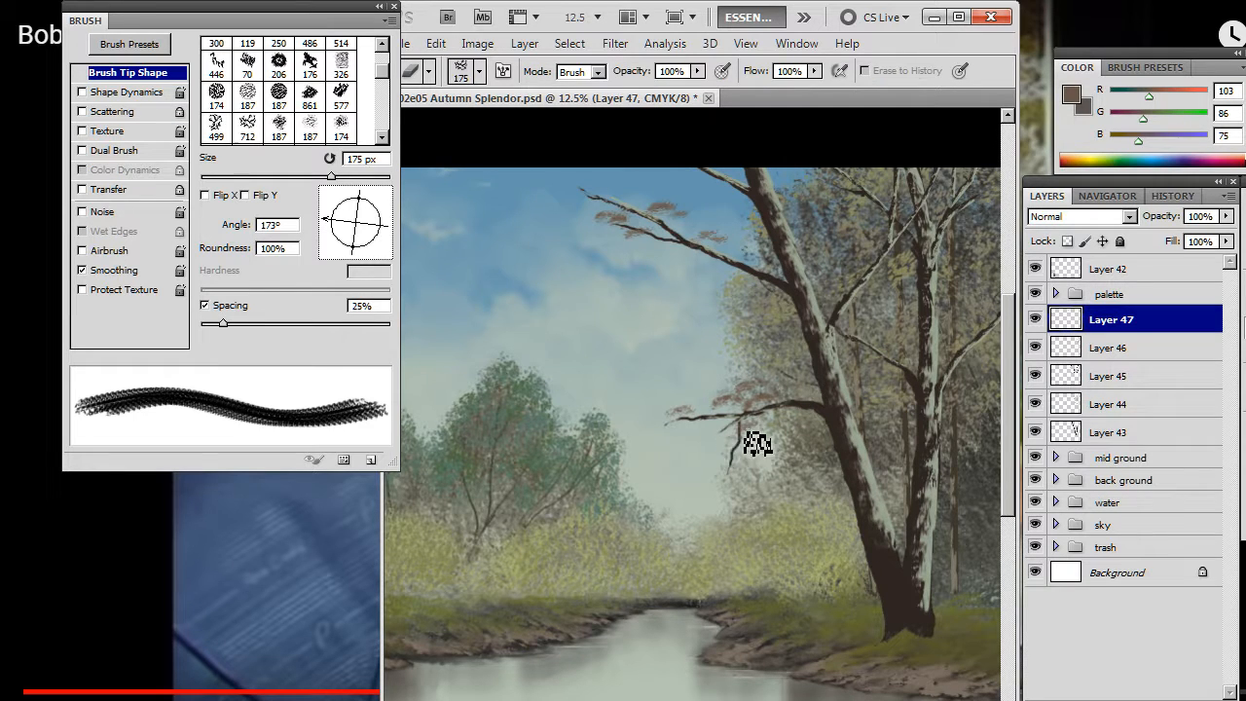
Step: Enlarge the spatter brush to 250 px and paint and thin a brown leaf cluster on the small branch between the two trunks
{"action": "left_click_drag", "start_coordinate": [782, 451], "coordinate": [676, 467]}
{"action": "key", "text": "b"}
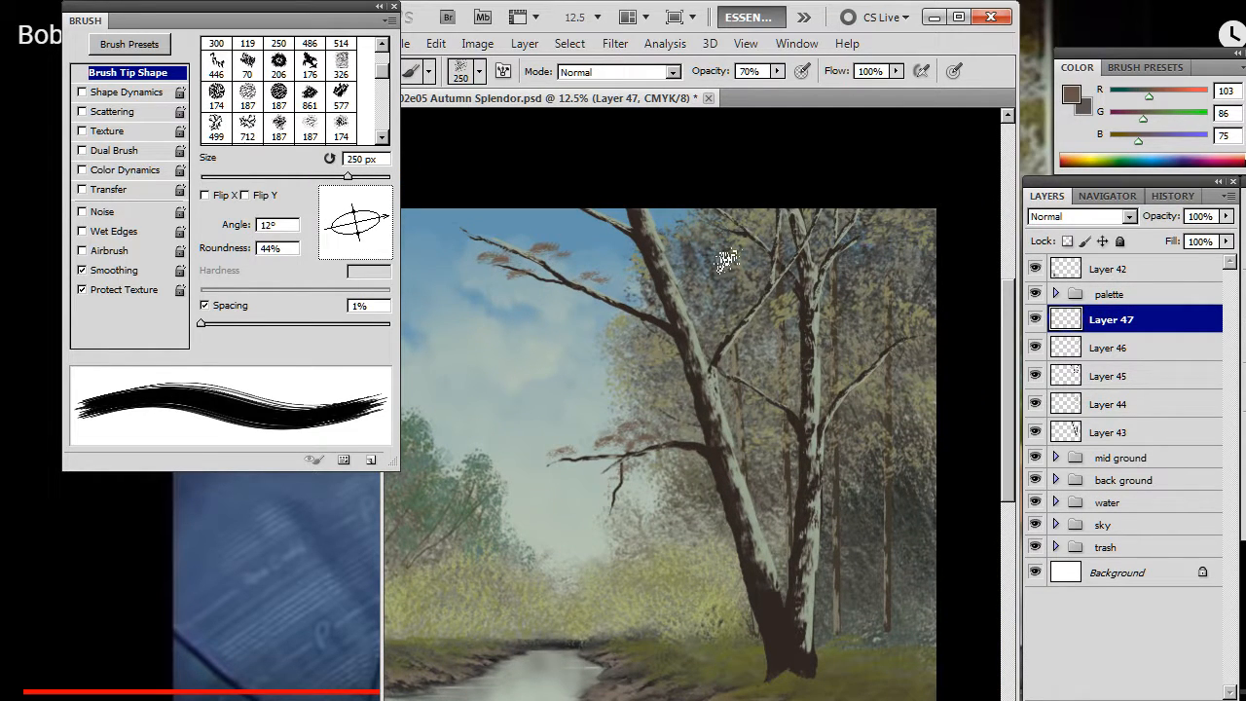
{"action": "key", "text": "e"}
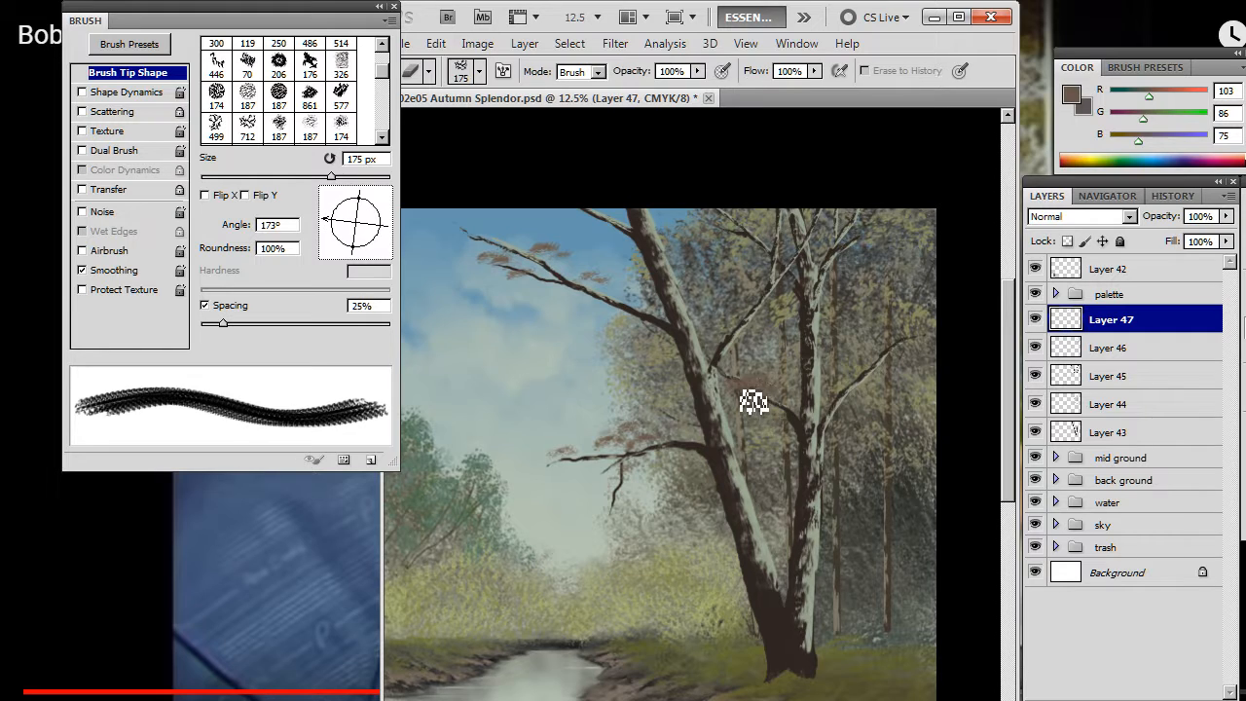
Step: Paint brown leaf clusters along the long branch reaching right from the right trunk and thin them with the eraser
{"action": "key", "text": "b"}
{"action": "key", "text": "e"}
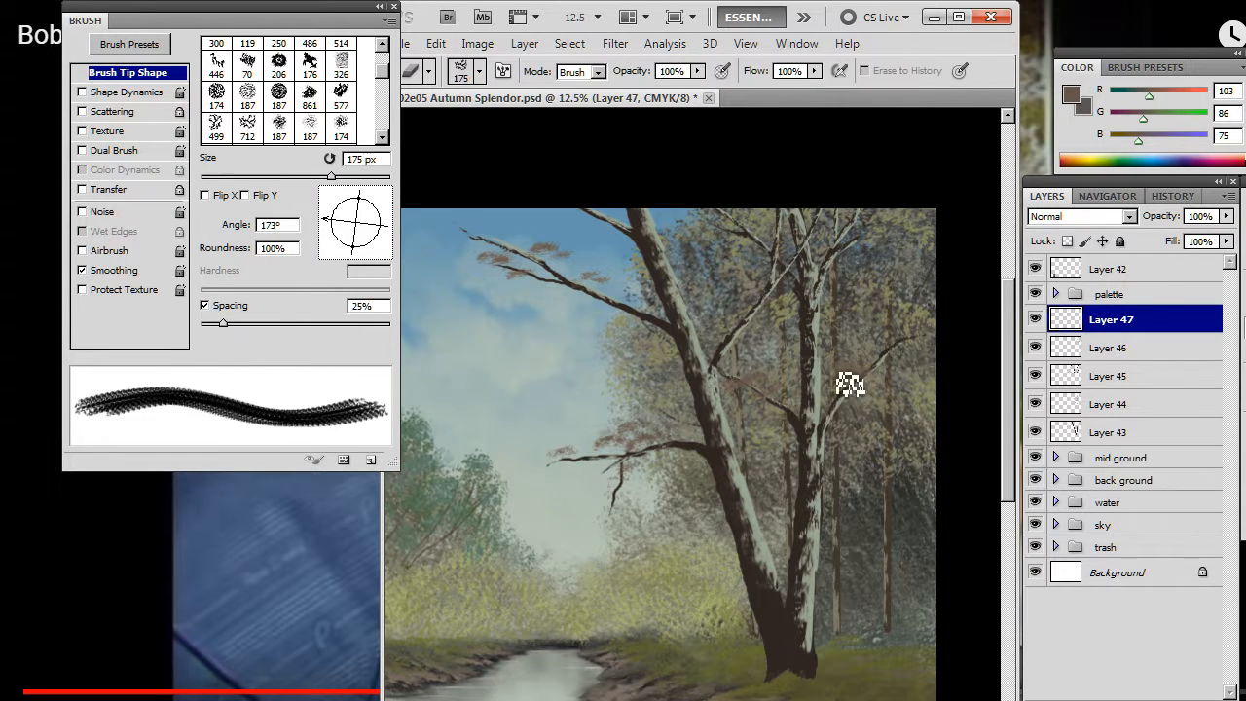
{"action": "key", "text": "b"}
{"action": "key", "text": "e"}
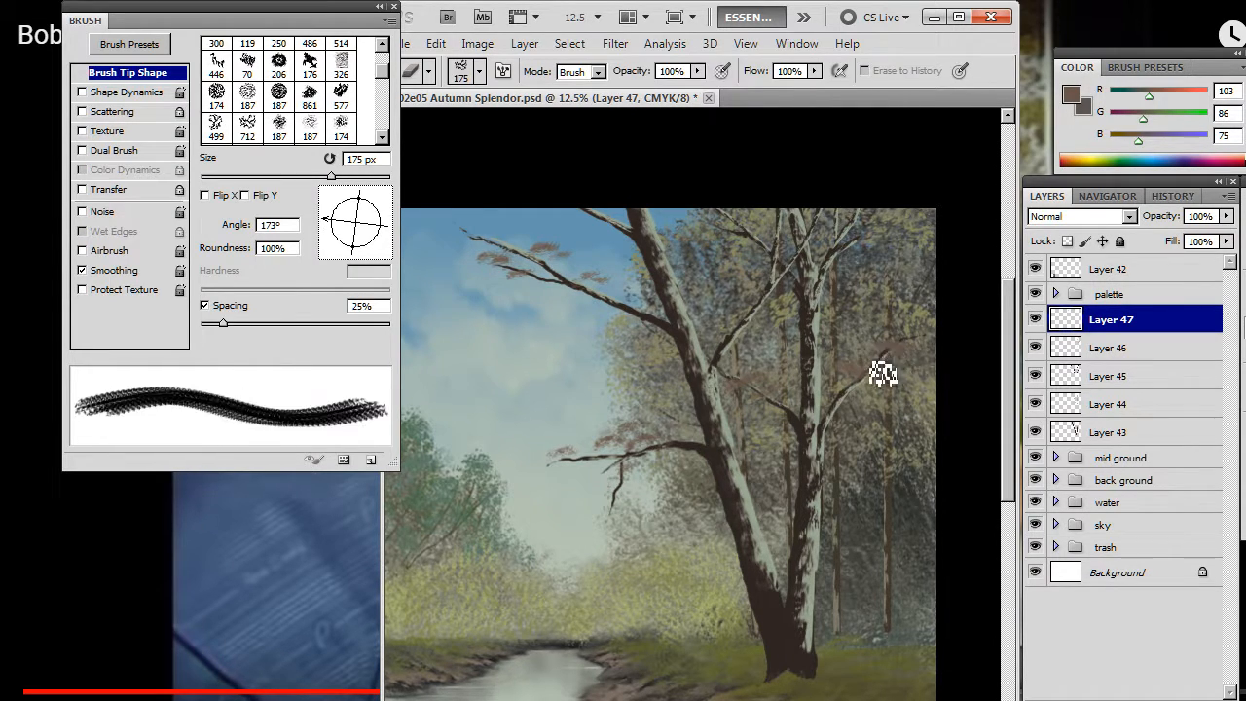
{"action": "key", "text": "b"}
{"action": "key", "text": "e"}
Step: Paint brown leaves on the right trunk's uppermost right-hand branches and thin them with the eraser
{"action": "key", "text": "b"}
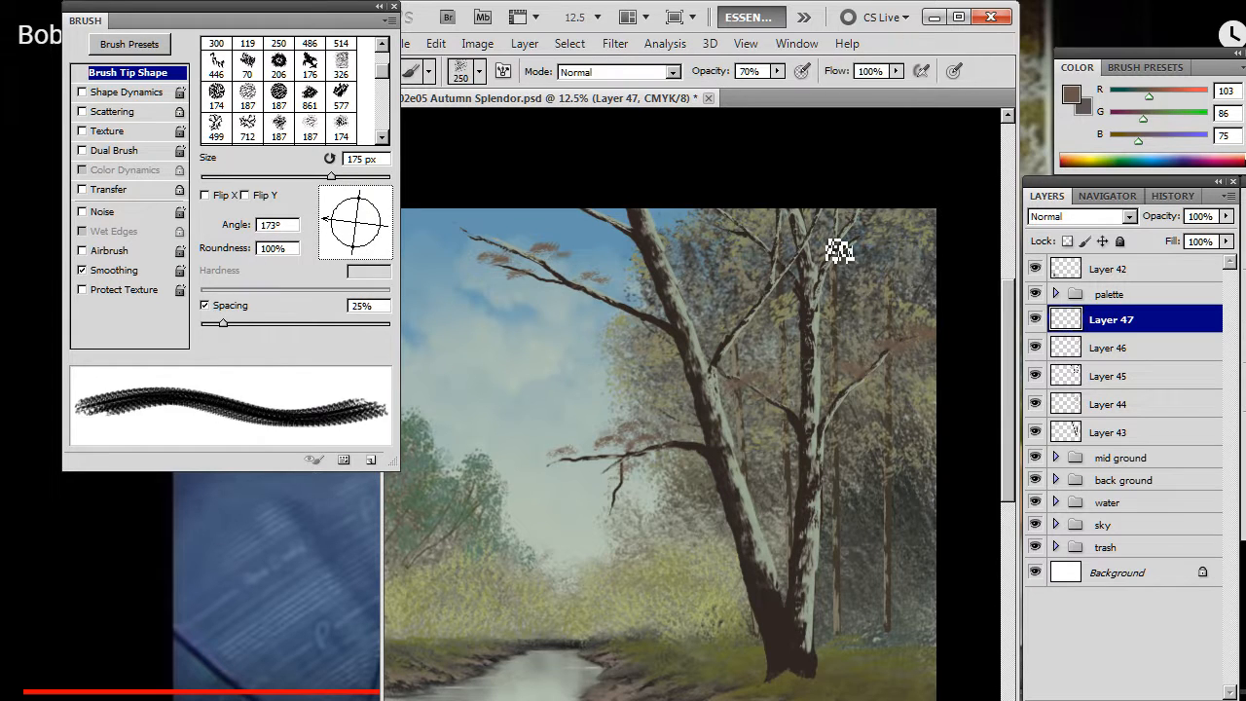
{"action": "key", "text": "e"}
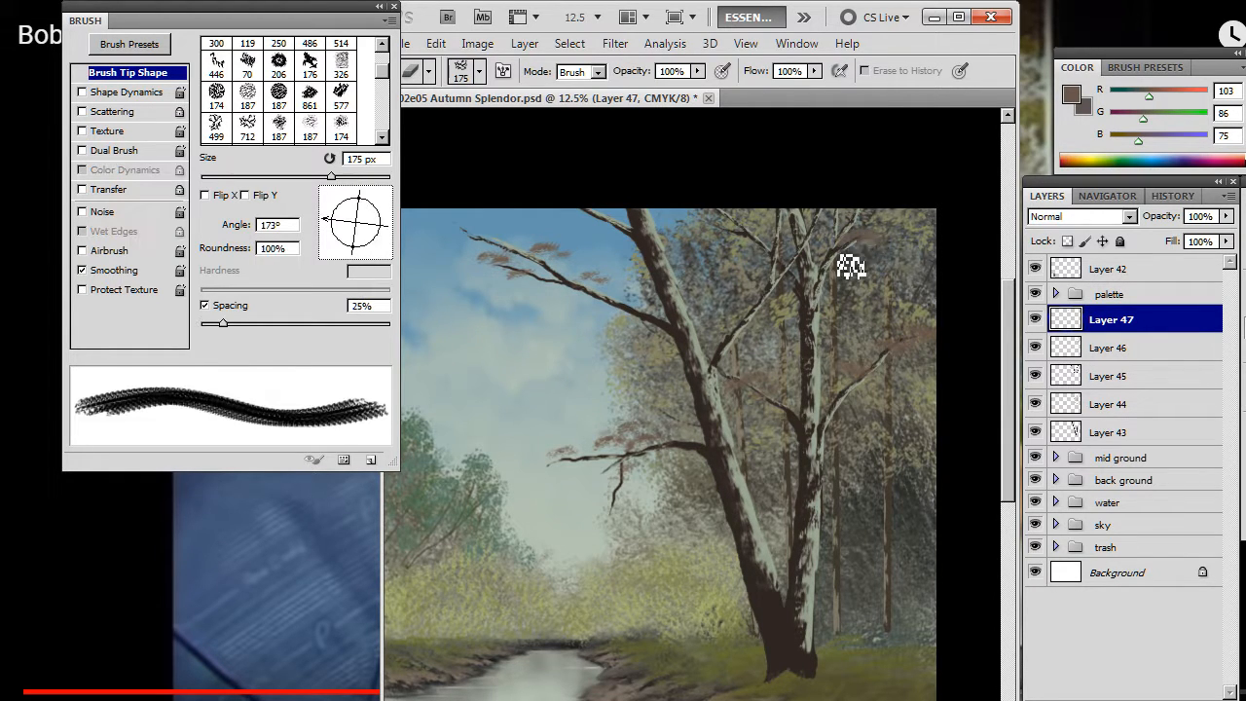
{"action": "key", "text": "b"}
{"action": "key", "text": "e"}
Step: Paint brown leaf clusters on the right trunk's uppermost left-hand branches, up to the canvas edge, and thin them
{"action": "key", "text": "b"}
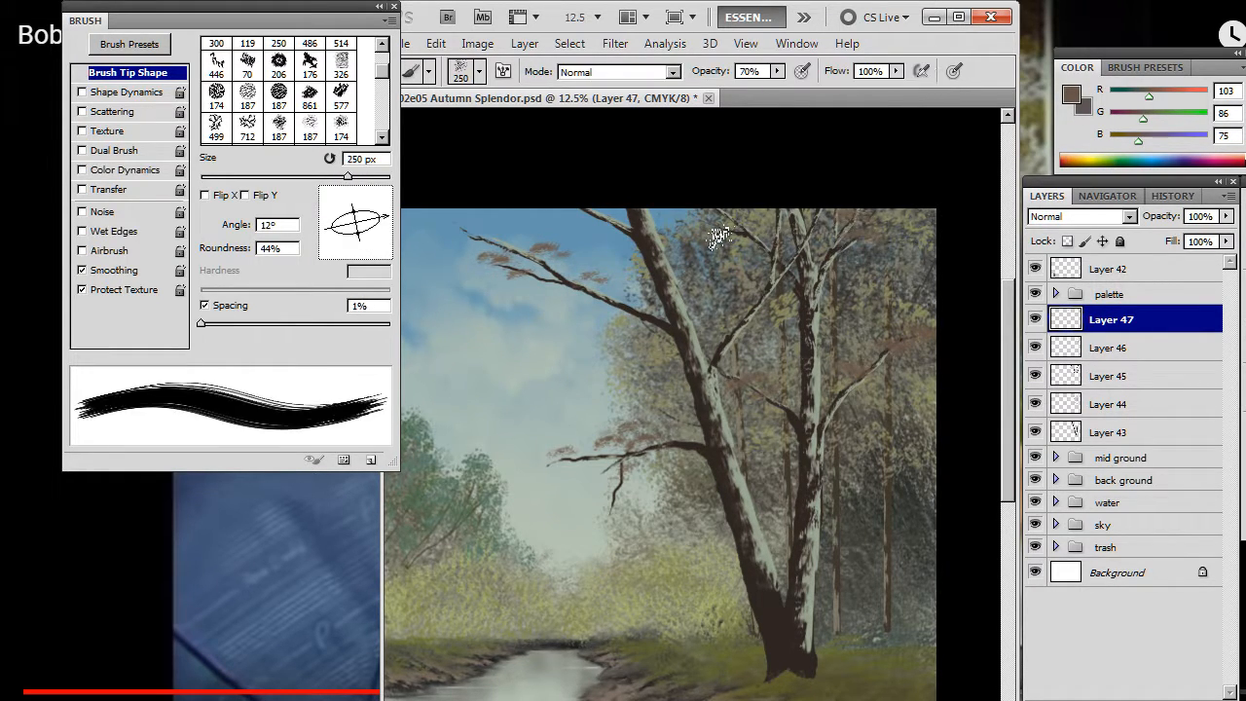
{"action": "key", "text": "e"}
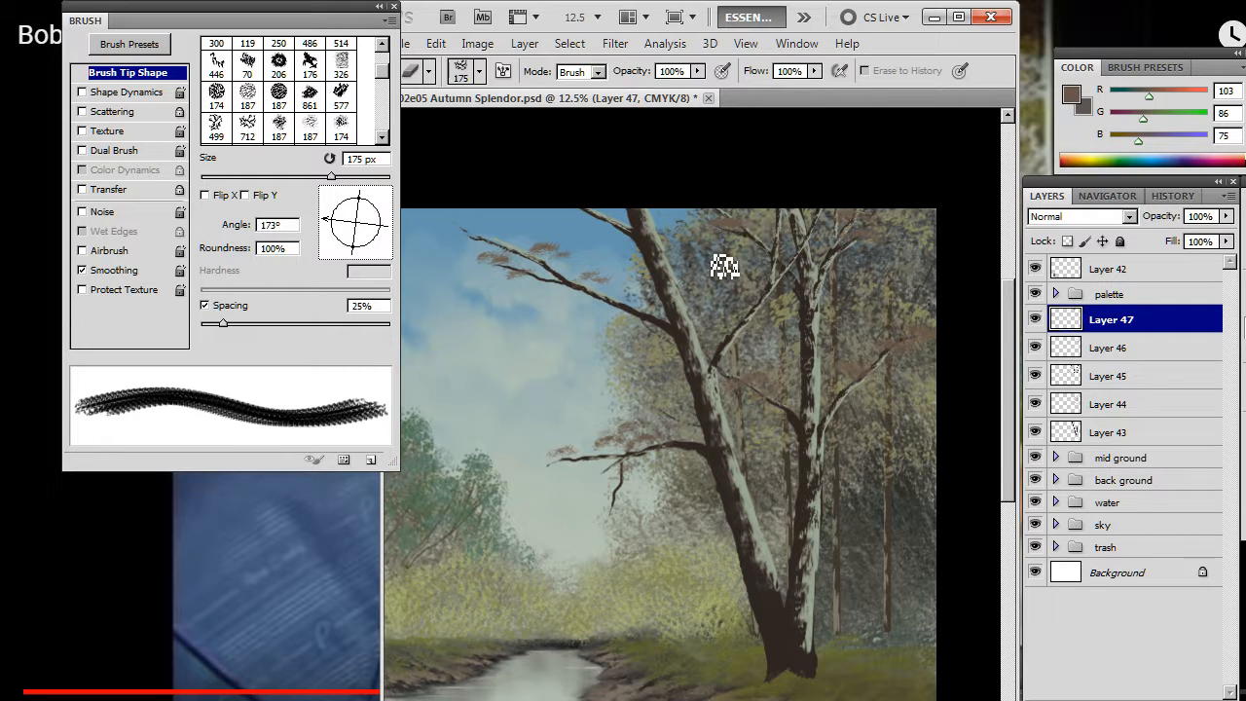
{"action": "key", "text": "b"}
{"action": "key", "text": "e"}
{"action": "key", "text": "b"}
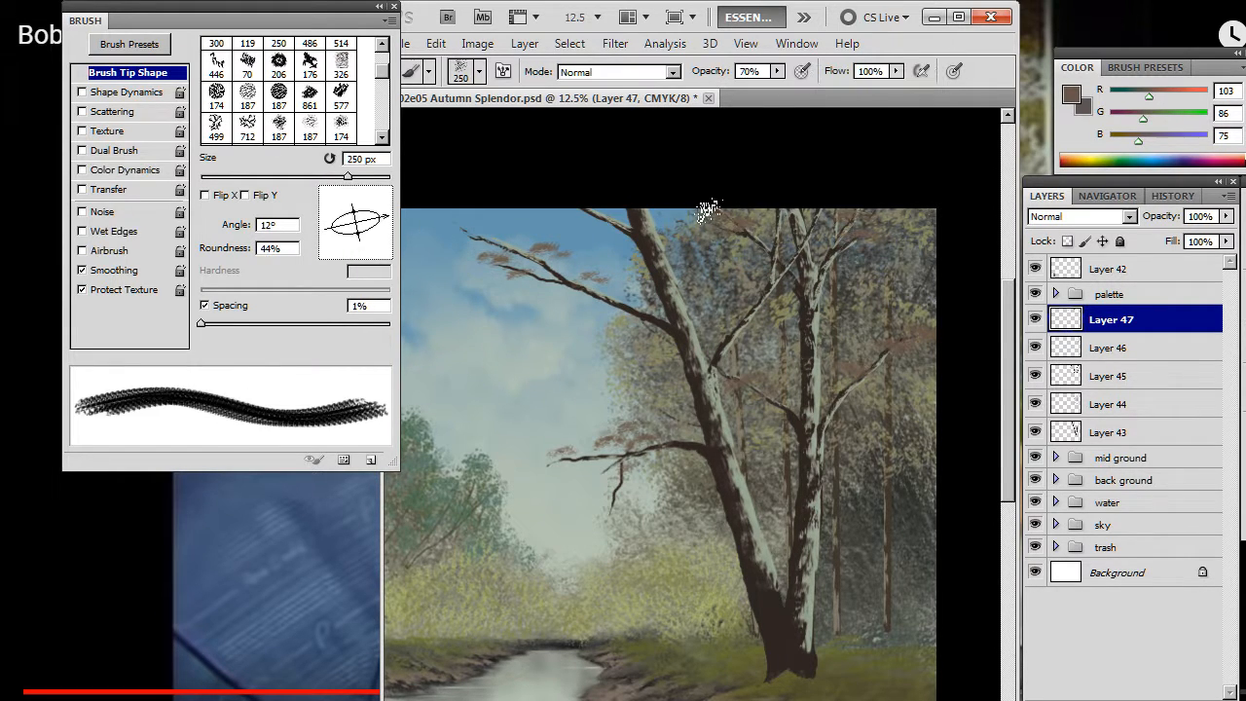
{"action": "key", "text": "e"}
Step: Paint brown leaves around the upper part of the diagonal branch between the two trunks and thin them with the eraser
{"action": "key", "text": "b"}
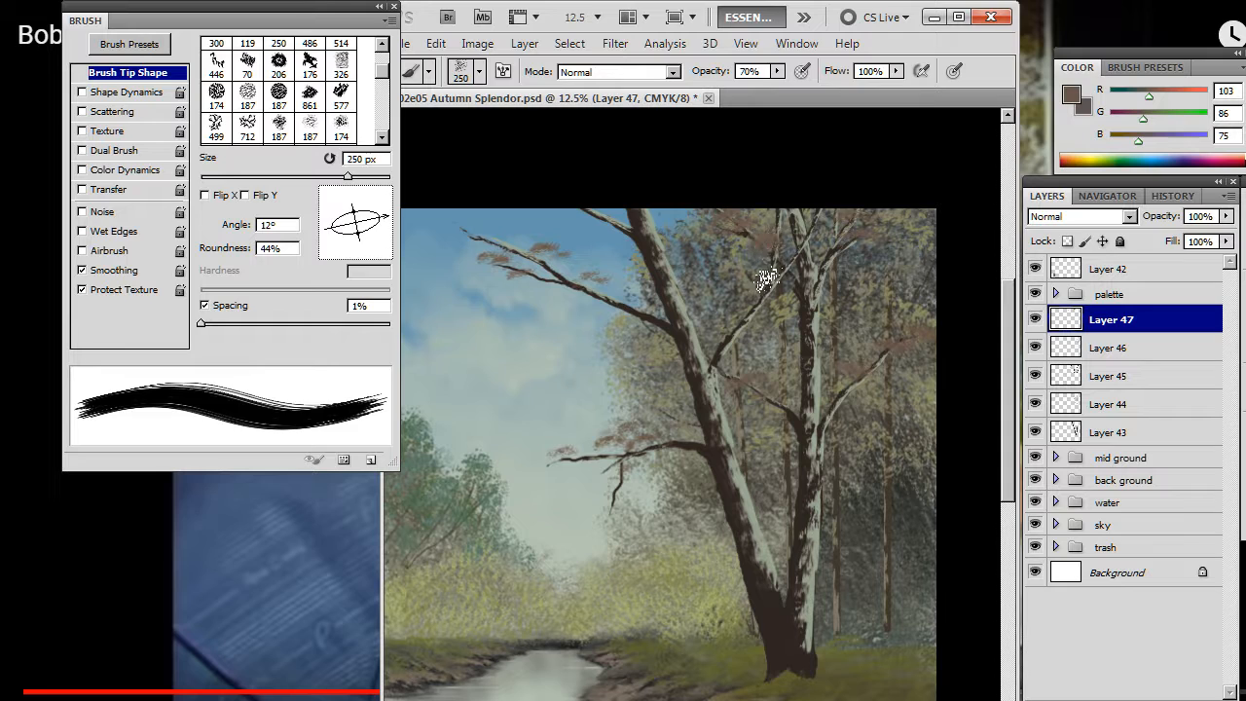
{"action": "key", "text": "e"}
{"action": "key", "text": "b"}
{"action": "key", "text": "e"}
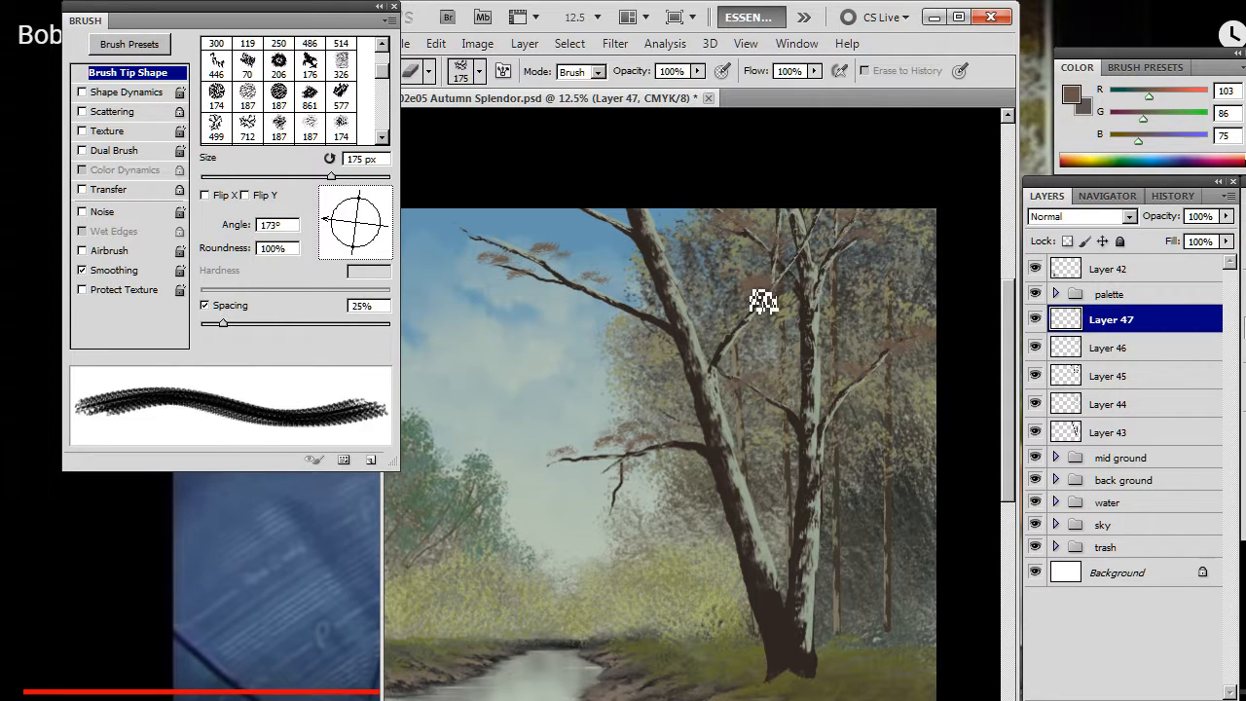
{"action": "key", "text": "b"}
{"action": "key", "text": "e"}
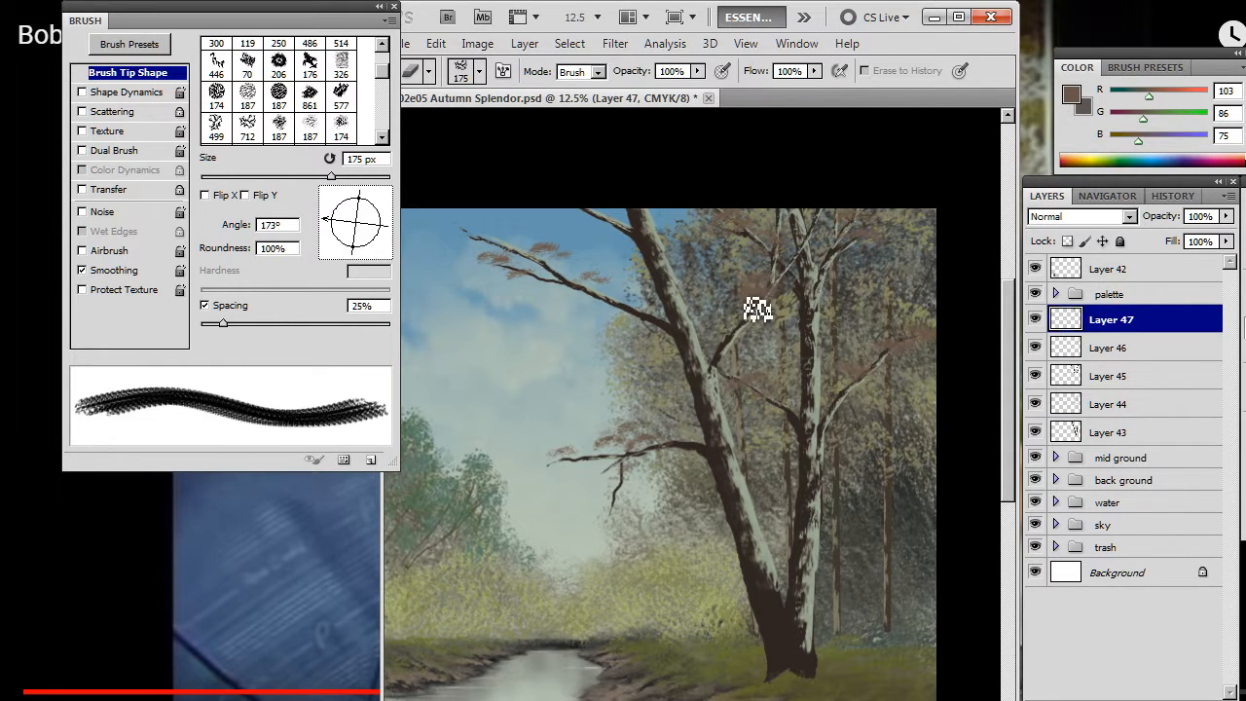
Step: Fill out the brown foliage lower along the diagonal branch and beside the right trunk, thinning each patch with the eraser
{"action": "key", "text": "b"}
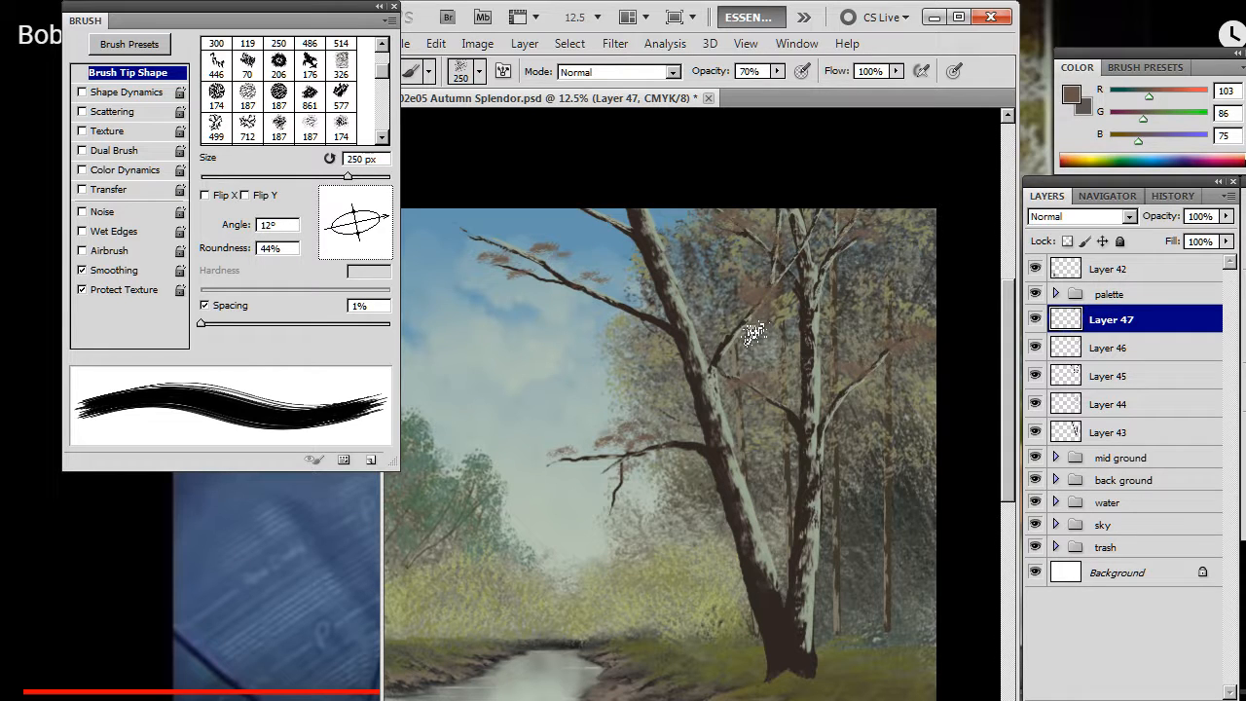
{"action": "key", "text": "e"}
{"action": "key", "text": "b"}
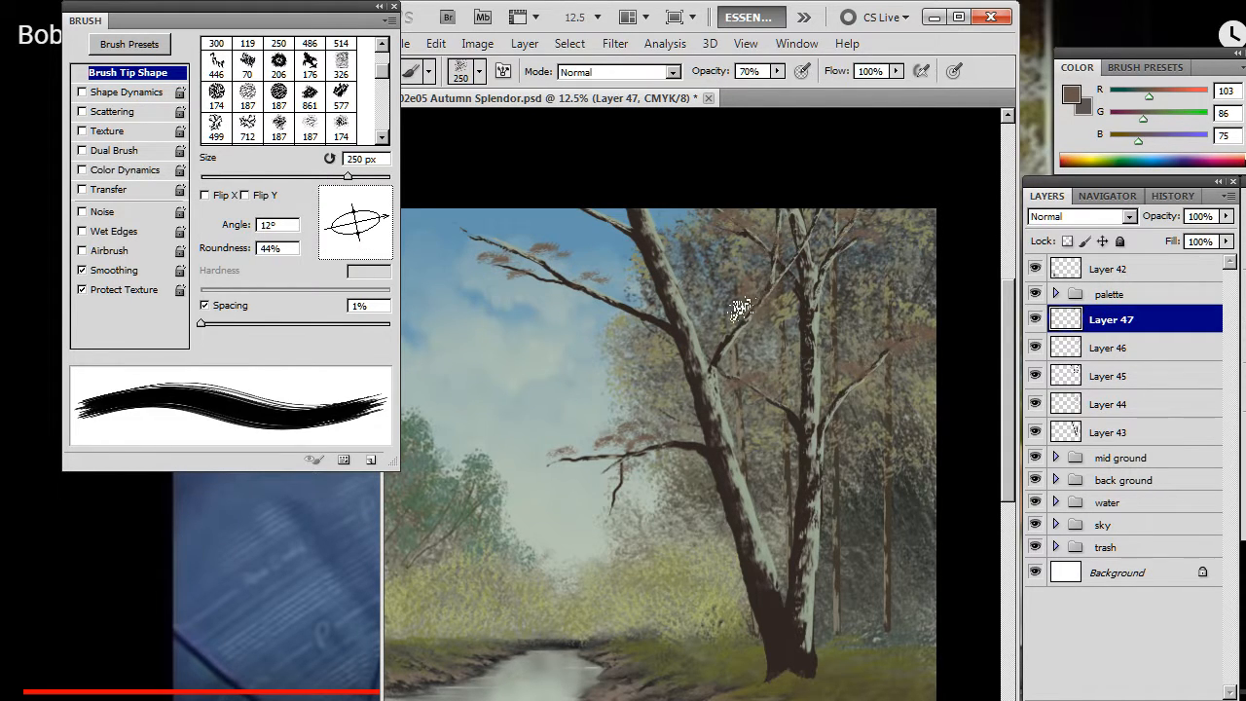
{"action": "key", "text": "e"}
{"action": "key", "text": "b"}
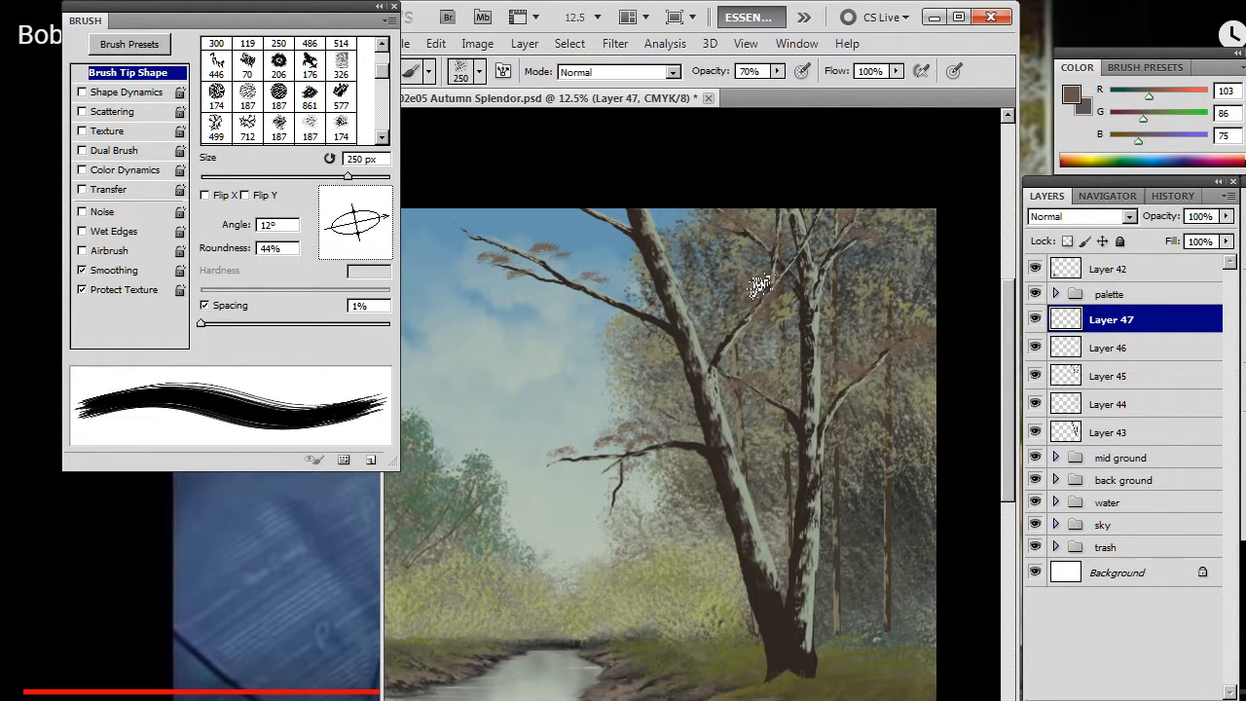
{"action": "key", "text": "e"}
{"action": "key", "text": "b"}
{"action": "key", "text": "e"}
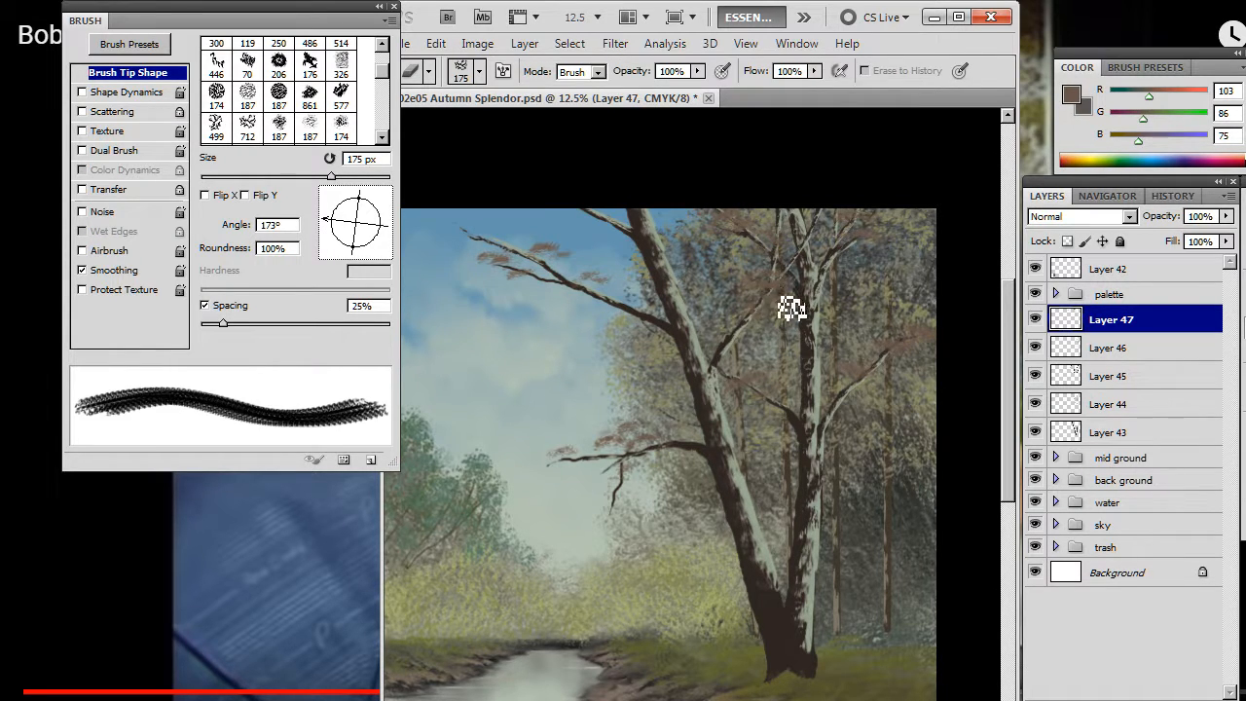
Step: Paint brown leaves on the short branch at the left trunk's upper end and across the trunk, thinning them with the eraser
{"action": "key", "text": "b"}
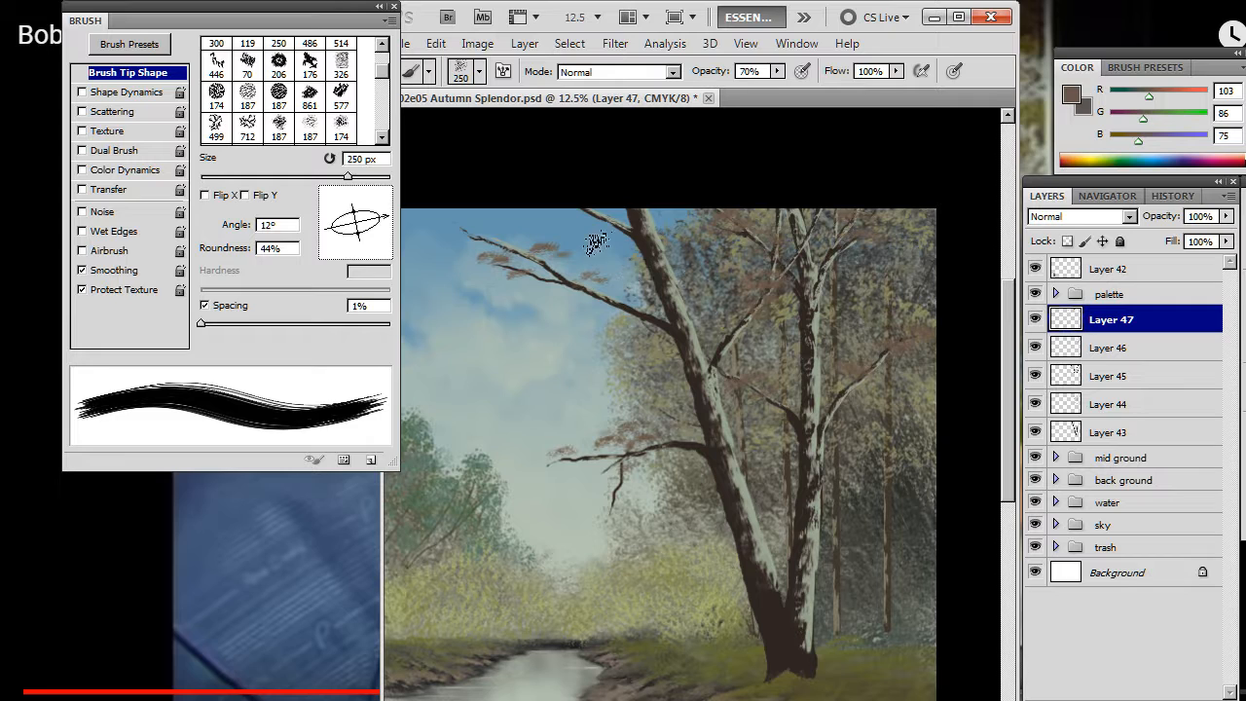
{"action": "key", "text": "e"}
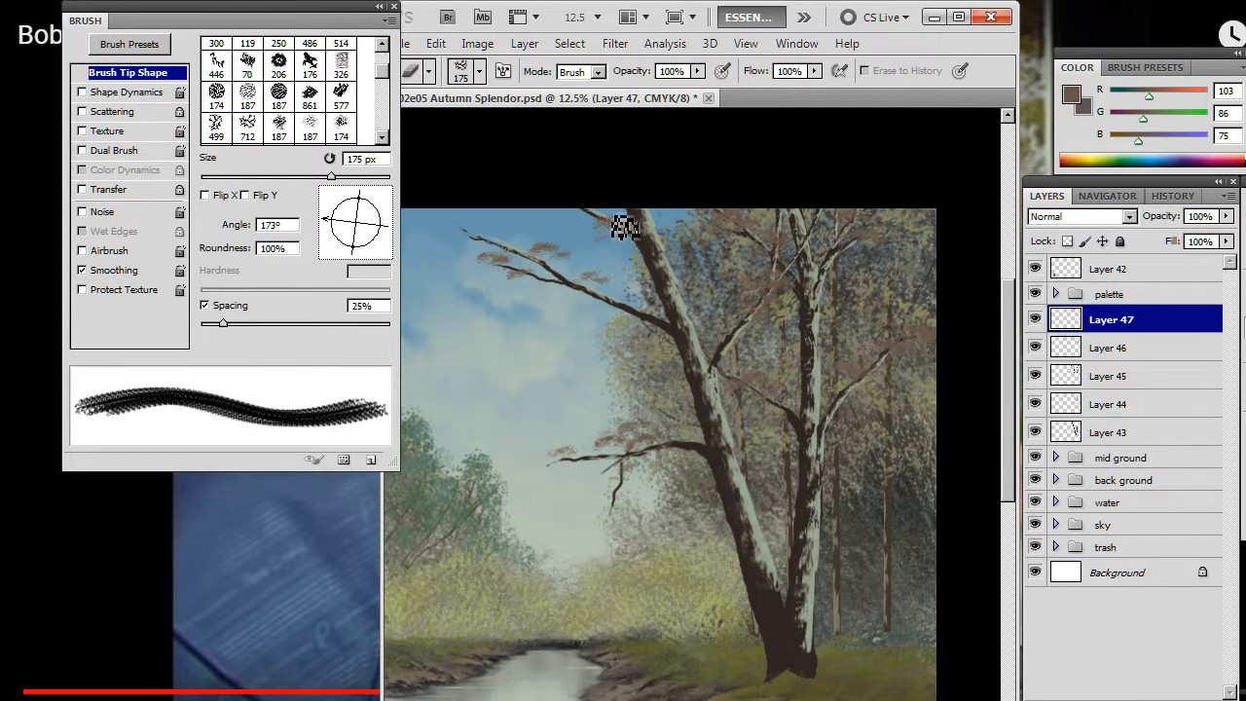
{"action": "key", "text": "b"}
{"action": "key", "text": "e"}
{"action": "key", "text": "b"}
{"action": "key", "text": "e"}
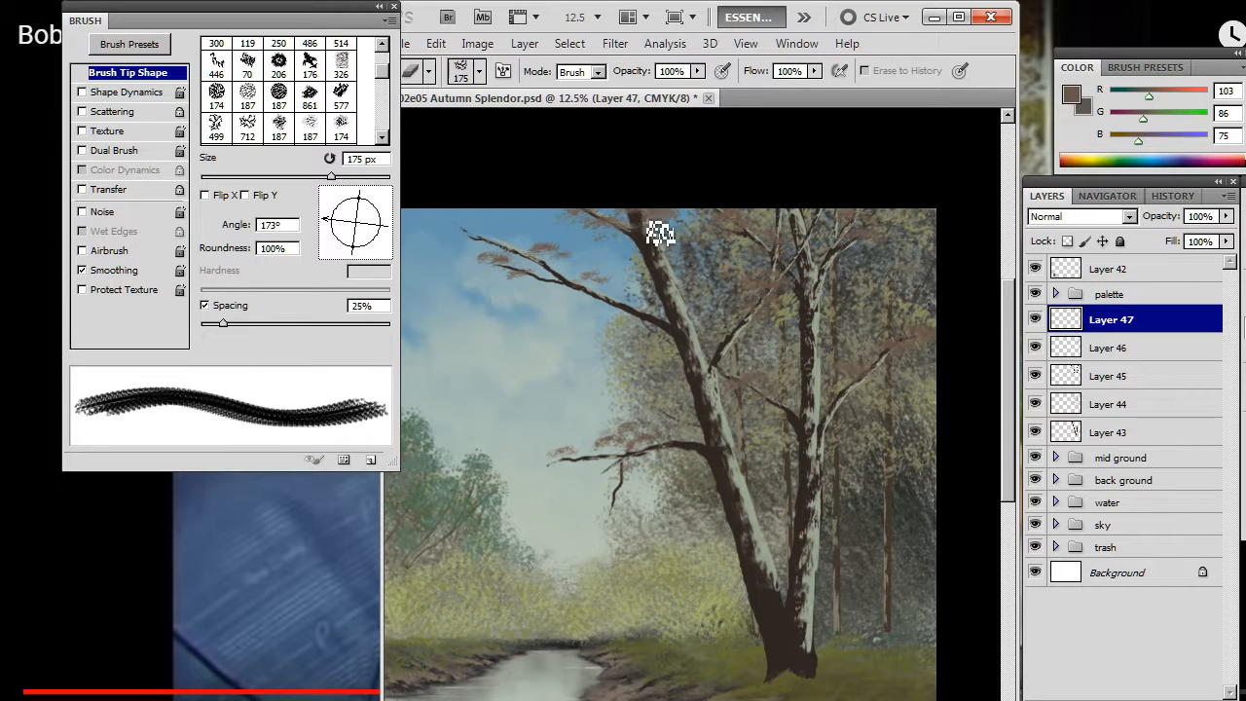
Step: Paint more brown leaves over the left trunk's upper end with a 250 px brush and thin them with the eraser
{"action": "key", "text": "b"}
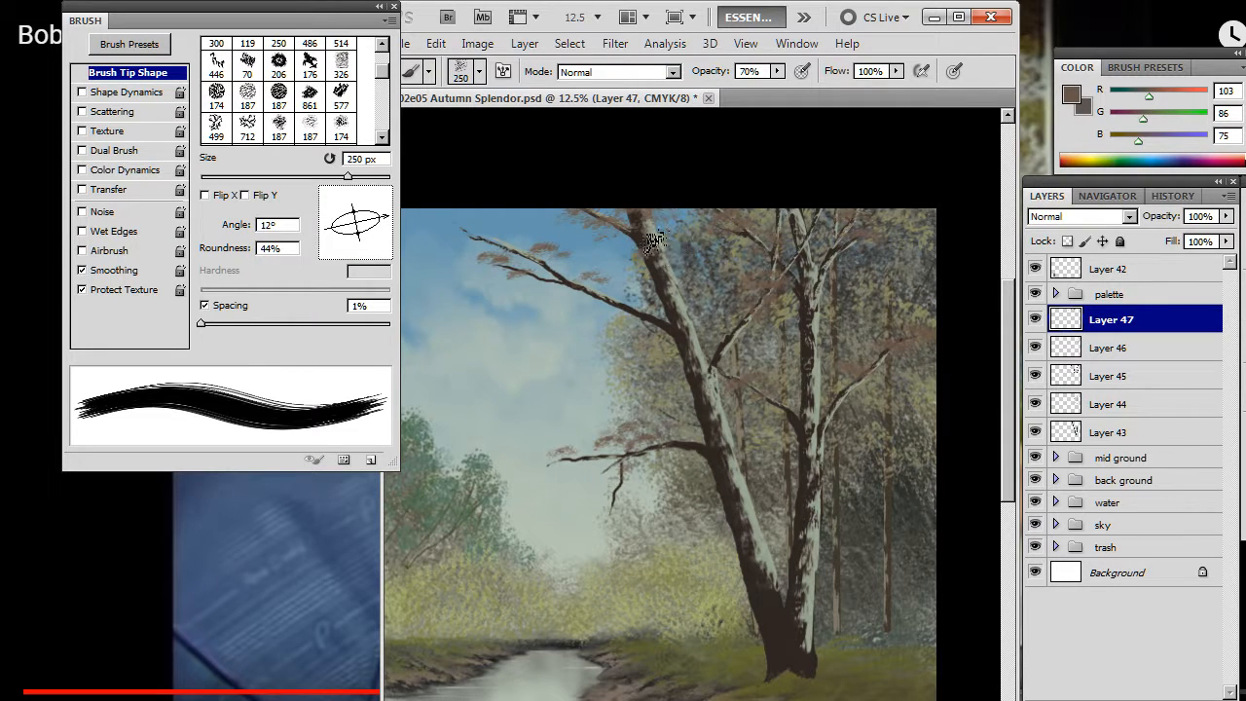
{"action": "key", "text": "e"}
{"action": "key", "text": "b"}
{"action": "key", "text": "e"}
Step: Paint brown leaves at 100% opacity along the left trunk's long upper-left branch and thin them with the eraser
{"action": "key", "text": "b"}
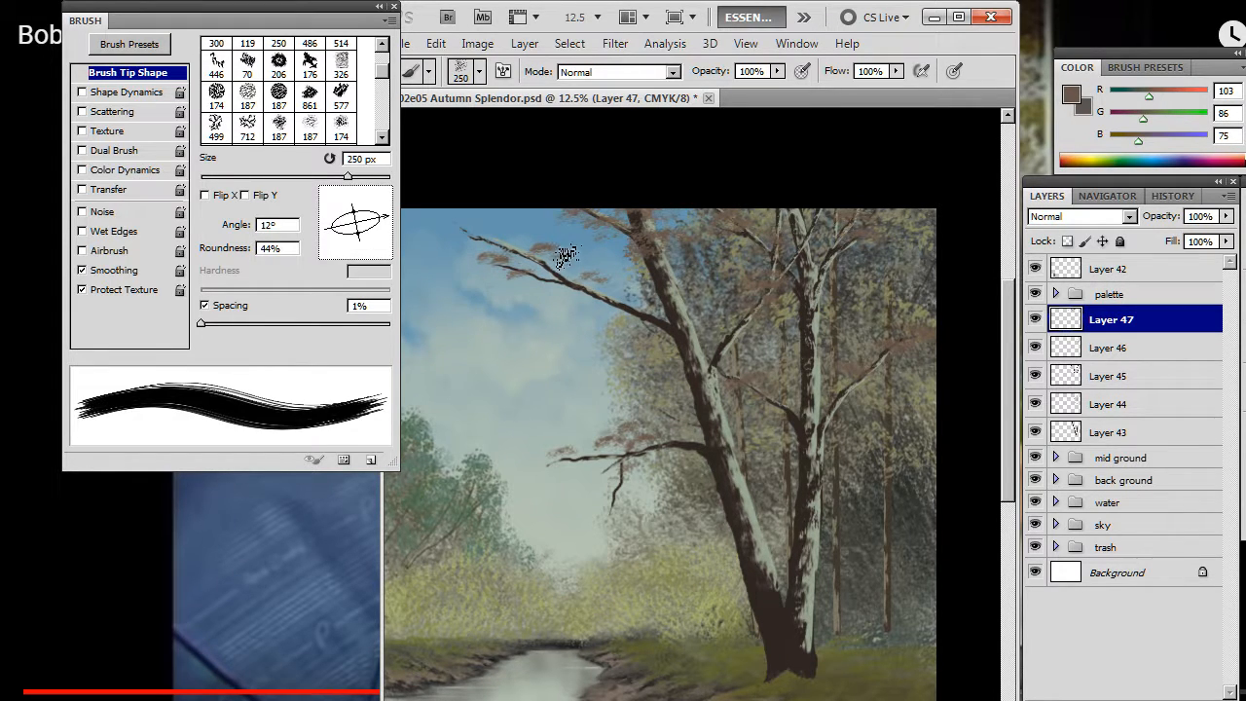
{"action": "key", "text": "e"}
{"action": "key", "text": "b"}
{"action": "key", "text": "e"}
Step: Paint brown leaf clusters on the left trunk's lower branch and its hanging twig with a 200 px brush, thinning each with the eraser
{"action": "key", "text": "b"}
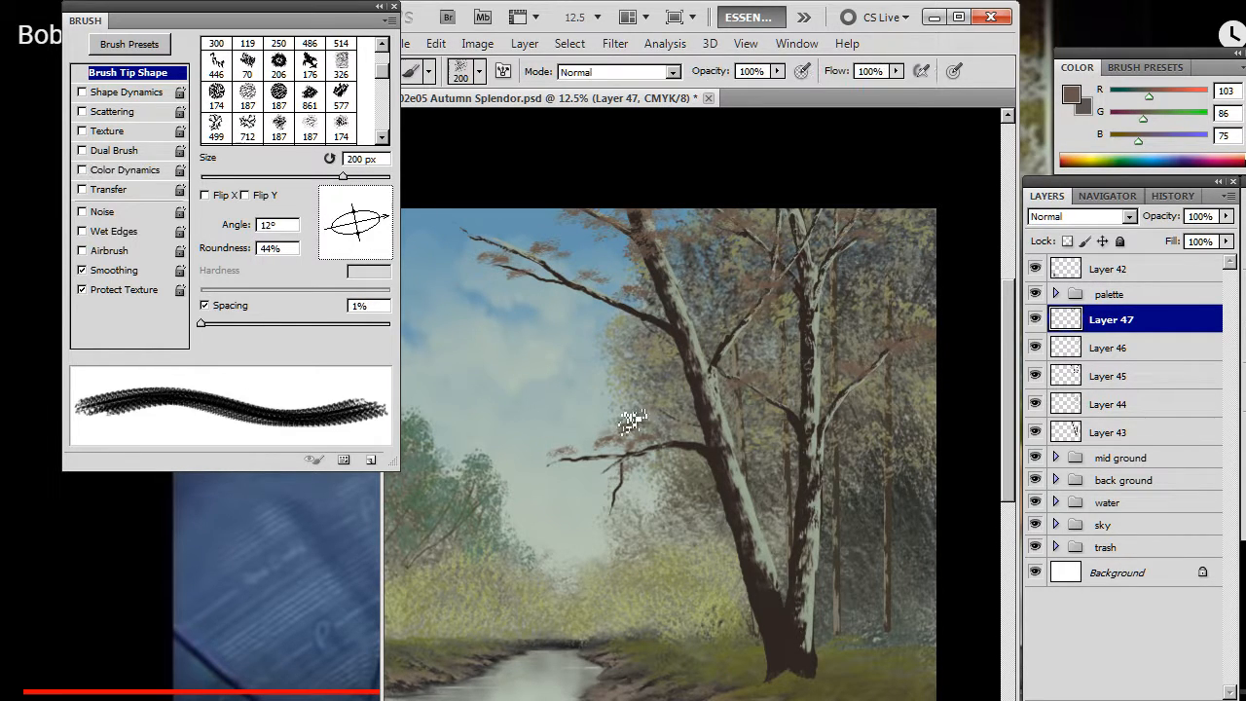
{"action": "key", "text": "e"}
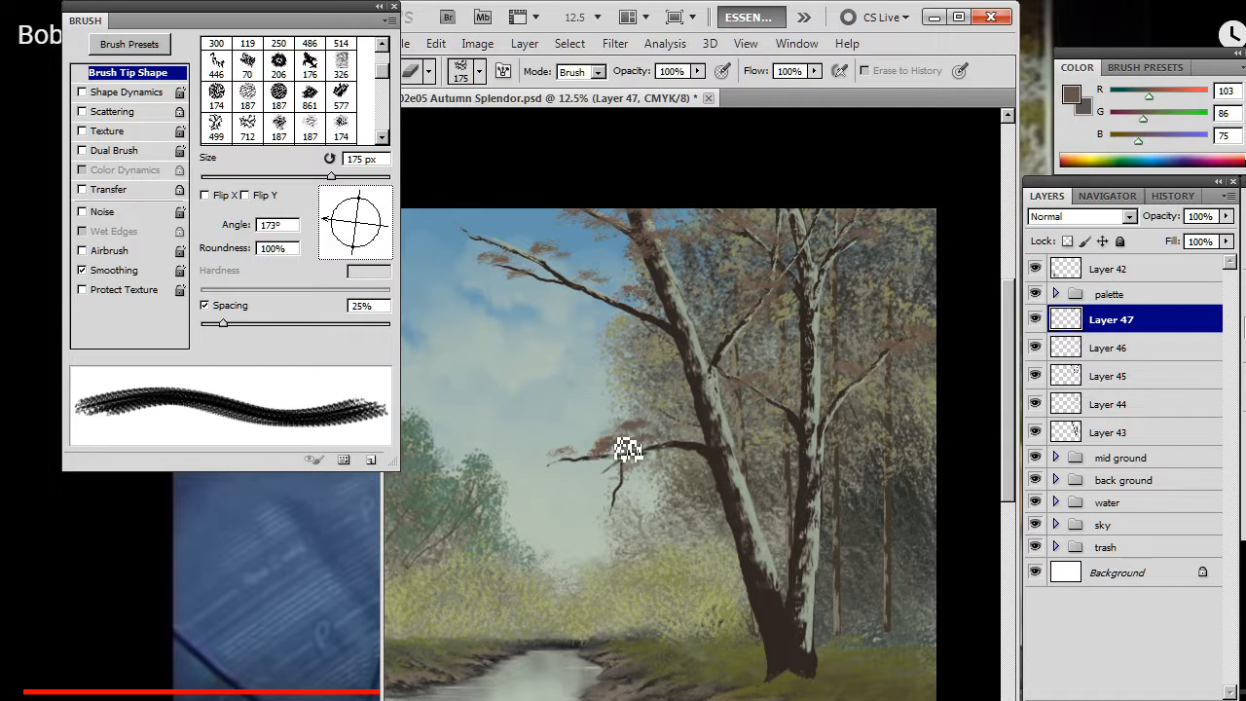
{"action": "key", "text": "b"}
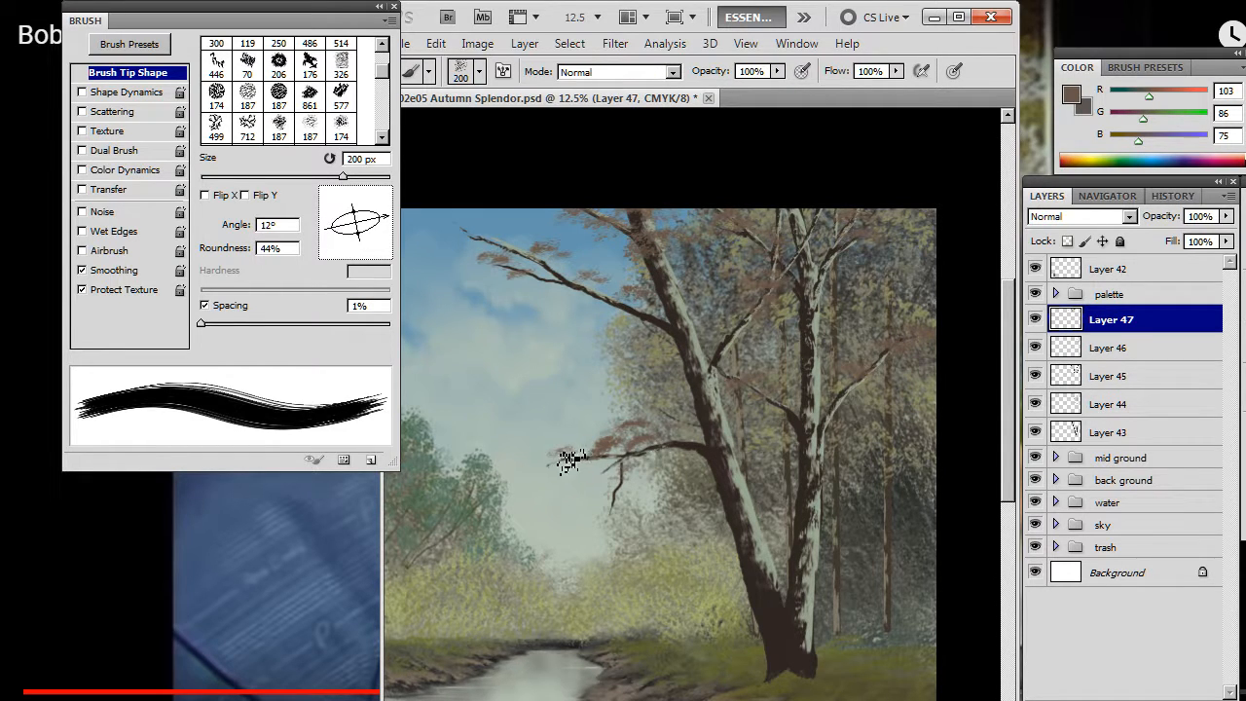
{"action": "key", "text": "e"}
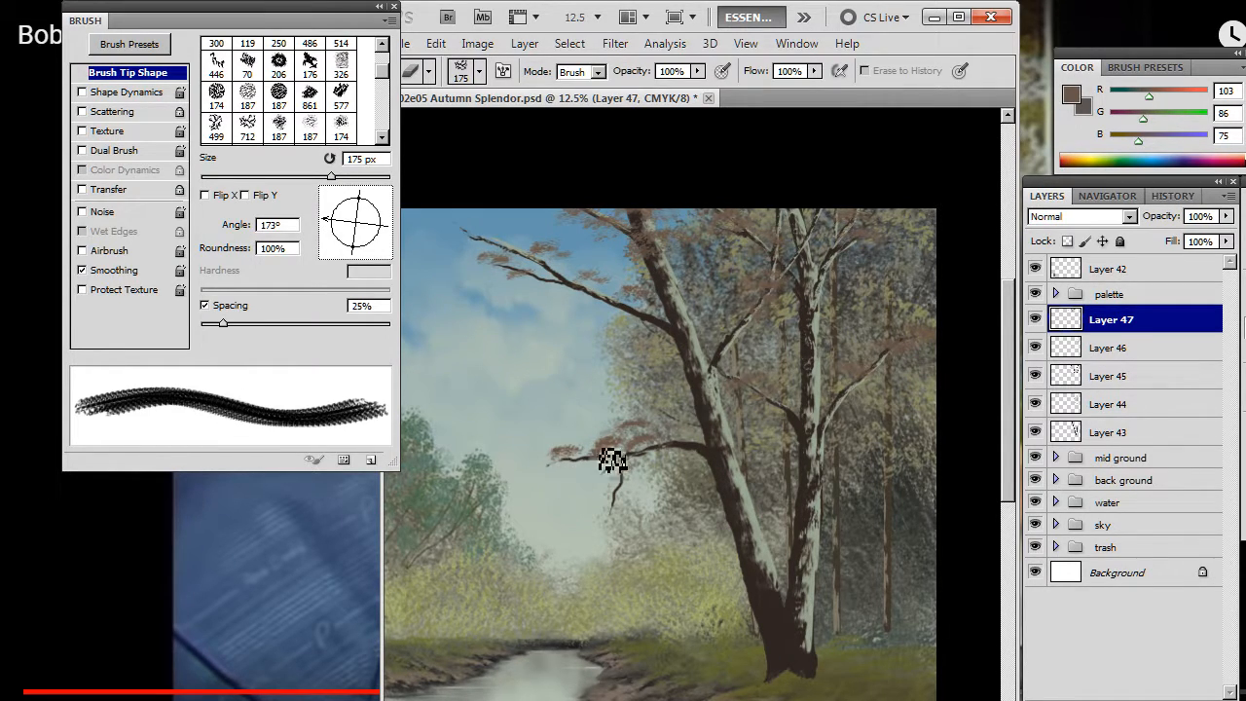
{"action": "key", "text": "b"}
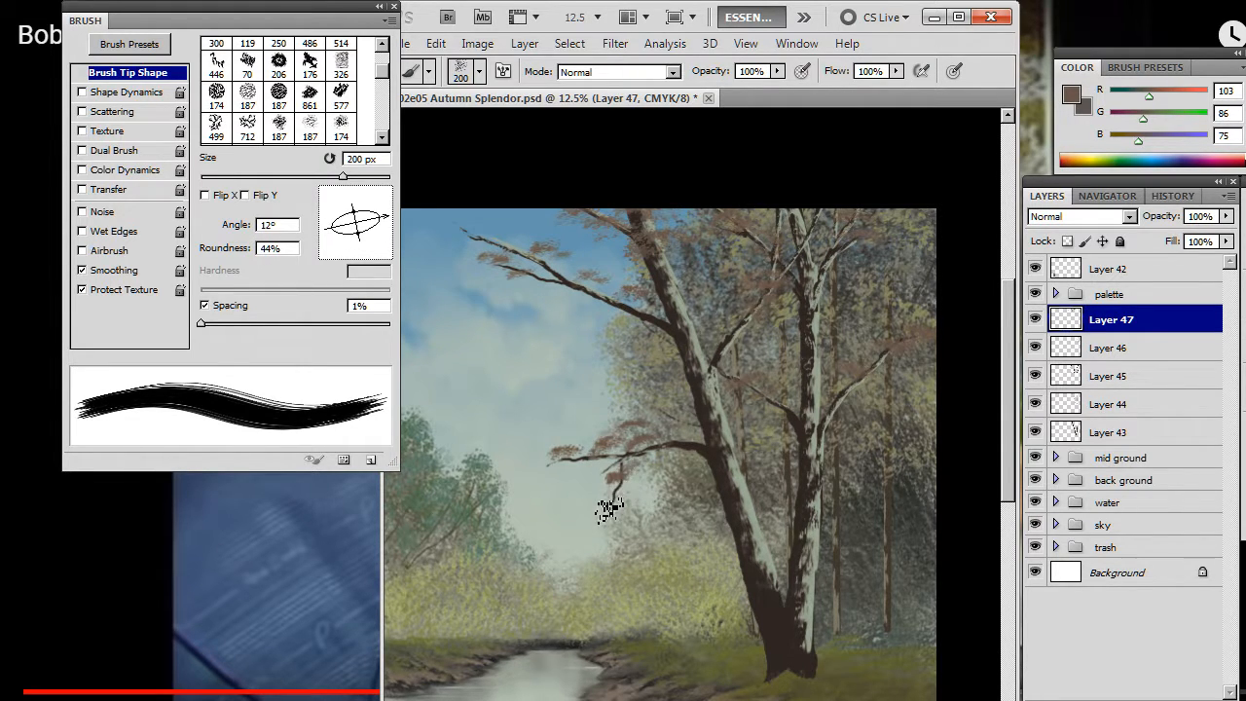
{"action": "key", "text": "e"}
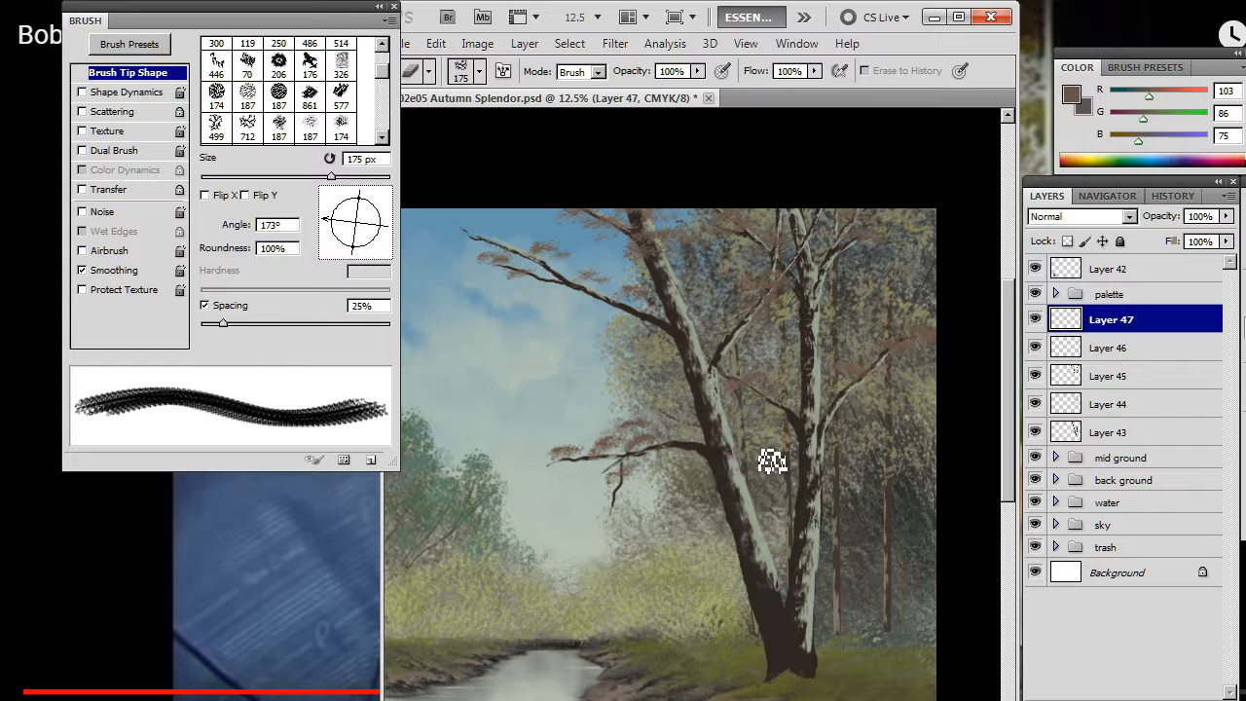
Step: Paint brown leaves on the short branch between the trunks and at the tip of the right trunk's right-hand branch, thinning both patches
{"action": "key", "text": "b"}
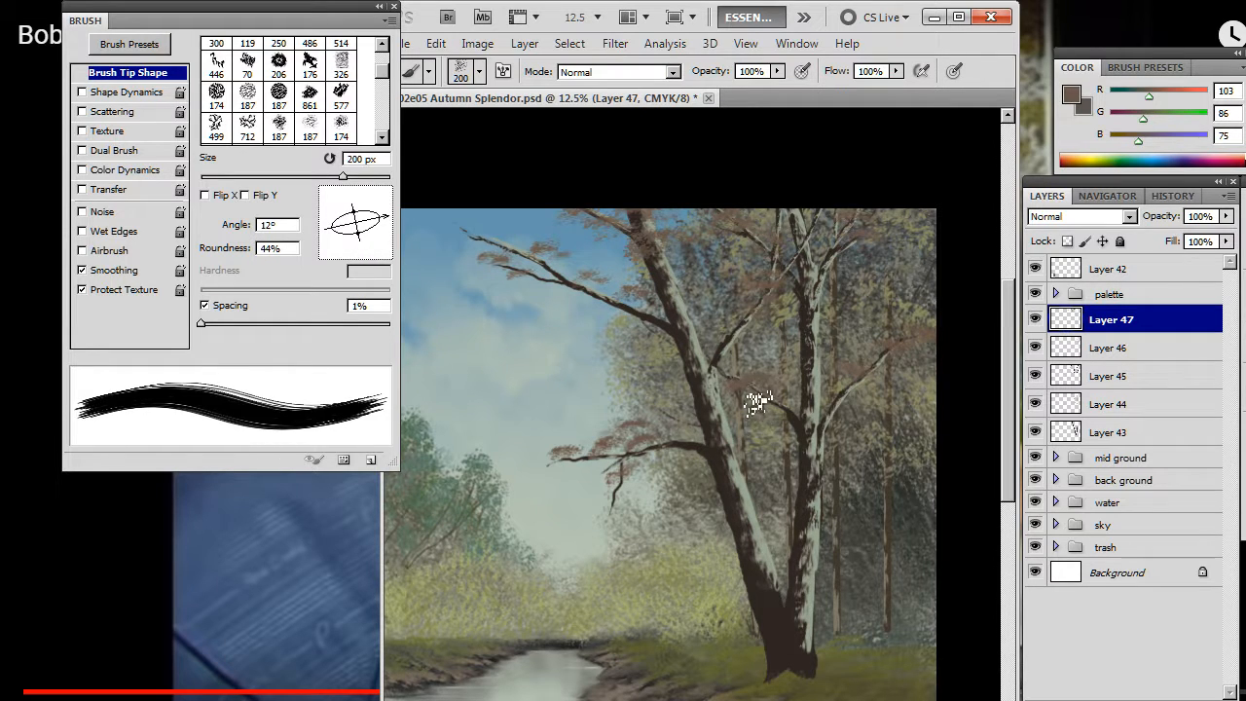
{"action": "key", "text": "e"}
{"action": "key", "text": "b"}
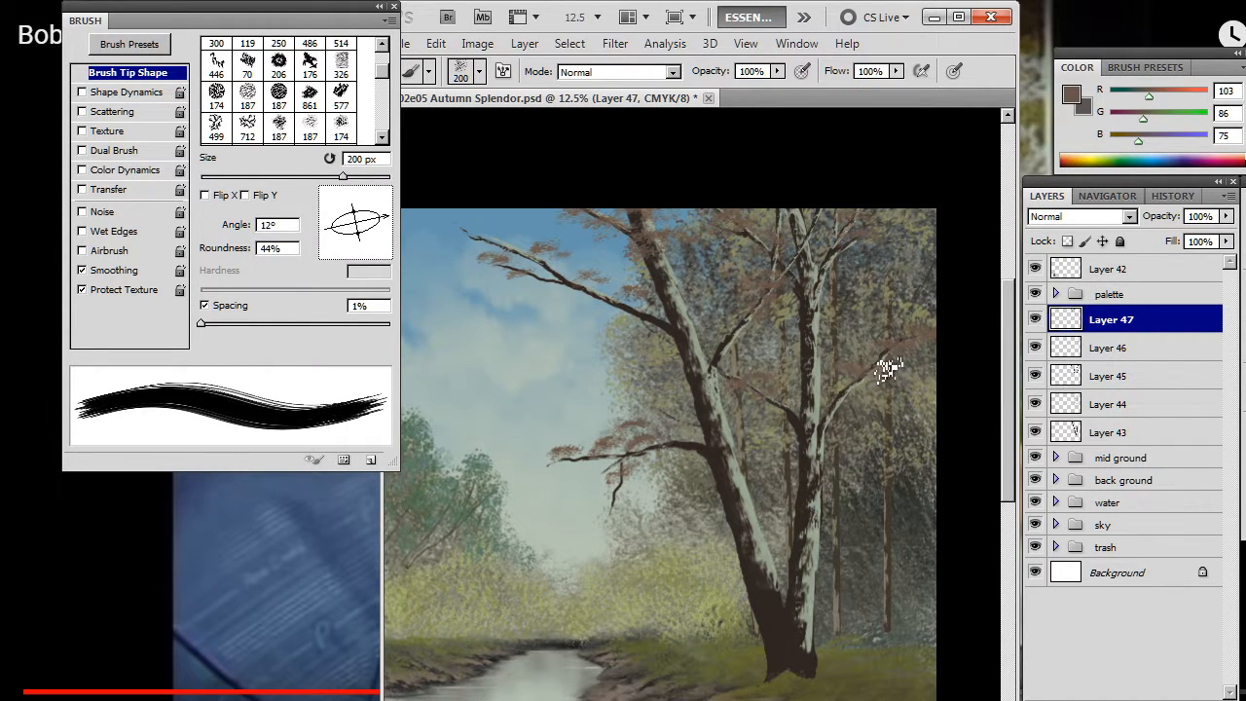
{"action": "key", "text": "e"}
{"action": "key", "text": "b"}
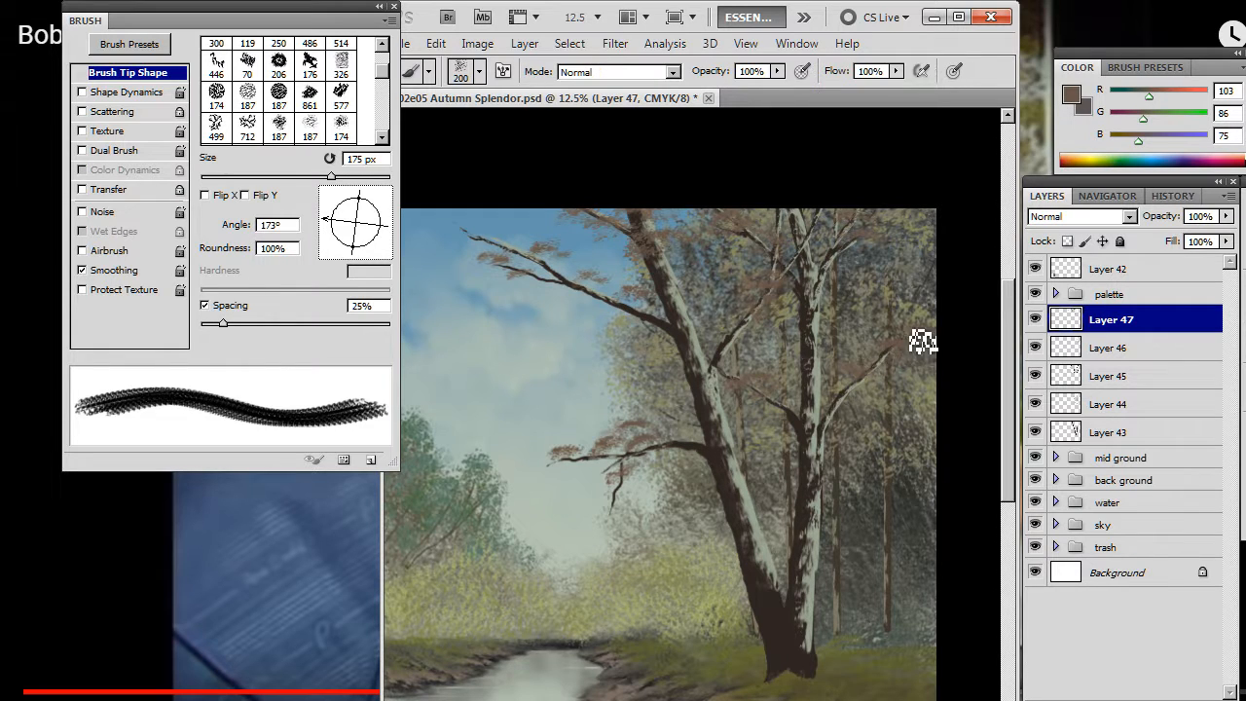
{"action": "key", "text": "e"}
Step: Fill out the brown leaves down the right-hand branch to the right trunk and on the short inner branch, thinning them with the eraser
{"action": "key", "text": "b"}
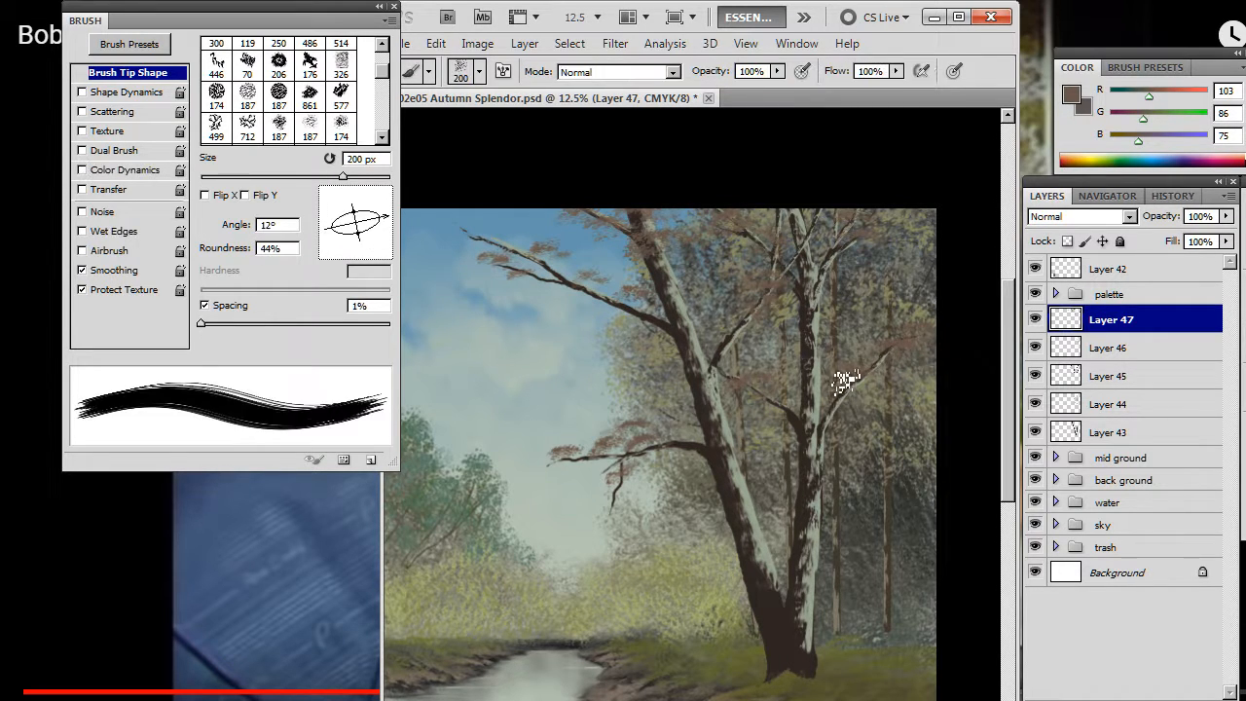
{"action": "key", "text": "e"}
{"action": "key", "text": "b"}
{"action": "key", "text": "e"}
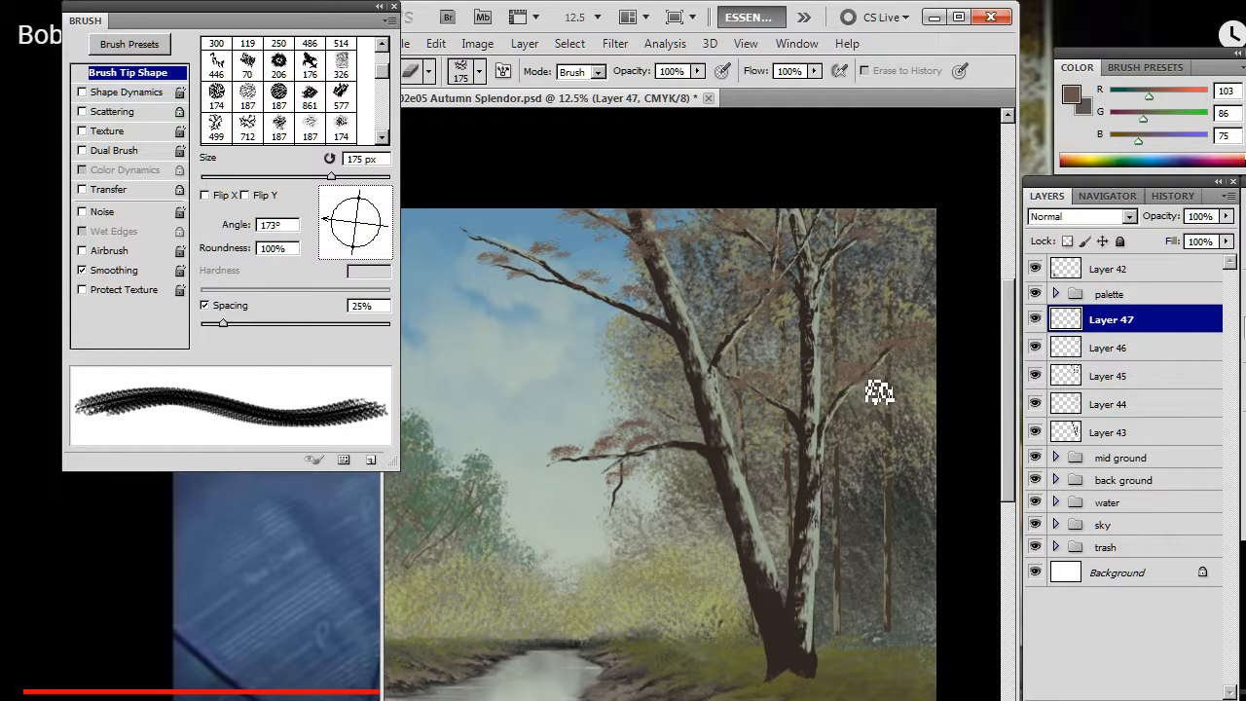
{"action": "key", "text": "b"}
{"action": "key", "text": "e"}
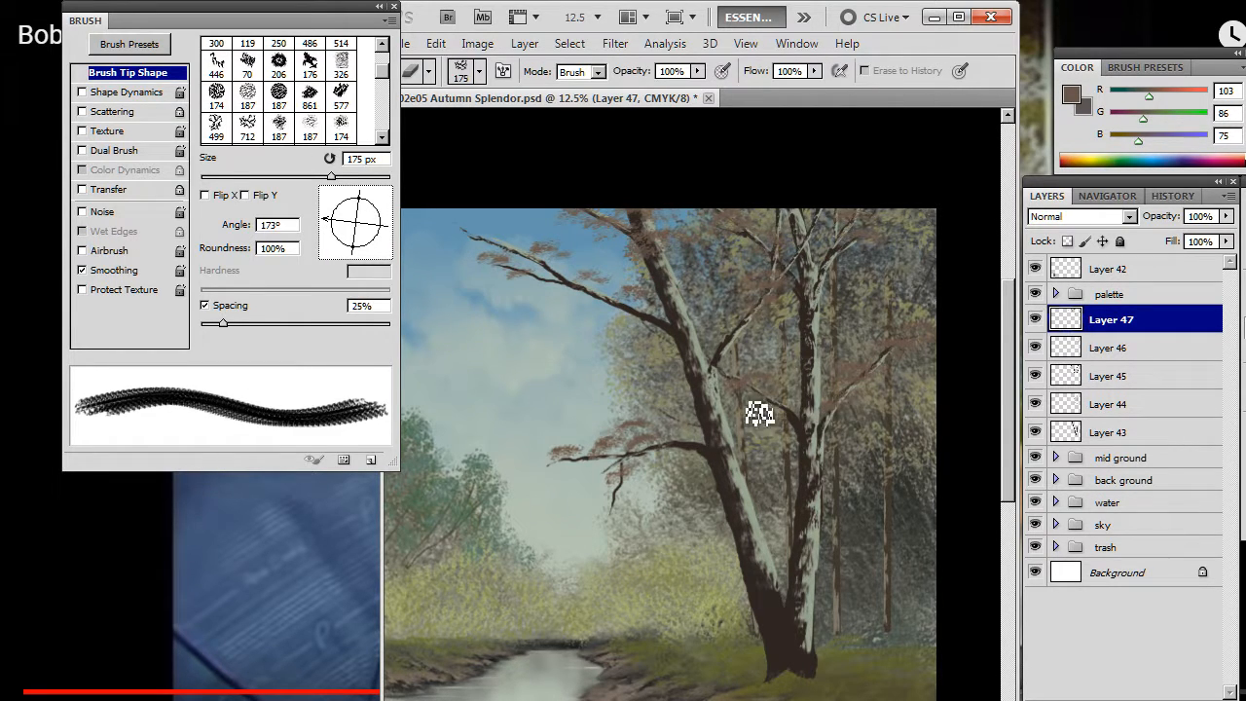
{"action": "key", "text": "b"}
{"action": "key", "text": "e"}
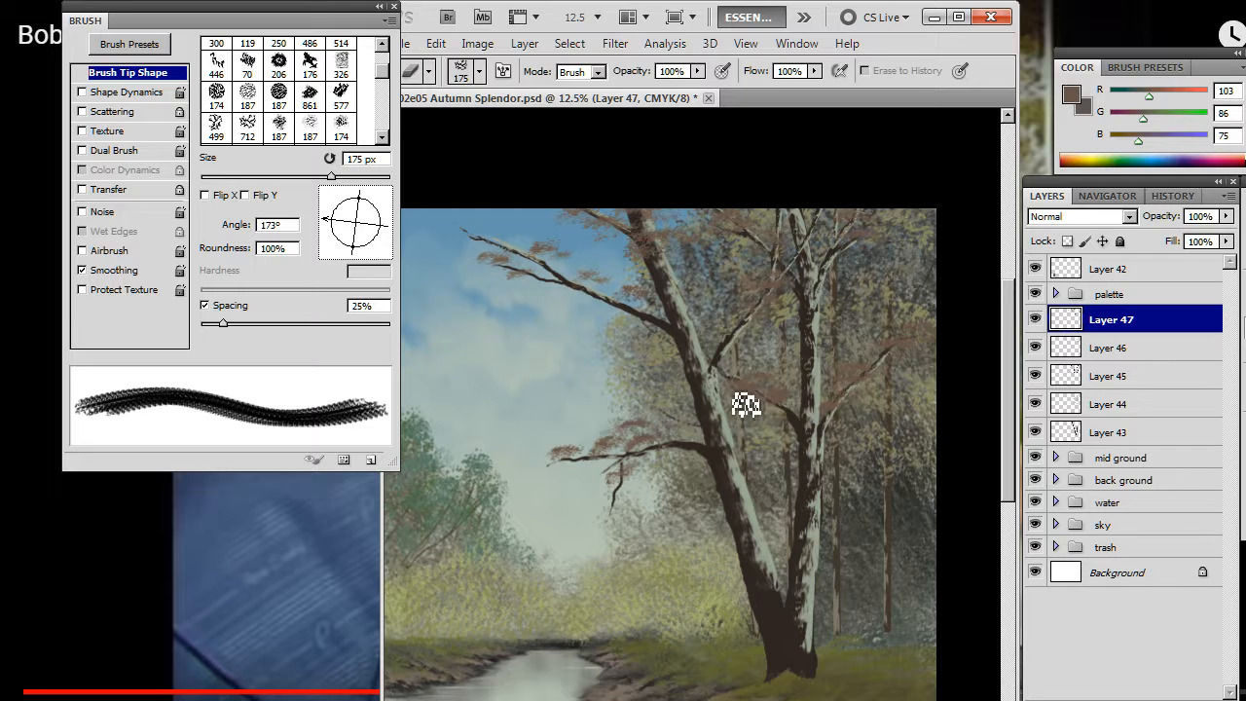
Step: Paint brown leaves on the right trunk's uppermost branches on both of its sides, thinning each patch with the eraser
{"action": "key", "text": "b"}
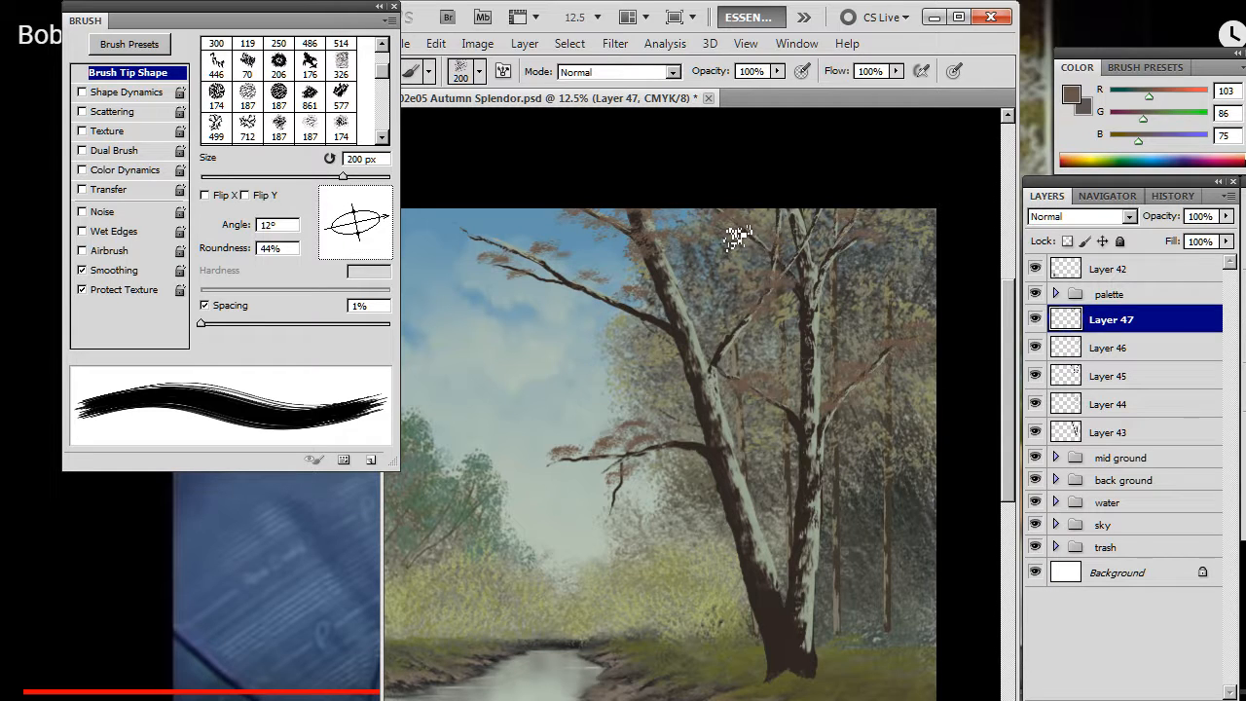
{"action": "key", "text": "e"}
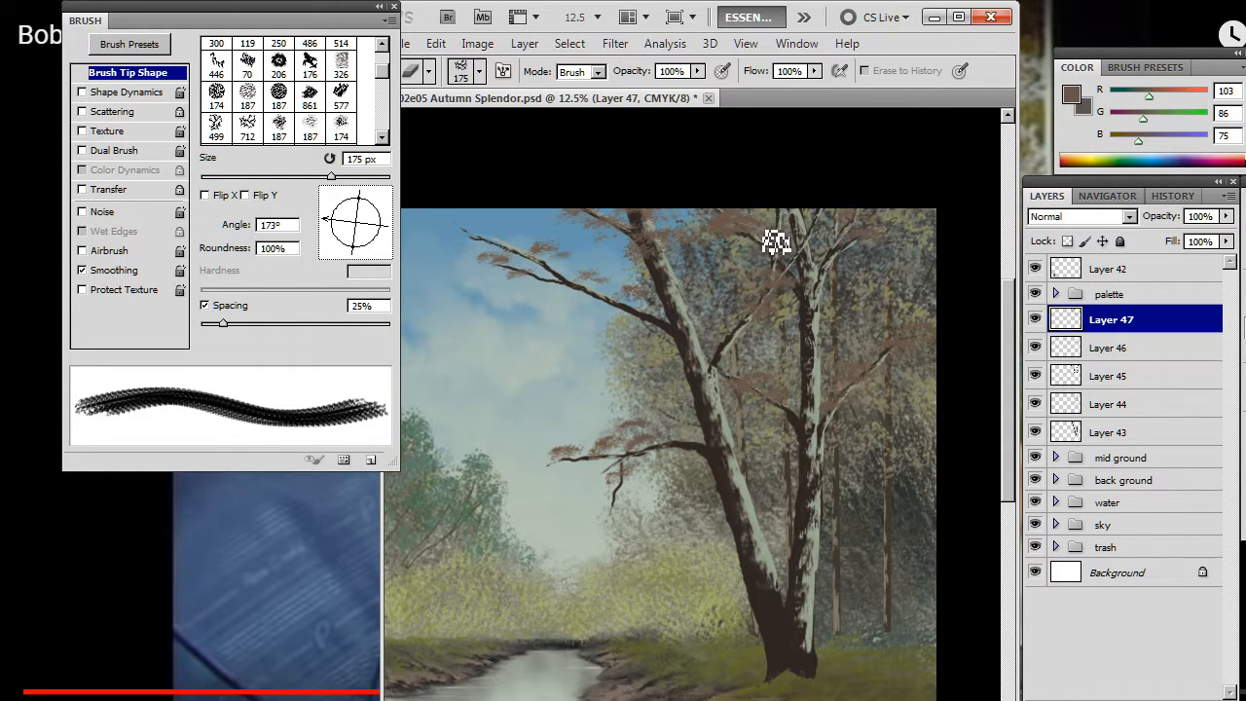
{"action": "key", "text": "b"}
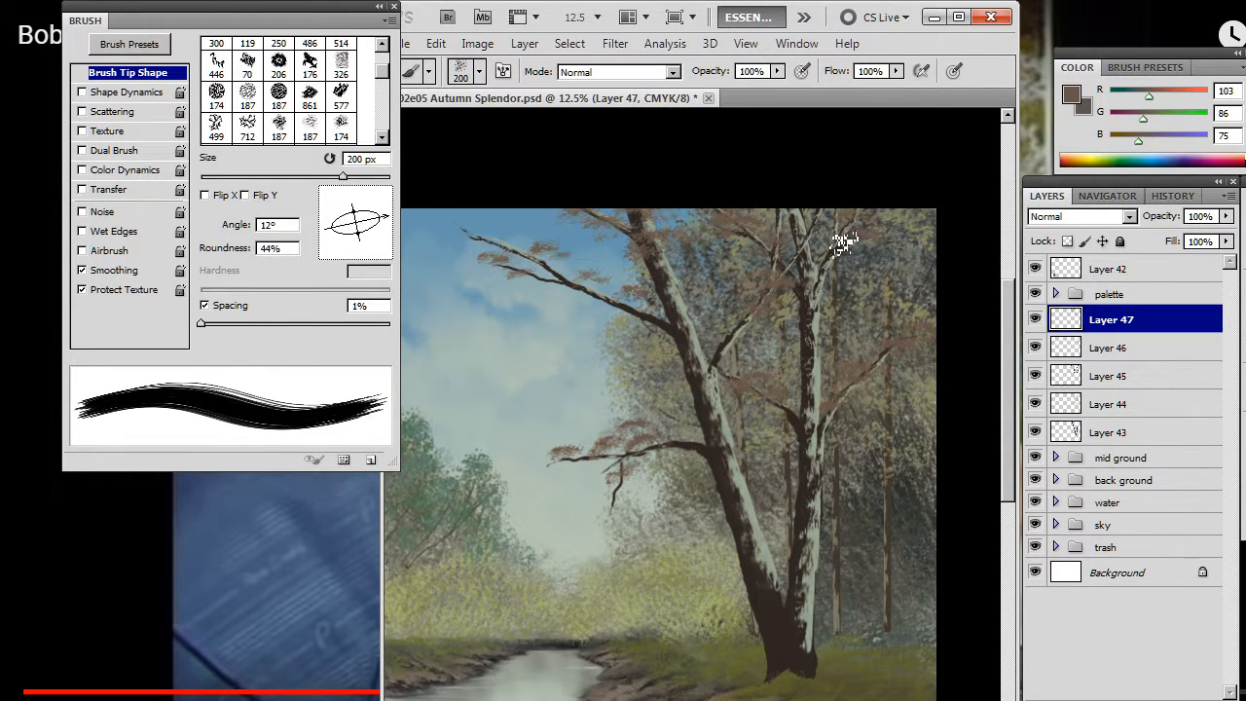
{"action": "key", "text": "e"}
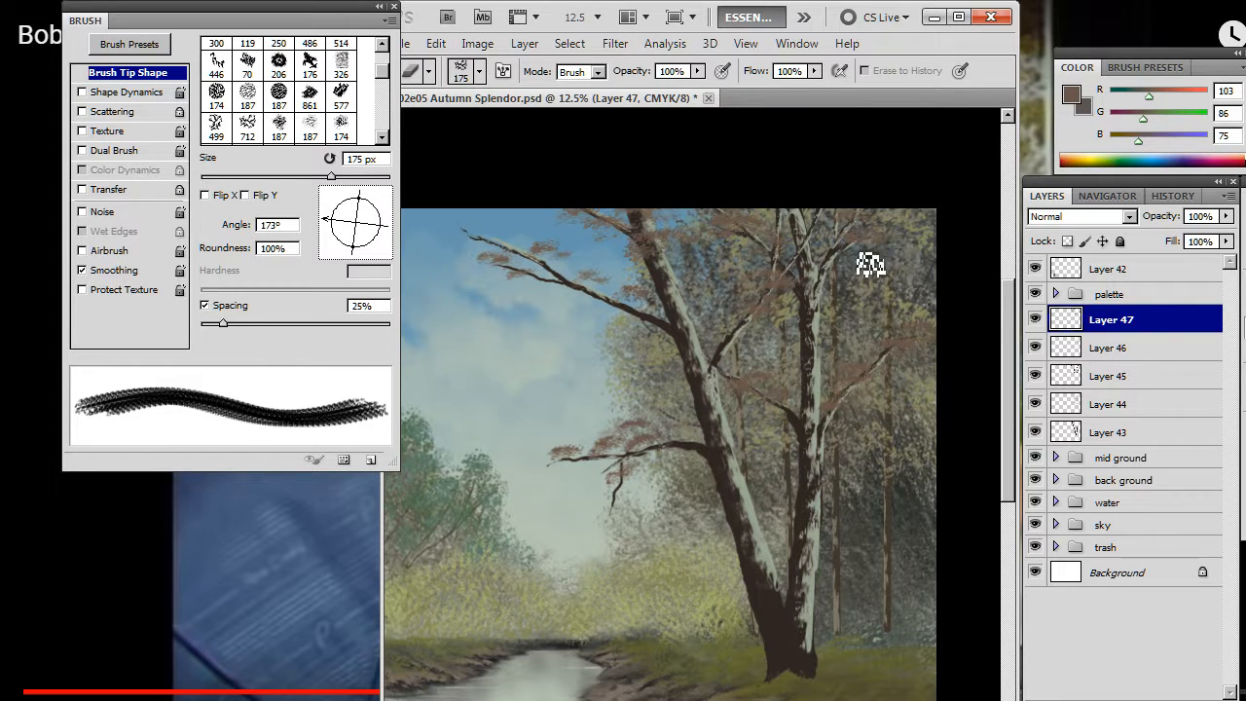
{"action": "key", "text": "b"}
{"action": "key", "text": "e"}
{"action": "key", "text": "b"}
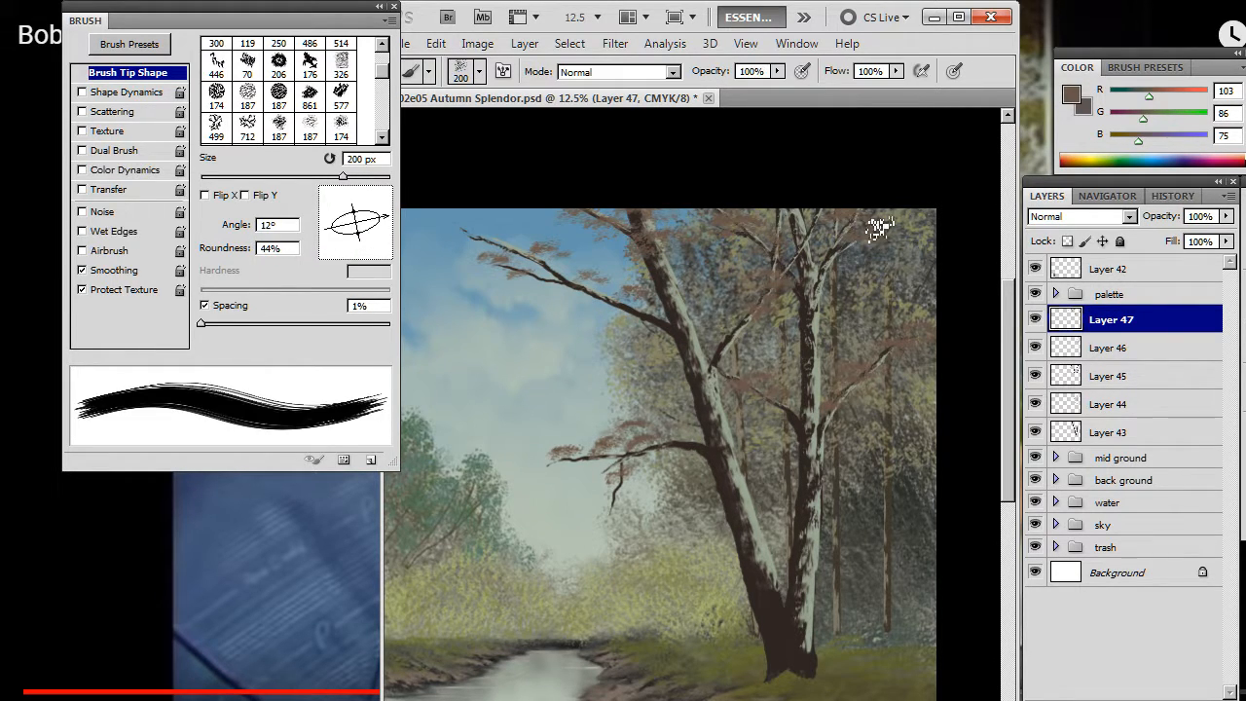
{"action": "key", "text": "e"}
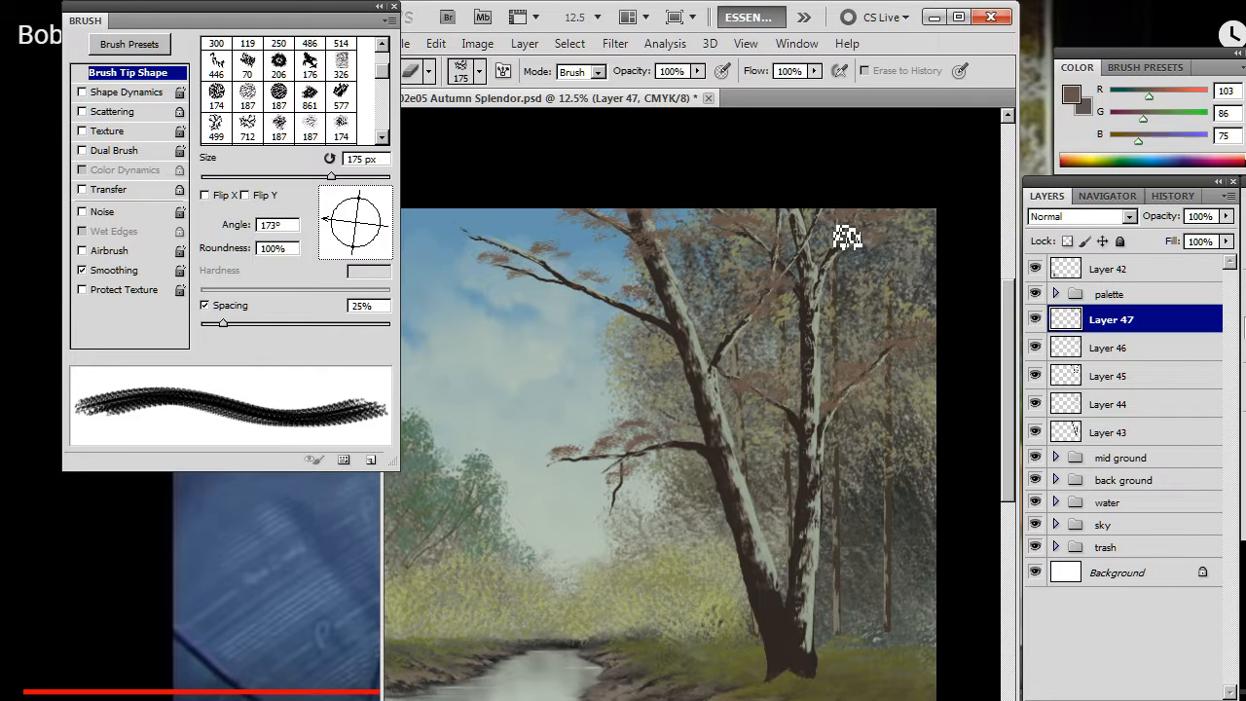
Step: Paint brown leaf clusters across the right trunk's upper fork with a 300 px brush and thin them with the eraser
{"action": "key", "text": "b"}
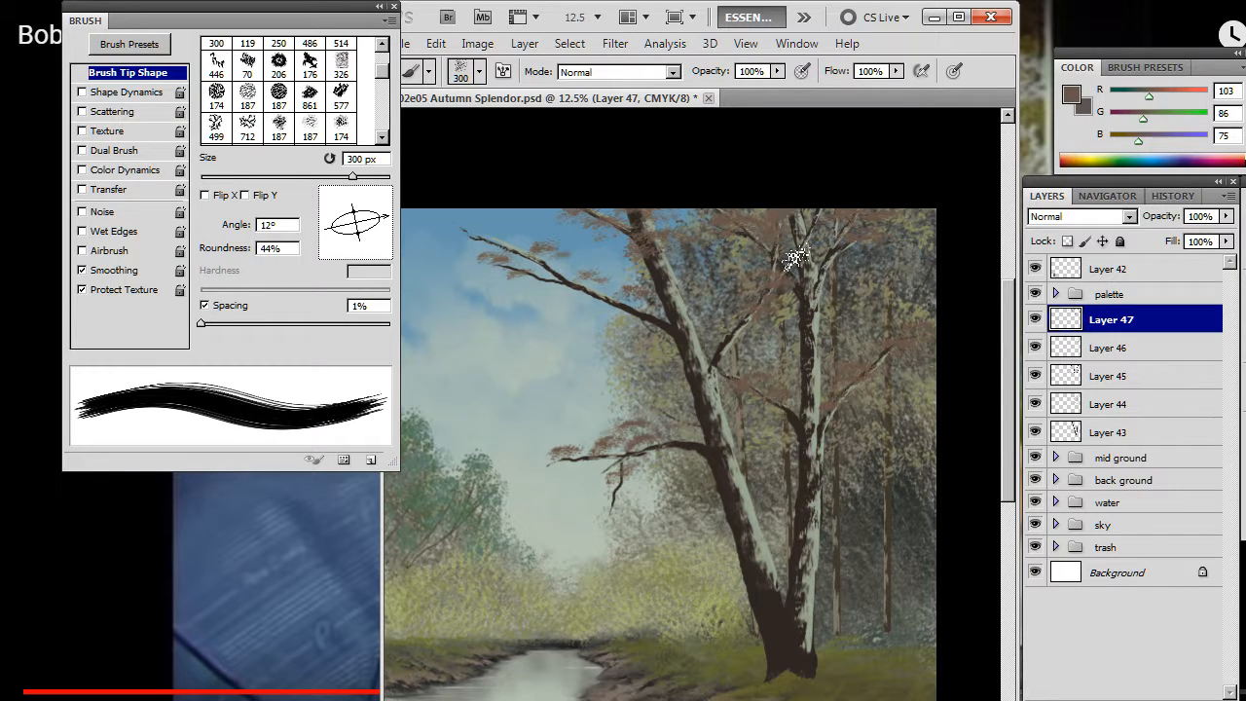
{"action": "key", "text": "e"}
{"action": "key", "text": "b"}
{"action": "key", "text": "e"}
{"action": "key", "text": "b"}
{"action": "key", "text": "e"}
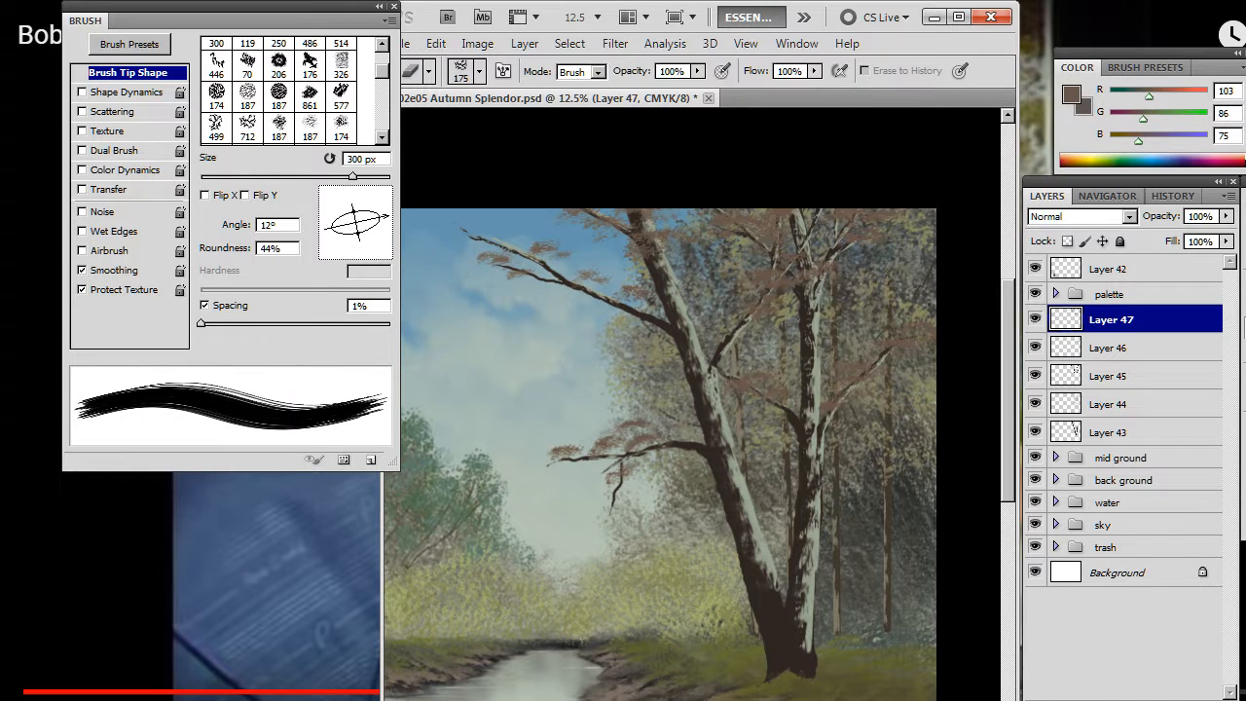
Step: Paint brown leaves around the left trunk's upper part and toward the diagonal branch, thinning them with a 250 px eraser
{"action": "key", "text": "b"}
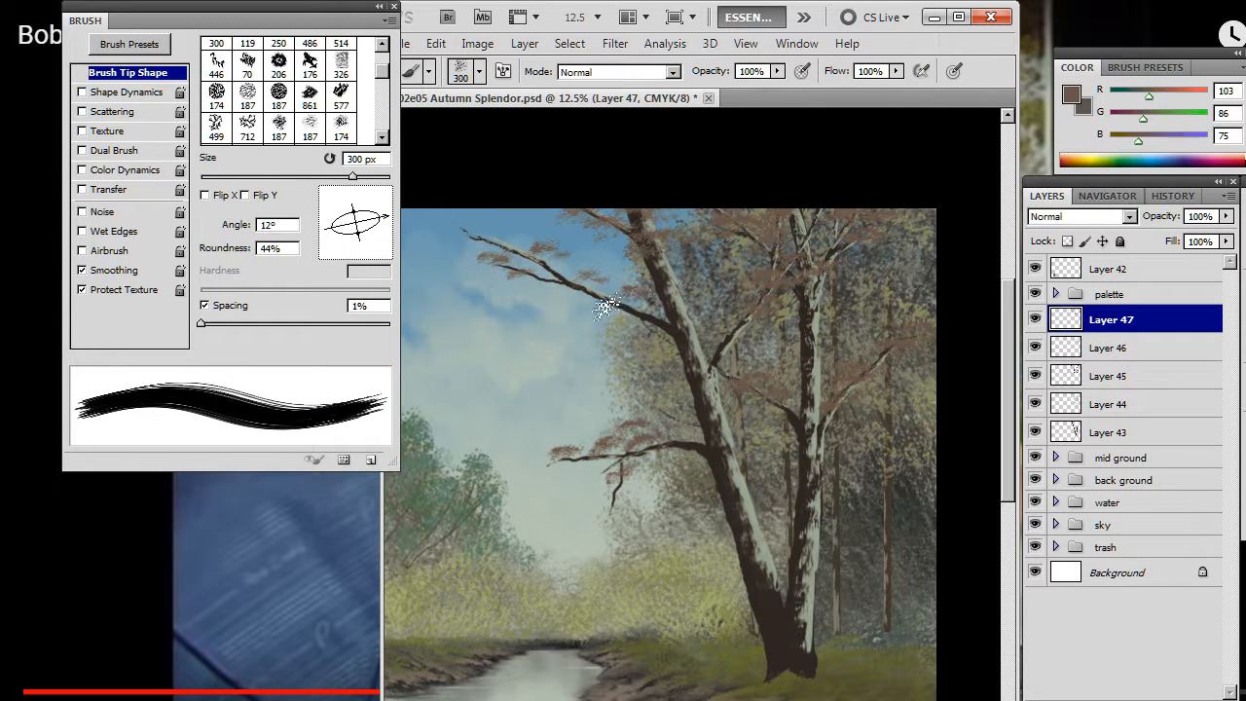
{"action": "key", "text": "e"}
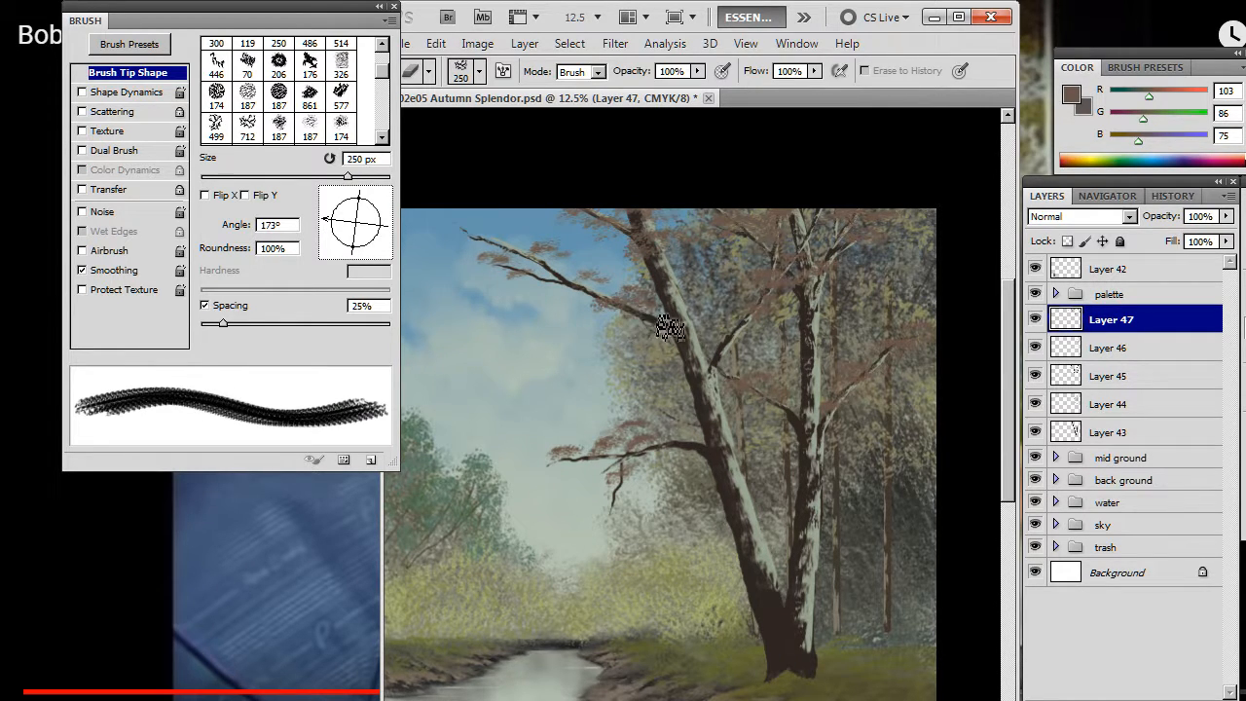
{"action": "key", "text": "b"}
{"action": "key", "text": "e"}
{"action": "key", "text": "b"}
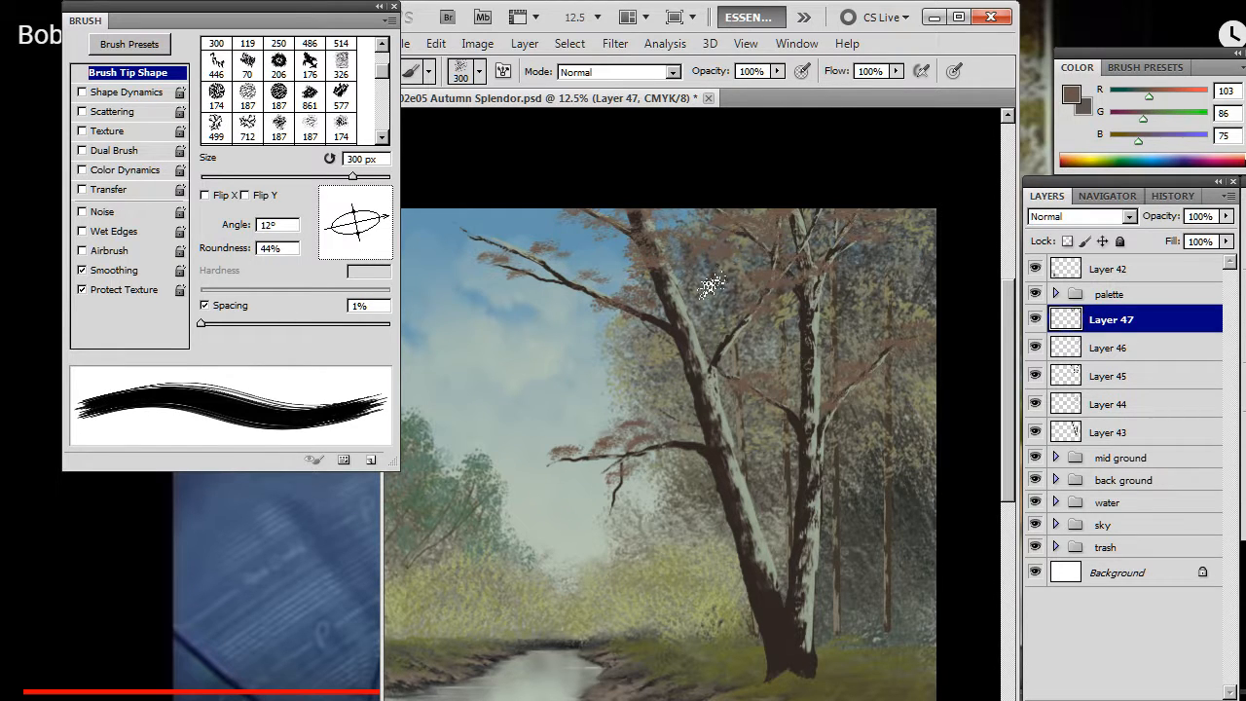
{"action": "key", "text": "e"}
{"action": "key", "text": "b"}
{"action": "key", "text": "e"}
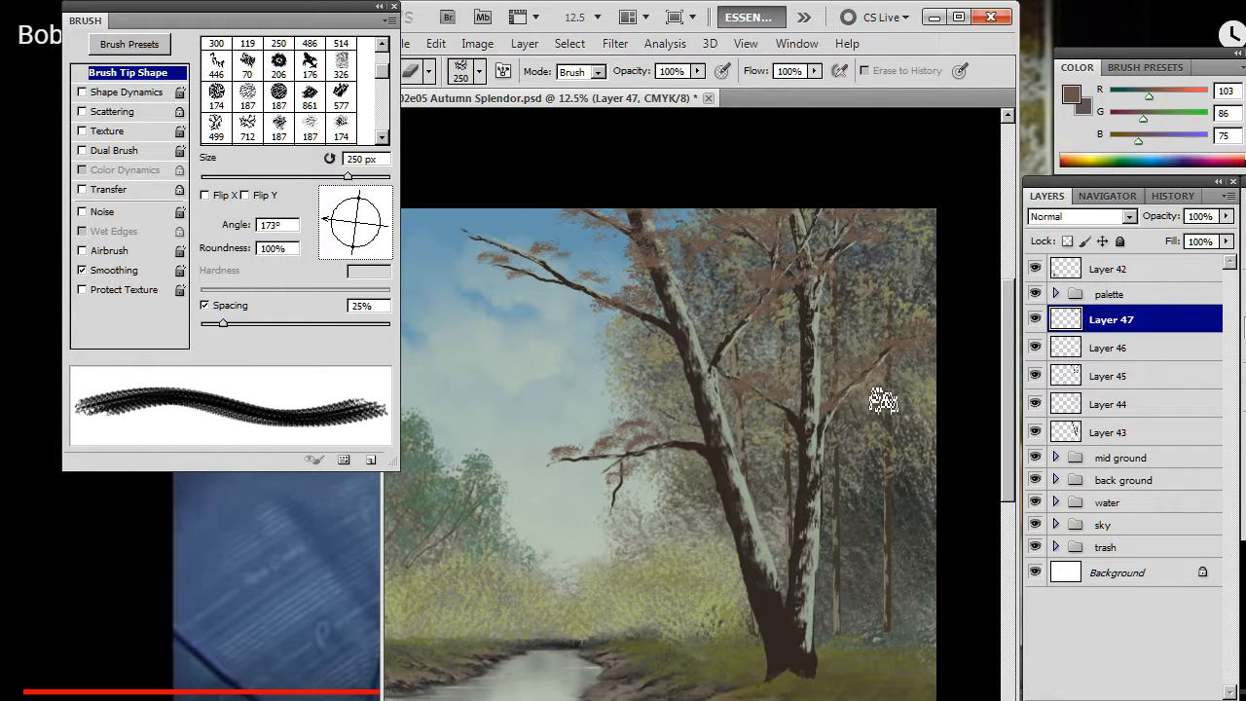
Step: Enlarge the brush to 500 px, paint brown foliage along the canvas's top edge around the trunks, and thin it with a 300 px eraser
{"action": "key", "text": "b"}
{"action": "key", "text": "bracketright"}
{"action": "key", "text": "bracketright"}
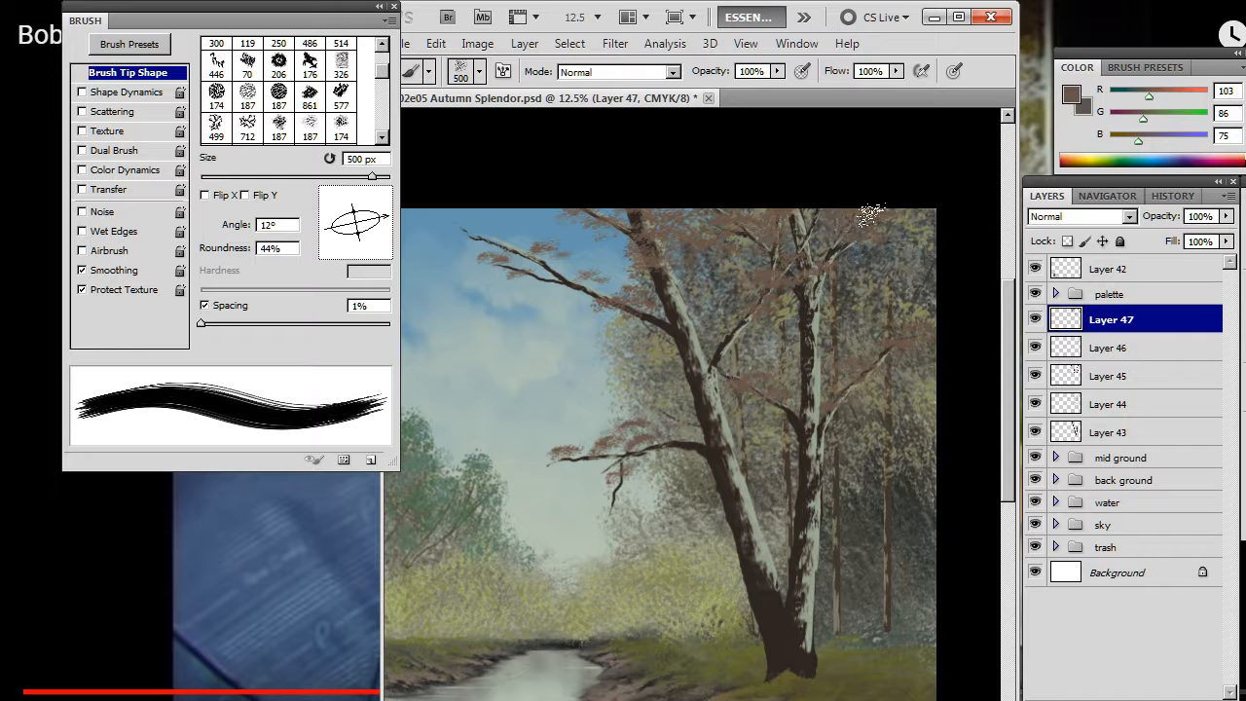
{"action": "key", "text": "e"}
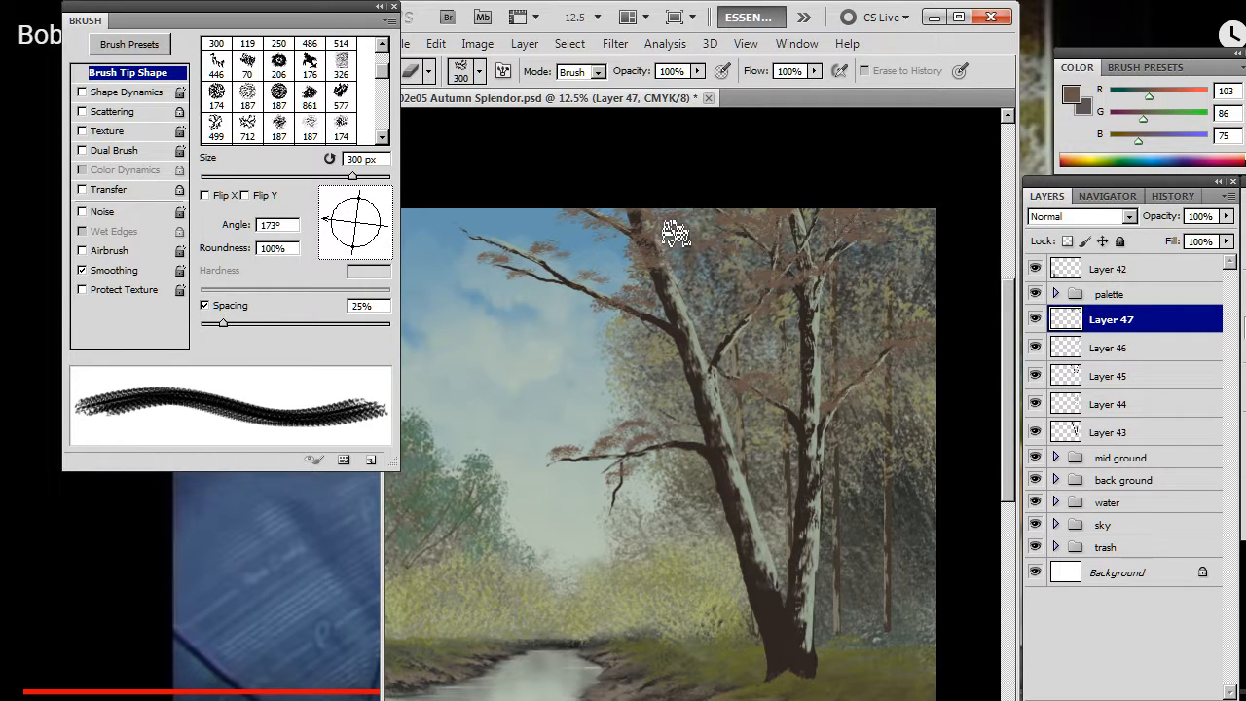
Step: Extend the brown foliage along the sky's top edge from the left trunk past the upper-left branch's tip, thinning it with the eraser
{"action": "key", "text": "b"}
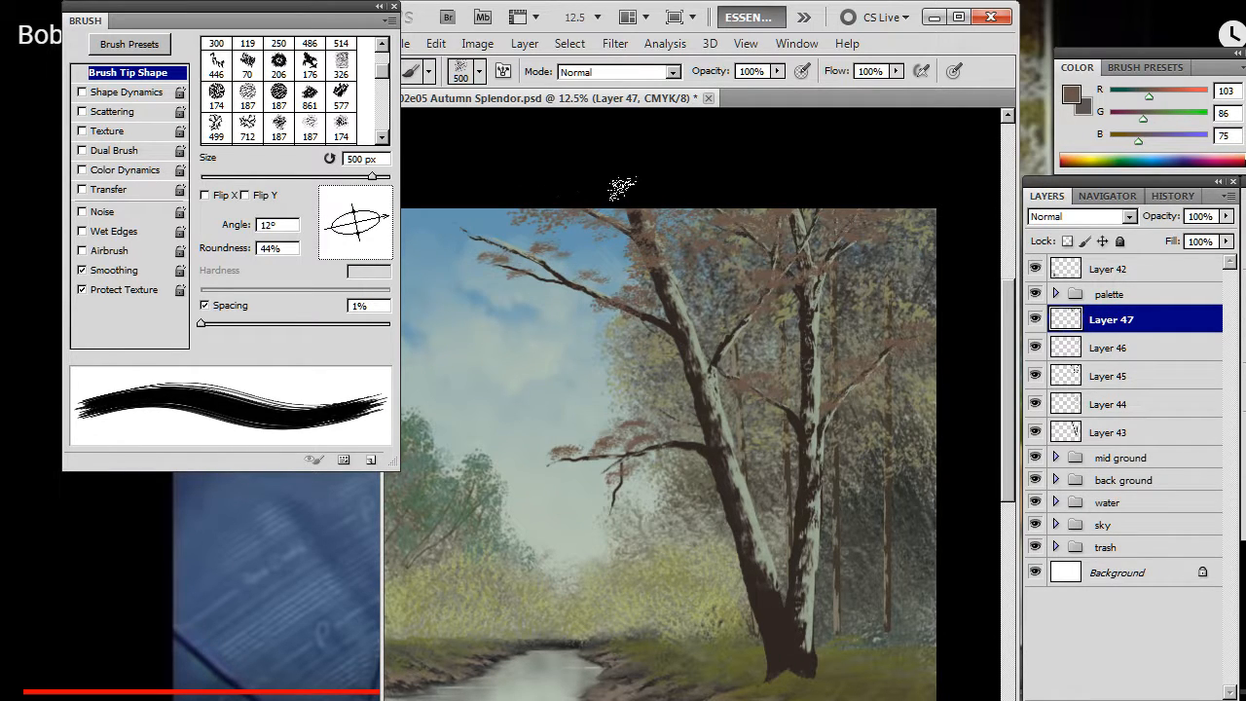
{"action": "key", "text": "e"}
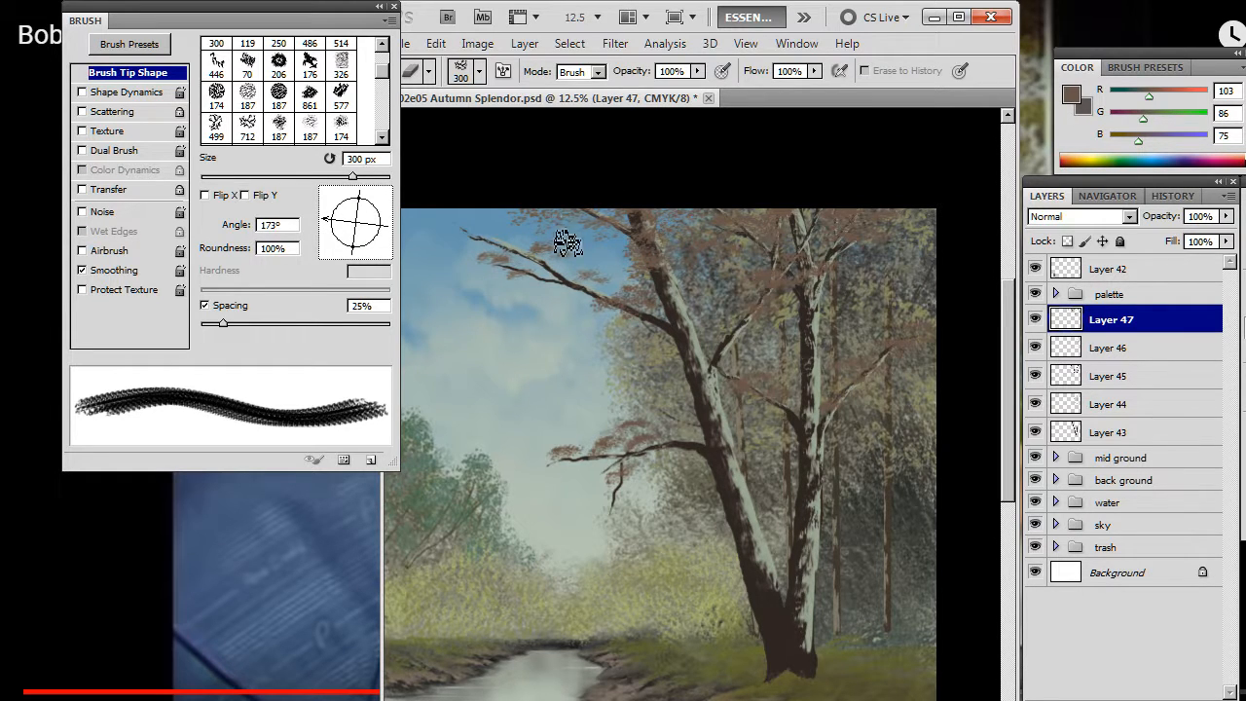
{"action": "key", "text": "b"}
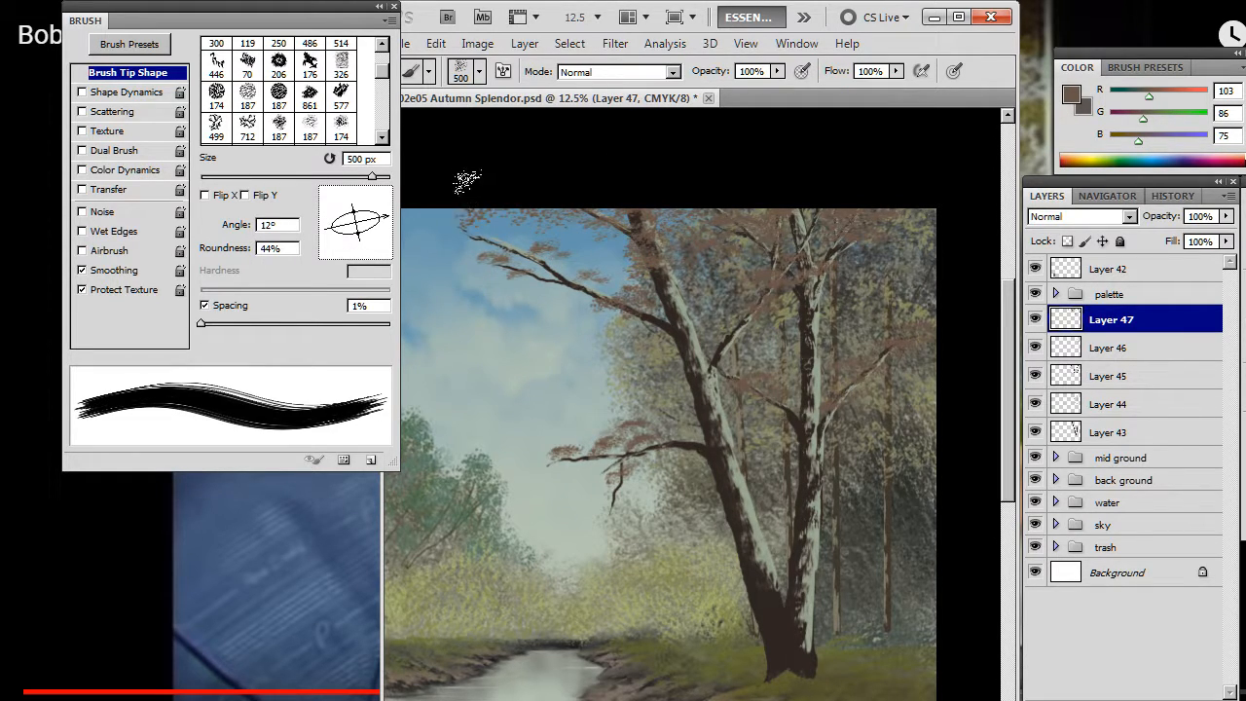
{"action": "key", "text": "e"}
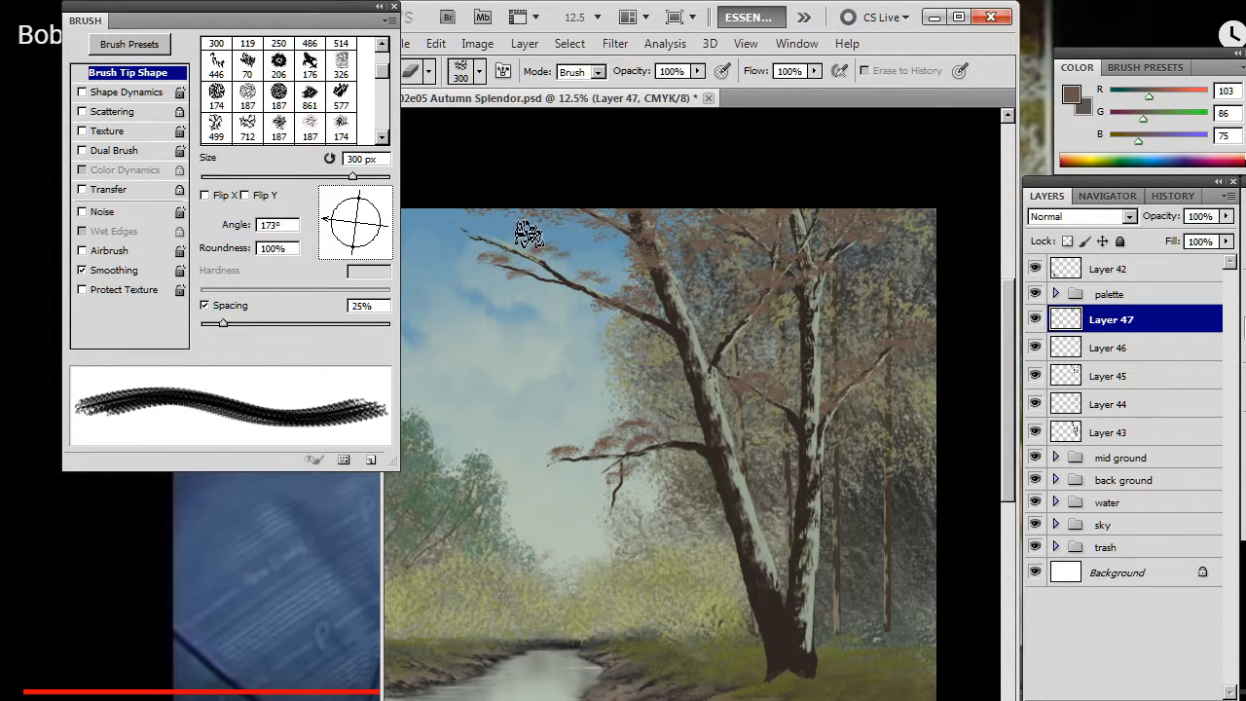
{"action": "key", "text": "b"}
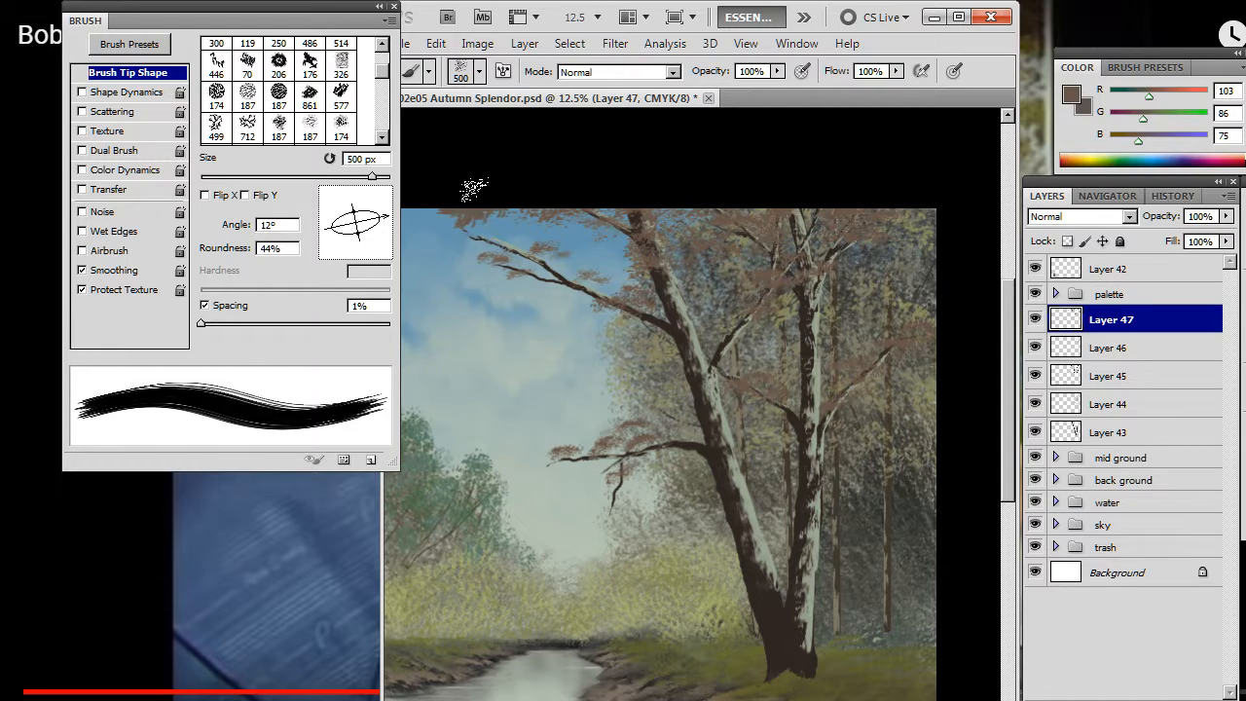
{"action": "key", "text": "e"}
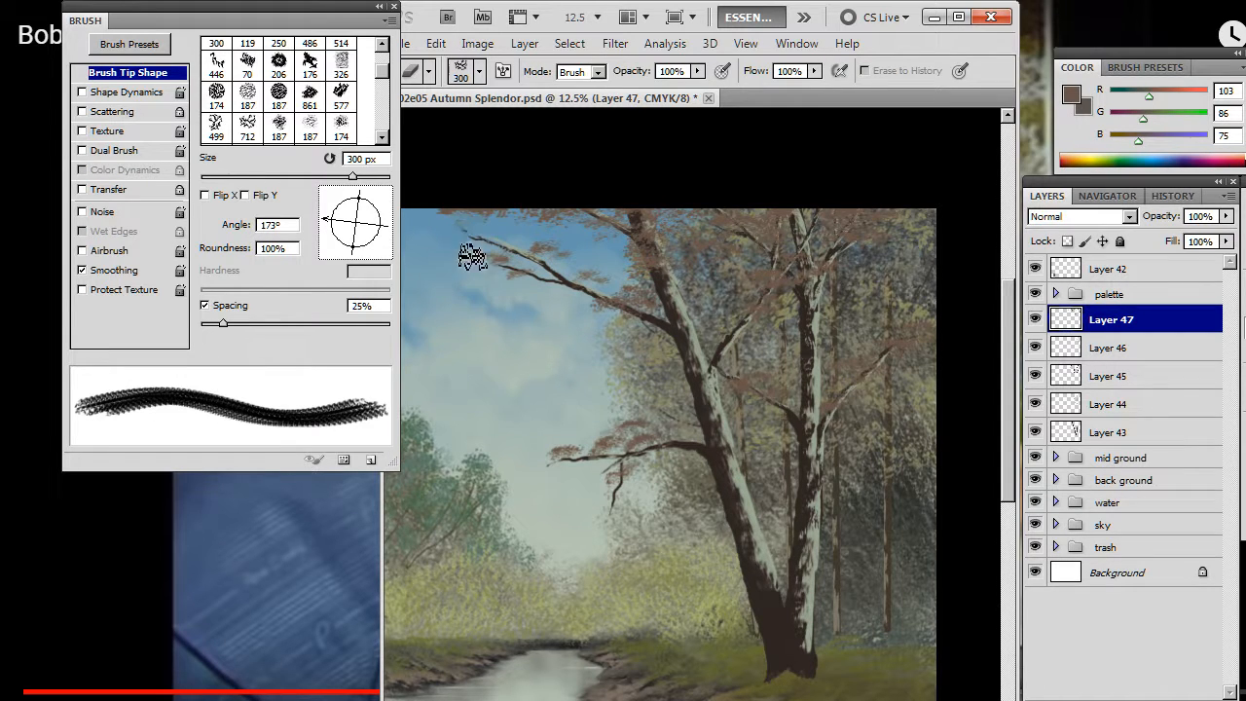
Step: Add brown leaves around the upper-left branch's tip with a 200 px brush and thin them with a 250 px eraser
{"action": "key", "text": "b"}
{"action": "key", "text": "bracketleft"}
{"action": "key", "text": "bracketleft"}
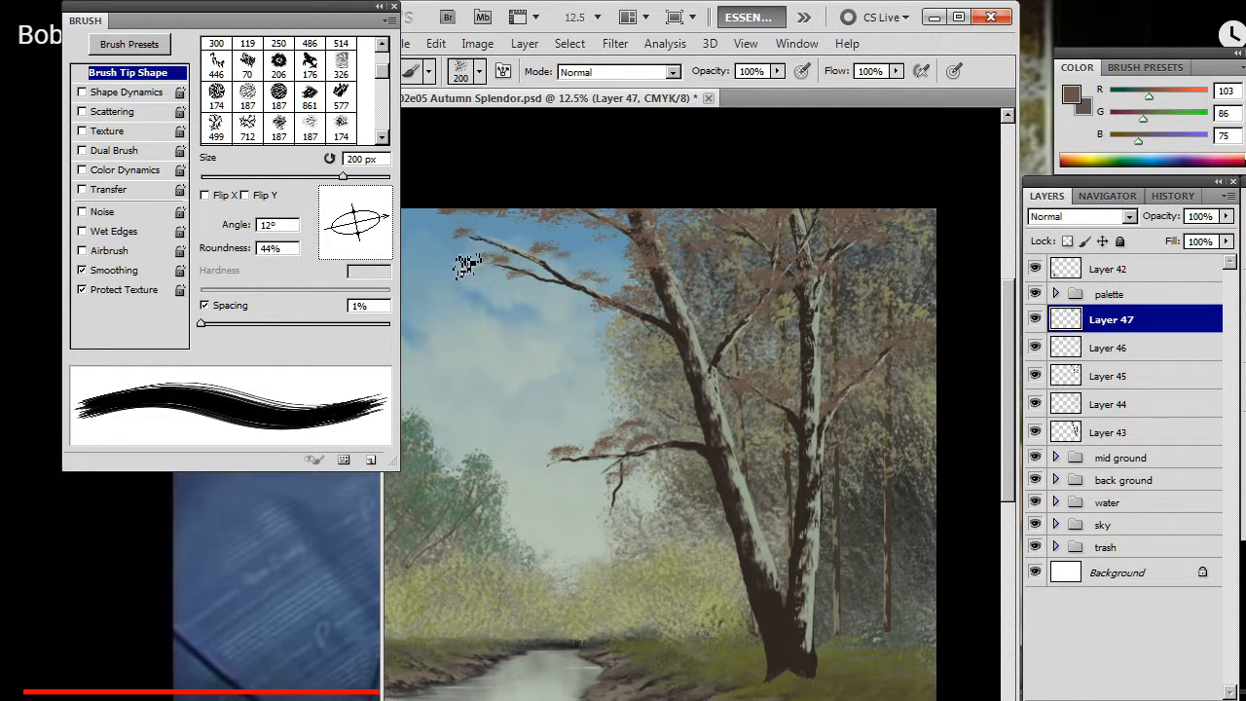
{"action": "key", "text": "e"}
{"action": "key", "text": "b"}
{"action": "key", "text": "e"}
{"action": "key", "text": "bracketright"}
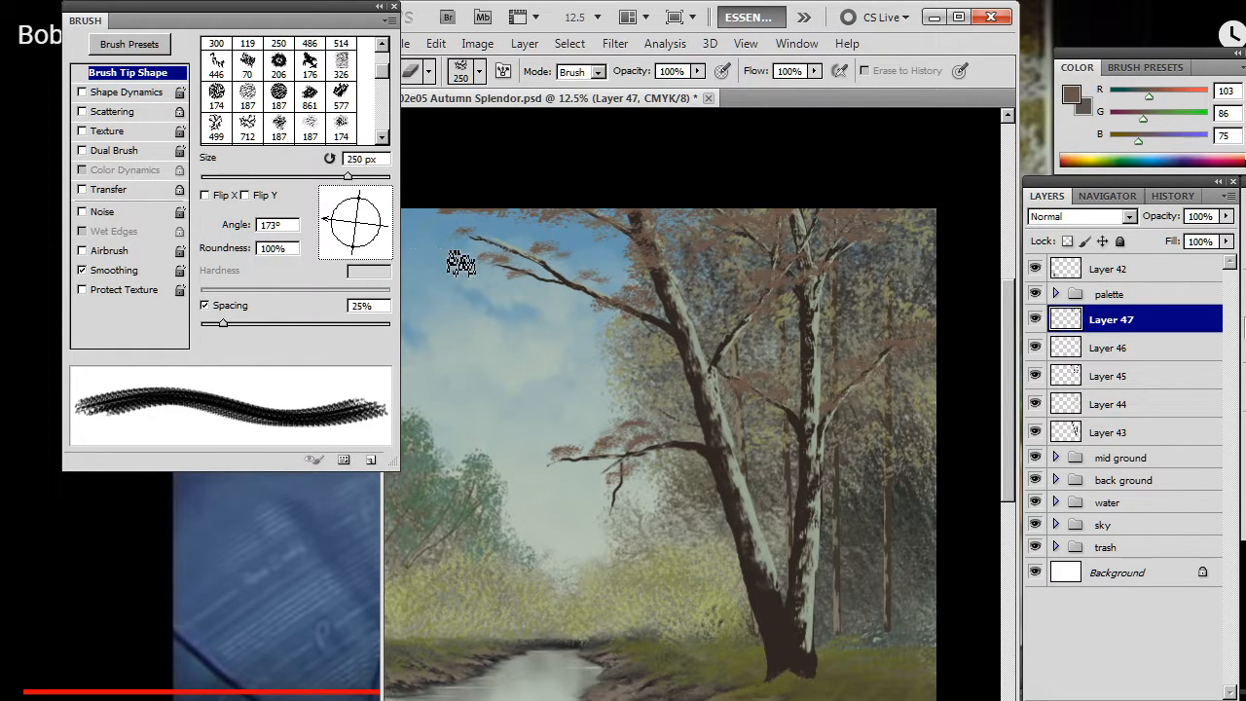
{"action": "key", "text": "b"}
{"action": "key", "text": "e"}
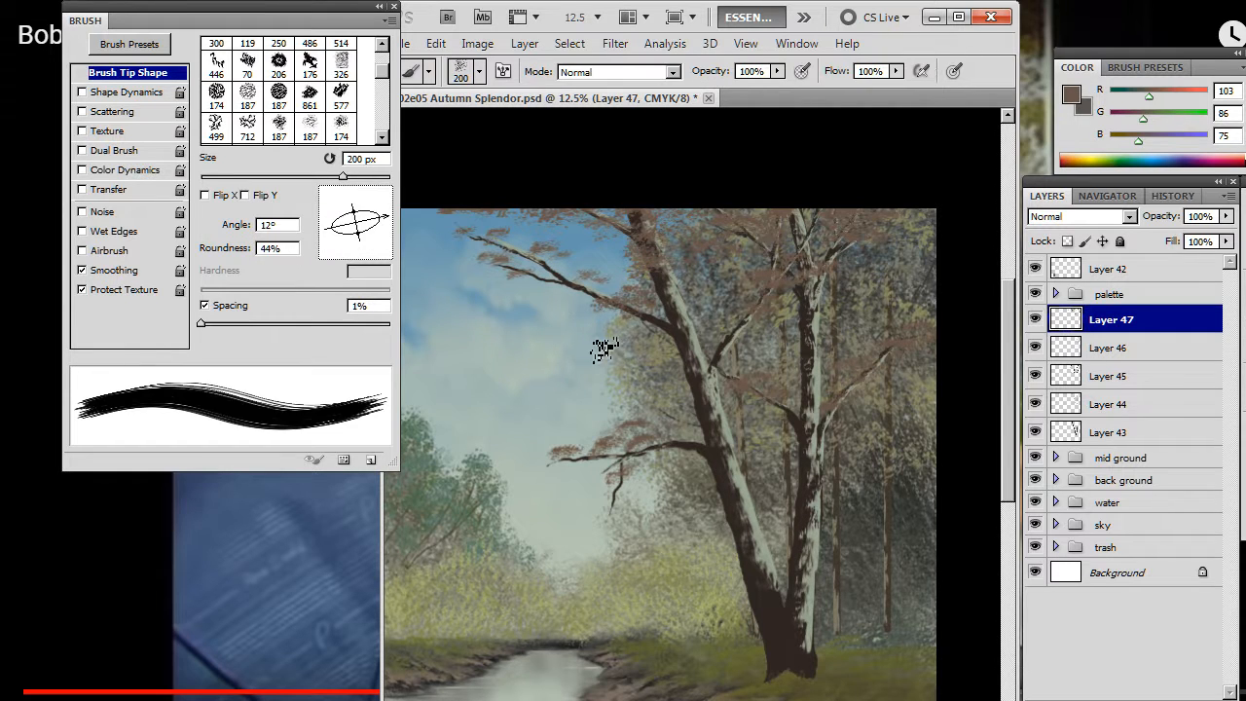
Step: Lasso leaf clusters beside the left trunk, move them down onto the upper-left branch, and deselect
{"action": "key", "text": "b"}
{"action": "key", "text": "l"}
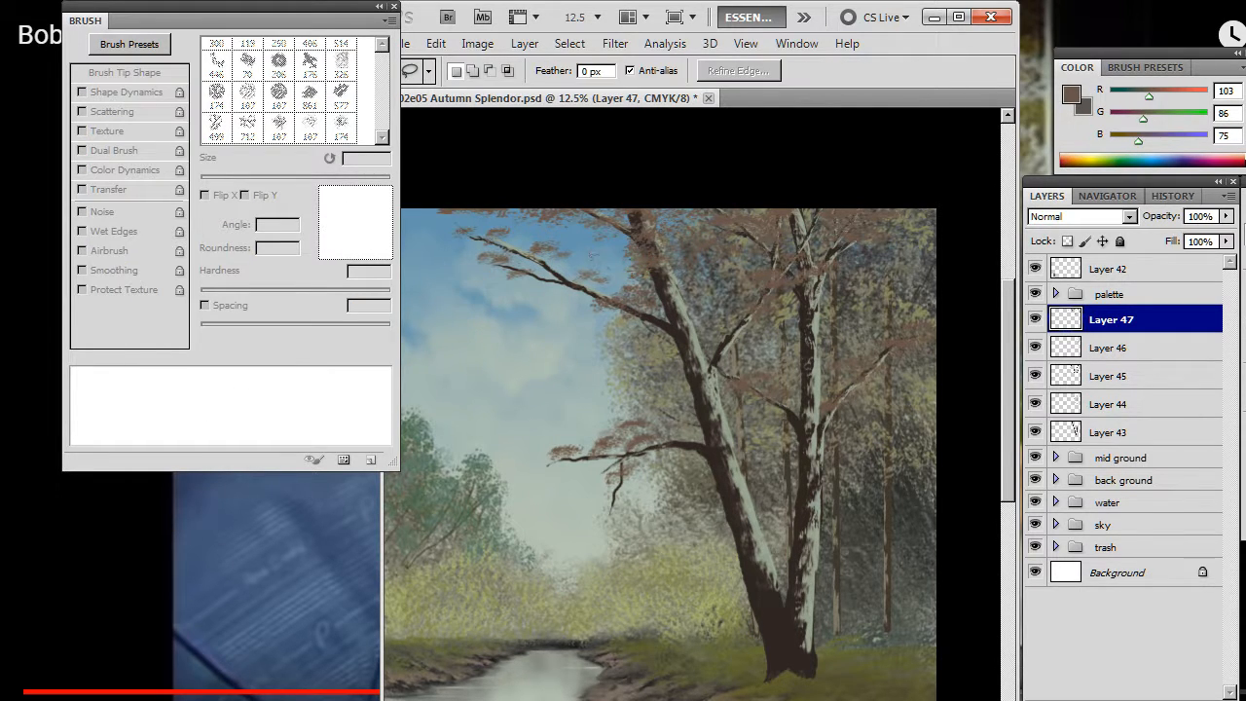
{"action": "key", "text": "v"}
{"action": "mouse_move", "coordinate": [621, 264]}
{"action": "left_mouse_down"}
{"action": "mouse_move", "coordinate": [635, 283]}
{"action": "mouse_move", "coordinate": [597, 280]}
{"action": "left_mouse_up"}
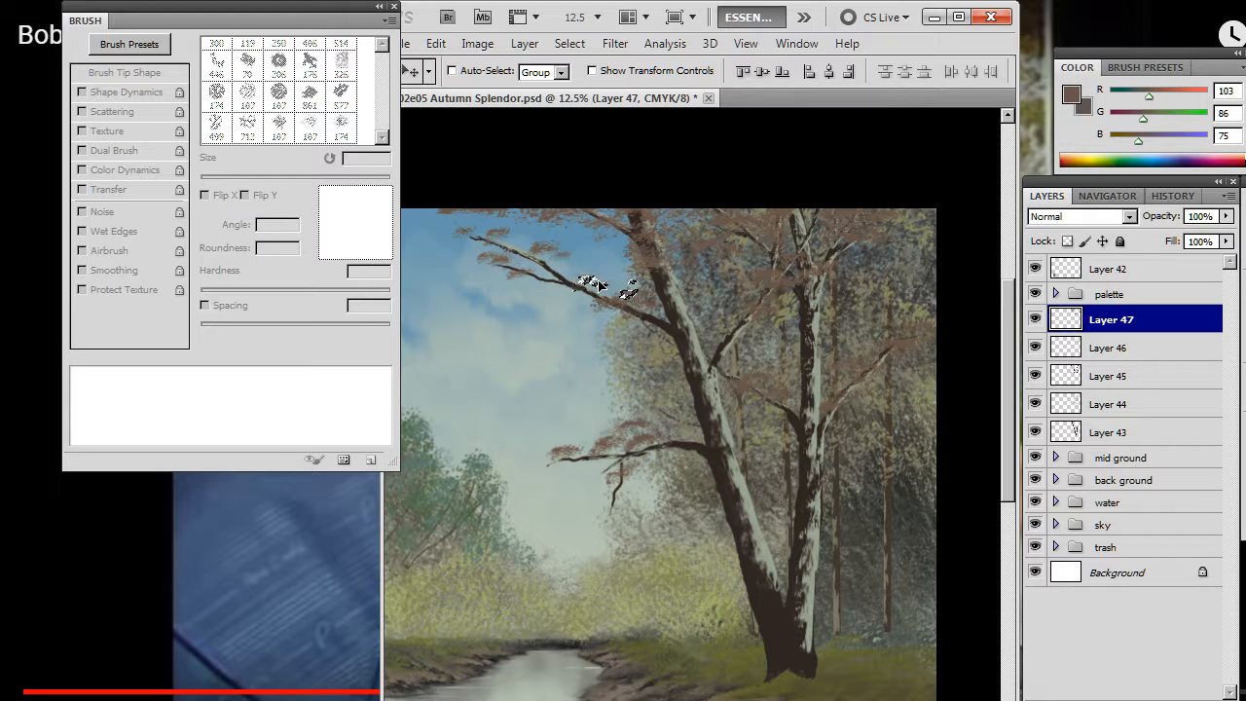
{"action": "key", "text": "l"}
{"action": "key", "text": "ctrl+d"}
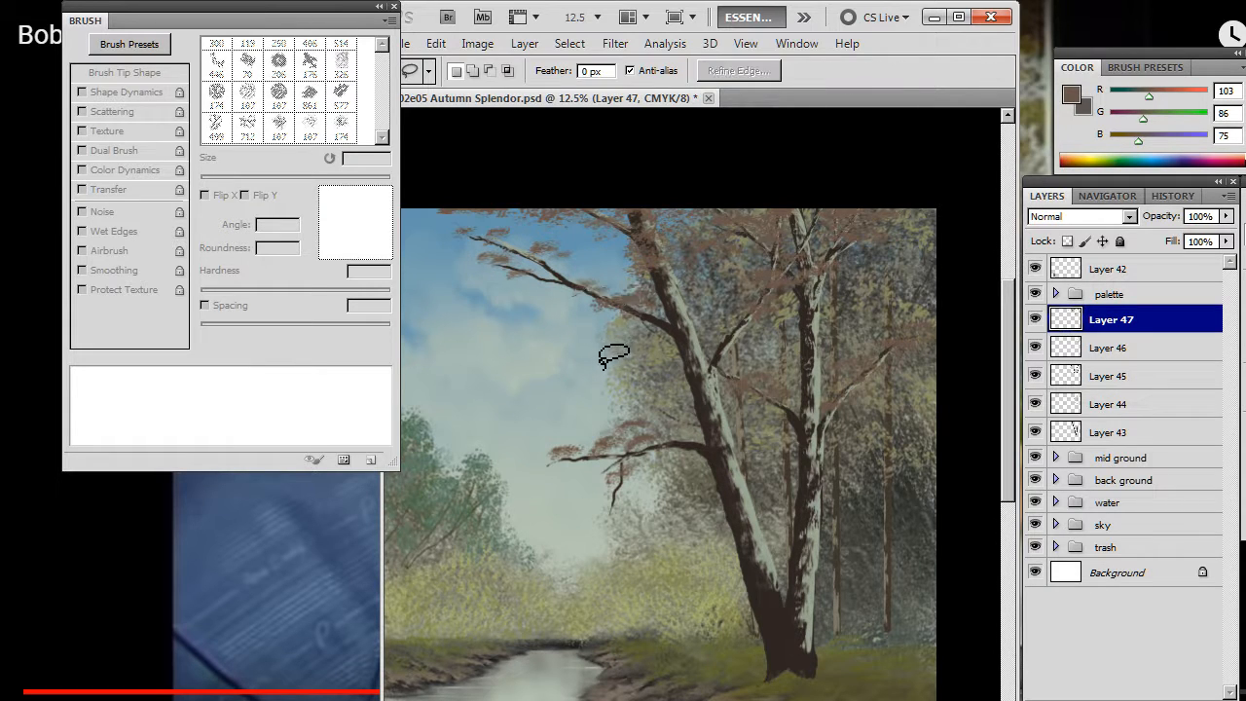
Step: Paint brown leaves between the upper-left branch and the left trunk with the 200 px brush, thinning them with the 250 px eraser
{"action": "key", "text": "b"}
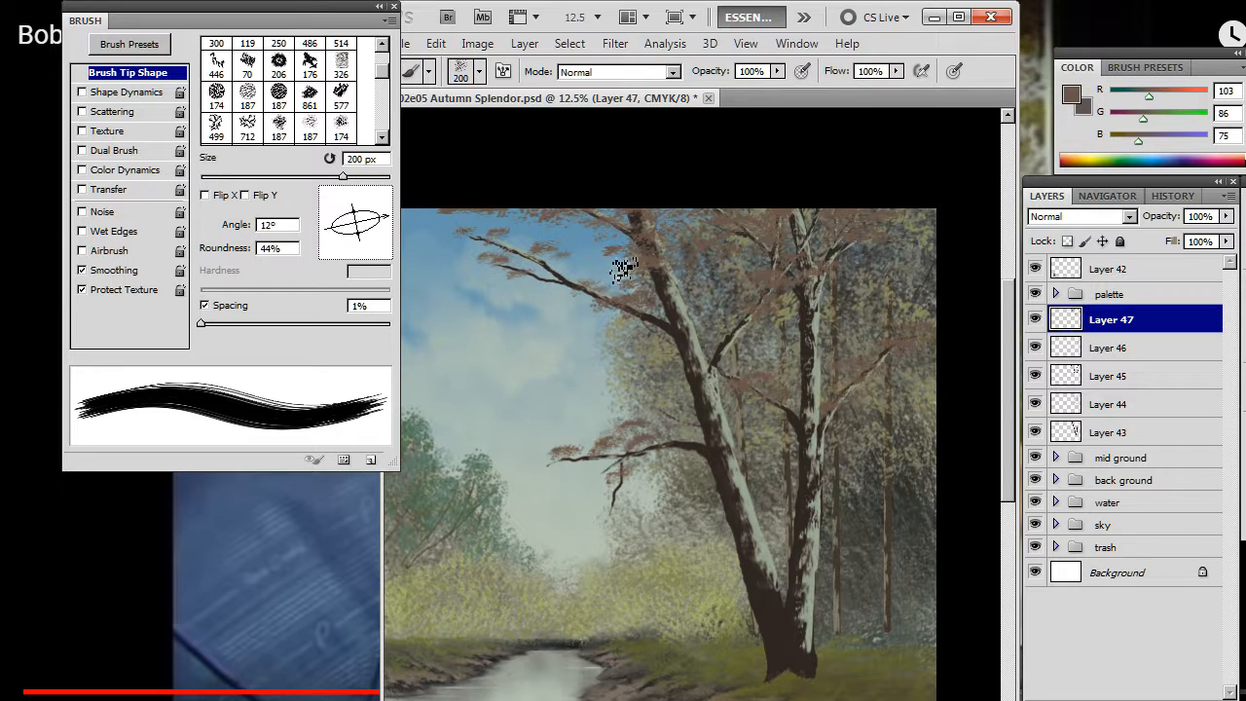
{"action": "key", "text": "e"}
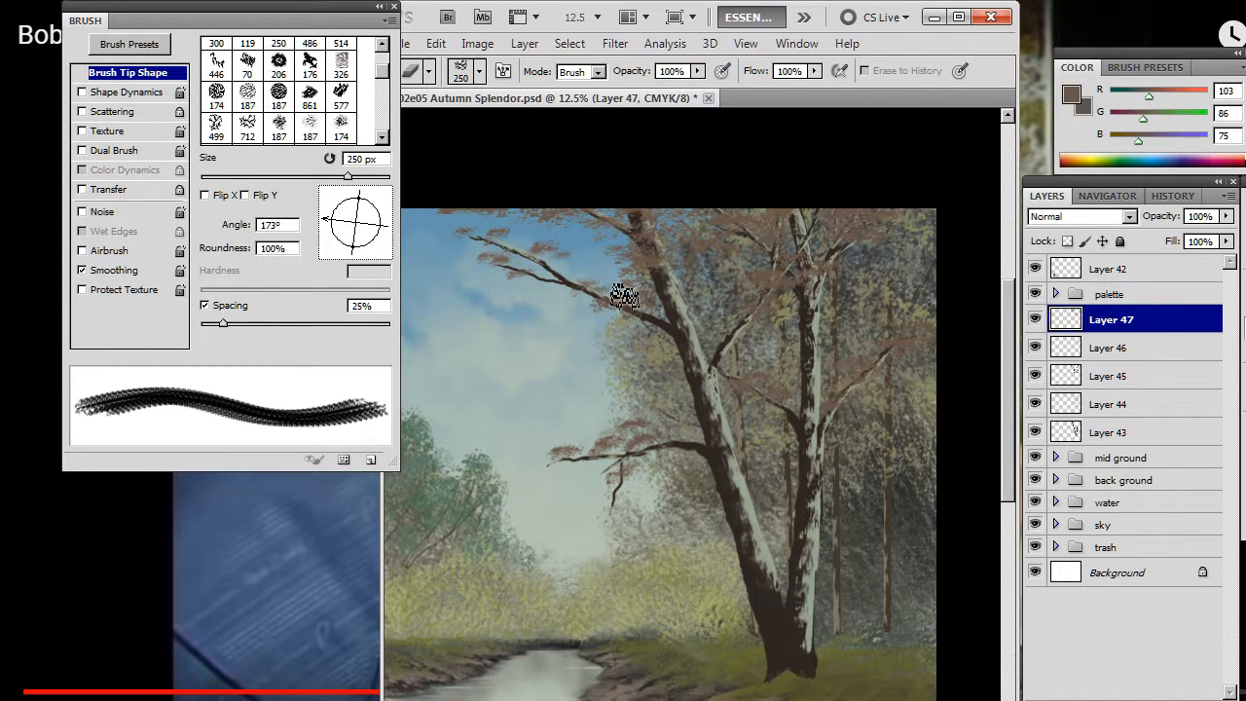
{"action": "key", "text": "b"}
{"action": "key", "text": "e"}
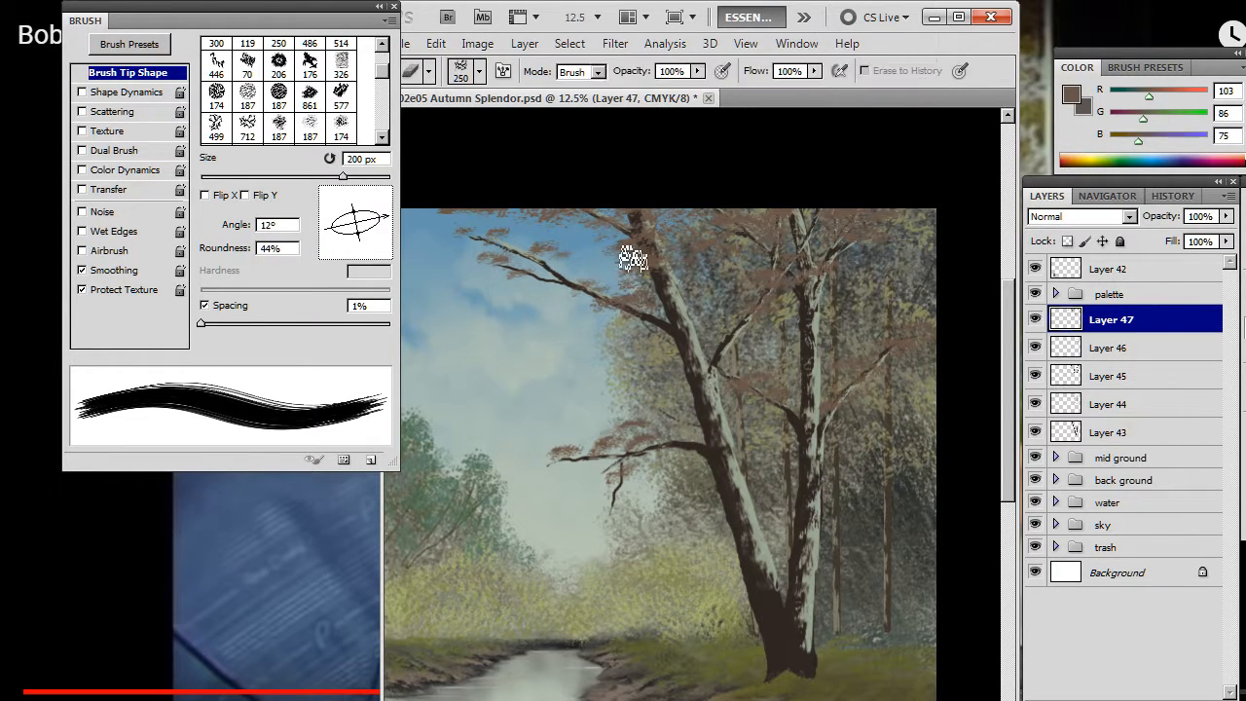
Step: Add brown leaves in the gap between the two trunks' upper parts and thin them with the eraser
{"action": "key", "text": "b"}
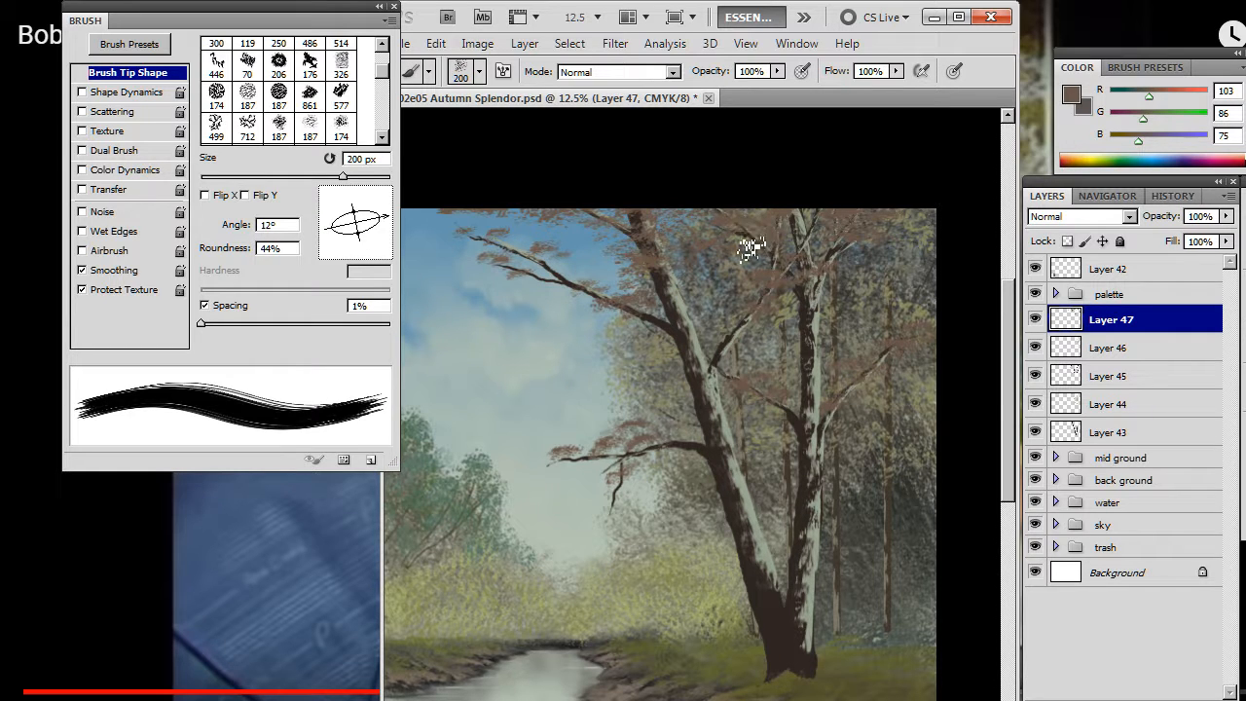
{"action": "key", "text": "e"}
{"action": "key", "text": "b"}
{"action": "key", "text": "e"}
Step: Enlarge the brush, paint brown foliage into the canvas's upper-right corner, and thin it with the 250 px eraser
{"action": "key", "text": "b"}
{"action": "key", "text": "bracketright"}
{"action": "key", "text": "bracketright"}
{"action": "key", "text": "bracketright"}
{"action": "key", "text": "bracketright"}
{"action": "key", "text": "e"}
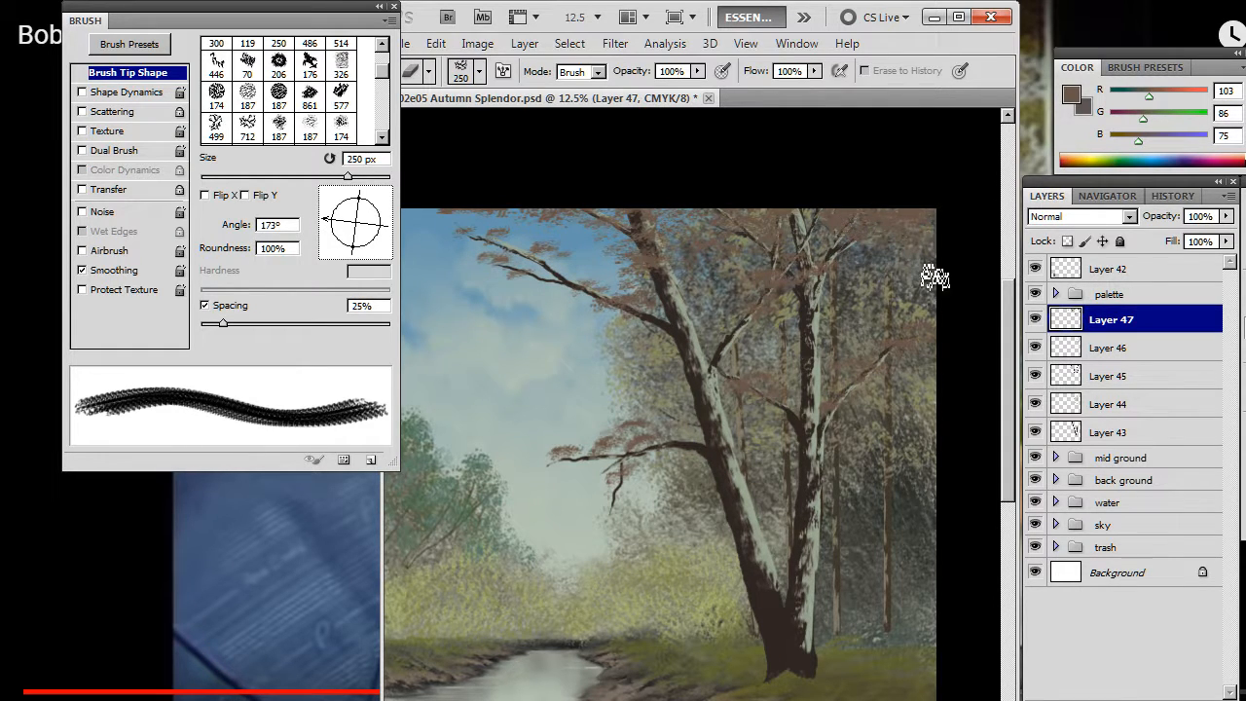
Step: Paint brown leaves above the right trunk's outer branch with a 300 px brush and thin them with the 250 px eraser
{"action": "key", "text": "b"}
{"action": "key", "text": "bracketleft"}
{"action": "key", "text": "bracketleft"}
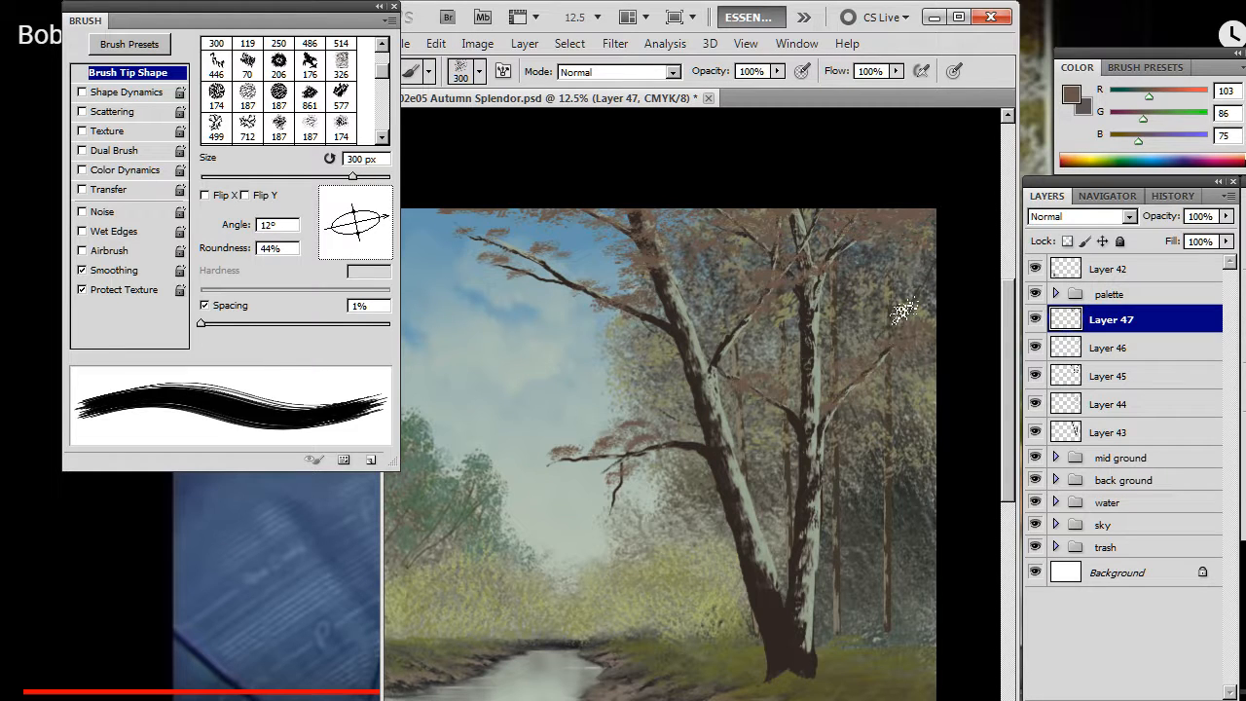
{"action": "key", "text": "e"}
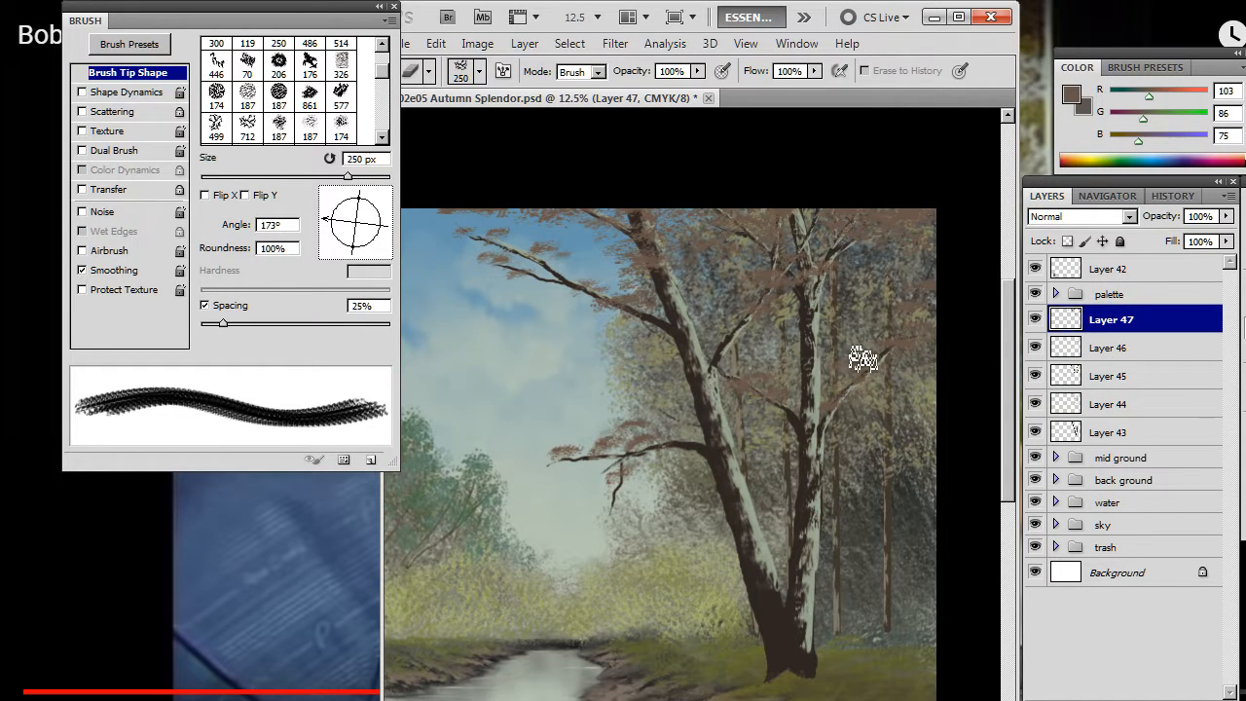
{"action": "key", "text": "b"}
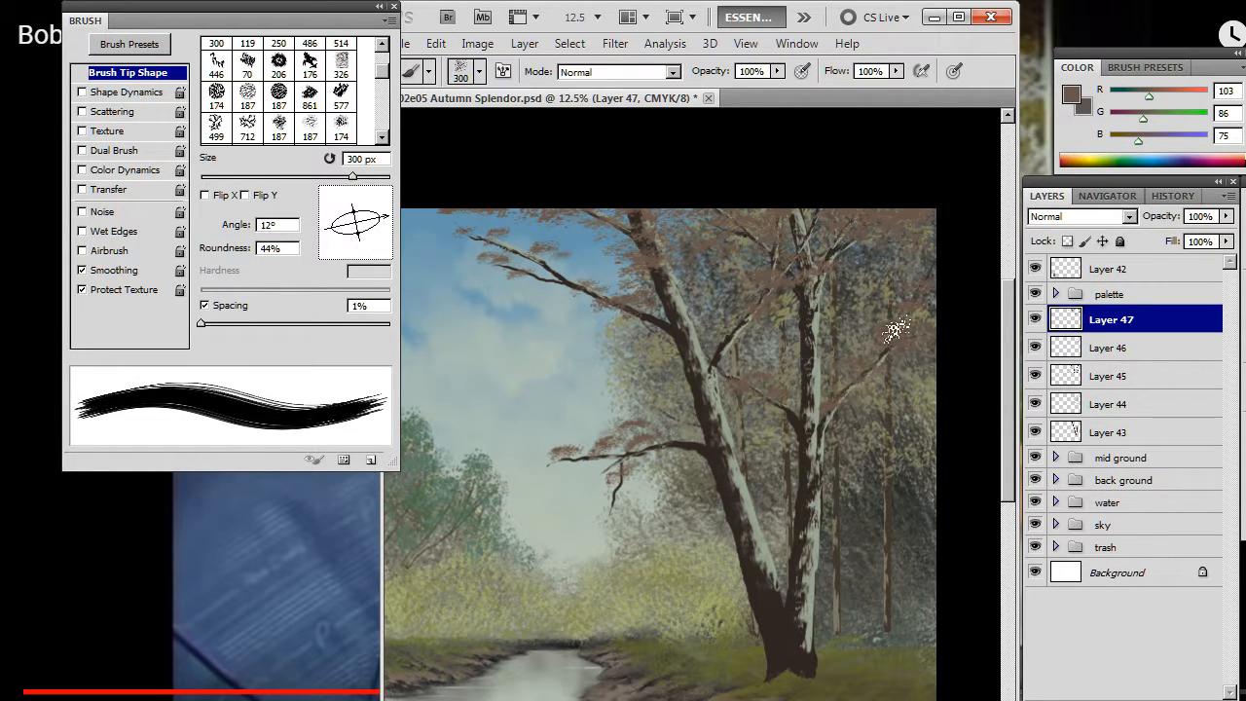
{"action": "key", "text": "e"}
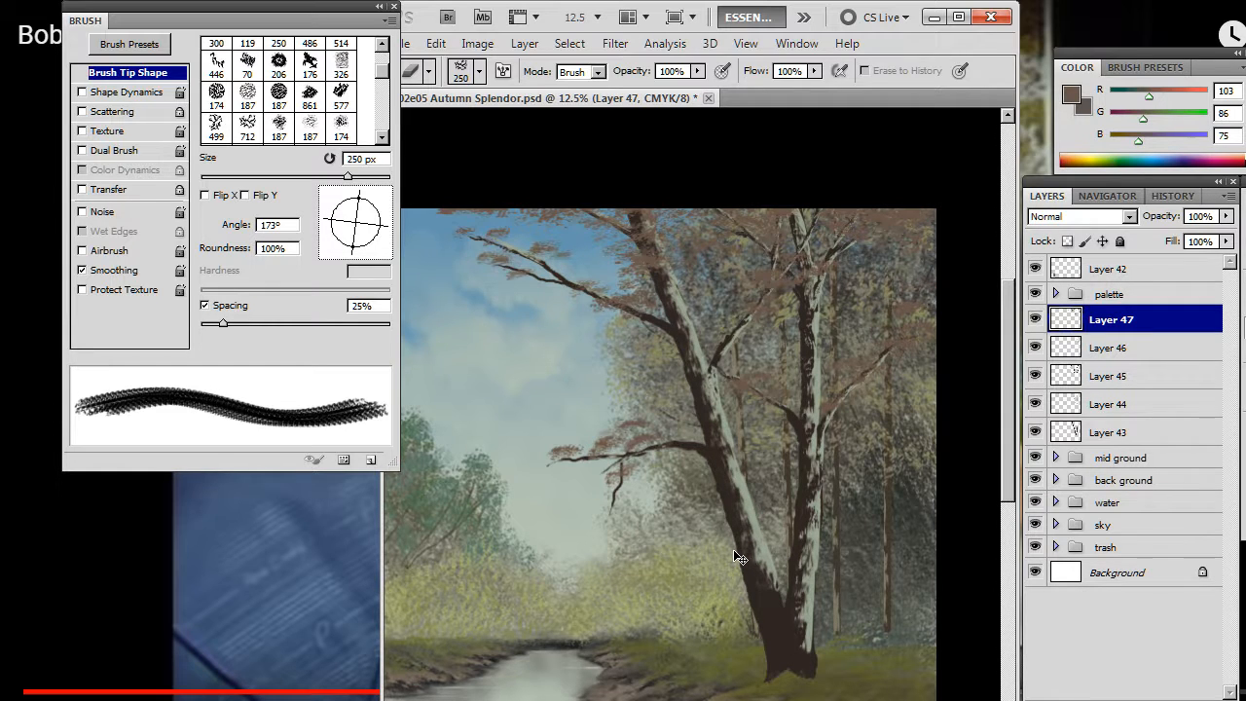
Step: Touch up the brown leaves at the sky's upper edge beyond the upper-left branch with the 300 px brush and 250 px eraser
{"action": "key", "text": "b"}
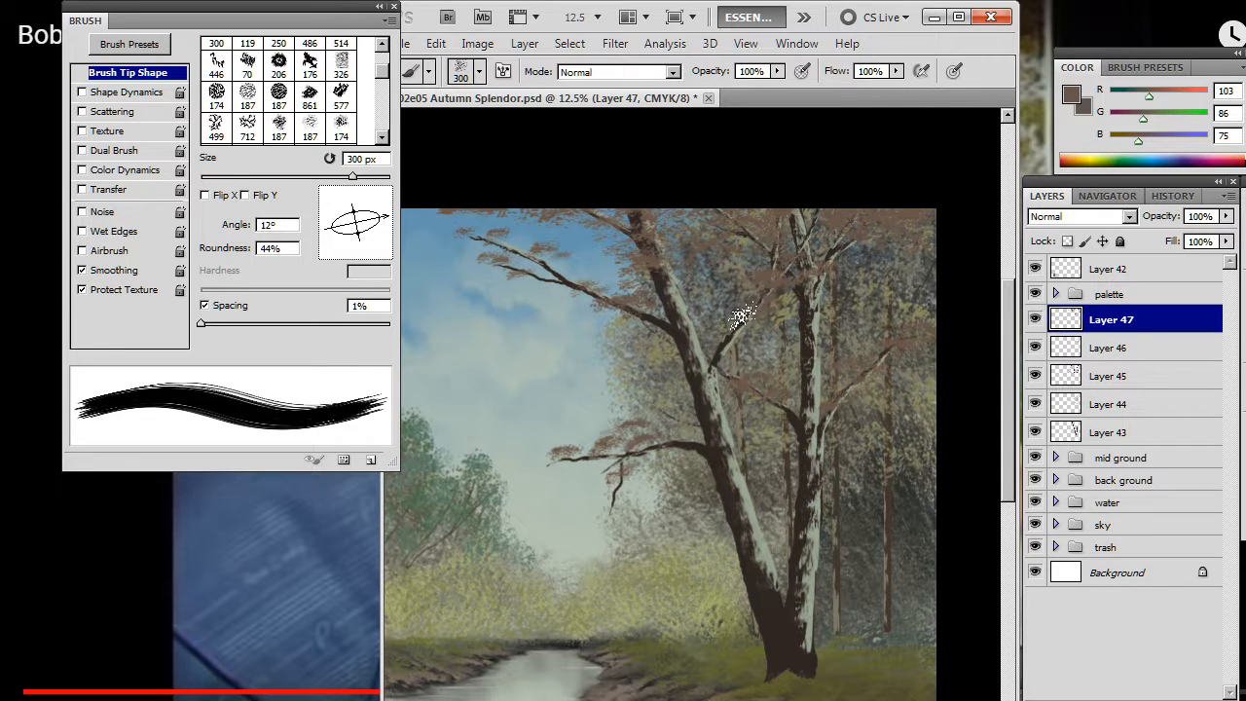
{"action": "key", "text": "alt+space"}
{"action": "mouse_move", "coordinate": [685, 357]}
{"action": "left_mouse_down"}
{"action": "mouse_move", "coordinate": [629, 355]}
{"action": "mouse_move", "coordinate": [634, 391]}
{"action": "left_mouse_up"}
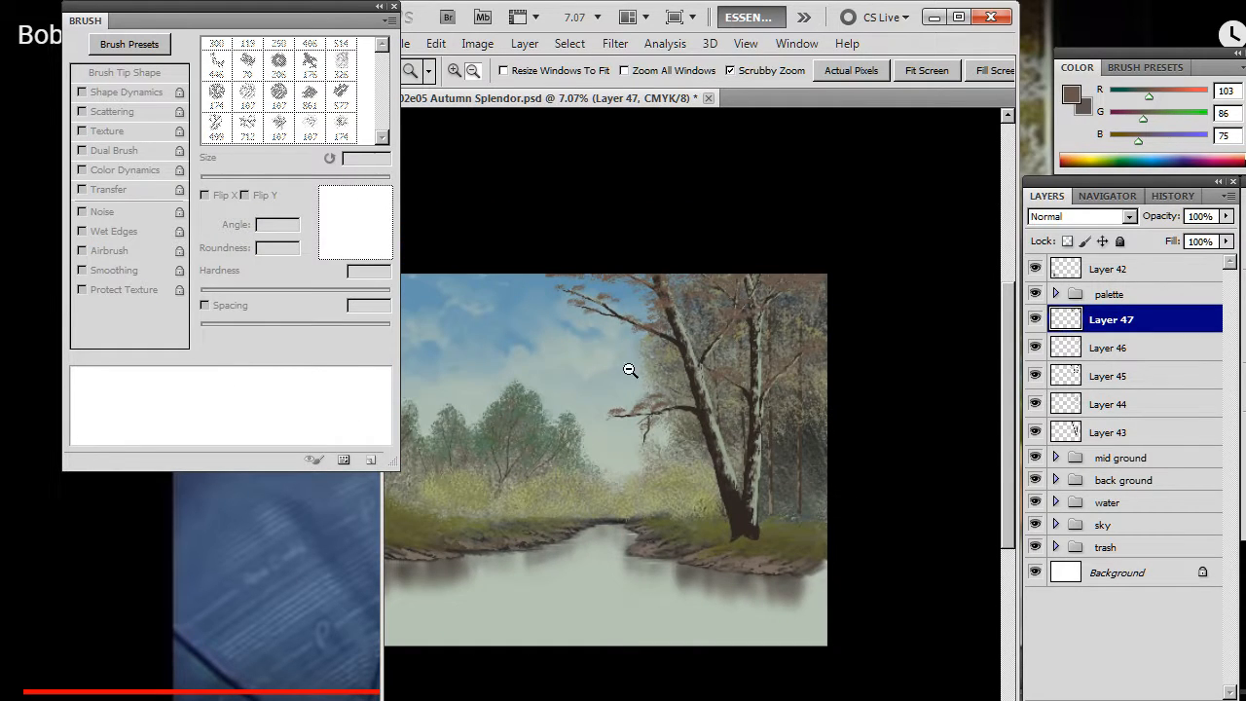
{"action": "left_click_drag", "start_coordinate": [677, 282], "coordinate": [711, 243]}
{"action": "left_click_drag", "start_coordinate": [598, 382], "coordinate": [706, 381]}
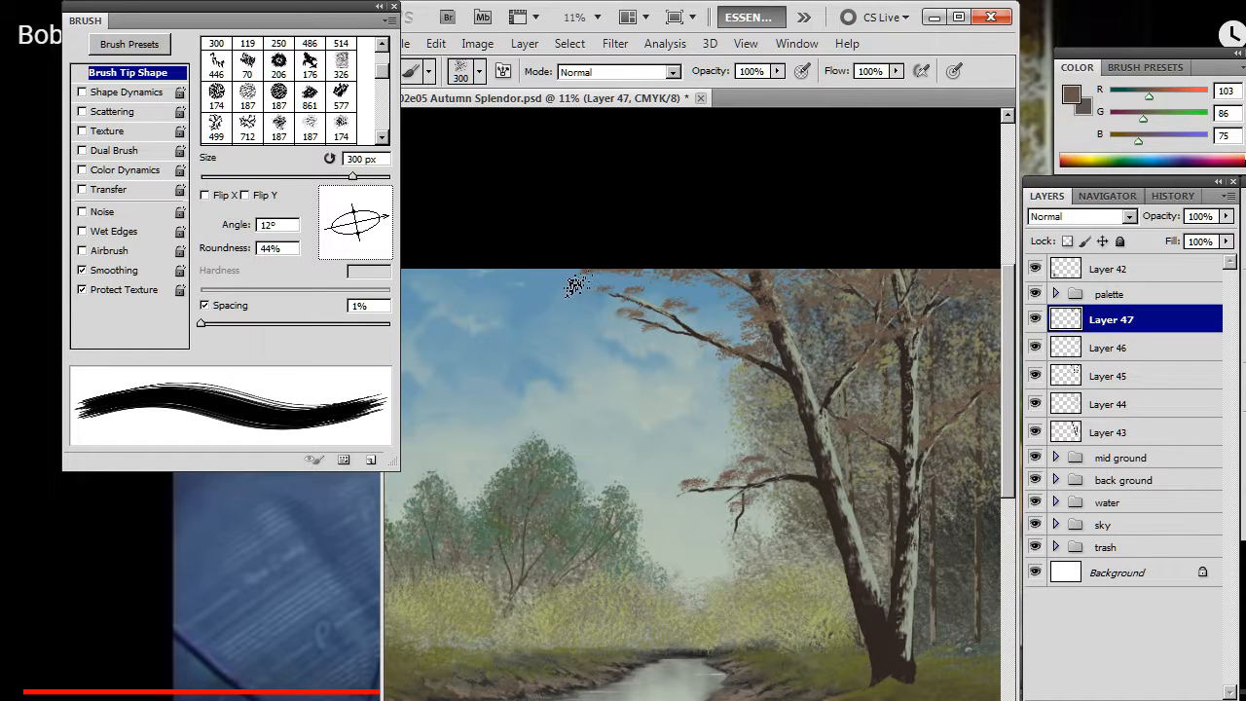
{"action": "key", "text": "e"}
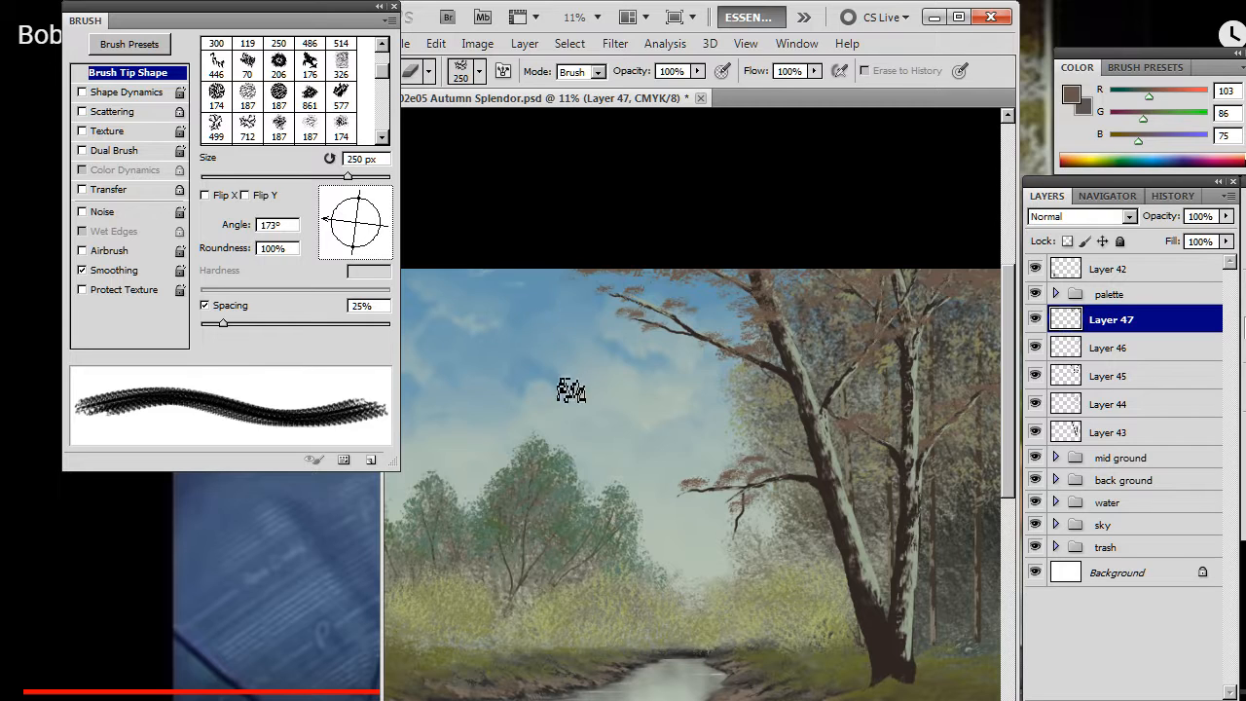
Step: View the whole painting, then switch to the Bob Ross reference video and play it to examine the next painting stage
{"action": "key", "text": "z"}
{"action": "left_click_drag", "start_coordinate": [695, 361], "coordinate": [660, 414]}
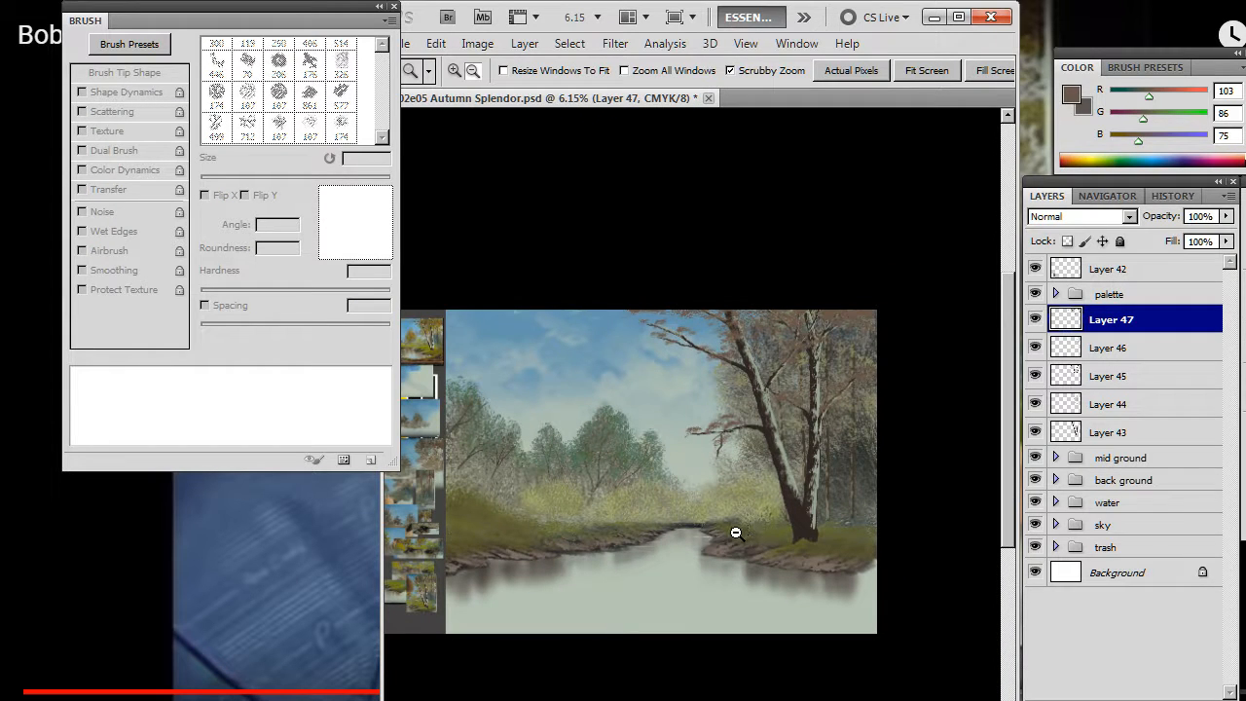
{"action": "key", "text": "alt+Tab"}
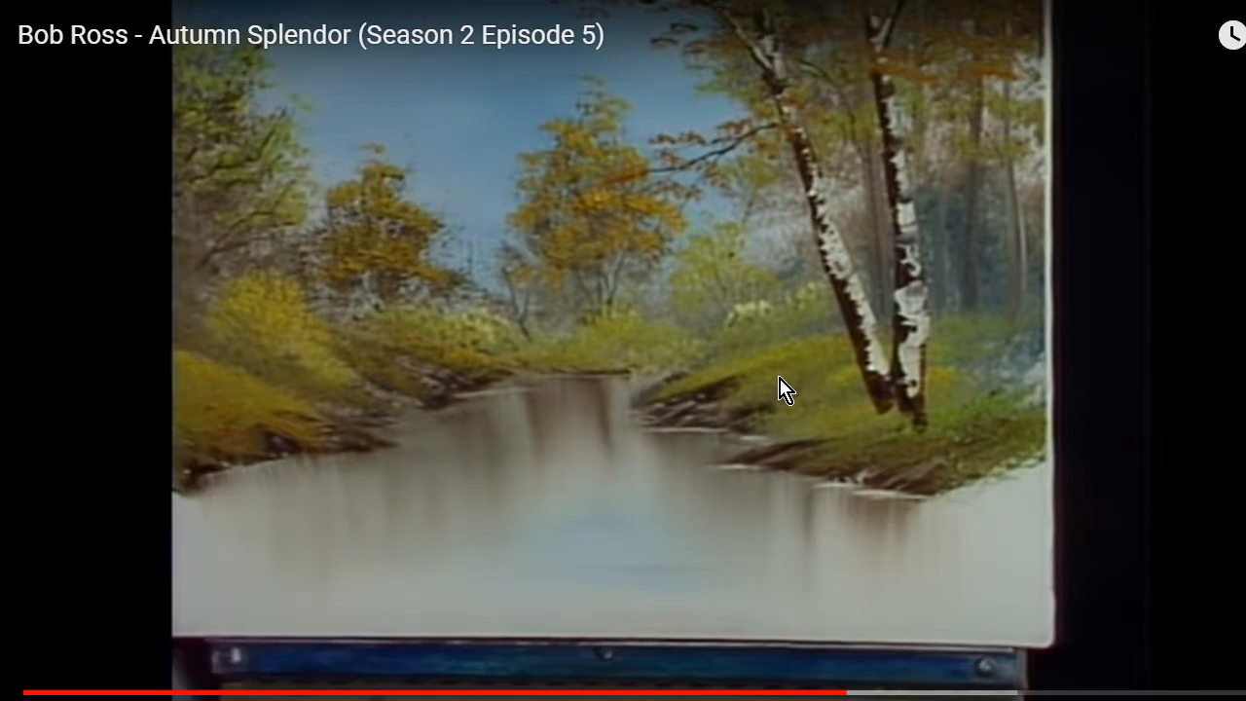
{"action": "left_click", "coordinate": [746, 406]}
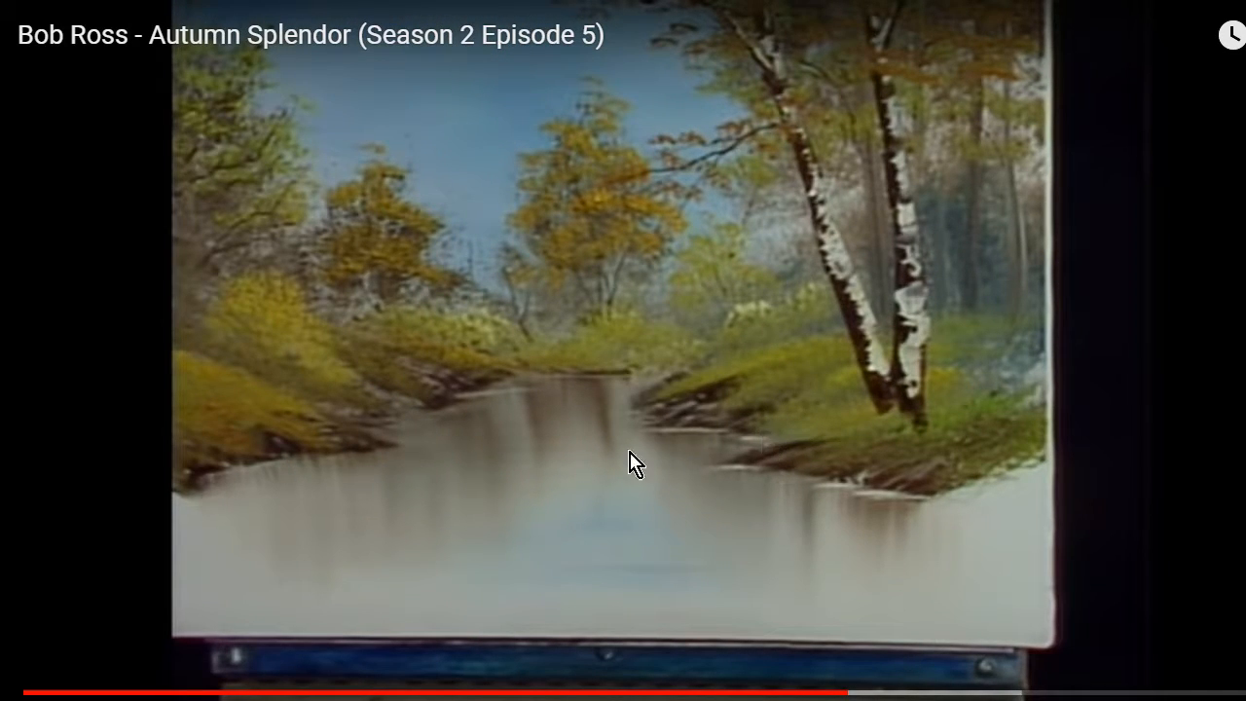
{"action": "key", "text": "alt+Tab"}
{"action": "key", "text": "Tab"}
{"action": "key", "text": "Tab"}
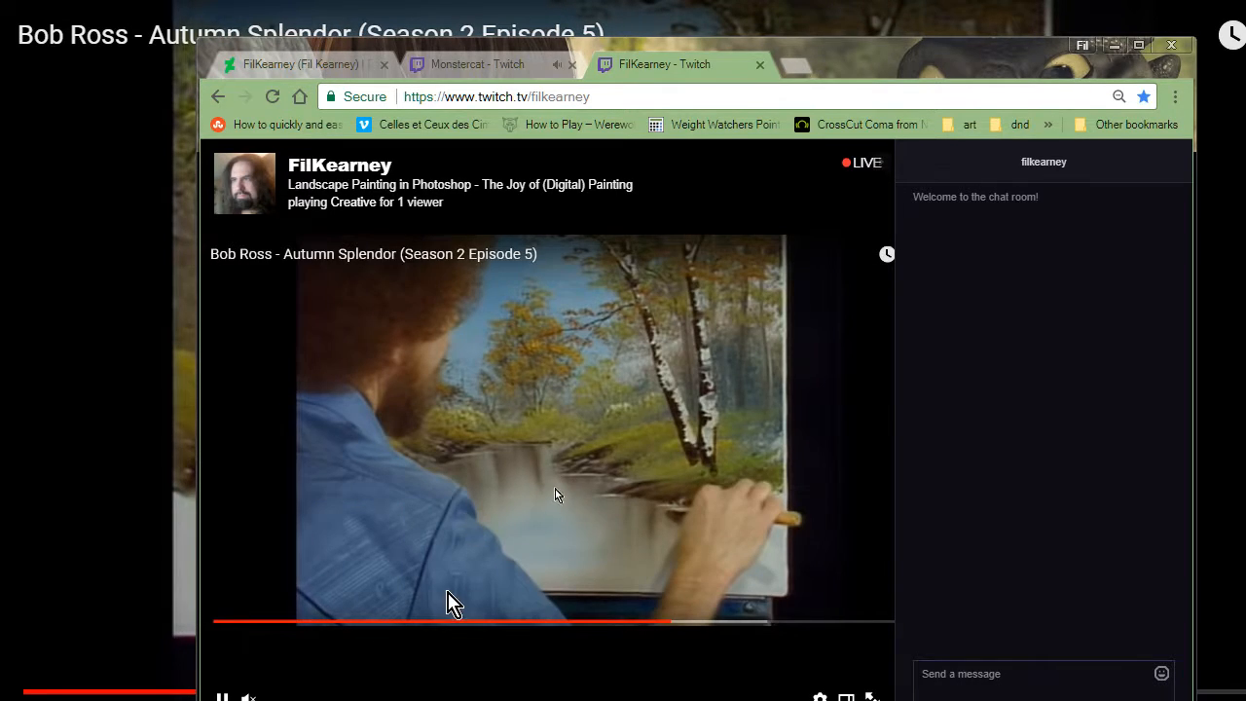
{"action": "key", "text": "alt+Tab"}
{"action": "key", "text": "alt+Tab"}
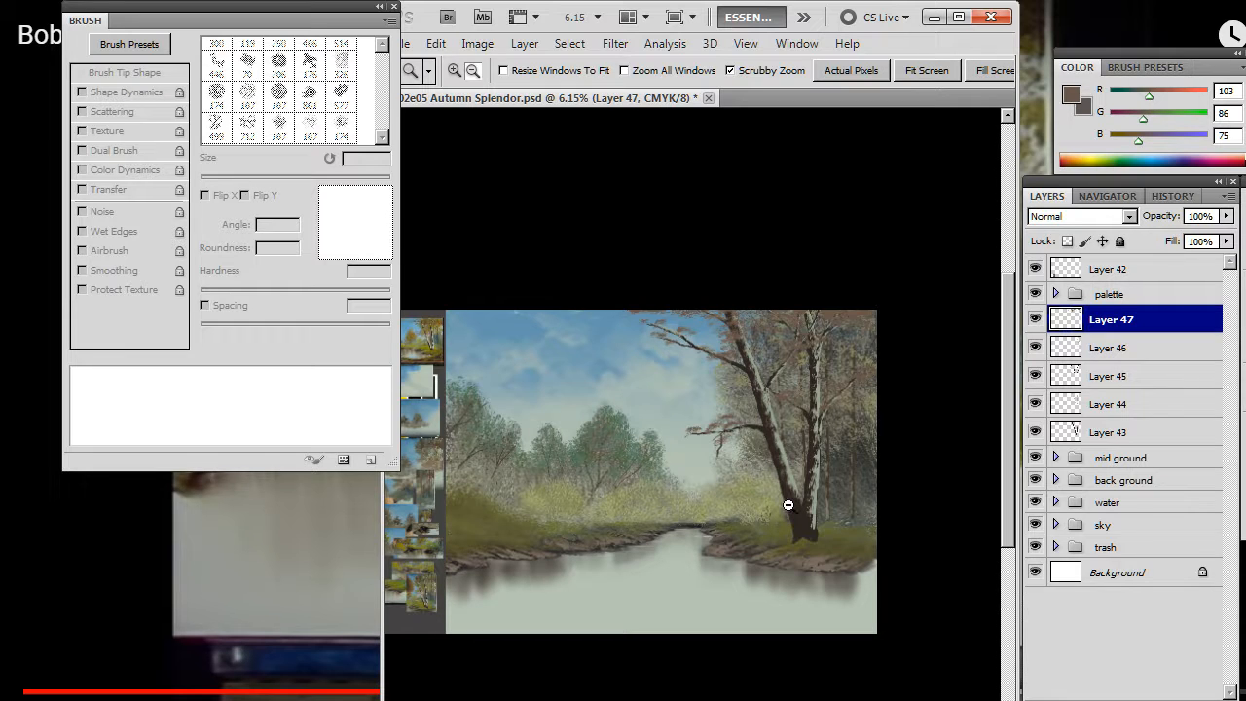
{"action": "key", "text": "alt+Tab"}
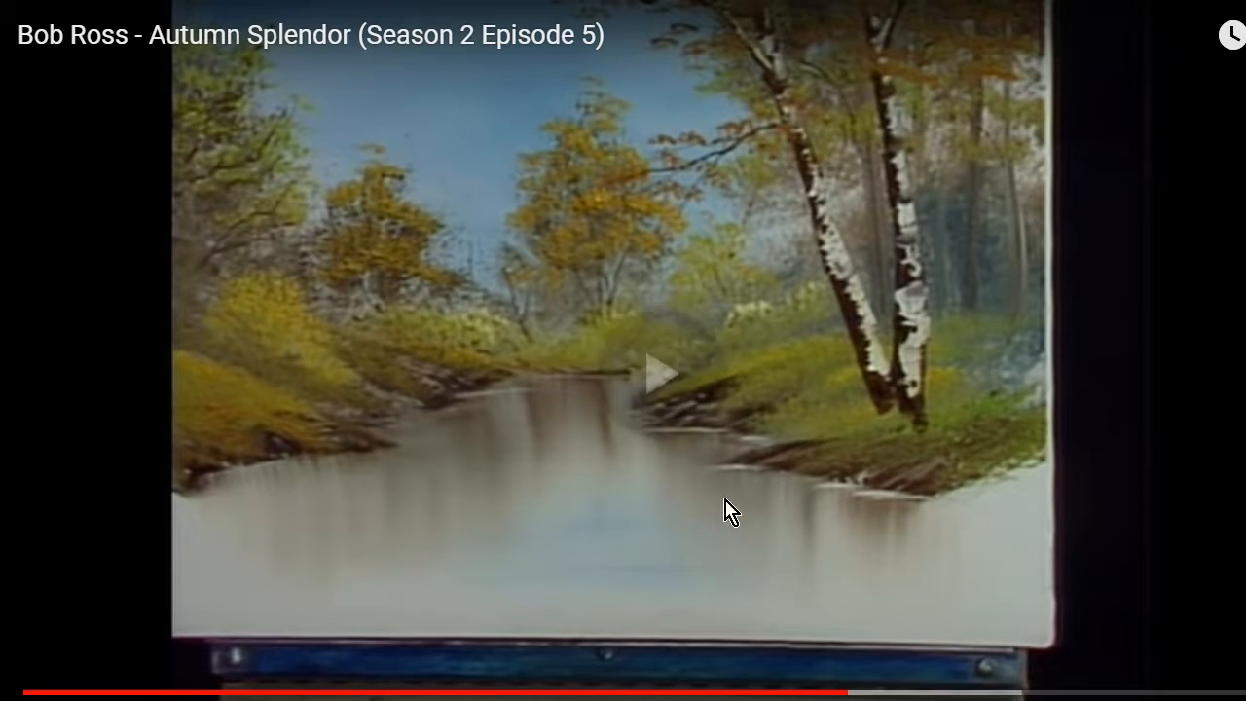
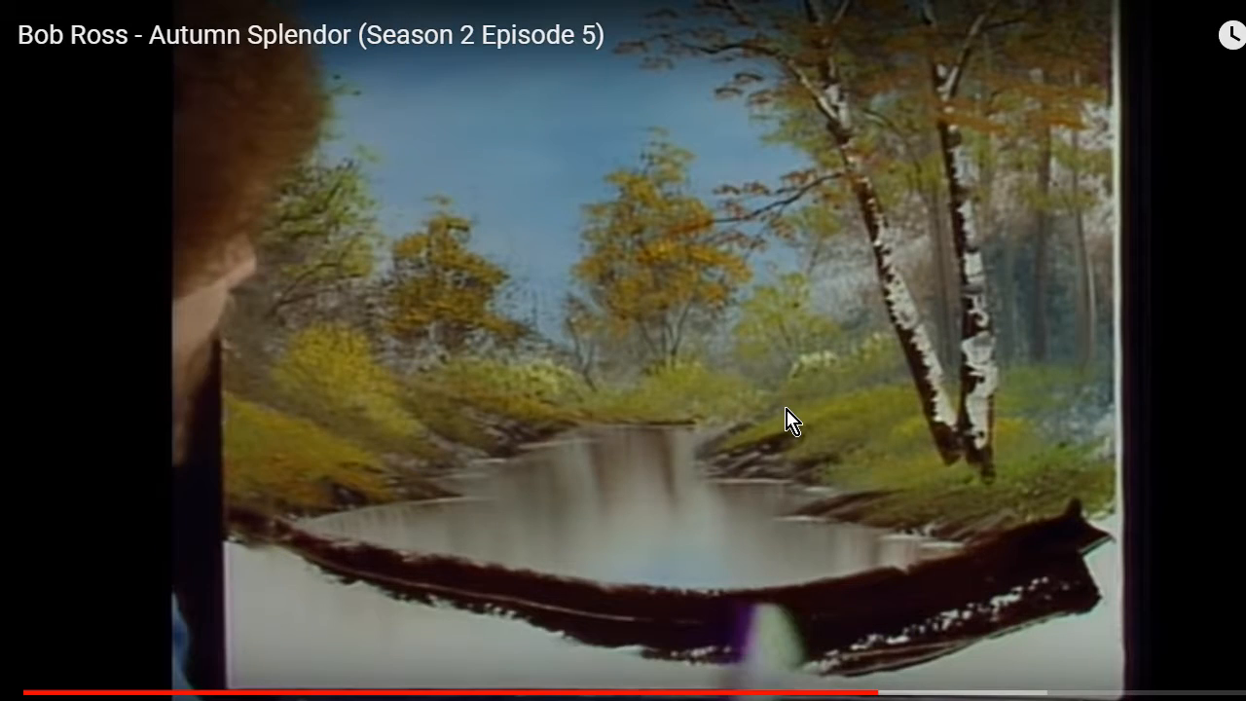
Step: Return to Photoshop, sample the olive-green grass beside the trunks, and set the brush tip to a 44° angle and 24% roundness
{"action": "key", "text": "alt+Tab"}
{"action": "mouse_move", "coordinate": [804, 571]}
{"action": "left_mouse_down"}
{"action": "mouse_move", "coordinate": [803, 501]}
{"action": "mouse_move", "coordinate": [830, 440]}
{"action": "left_mouse_up"}
{"action": "left_click", "coordinate": [806, 404], "text": "alt"}
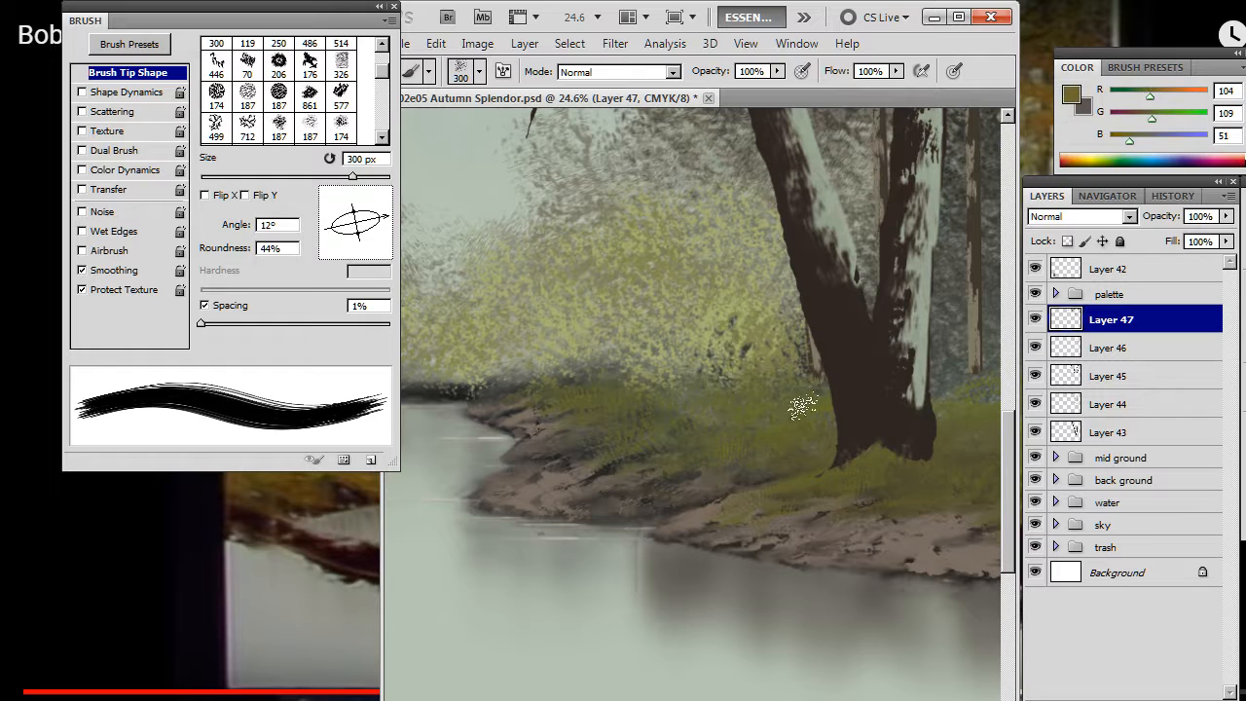
{"action": "left_click_drag", "start_coordinate": [349, 253], "coordinate": [371, 203]}
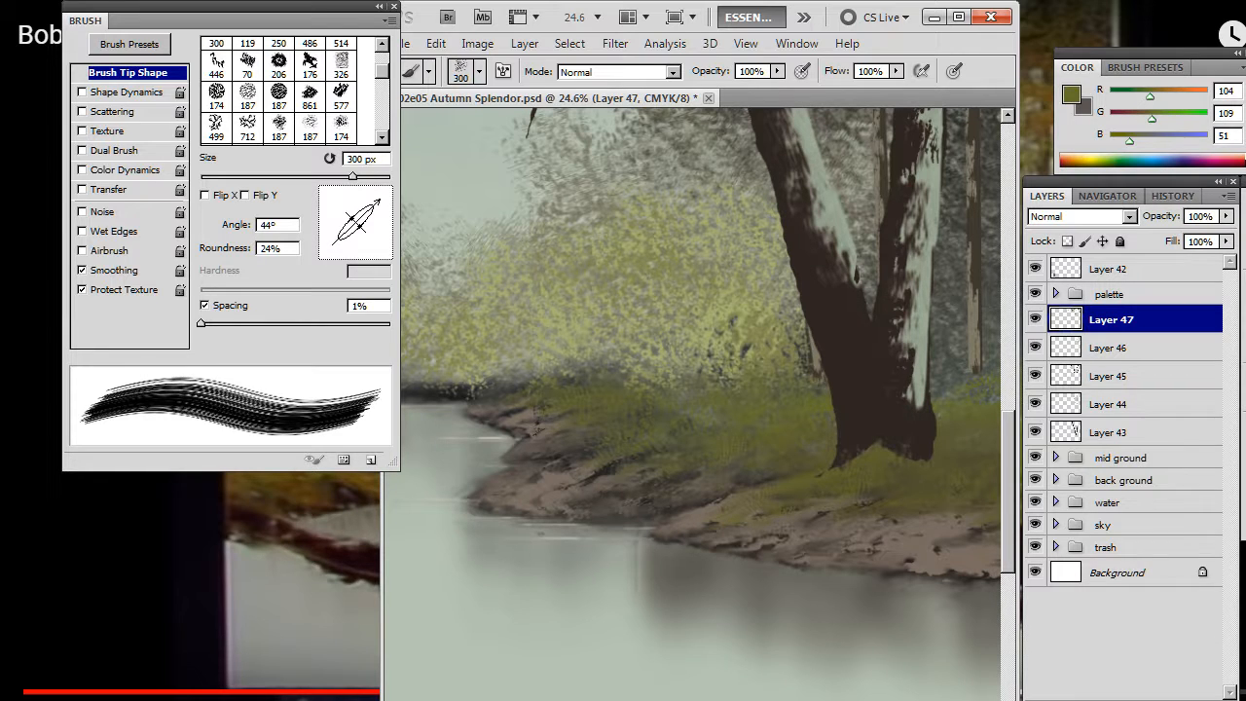
Step: Paint olive grass over the left trunk's base on a new layer and thin it with a 400 px eraser
{"action": "key", "text": "ctrl+shift+alt+n"}
{"action": "left_click_drag", "start_coordinate": [822, 454], "coordinate": [819, 449]}
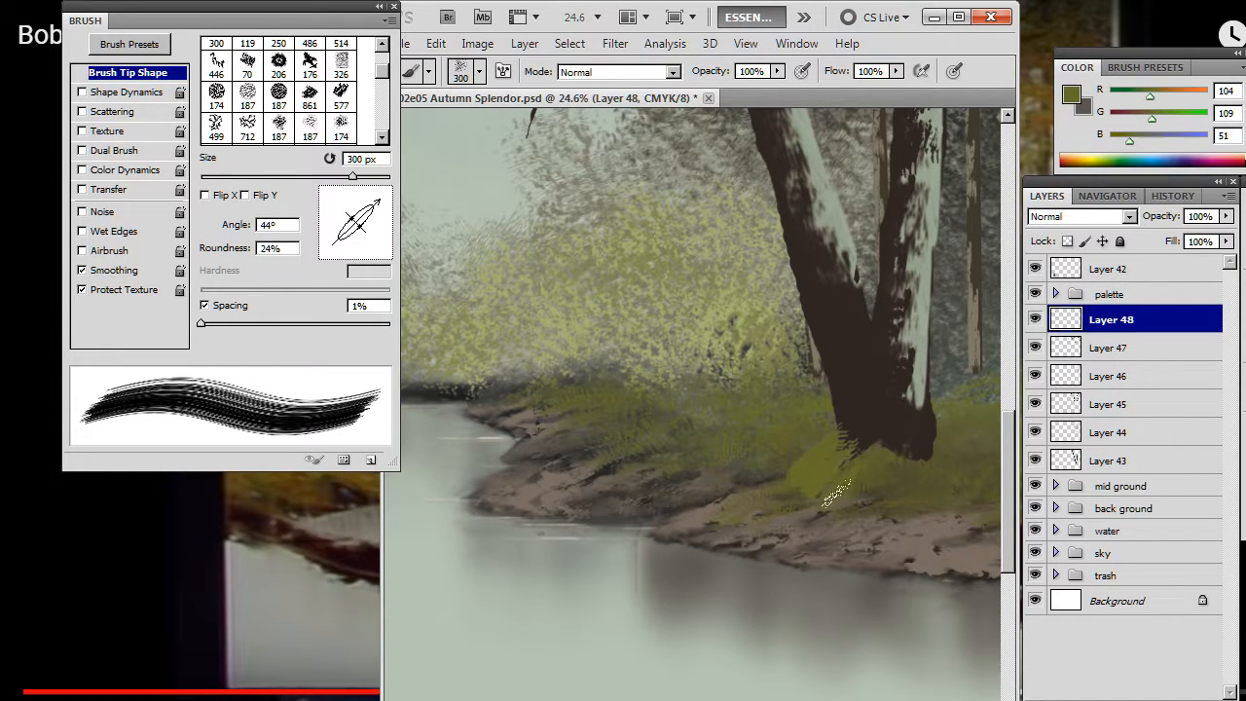
{"action": "key", "text": "e"}
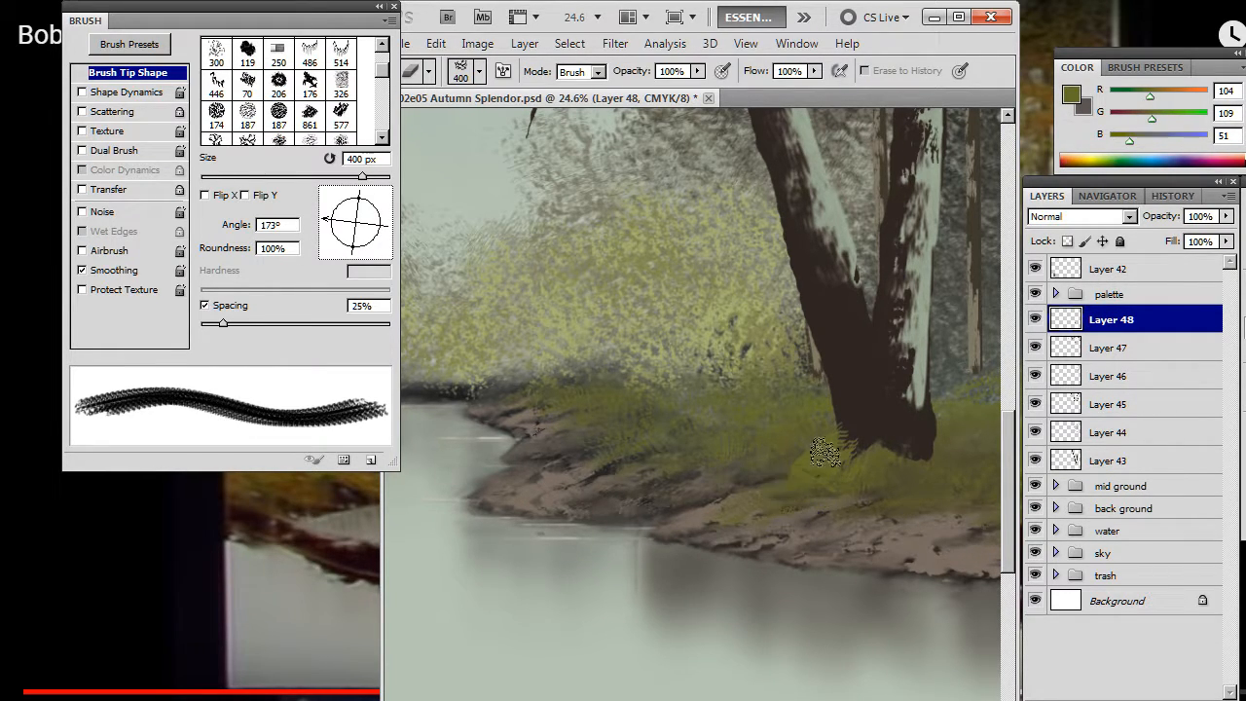
Step: Set the Smudge tool to the textured 326 tip at 505 px, 30° angle, 44% roundness and no spacing, and soften the trunk-base grass
{"action": "key", "text": "r"}
{"action": "right_click", "coordinate": [737, 437]}
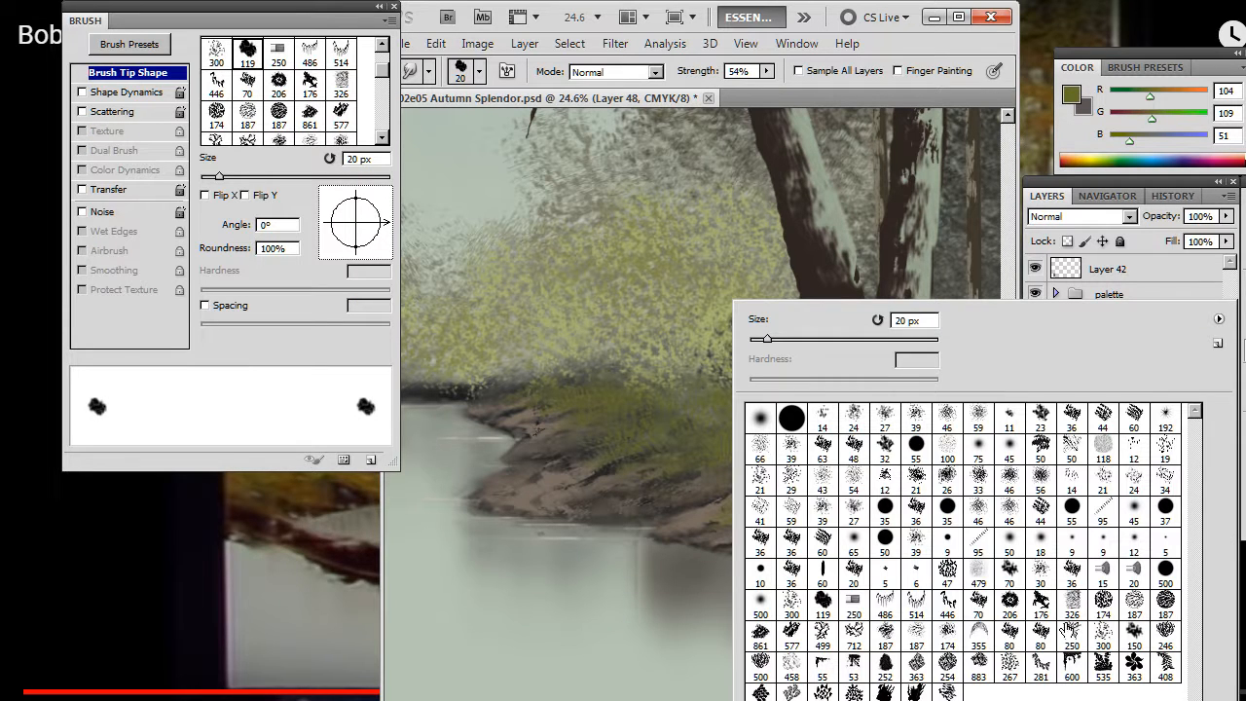
{"action": "left_click", "coordinate": [1072, 608]}
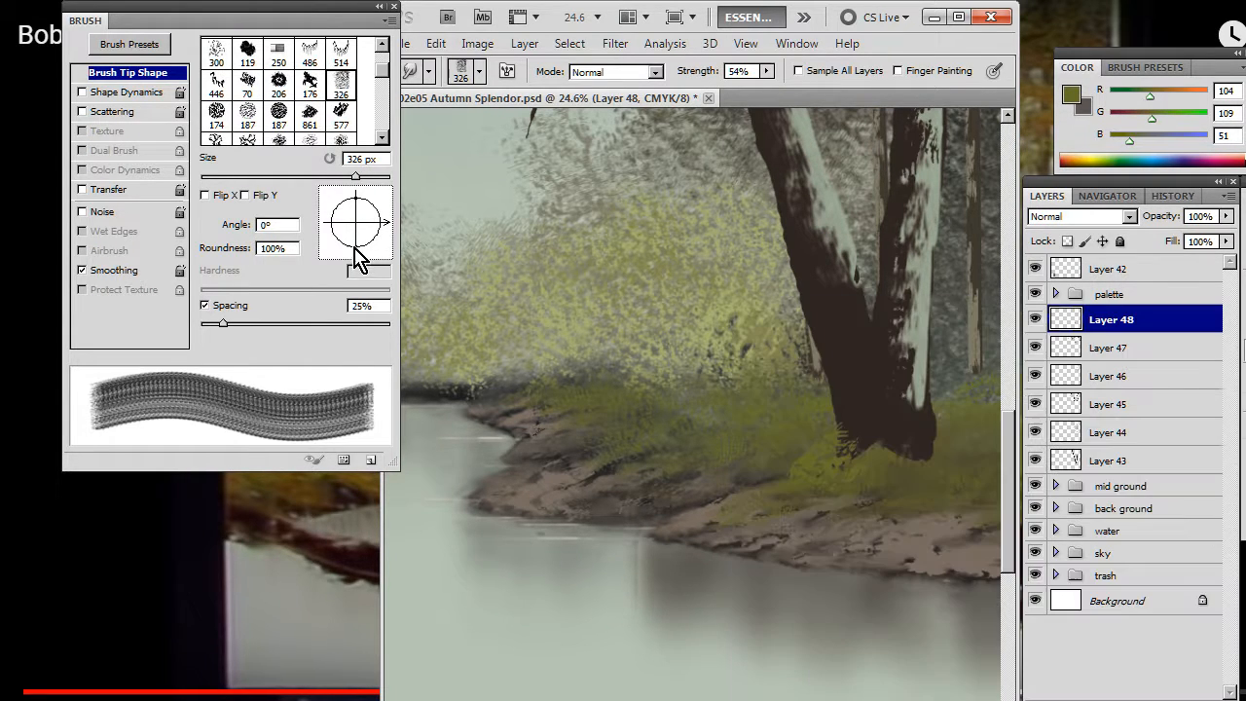
{"action": "left_click_drag", "start_coordinate": [357, 236], "coordinate": [386, 216]}
{"action": "key", "text": "bracketright"}
{"action": "key", "text": "bracketright"}
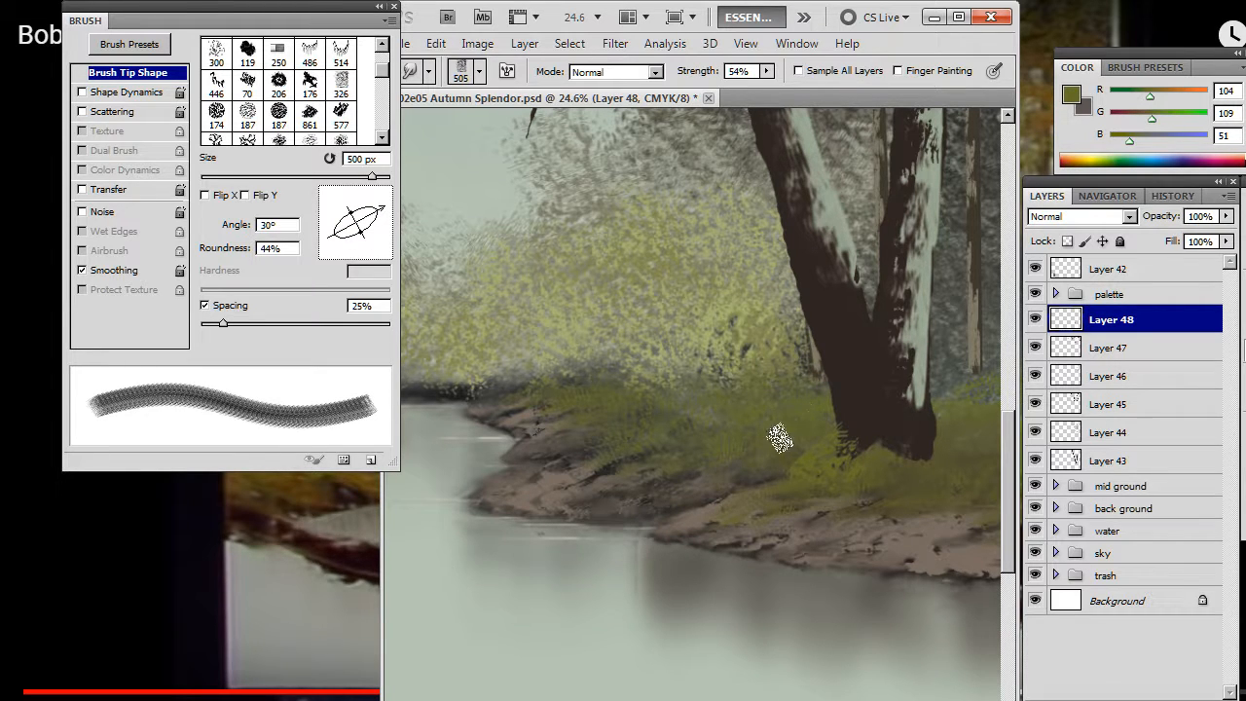
{"action": "left_click", "coordinate": [205, 306]}
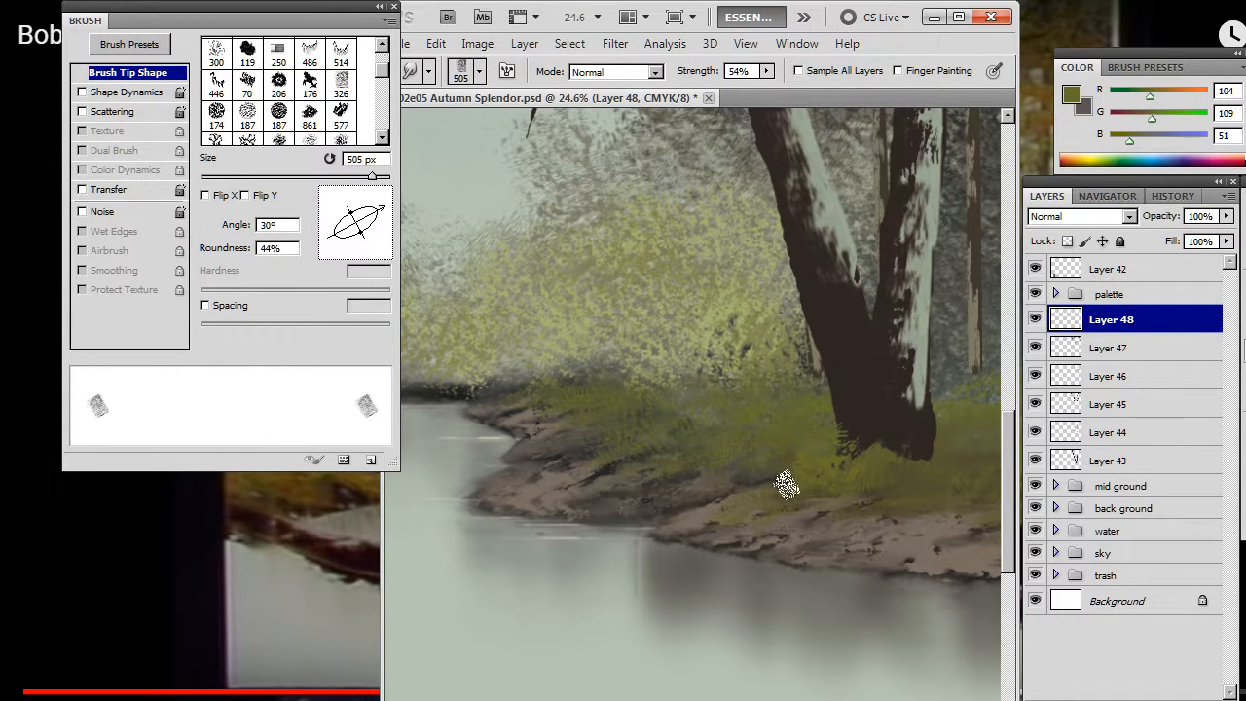
{"action": "key", "text": "b"}
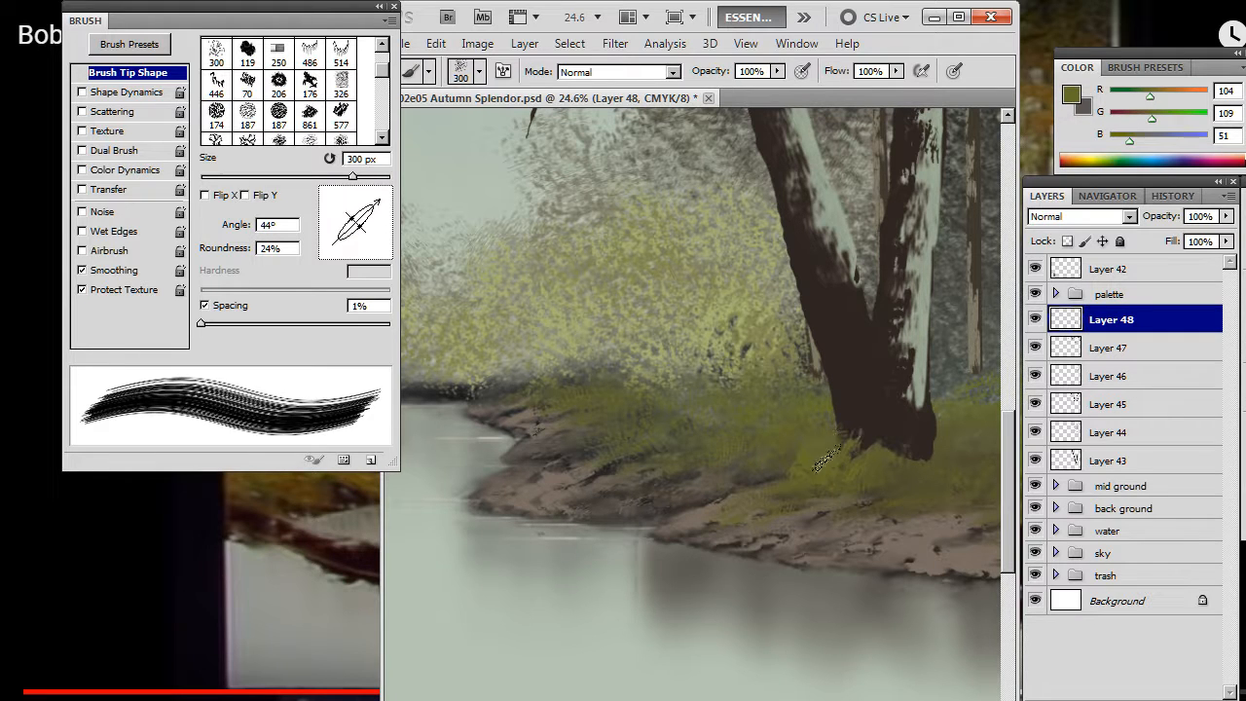
Step: Layer more olive grass at the trunk base with the 200 px brush, erasing and smudging it with the smudge tip at -41°
{"action": "key", "text": "r"}
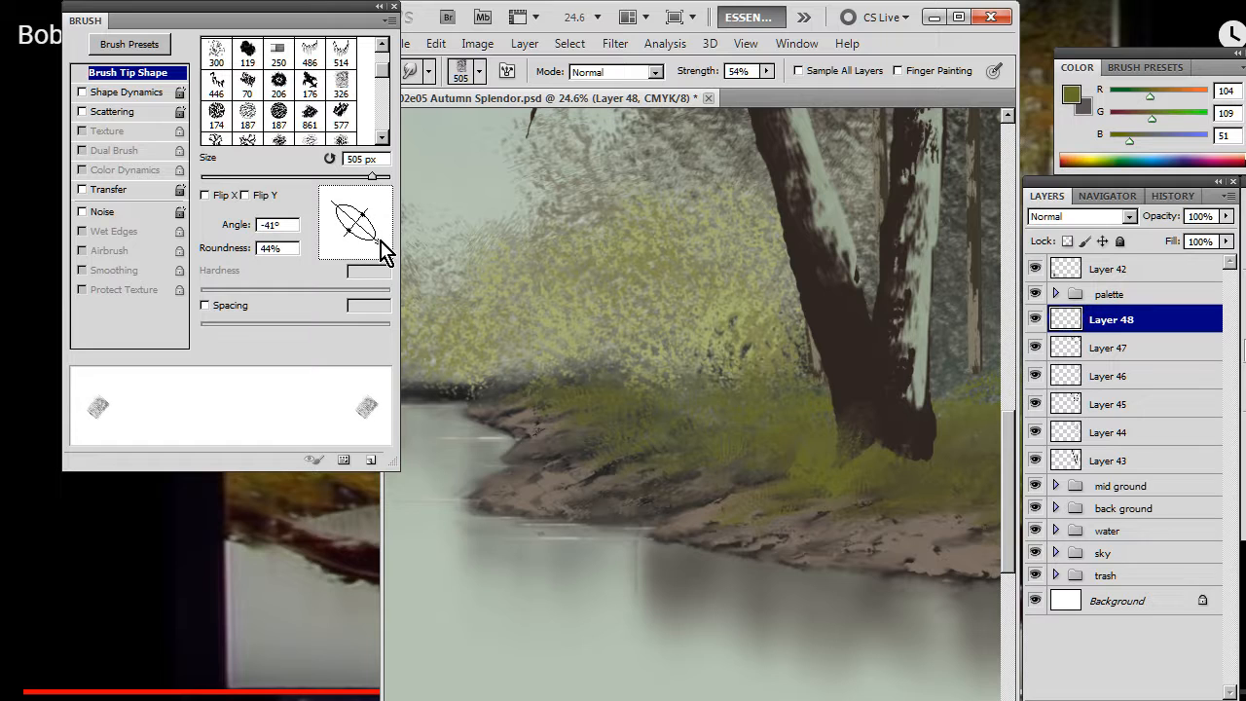
{"action": "key", "text": "b"}
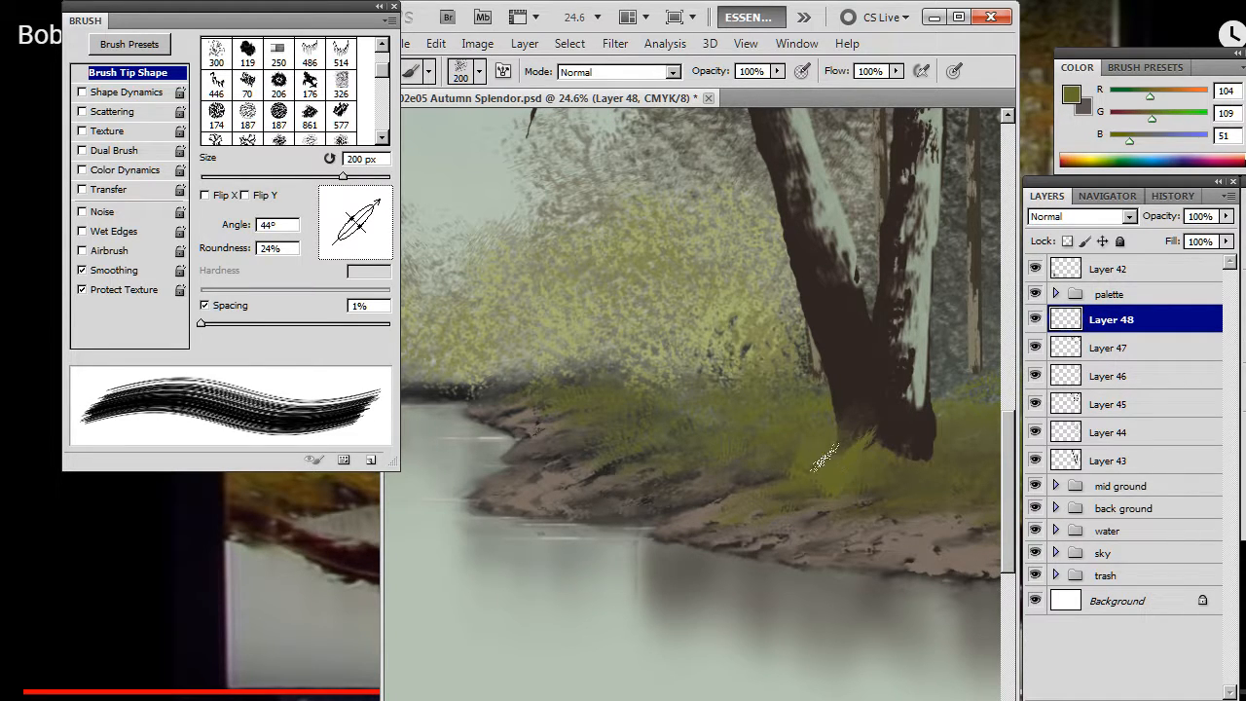
{"action": "key", "text": "e"}
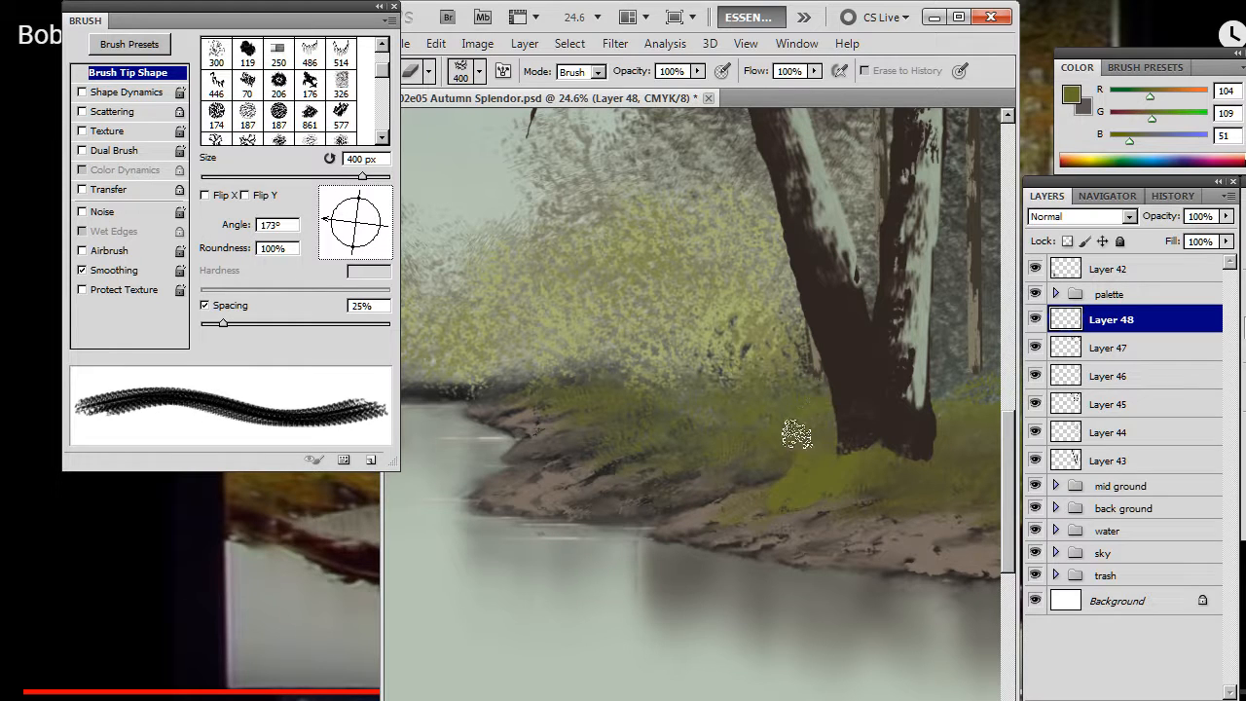
{"action": "key", "text": "r"}
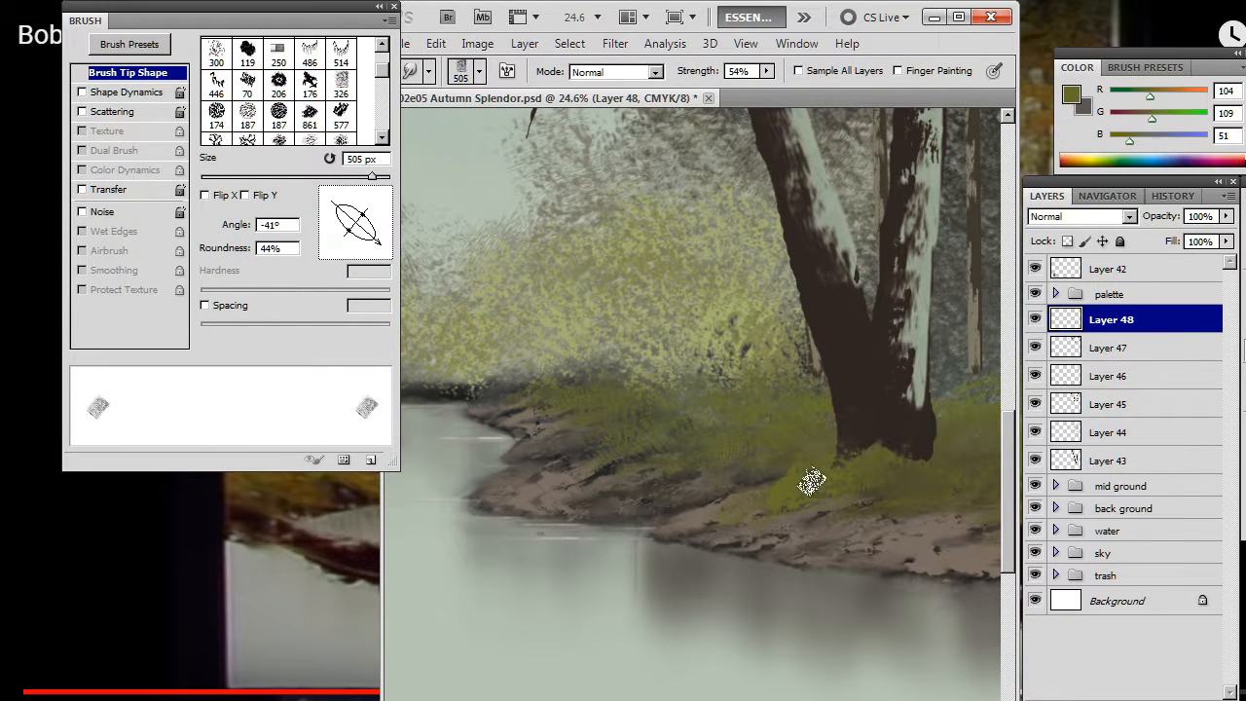
{"action": "key", "text": "b"}
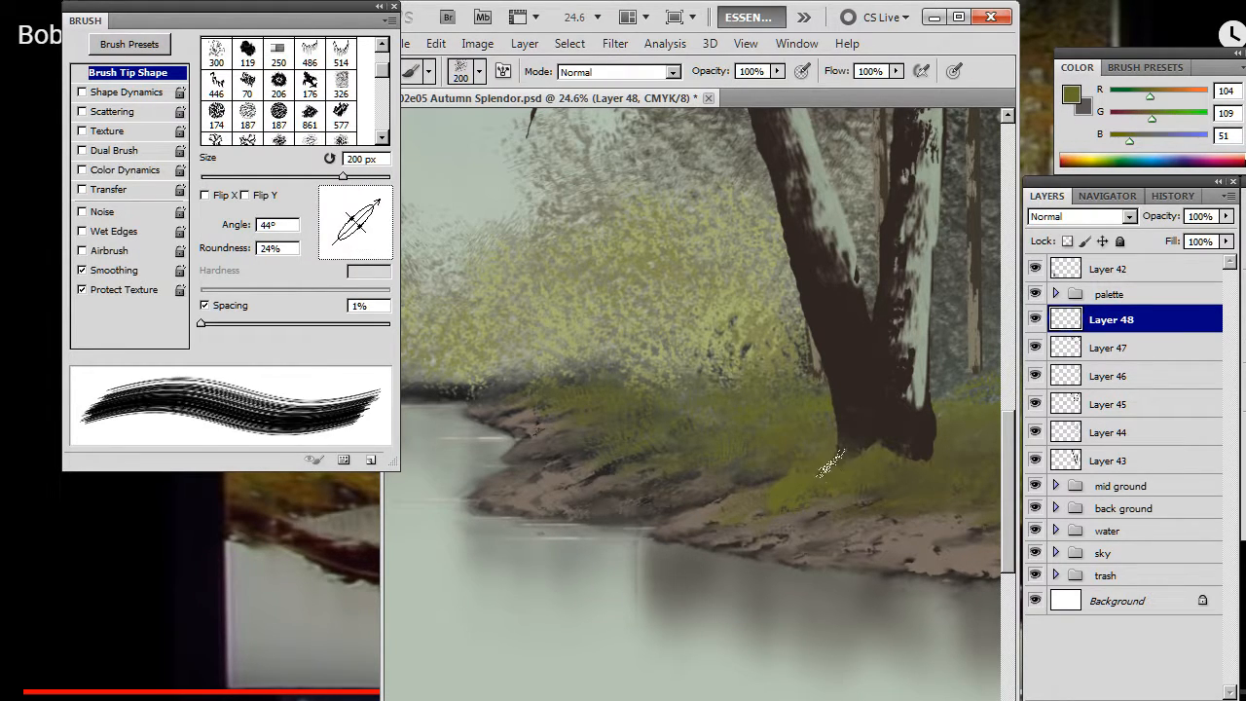
{"action": "key", "text": "r"}
{"action": "right_click", "coordinate": [804, 511]}
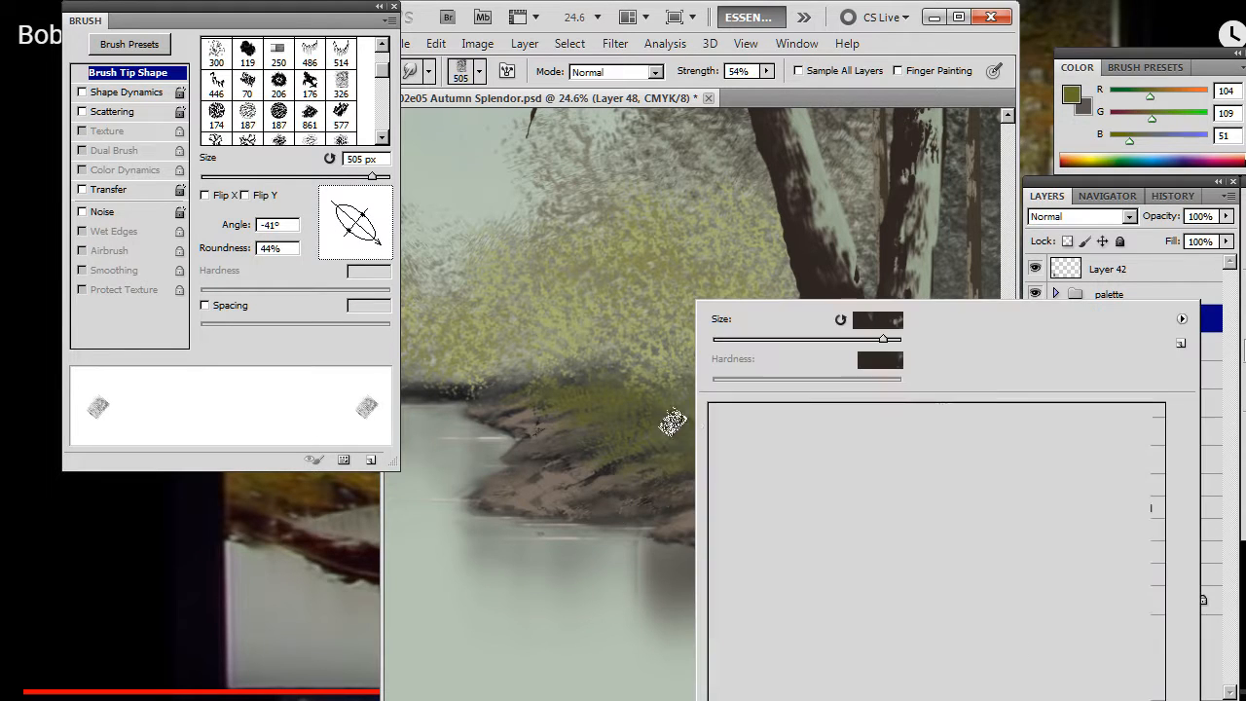
{"action": "left_click", "coordinate": [564, 484]}
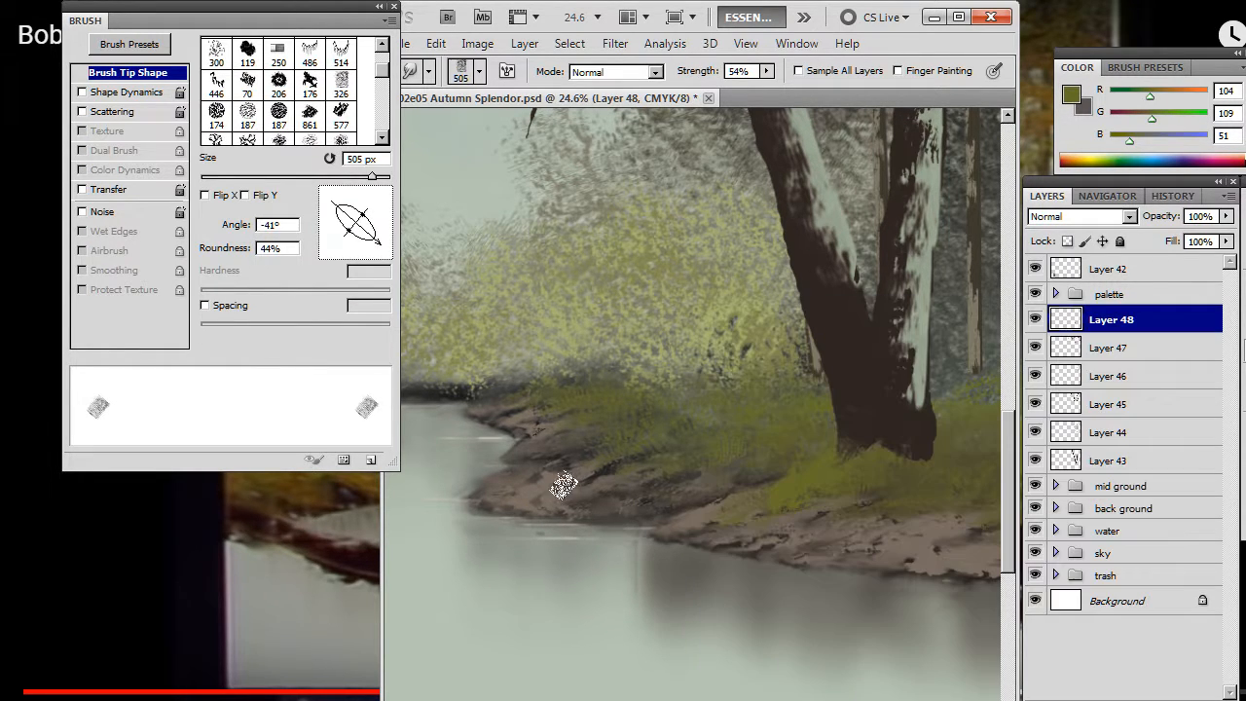
Step: Switch the brush to the 712 tip at 300 px and 15° angle, dabbing olive marks on the water's edge and the trunk base
{"action": "key", "text": "b"}
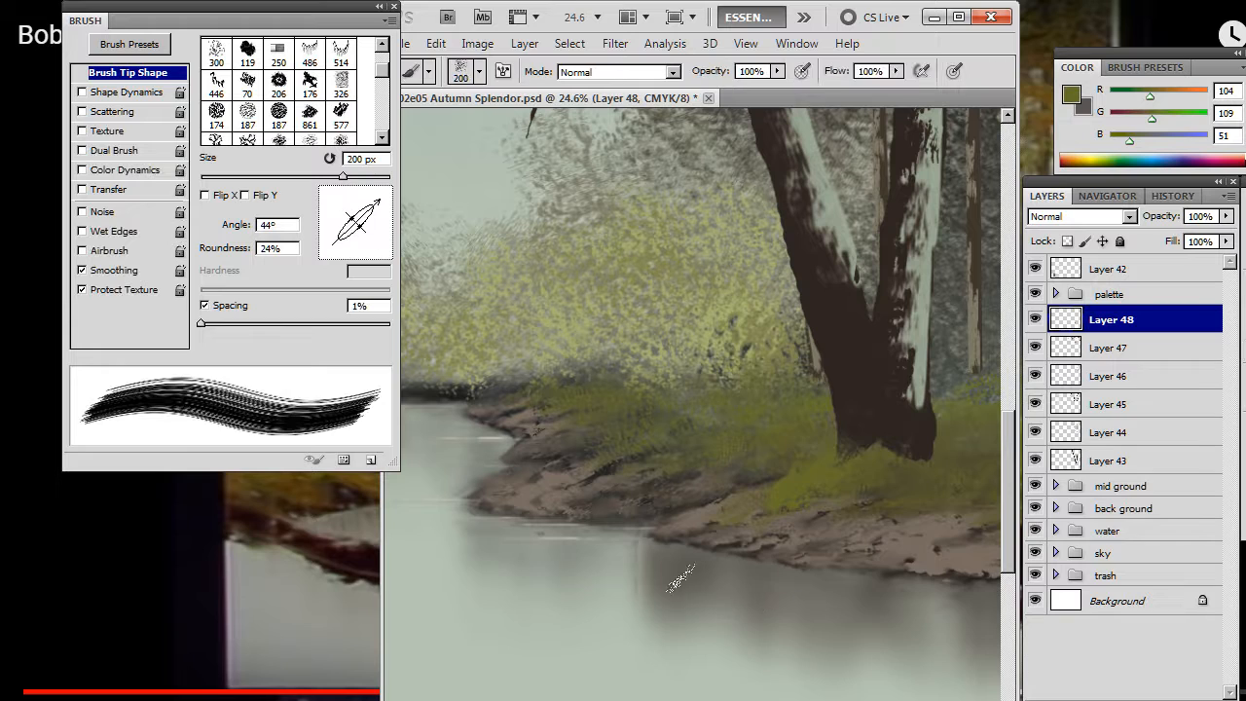
{"action": "right_click", "coordinate": [681, 560]}
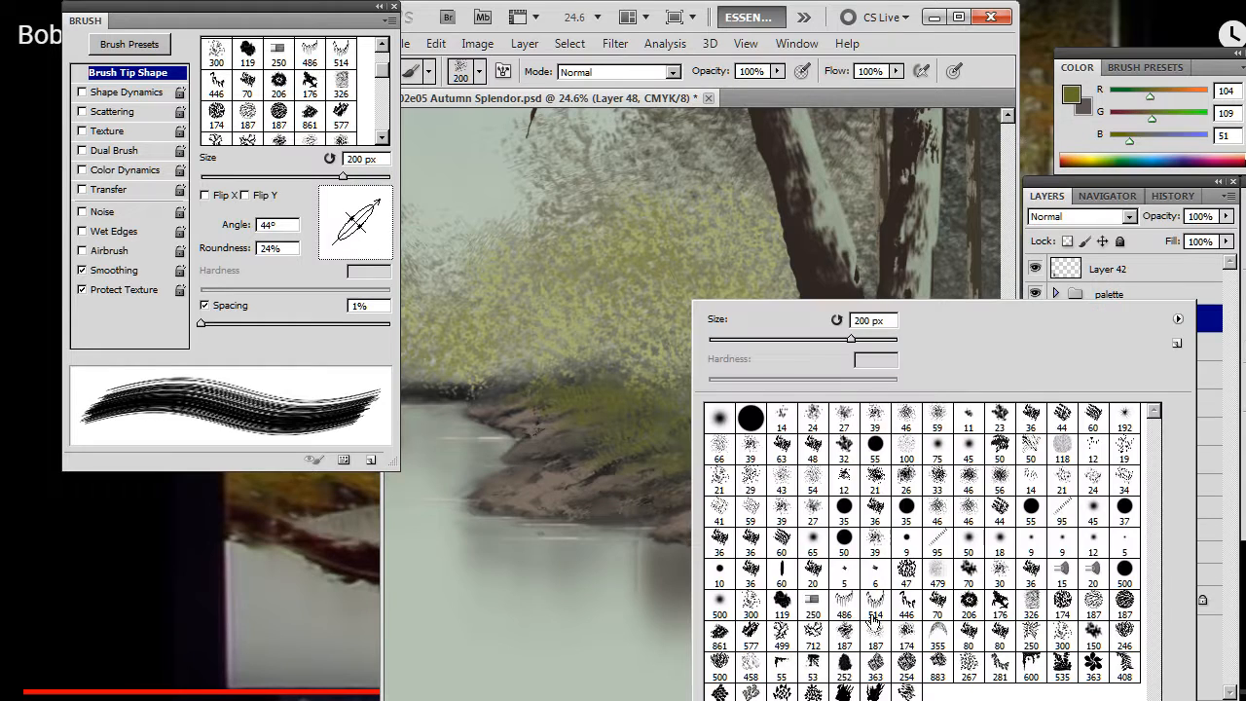
{"action": "left_click", "coordinate": [808, 633]}
{"action": "key", "text": "Return"}
{"action": "key", "text": "bracketleft"}
{"action": "key", "text": "bracketleft"}
{"action": "key", "text": "bracketleft"}
{"action": "key", "text": "bracketleft"}
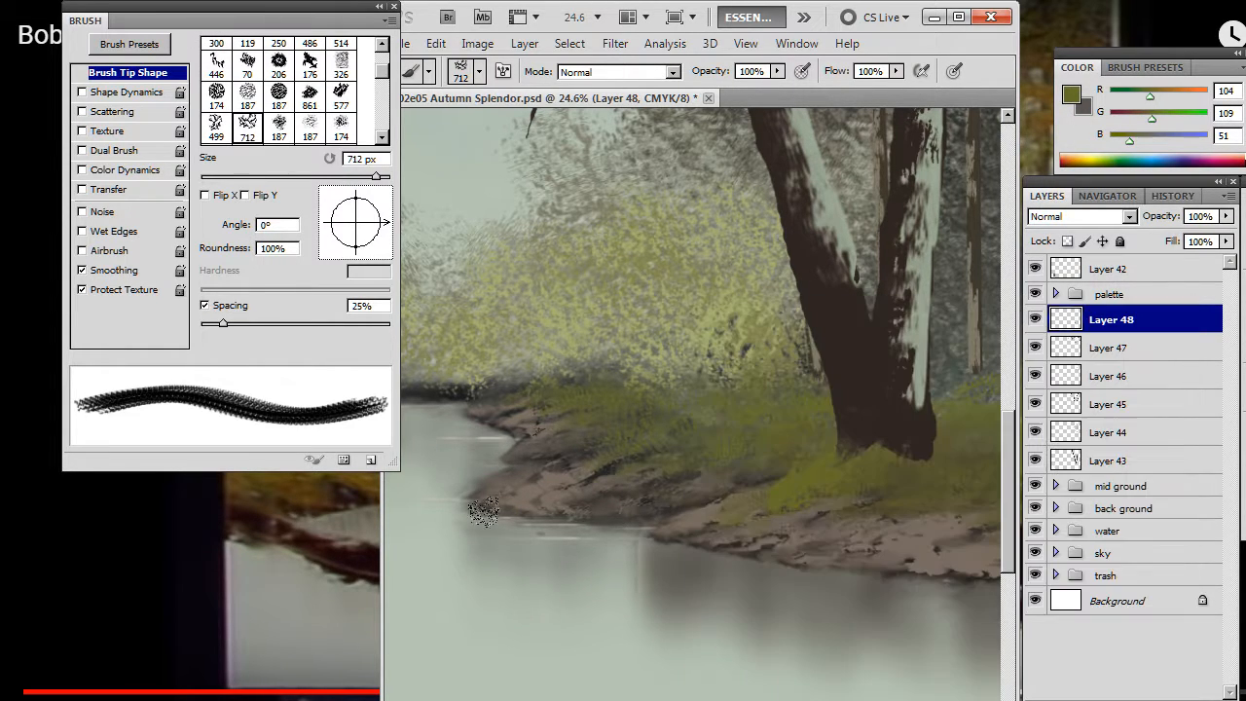
{"action": "left_click_drag", "start_coordinate": [482, 521], "coordinate": [613, 525]}
{"action": "left_click_drag", "start_coordinate": [375, 240], "coordinate": [386, 232]}
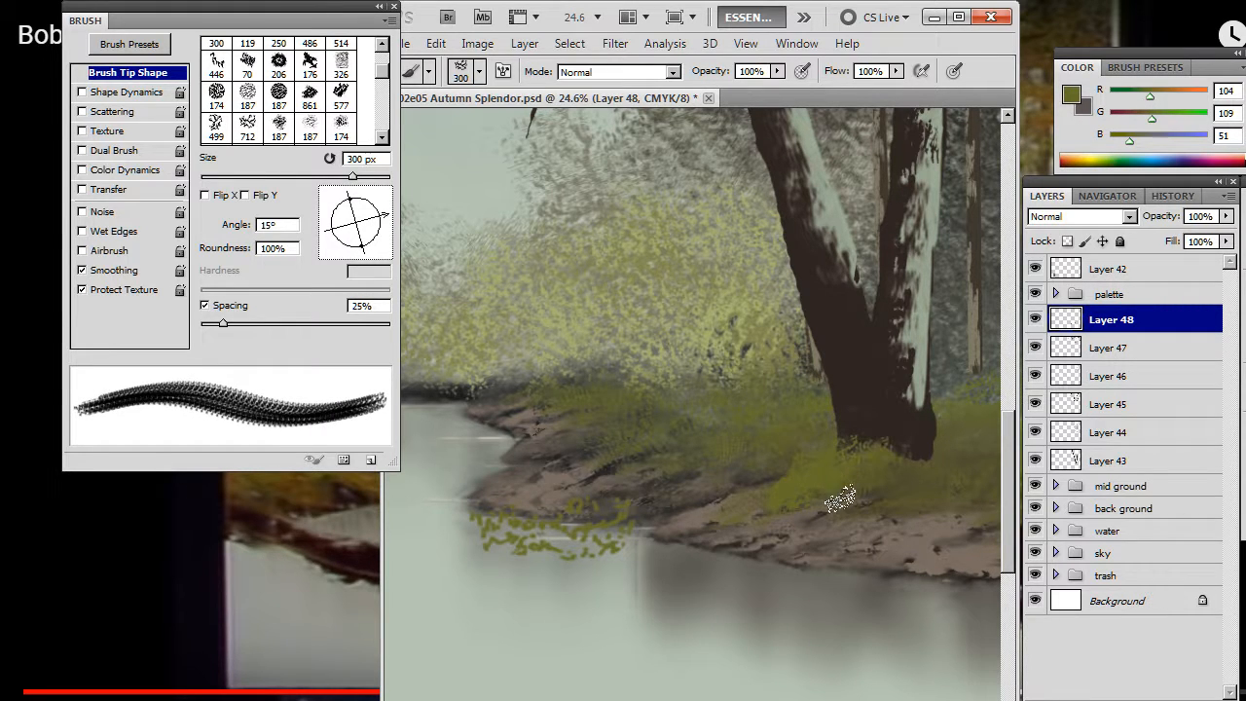
Step: Set the Smudge tool to 91% strength, 403 px and a -57° angle, and blend the grass below the trunk
{"action": "key", "text": "r"}
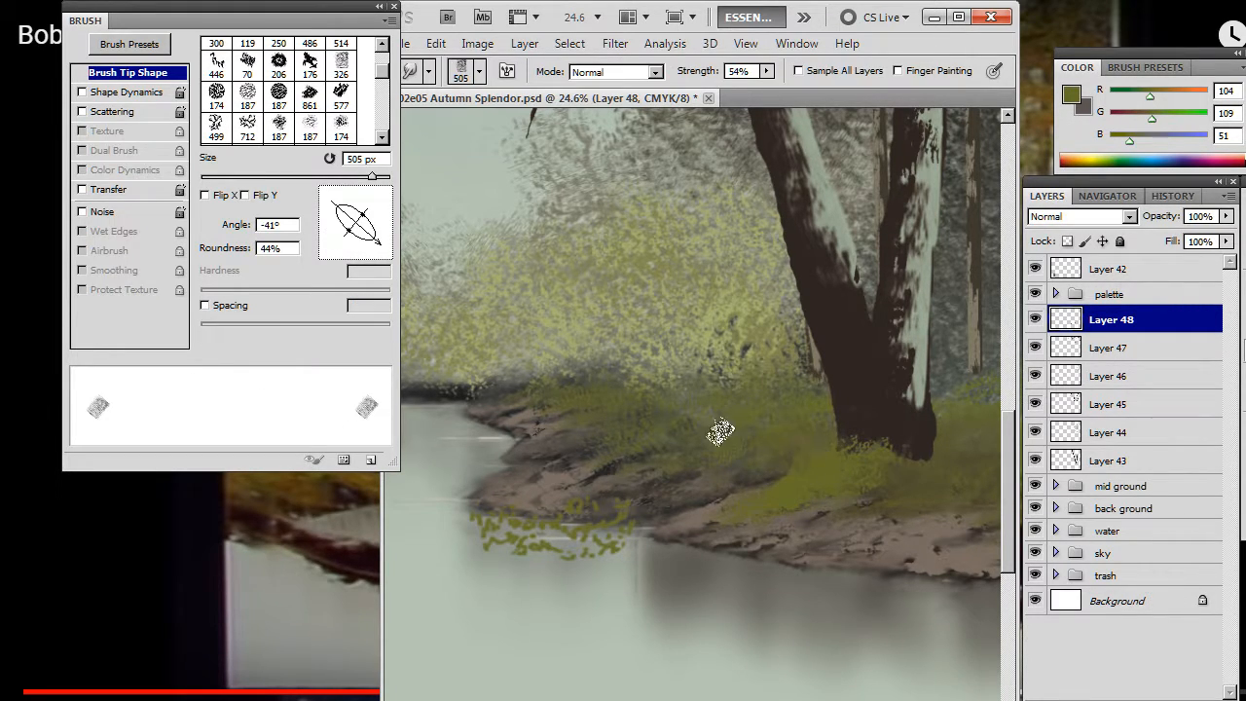
{"action": "left_click", "coordinate": [767, 72]}
{"action": "left_click", "coordinate": [803, 85]}
{"action": "left_click_drag", "start_coordinate": [938, 37], "coordinate": [937, 41]}
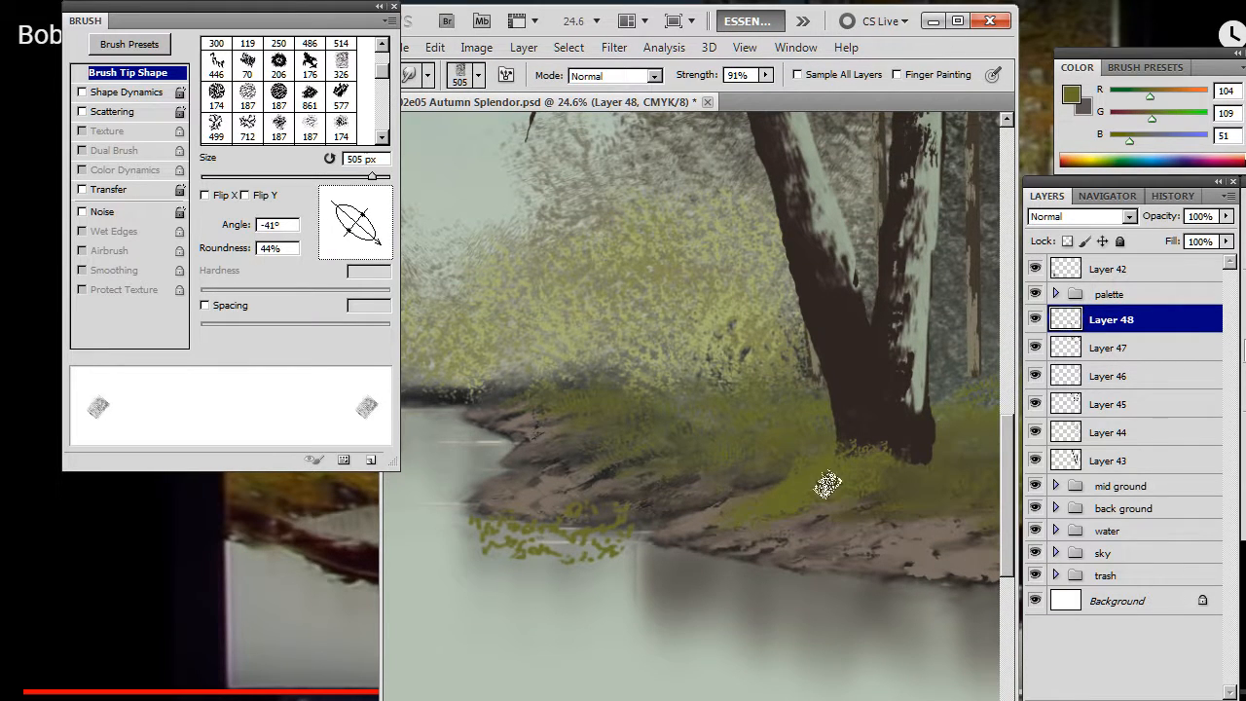
{"action": "key", "text": "["}
{"action": "left_click_drag", "start_coordinate": [380, 244], "coordinate": [374, 250]}
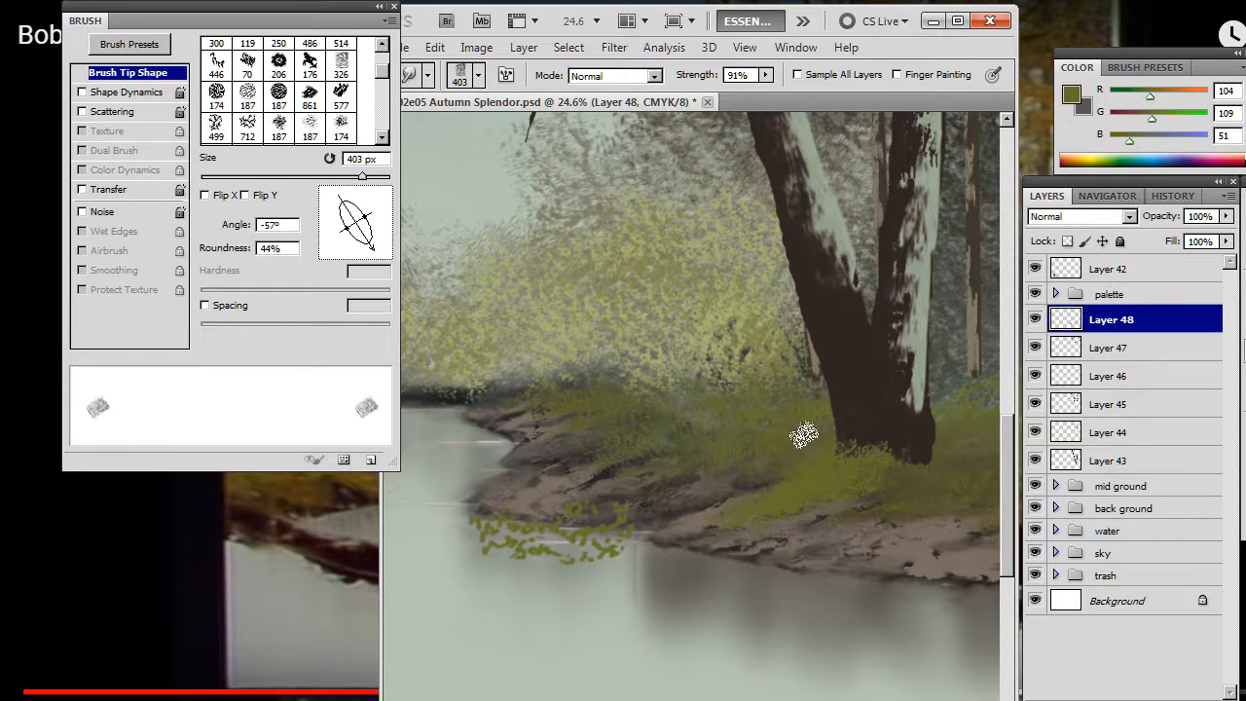
Step: Brush olive grass up over the trunk's base, then smudge and erase its upper edge
{"action": "key", "text": "b"}
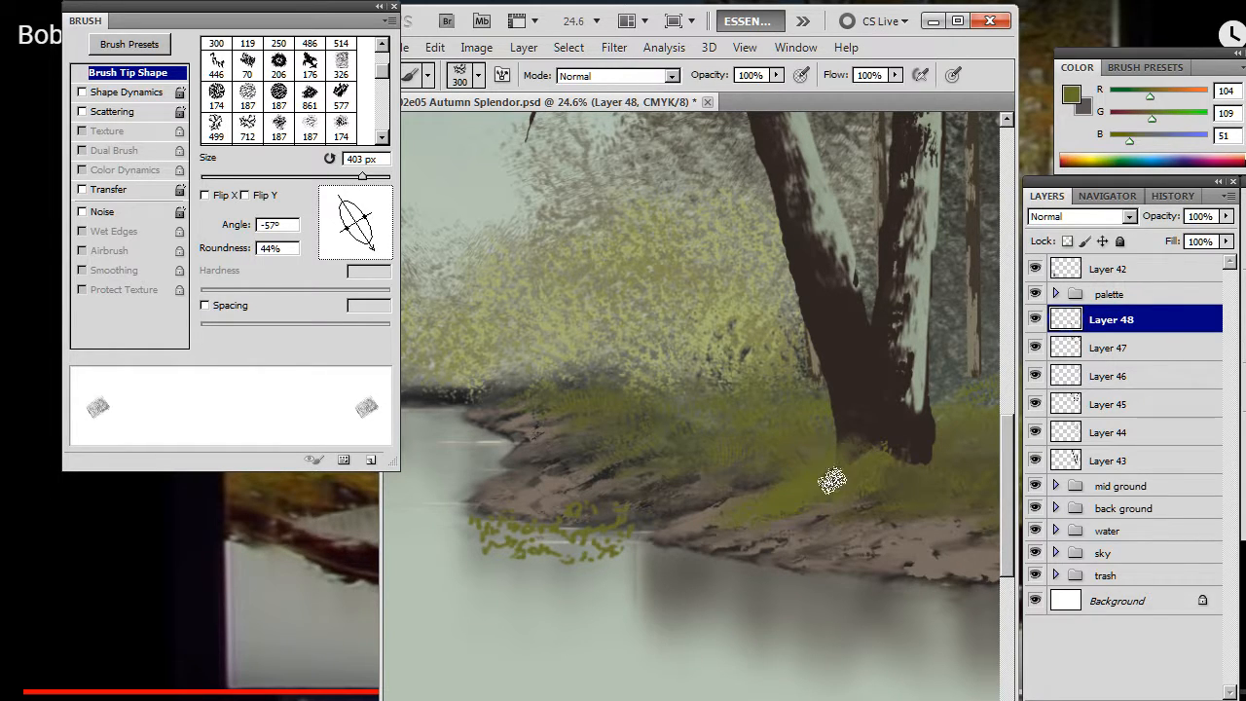
{"action": "key", "text": "r"}
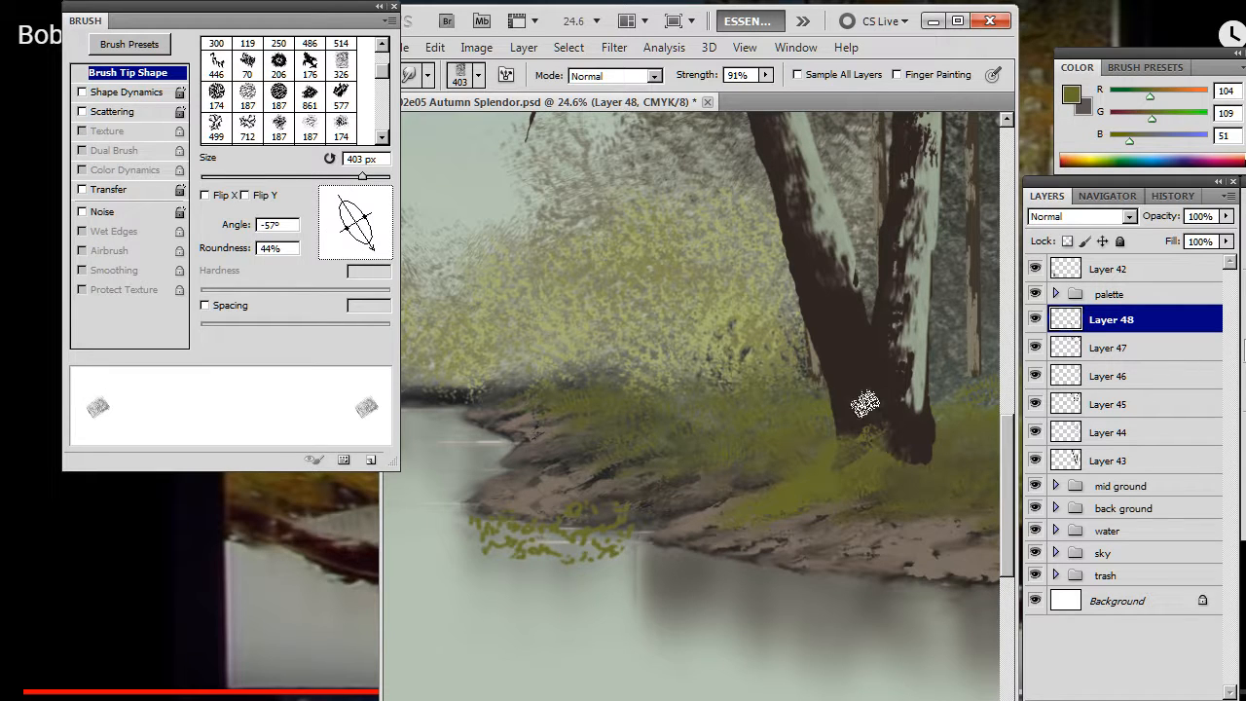
{"action": "mouse_move", "coordinate": [866, 404]}
{"action": "left_mouse_down"}
{"action": "mouse_move", "coordinate": [850, 437]}
{"action": "mouse_move", "coordinate": [863, 479]}
{"action": "mouse_move", "coordinate": [879, 440]}
{"action": "mouse_move", "coordinate": [870, 454]}
{"action": "mouse_move", "coordinate": [888, 418]}
{"action": "left_mouse_up"}
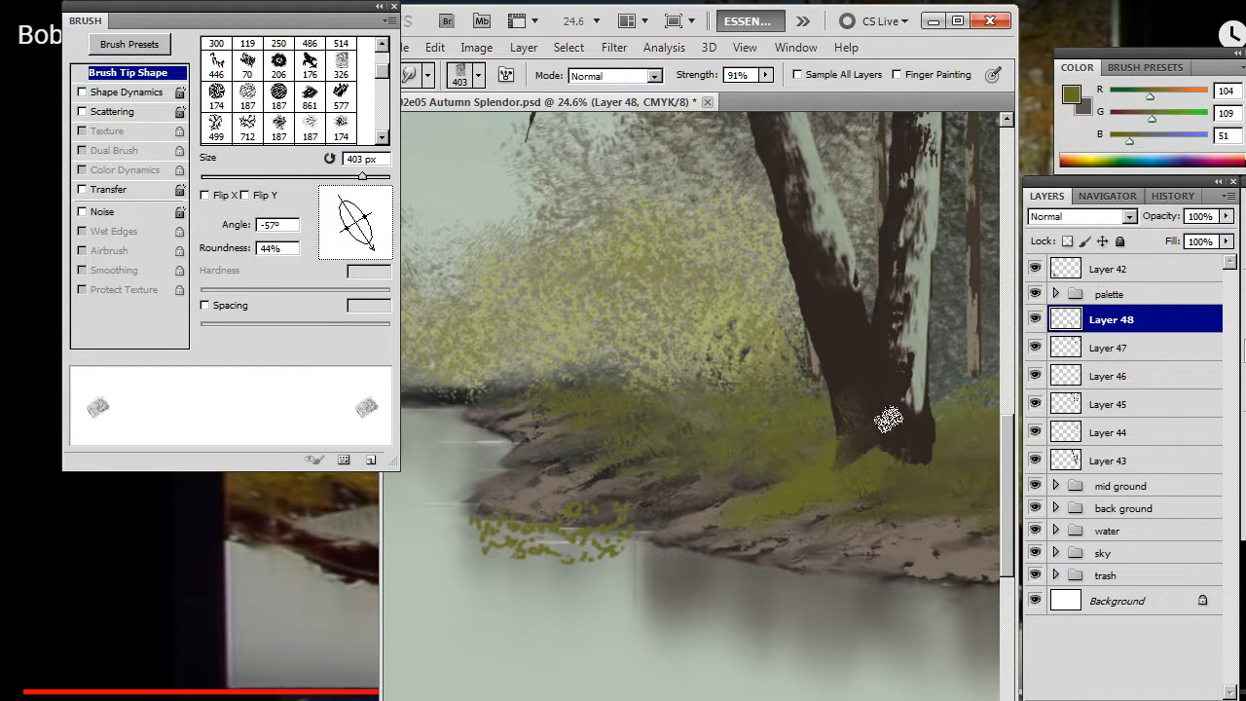
{"action": "key", "text": "b"}
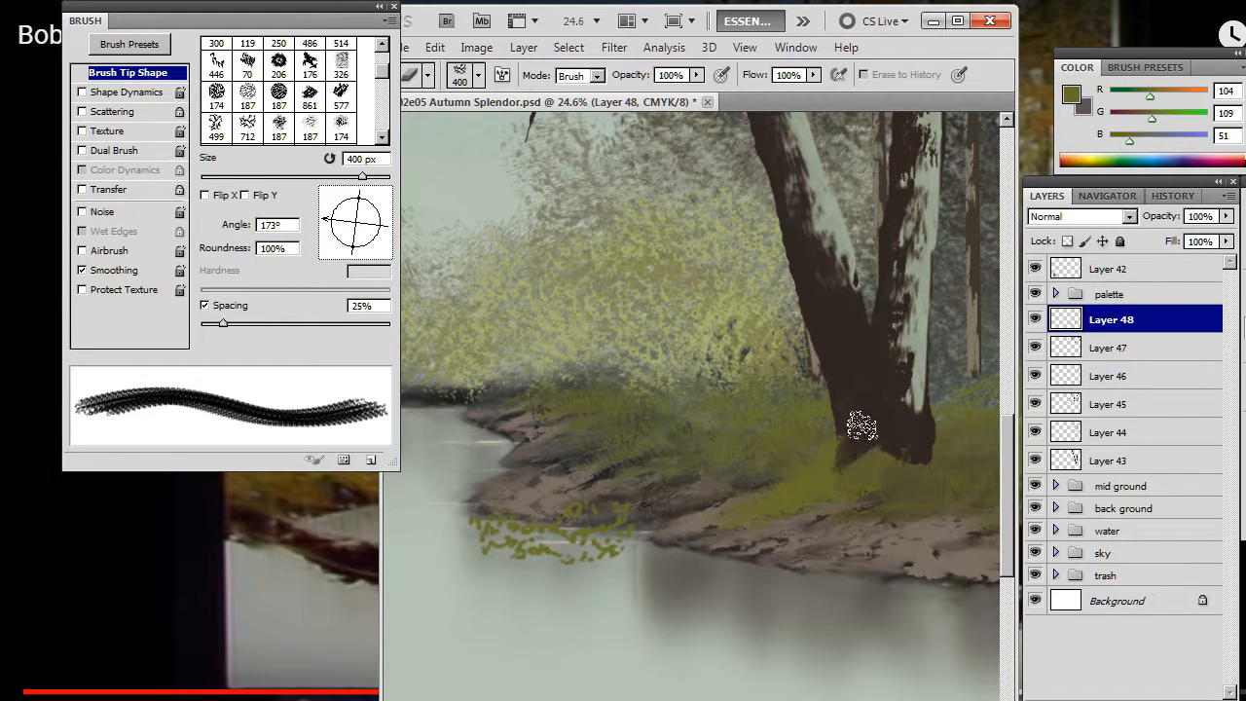
Step: Set the brush to 150 px with a -103° angle and paint a fresh olive grass tuft over the trunk's base
{"action": "key", "text": "b"}
{"action": "left_click_drag", "start_coordinate": [367, 269], "coordinate": [356, 264]}
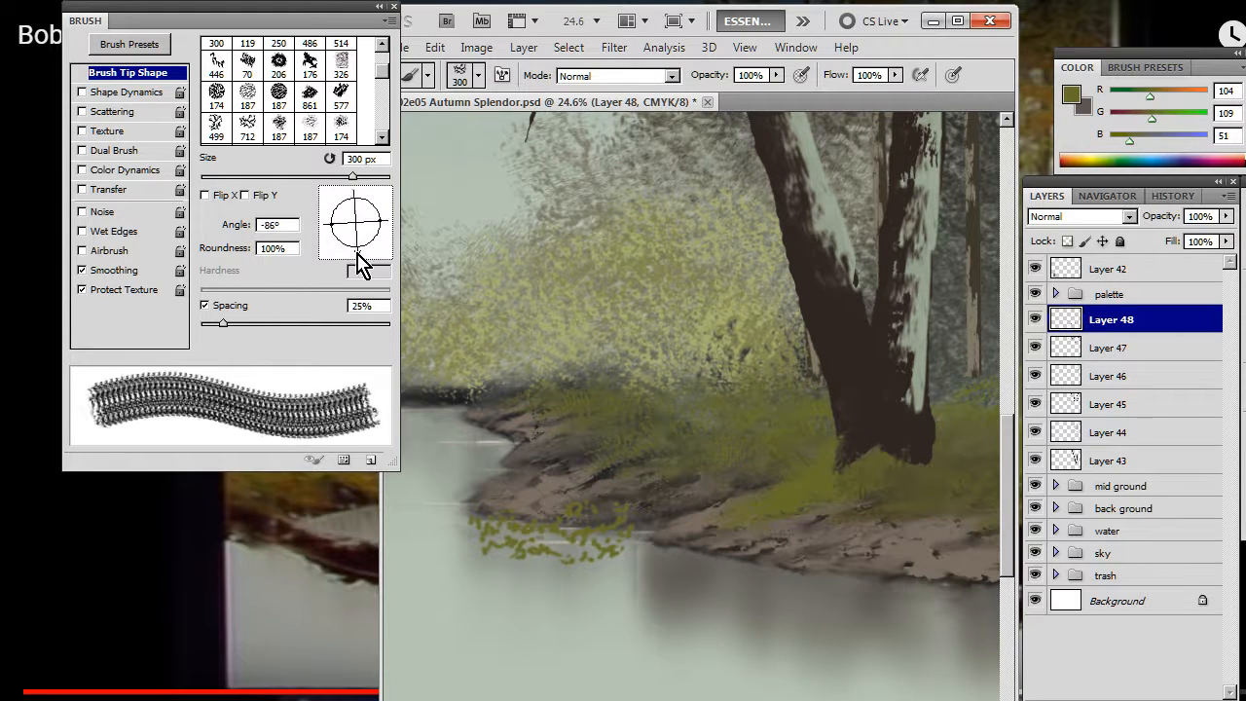
{"action": "key", "text": "bracketleft"}
{"action": "key", "text": "bracketleft"}
{"action": "key", "text": "bracketleft"}
{"action": "mouse_move", "coordinate": [843, 474]}
{"action": "left_mouse_down"}
{"action": "mouse_move", "coordinate": [831, 478]}
{"action": "mouse_move", "coordinate": [865, 448]}
{"action": "mouse_move", "coordinate": [901, 496]}
{"action": "left_mouse_up"}
Step: Set the eraser to 403 px and a -160° angle, then smudge the new grass tuft into the trunk's base
{"action": "key", "text": "e"}
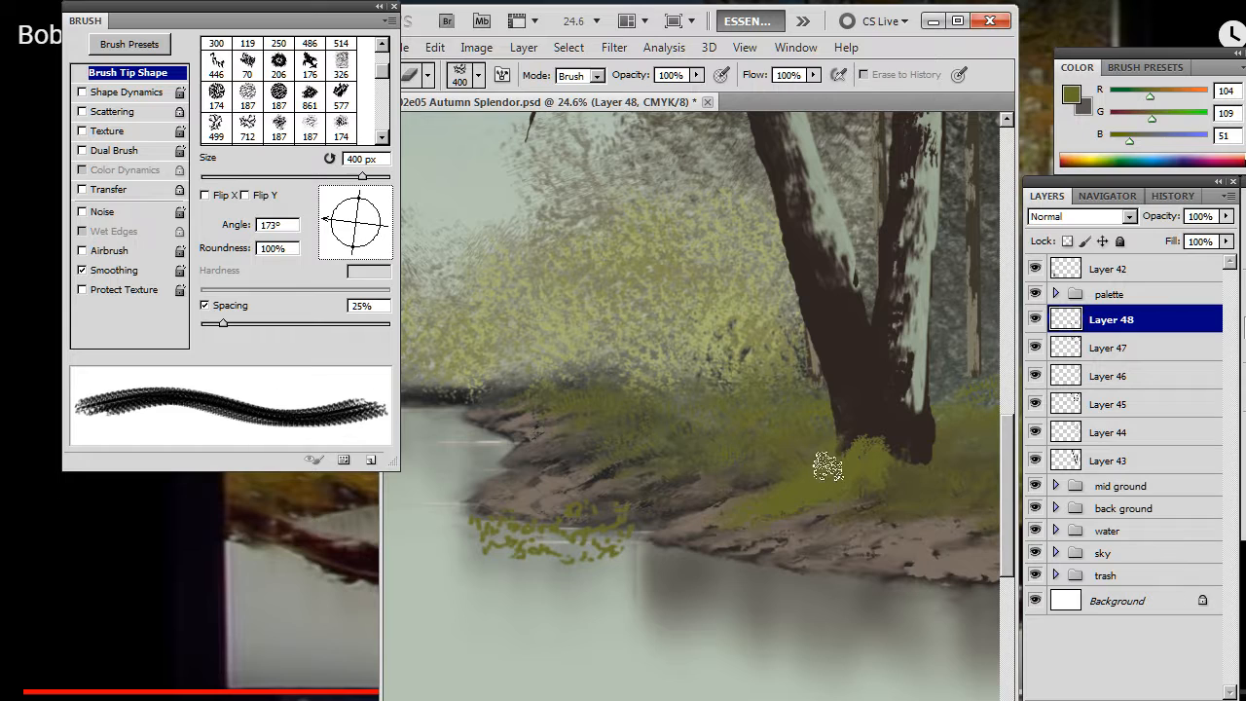
{"action": "left_click_drag", "start_coordinate": [331, 233], "coordinate": [331, 231]}
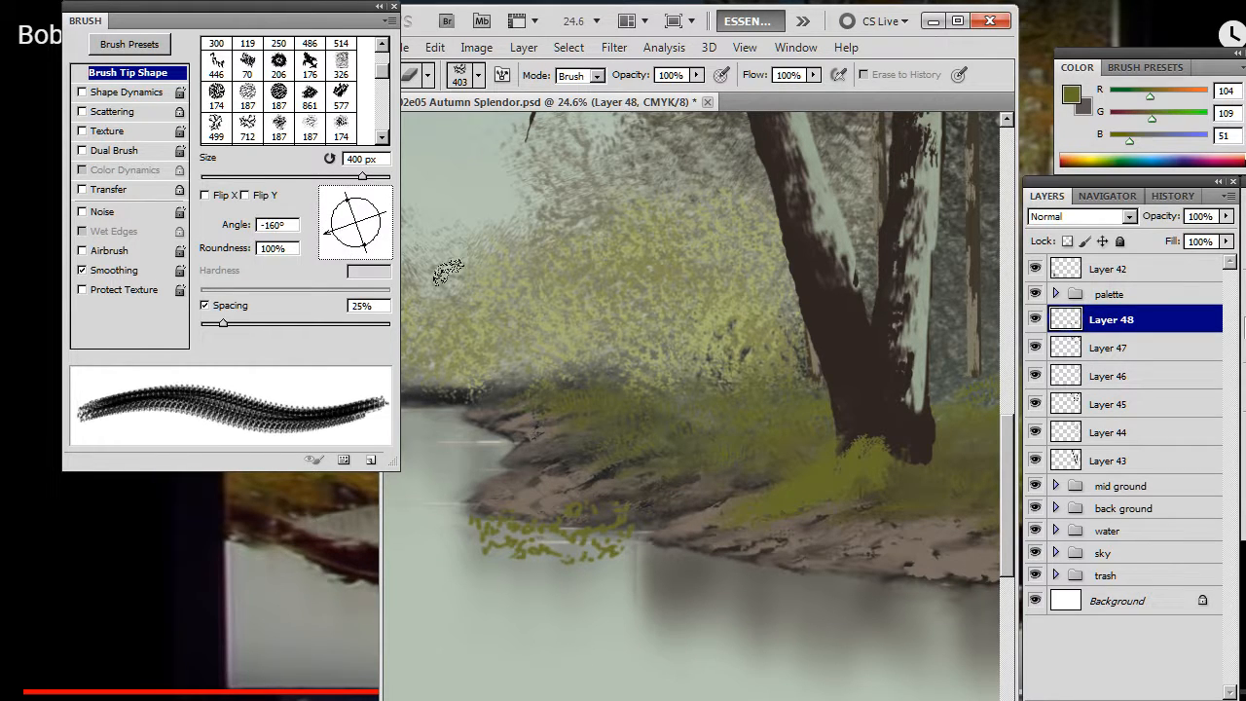
{"action": "key", "text": "r"}
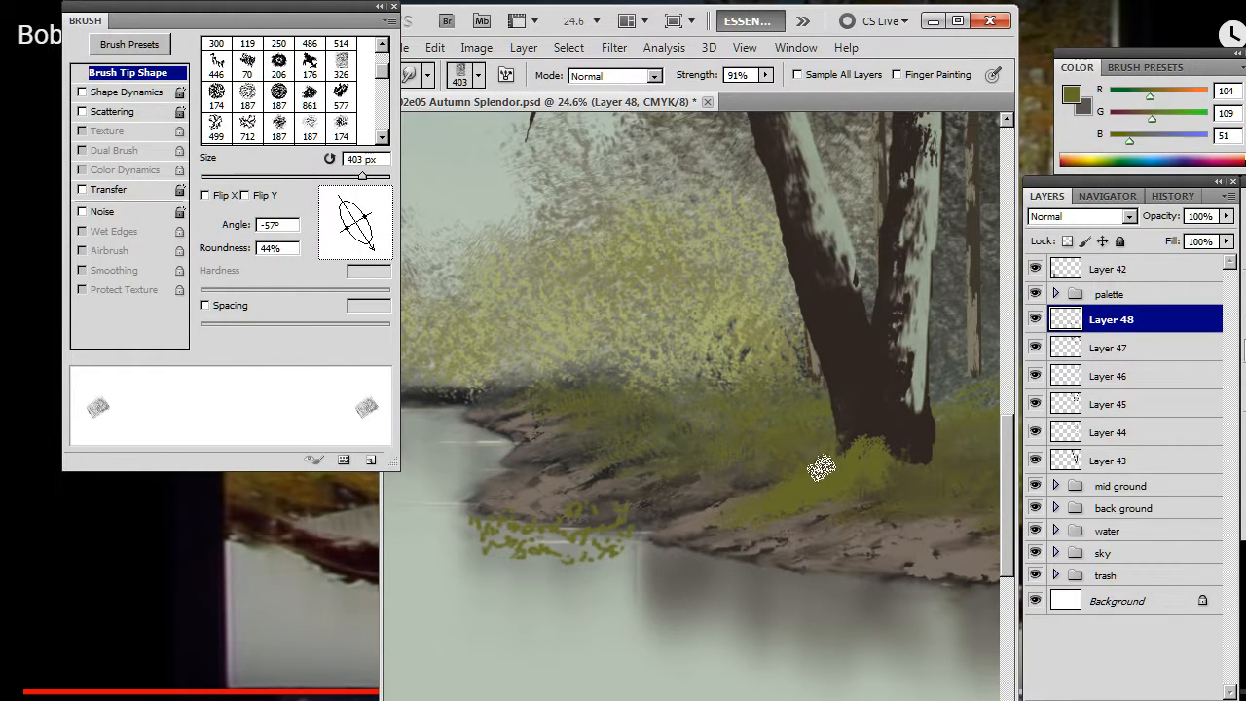
{"action": "mouse_move", "coordinate": [820, 470]}
{"action": "left_mouse_down"}
{"action": "mouse_move", "coordinate": [851, 458]}
{"action": "mouse_move", "coordinate": [851, 498]}
{"action": "mouse_move", "coordinate": [841, 428]}
{"action": "mouse_move", "coordinate": [870, 469]}
{"action": "mouse_move", "coordinate": [869, 414]}
{"action": "mouse_move", "coordinate": [869, 429]}
{"action": "mouse_move", "coordinate": [909, 432]}
{"action": "mouse_move", "coordinate": [880, 432]}
{"action": "mouse_move", "coordinate": [897, 483]}
{"action": "mouse_move", "coordinate": [834, 490]}
{"action": "mouse_move", "coordinate": [768, 538]}
{"action": "mouse_move", "coordinate": [863, 493]}
{"action": "mouse_move", "coordinate": [897, 500]}
{"action": "mouse_move", "coordinate": [864, 480]}
{"action": "mouse_move", "coordinate": [786, 498]}
{"action": "mouse_move", "coordinate": [832, 490]}
{"action": "mouse_move", "coordinate": [784, 521]}
{"action": "mouse_move", "coordinate": [722, 526]}
{"action": "mouse_move", "coordinate": [852, 500]}
{"action": "mouse_move", "coordinate": [863, 476]}
{"action": "mouse_move", "coordinate": [889, 462]}
{"action": "left_mouse_up"}
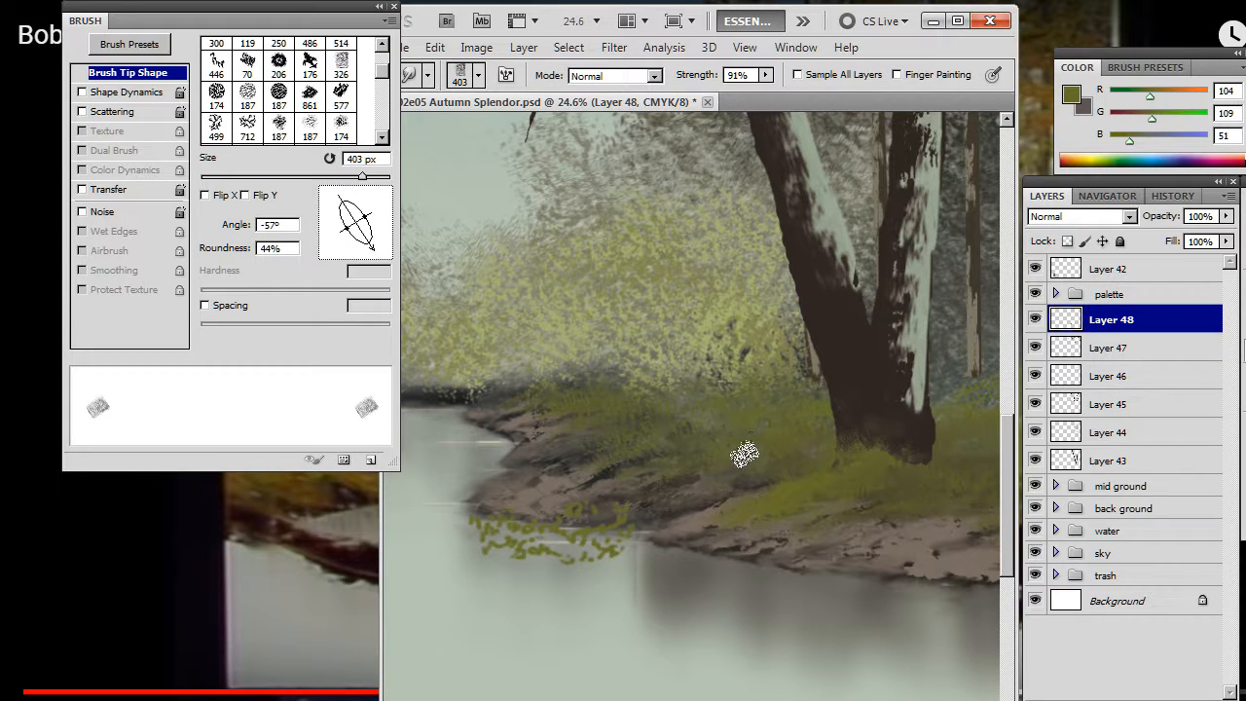
Step: Build up the grass between the trunk's base and the bank with alternating 150 px olive dabs and smudge strokes
{"action": "key", "text": "b"}
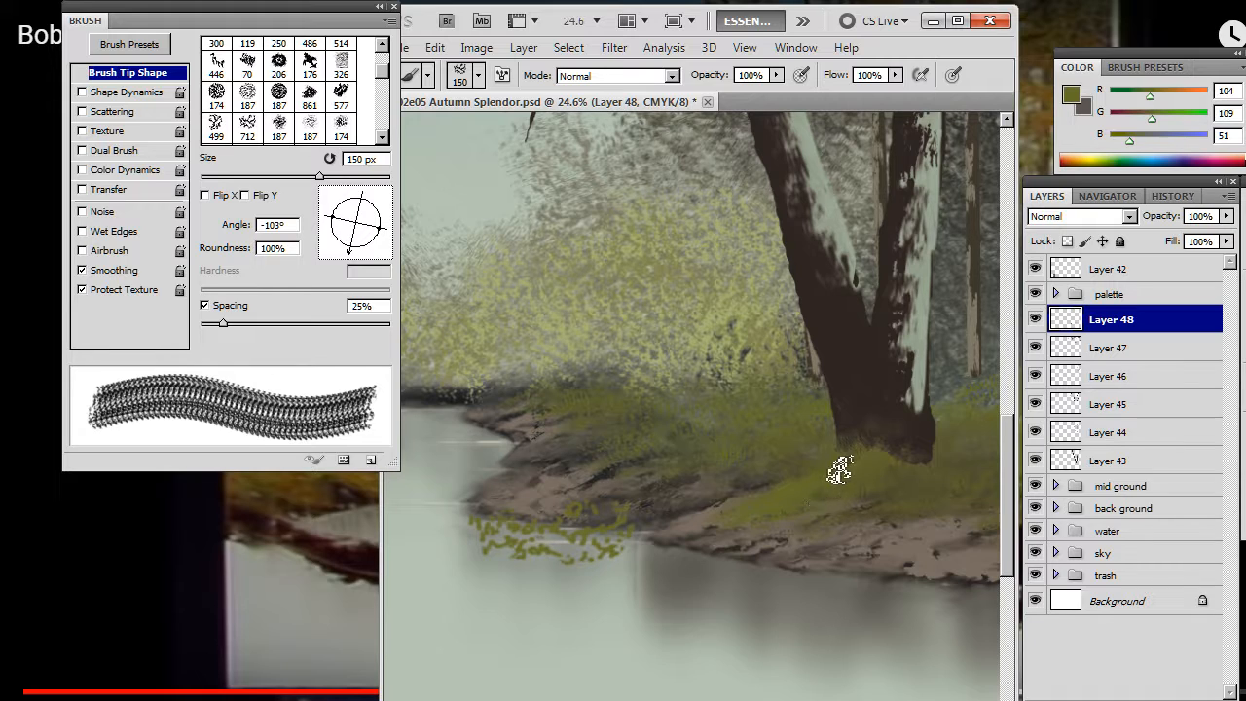
{"action": "key", "text": "r"}
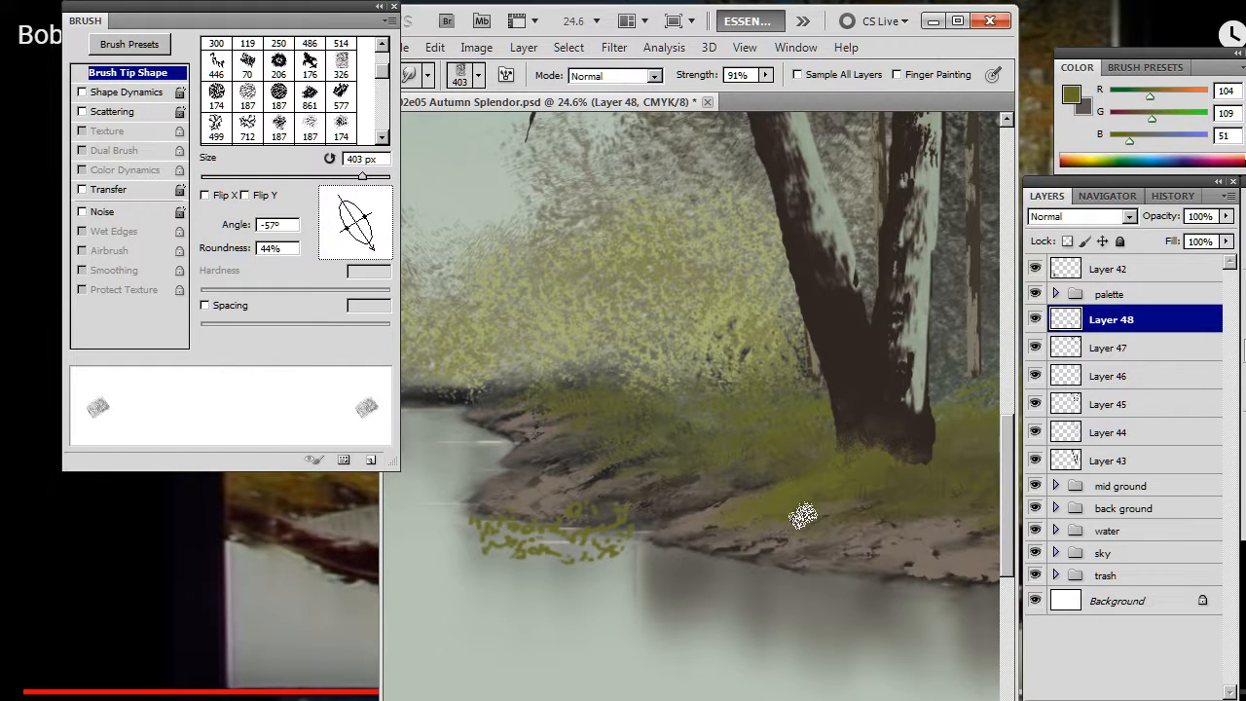
{"action": "key", "text": "b"}
{"action": "key", "text": "e"}
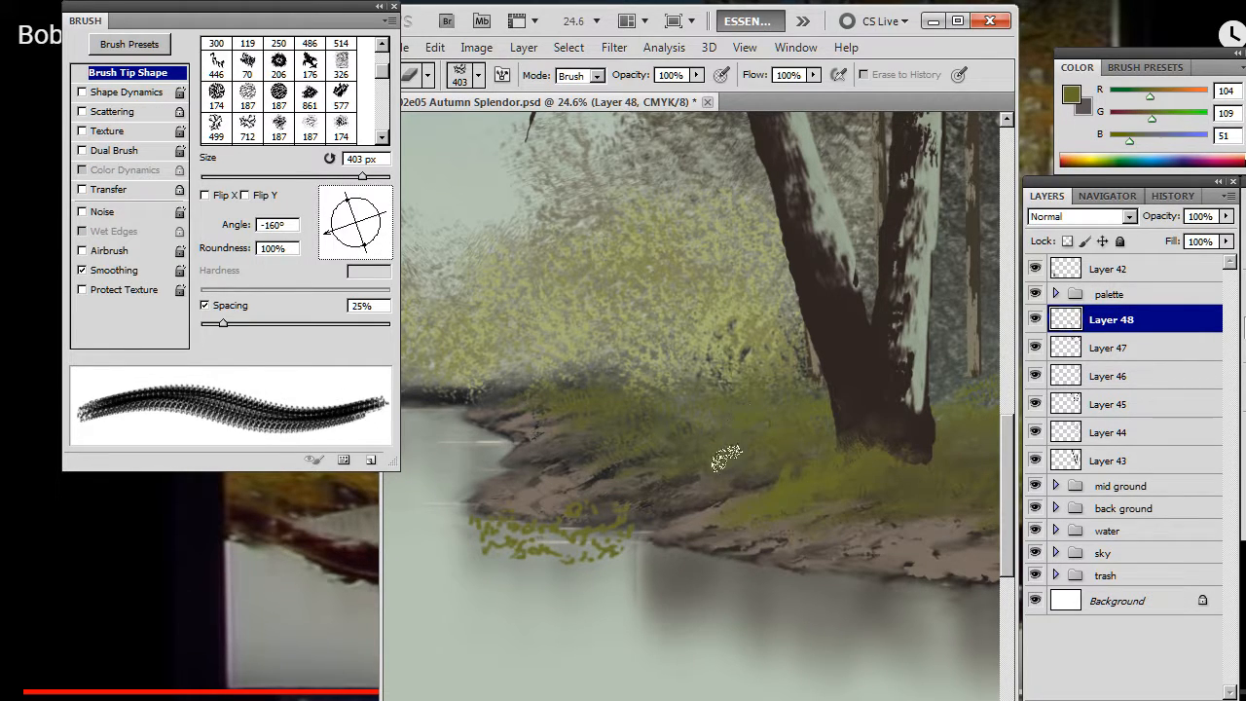
{"action": "key", "text": "r"}
{"action": "key", "text": "b"}
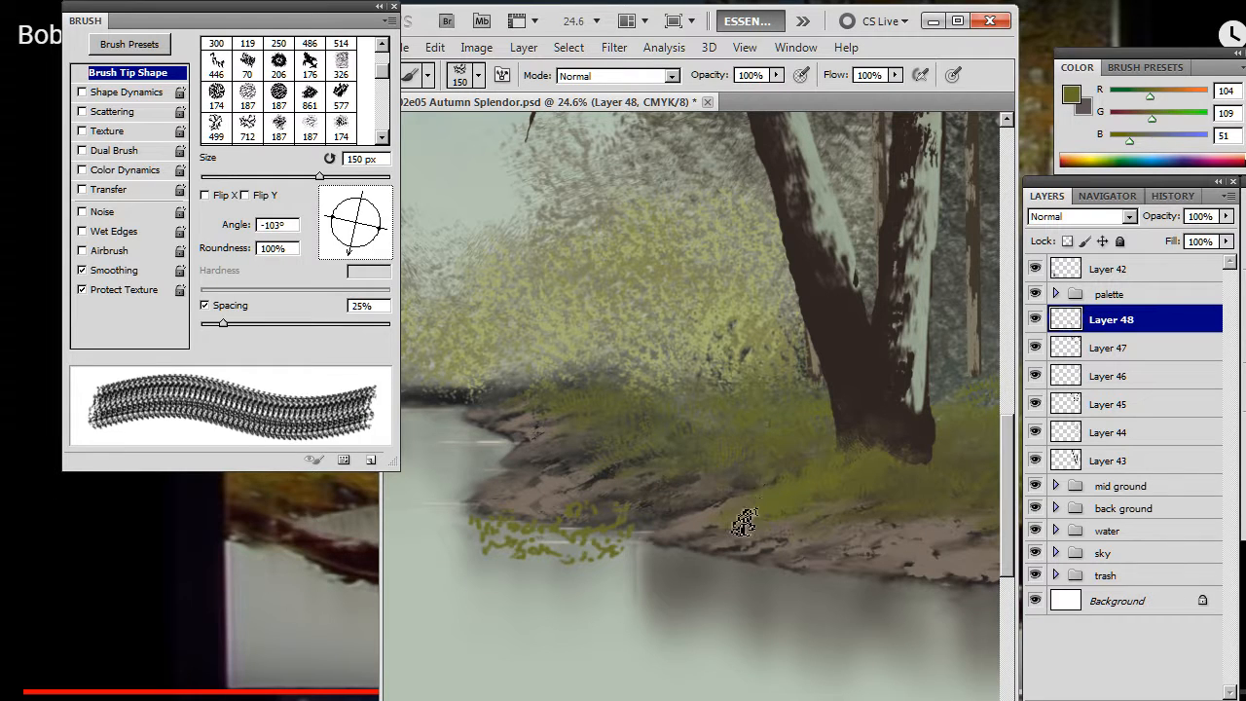
{"action": "key", "text": "r"}
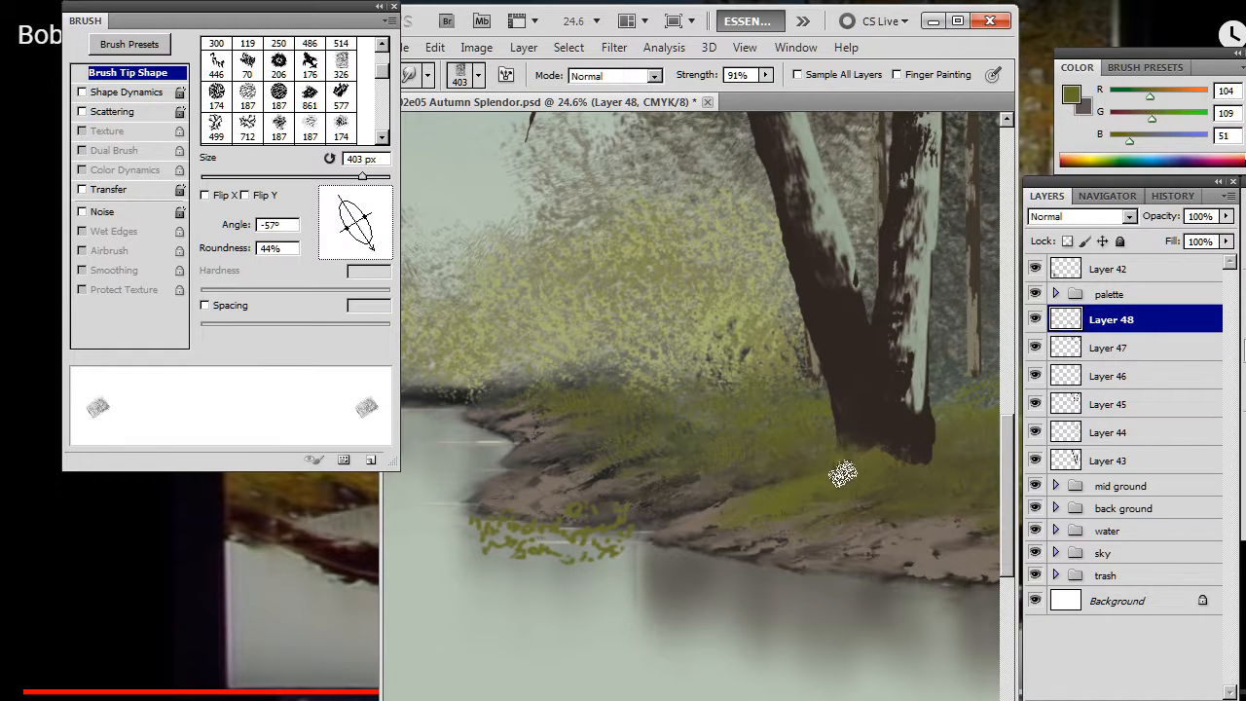
Step: Sample the darker olive beside the trunk, set the brush angle to 7°, and shade and smudge the grass's lower edge along the bank
{"action": "key", "text": "b"}
{"action": "left_click", "coordinate": [789, 451], "text": "alt"}
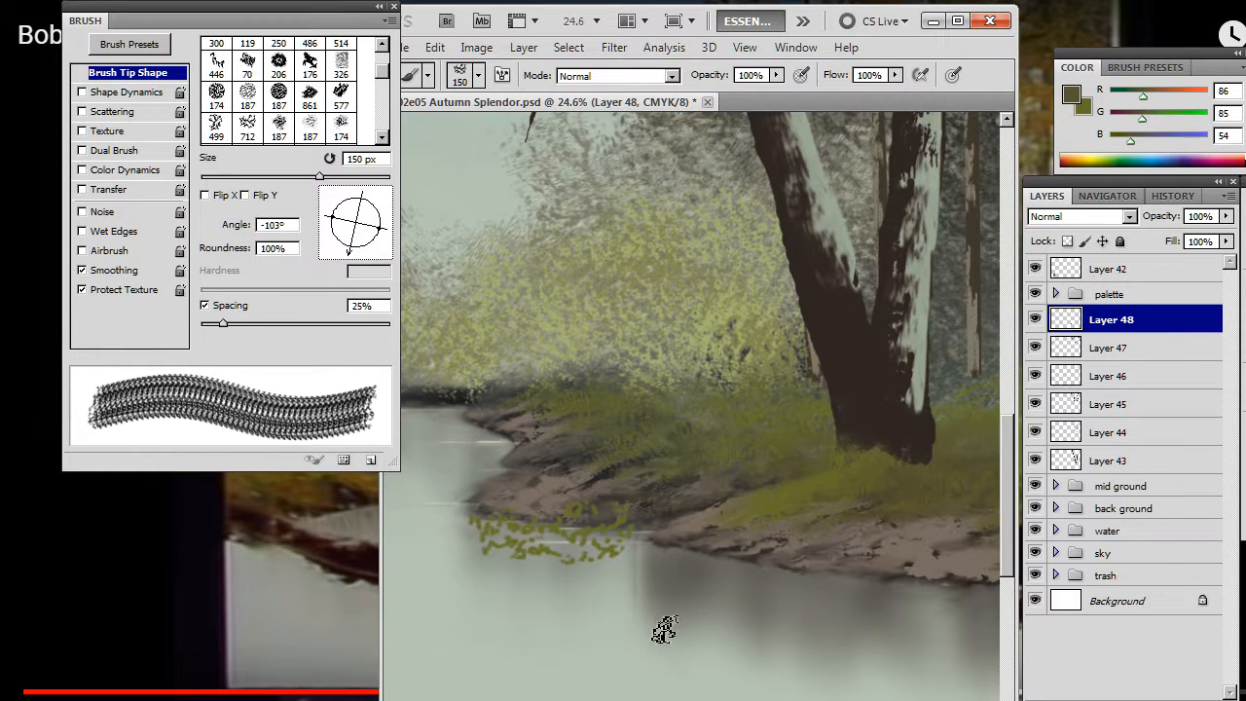
{"action": "left_click_drag", "start_coordinate": [335, 255], "coordinate": [389, 218]}
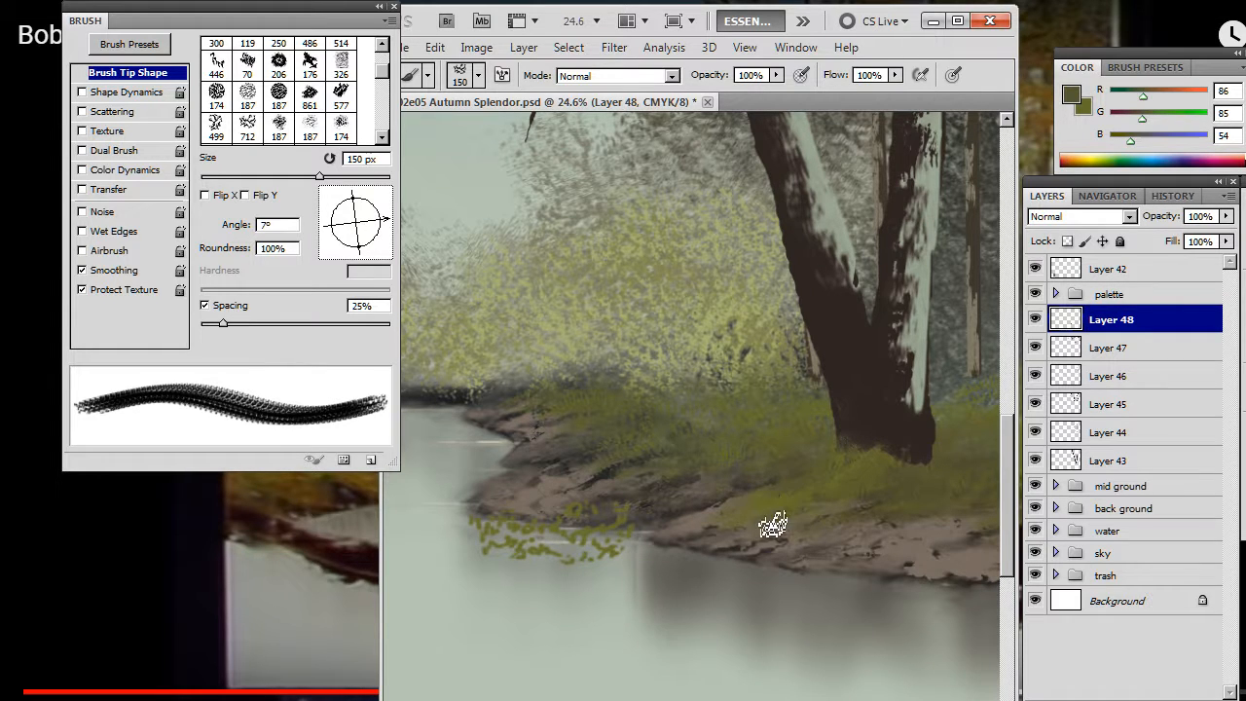
{"action": "key", "text": "r"}
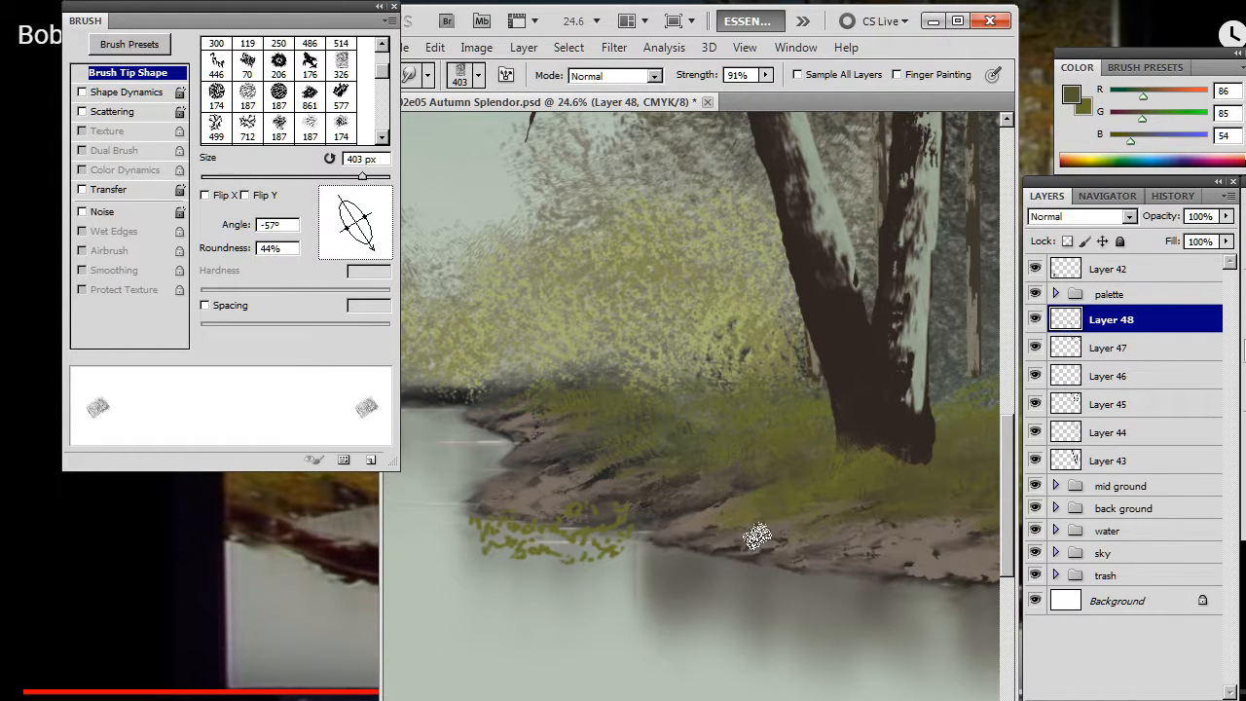
{"action": "key", "text": "b"}
{"action": "key", "text": "r"}
{"action": "key", "text": "b"}
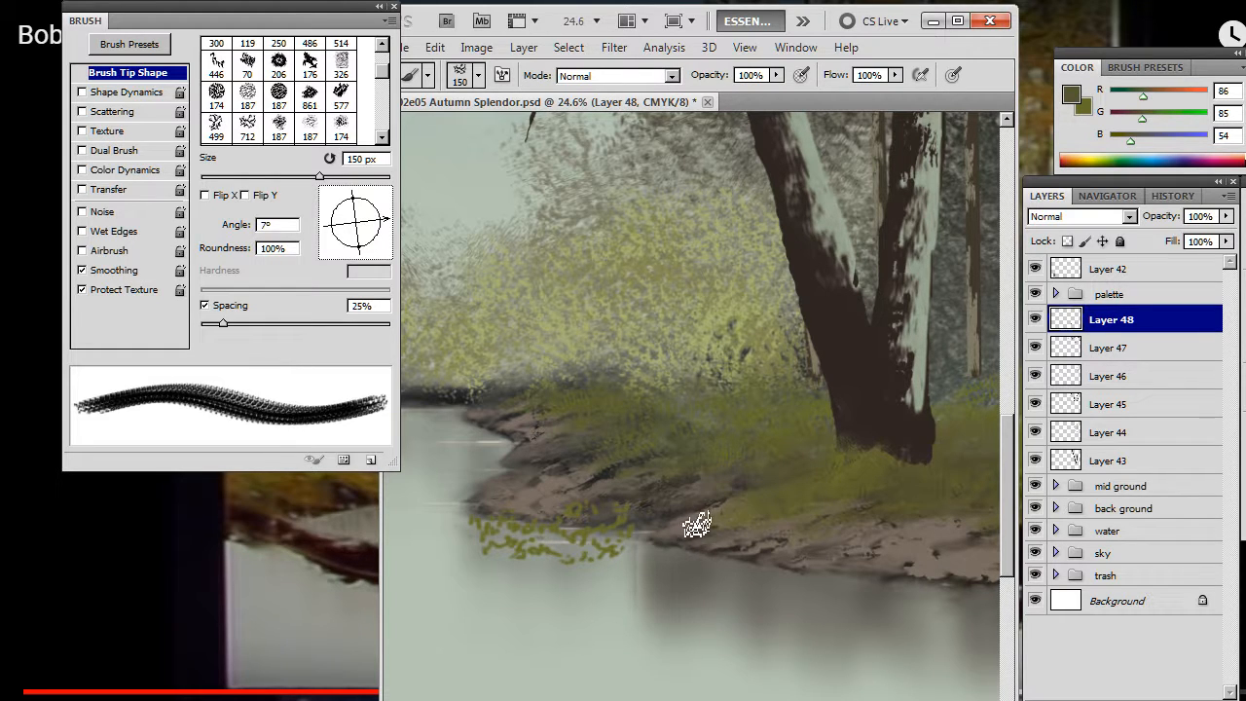
Step: Extend the dark olive shading through the grass up to the trunk's base, smudging it in between brush dabs
{"action": "key", "text": "r"}
{"action": "key", "text": "b"}
{"action": "key", "text": "r"}
{"action": "key", "text": "b"}
{"action": "key", "text": "b"}
{"action": "key", "text": "r"}
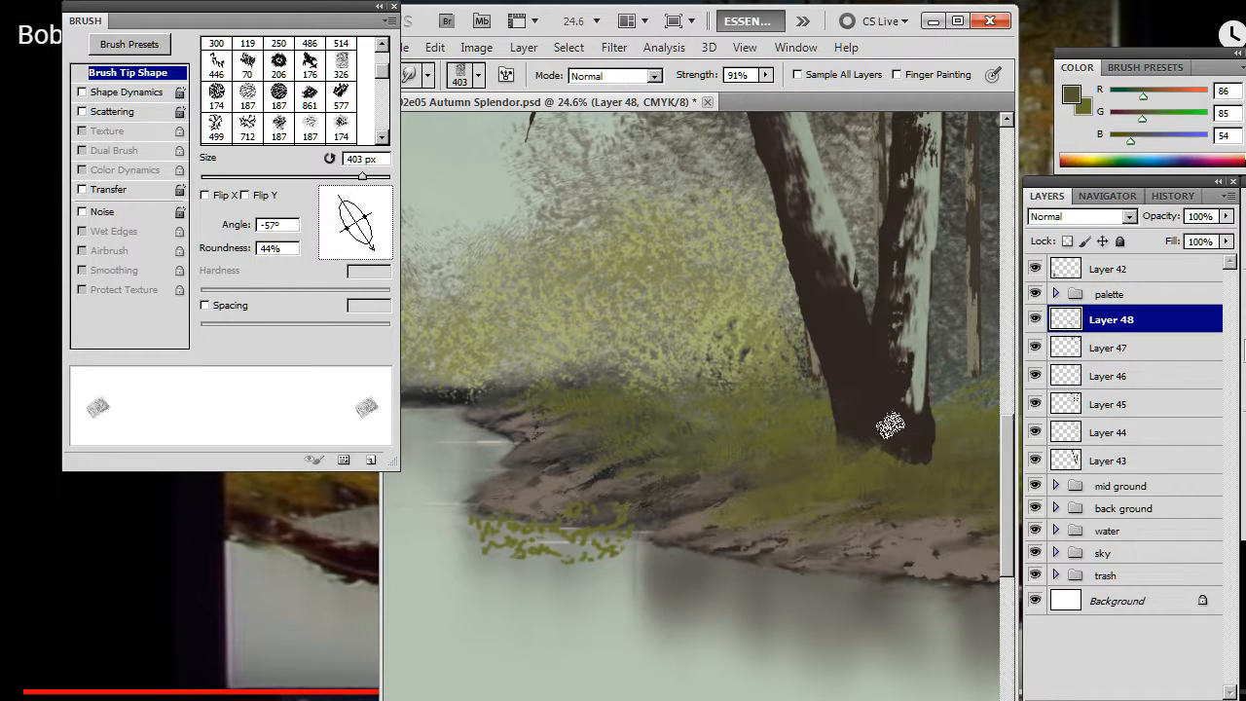
{"action": "key", "text": "b"}
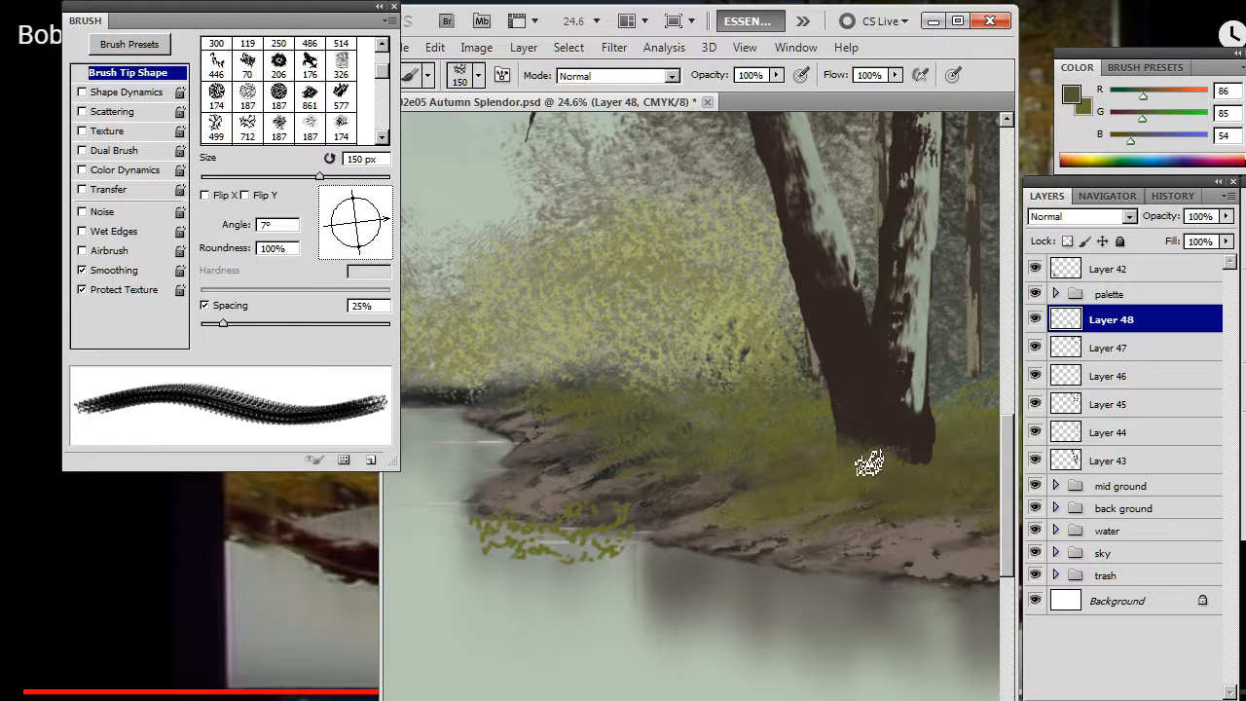
{"action": "key", "text": "r"}
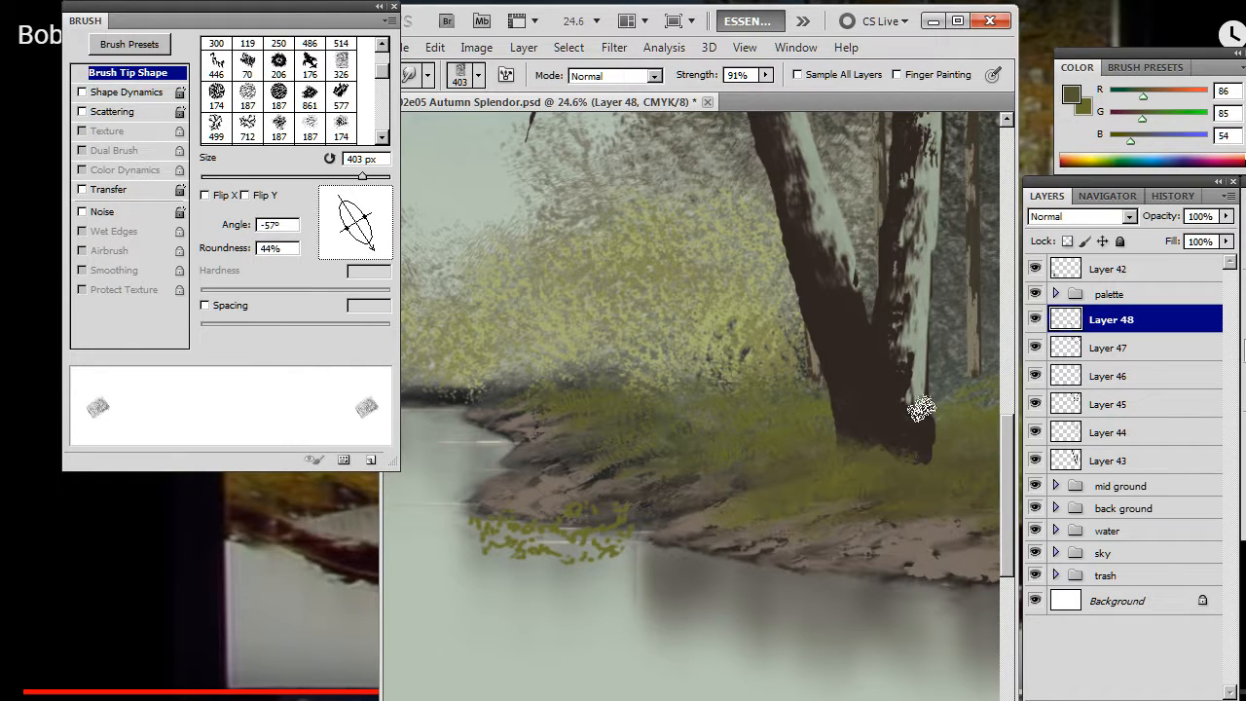
Step: Blend the grass at the trunk's base and erase the olive test marks from the water with a 600 px eraser
{"action": "key", "text": "b"}
{"action": "key", "text": "r"}
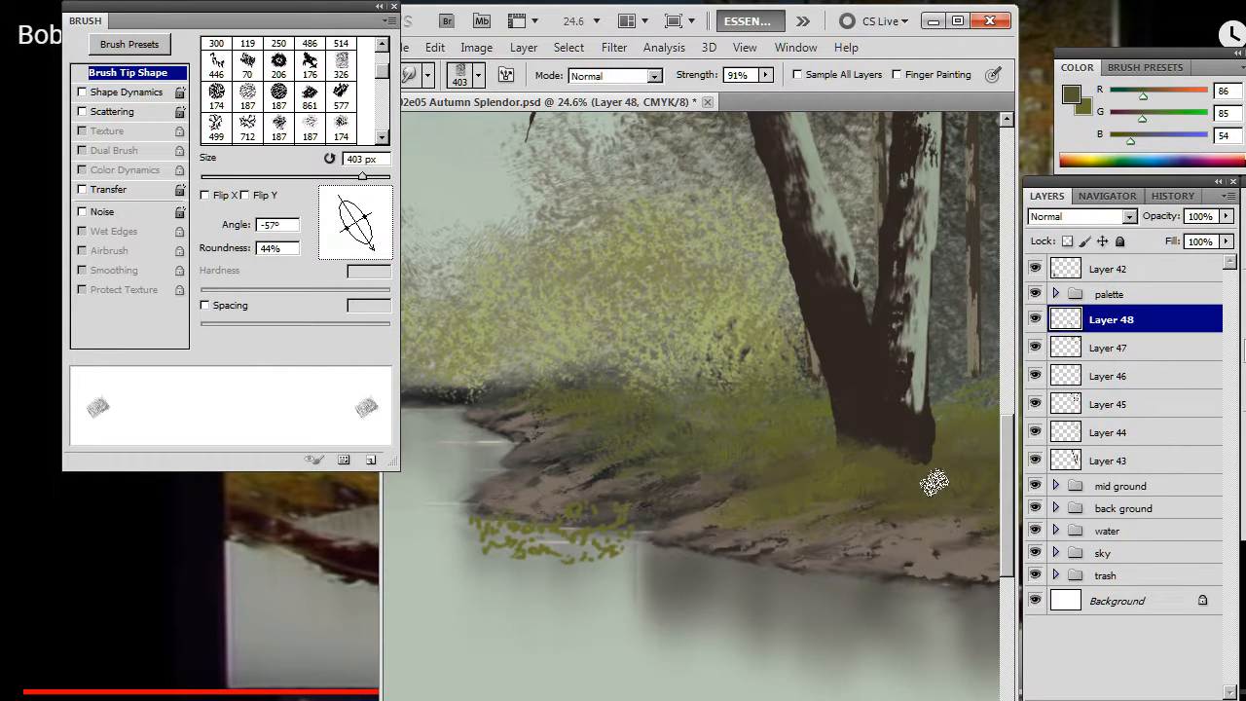
{"action": "key", "text": "z"}
{"action": "left_click", "coordinate": [856, 526], "text": "alt"}
{"action": "key", "text": "e"}
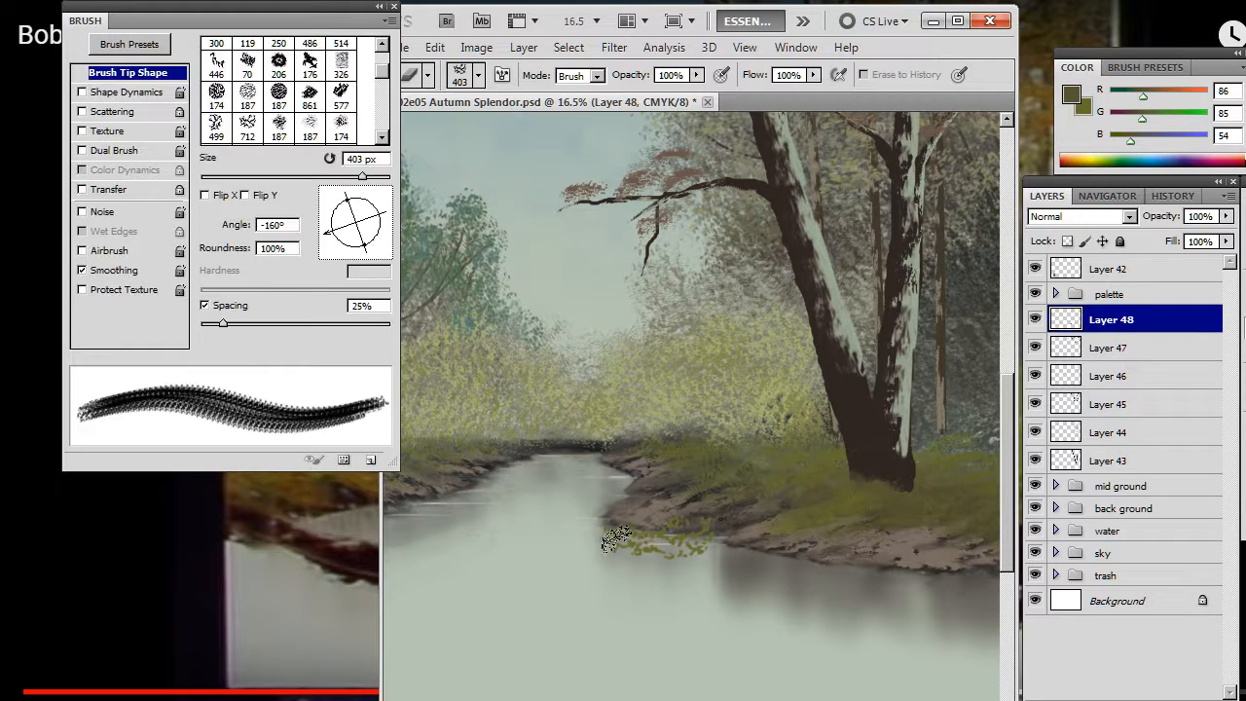
{"action": "left_click_drag", "start_coordinate": [584, 527], "coordinate": [615, 581]}
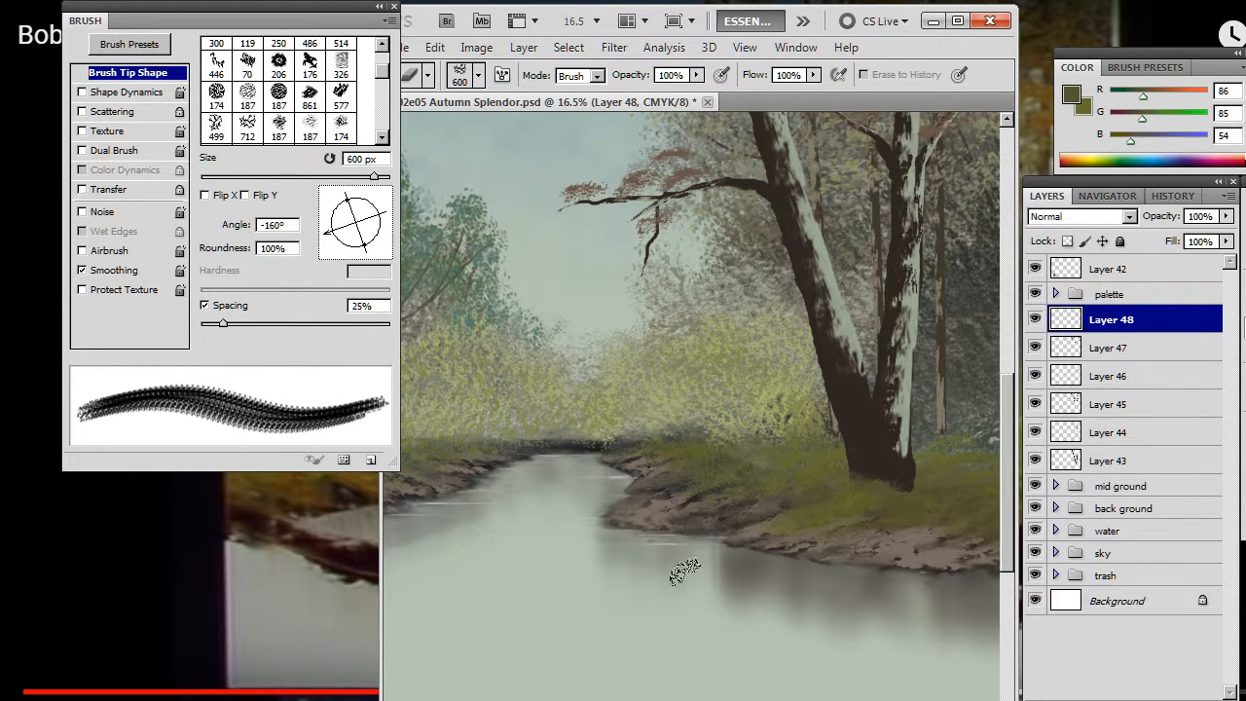
Step: Sample the light grey of the highlight at the right bank's waterline and choose the hard round brush at 150 px
{"action": "key", "text": "b"}
{"action": "left_click", "coordinate": [672, 530], "text": "alt"}
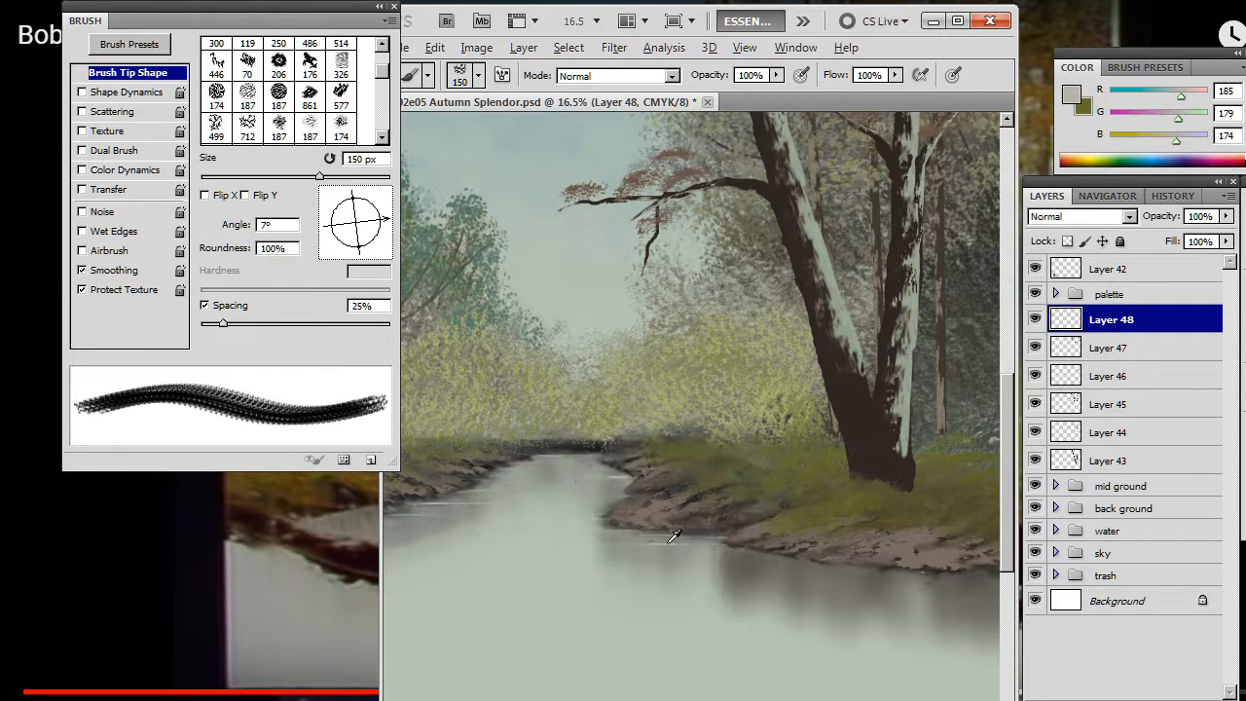
{"action": "right_click", "coordinate": [596, 433]}
{"action": "left_click", "coordinate": [664, 419]}
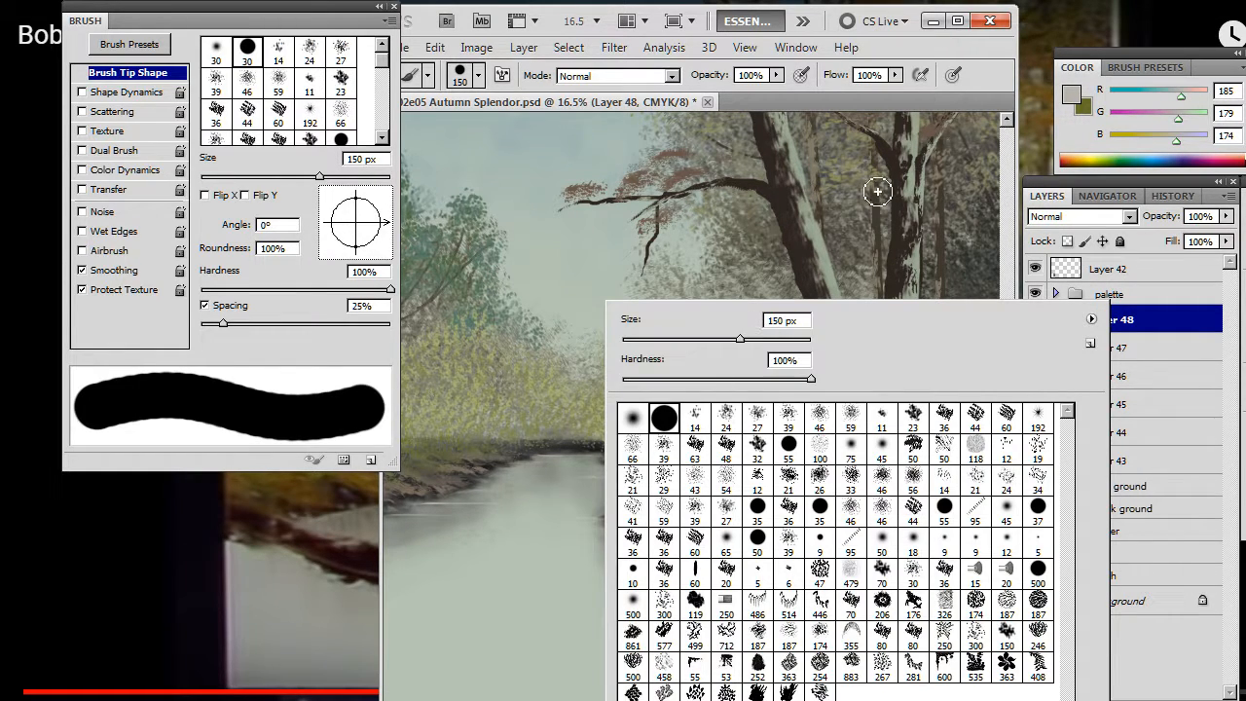
{"action": "left_click", "coordinate": [987, 60]}
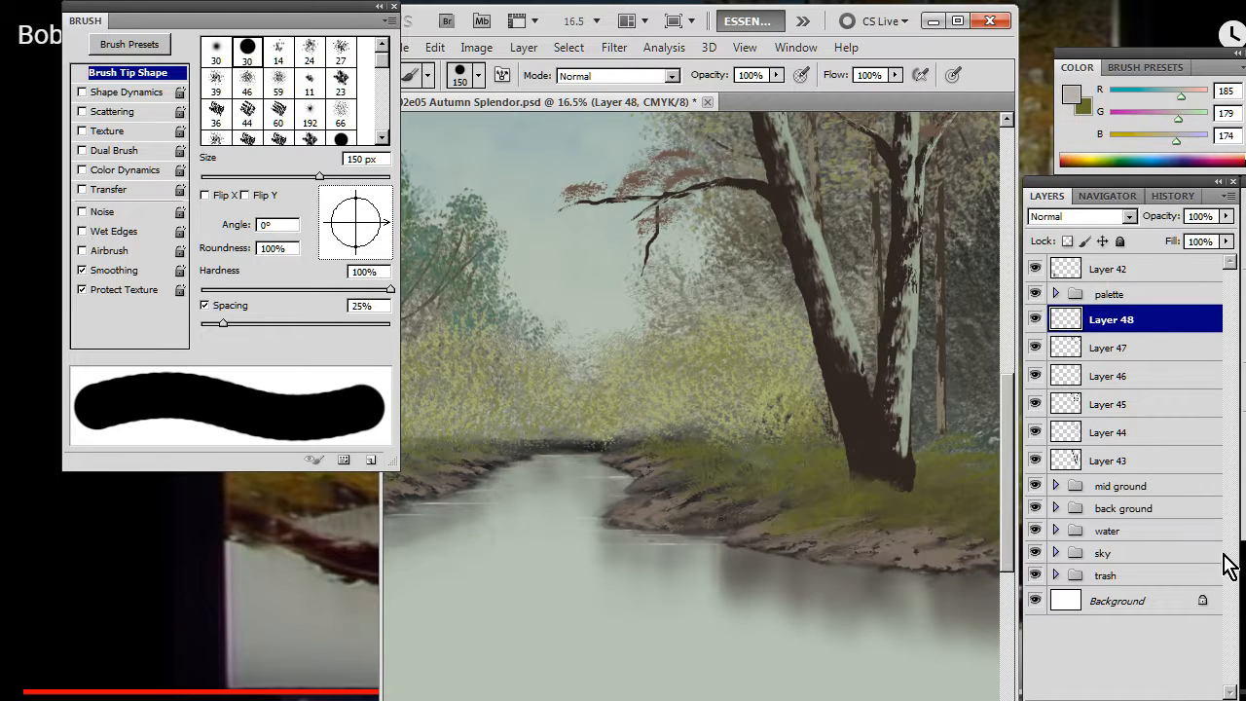
Step: Add and undo a trial layer, reduce the hard round brush to 20 px, and try a light waterline stroke below the right bank
{"action": "key", "text": "ctrl+shift+alt+n"}
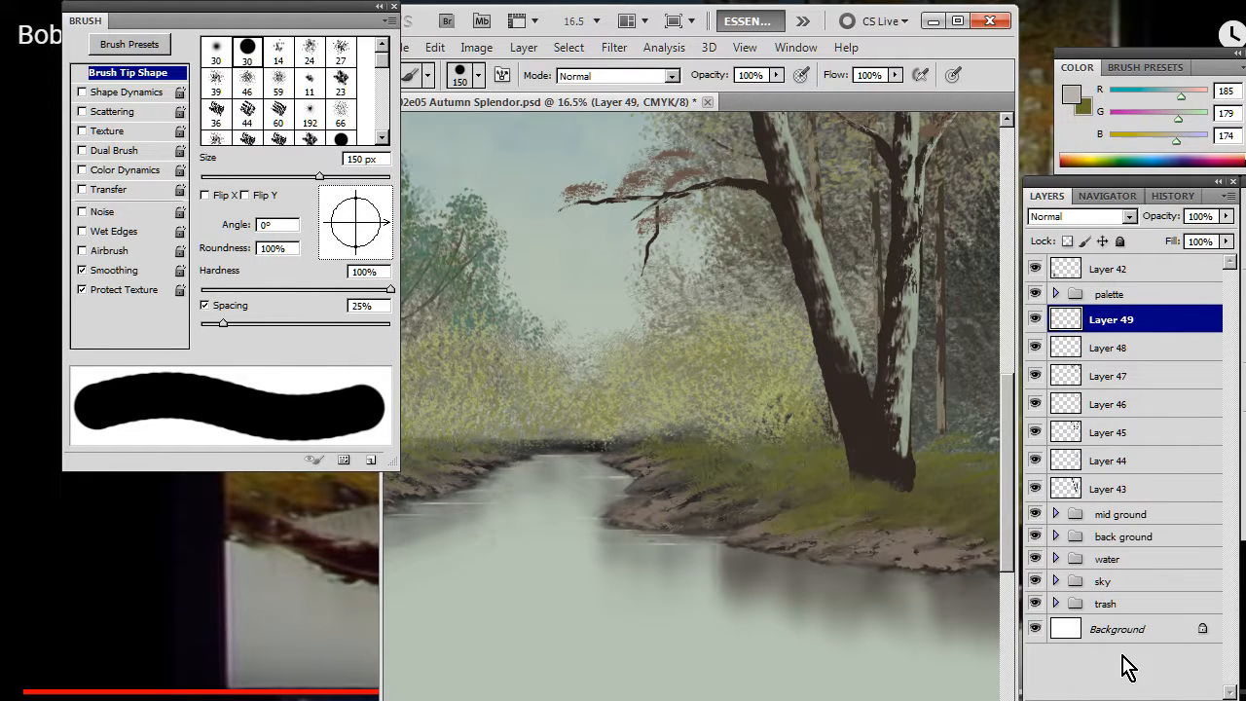
{"action": "key", "text": "ctrl+z"}
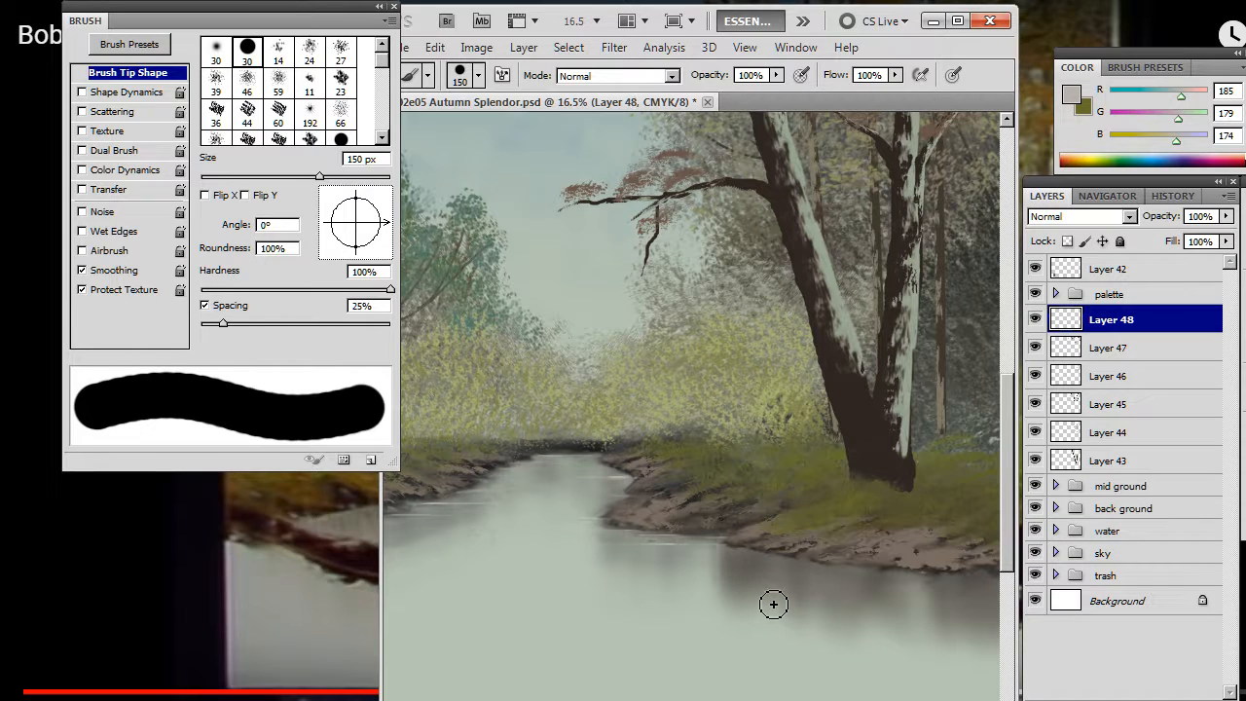
{"action": "key", "text": "bracketleft"}
{"action": "key", "text": "bracketleft"}
{"action": "key", "text": "bracketleft"}
{"action": "key", "text": "bracketleft"}
{"action": "key", "text": "bracketleft"}
{"action": "key", "text": "bracketleft"}
{"action": "key", "text": "bracketleft"}
{"action": "key", "text": "bracketleft"}
{"action": "key", "text": "bracketleft"}
{"action": "key", "text": "bracketleft"}
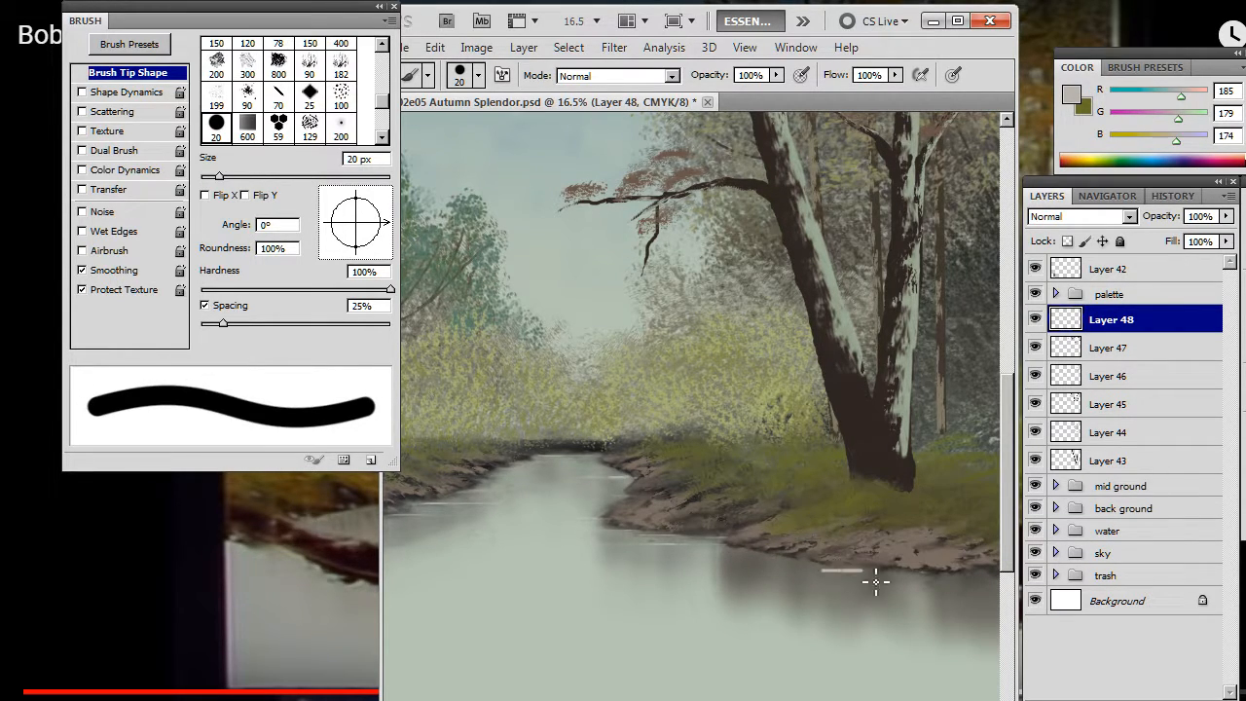
Step: Give the Smudge tool the hard round tip at 403 px with spacing turned off
{"action": "key", "text": "r"}
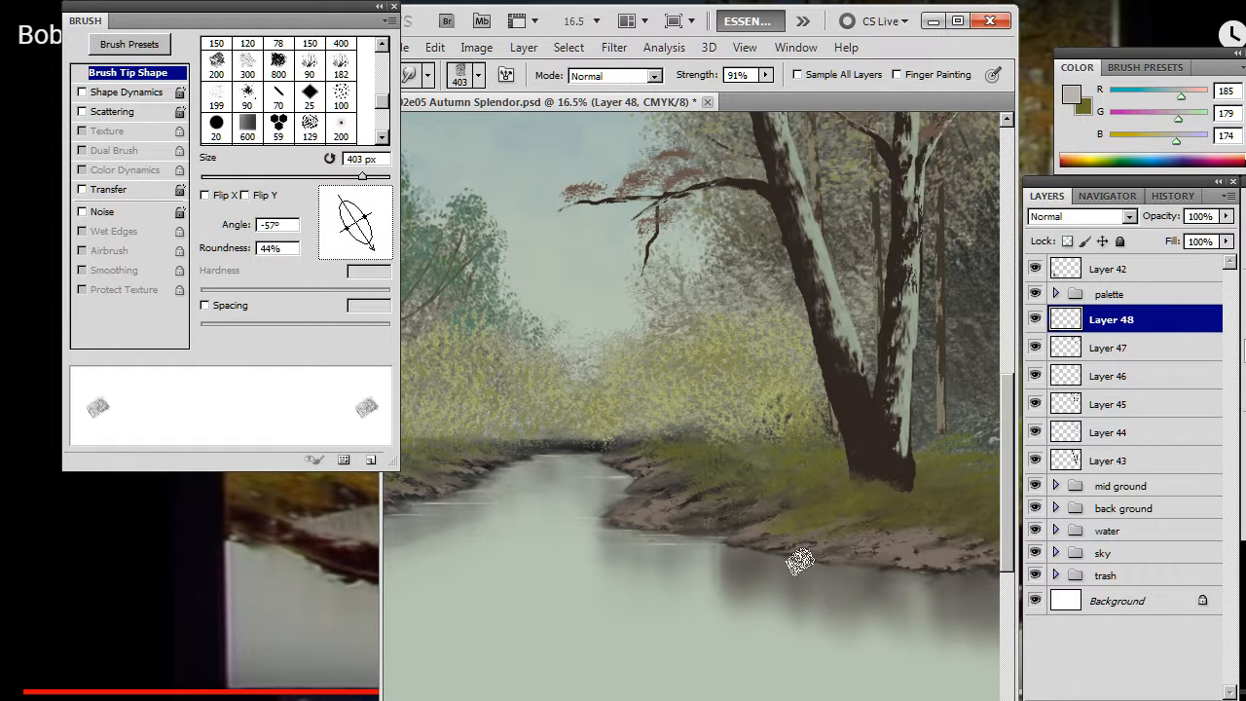
{"action": "right_click", "coordinate": [799, 562]}
{"action": "left_click", "coordinate": [802, 417]}
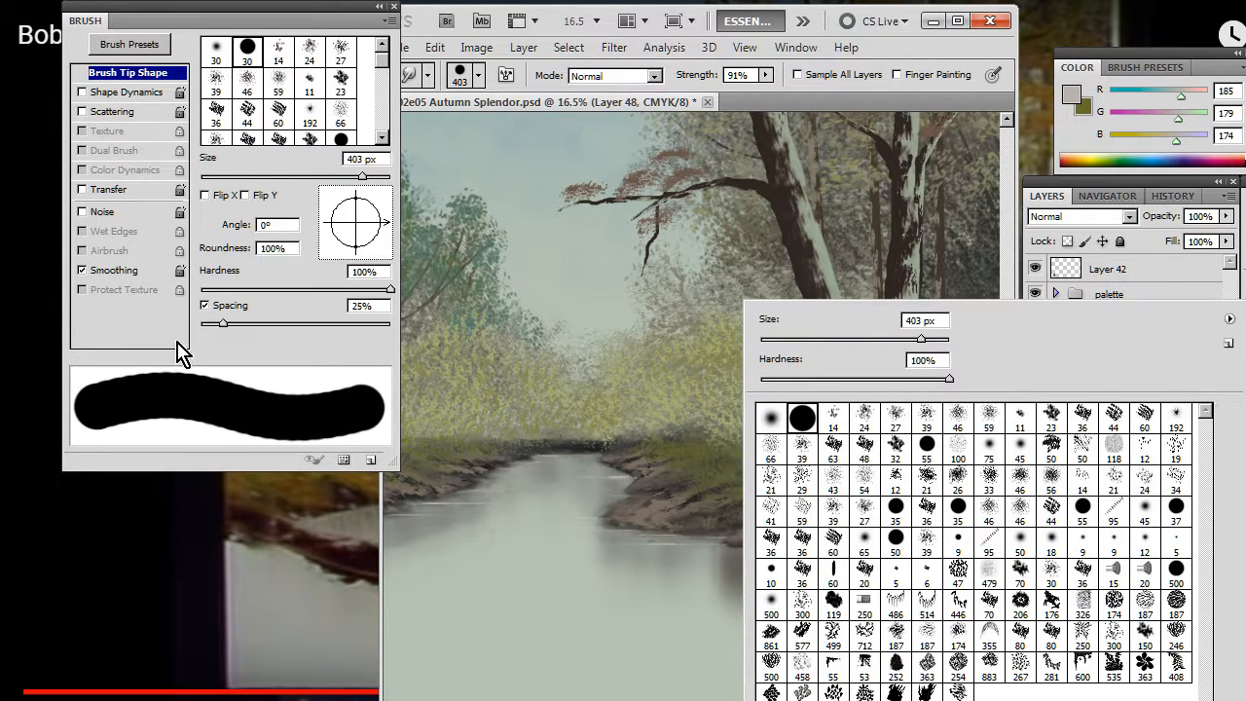
{"action": "left_click", "coordinate": [205, 305]}
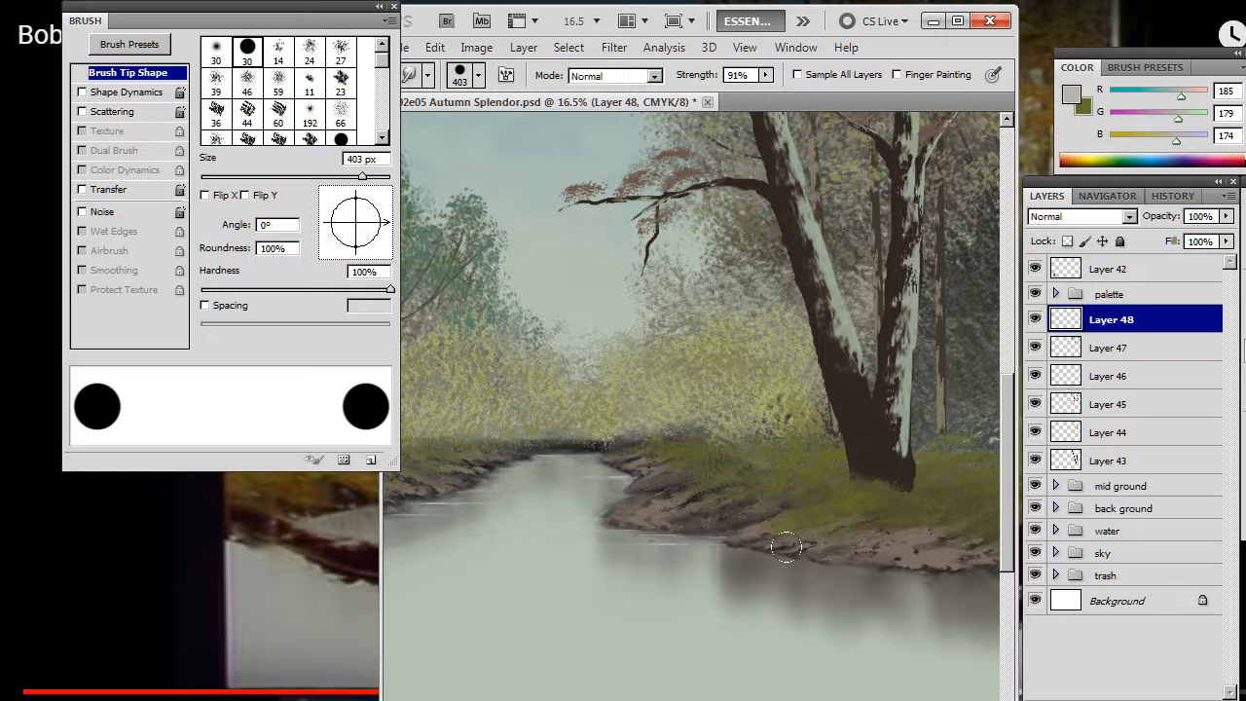
Step: Paint a thin light-grey water line below the right bank with a 9 px brush and smudge it with the round tip at 150 px
{"action": "key", "text": "b"}
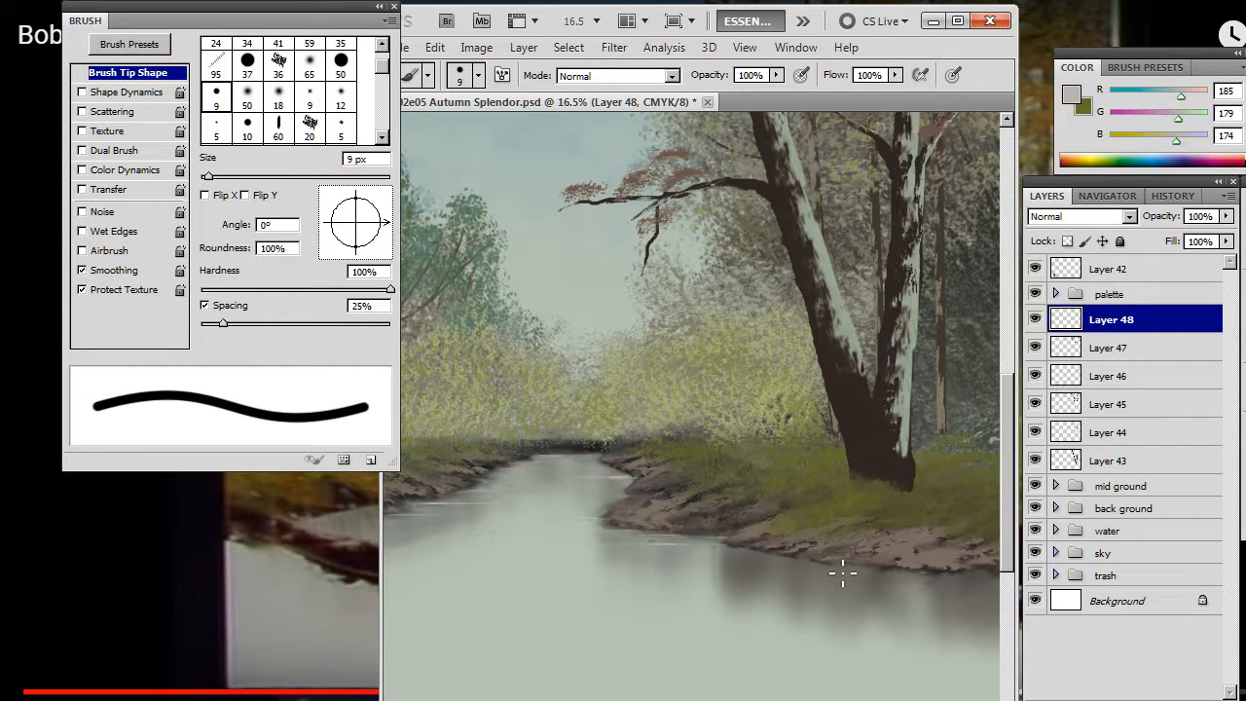
{"action": "key", "text": "r"}
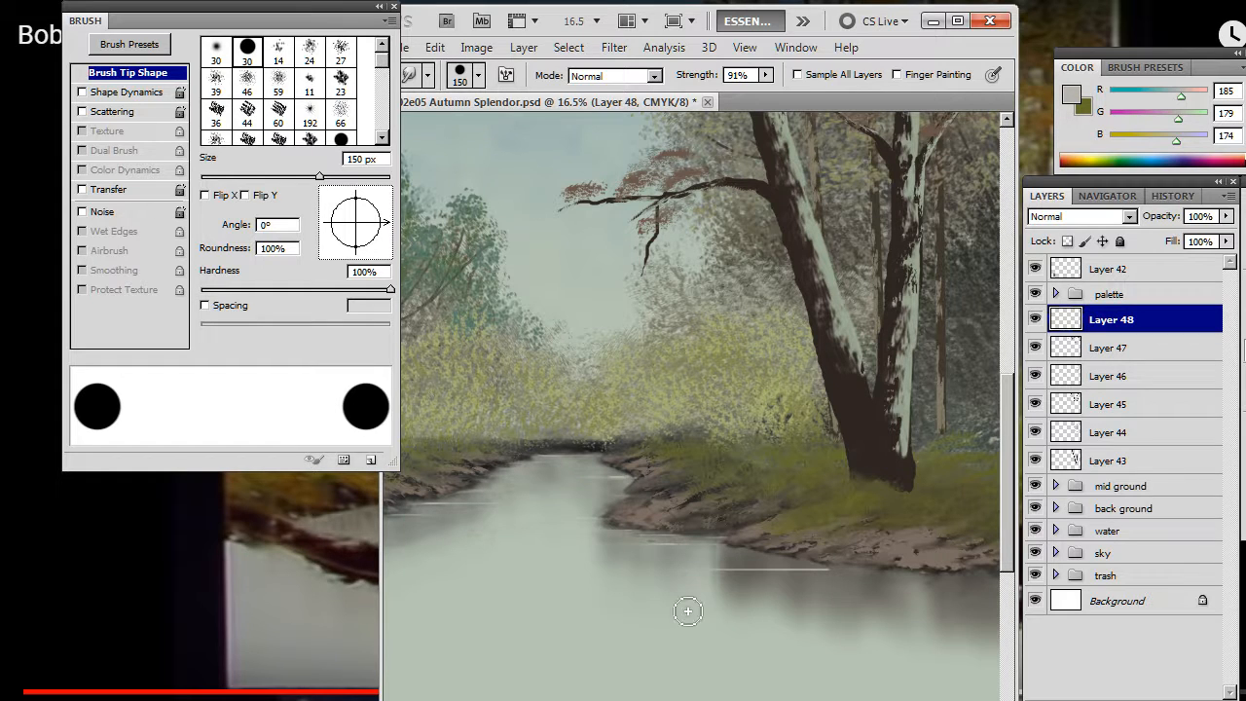
{"action": "key", "text": "b"}
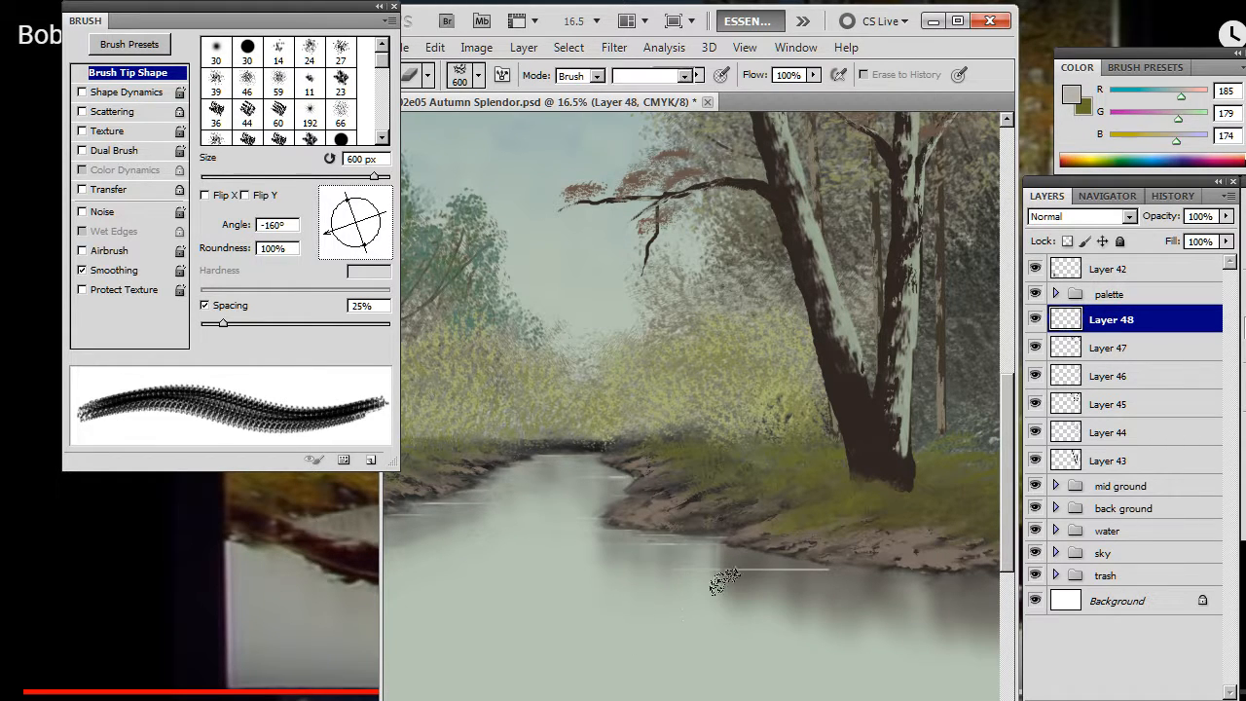
{"action": "key", "text": "r"}
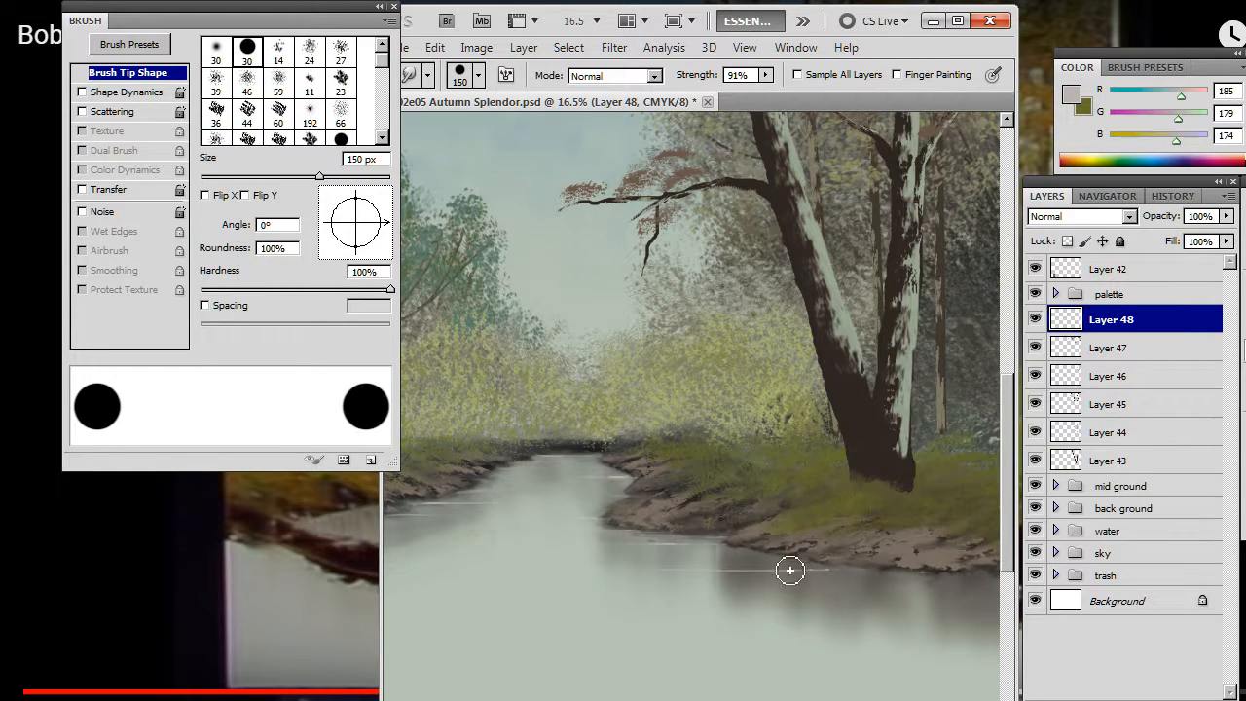
Step: Soften the new water line below the right bank with the 70 px Background Eraser, lowering its tolerance to 30%
{"action": "key", "text": "v"}
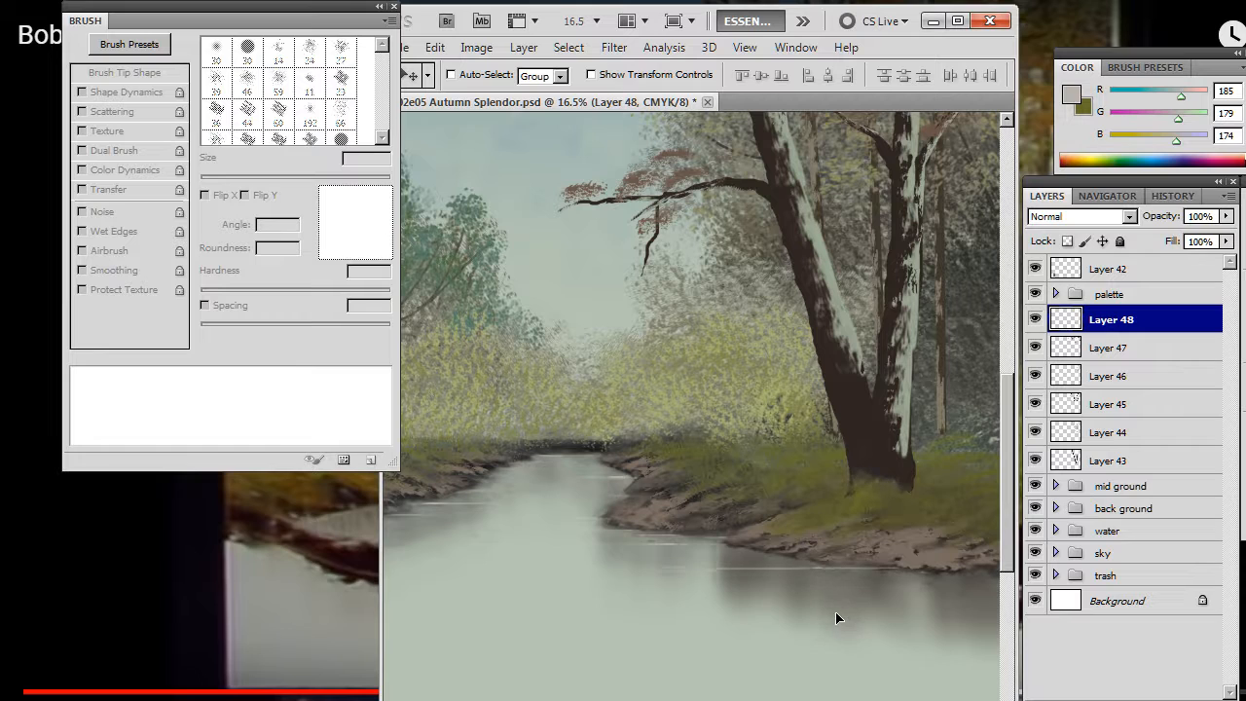
{"action": "key", "text": "e"}
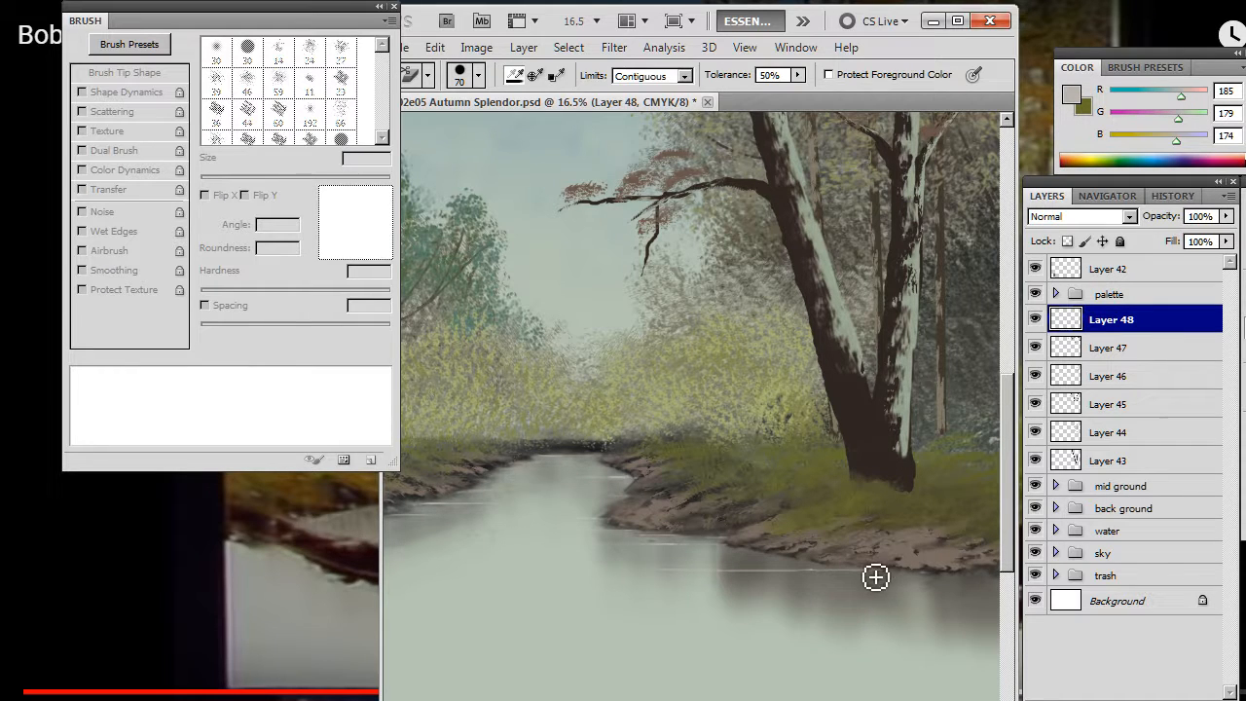
{"action": "key", "text": "3"}
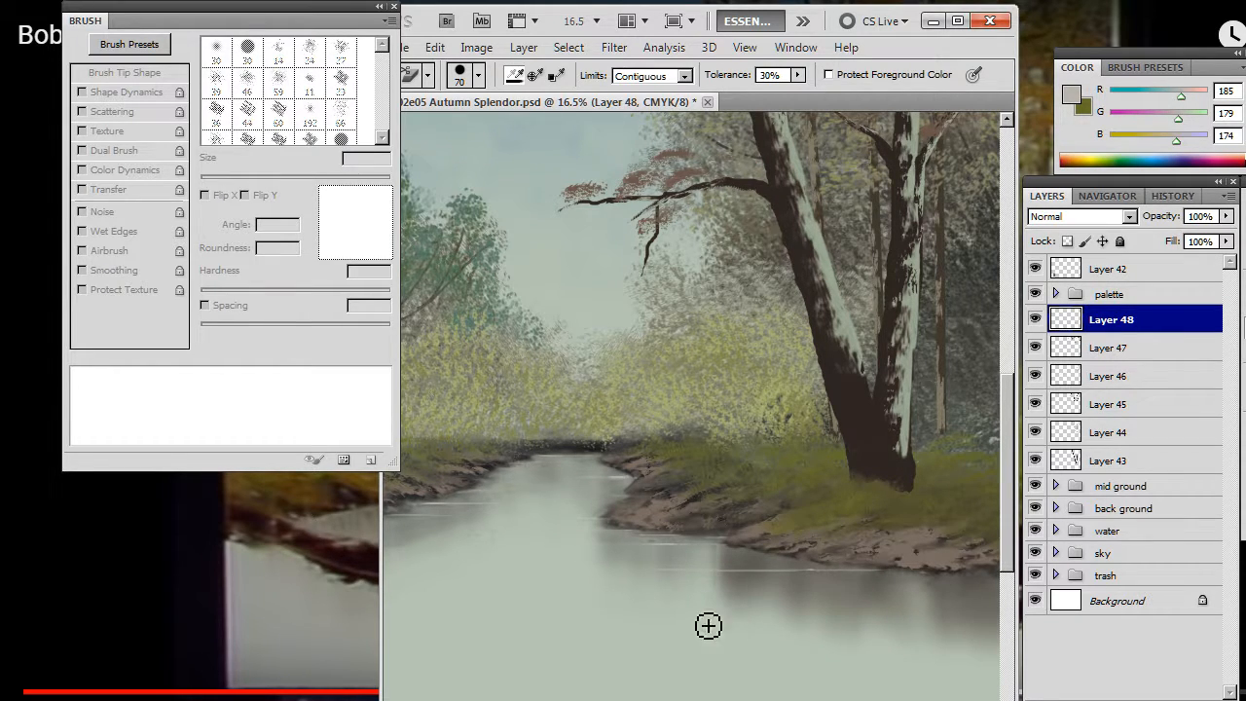
Step: Continue the thin light water lines along the far end of the right bank with the 9 px brush and smudge them
{"action": "left_click_drag", "start_coordinate": [778, 653], "coordinate": [604, 591]}
{"action": "key", "text": "b"}
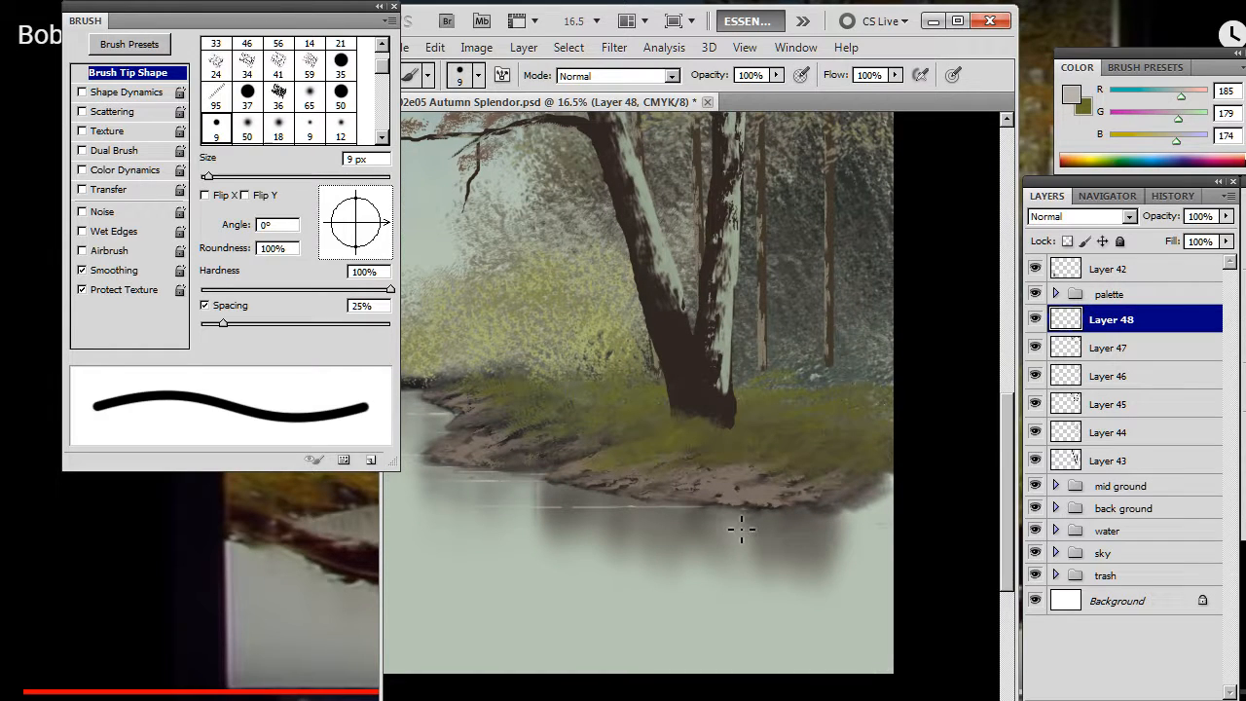
{"action": "key", "text": "r"}
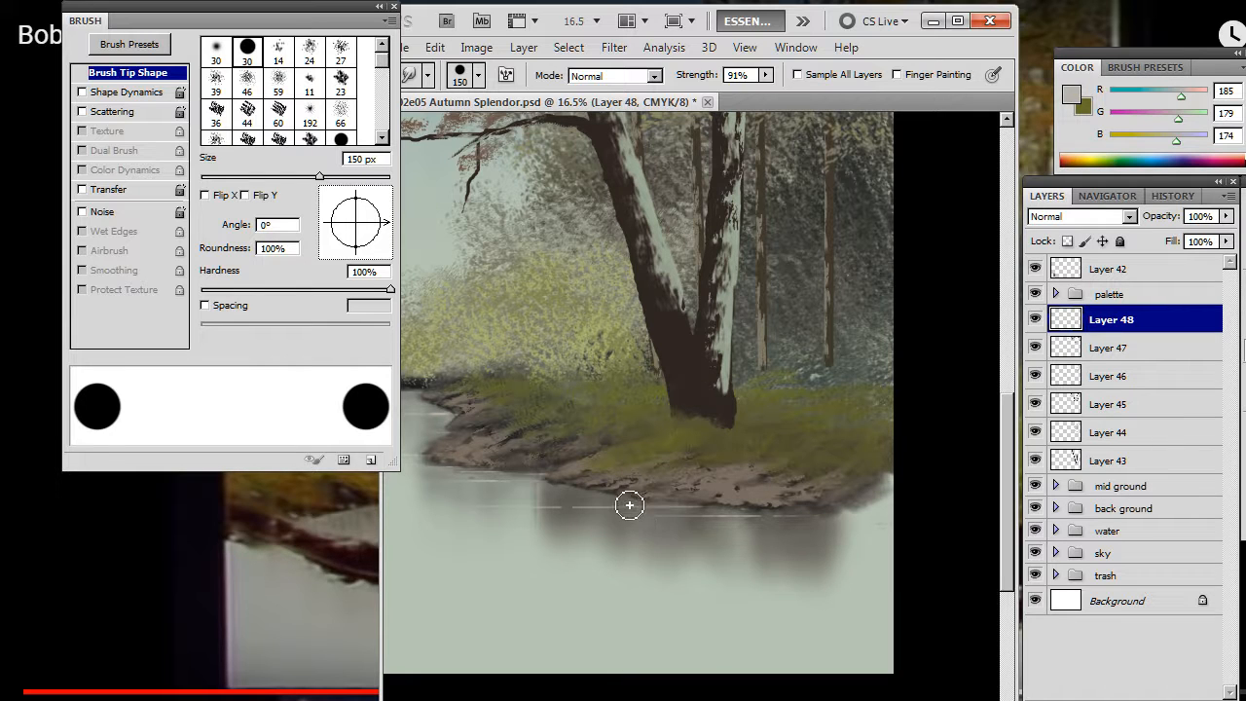
Step: Paint thin 9 px light water lines along the middle of the left bank's waterline, smudging them between strokes
{"action": "mouse_move", "coordinate": [584, 632]}
{"action": "left_mouse_down"}
{"action": "mouse_move", "coordinate": [682, 568]}
{"action": "mouse_move", "coordinate": [768, 559]}
{"action": "mouse_move", "coordinate": [843, 614]}
{"action": "mouse_move", "coordinate": [806, 598]}
{"action": "left_mouse_up"}
{"action": "left_click_drag", "start_coordinate": [566, 509], "coordinate": [692, 504]}
{"action": "key", "text": "b"}
{"action": "key", "text": "r"}
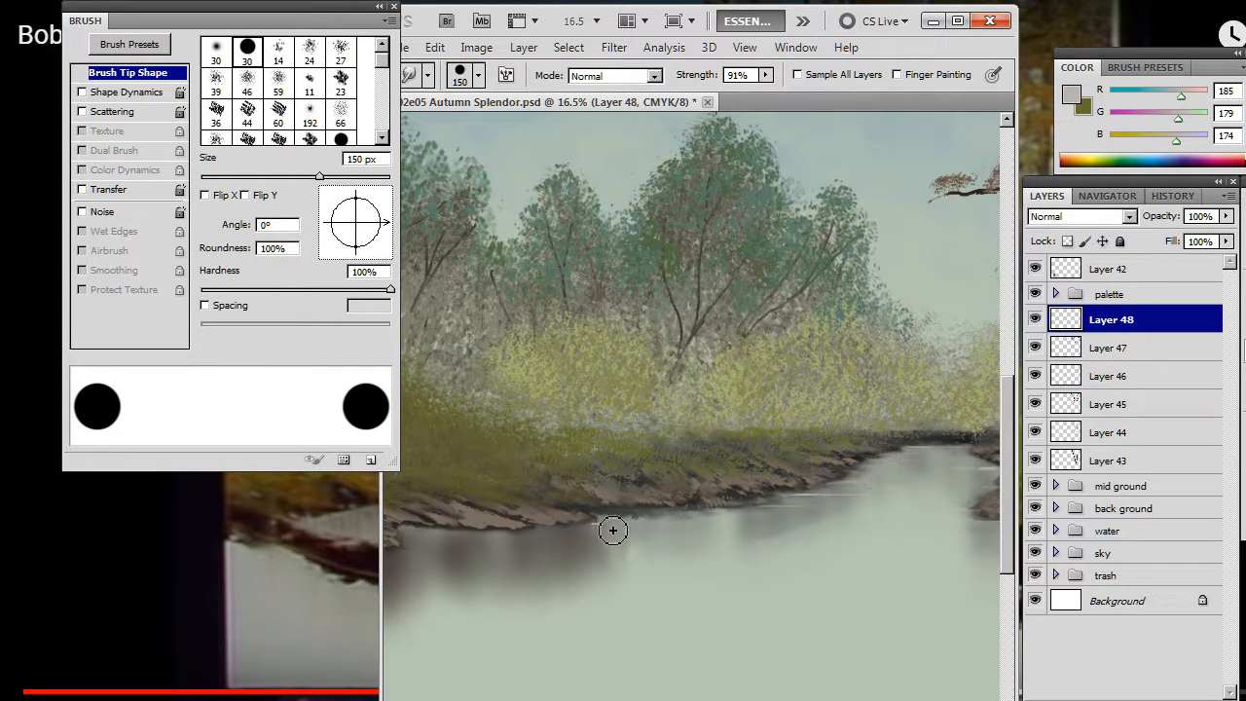
{"action": "key", "text": "b"}
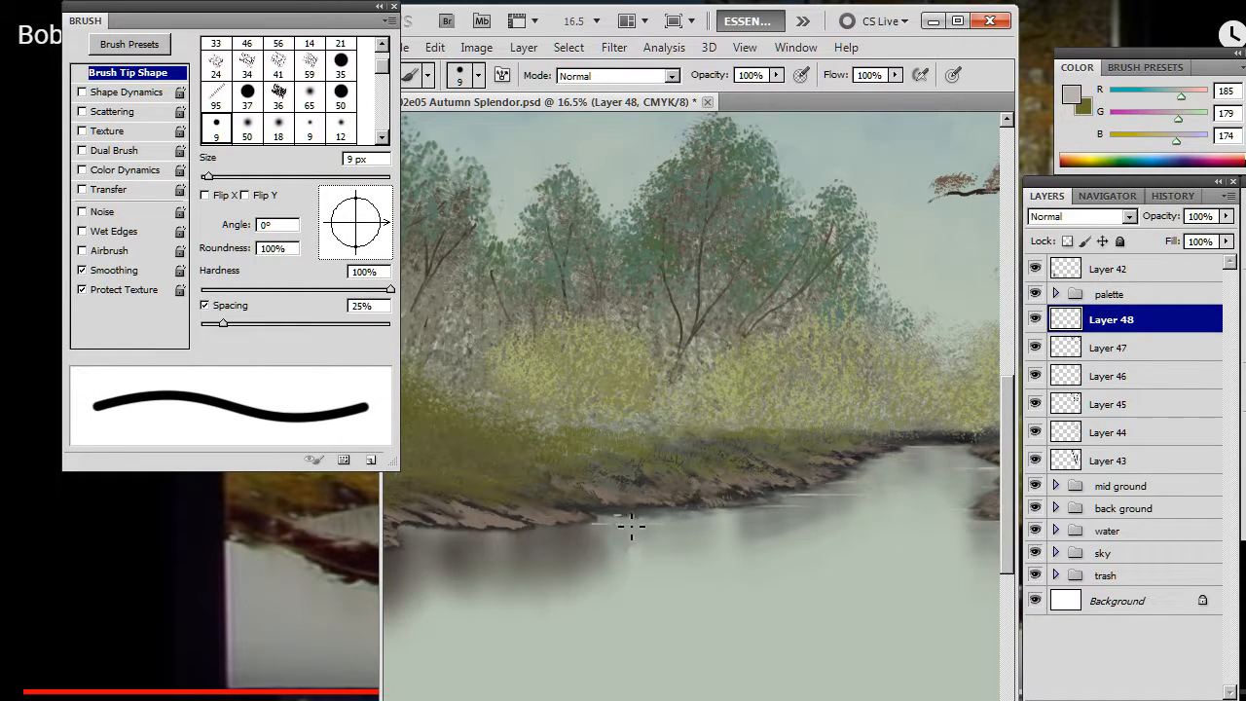
{"action": "key", "text": "r"}
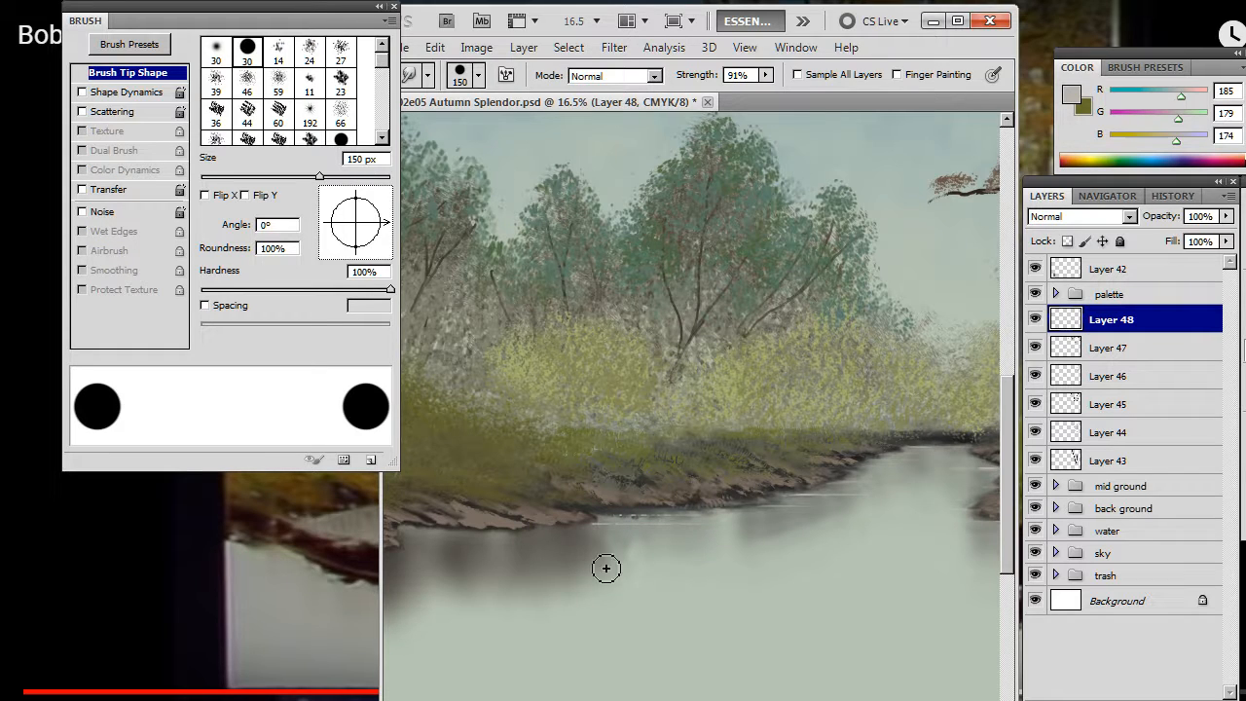
Step: Reduce the smudge tip to 100 px and work the light waterline strokes along the left bank's dark reflection
{"action": "left_click_drag", "start_coordinate": [536, 561], "coordinate": [566, 555]}
{"action": "key", "text": "bracketleft"}
{"action": "key", "text": "bracketleft"}
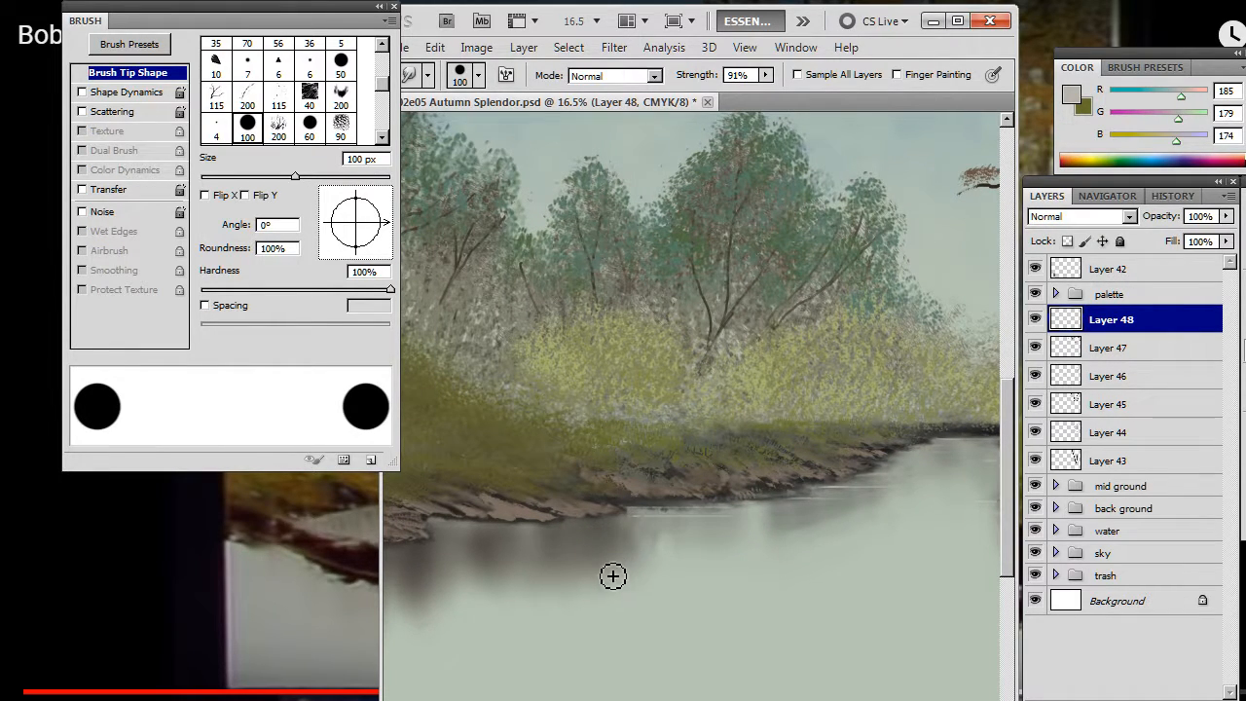
{"action": "left_click_drag", "start_coordinate": [612, 576], "coordinate": [617, 528]}
{"action": "left_click_drag", "start_coordinate": [555, 501], "coordinate": [632, 495]}
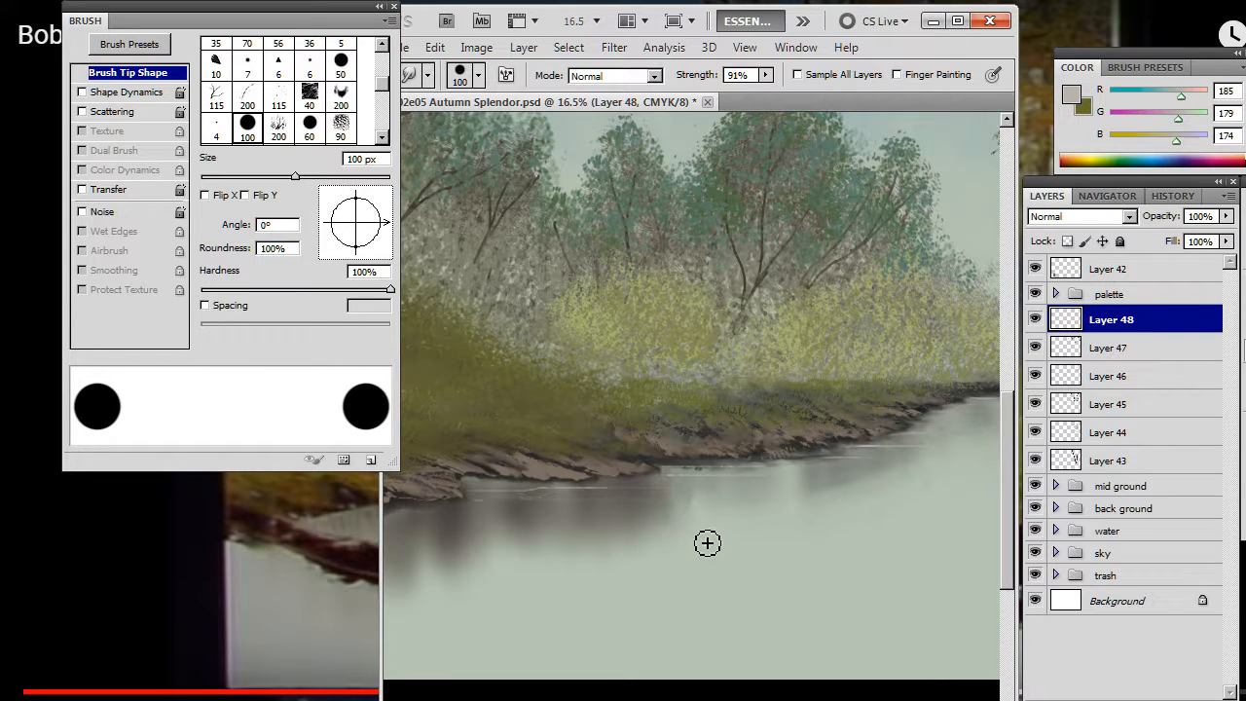
Step: Extend the light water lines to the outer end of the left bank, alternating thin brush strokes and 100 px smudging
{"action": "left_click_drag", "start_coordinate": [681, 555], "coordinate": [746, 476]}
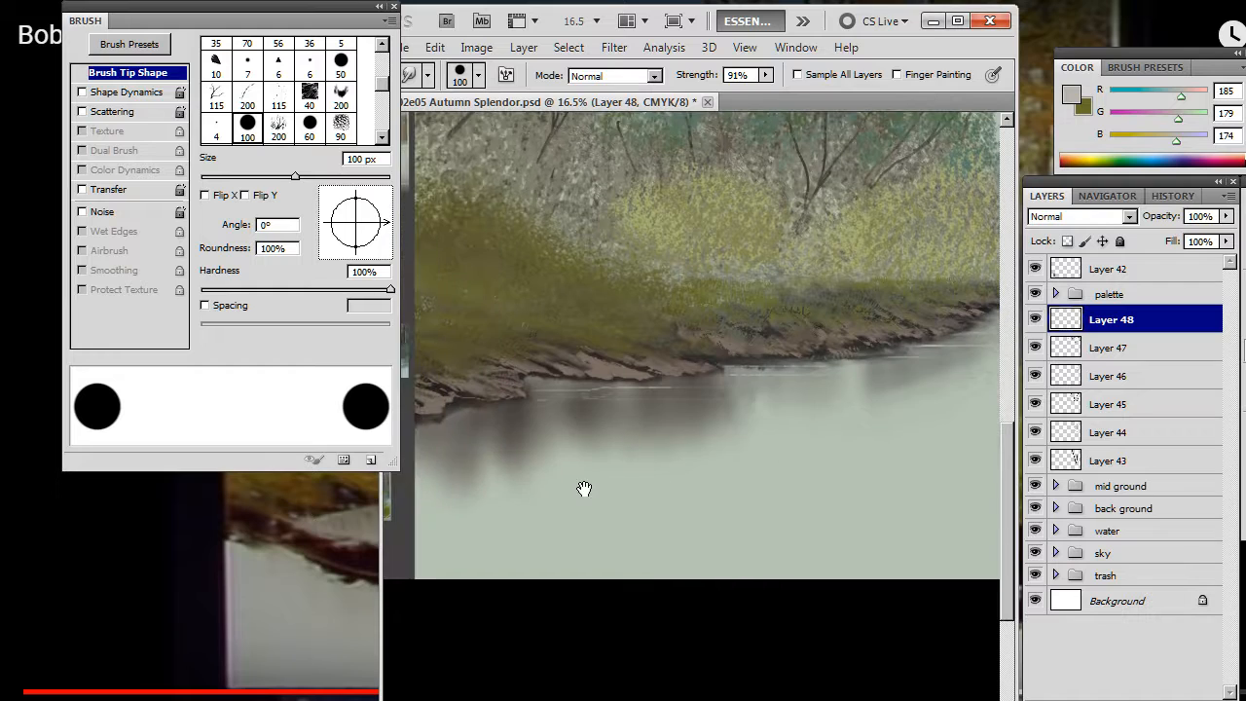
{"action": "mouse_move", "coordinate": [584, 488]}
{"action": "left_mouse_down"}
{"action": "mouse_move", "coordinate": [741, 442]}
{"action": "mouse_move", "coordinate": [755, 469]}
{"action": "left_mouse_up"}
{"action": "key", "text": "b"}
{"action": "key", "text": "r"}
{"action": "left_click_drag", "start_coordinate": [613, 401], "coordinate": [691, 392]}
{"action": "key", "text": "b"}
{"action": "key", "text": "r"}
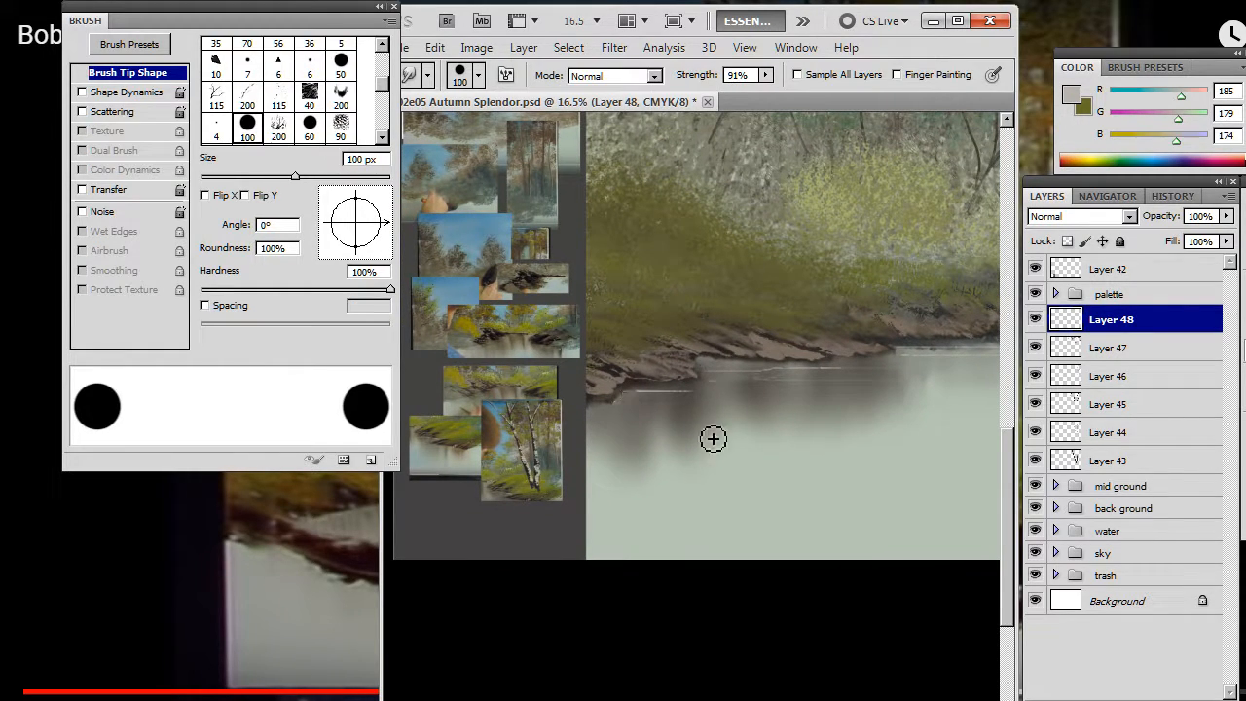
Step: Soften the water lines with the Background Eraser at 125 px and 30% tolerance, and review the whole painting
{"action": "key", "text": "e"}
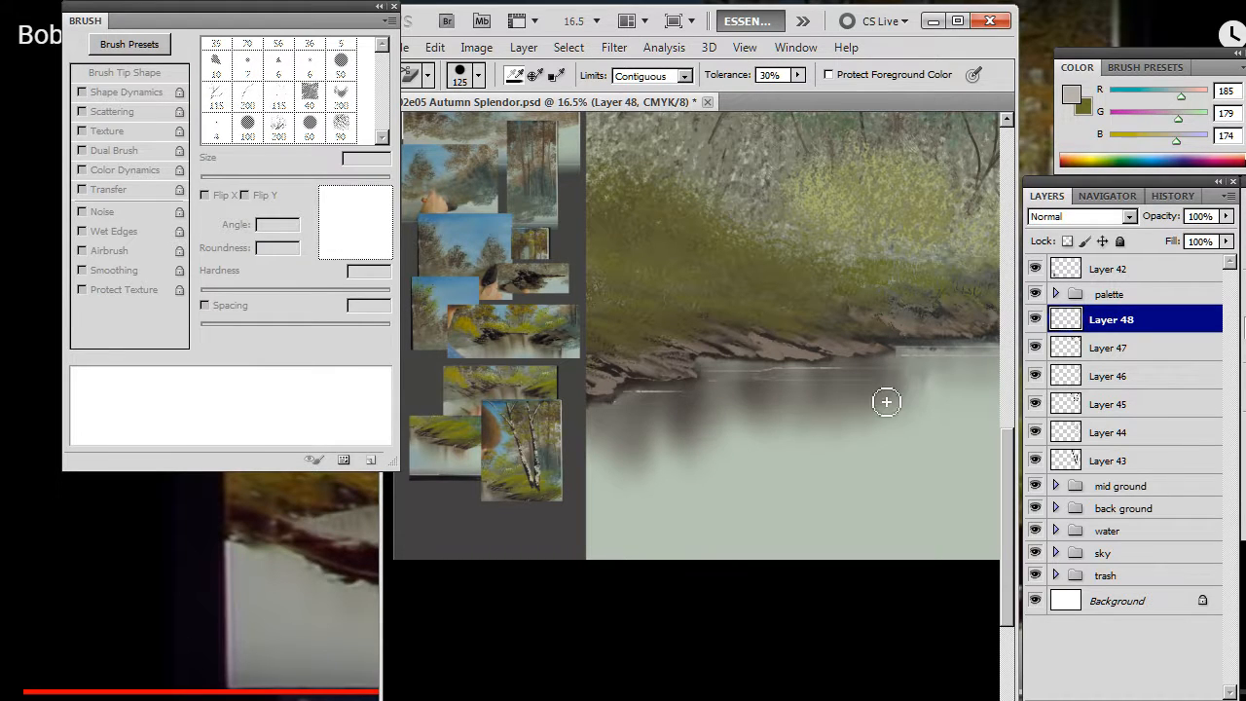
{"action": "mouse_move", "coordinate": [821, 448]}
{"action": "left_mouse_down"}
{"action": "mouse_move", "coordinate": [635, 503]}
{"action": "mouse_move", "coordinate": [647, 494]}
{"action": "left_mouse_up"}
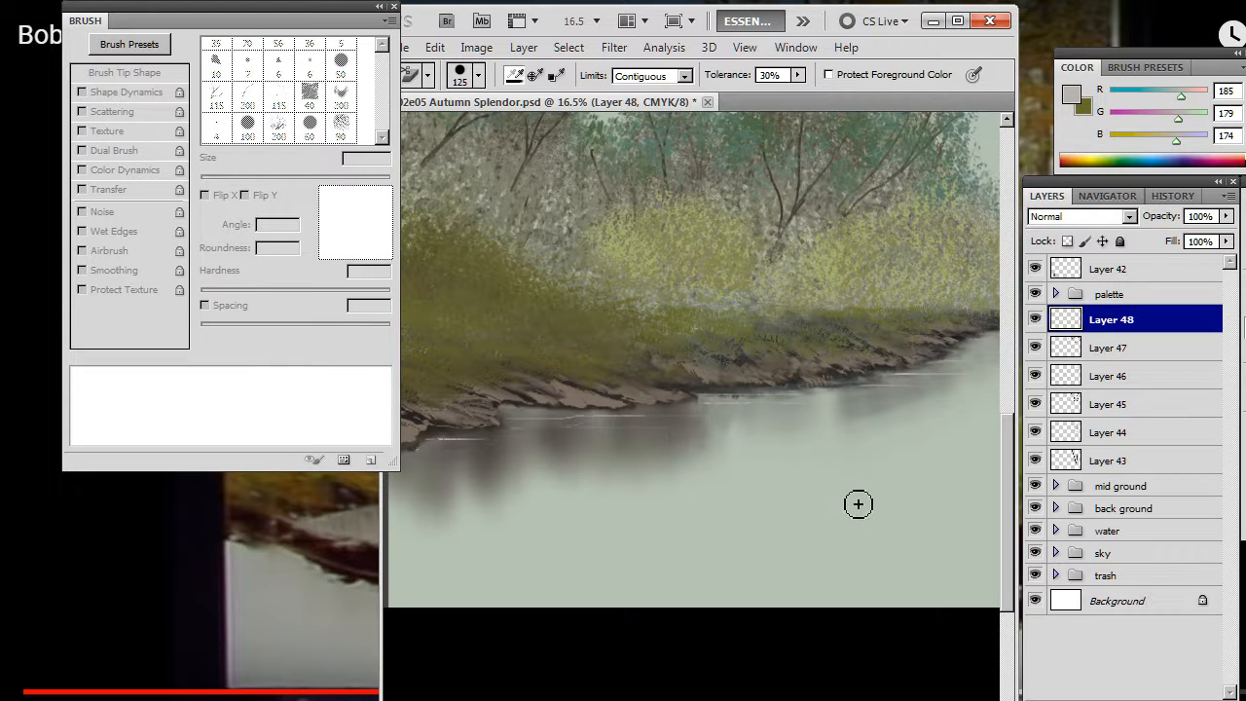
{"action": "left_click_drag", "start_coordinate": [857, 503], "coordinate": [688, 466]}
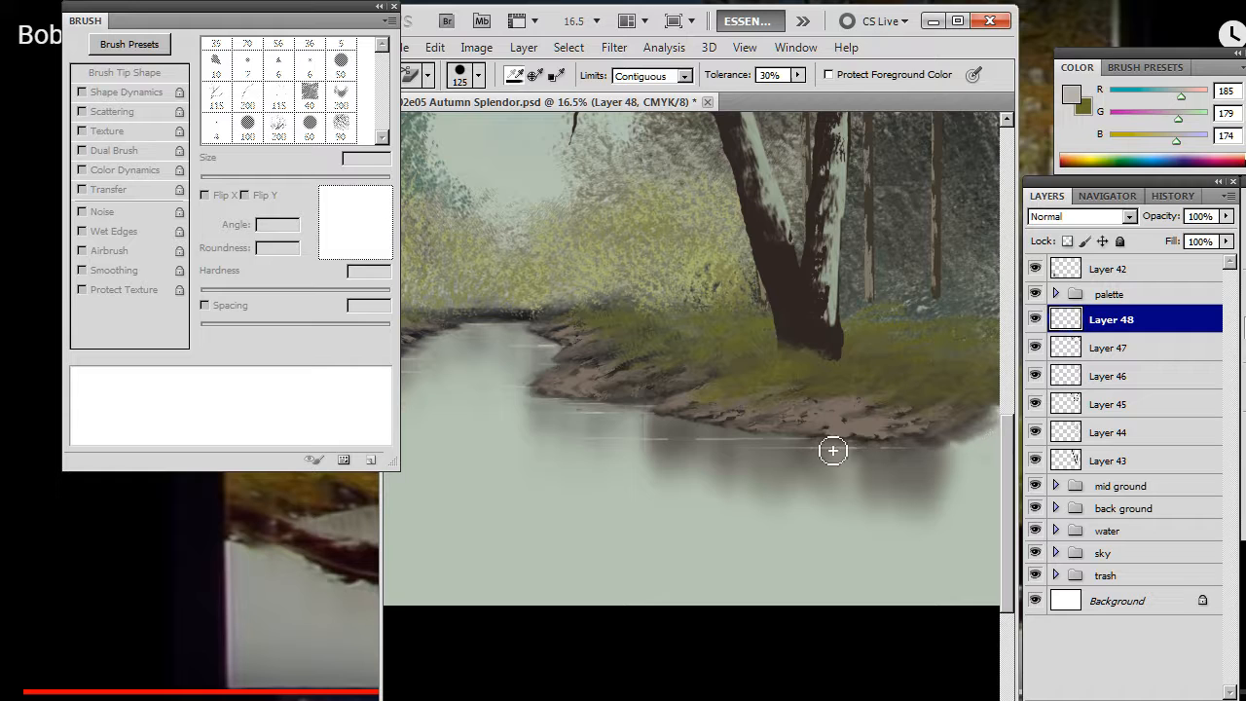
{"action": "key", "text": "z"}
{"action": "left_click", "coordinate": [752, 483], "text": "alt"}
{"action": "left_click_drag", "start_coordinate": [712, 488], "coordinate": [769, 462]}
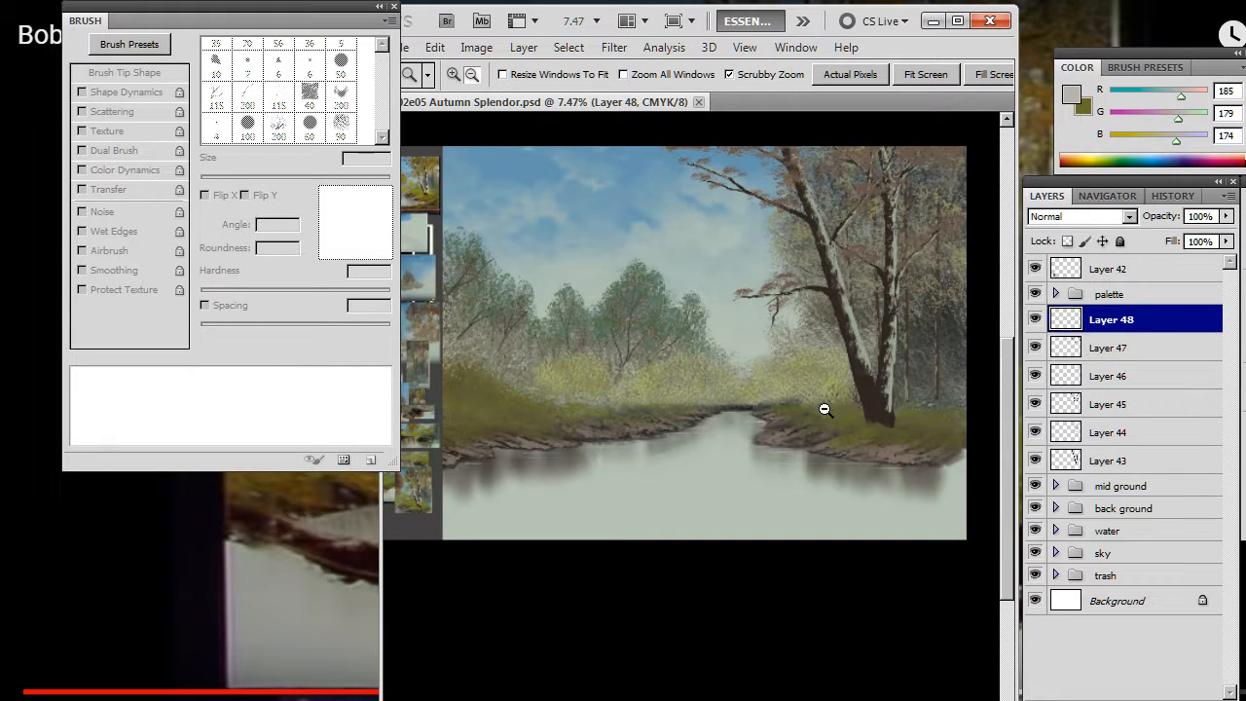
Step: Switch to OBS and stop the live stream
{"action": "key", "text": "alt+Tab"}
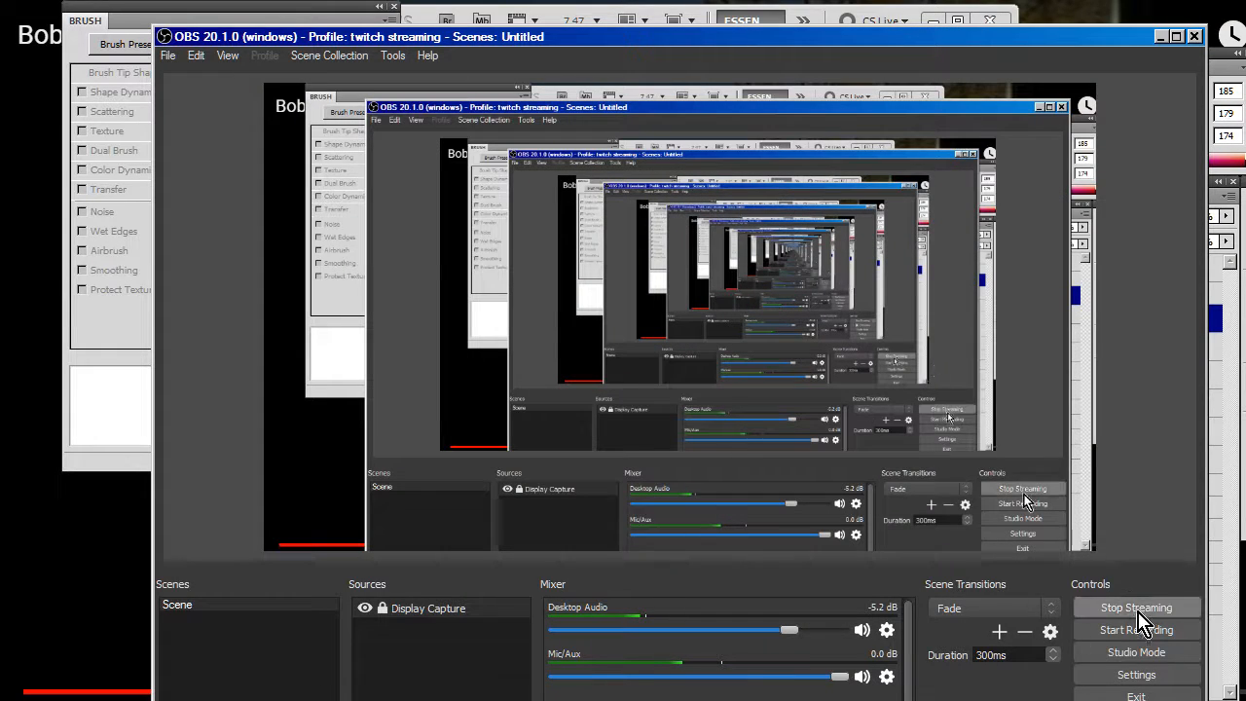
{"action": "left_click", "coordinate": [1137, 613]}
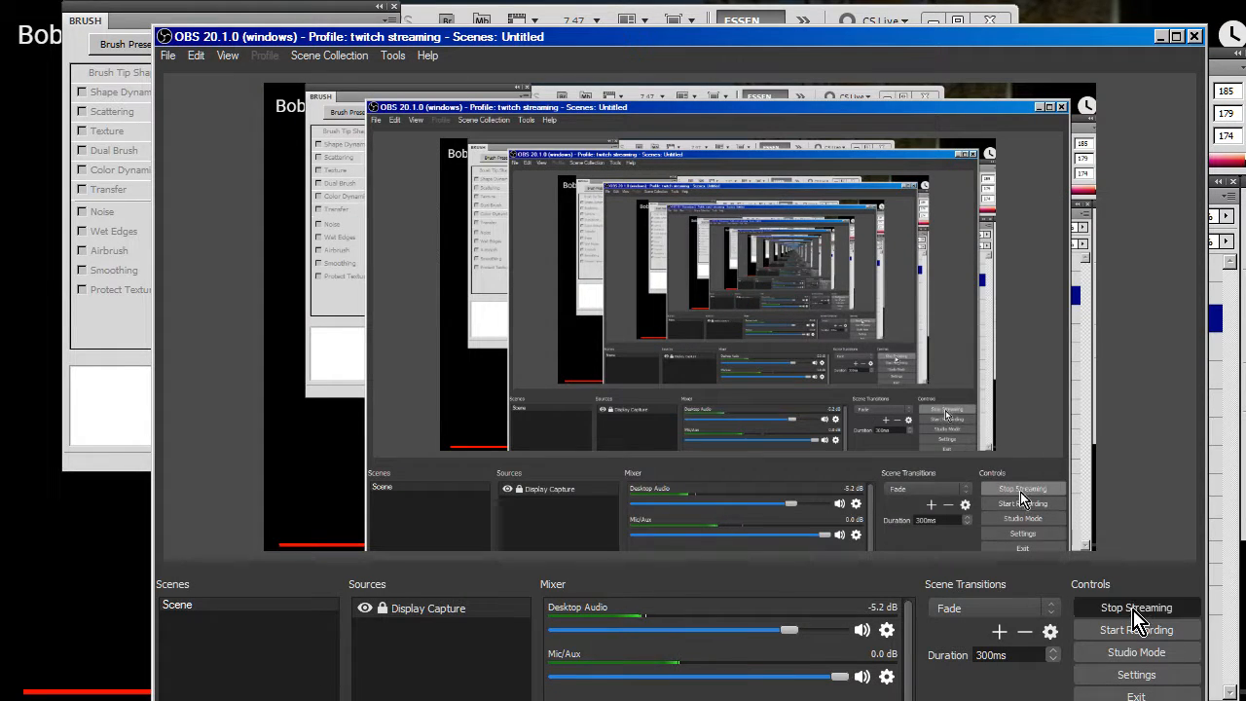